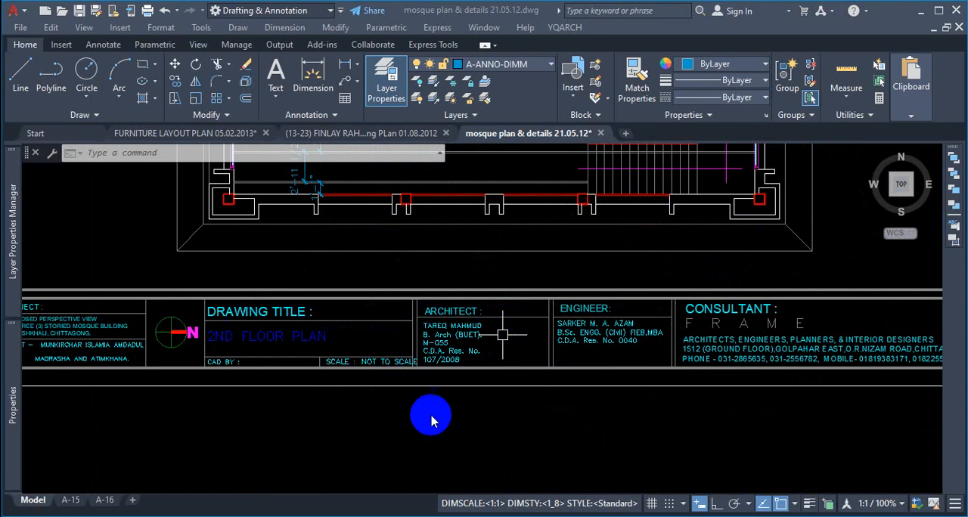
Step: Switch to the model space of the (13-23) FINLAY drawing and examine its basement and ground floor working plans
scroll(569, 374, "down", 5)
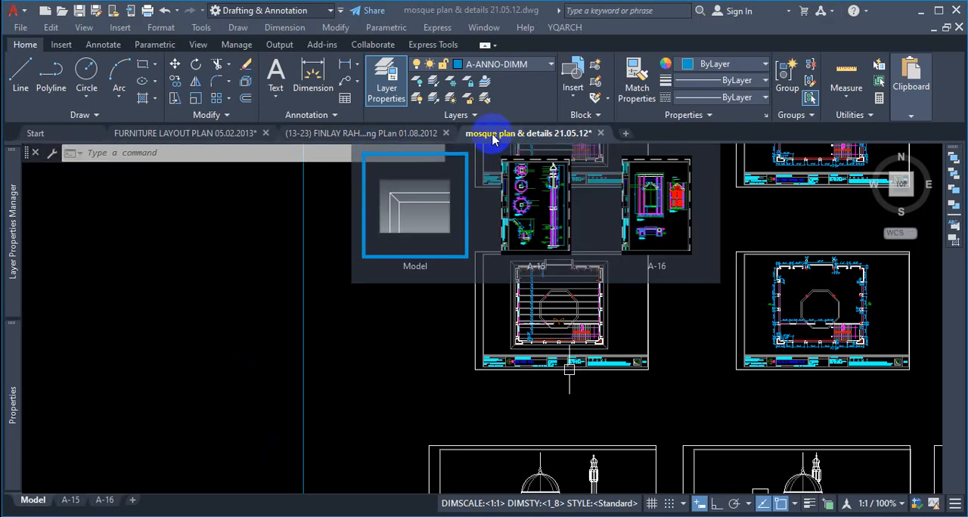
left_click(372, 135)
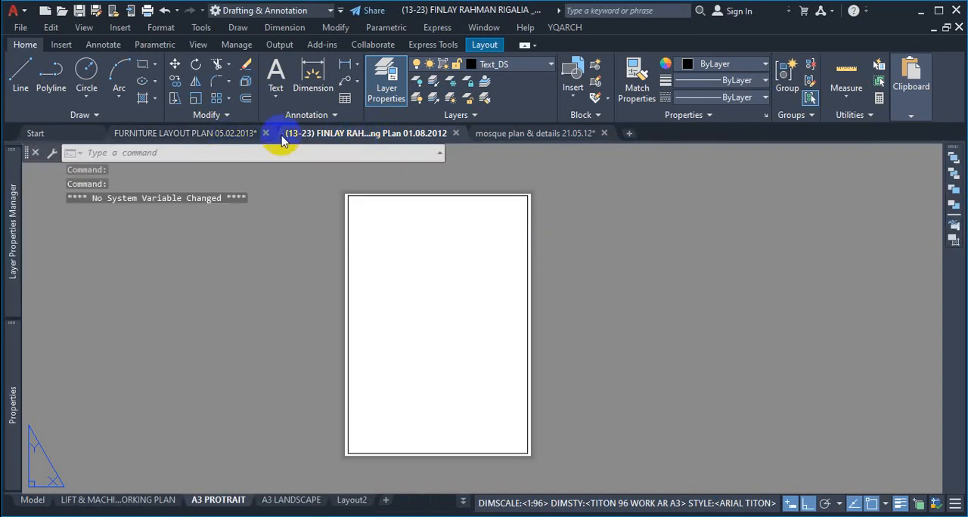
left_click(32, 501)
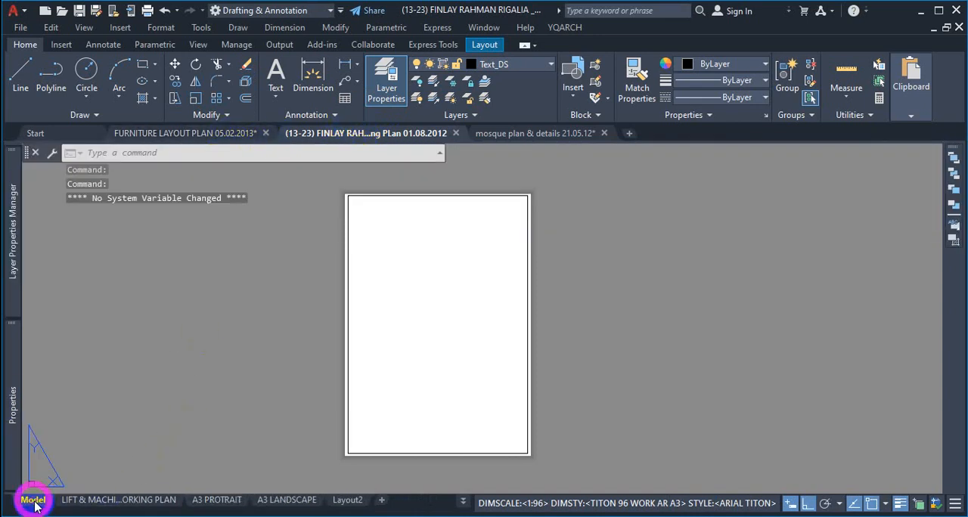
scroll(594, 345, "down", 6)
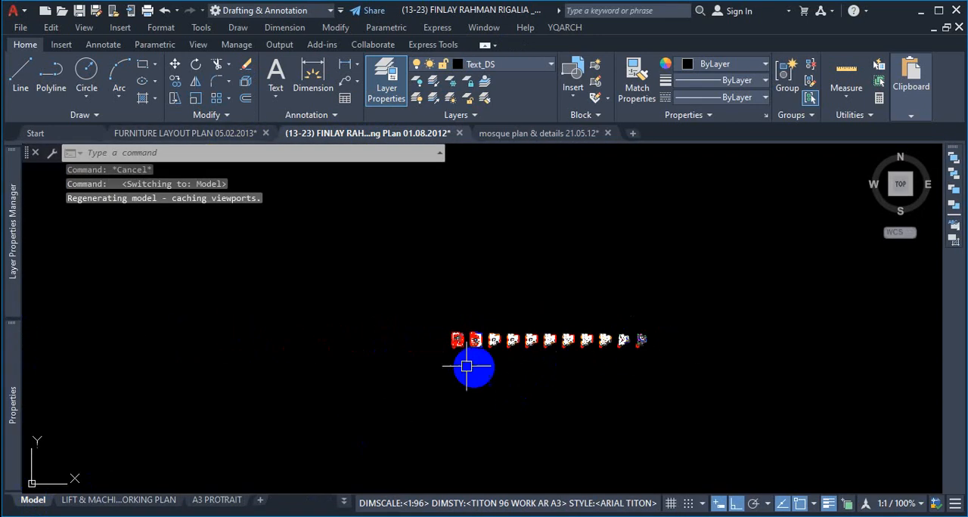
scroll(436, 342, "up", 4)
scroll(501, 341, "up", 4)
scroll(403, 328, "up", 3)
scroll(506, 287, "down", 4)
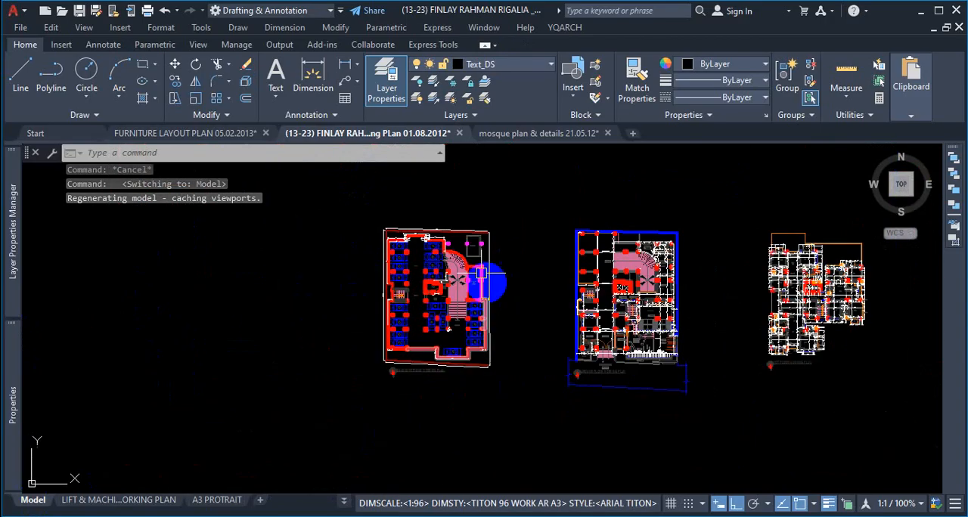
scroll(428, 196, "up", 1)
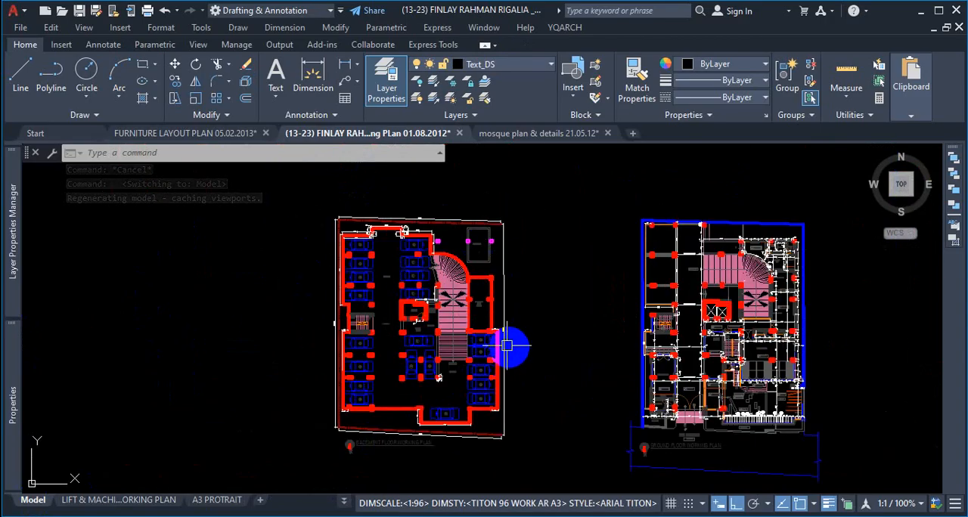
scroll(408, 312, "down", 4)
scroll(522, 378, "up", 6)
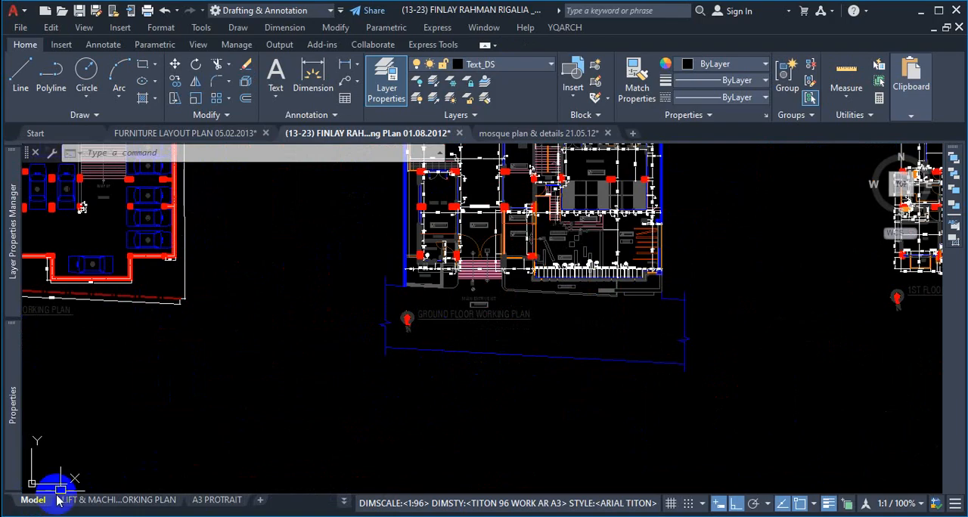
left_click(35, 502)
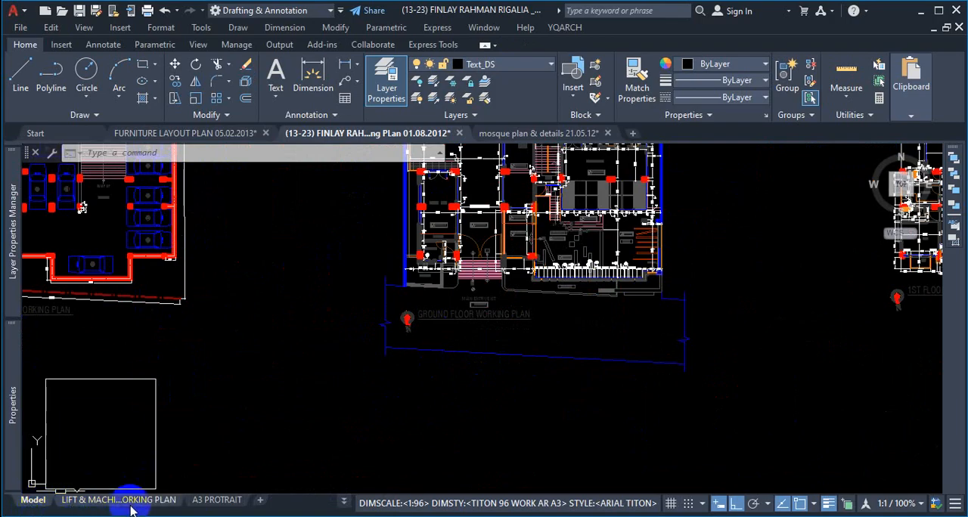
mouse_move(139, 507)
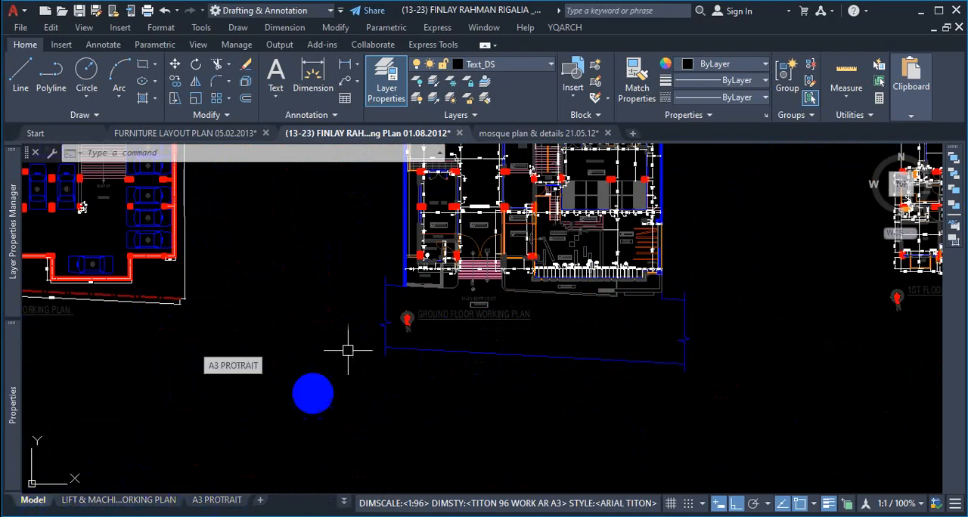
Step: Create a new blank drawing and check its model space and default layouts
left_click(632, 134)
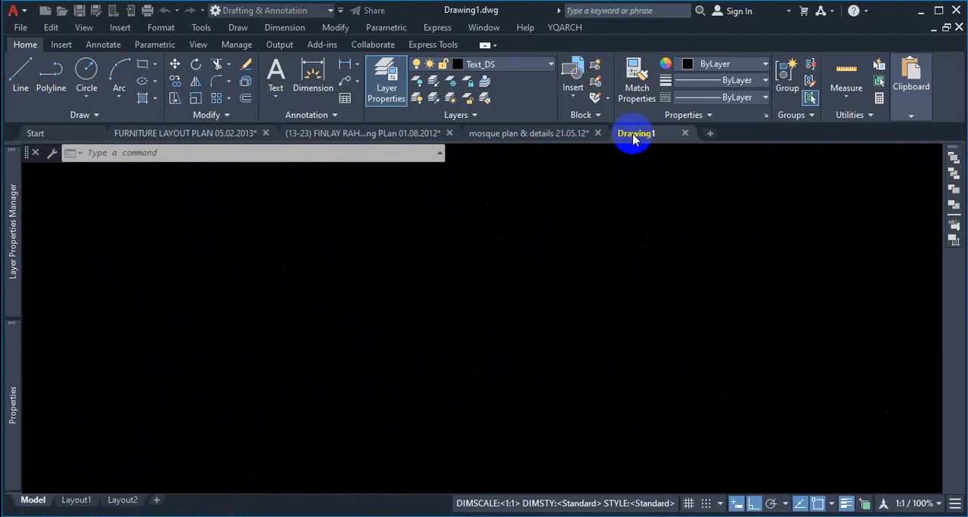
left_click(32, 501)
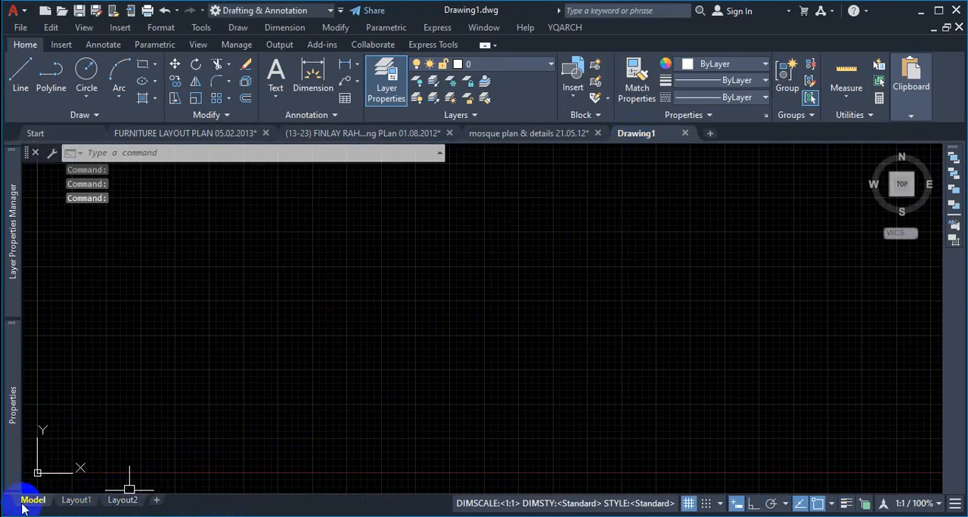
mouse_move(122, 501)
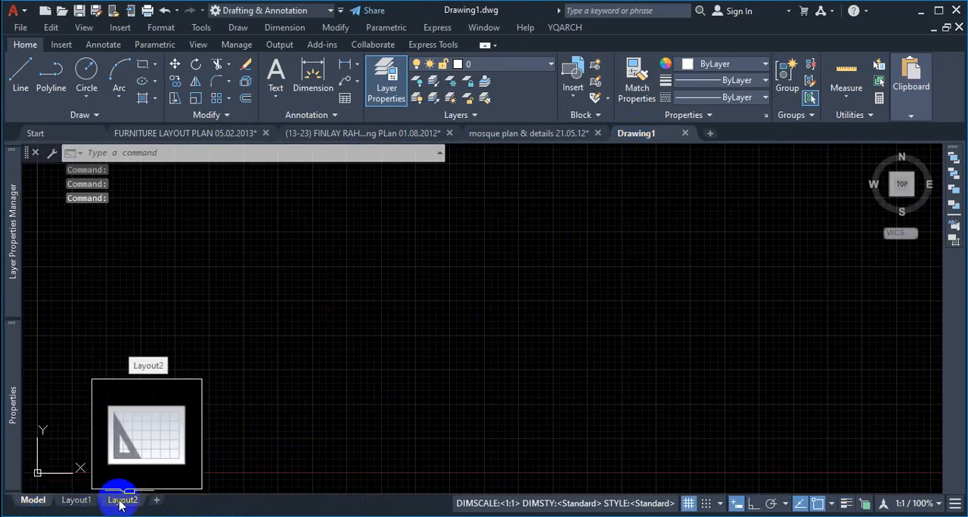
Step: Return to the (13-23) FINLAY drawing and inspect its two BASEMENT FLOOR WORKING PLAN layouts and the 4TH FLOOR WORKING PLAN layout
left_click(322, 133)
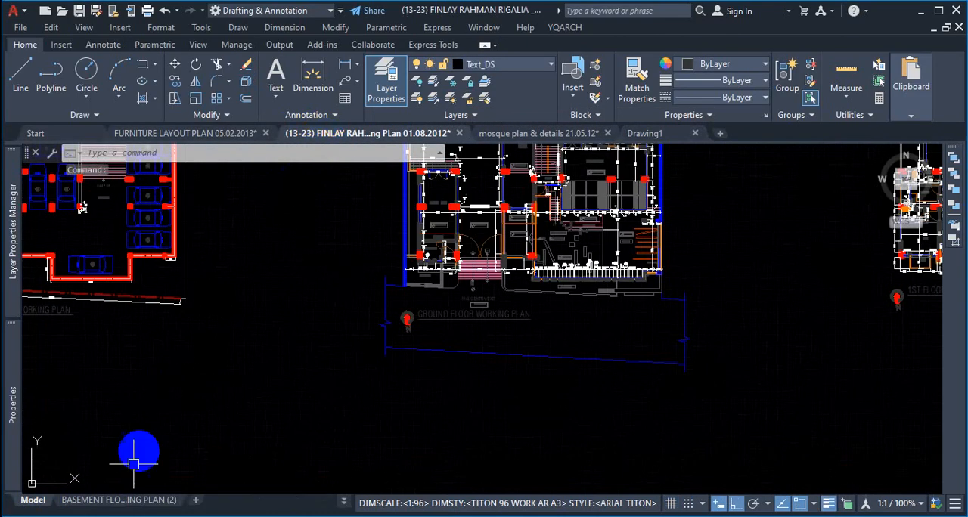
mouse_move(119, 504)
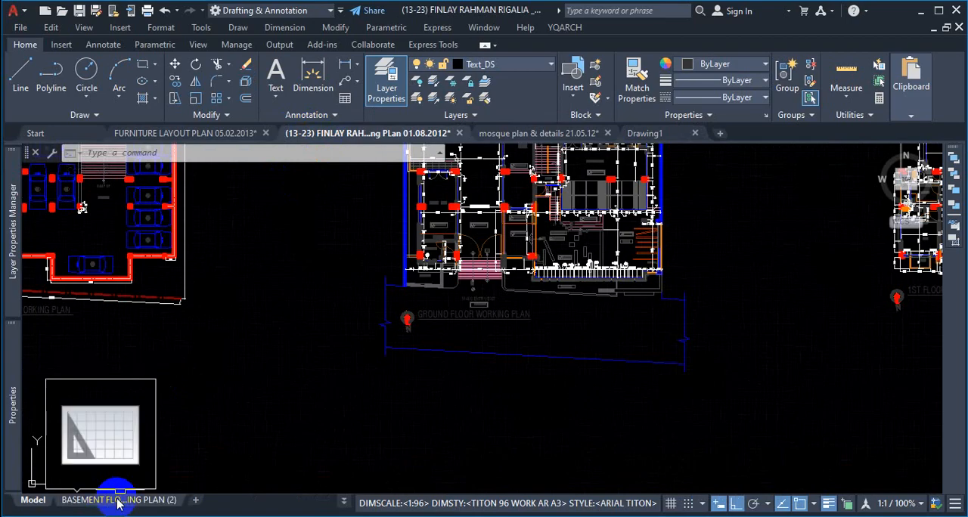
left_click(119, 501)
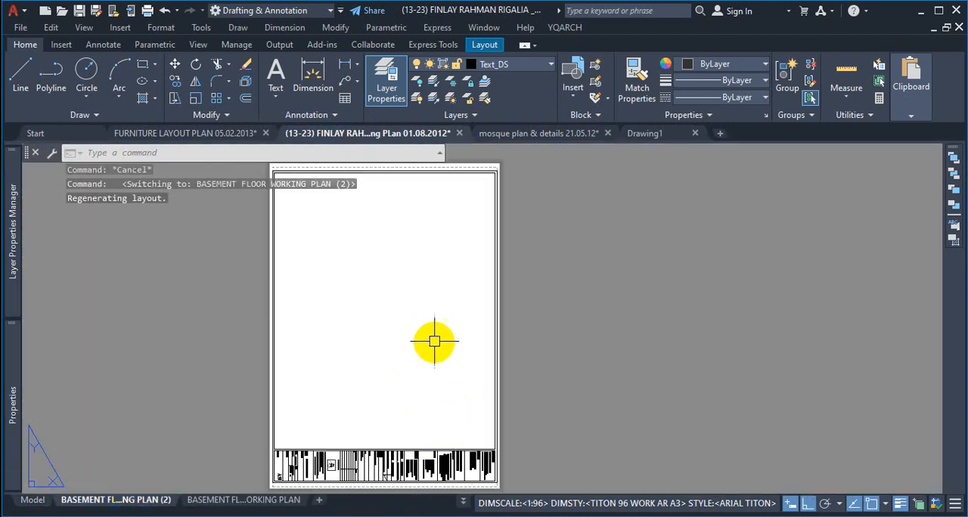
scroll(495, 283, "down", 4)
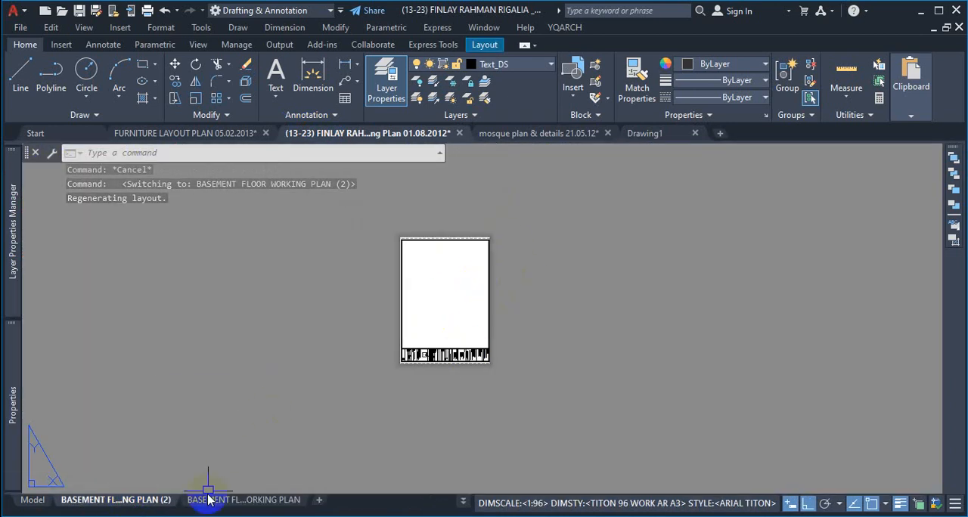
left_click(272, 502)
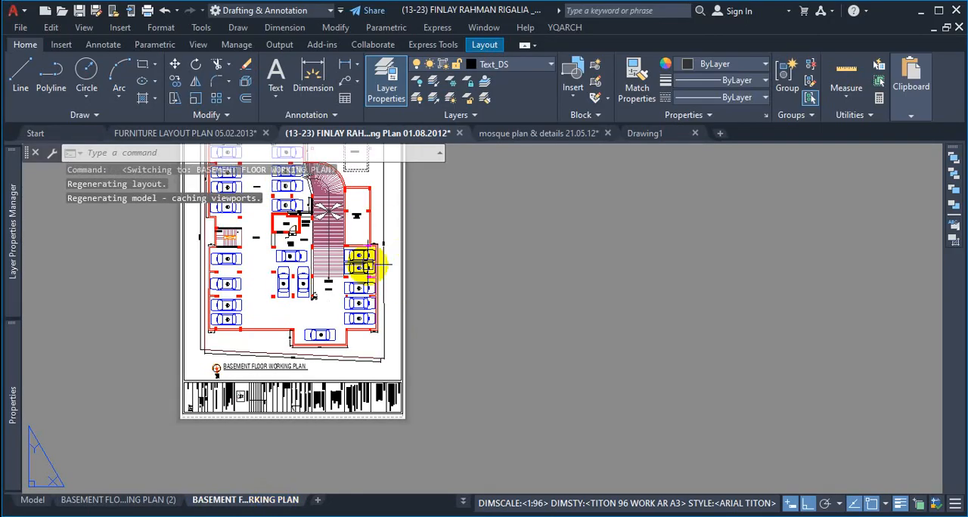
left_click(152, 504)
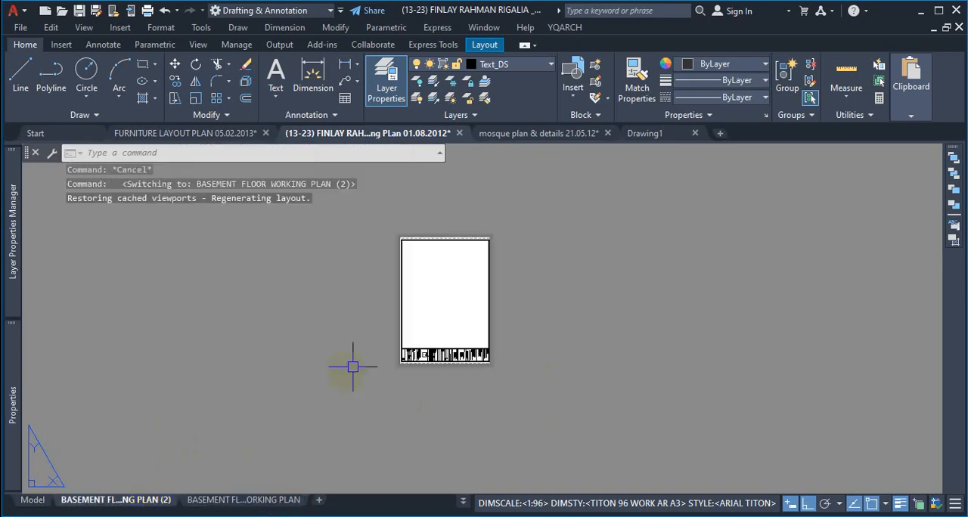
scroll(454, 257, "up", 4)
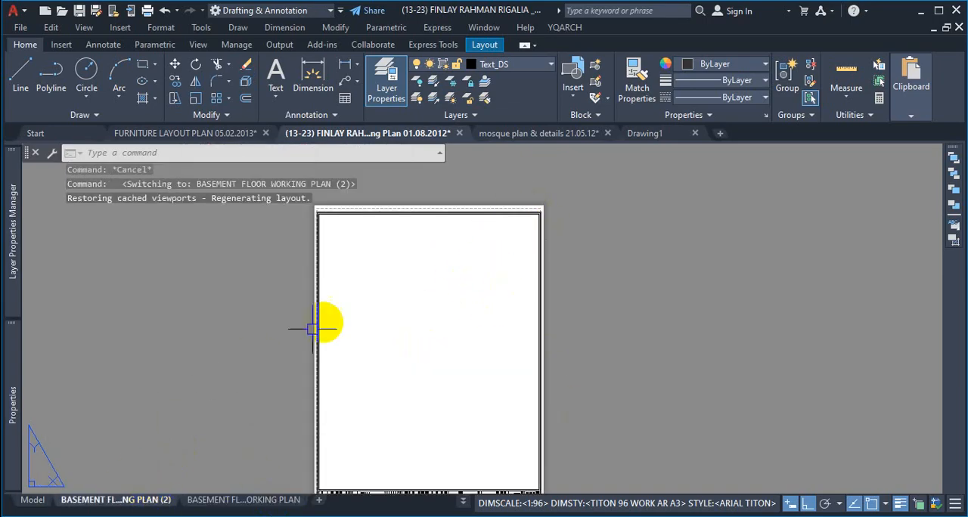
scroll(471, 315, "up", 6)
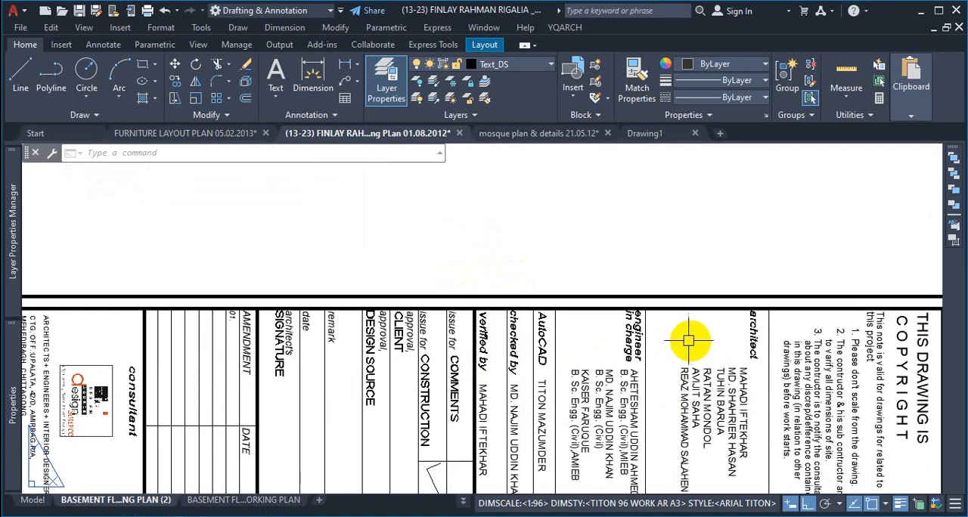
left_click(464, 502)
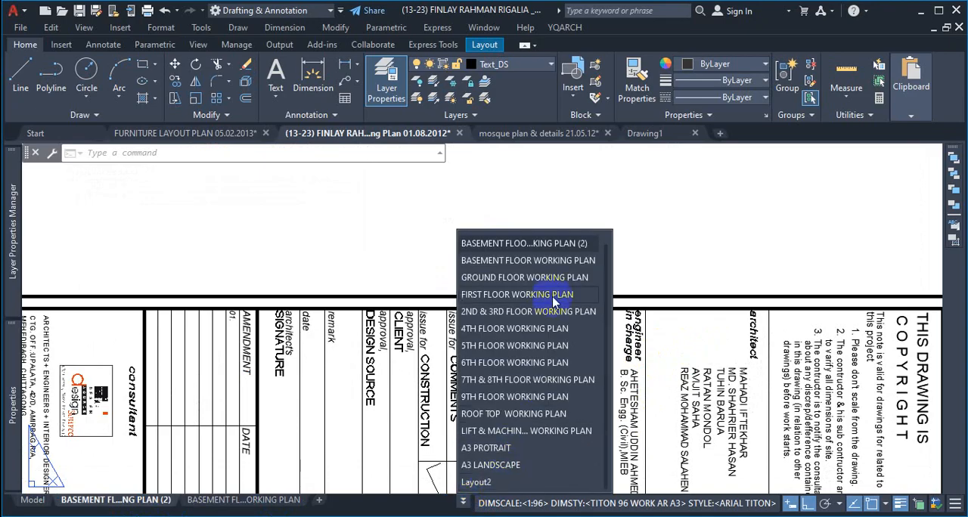
left_click(534, 334)
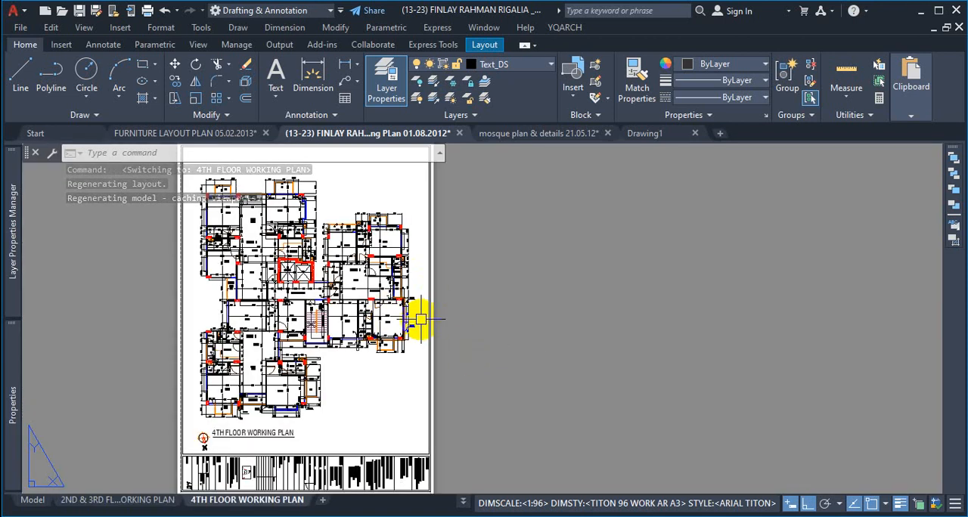
Step: Open Layout2 of the (13-23) FINLAY drawing and permanently delete it
left_click(463, 504)
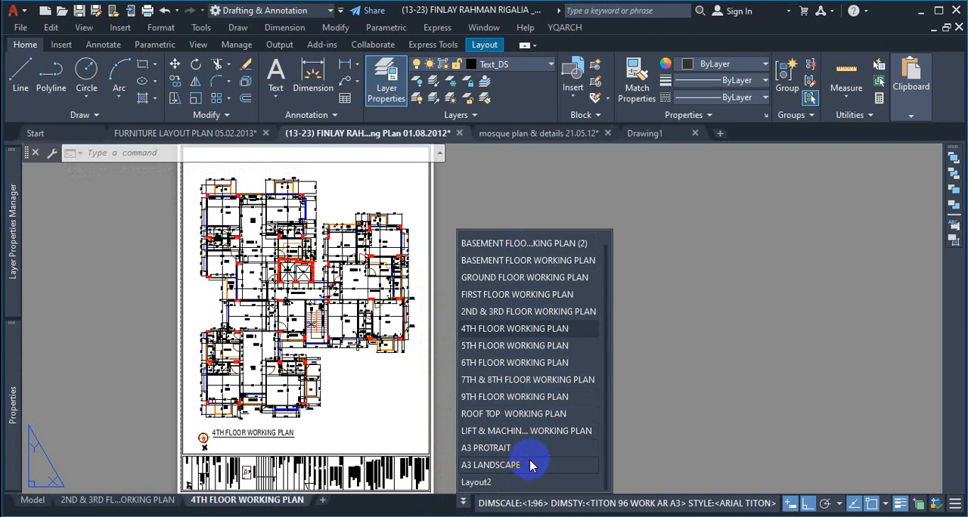
left_click(478, 482)
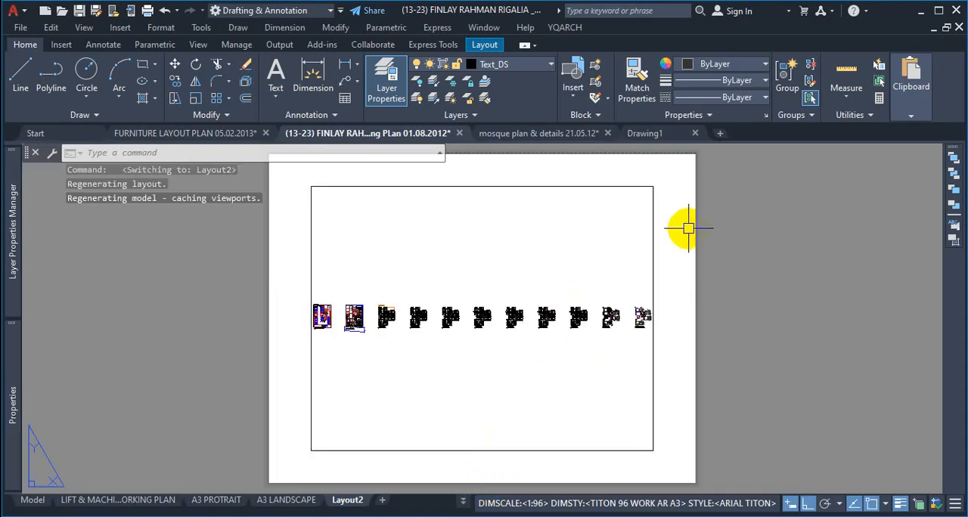
right_click(348, 500)
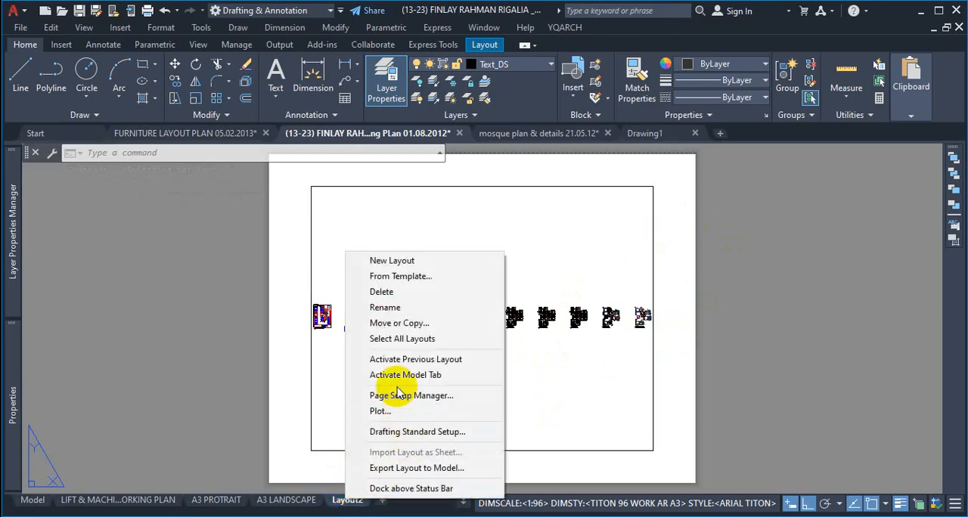
left_click(399, 293)
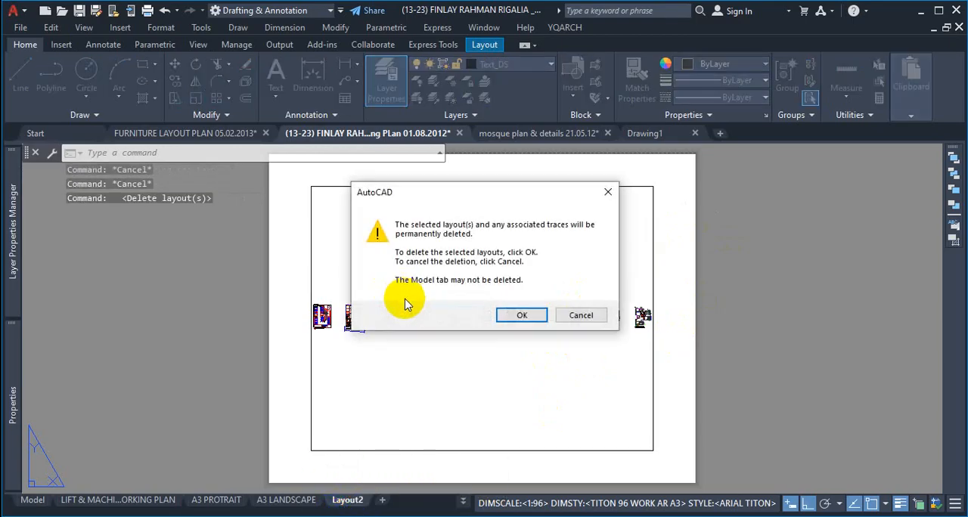
left_click(515, 315)
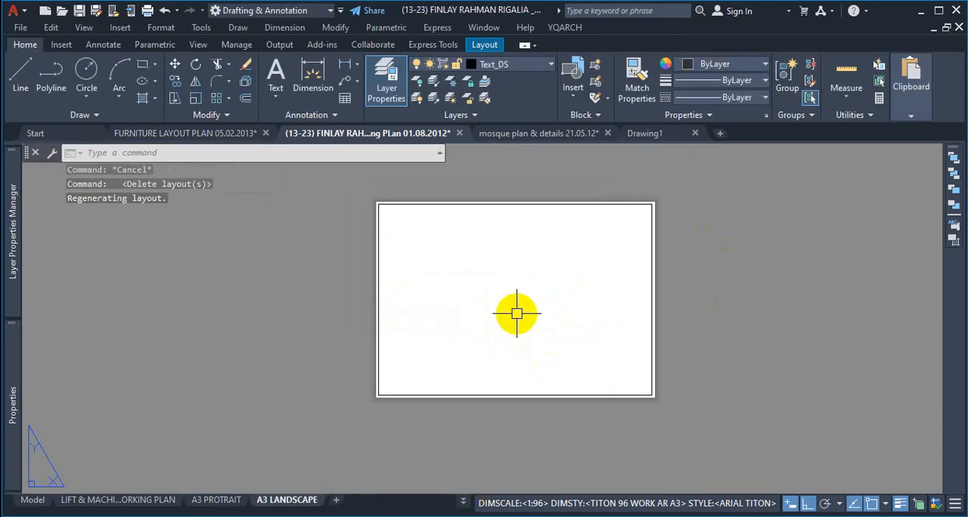
Step: Switch to the A3 PROTRAIT layout and add a new layout to the drawing
left_click(218, 500)
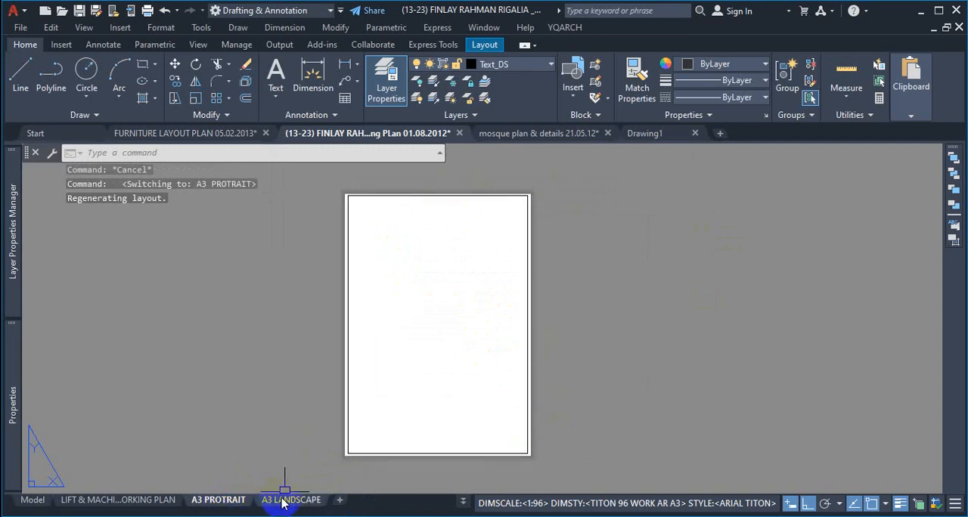
left_click(341, 498)
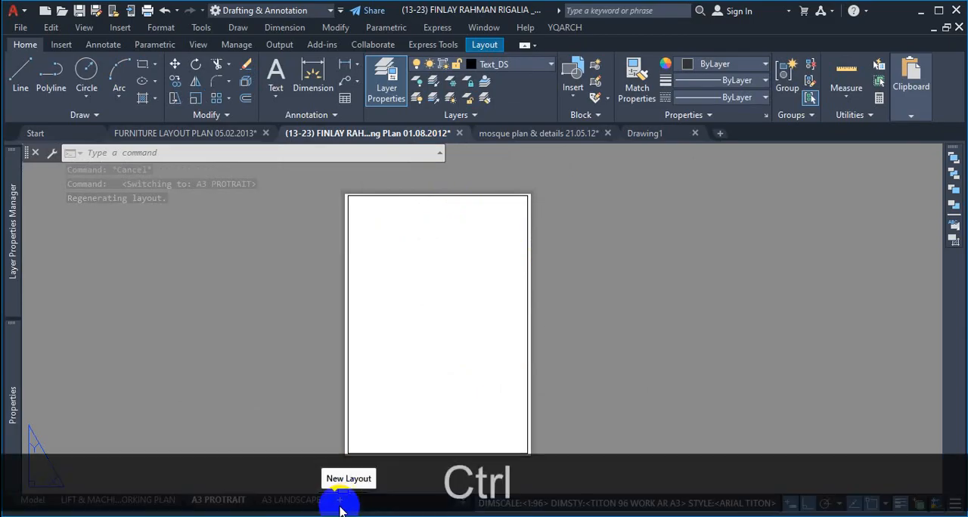
key("ctrl+1")
left_click(340, 503)
left_click_drag(346, 488, 348, 512)
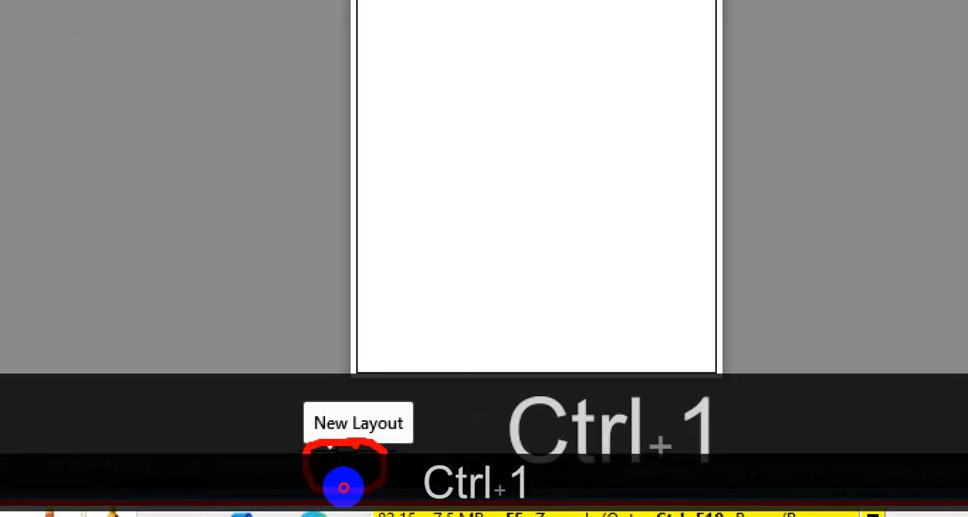
key("Escape")
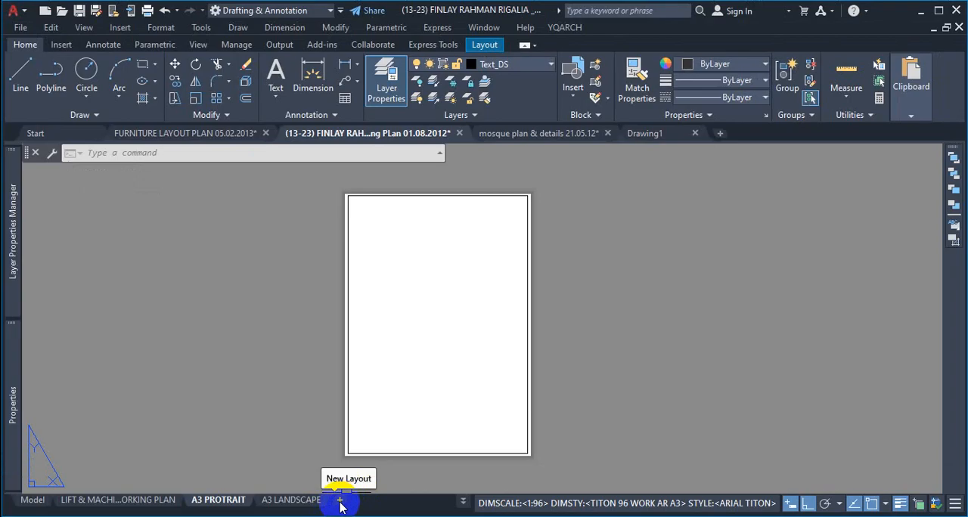
left_click(340, 503)
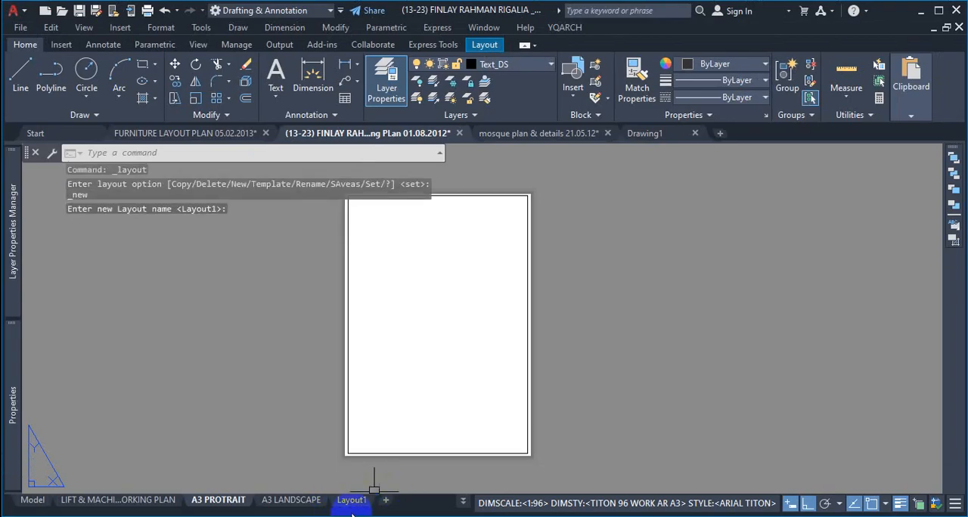
Step: Show Transparency, Annotation Visibility, Workspace Switching, Quick Properties and Lock UI in the status bar
left_click(464, 504)
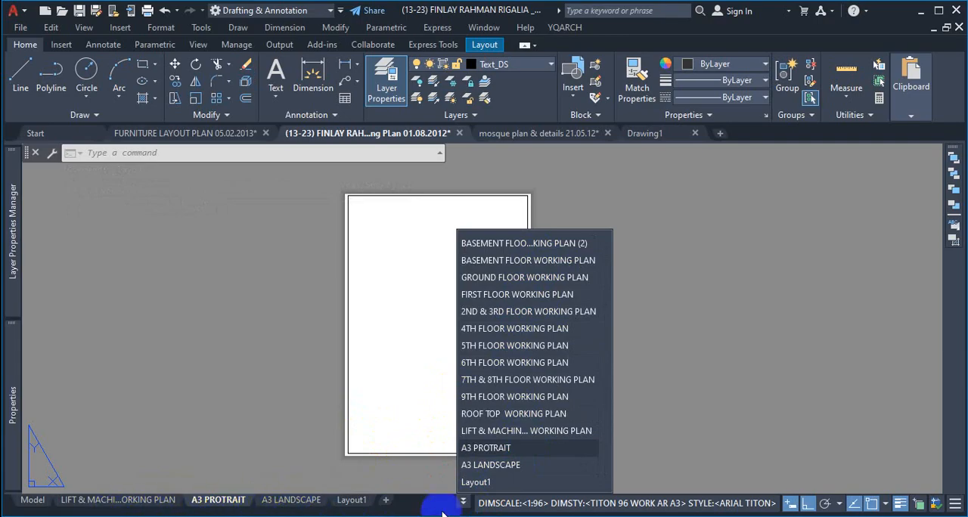
left_click(954, 505)
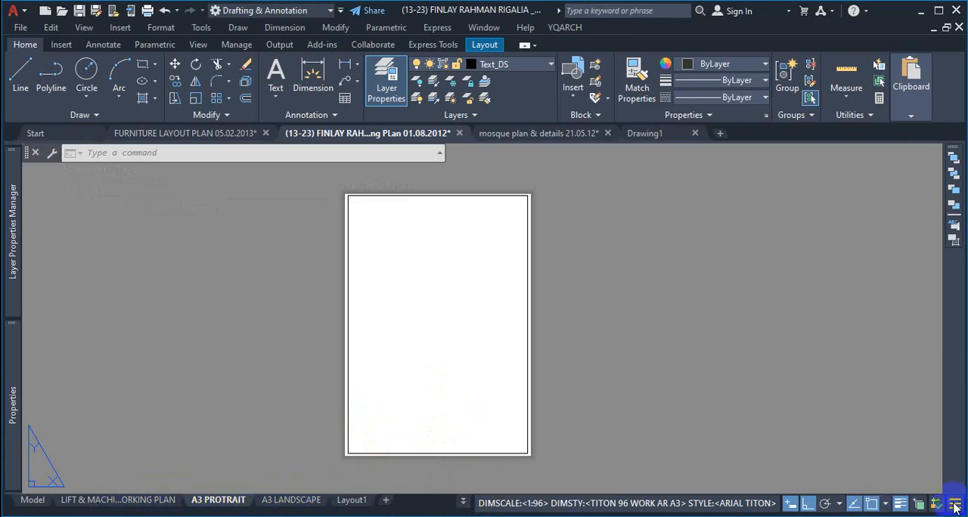
left_click(954, 508)
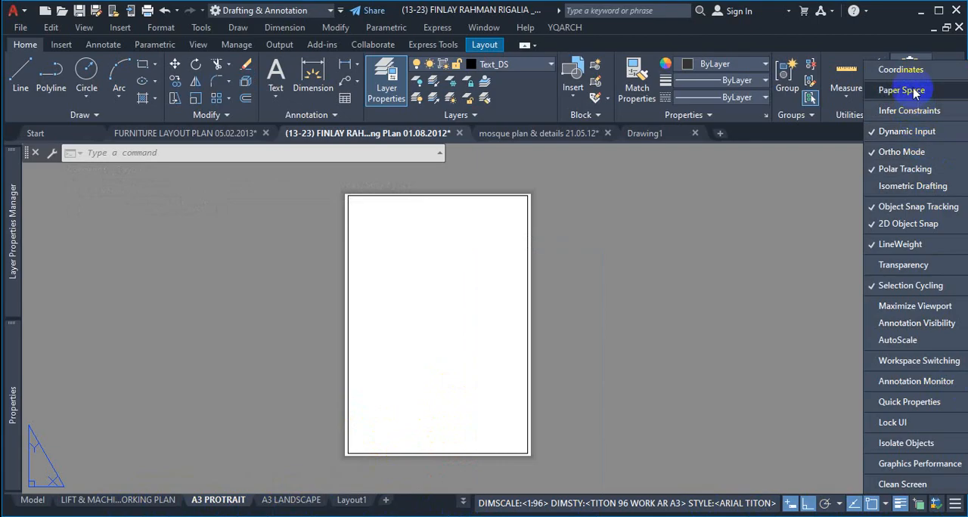
left_click(903, 265)
left_click(907, 323)
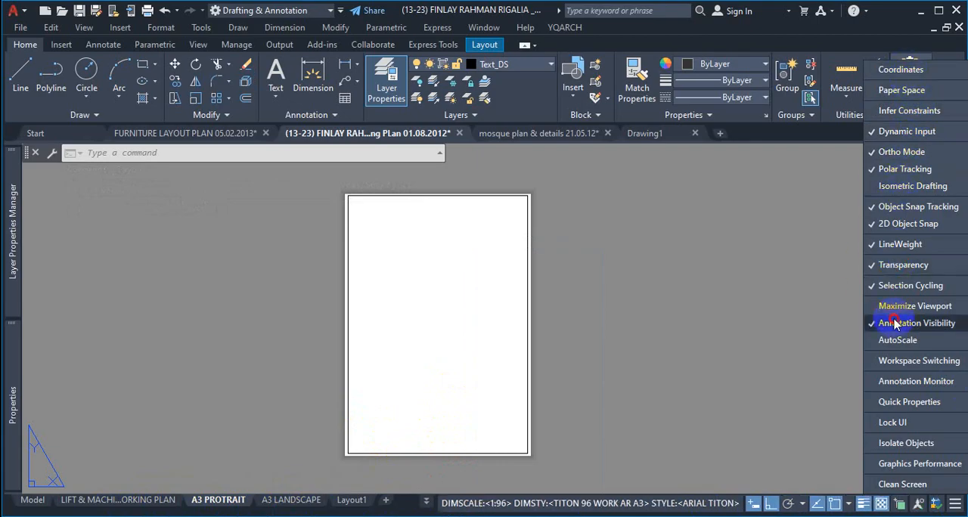
left_click(911, 361)
left_click(904, 408)
left_click(898, 423)
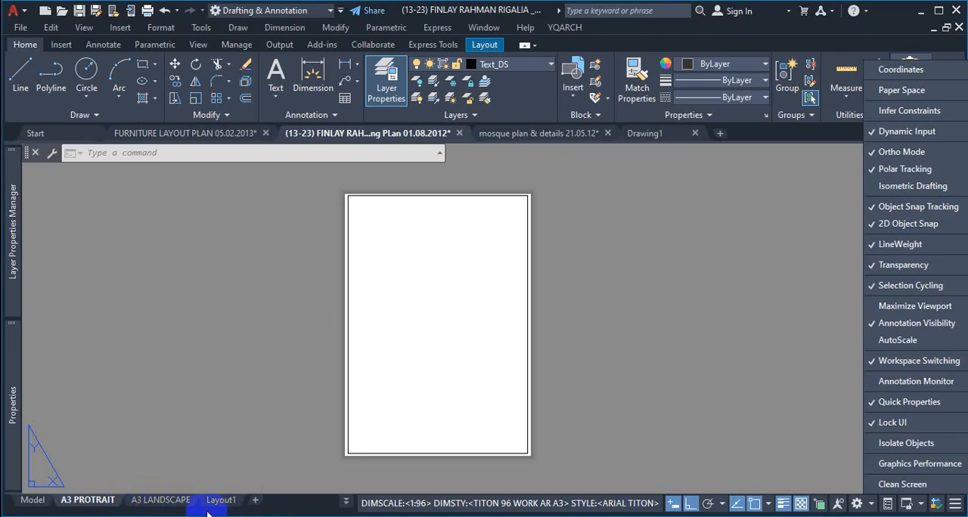
Step: Open the newly added Layout1 and inspect the row of floor plans in its viewport, from close up to the full sheet
left_click(348, 509)
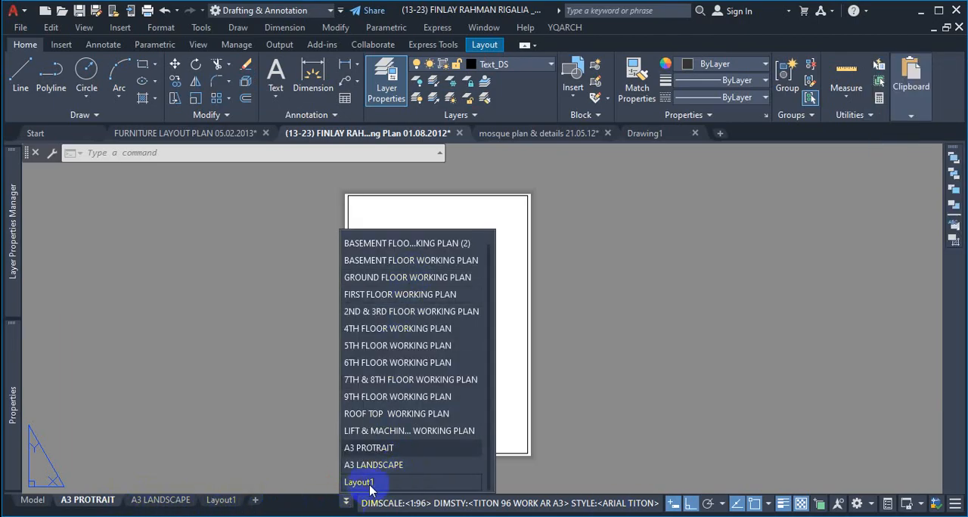
left_click(360, 483)
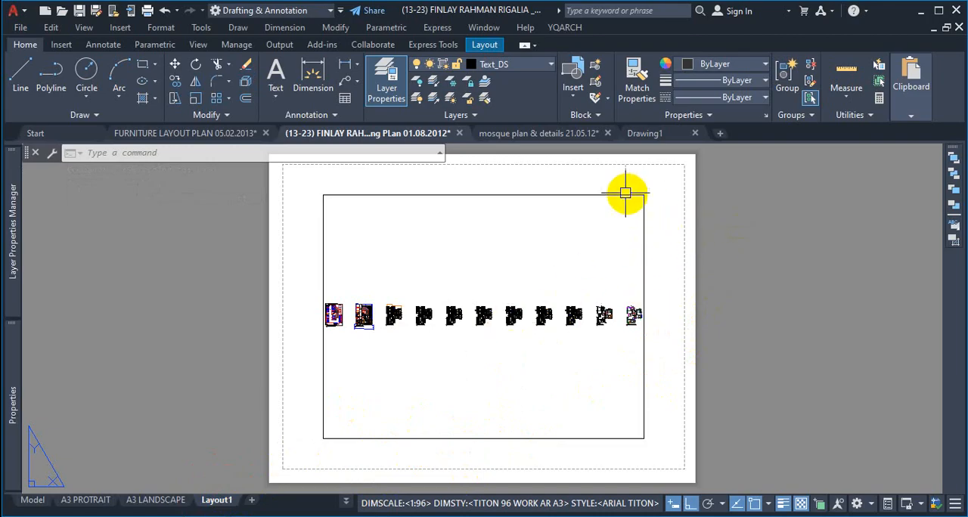
scroll(450, 321, "up", 12)
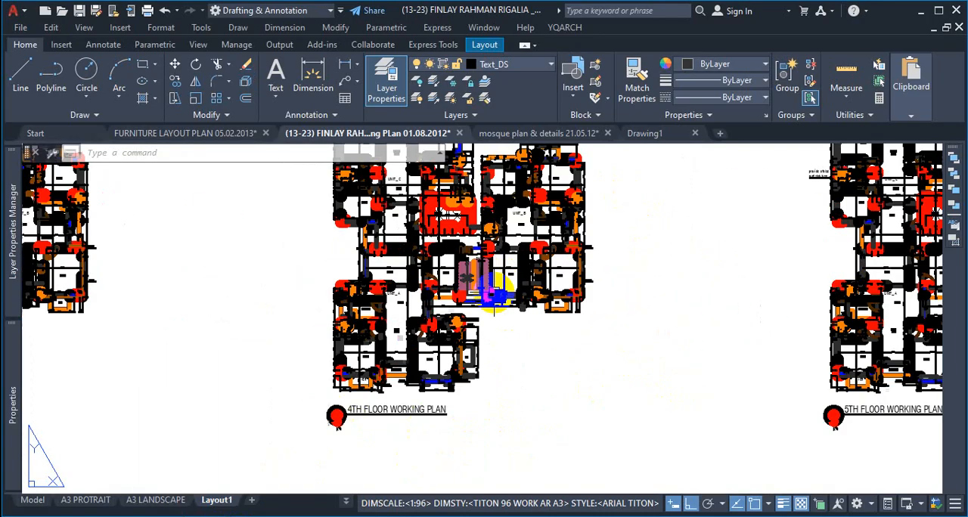
scroll(493, 293, "down", 14)
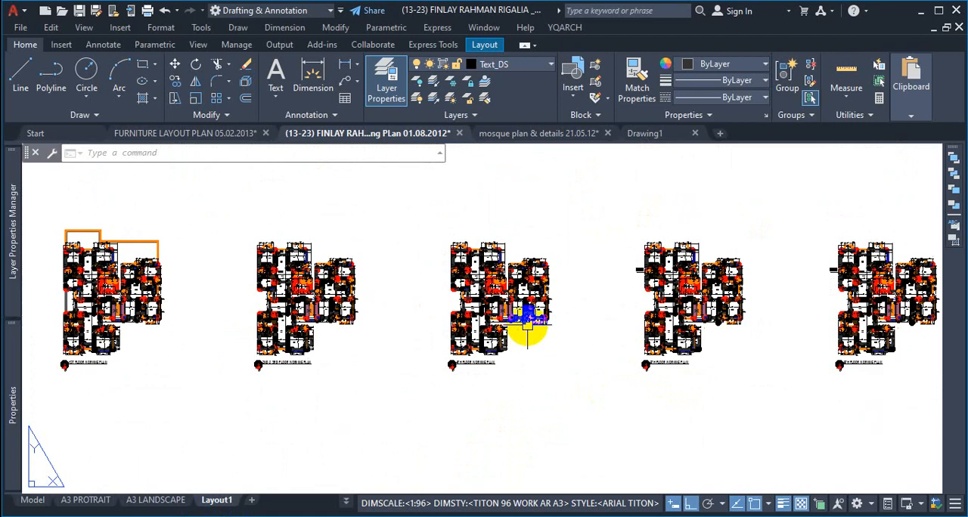
scroll(529, 324, "down", 2)
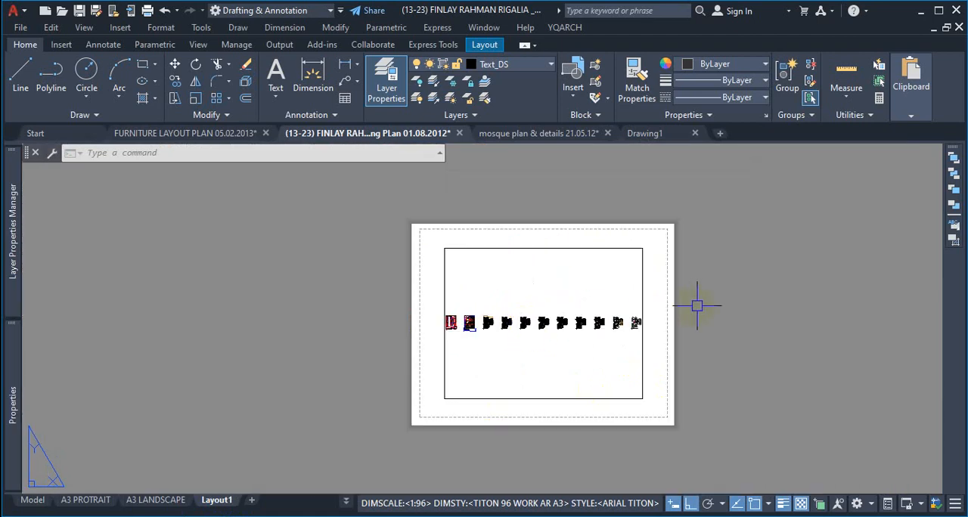
key("ctrl+1")
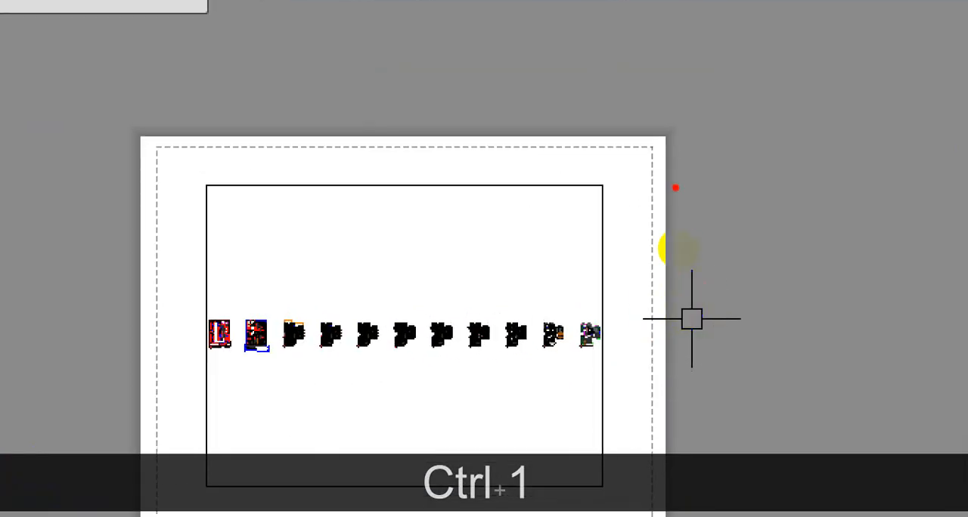
left_click_drag(652, 189, 716, 188)
left_click_drag(737, 159, 747, 236)
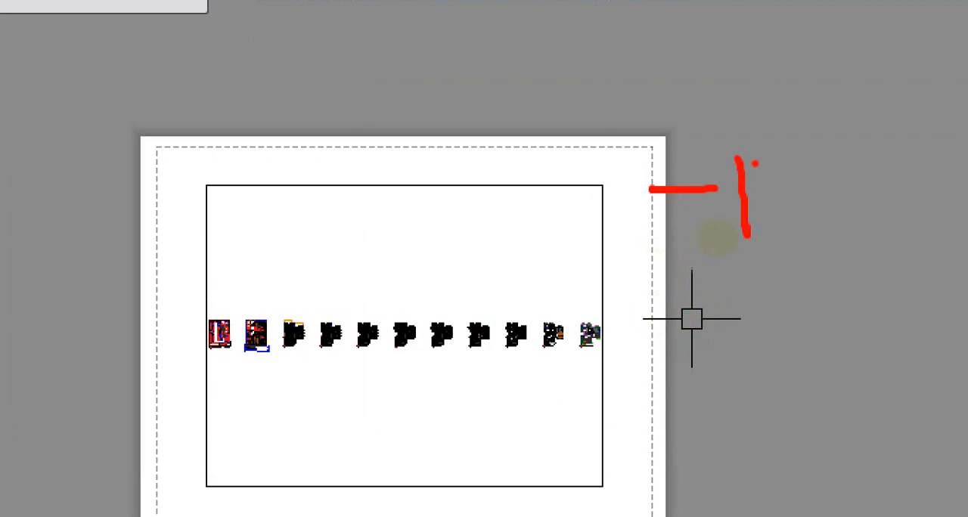
left_click_drag(767, 161, 742, 191)
left_click_drag(765, 259, 748, 266)
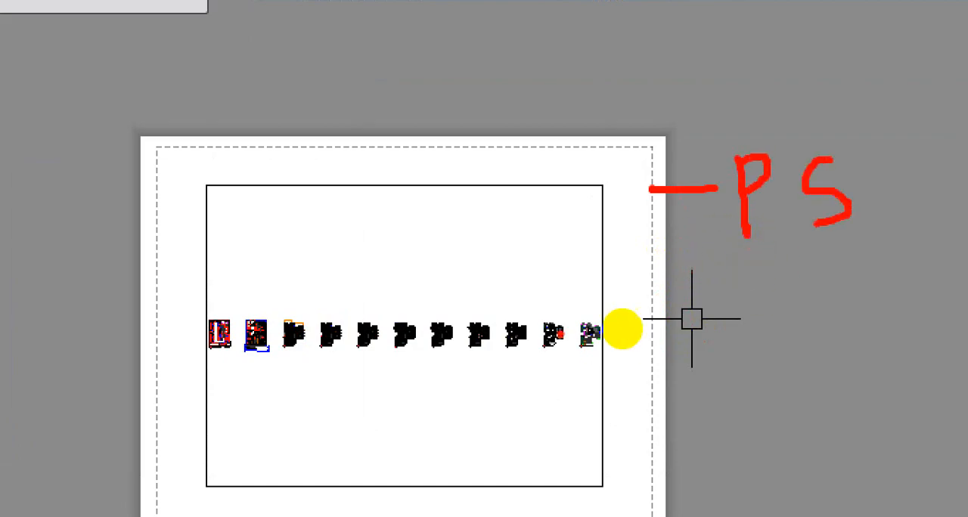
left_click_drag(640, 246, 646, 334)
mouse_move(611, 366)
left_mouse_down()
mouse_move(514, 502)
mouse_move(208, 484)
mouse_move(217, 298)
mouse_move(265, 175)
mouse_move(577, 158)
mouse_move(593, 196)
left_mouse_up()
mouse_move(349, 233)
left_mouse_down()
mouse_move(384, 278)
mouse_move(424, 188)
left_mouse_up()
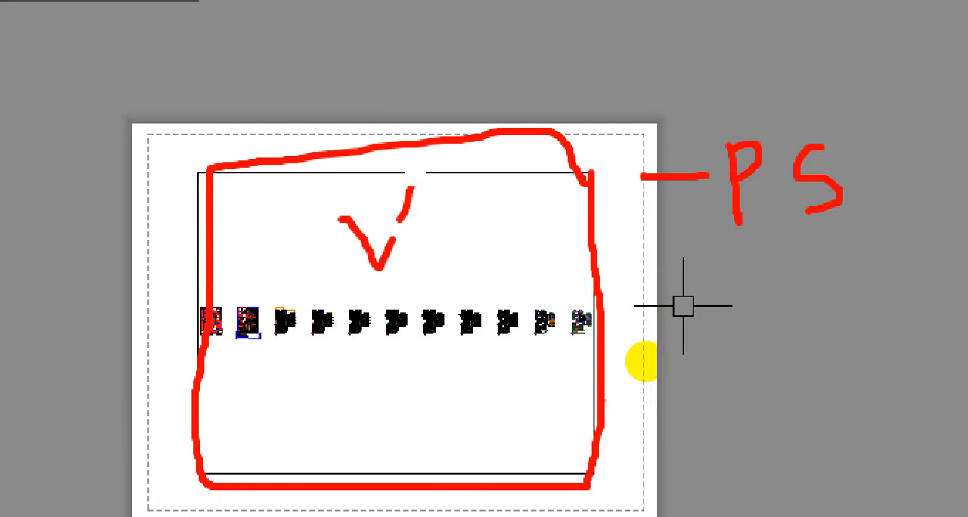
key("Escape")
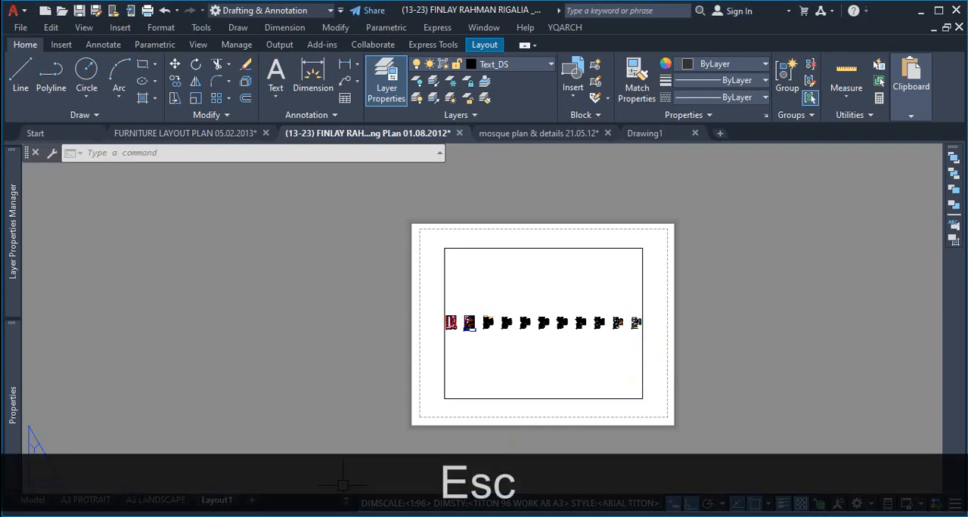
Step: Switch to the FIRST FLOOR WORKING PLAN layout and inspect its sheet with the plan and title block
left_click(349, 503)
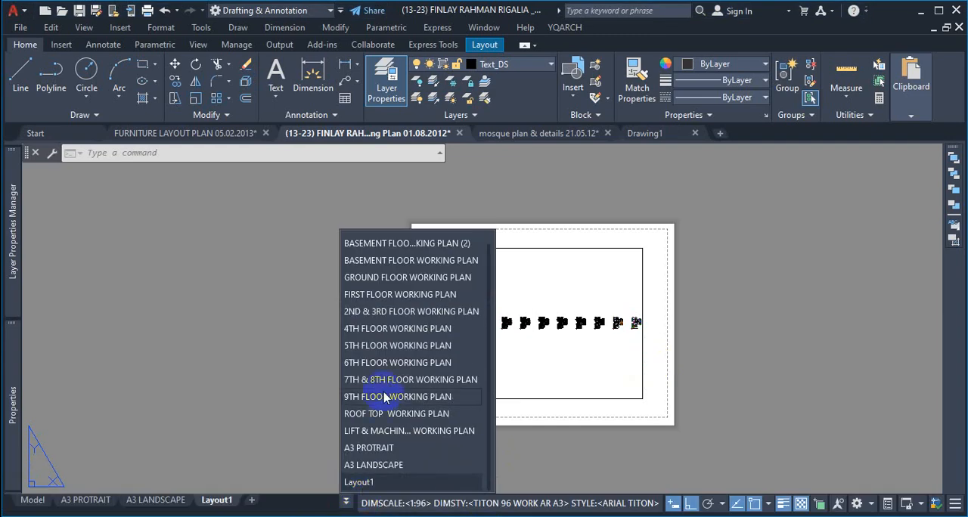
left_click(387, 296)
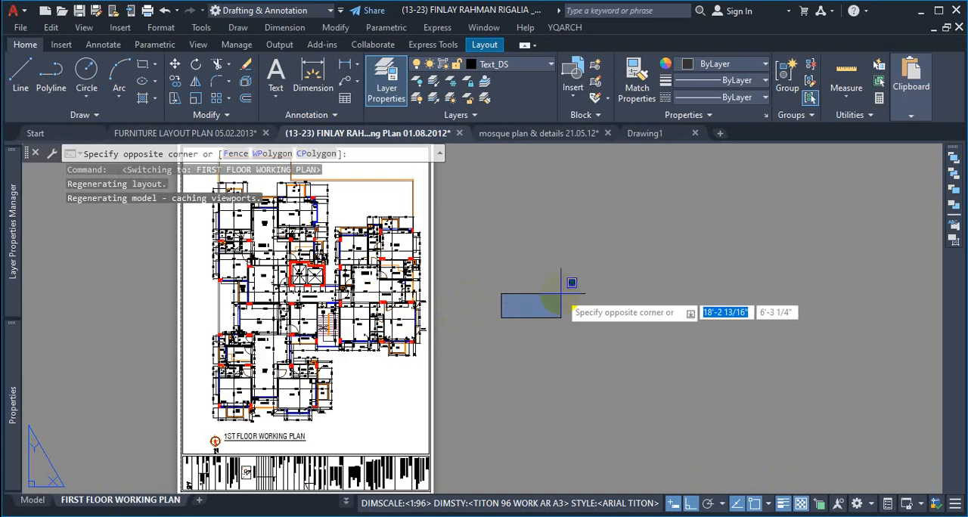
left_click(567, 295)
scroll(556, 288, "down", 2)
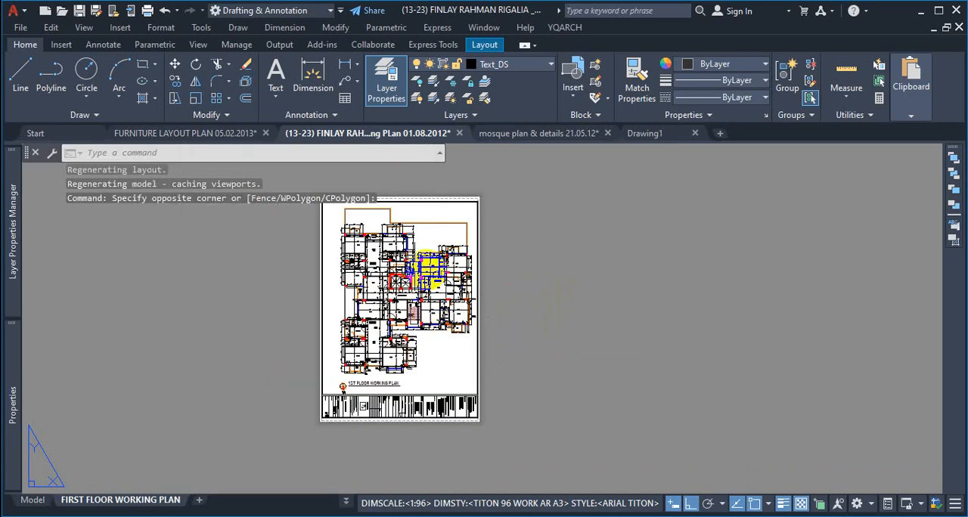
scroll(430, 281, "up", 5)
scroll(446, 286, "down", 3)
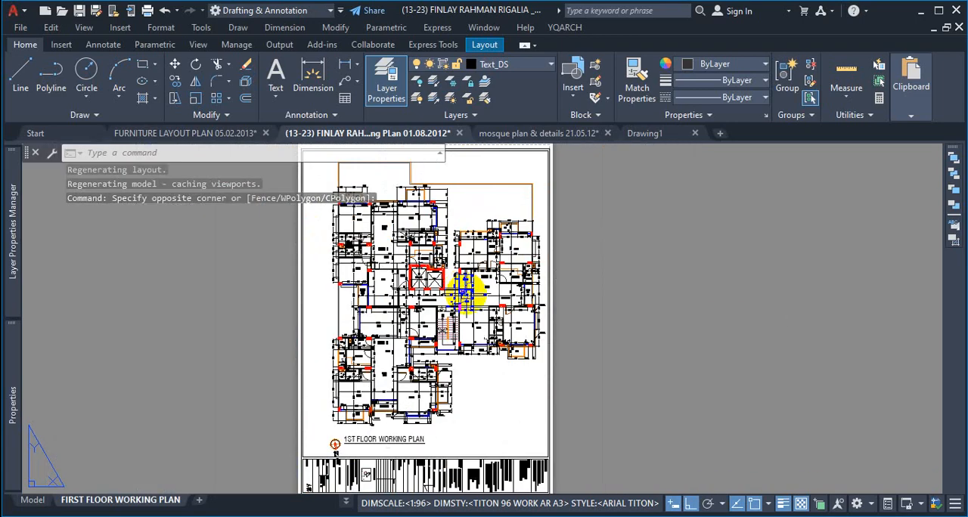
scroll(473, 363, "down", 2)
Step: Activate the viewport of the FIRST FLOOR WORKING PLAN layout and adjust its view to show the whole ground floor plan
double_click(478, 368)
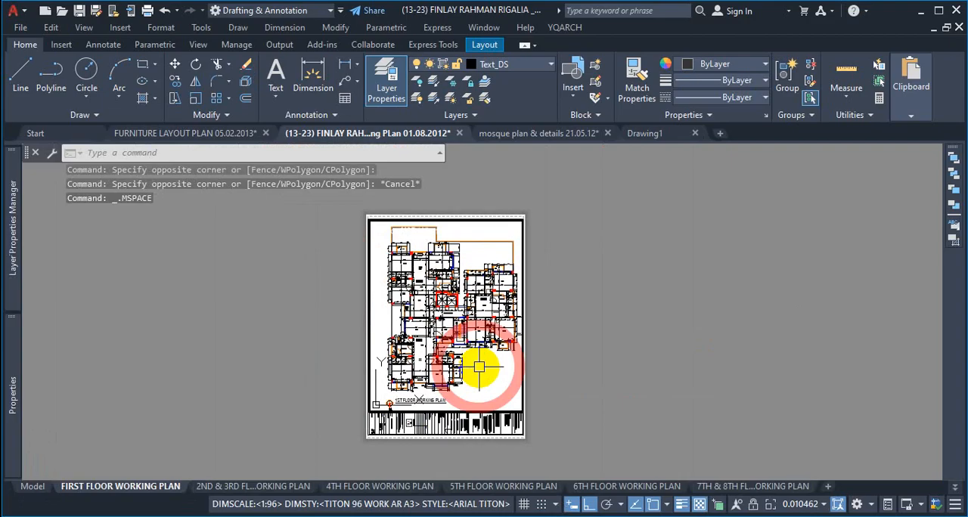
scroll(465, 297, "up", 2)
scroll(469, 299, "down", 10)
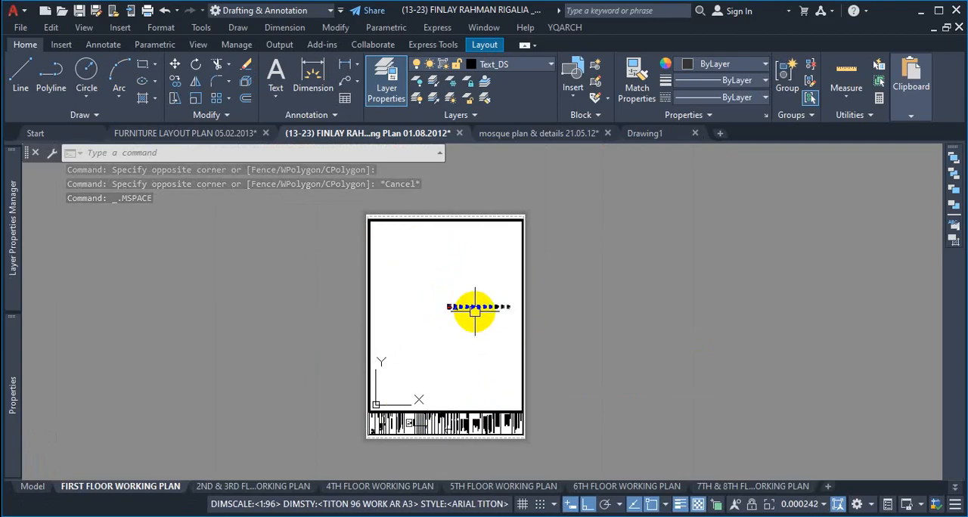
scroll(428, 295, "up", 7)
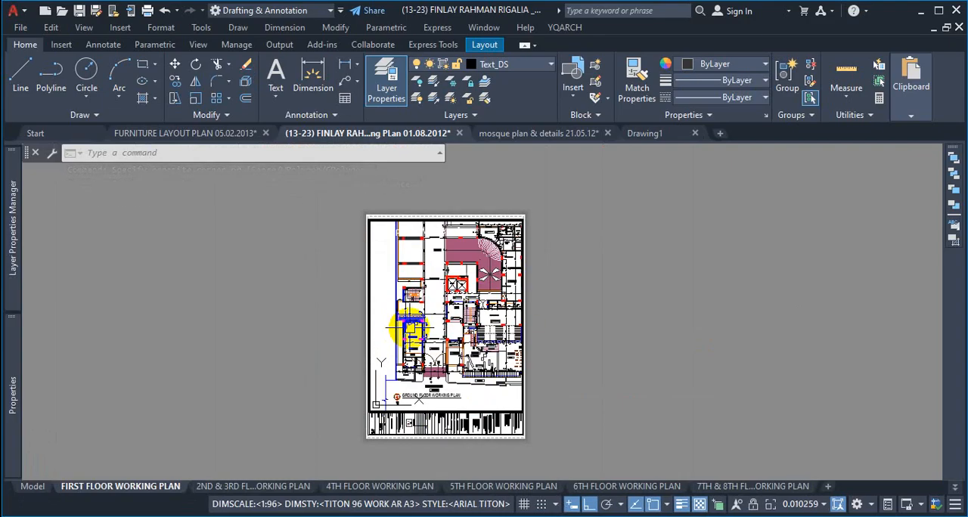
scroll(416, 332, "up", 2)
scroll(422, 340, "down", 4)
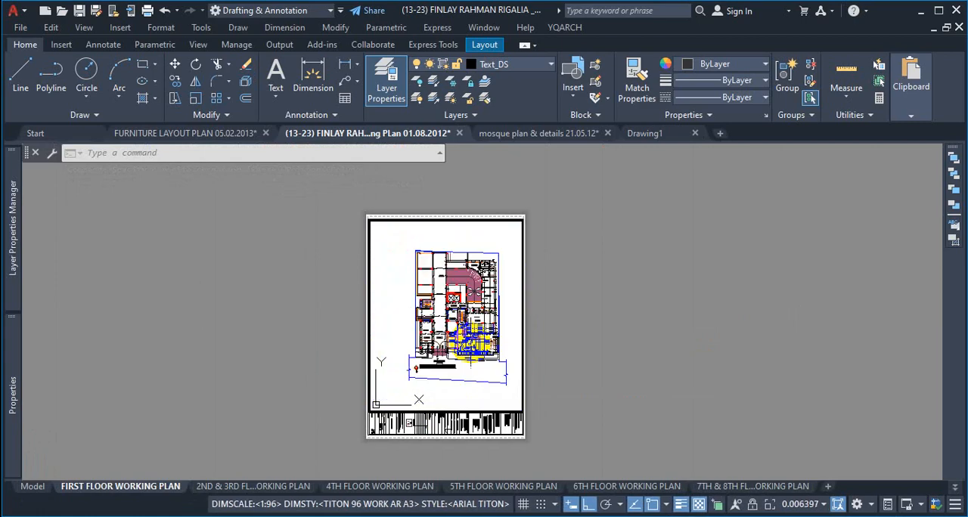
key("ctrl+1")
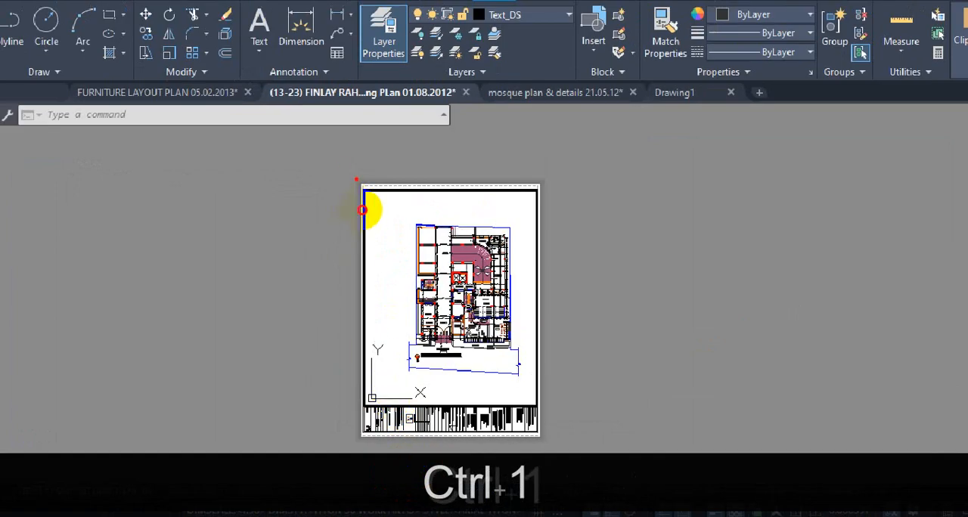
mouse_move(362, 209)
left_mouse_down()
mouse_move(346, 423)
mouse_move(488, 443)
mouse_move(551, 249)
mouse_move(443, 212)
mouse_move(394, 214)
left_mouse_up()
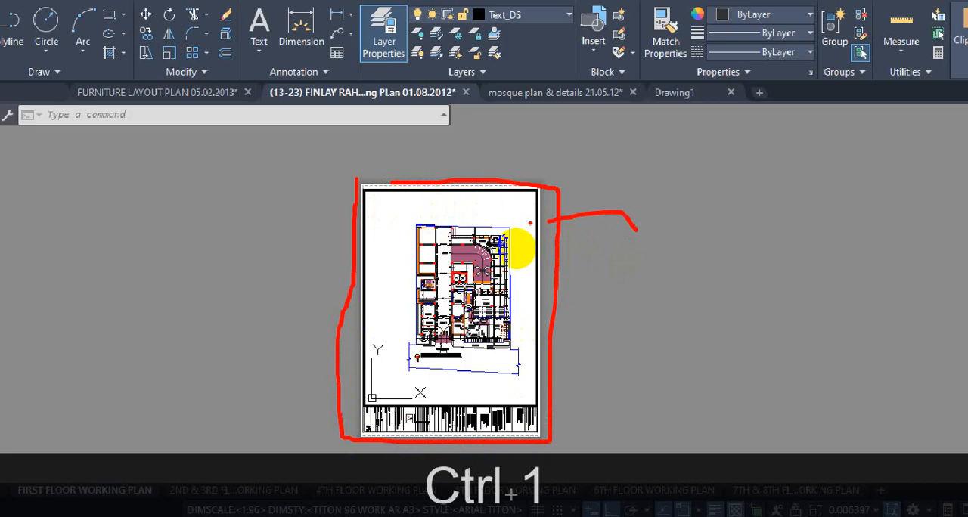
mouse_move(375, 195)
left_mouse_down()
mouse_move(382, 393)
mouse_move(514, 412)
mouse_move(539, 294)
mouse_move(472, 178)
mouse_move(428, 177)
left_mouse_up()
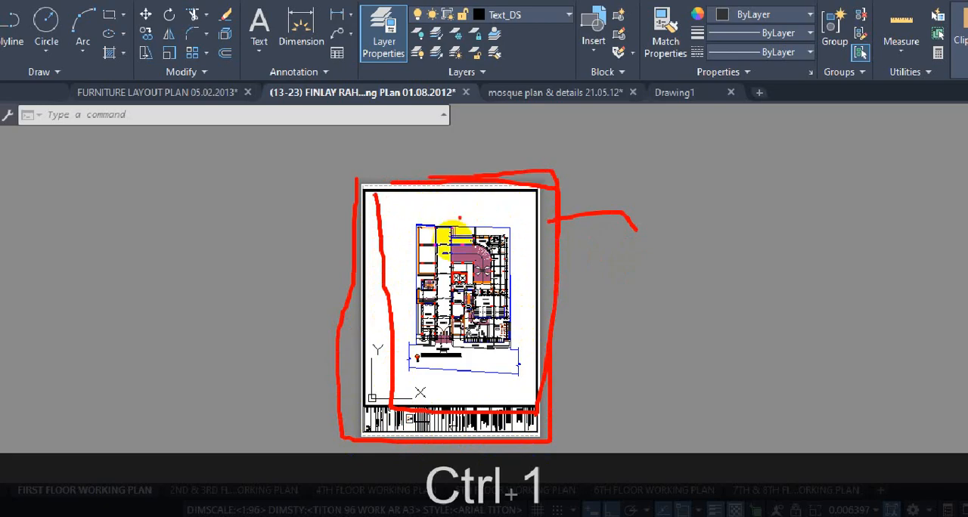
mouse_move(514, 213)
left_mouse_down()
mouse_move(475, 215)
mouse_move(402, 250)
mouse_move(410, 394)
mouse_move(521, 262)
mouse_move(517, 231)
left_mouse_up()
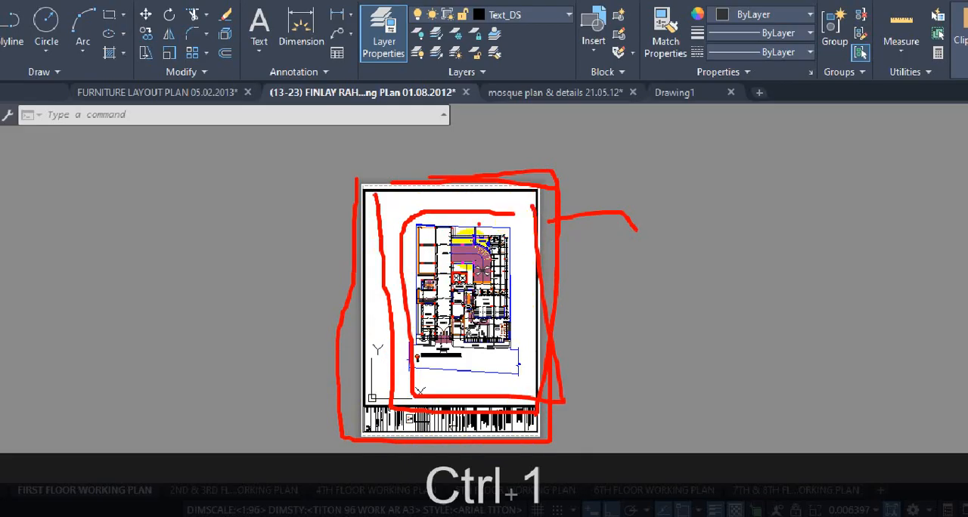
key("Escape")
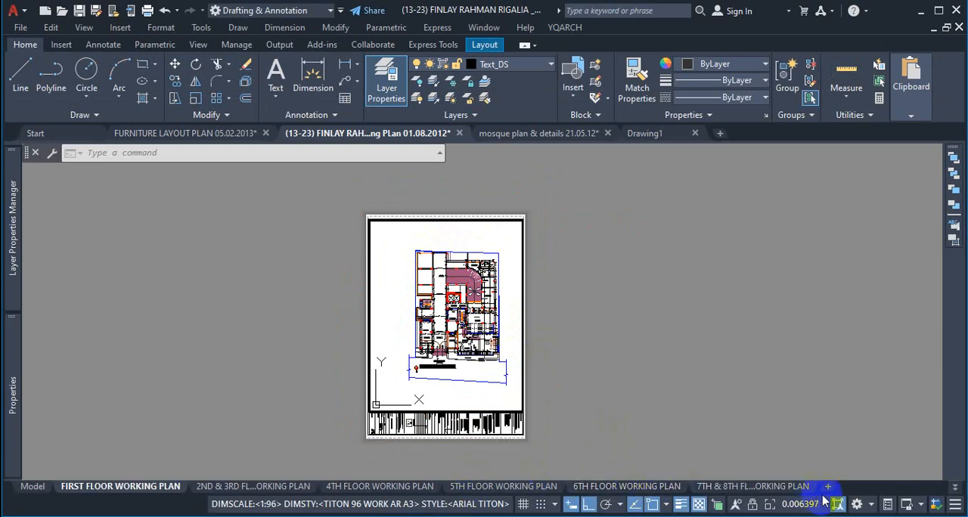
Step: Return to Layout1 and select its viewport frame to examine it, then clear the selection
left_click(955, 487)
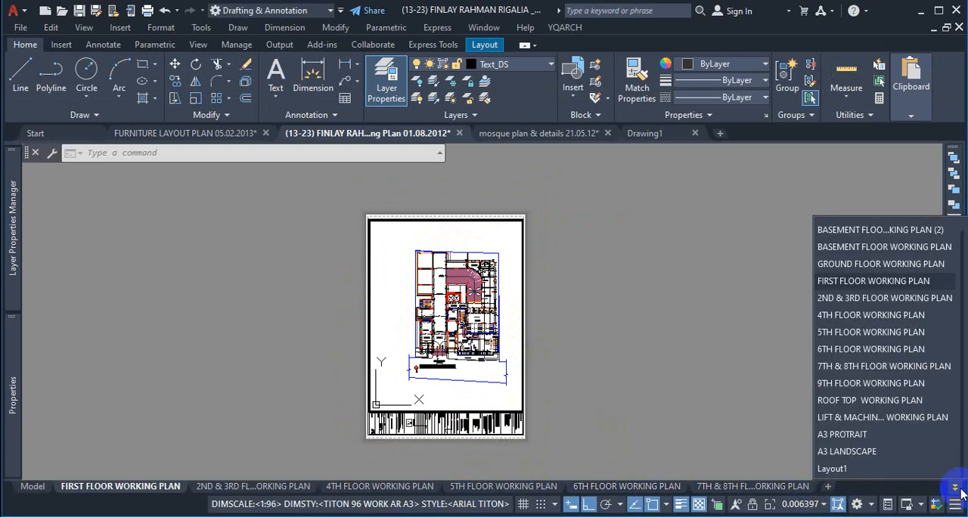
left_click(859, 466)
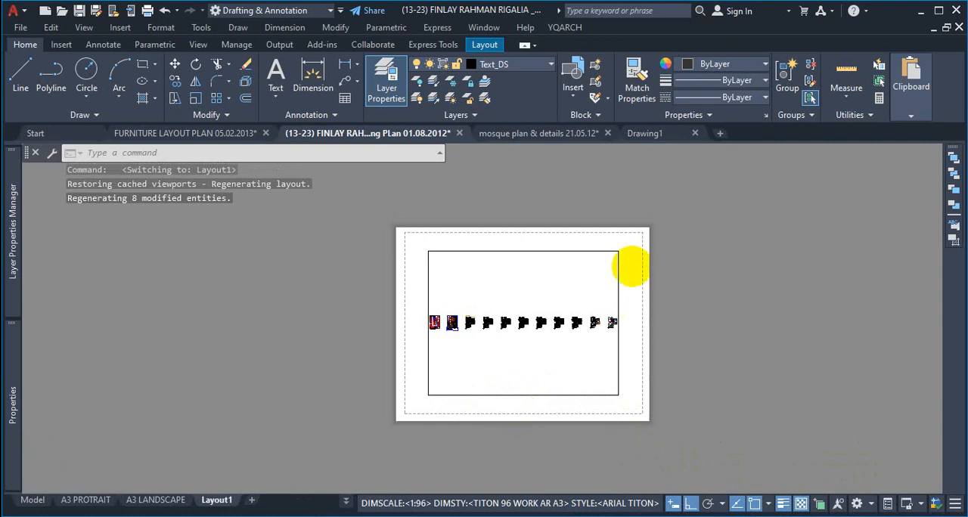
scroll(631, 266, "up", 4)
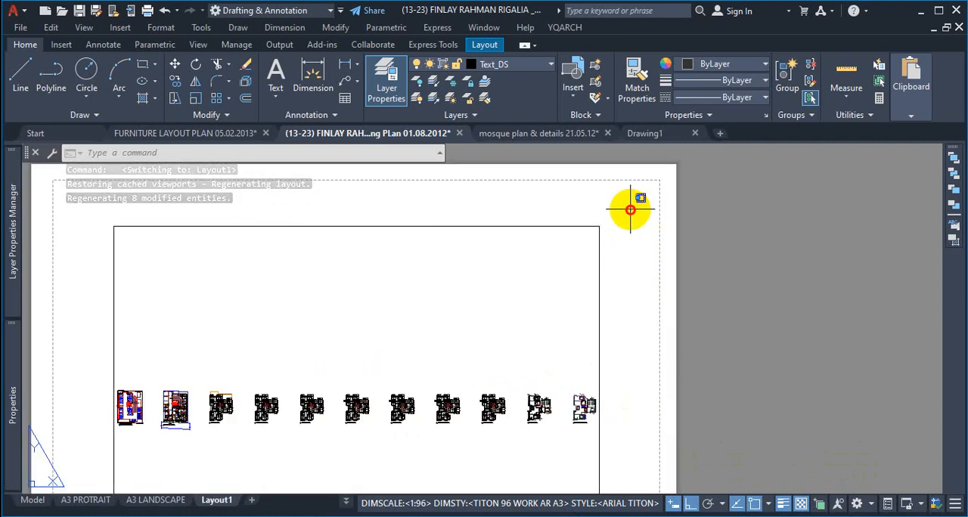
left_click(630, 209)
left_click(539, 263)
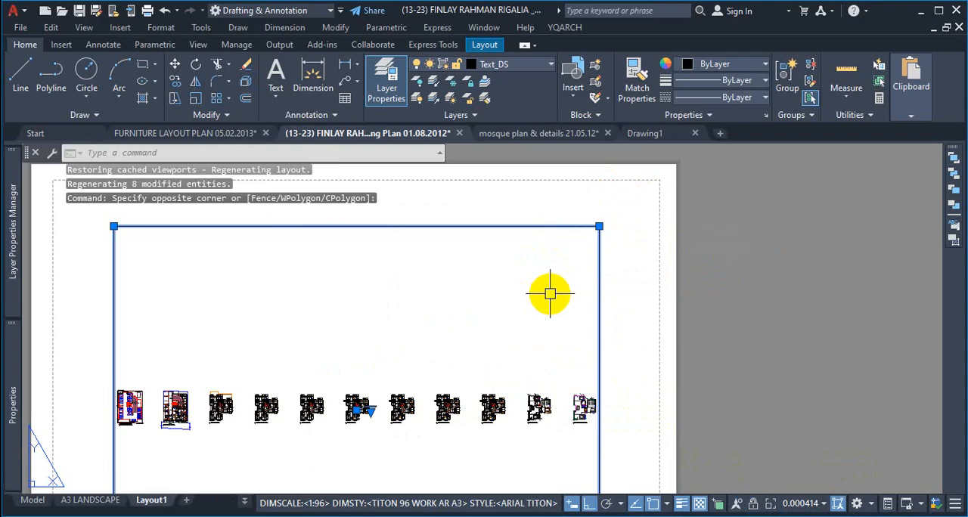
key("Escape")
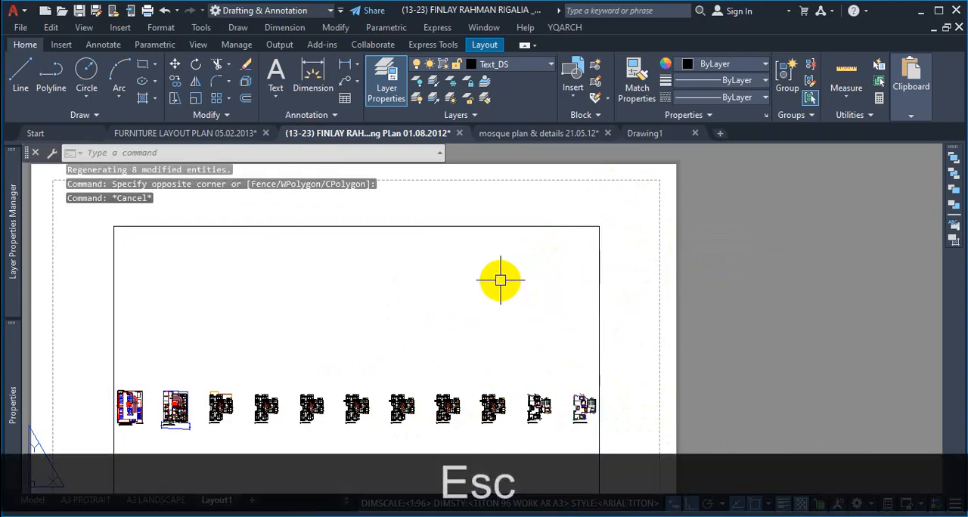
Step: Enter model space through Layout1's viewport and shift the row of floor plans within the frame
double_click(433, 306)
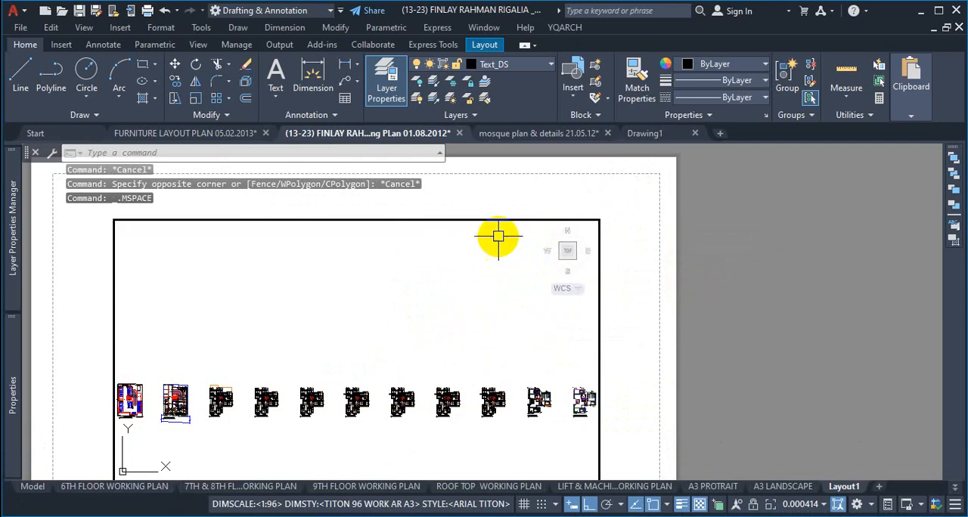
scroll(471, 315, "down", 3)
scroll(446, 331, "up", 3)
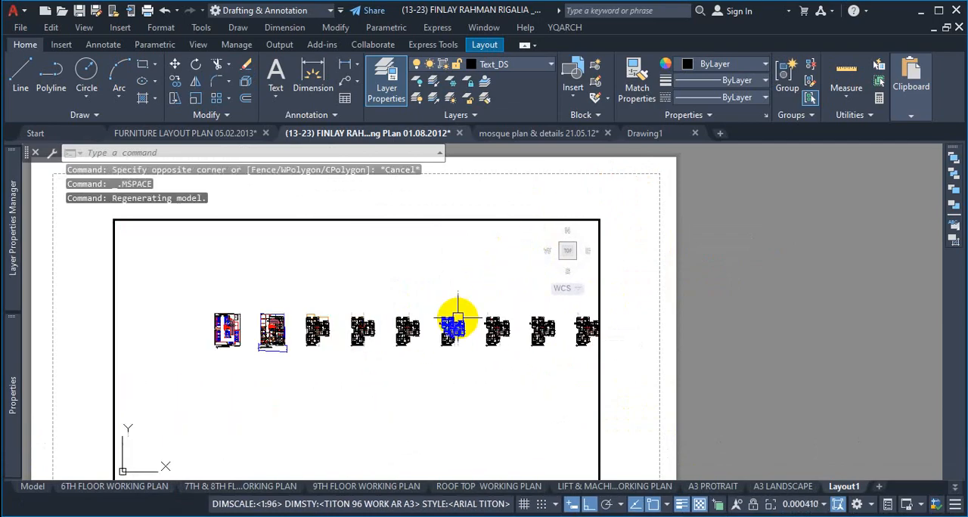
Step: Zoom the row of floor plans in and out inside Layout1's viewport and return to paper space
scroll(453, 326, "down", 4)
scroll(447, 324, "up", 7)
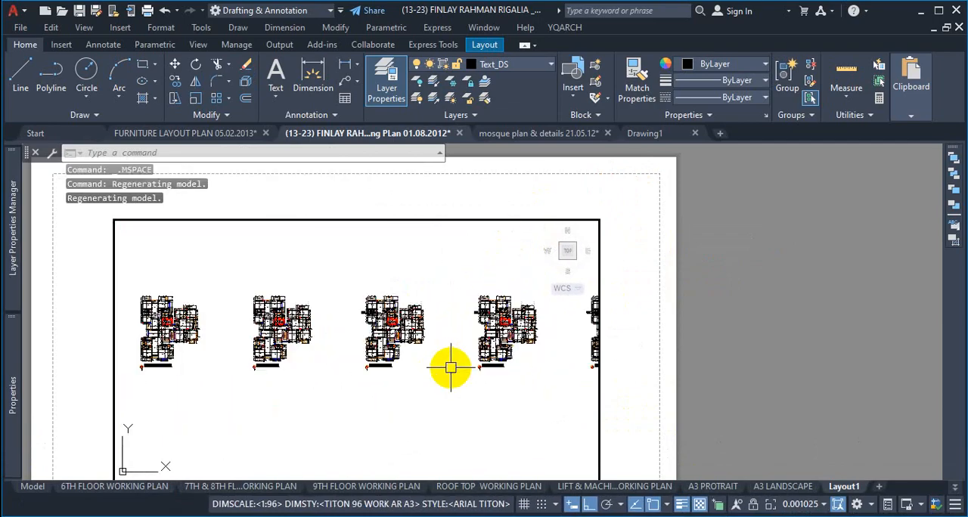
scroll(451, 368, "down", 4)
scroll(449, 367, "up", 3)
scroll(449, 368, "down", 3)
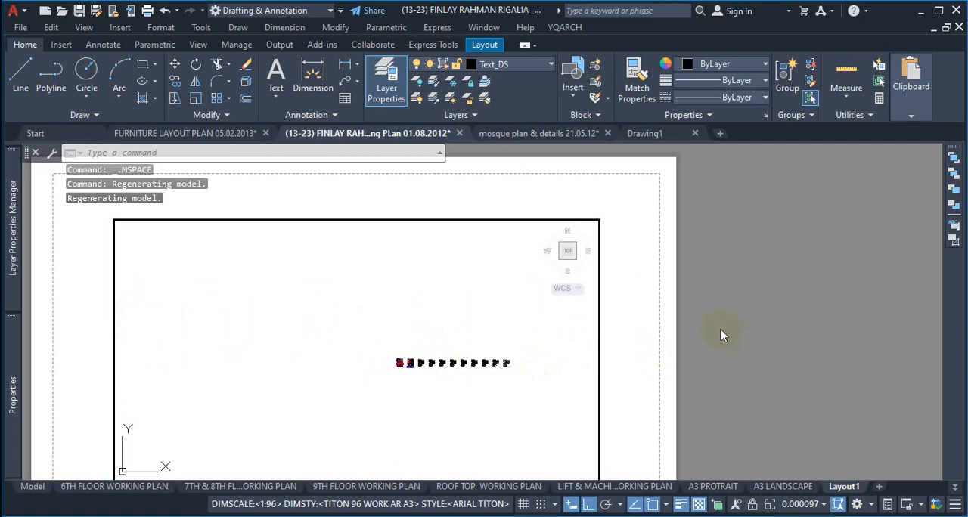
double_click(677, 305)
Step: Examine the Layout1 sheet and its viewport frame in paper space at different zoom levels
scroll(692, 287, "down", 4)
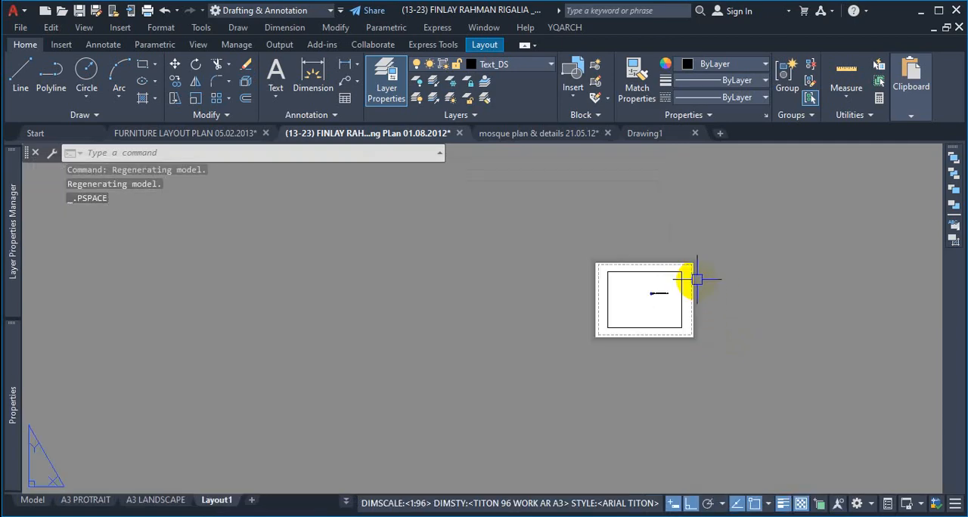
scroll(692, 284, "up", 5)
scroll(688, 286, "down", 5)
scroll(688, 286, "up", 5)
scroll(692, 289, "down", 2)
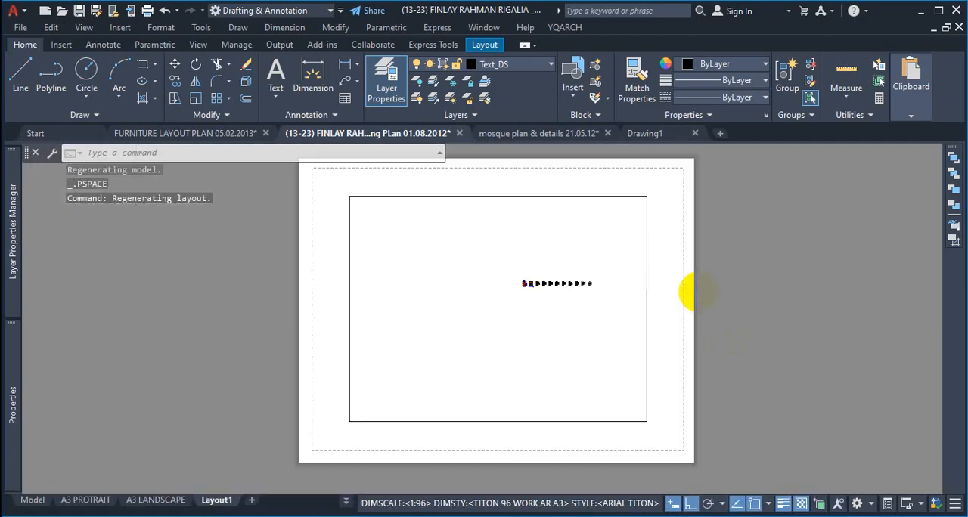
scroll(694, 291, "up", 2)
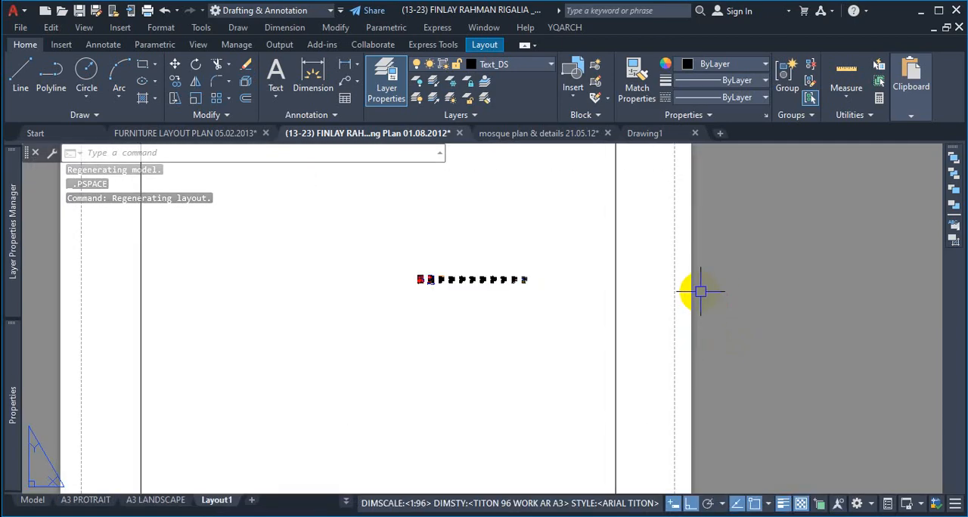
scroll(700, 290, "down", 3)
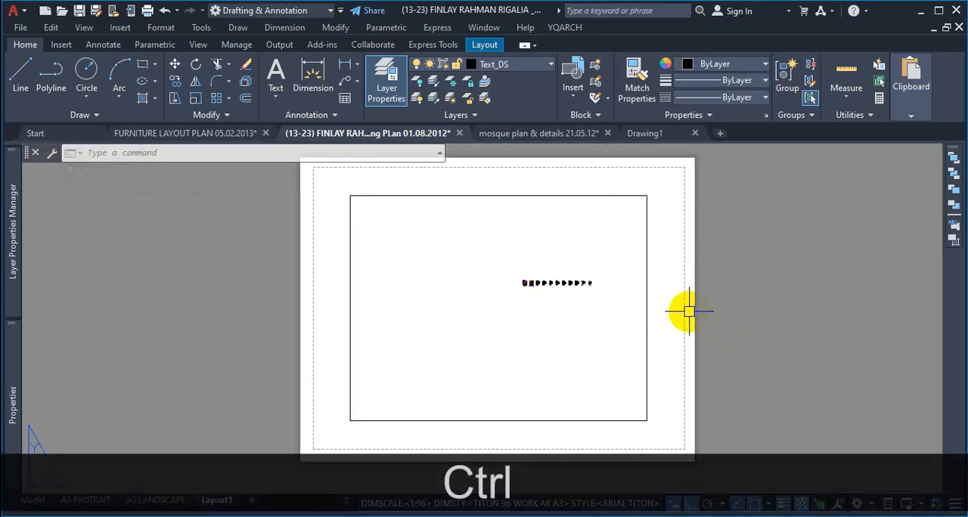
key("ctrl+1")
left_click(679, 319)
mouse_move(684, 257)
left_mouse_down()
mouse_move(682, 326)
mouse_move(695, 278)
left_mouse_up()
left_click_drag(759, 247, 708, 300)
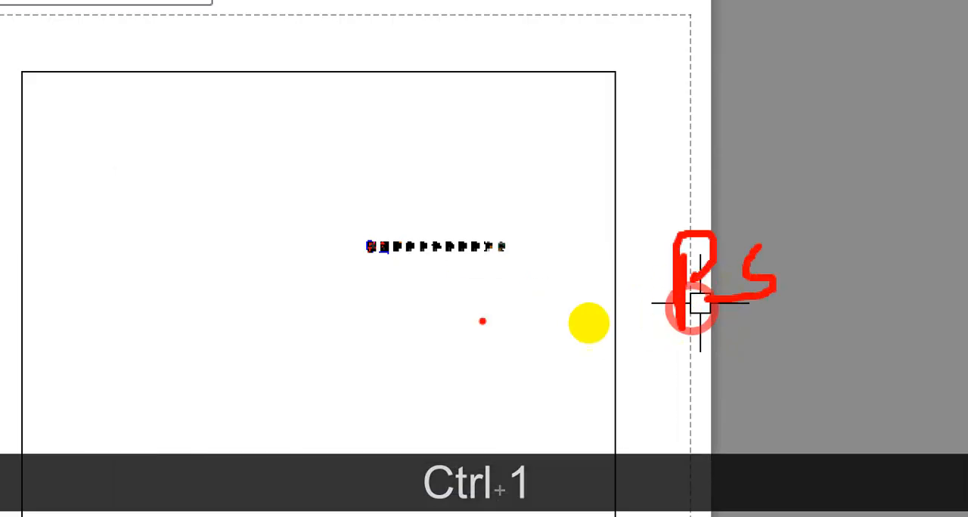
mouse_move(383, 284)
left_mouse_down()
mouse_move(475, 285)
mouse_move(462, 295)
left_mouse_up()
mouse_move(288, 359)
left_mouse_down()
mouse_move(313, 398)
mouse_move(370, 414)
left_mouse_up()
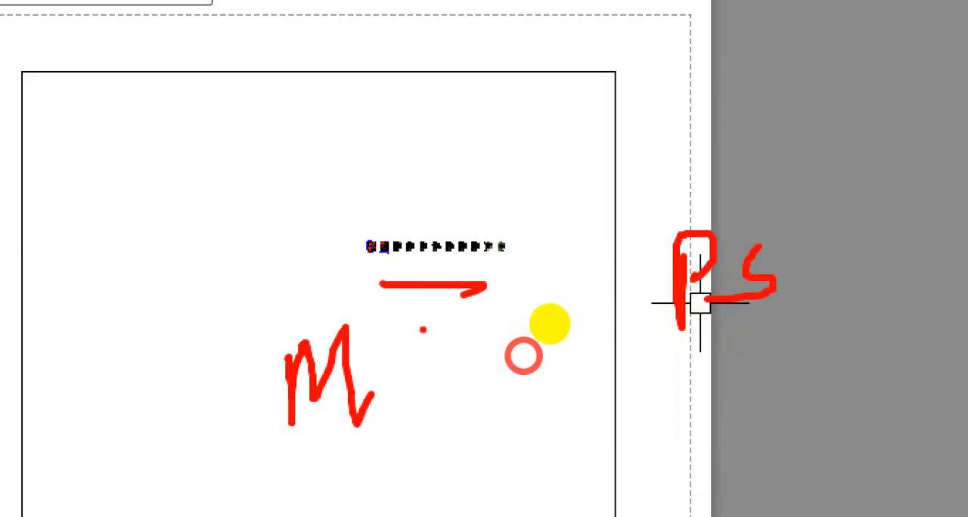
left_click_drag(448, 336, 484, 384)
key("Escape")
Step: Enter model space with the MS command and enlarge the viewport's view until the row's second plan is shown whole near the centre
scroll(595, 309, "down", 3)
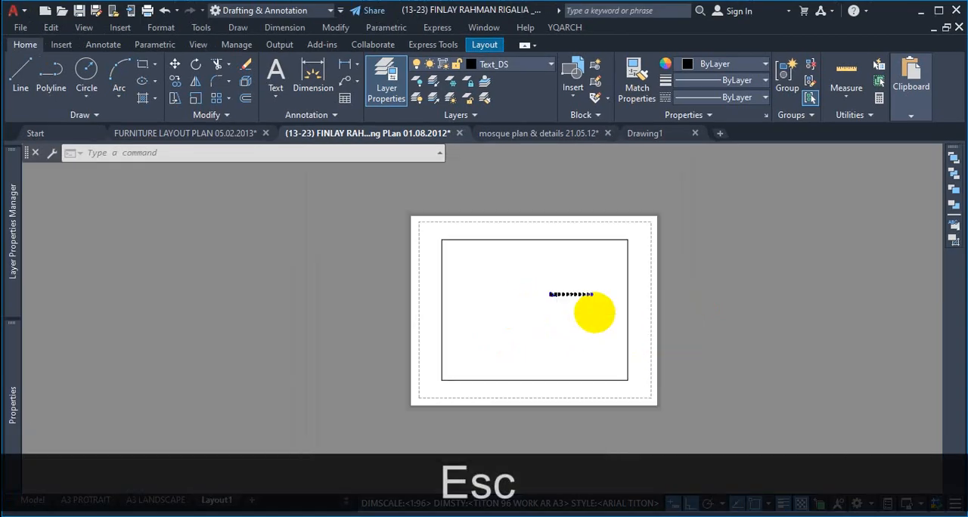
scroll(598, 315, "up", 2)
scroll(597, 310, "down", 5)
scroll(588, 309, "up", 4)
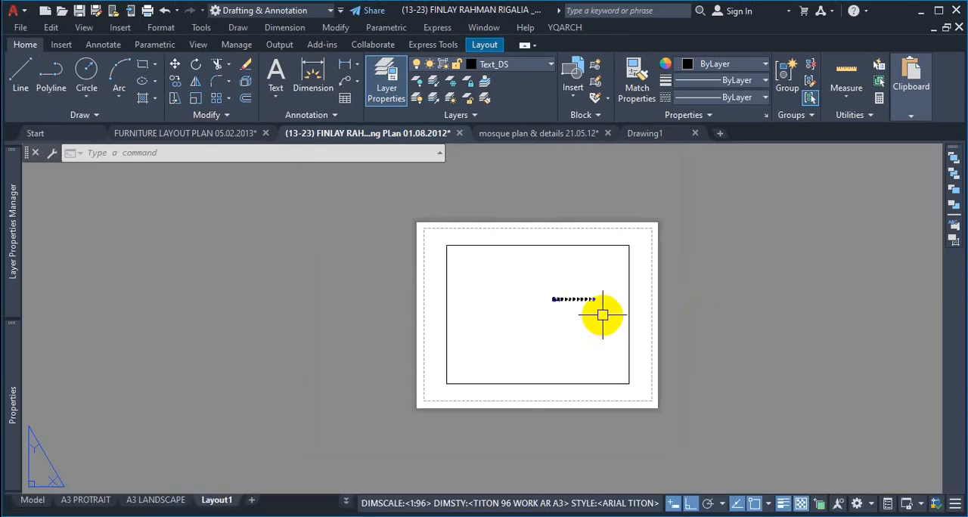
type("m")
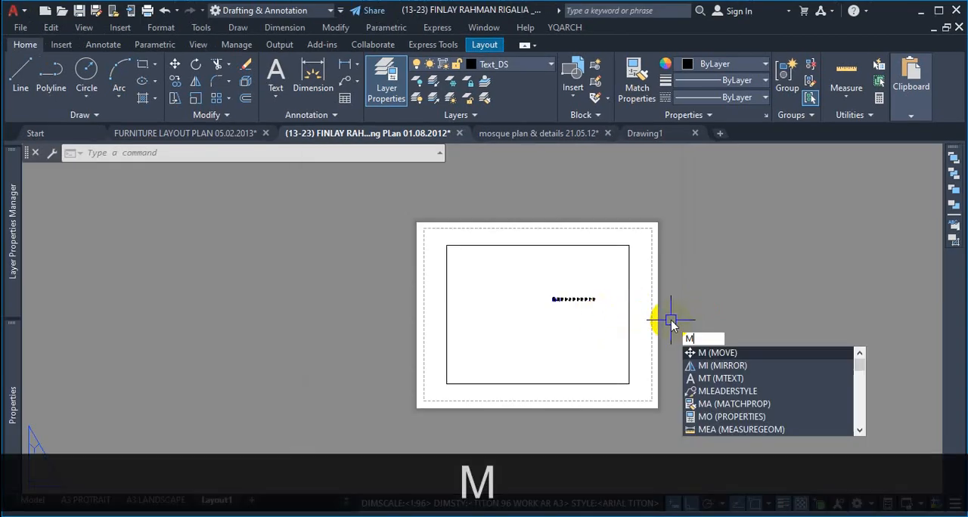
type("s")
key("Return")
scroll(578, 306, "up", 3)
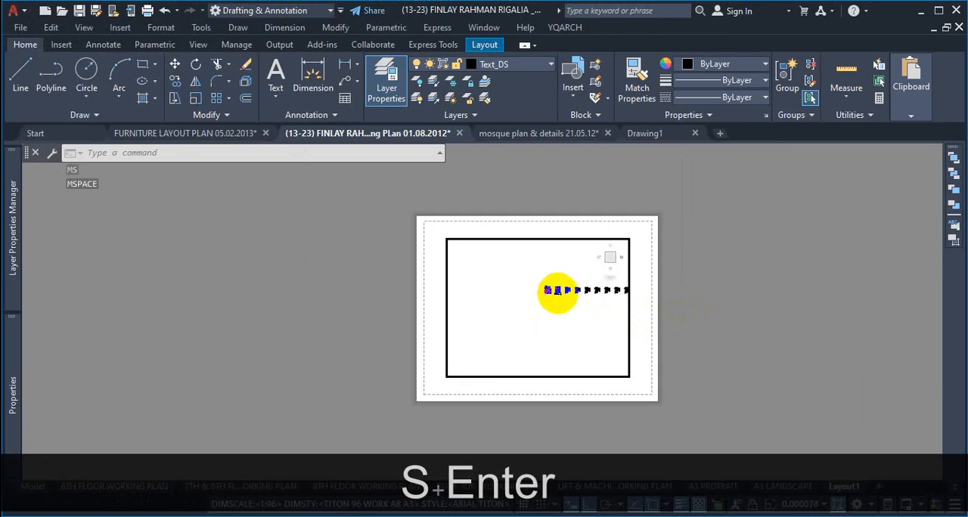
scroll(558, 296, "down", 5)
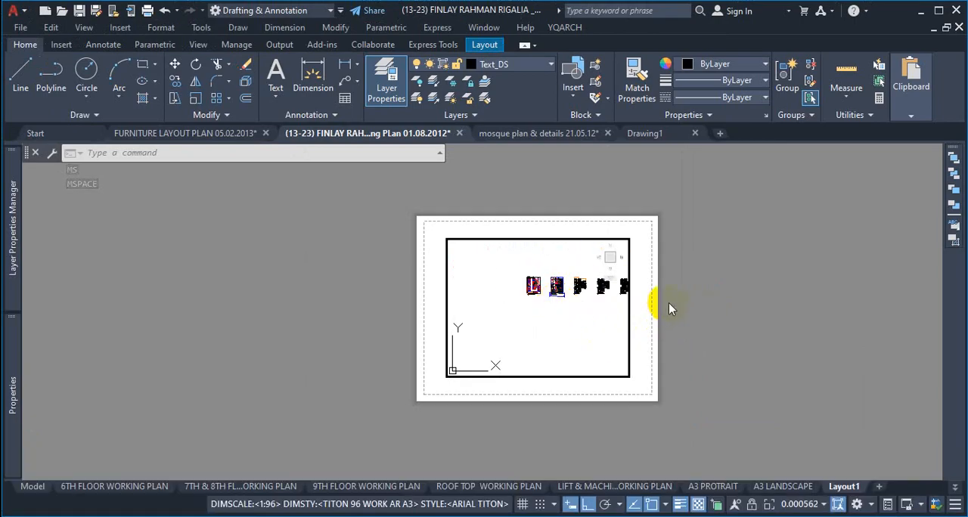
scroll(535, 304, "down", 4)
scroll(537, 303, "up", 8)
scroll(554, 233, "up", 3)
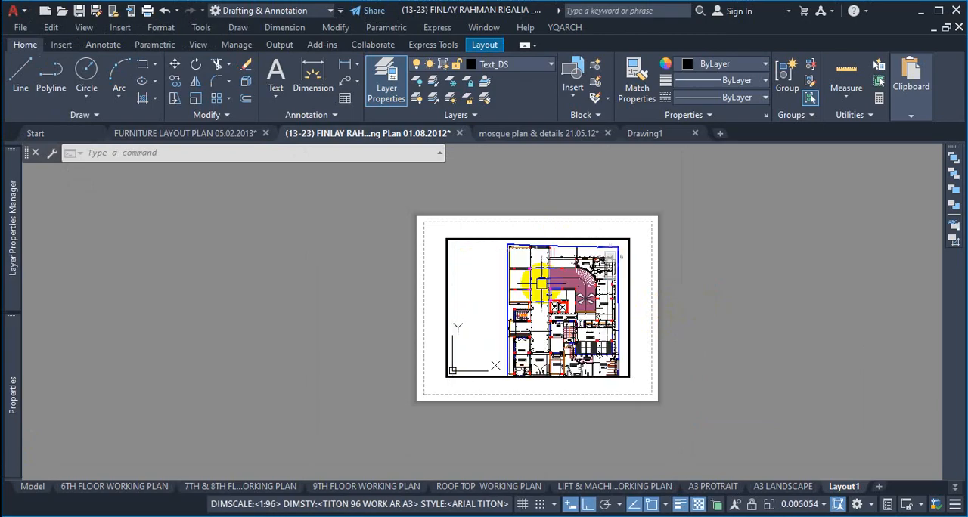
scroll(535, 283, "down", 2)
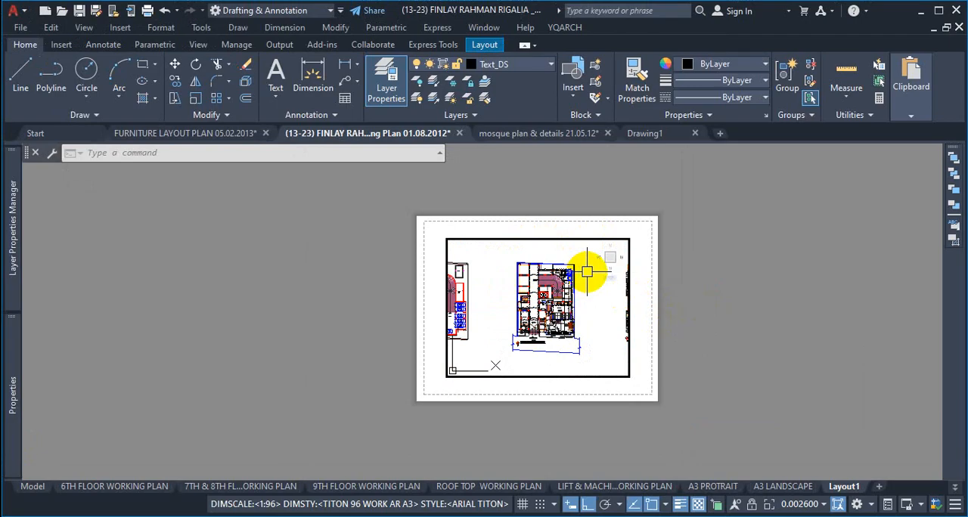
Step: Return to paper space and select Layout1's viewport frame to show it as an object, then clear the selection
double_click(680, 277)
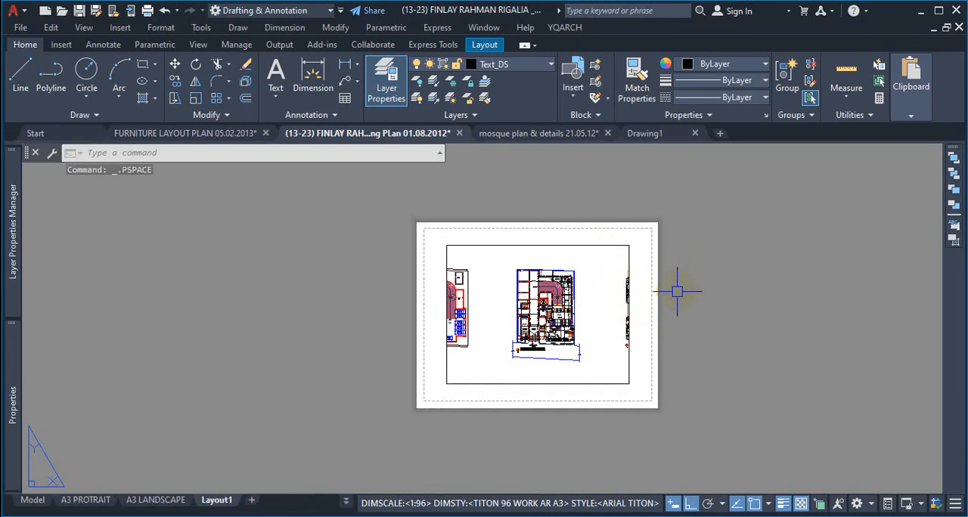
scroll(631, 240, "up", 4)
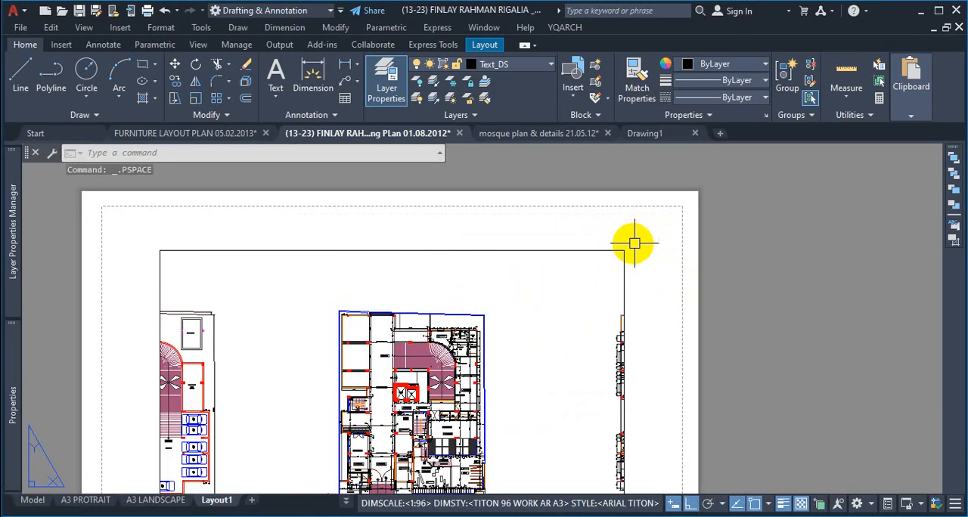
left_click(627, 253)
left_click(587, 287)
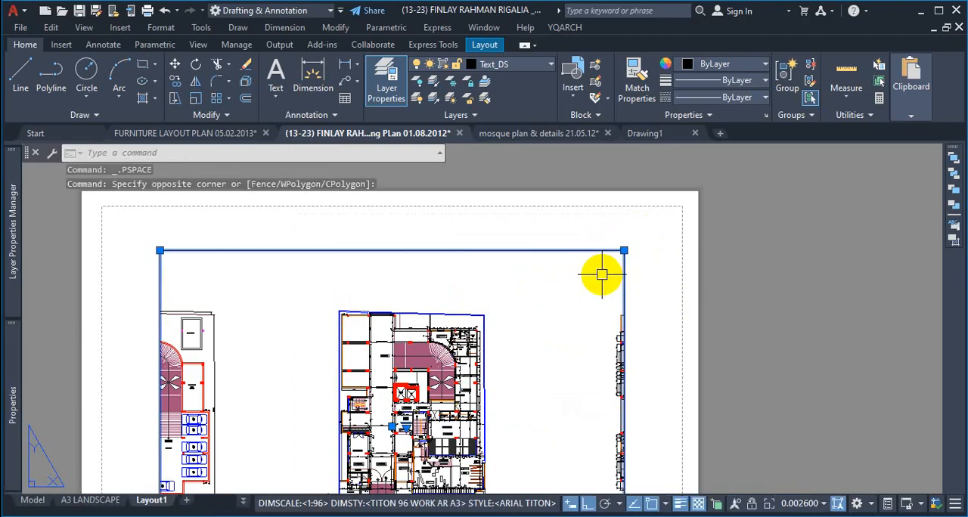
key("Escape")
Step: Reactivate model space in Layout1's viewport and try to select the viewport frame from there
double_click(564, 329)
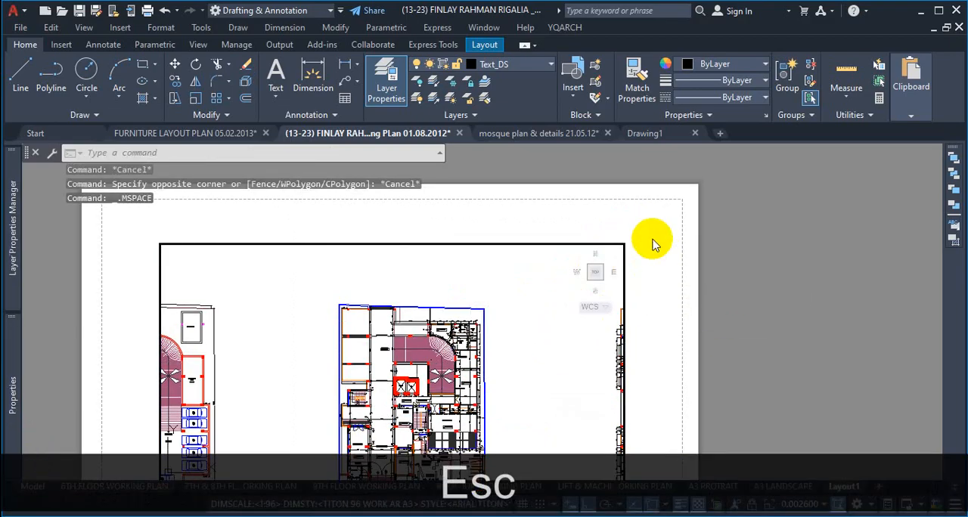
left_click(656, 218)
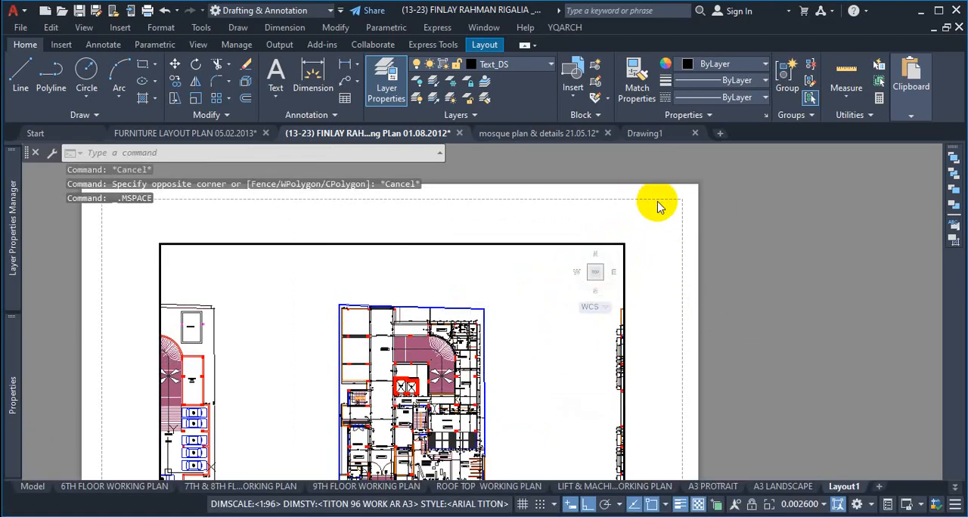
key("Escape")
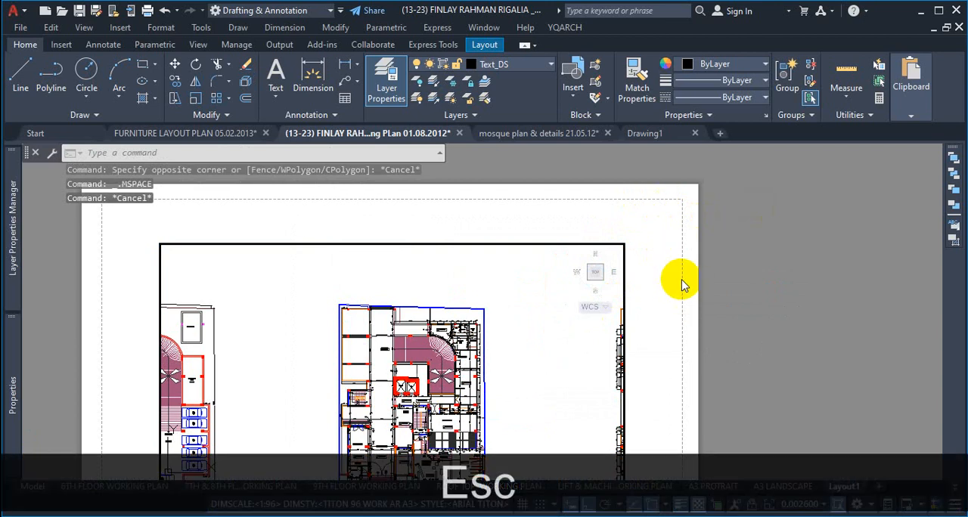
Step: Return to paper space and delete the viewport frame from Layout1
double_click(681, 281)
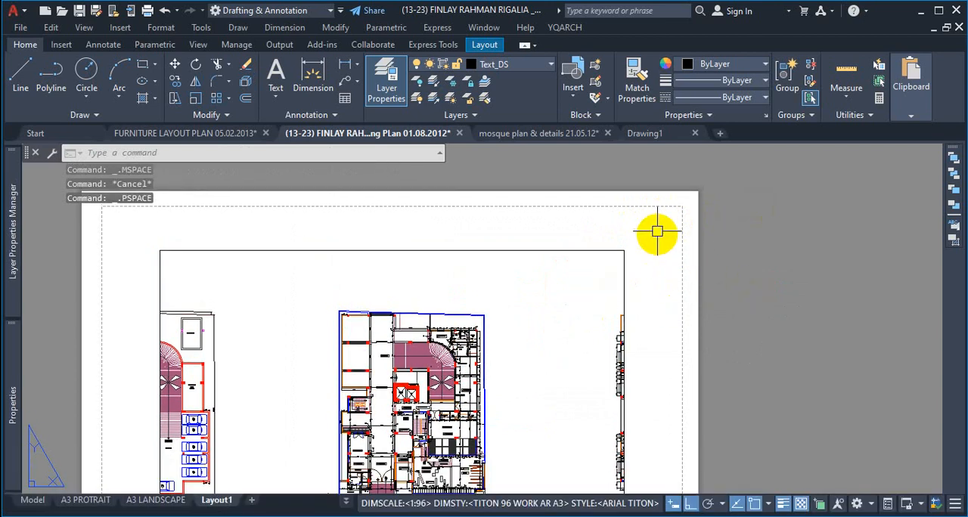
left_click(657, 225)
left_click(576, 306)
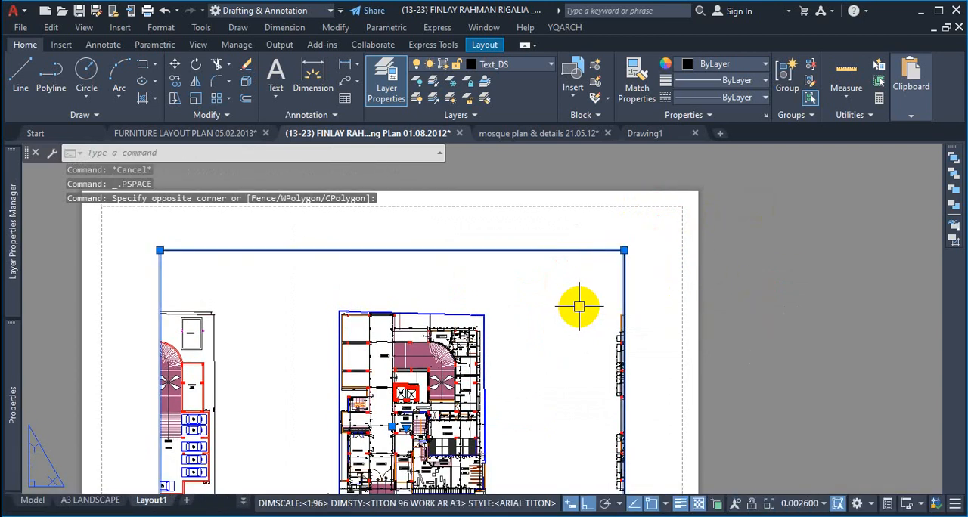
key("Delete")
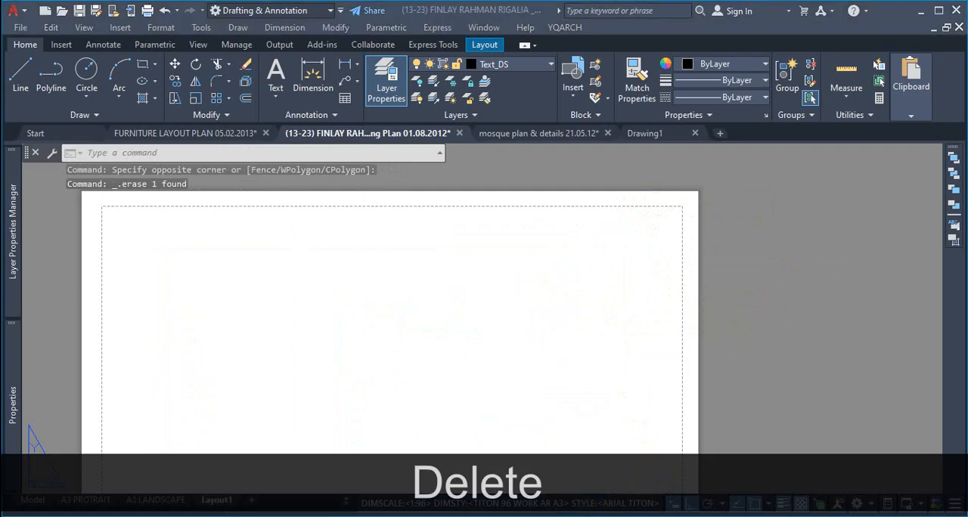
Step: Examine the empty Layout1 sheet, comparing its paper edge with the dashed printable-area boundary
scroll(747, 184, "down", 3)
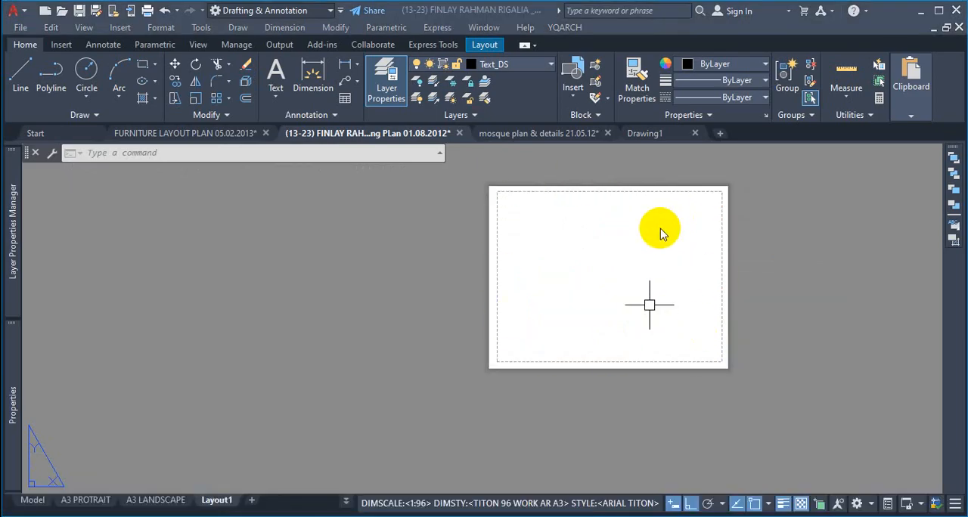
scroll(702, 202, "up", 2)
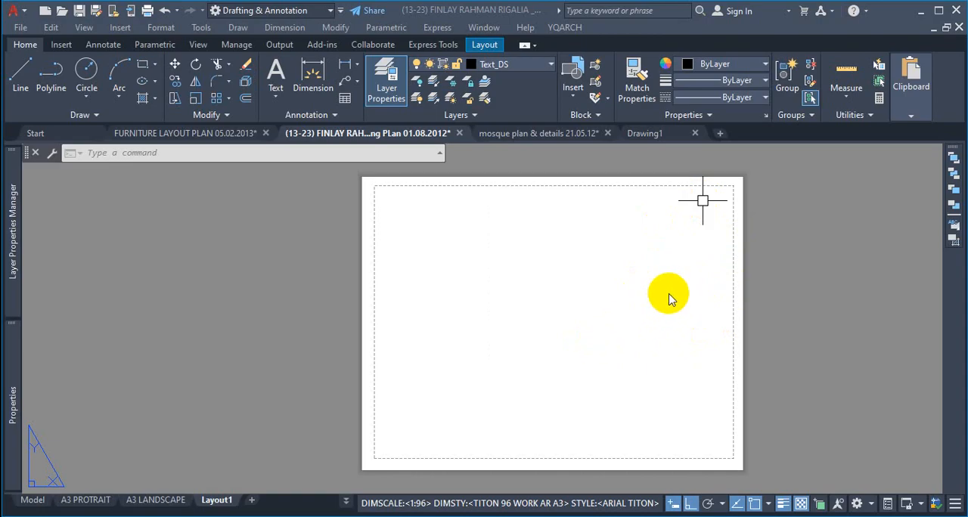
scroll(720, 191, "up", 2)
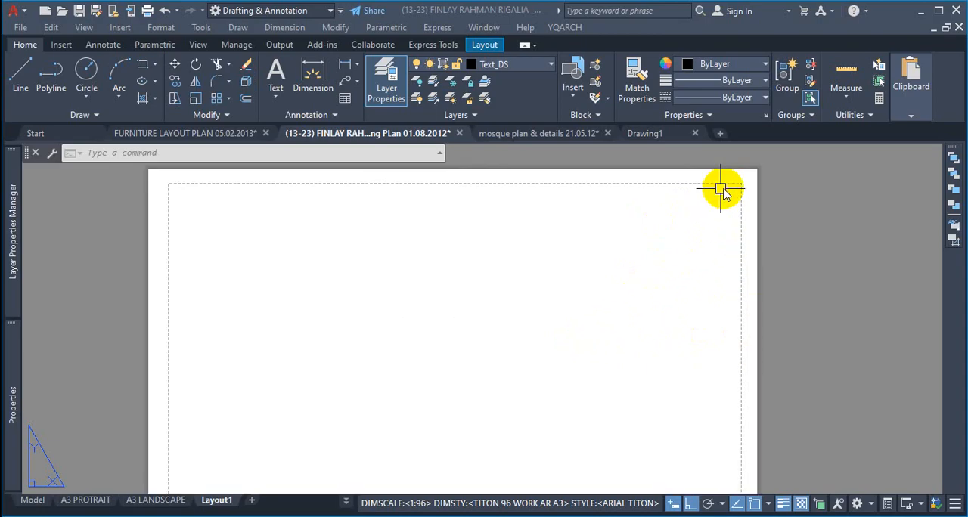
scroll(628, 257, "down", 2)
scroll(678, 227, "up", 2)
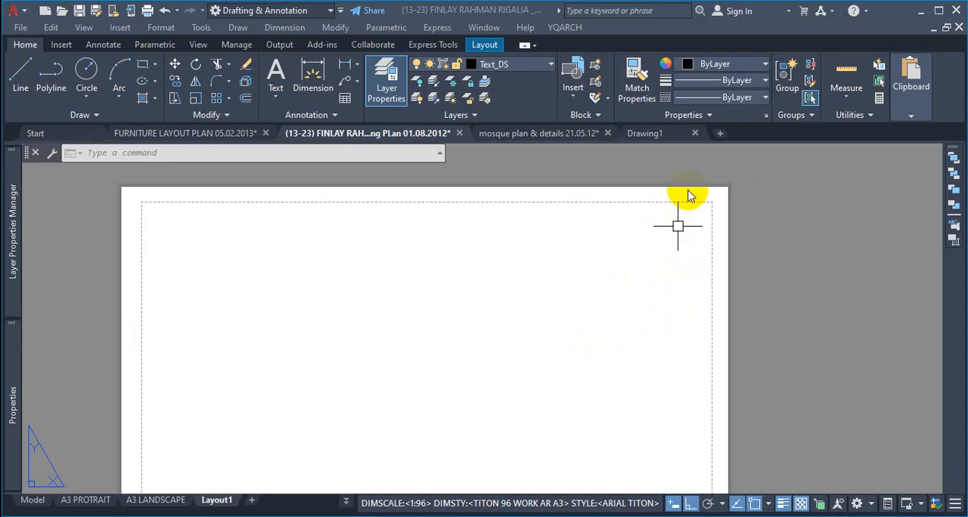
scroll(677, 226, "up", 2)
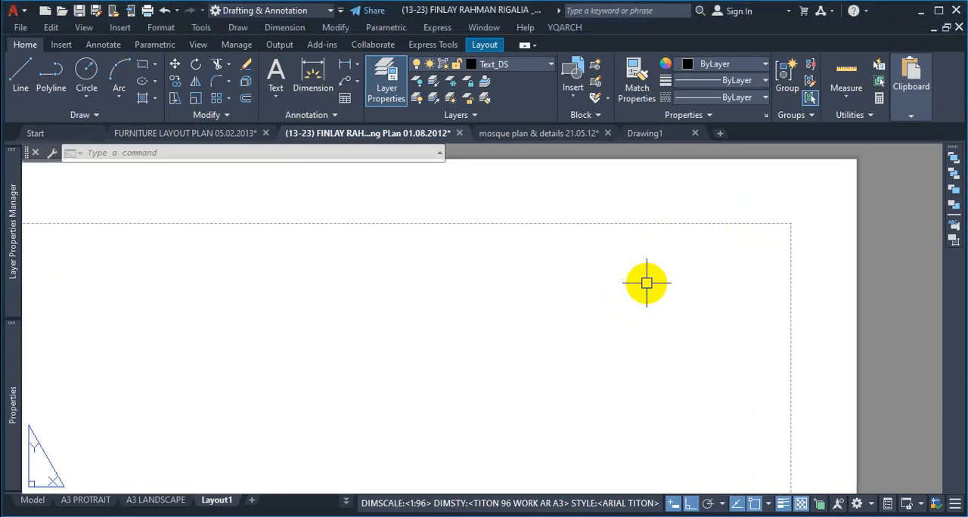
scroll(658, 278, "down", 4)
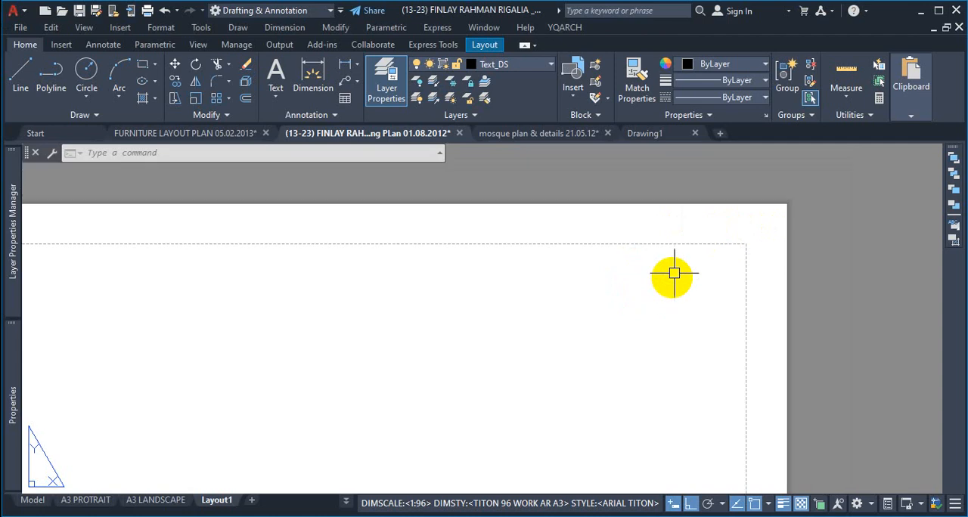
scroll(518, 284, "down", 2)
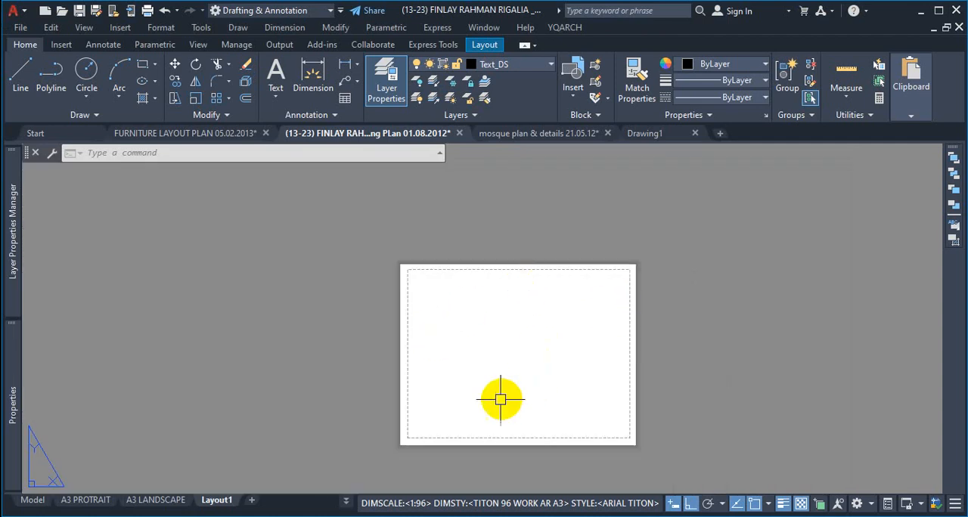
scroll(471, 446, "up", 6)
scroll(506, 427, "down", 6)
scroll(611, 268, "up", 2)
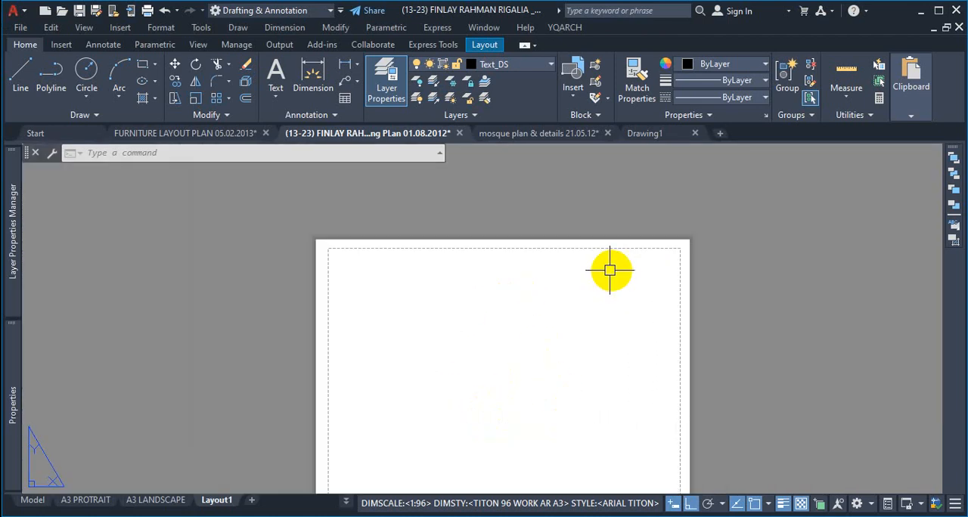
scroll(479, 255, "up", 2)
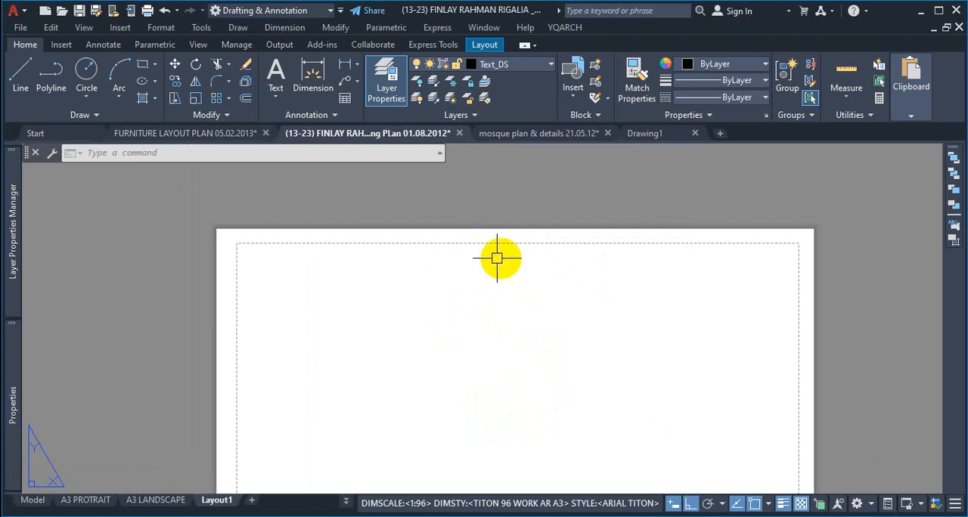
key("ctrl+1")
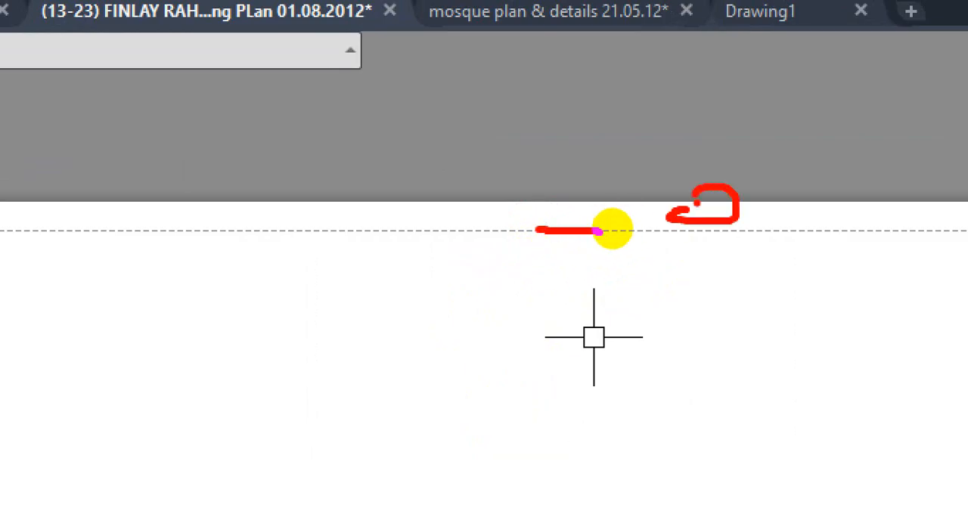
key("Escape")
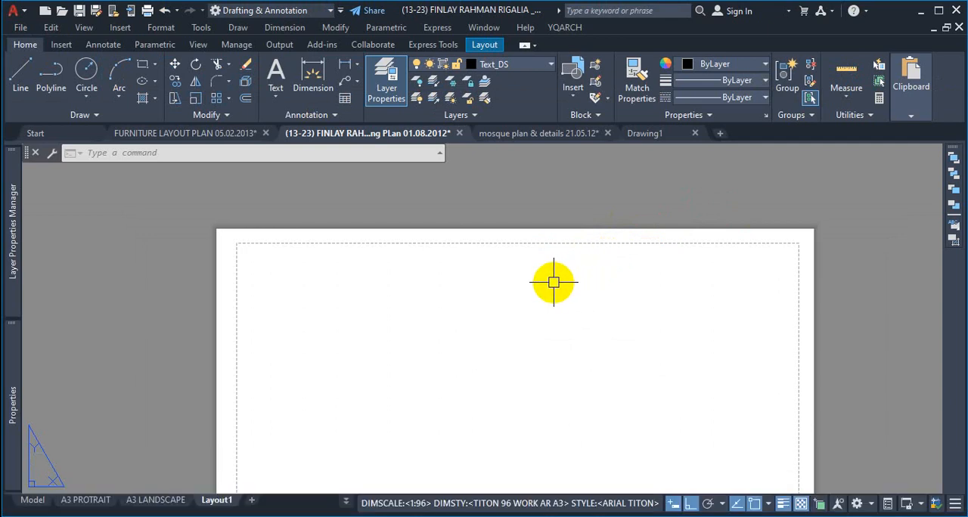
Step: Examine the commands offered for the Layout1 sheet, including Page Setup Manager, without choosing any, and cancel the stray selection window
scroll(650, 219, "down", 4)
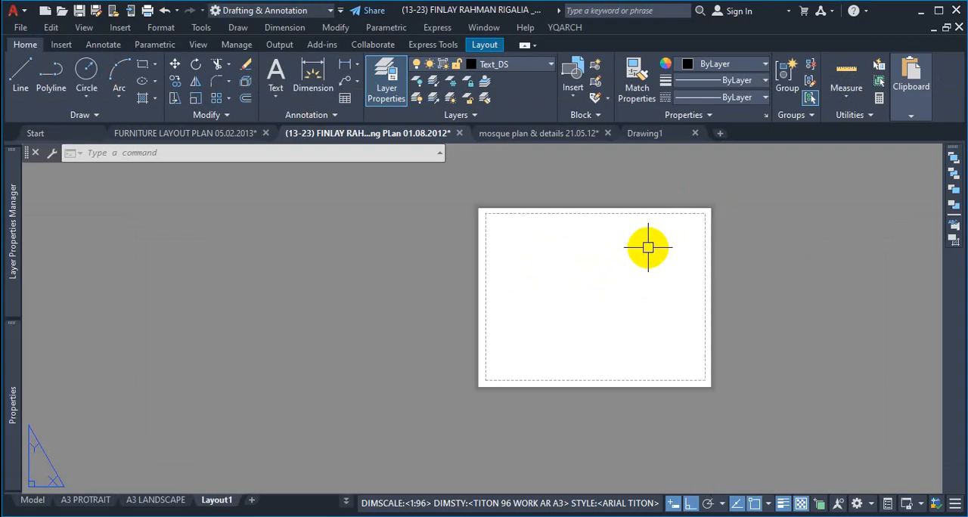
scroll(684, 241, "up", 1)
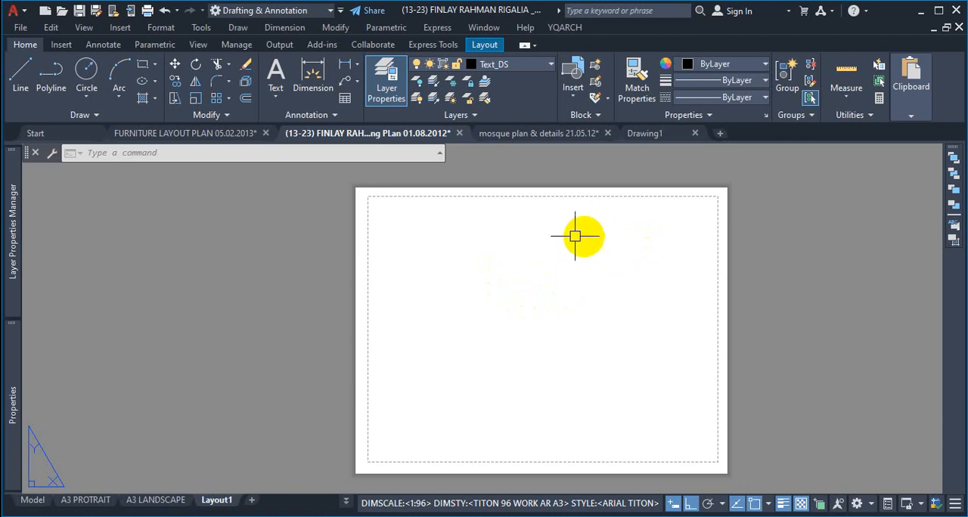
left_click(221, 504)
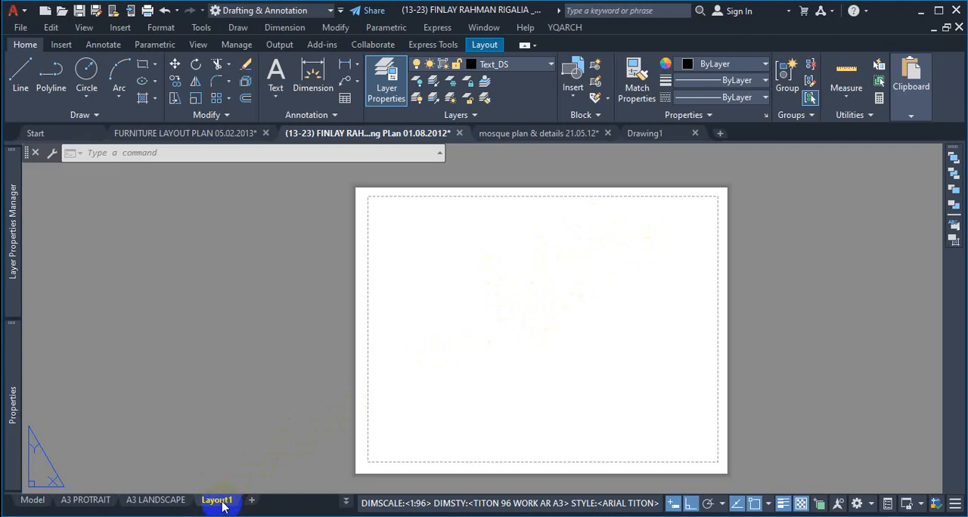
right_click(222, 505)
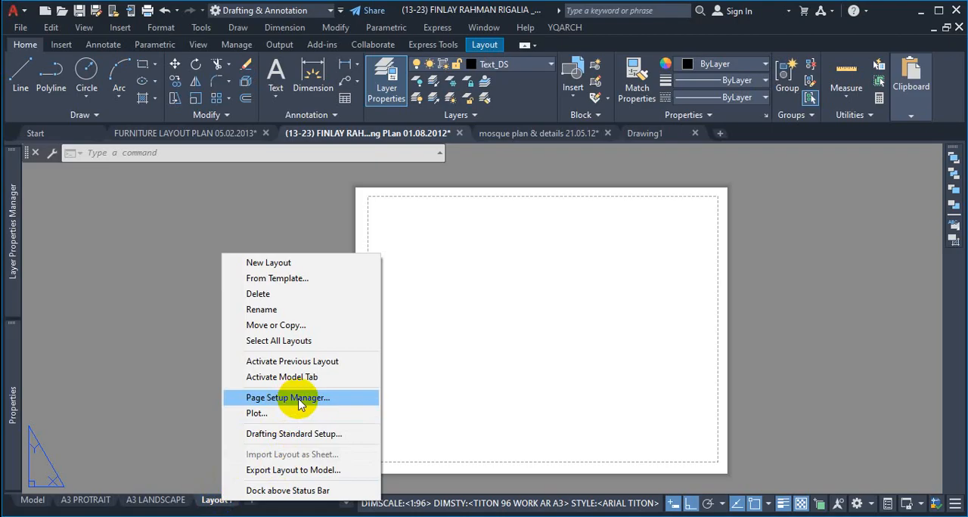
left_click(502, 308)
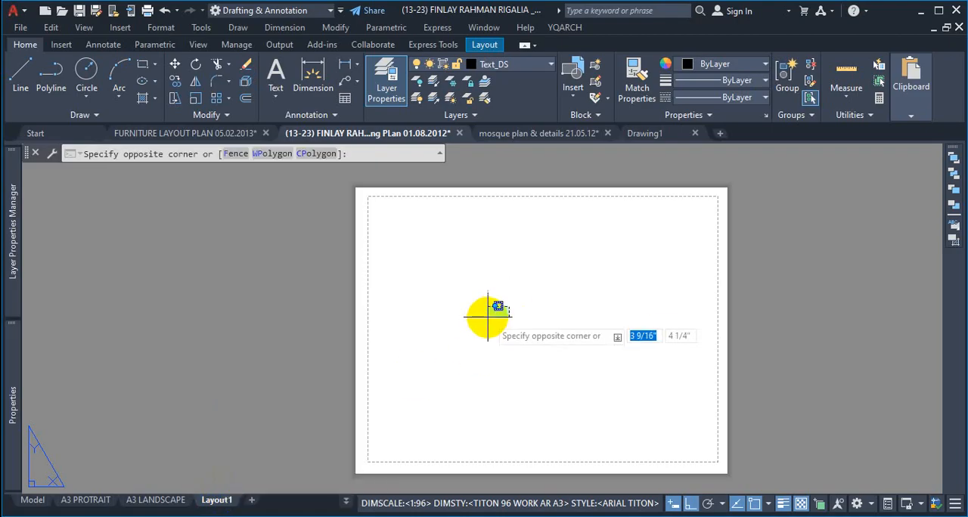
key("Escape")
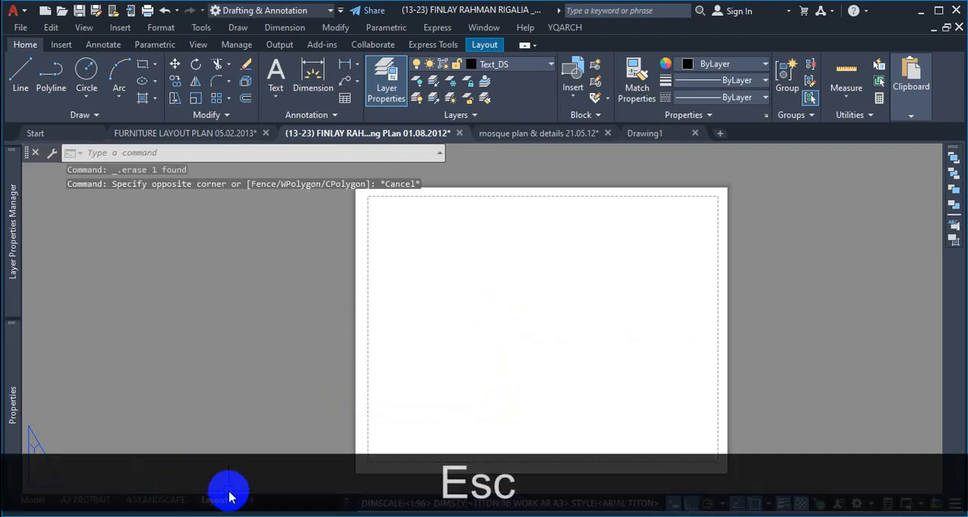
Step: Display the layout tools and examine where the Page Setup command is found
key("ctrl+1")
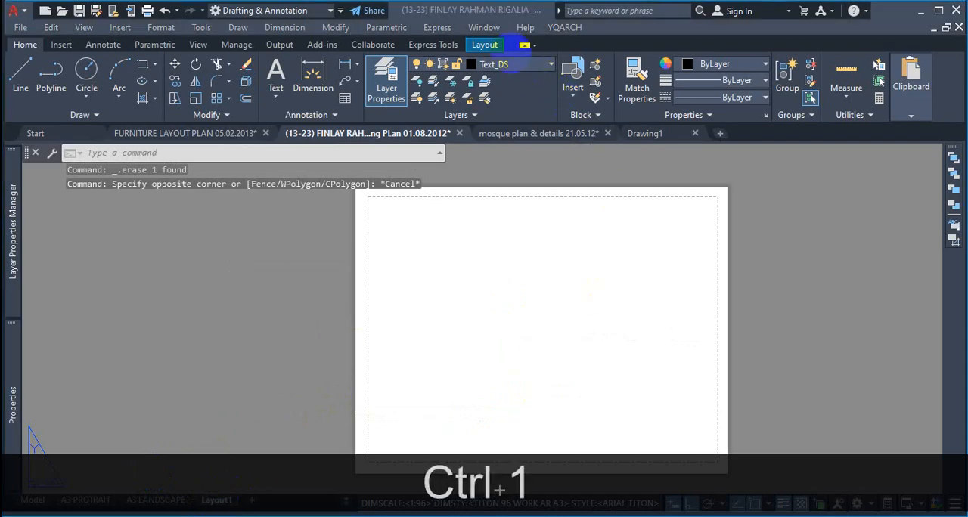
left_click(502, 34)
mouse_move(502, 35)
left_mouse_down()
mouse_move(463, 51)
mouse_move(508, 26)
left_mouse_up()
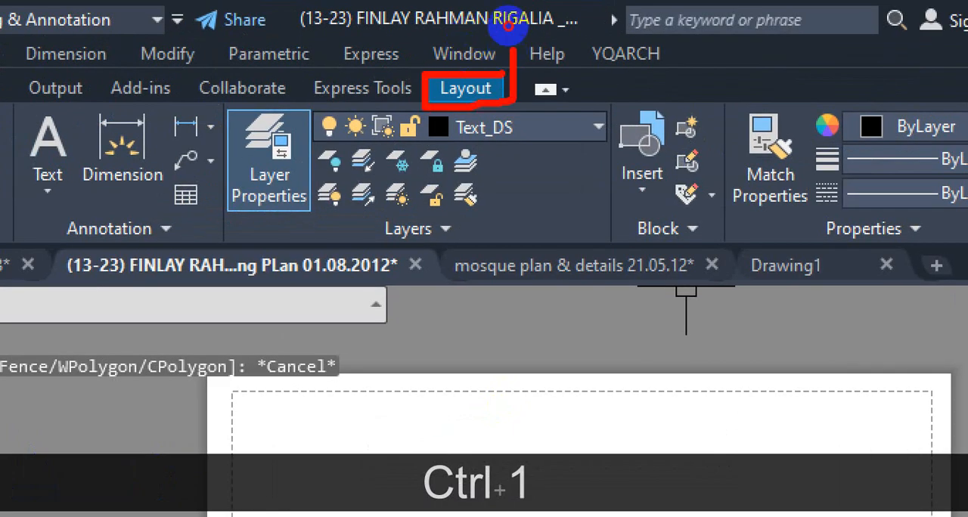
key("Escape")
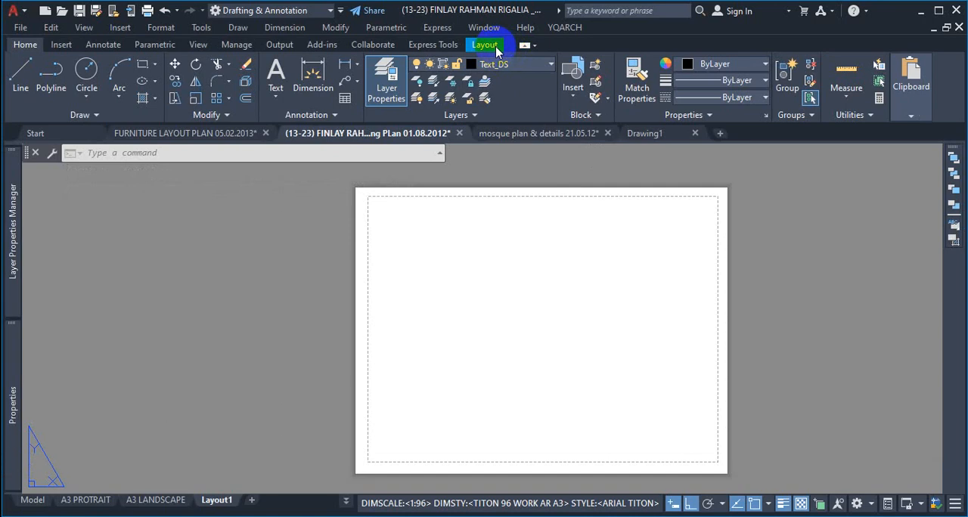
left_click(496, 46)
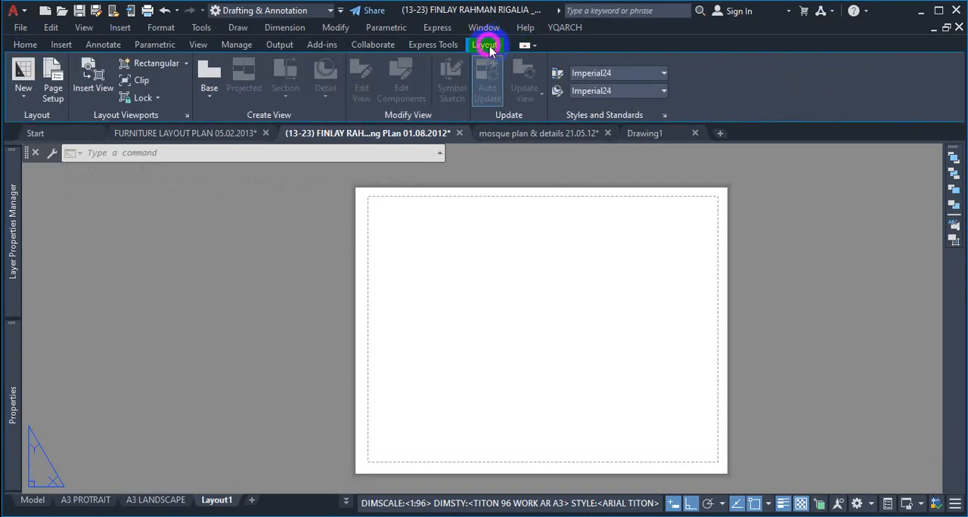
key("ctrl+1")
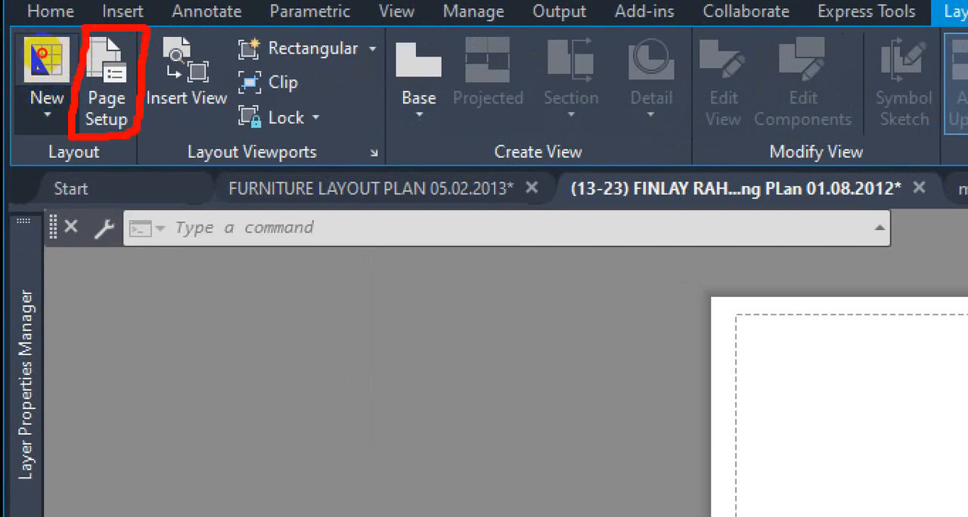
key("Escape")
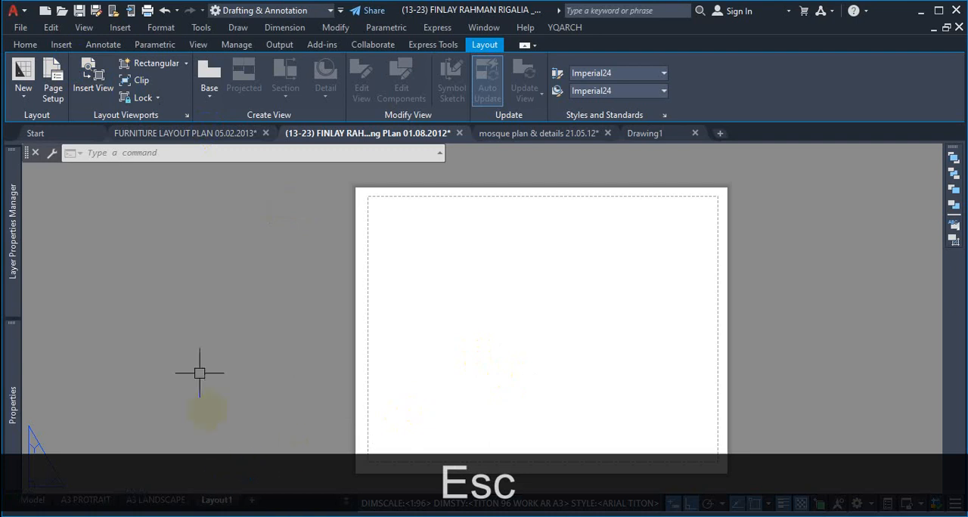
Step: Open the Page Setup Manager to review Layout1's page setup details, then close it and return to the Layout1 sheet
left_click(53, 72)
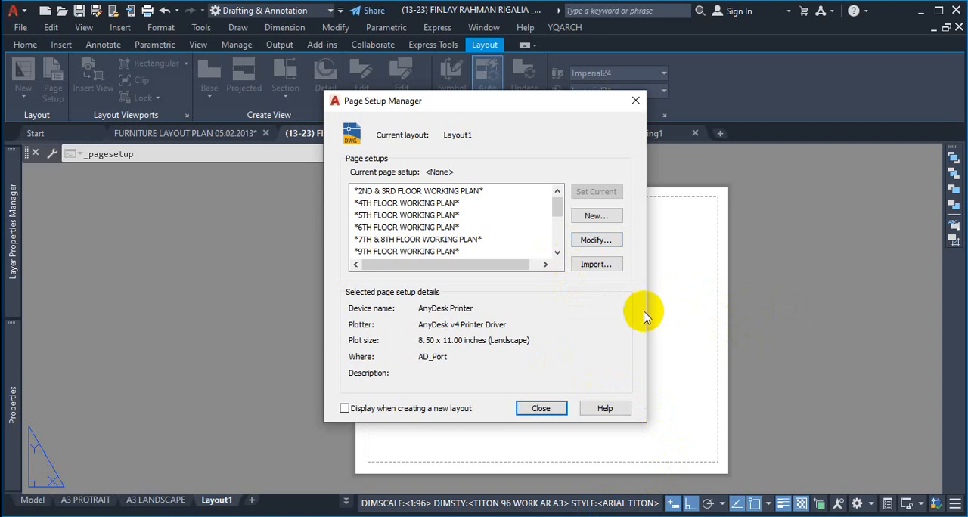
left_click(639, 102)
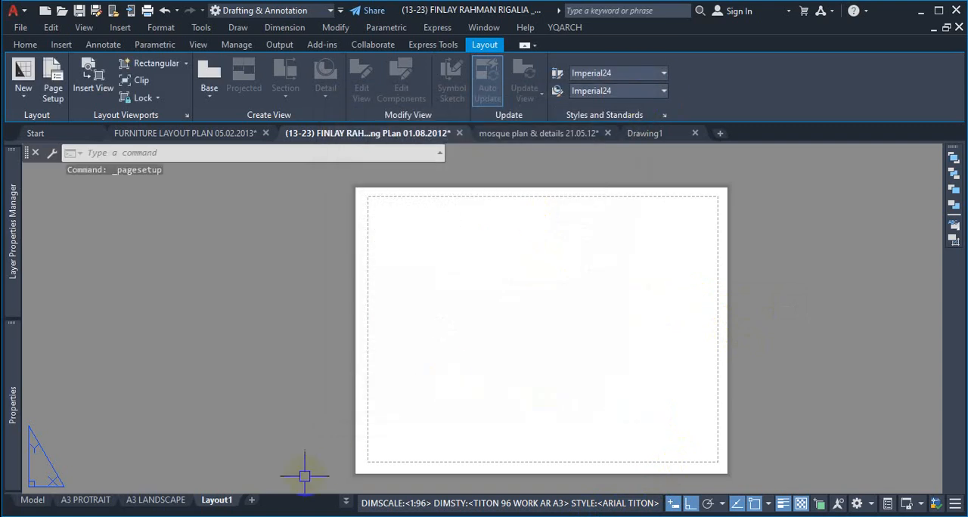
left_click(217, 501)
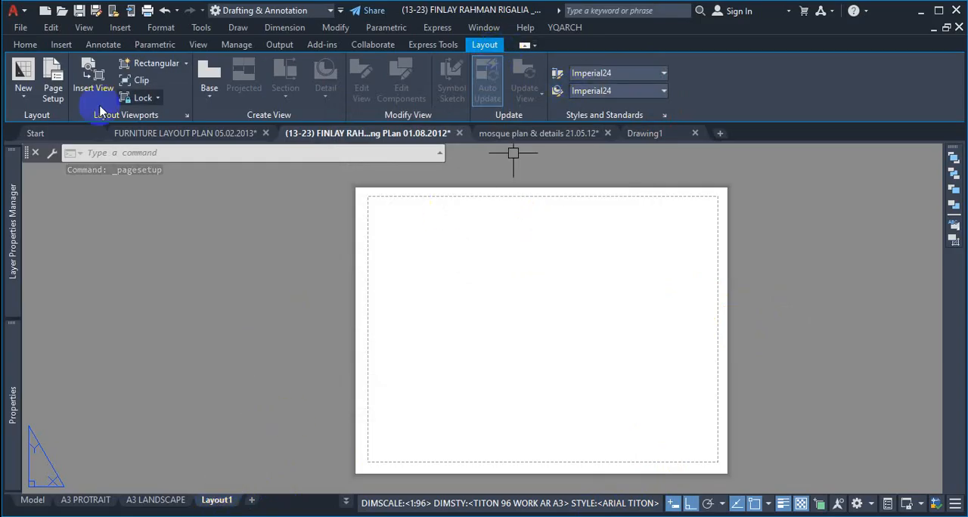
Step: Reopen the Page Setup Manager, find Layout1 among the page setups, and open its settings for modification
left_click(52, 89)
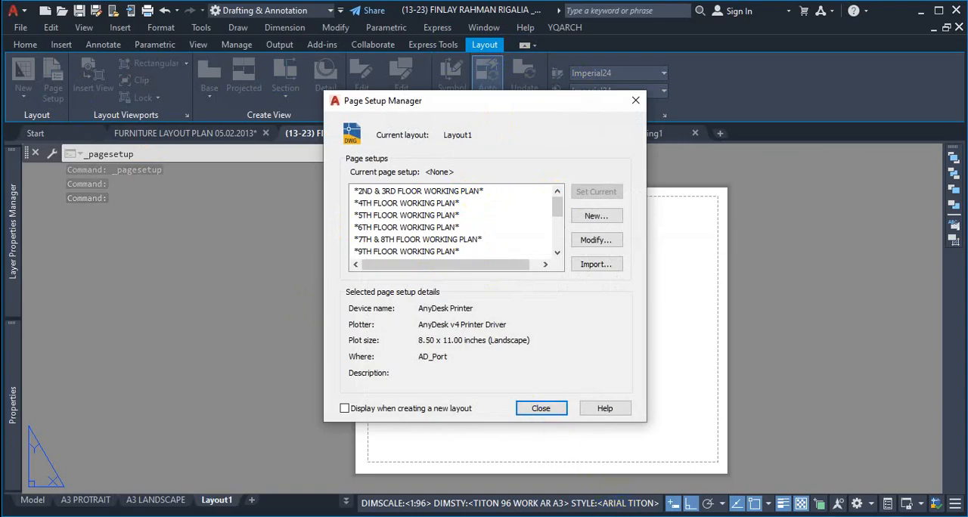
left_click_drag(562, 209, 557, 242)
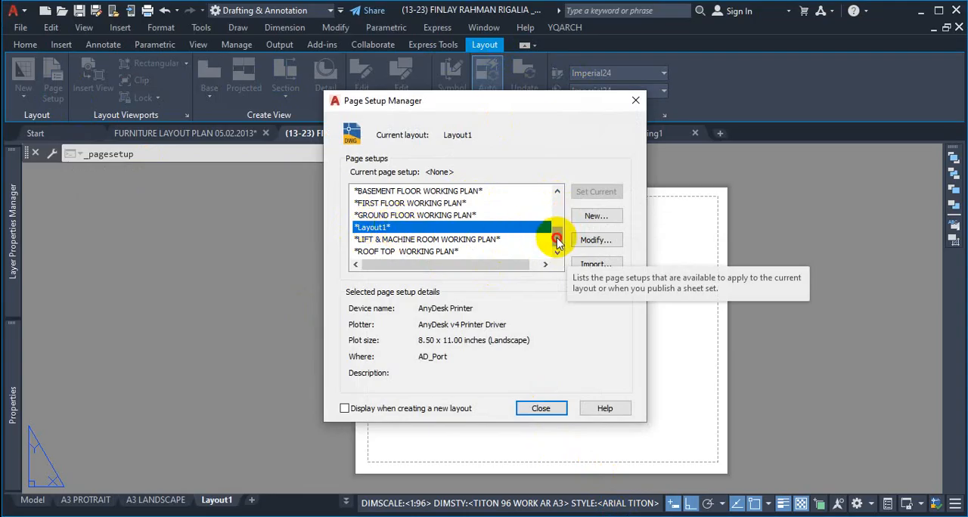
left_click_drag(557, 244, 557, 249)
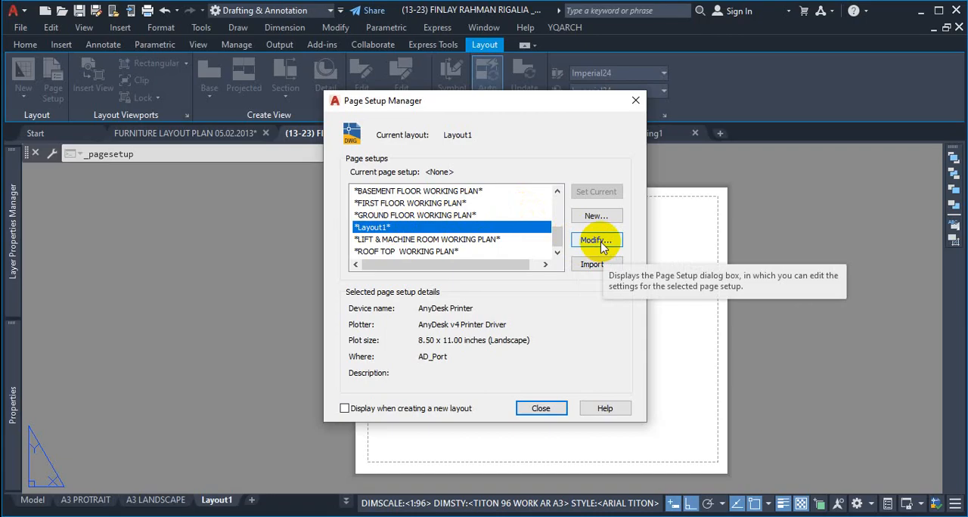
mouse_move(560, 238)
left_mouse_down()
mouse_move(564, 210)
mouse_move(563, 236)
left_mouse_up()
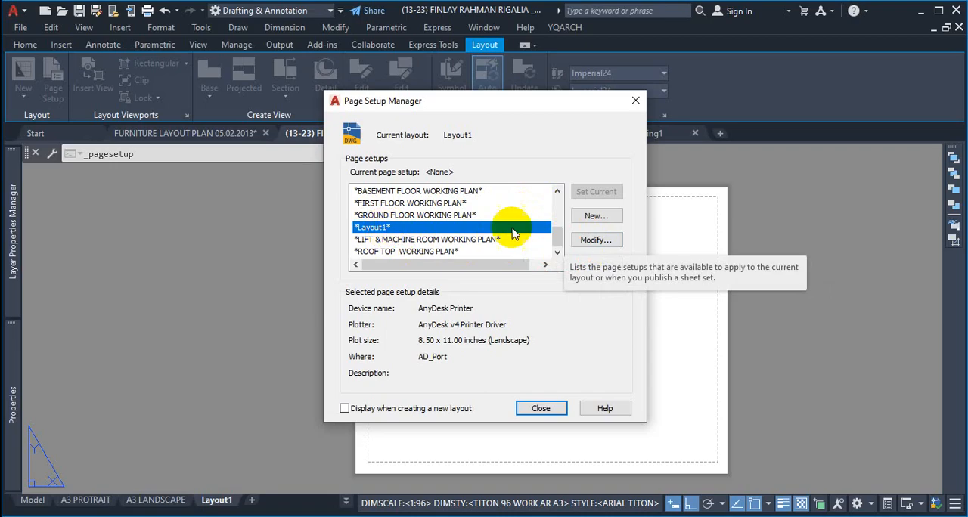
left_click(596, 241)
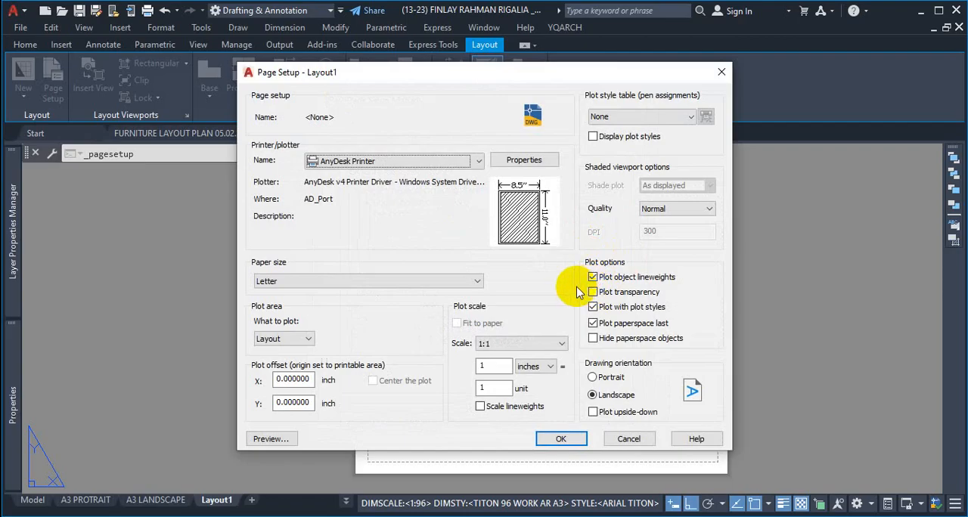
Step: Examine the printer/plotter setting and the available devices, including PDF plotters such as DWG To PDF.pc3, without changing the selection
key("ctrl")
key("ctrl+1")
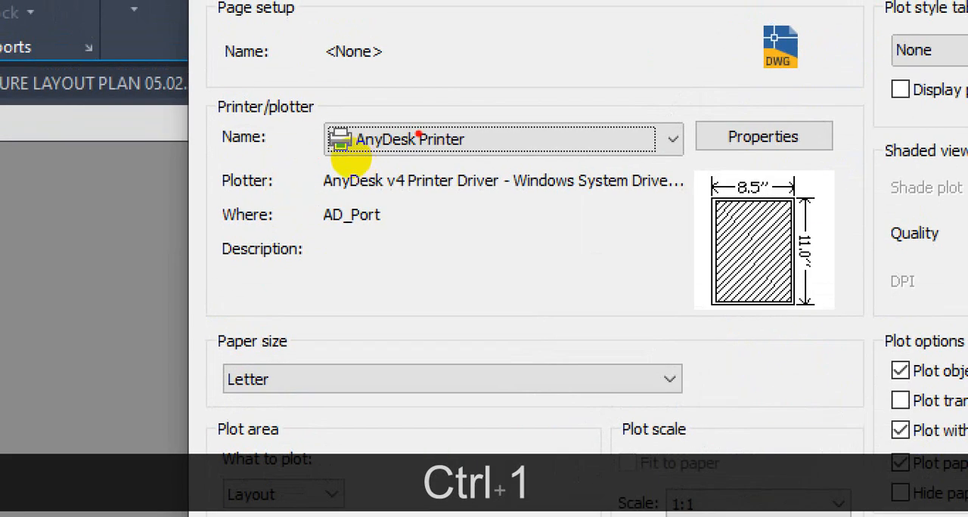
mouse_move(495, 120)
left_mouse_down()
mouse_move(334, 138)
mouse_move(526, 165)
mouse_move(707, 111)
mouse_move(525, 95)
mouse_move(458, 108)
left_mouse_up()
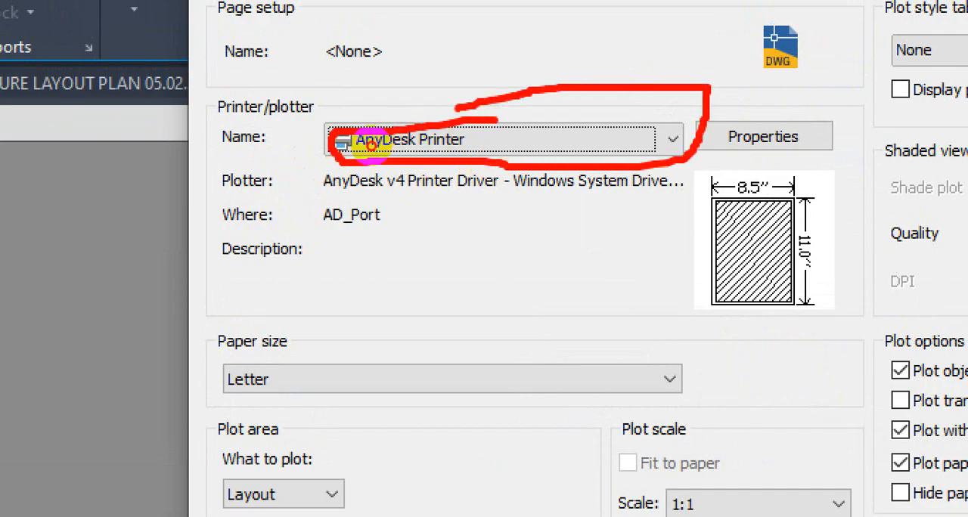
mouse_move(499, 236)
left_mouse_down()
mouse_move(524, 227)
mouse_move(510, 266)
left_mouse_up()
mouse_move(559, 224)
left_mouse_down()
mouse_move(627, 226)
mouse_move(580, 272)
left_mouse_up()
mouse_move(633, 214)
left_mouse_down()
mouse_move(639, 280)
mouse_move(671, 215)
left_mouse_up()
left_click_drag(639, 249, 673, 248)
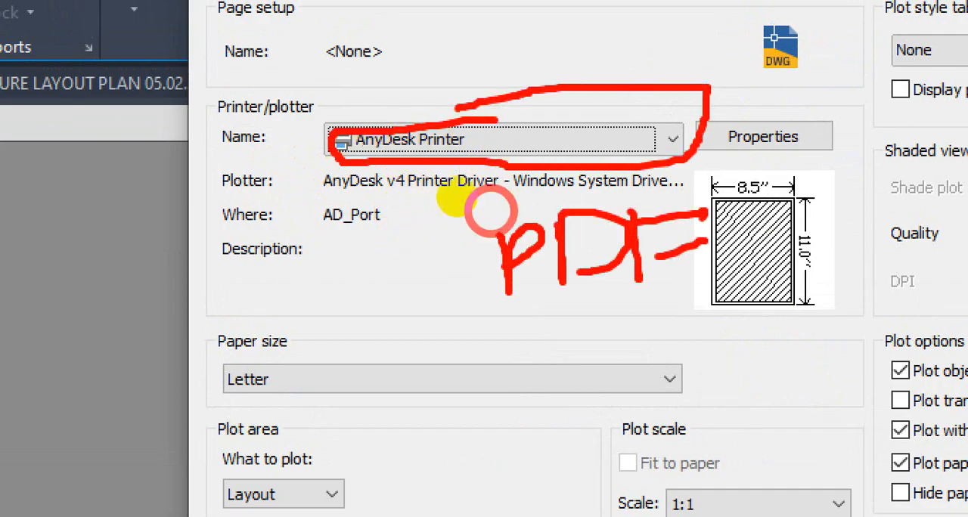
key("ctrl+1")
key("Escape")
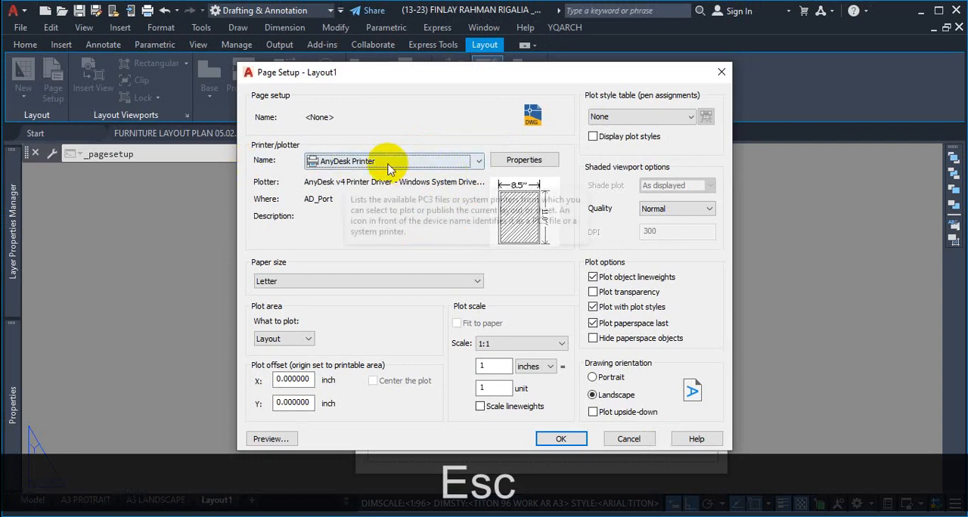
left_click(473, 161)
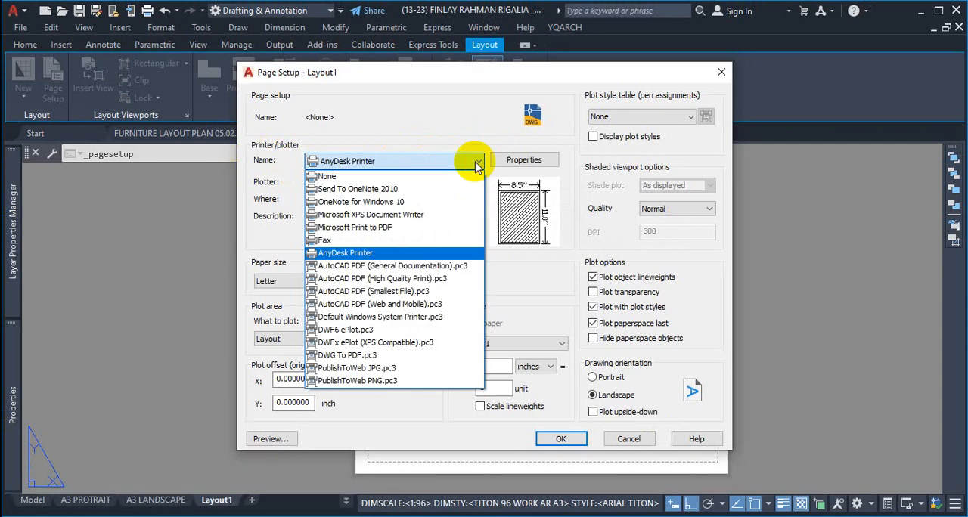
left_click(476, 164)
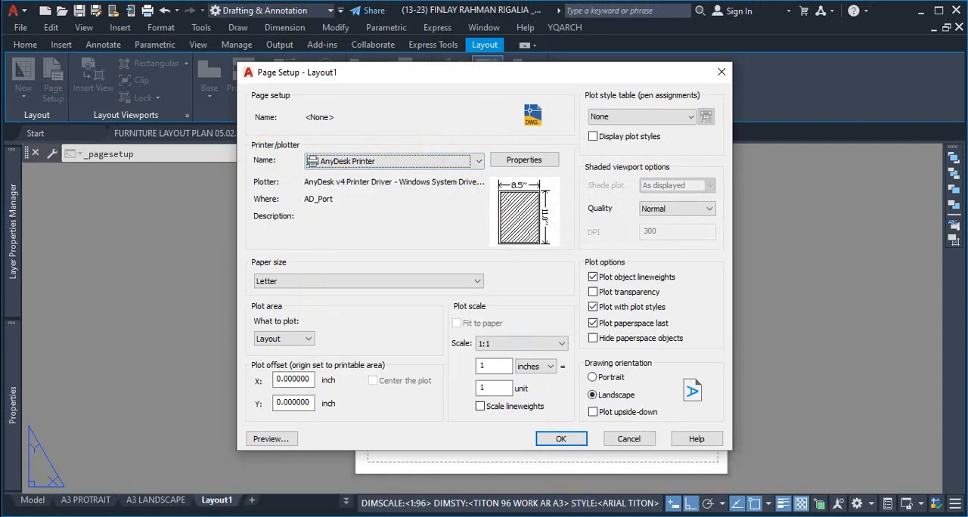
left_click(460, 168)
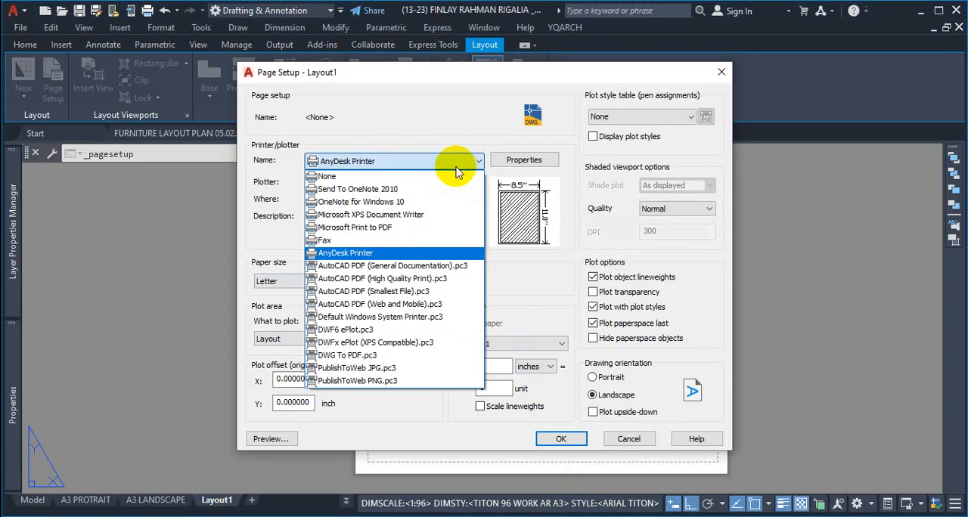
key("ctrl+1")
left_click(317, 384)
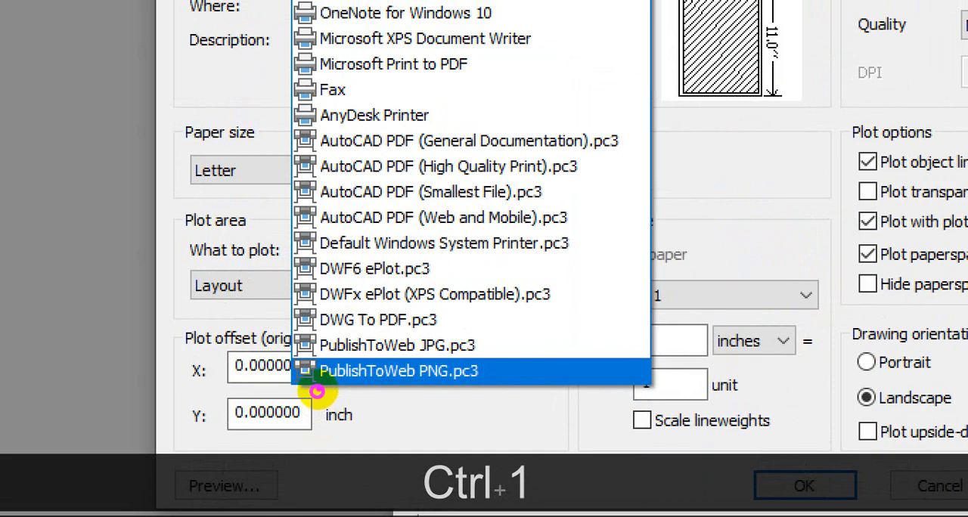
mouse_move(323, 322)
left_mouse_down()
mouse_move(319, 335)
mouse_move(458, 317)
mouse_move(355, 306)
left_mouse_up()
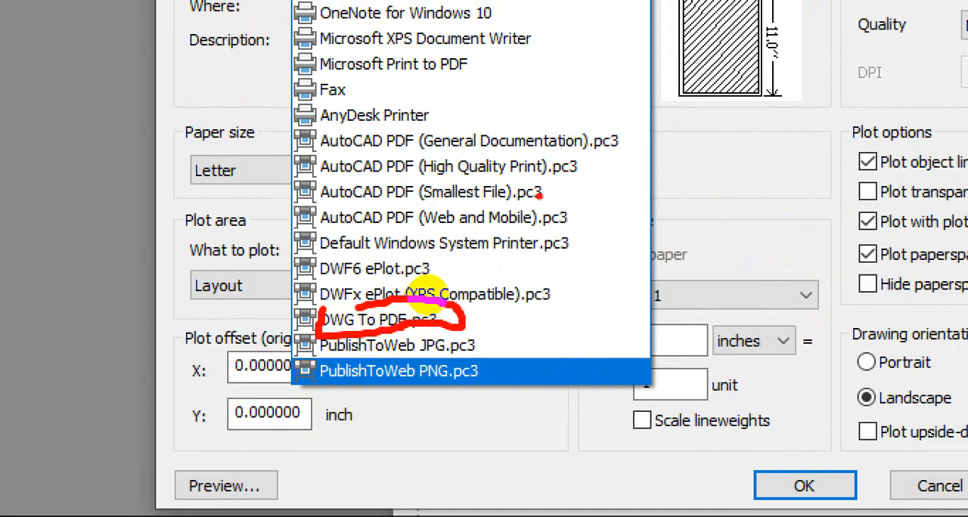
mouse_move(340, 184)
left_mouse_down()
mouse_move(583, 168)
mouse_move(327, 161)
mouse_move(333, 182)
left_mouse_up()
key("Escape")
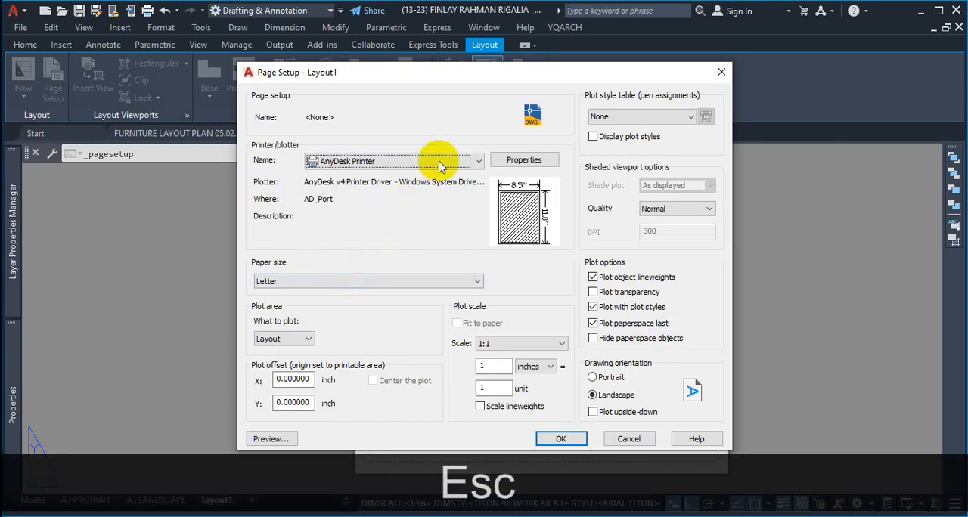
Step: Set Layout1's plotter to AutoCAD PDF (High Quality Print).pc3 and browse its available paper sizes without choosing one
left_click(432, 161)
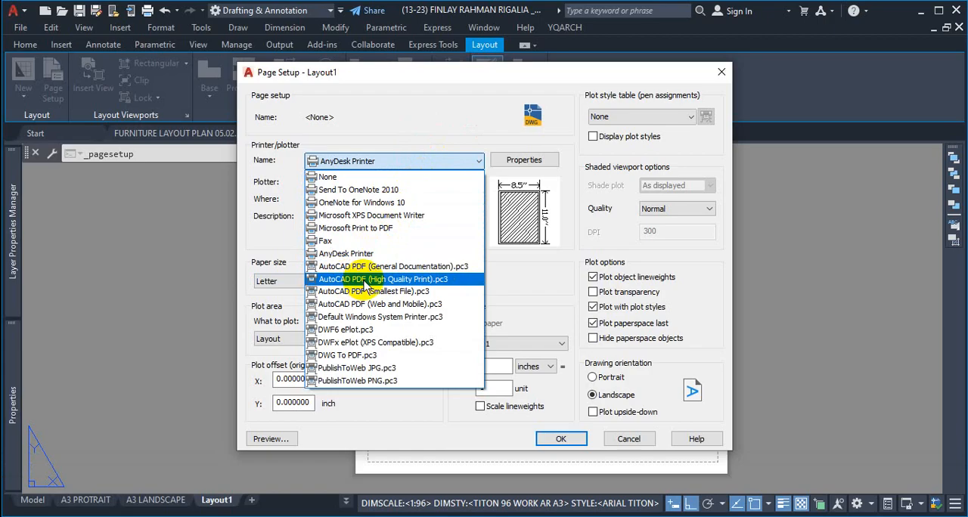
left_click(364, 278)
left_click(411, 281)
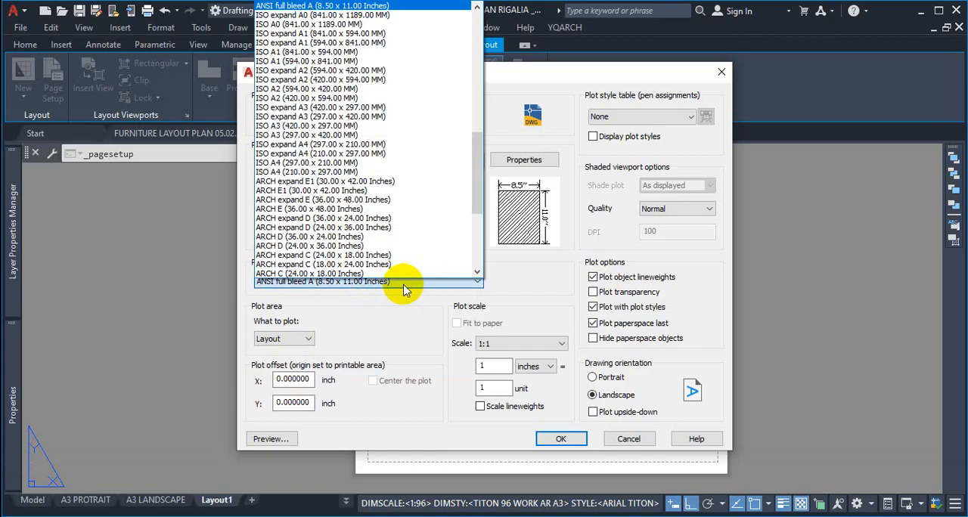
scroll(397, 242, "up", 4)
scroll(393, 223, "up", 9)
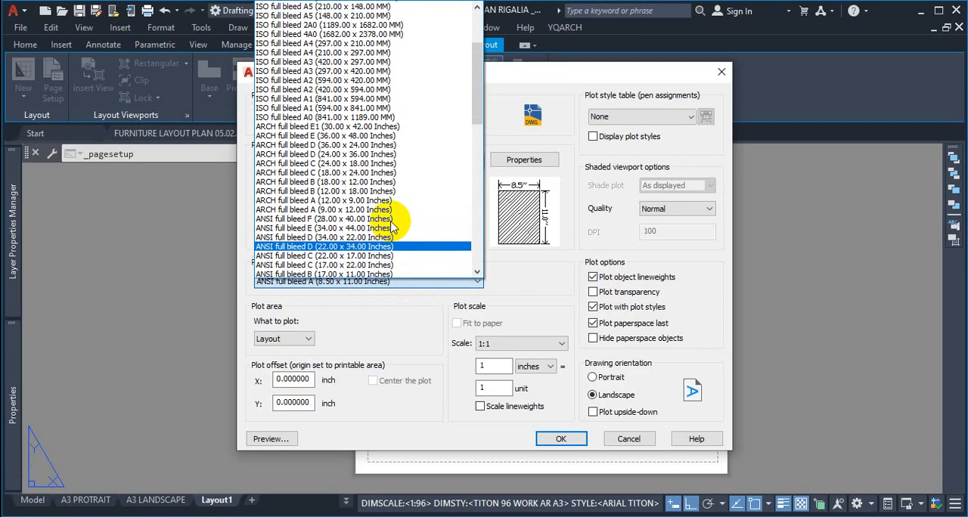
scroll(389, 152, "down", 18)
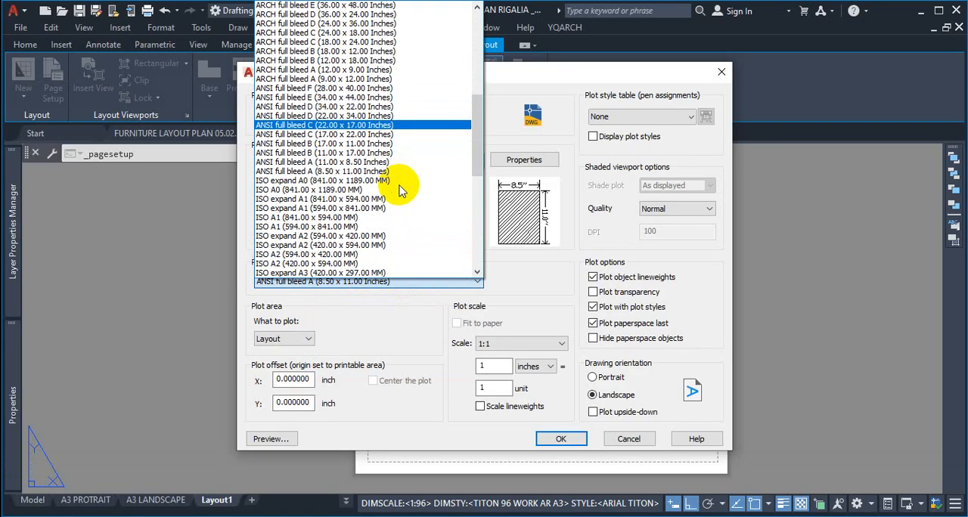
scroll(397, 194, "down", 5)
left_click(552, 283)
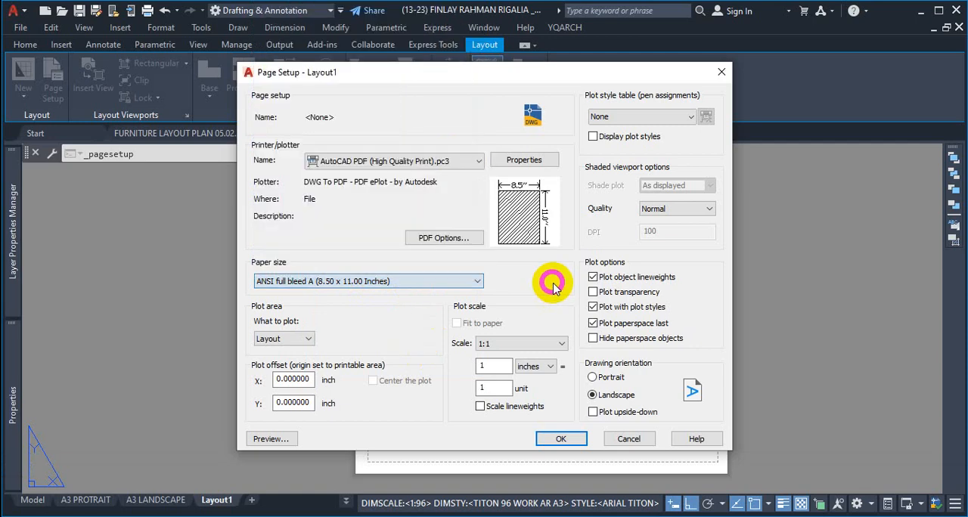
Step: Set Layout1's plotter to DWG To PDF.pc3 and browse its paper sizes without choosing one
left_click(427, 161)
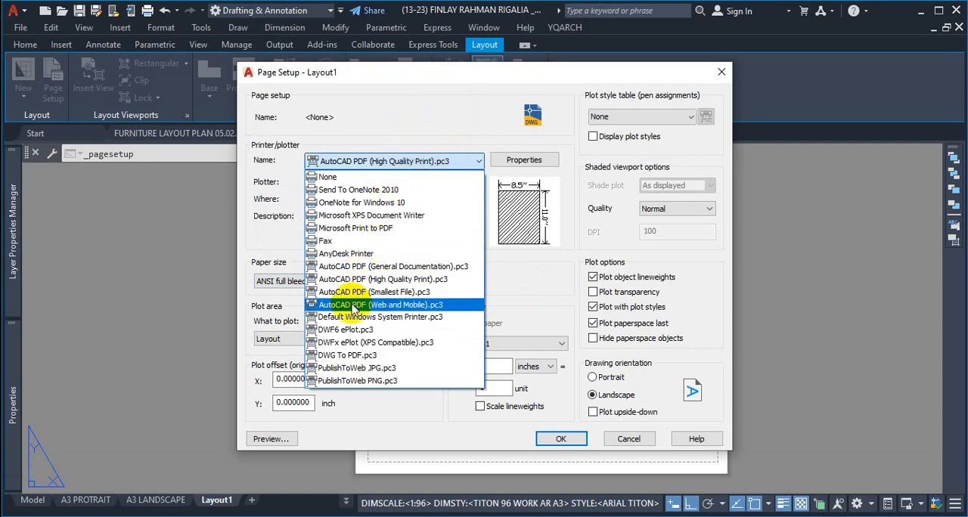
left_click(361, 363)
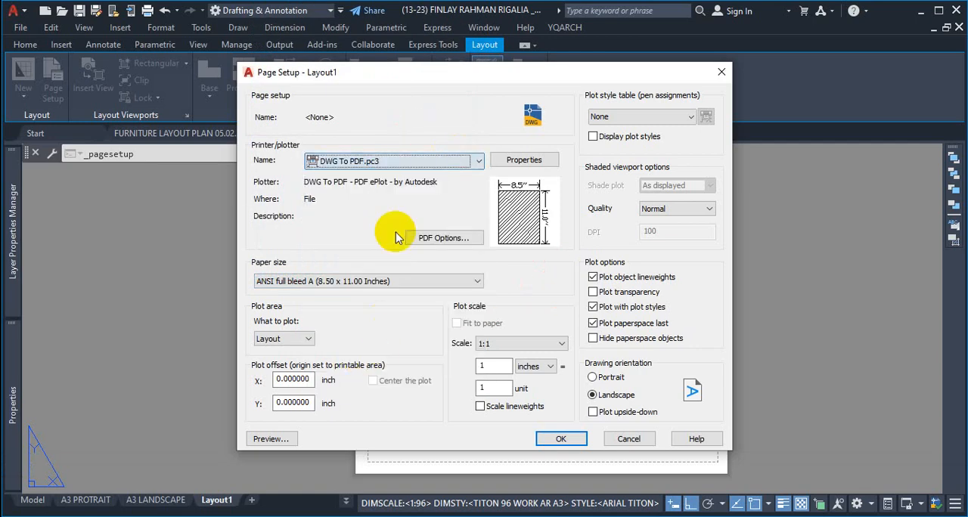
left_click(393, 281)
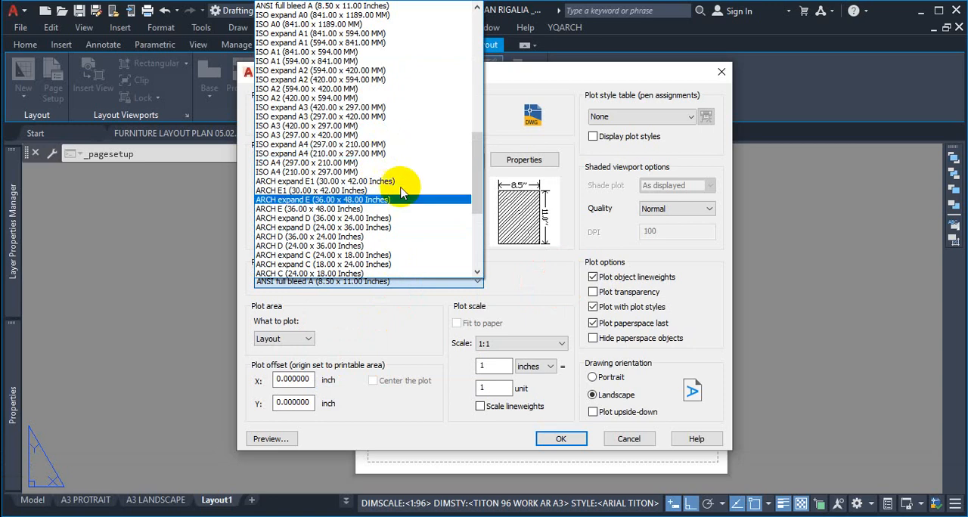
left_click(539, 280)
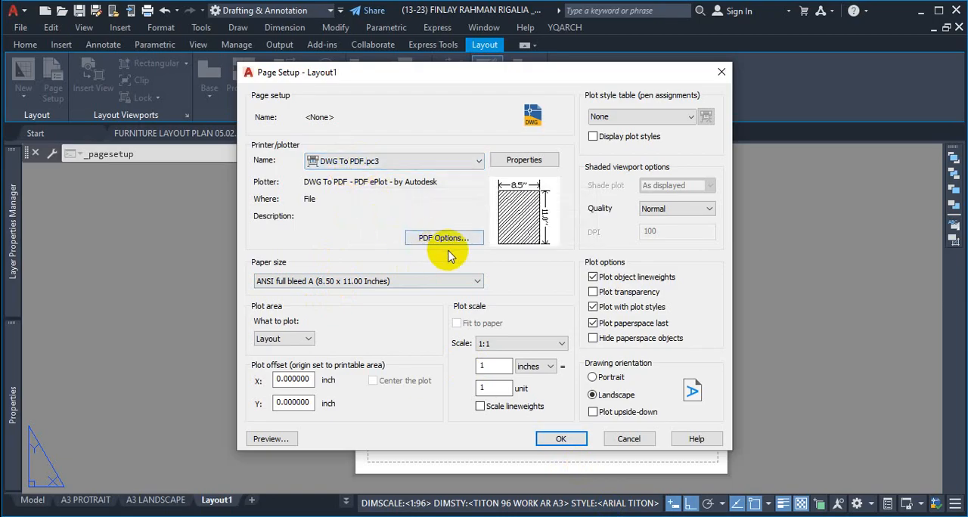
Step: Open the PDF options of the DWG To PDF plotter and examine the vector and raster image quality settings
left_click(446, 238)
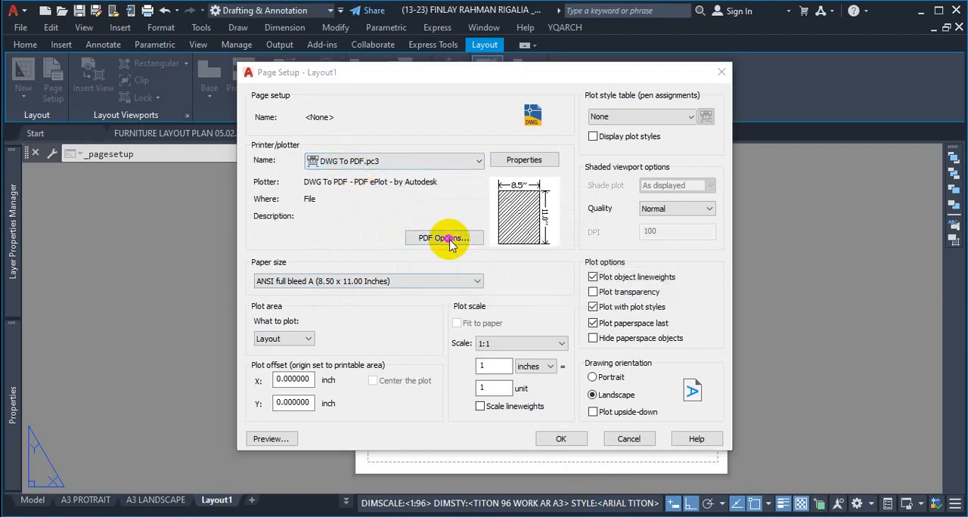
key("ctrl+1")
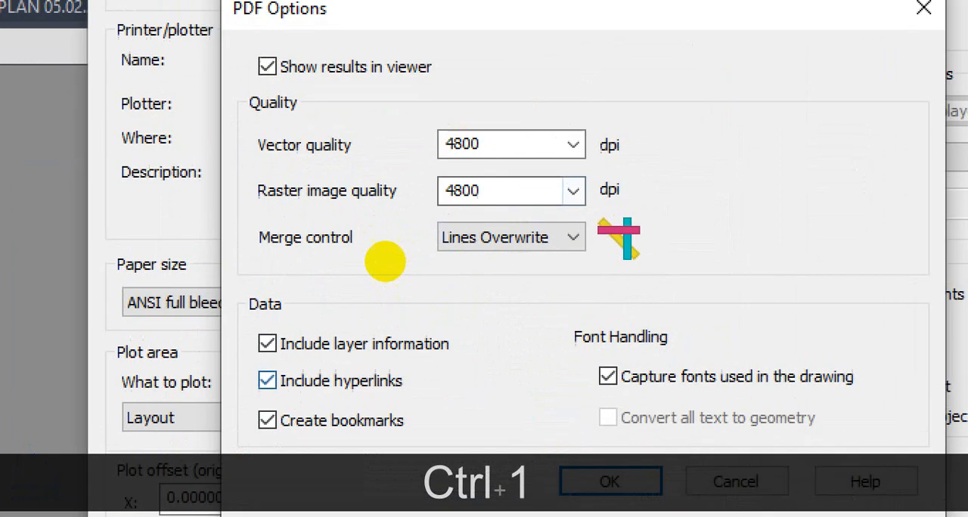
left_click(384, 259)
mouse_move(481, 120)
left_mouse_down()
mouse_move(445, 147)
mouse_move(475, 110)
left_mouse_up()
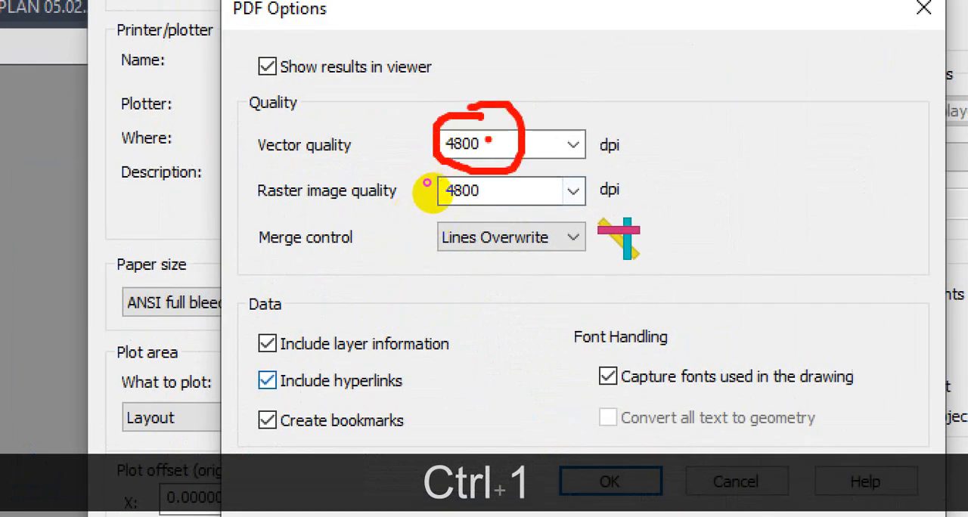
left_click_drag(457, 173, 433, 202)
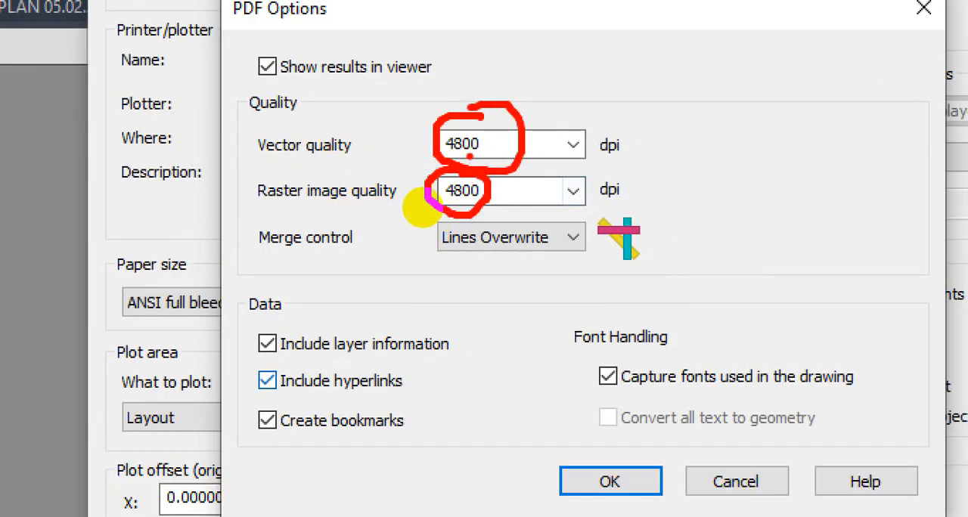
mouse_move(427, 160)
left_mouse_down()
mouse_move(492, 159)
mouse_move(498, 121)
left_mouse_up()
mouse_move(442, 190)
left_mouse_down()
mouse_move(400, 190)
mouse_move(404, 214)
mouse_move(451, 186)
mouse_move(429, 189)
left_mouse_up()
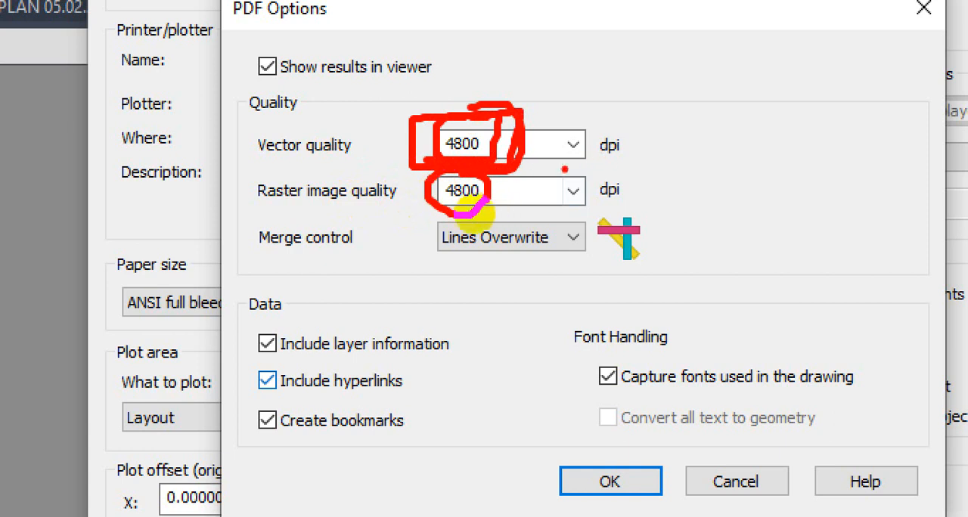
key("Escape")
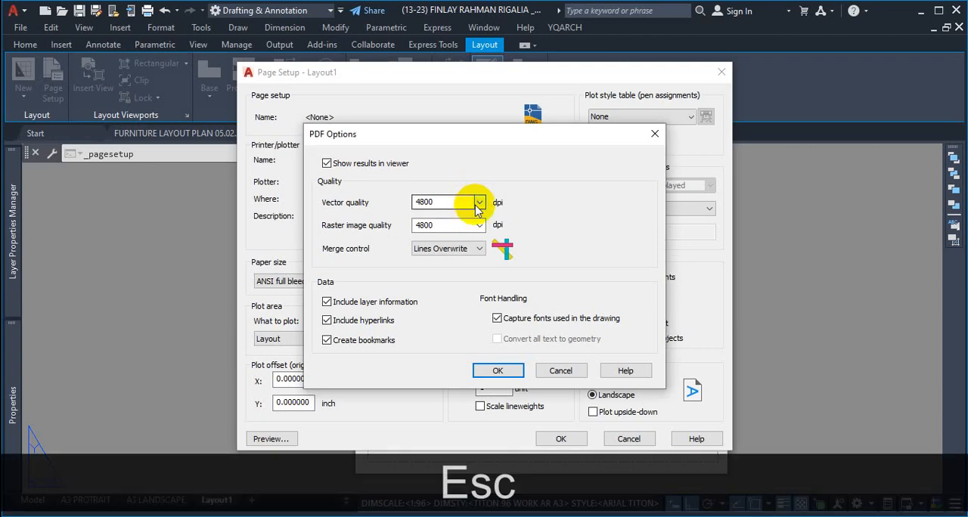
Step: Set the vector quality to 4800 dpi, review both quality values, and accept the PDF options
left_click(556, 143)
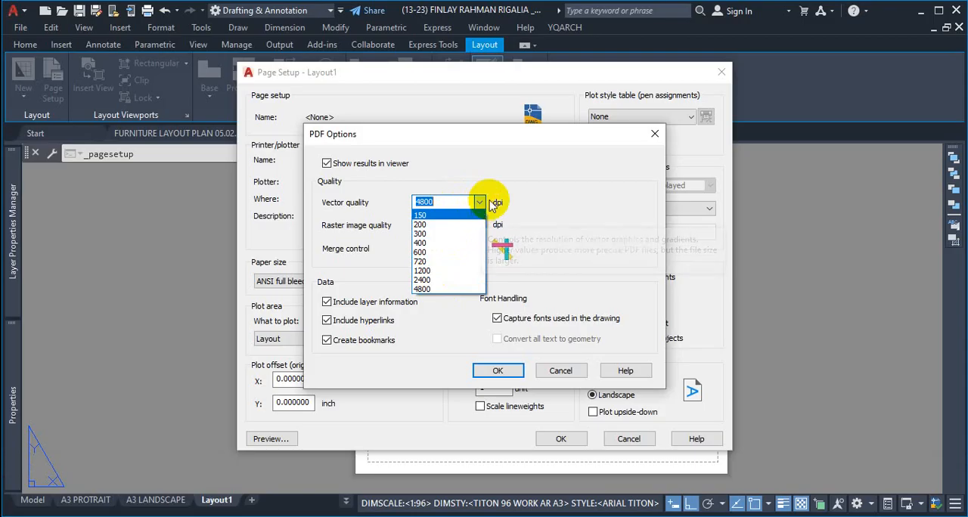
left_click(443, 290)
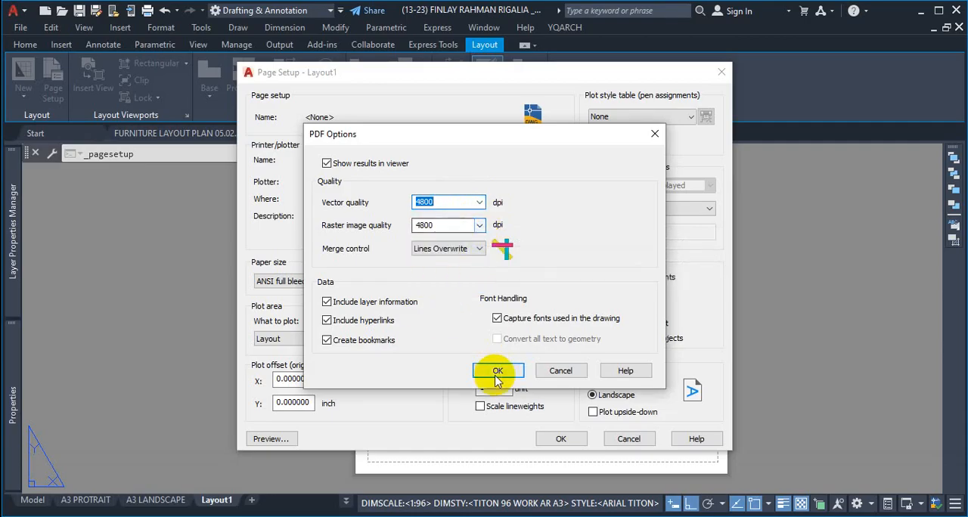
key("ctrl+1")
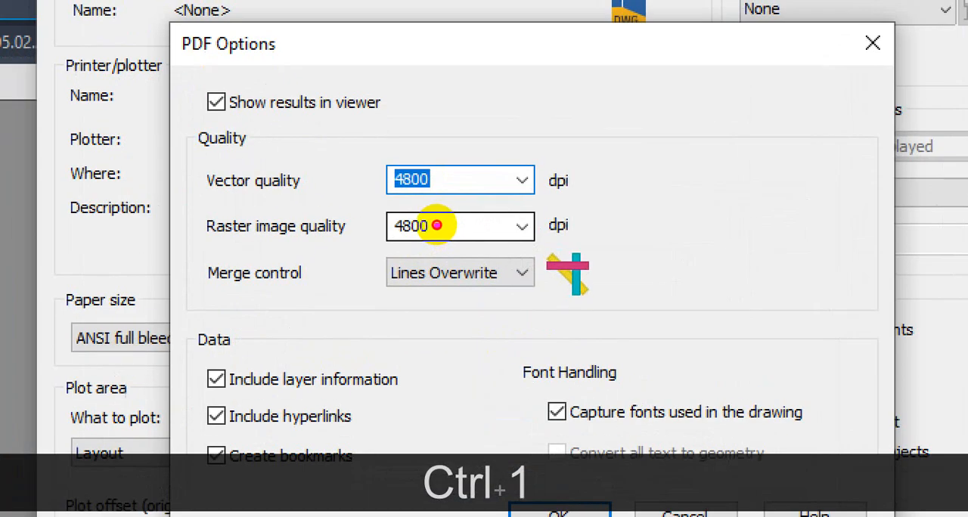
mouse_move(415, 182)
left_mouse_down()
mouse_move(394, 184)
mouse_move(512, 247)
mouse_move(469, 180)
mouse_move(457, 180)
left_mouse_up()
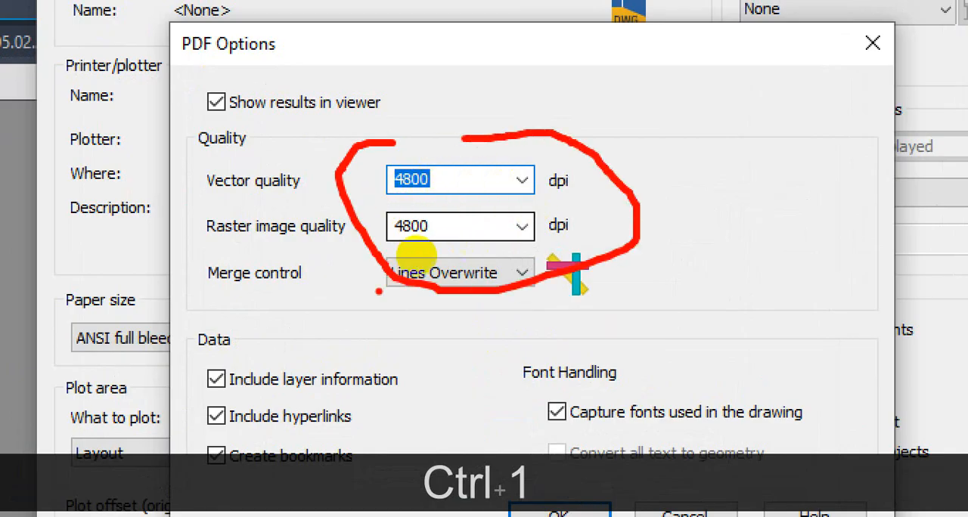
left_click_drag(313, 239, 333, 239)
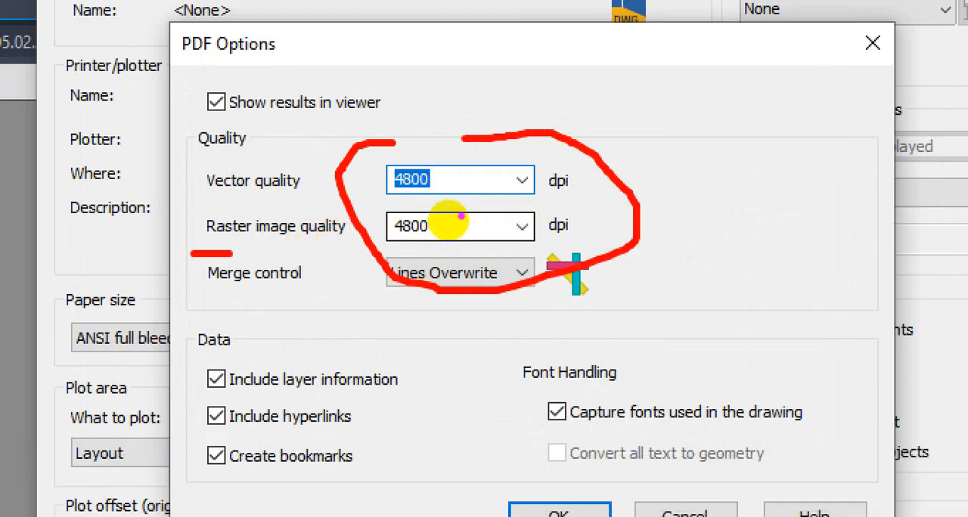
mouse_move(443, 216)
left_mouse_down()
mouse_move(395, 225)
mouse_move(430, 220)
mouse_move(431, 178)
left_mouse_up()
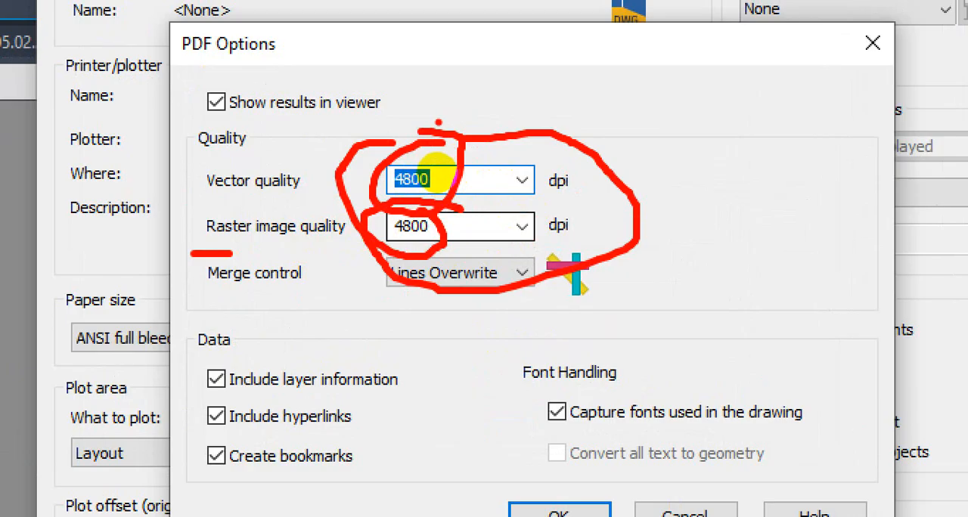
key("Escape")
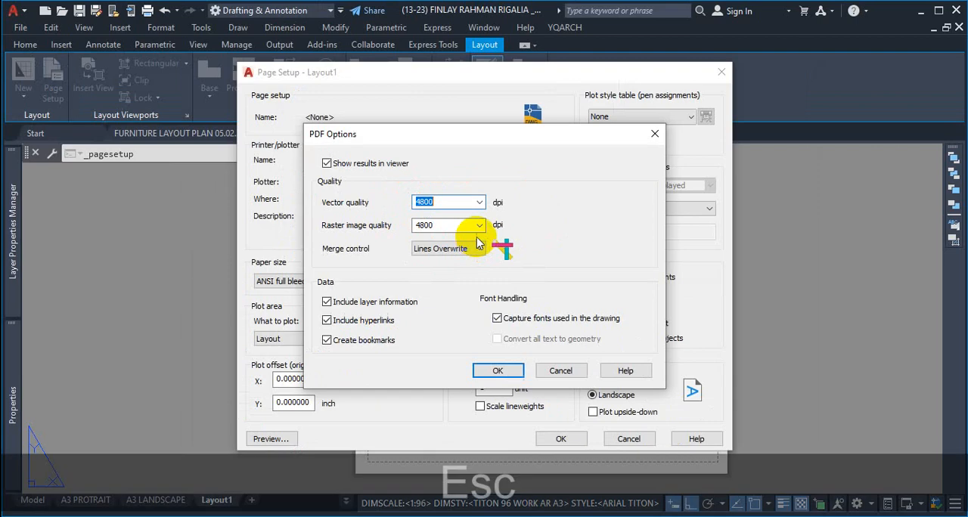
left_click(511, 372)
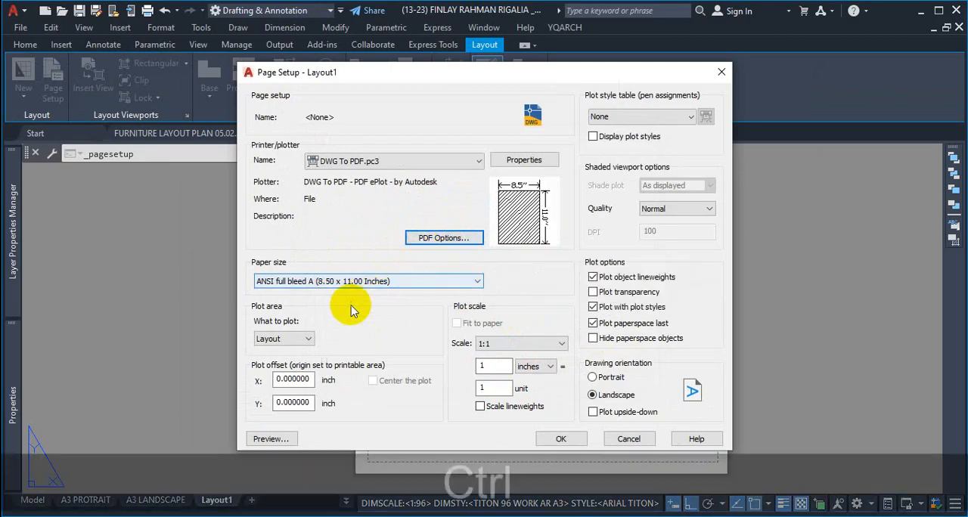
Step: Examine the paper size setting in Layout1's page setup, considering the A3 and A4 formats
key("ctrl+1")
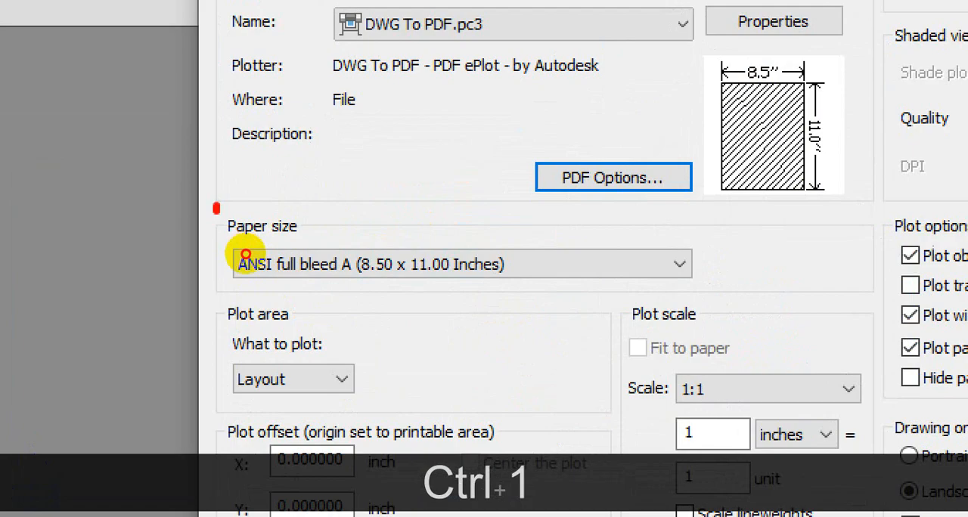
mouse_move(246, 255)
left_mouse_down()
mouse_move(242, 292)
mouse_move(460, 299)
mouse_move(514, 245)
mouse_move(249, 245)
left_mouse_up()
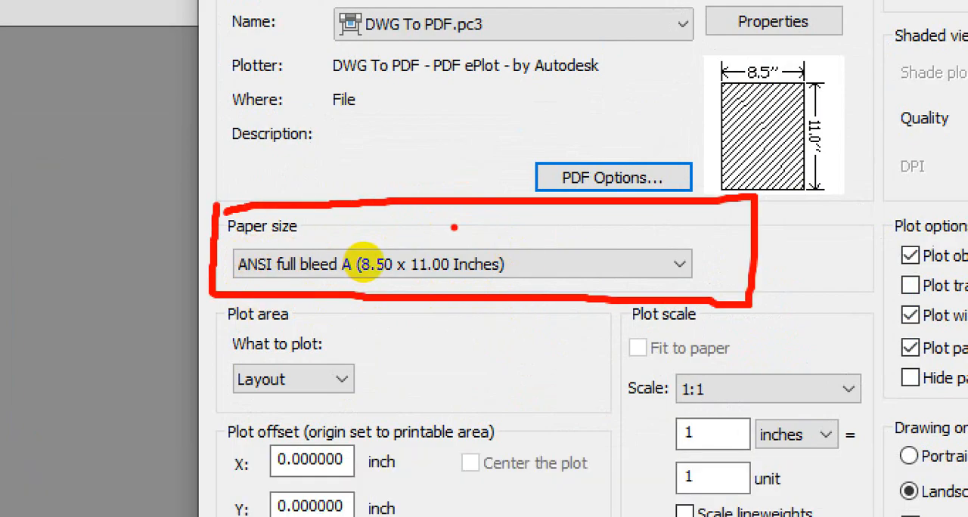
mouse_move(465, 86)
left_mouse_down()
mouse_move(452, 113)
mouse_move(483, 125)
mouse_move(494, 146)
mouse_move(484, 118)
mouse_move(542, 142)
mouse_move(558, 194)
left_mouse_up()
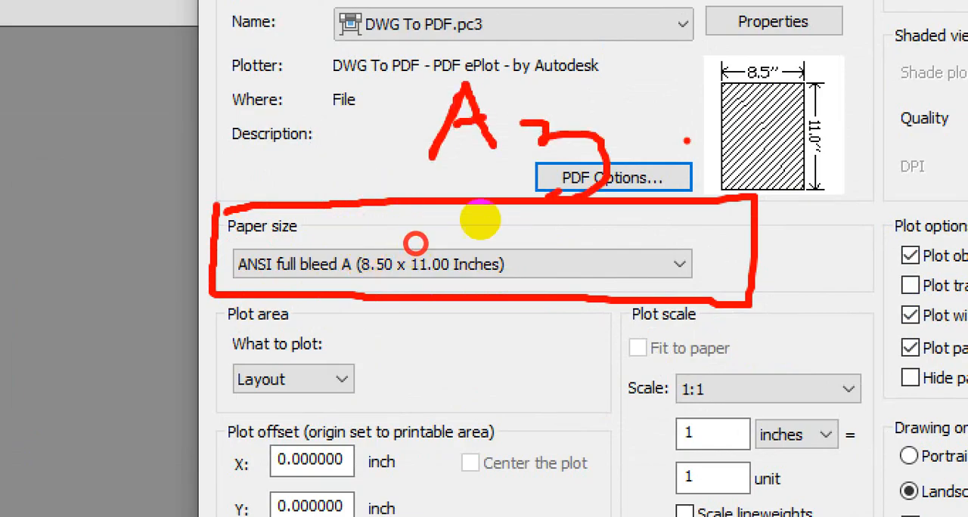
left_click_drag(680, 135, 675, 152)
mouse_move(730, 58)
left_mouse_down()
mouse_move(721, 131)
mouse_move(779, 115)
mouse_move(766, 95)
mouse_move(819, 145)
left_mouse_up()
left_click_drag(827, 154, 741, 189)
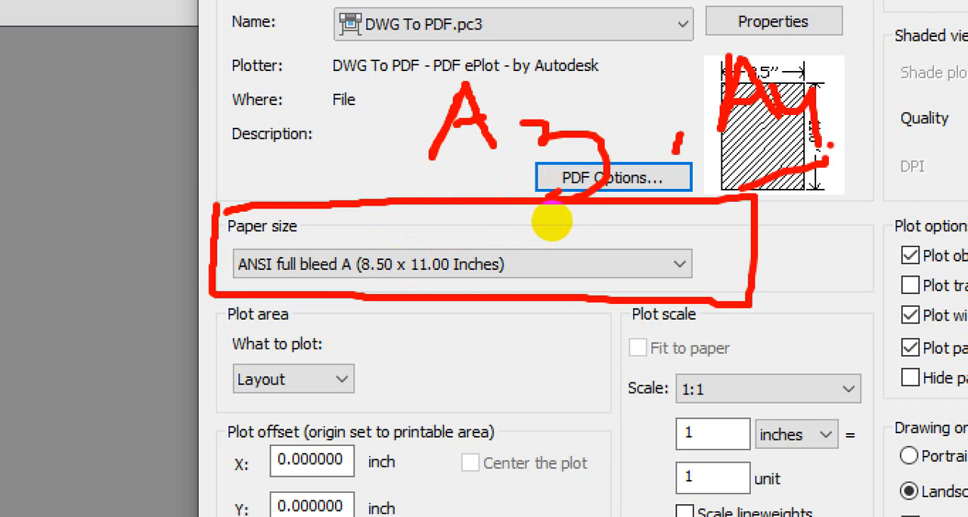
key("ctrl+1")
key("Escape")
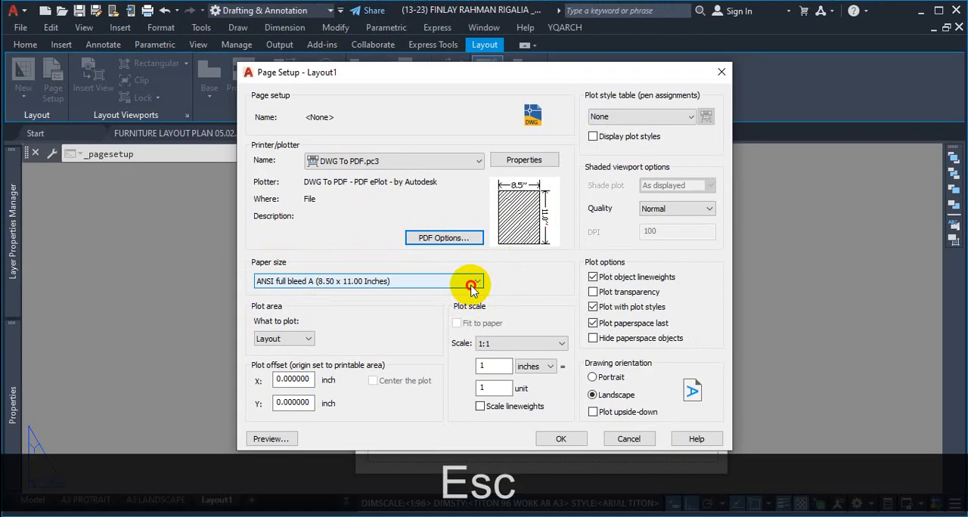
Step: Browse the ISO full bleed paper sizes and compare the dimensions of the A4, A3 and A2 entries in both orientations
left_click(471, 285)
scroll(317, 190, "up", 3)
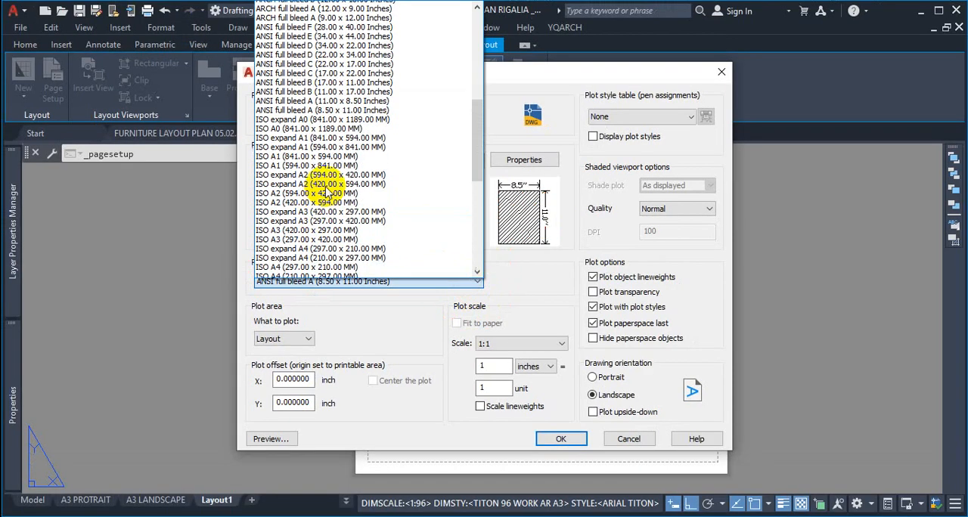
scroll(327, 193, "up", 10)
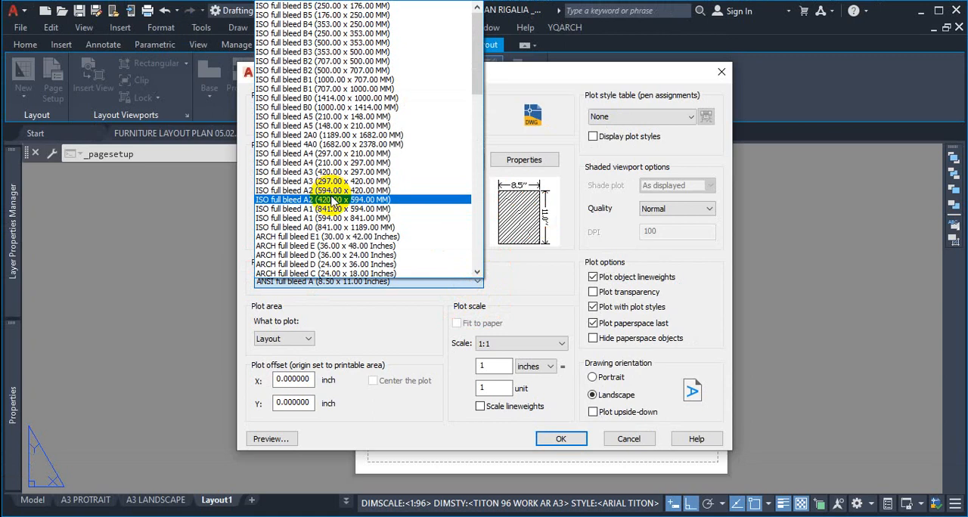
key("ctrl+1")
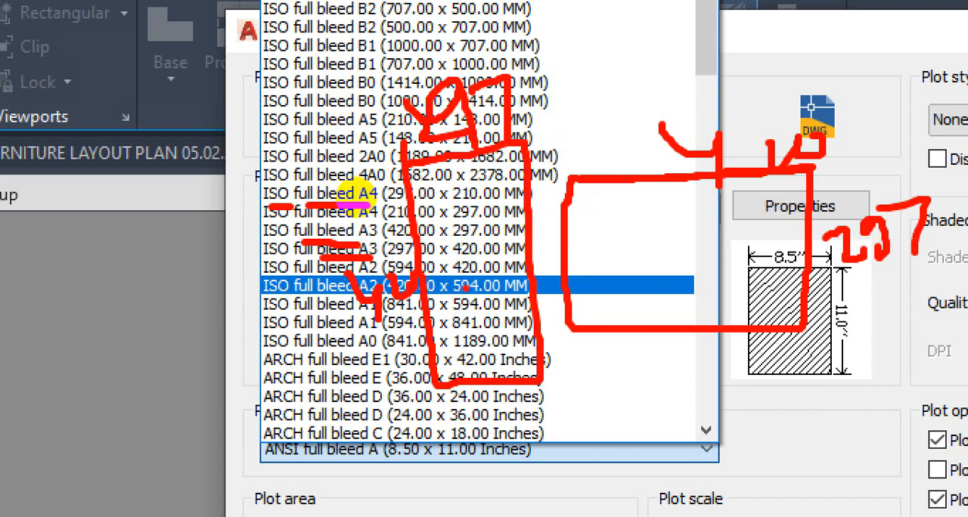
key("Escape")
Step: Browse the available paper sizes and compare the ISO full bleed, ISO expand and plain ISO entries for A3
left_click(486, 450)
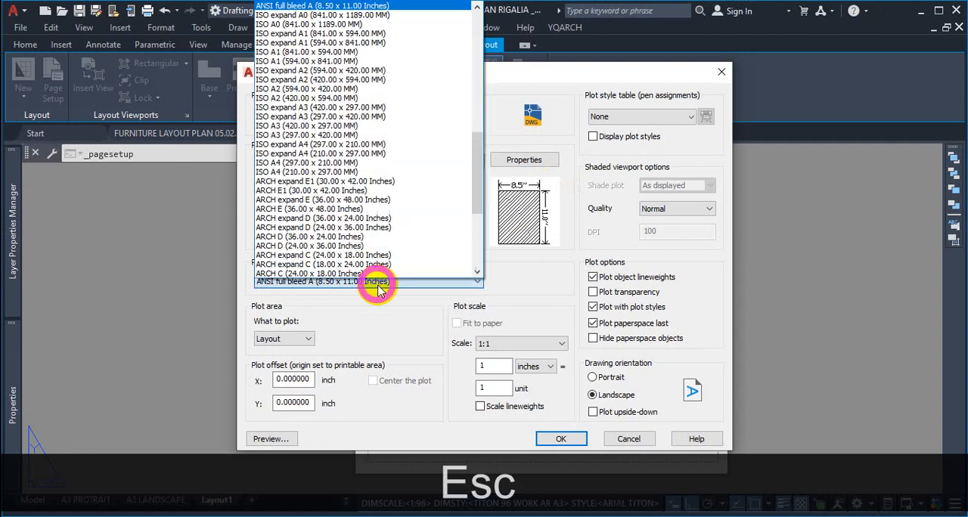
scroll(352, 142, "up", 8)
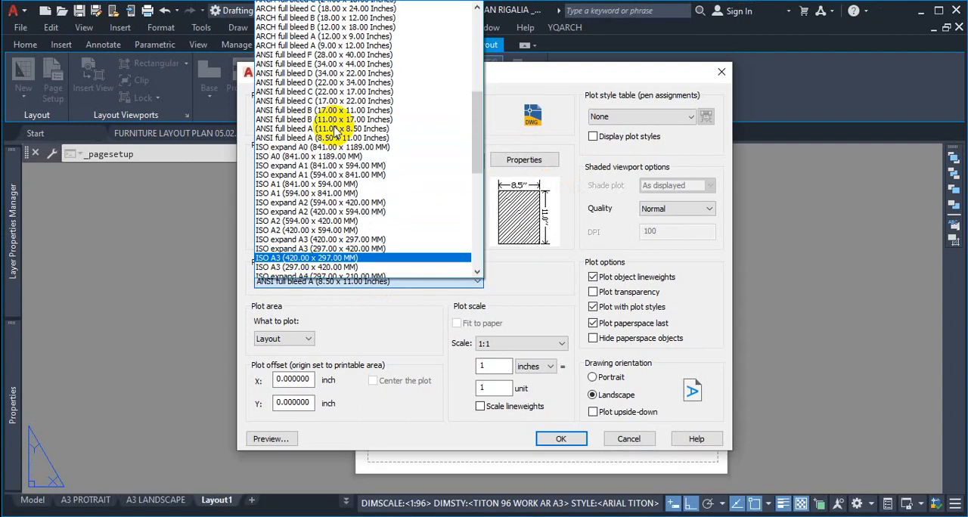
scroll(333, 128, "up", 3)
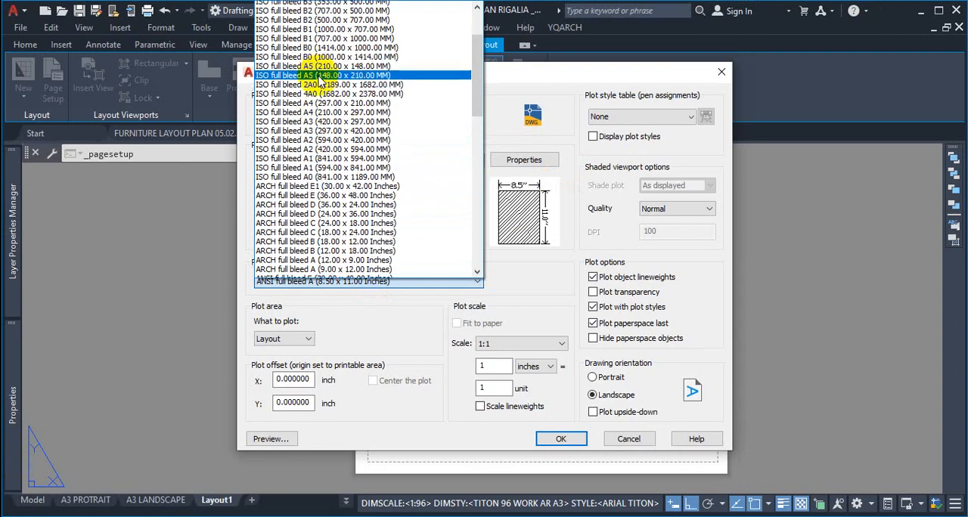
scroll(320, 100, "down", 3)
scroll(317, 106, "down", 1)
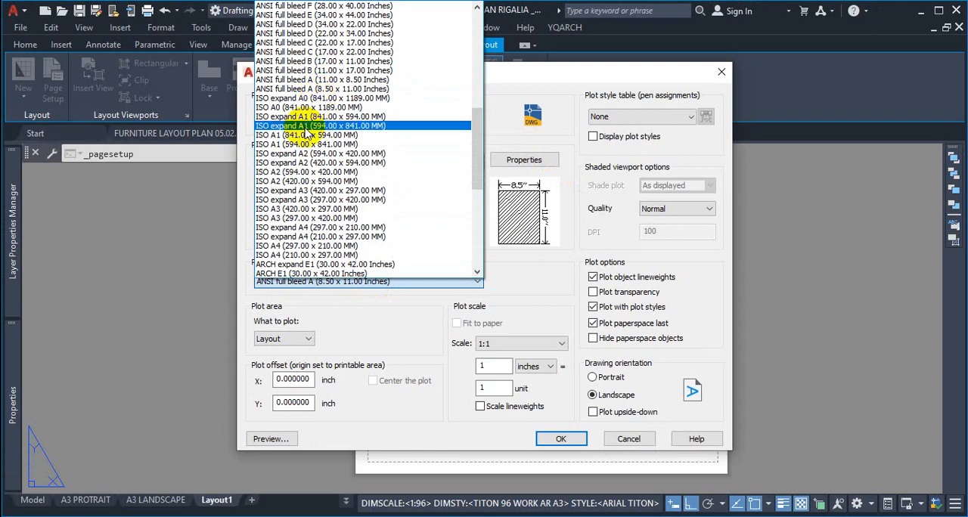
key("ctrl+1")
left_click(285, 210)
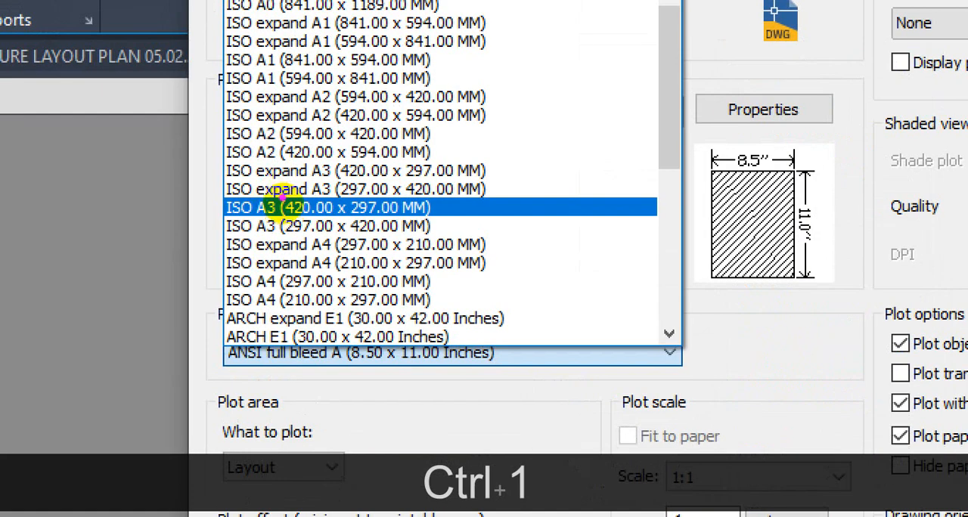
mouse_move(259, 179)
left_mouse_down()
mouse_move(325, 178)
mouse_move(422, 203)
mouse_move(504, 200)
left_mouse_up()
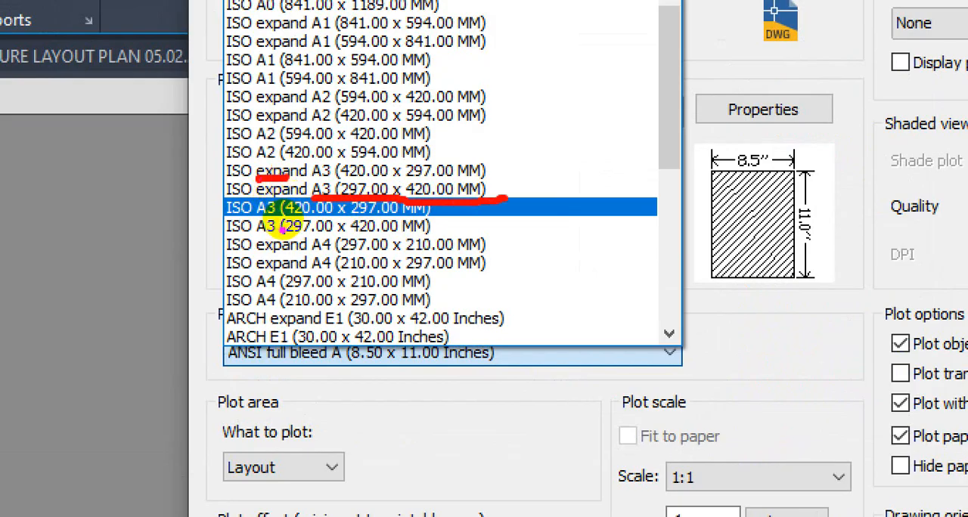
left_click_drag(222, 243, 311, 242)
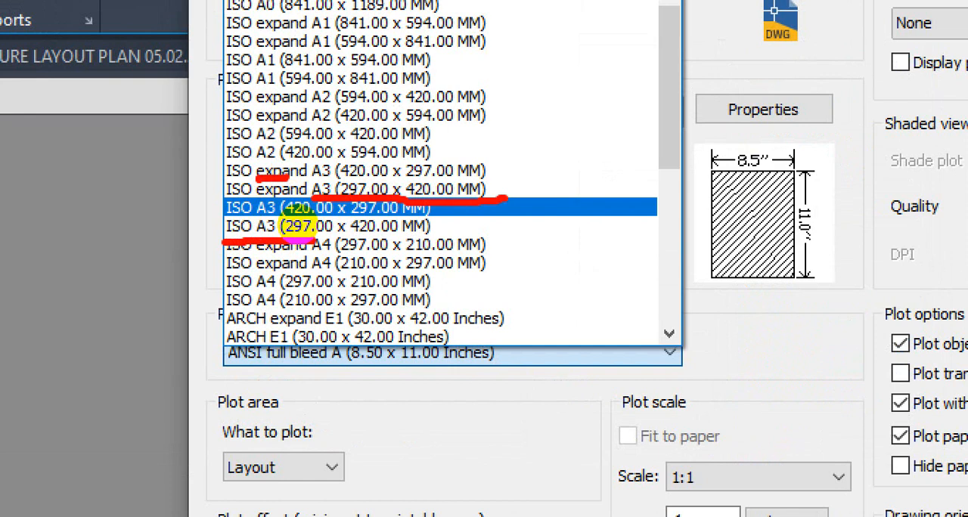
key("Escape")
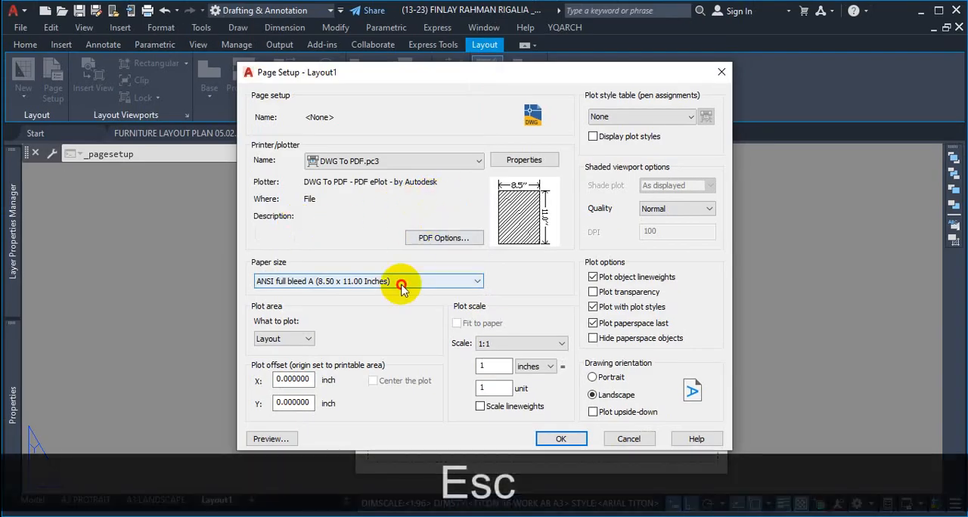
Step: Set Layout1's paper size to ISO A3 (420.00 x 297.00 MM), accept the page setup and close the Page Setup Manager
left_click(401, 281)
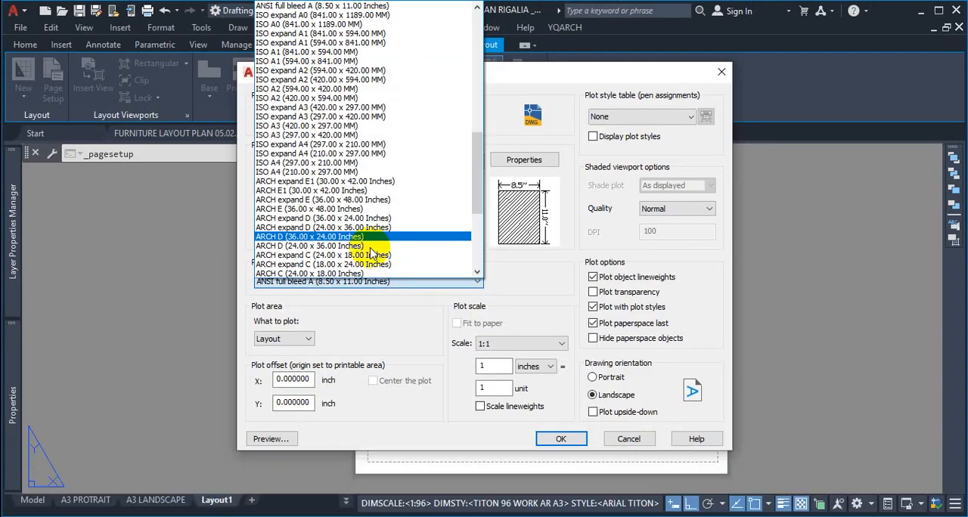
scroll(371, 253, "down", 5)
scroll(322, 115, "up", 3)
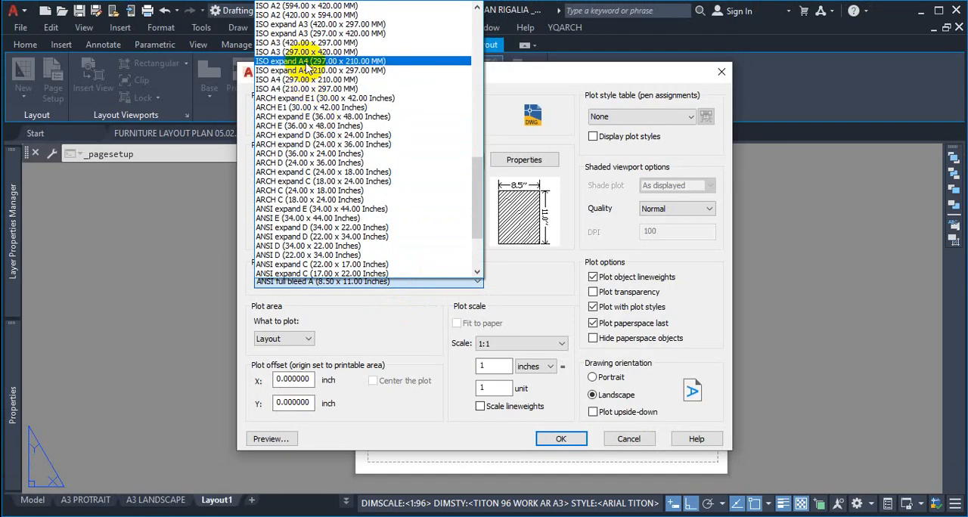
left_click(304, 43)
left_click(304, 44)
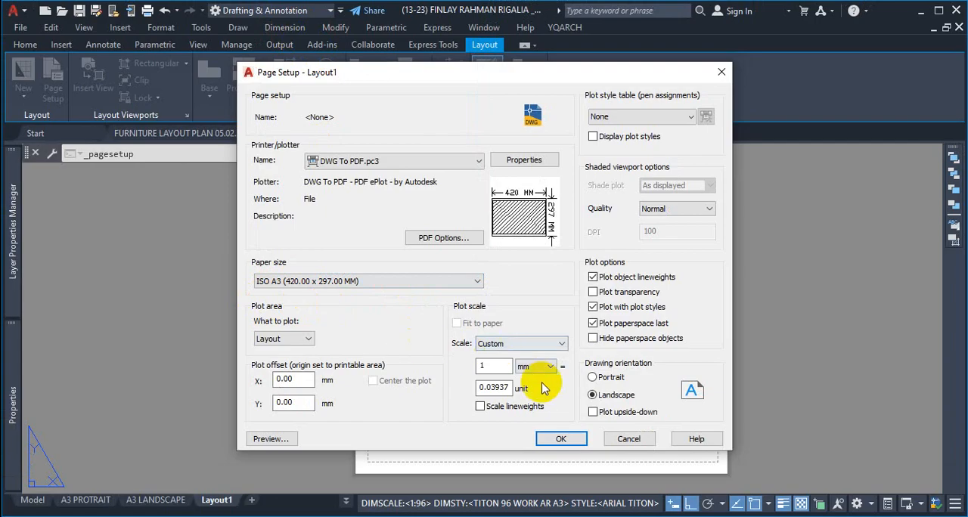
left_click(560, 438)
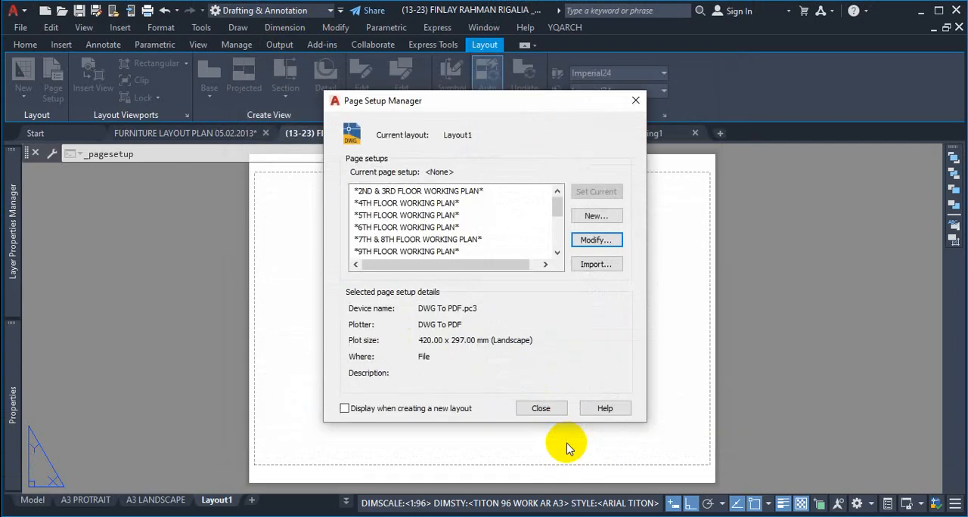
left_click(542, 409)
Step: Inspect the dashed printable margin on Layout1's sheet, and reopen its page setup to check the paper's printable area
scroll(641, 296, "down", 4)
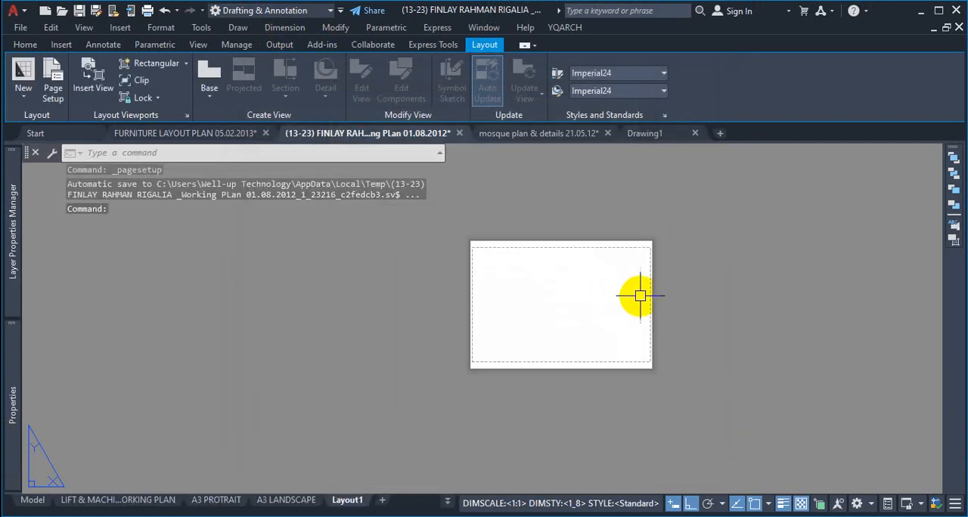
scroll(642, 255, "up", 6)
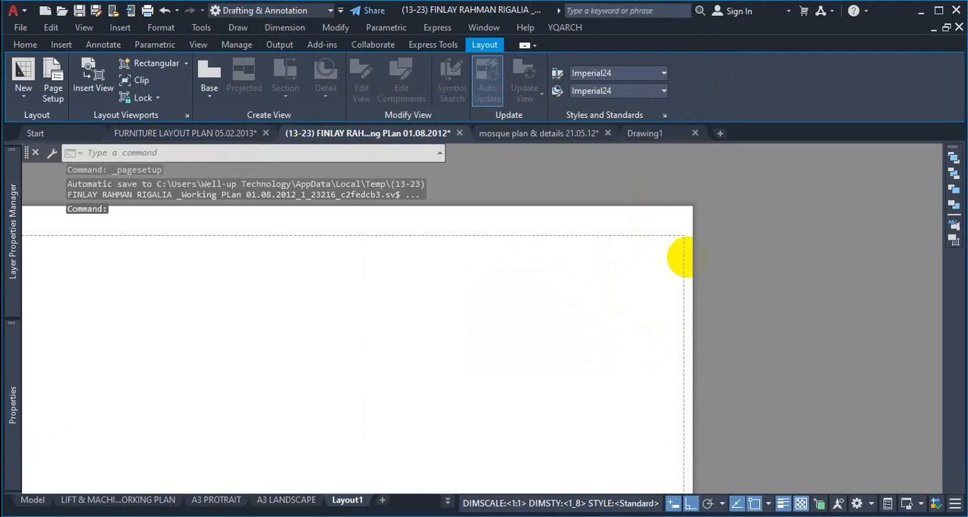
scroll(679, 263, "down", 2)
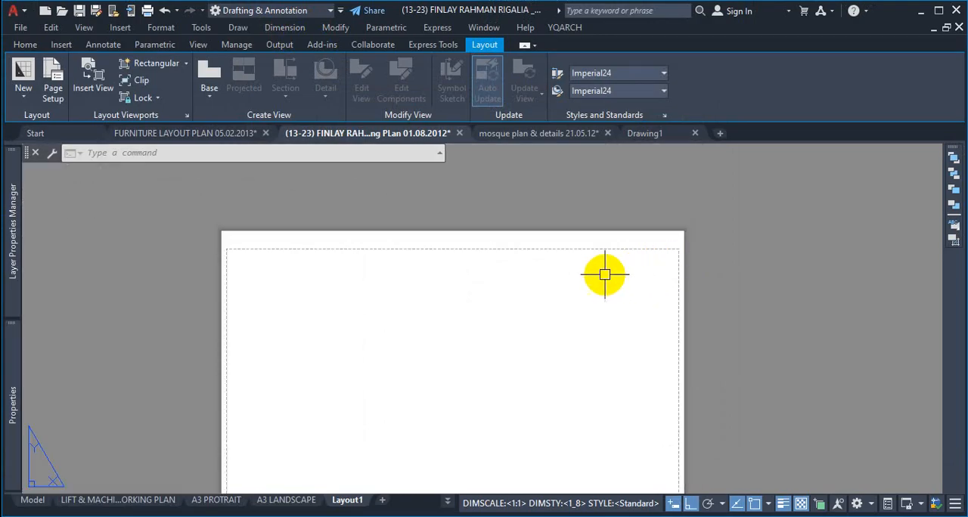
right_click(352, 504)
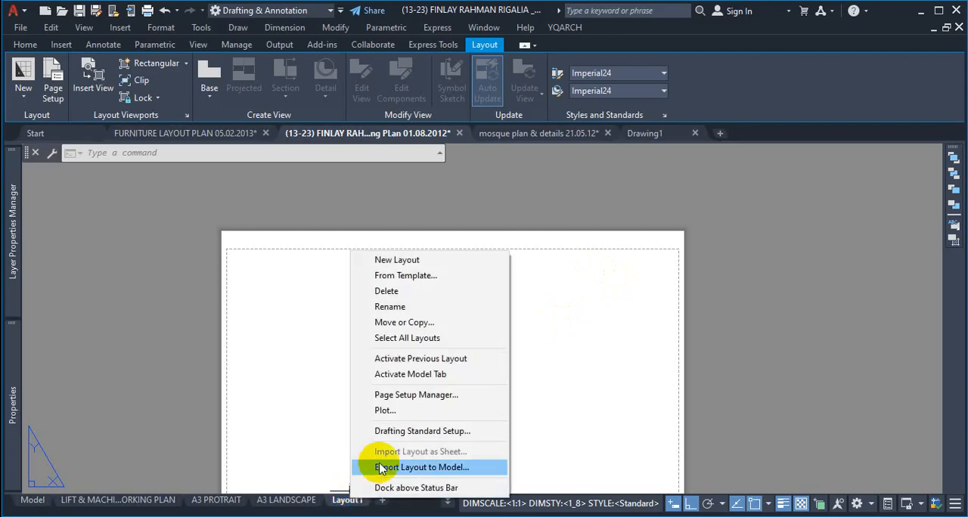
left_click(401, 395)
left_click(588, 240)
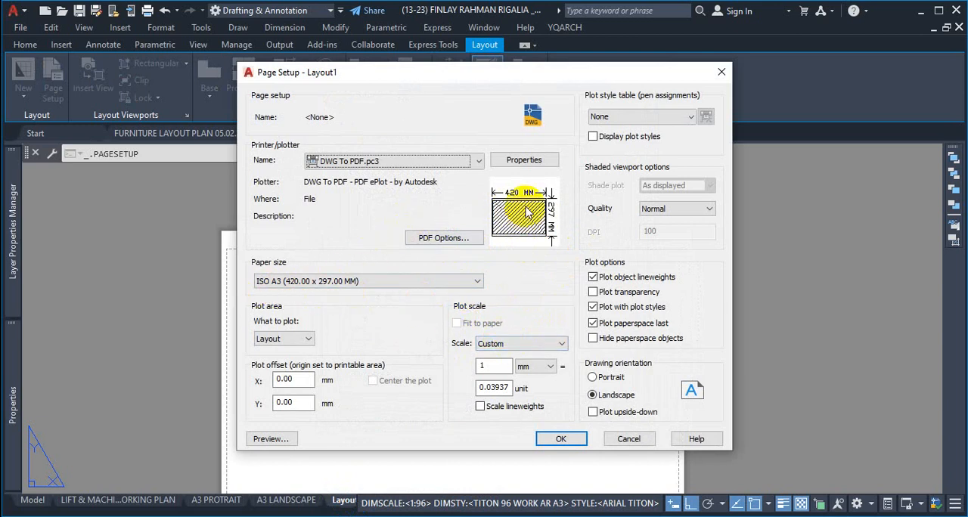
mouse_move(528, 219)
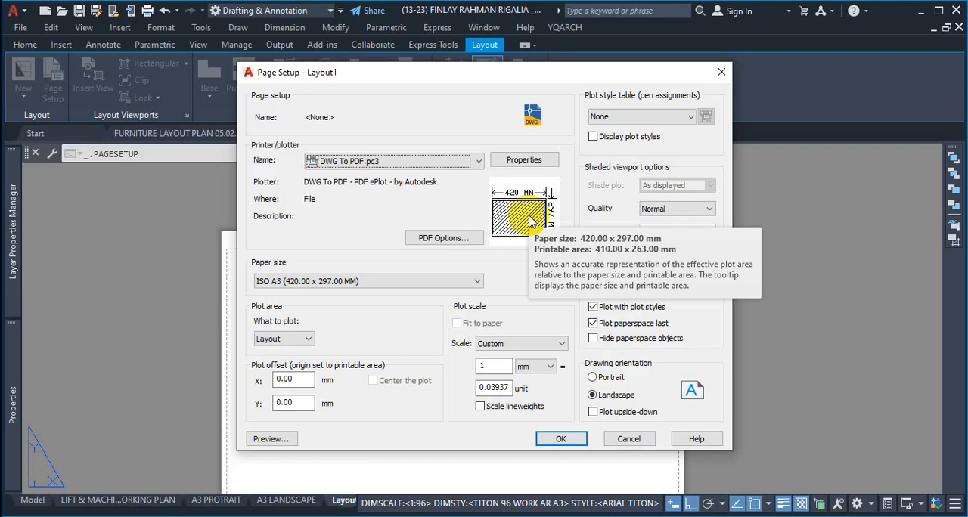
Step: Try the ISO expand A4 (297.00 x 210.00 MM) paper size and check its printable area
left_click(428, 282)
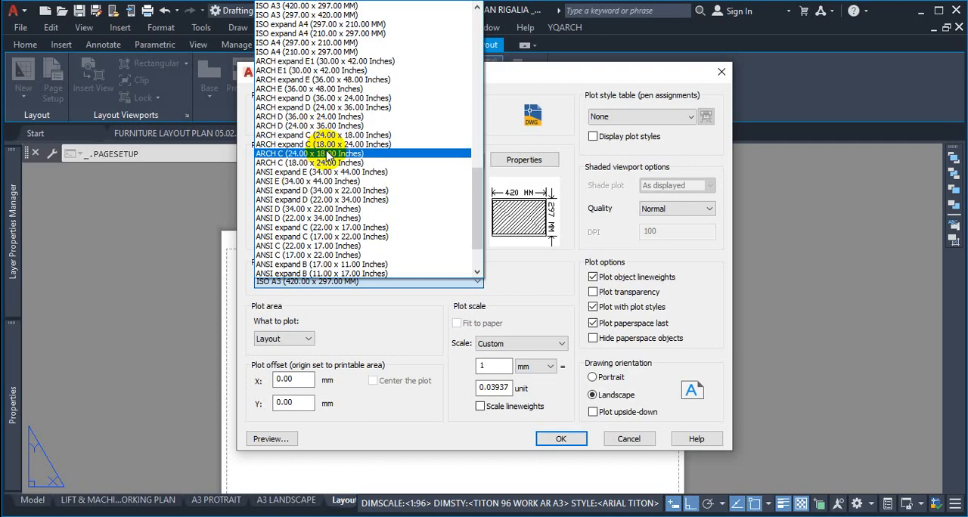
scroll(327, 157, "up", 1)
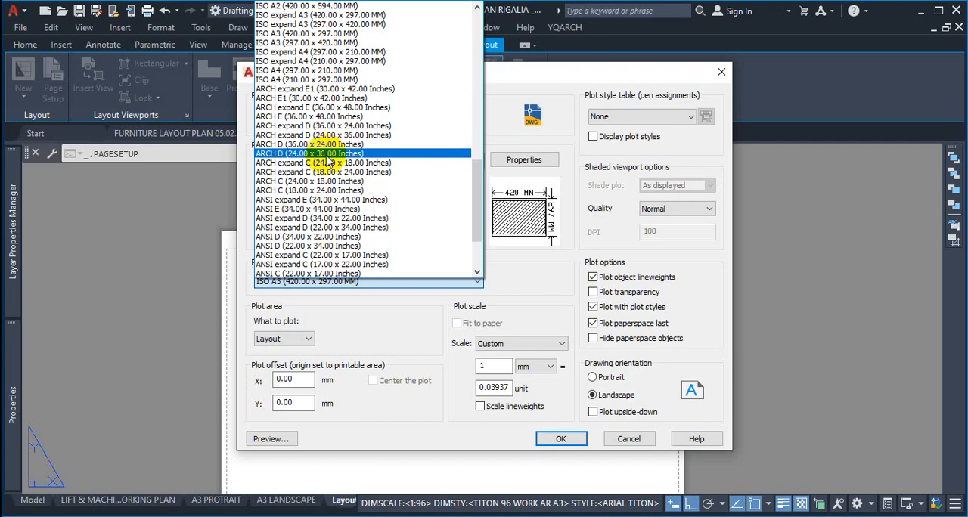
left_click(321, 52)
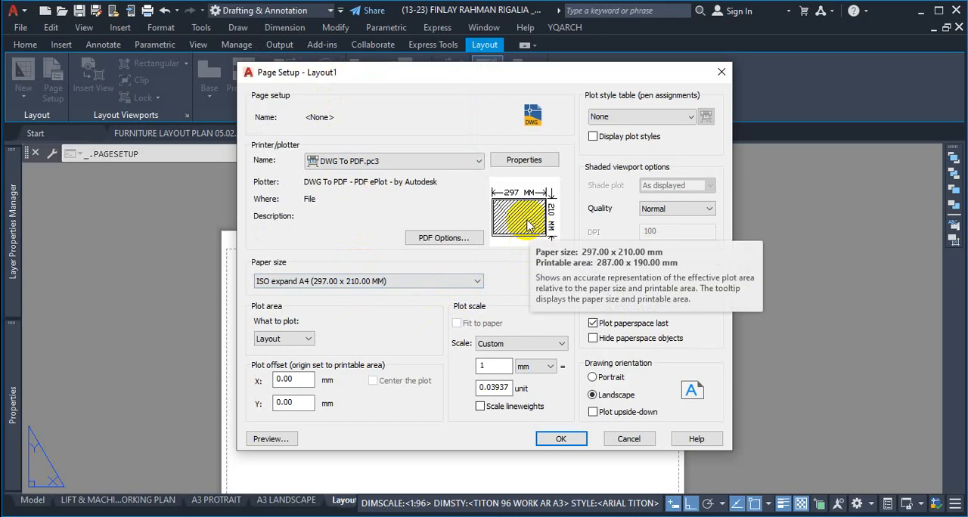
Step: Try the ISO expand A3 (420.00 x 297.00 MM) paper size and check its printable area
left_click(458, 282)
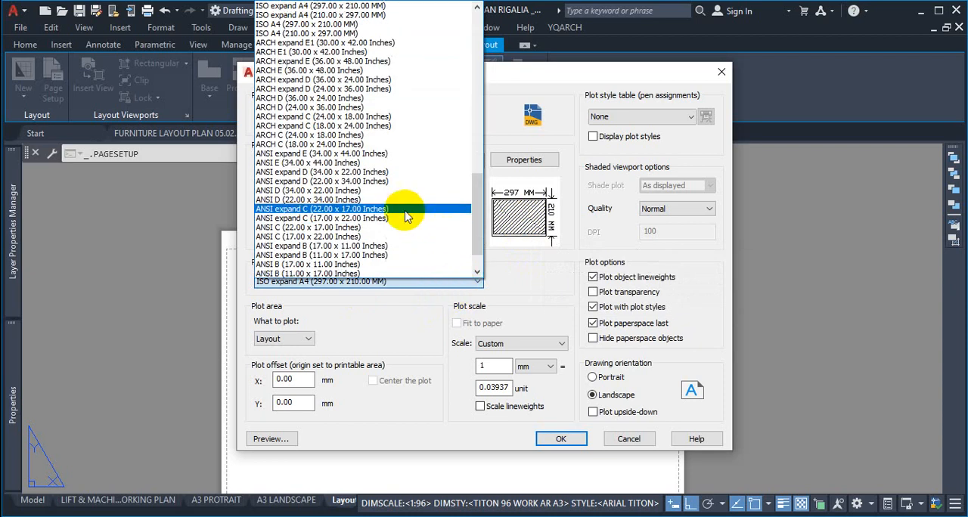
scroll(333, 132, "up", 2)
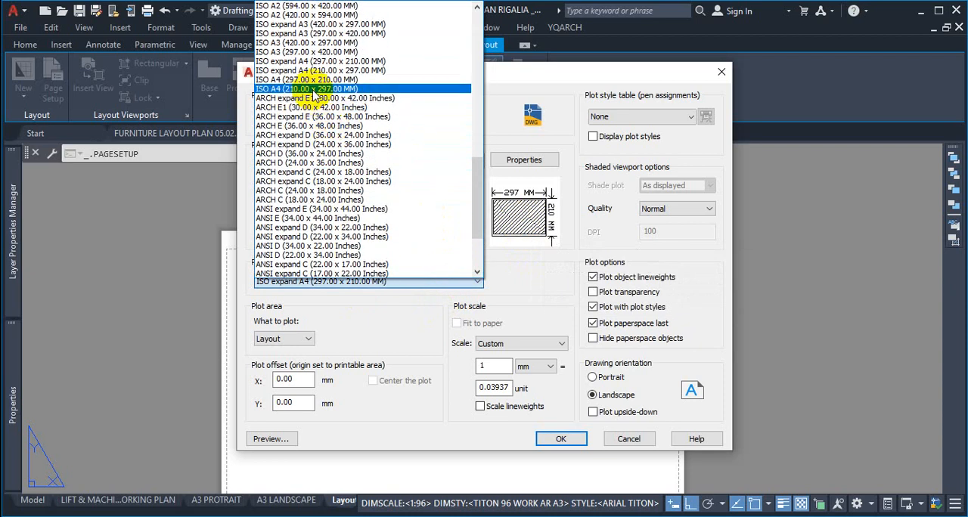
scroll(308, 81, "up", 2)
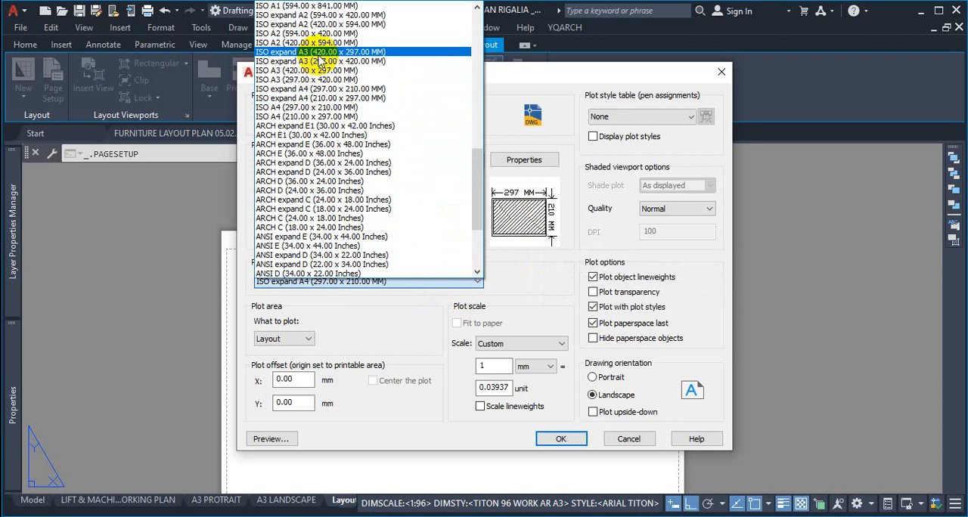
left_click(306, 61)
mouse_move(520, 227)
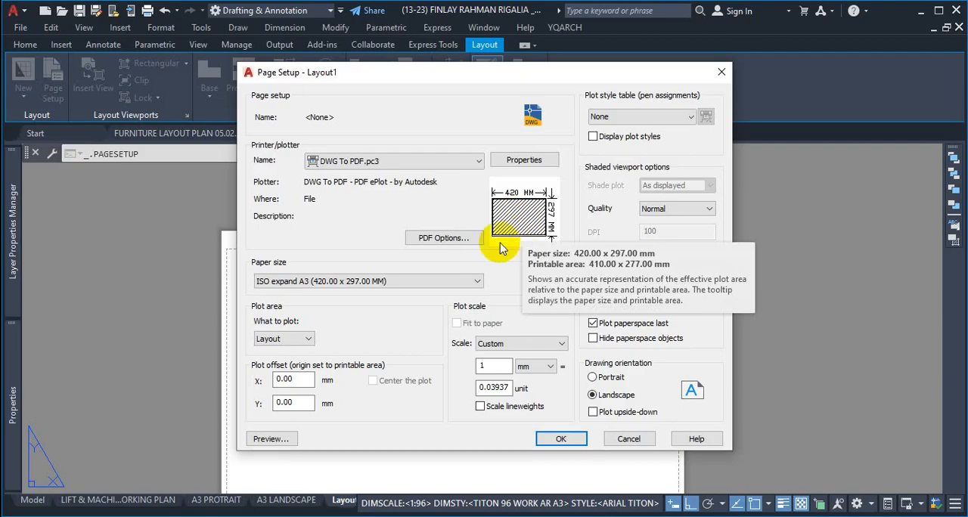
Step: Set Layout1's paper size to ISO full bleed A3 (420.00 x 297.00 MM)
left_click(399, 279)
scroll(333, 170, "up", 12)
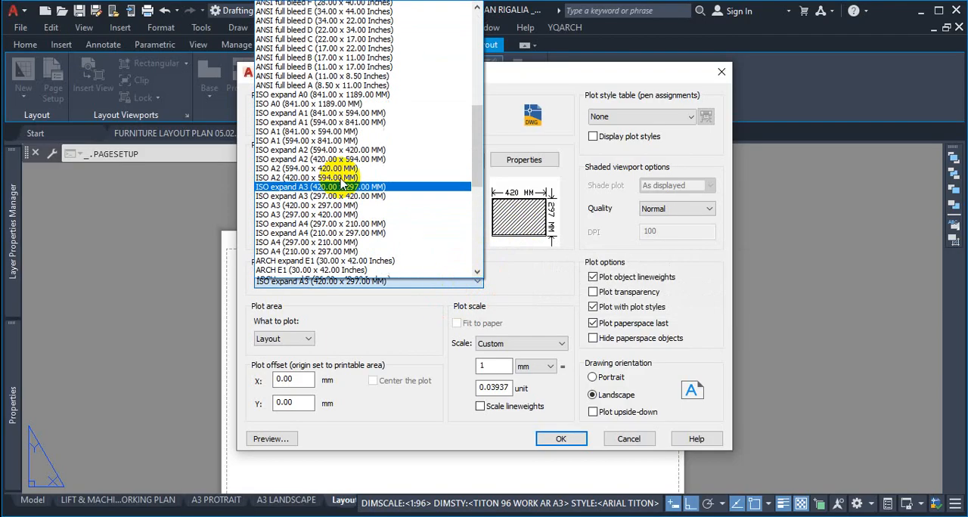
scroll(333, 178, "up", 6)
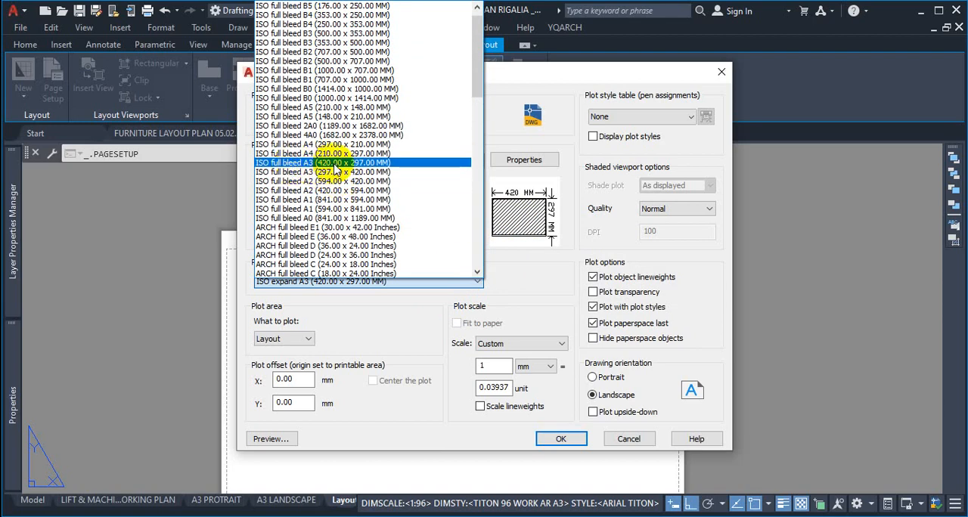
left_click(335, 163)
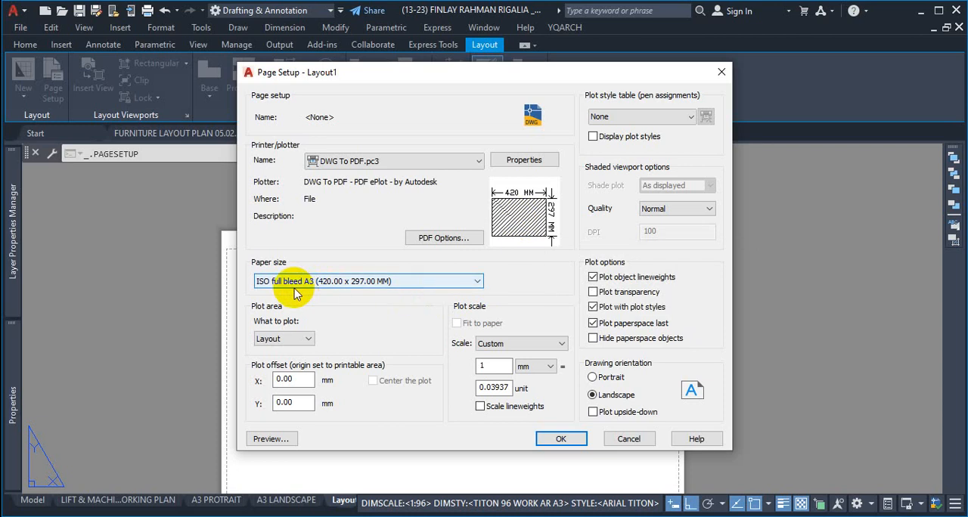
key("ctrl+1")
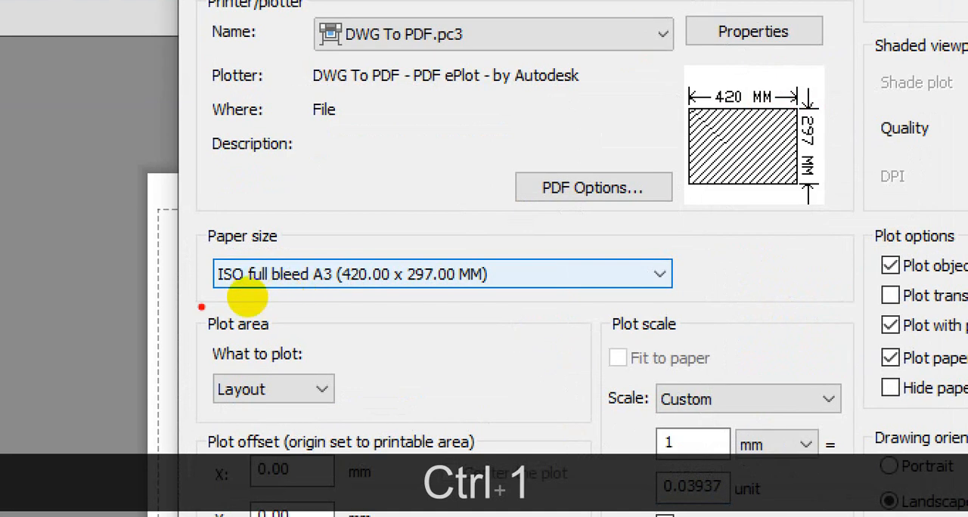
left_click_drag(217, 302, 310, 303)
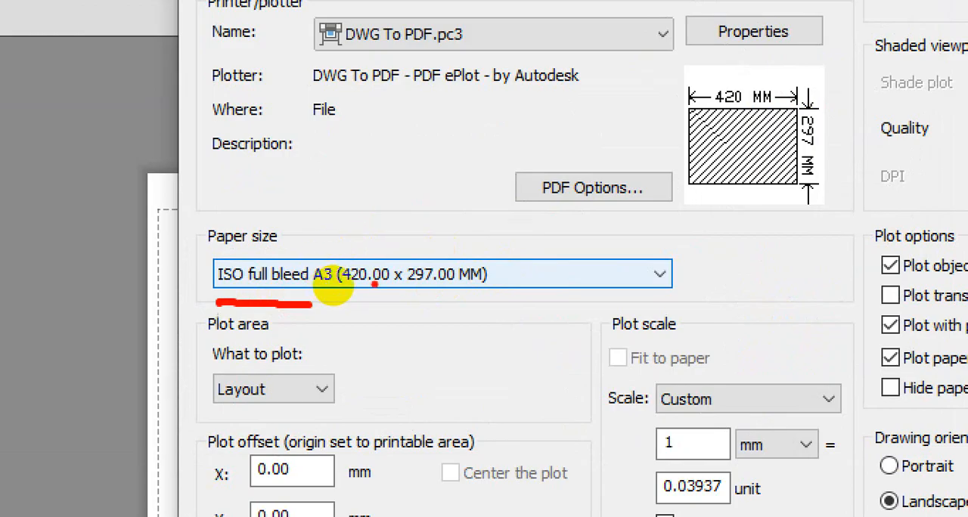
Step: Review the options for what to plot and choose Layout as the plot area
key("ctrl+1")
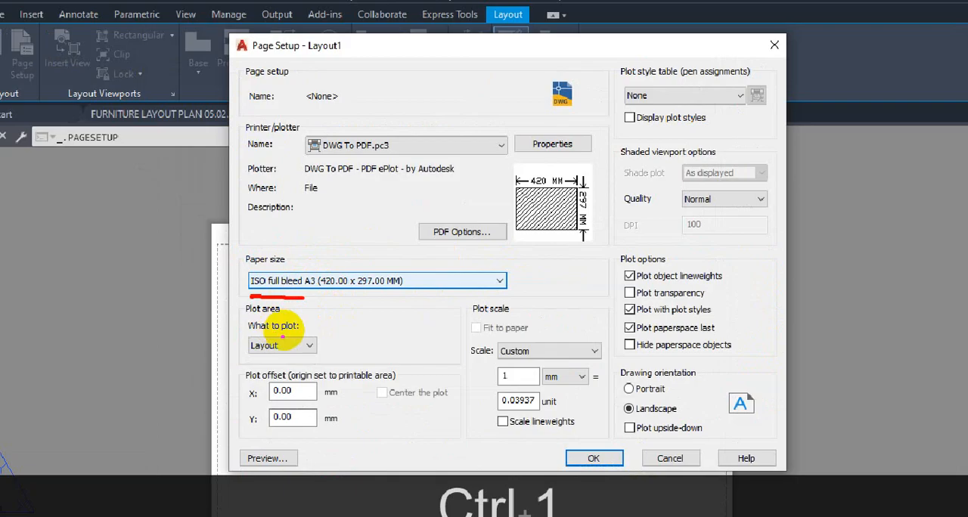
mouse_move(270, 312)
left_mouse_down()
mouse_move(237, 318)
mouse_move(235, 355)
mouse_move(309, 353)
mouse_move(327, 337)
mouse_move(328, 311)
mouse_move(291, 312)
left_mouse_up()
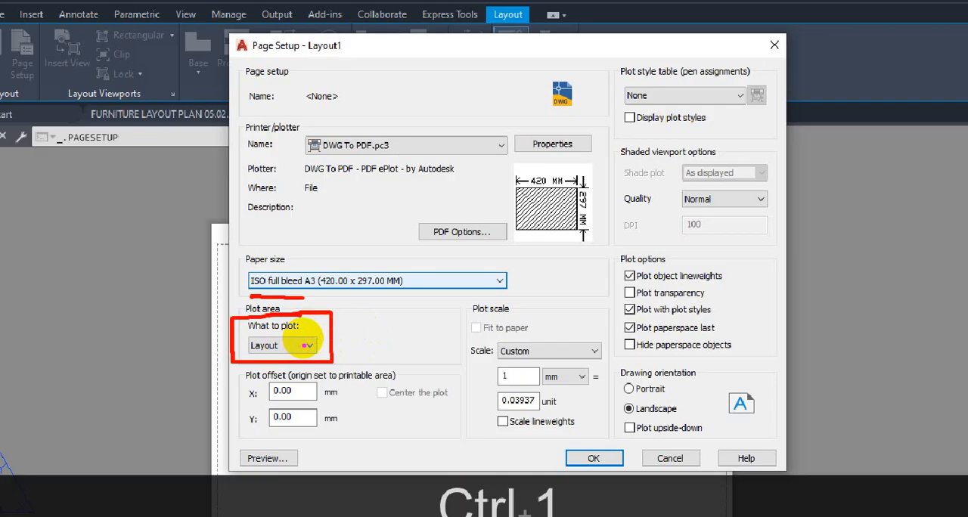
mouse_move(309, 345)
left_mouse_down()
mouse_move(328, 332)
mouse_move(325, 313)
left_mouse_up()
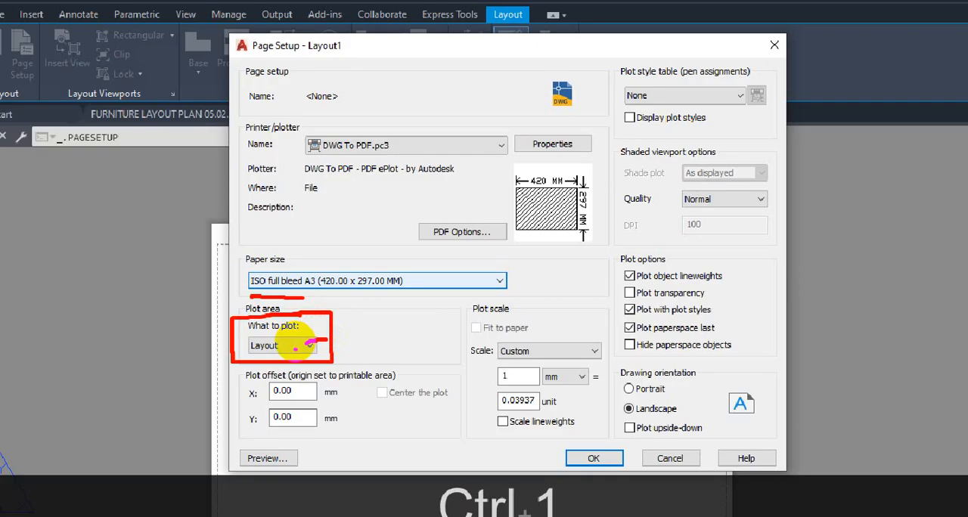
key("Escape")
left_click(309, 346)
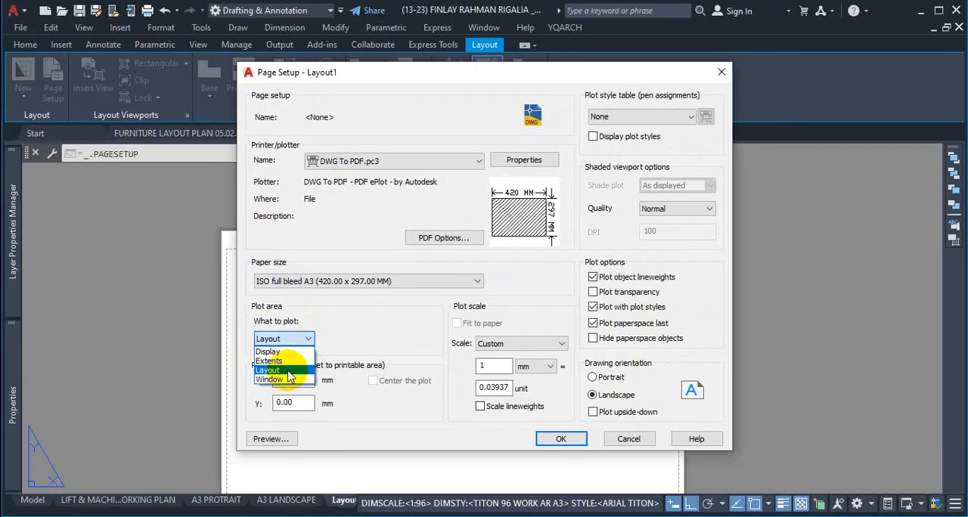
left_click(289, 370)
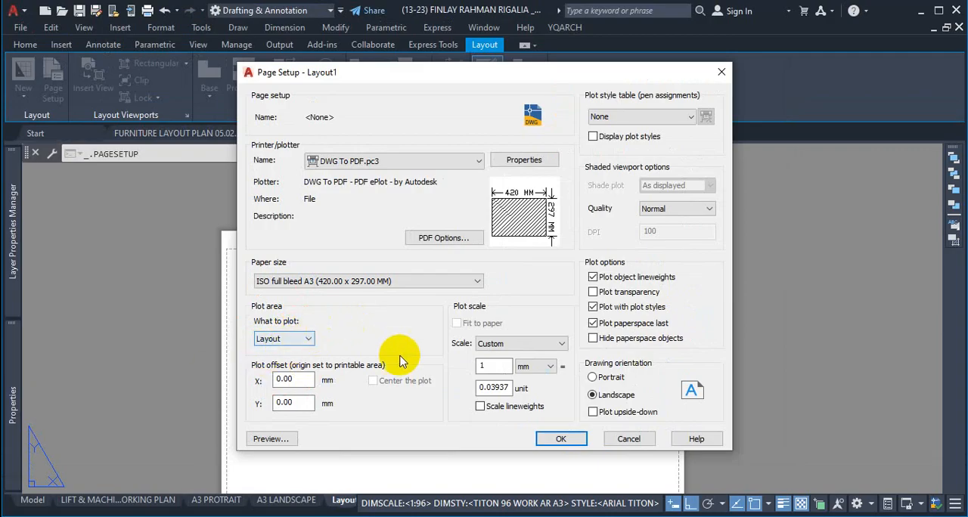
Step: Examine the Center the plot and Fit to paper options and the plot scale settings in Layout1's page setup
key("ctrl+1")
left_click(418, 404)
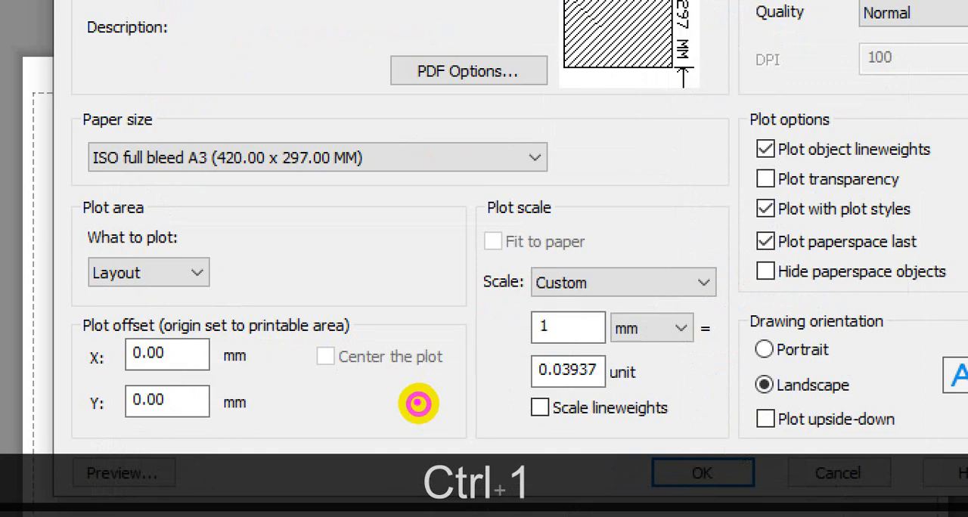
left_click_drag(398, 345, 348, 395)
left_click_drag(363, 339, 413, 395)
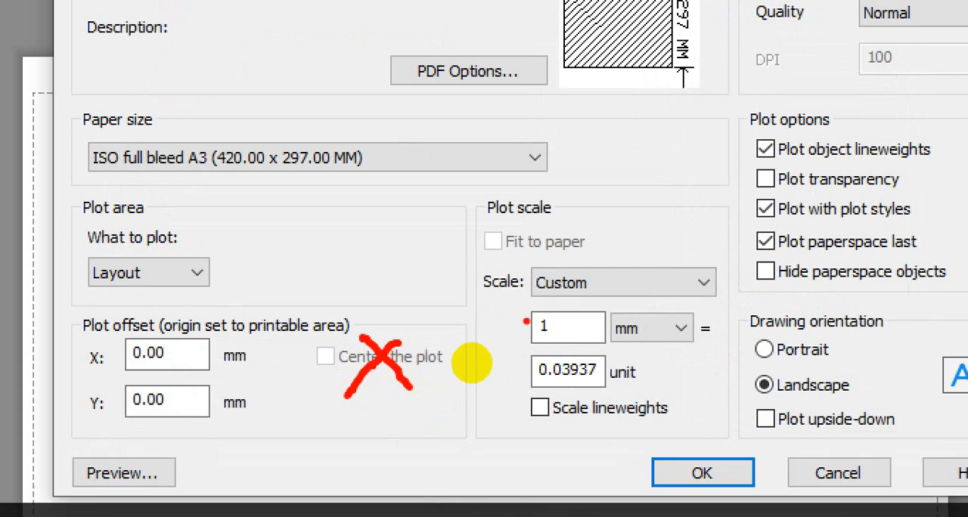
mouse_move(546, 229)
left_mouse_down()
mouse_move(525, 252)
mouse_move(547, 249)
left_mouse_up()
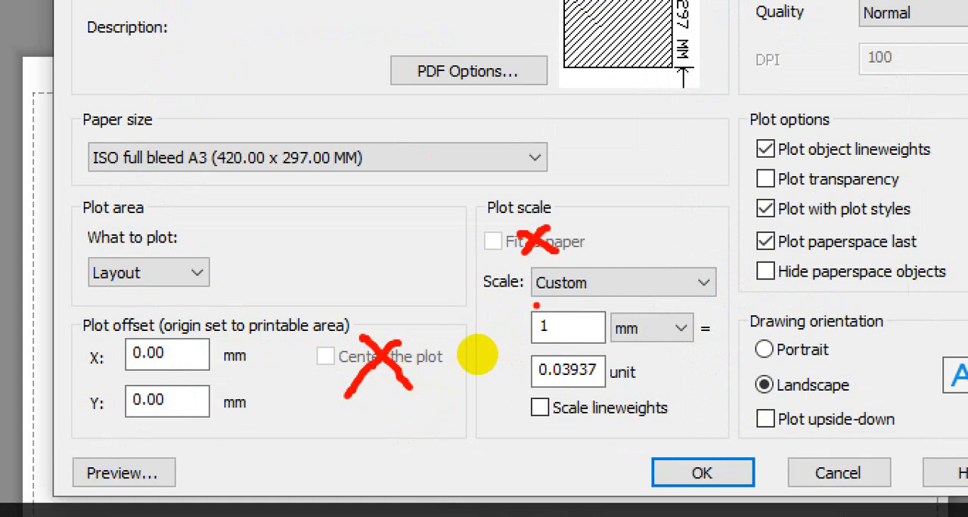
mouse_move(481, 261)
left_mouse_down()
mouse_move(485, 346)
mouse_move(544, 414)
mouse_move(722, 420)
mouse_move(735, 303)
mouse_move(529, 251)
mouse_move(489, 255)
left_mouse_up()
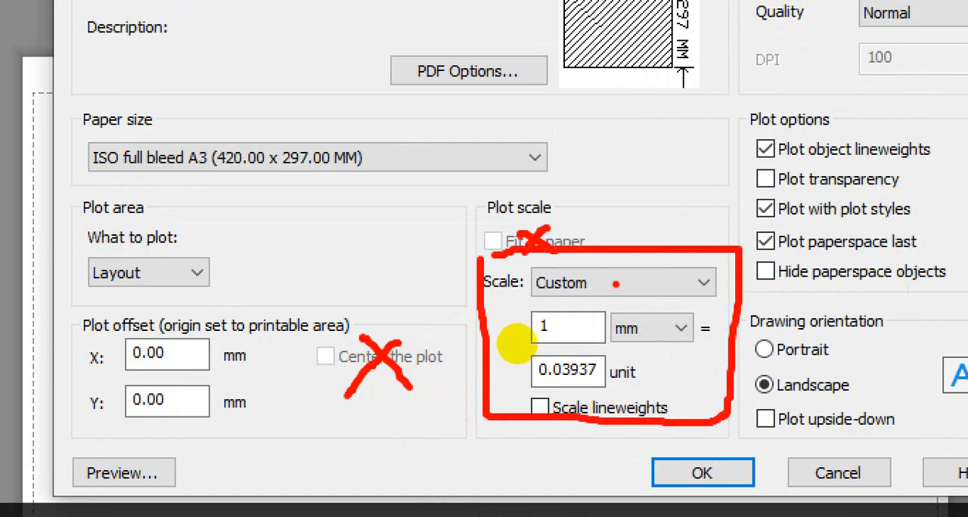
mouse_move(621, 348)
left_mouse_down()
mouse_move(652, 346)
mouse_move(724, 294)
left_mouse_up()
key("Escape")
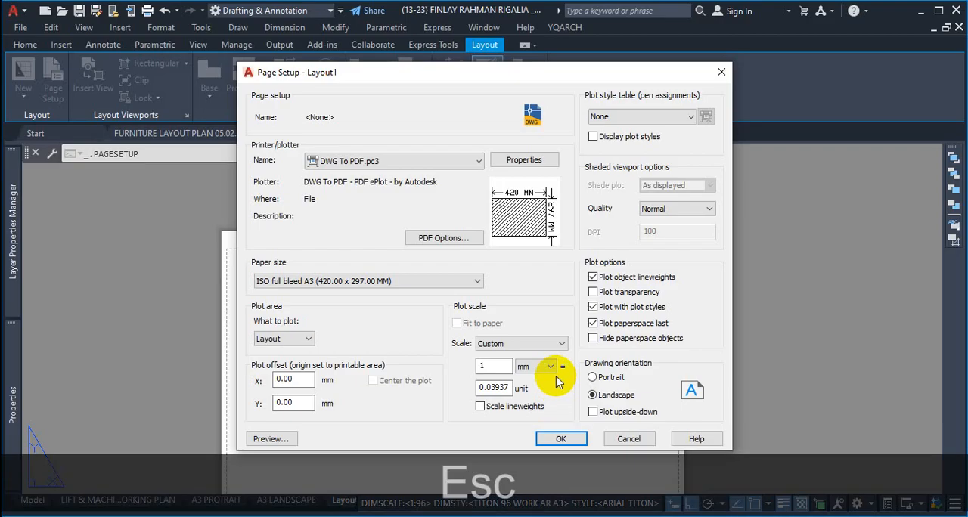
Step: Set the plot scale's paper unit to inches
left_click(682, 330)
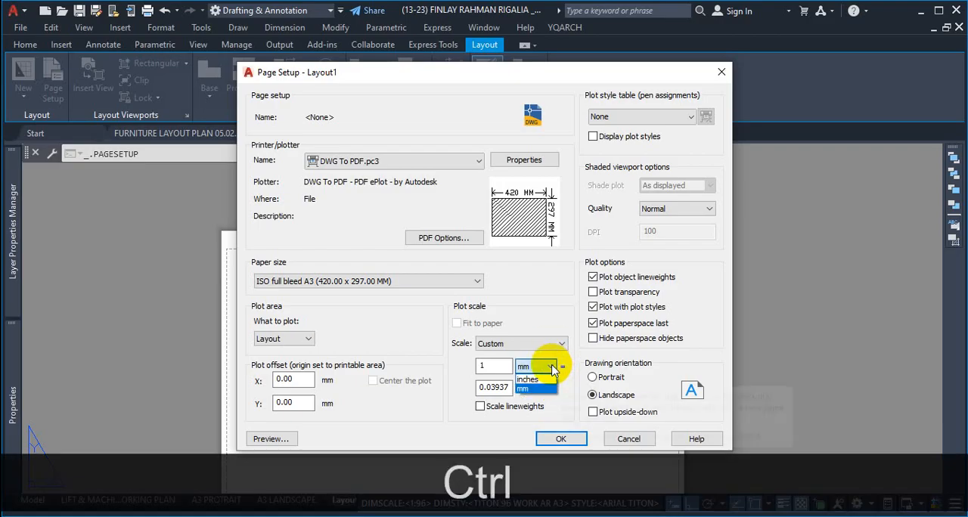
key("ctrl+1")
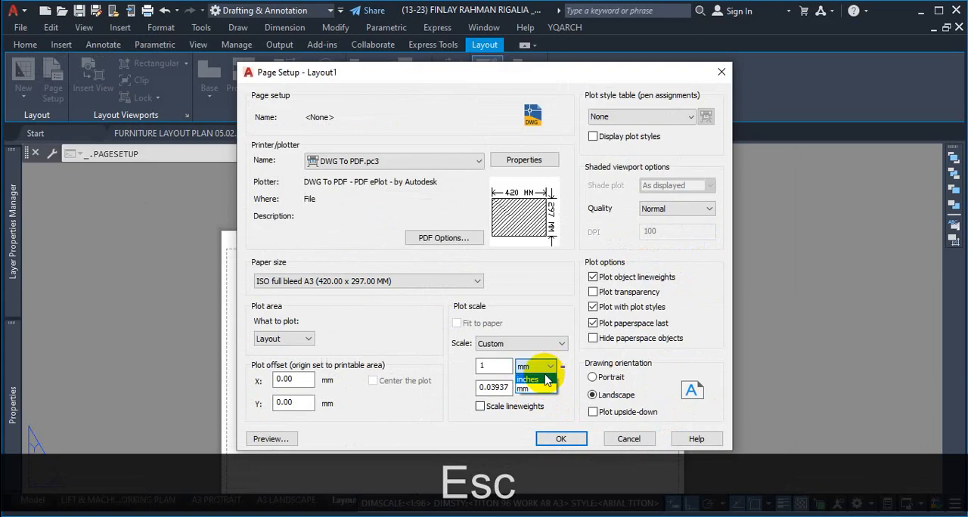
left_click(541, 362)
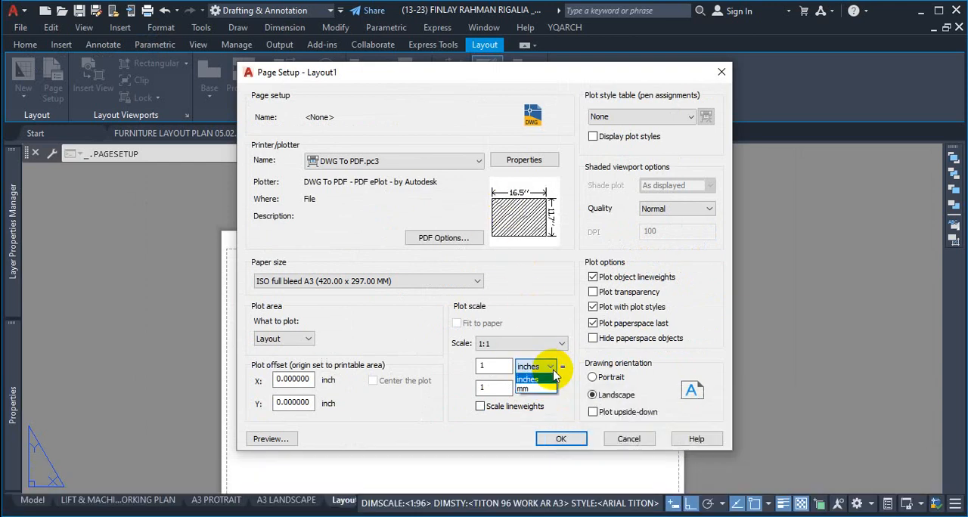
Step: Examine the plot scale ratio between paper inches and drawing units, and the sheet width in the paper preview
key("ctrl")
key("ctrl+1")
left_click(492, 421)
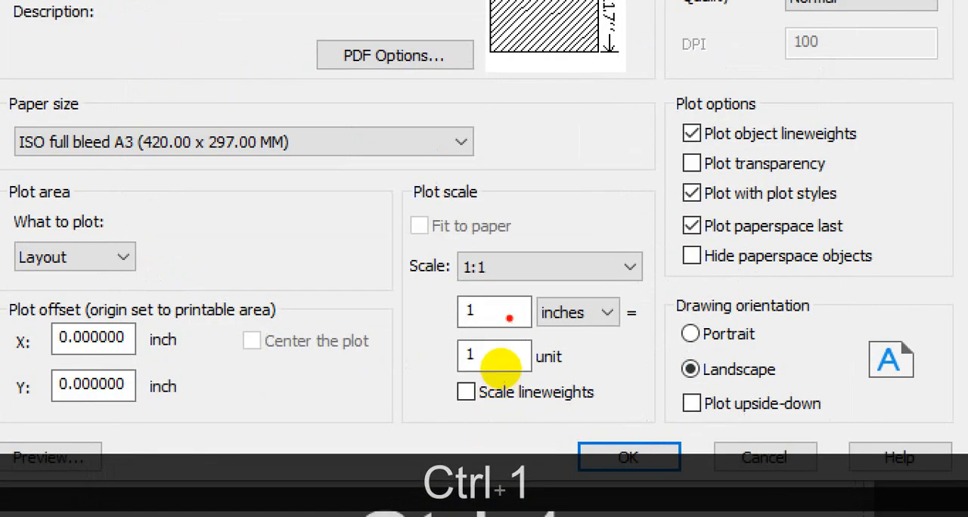
left_click_drag(502, 369, 493, 391)
mouse_move(503, 333)
left_mouse_down()
mouse_move(471, 342)
mouse_move(497, 349)
mouse_move(479, 326)
mouse_move(488, 328)
left_mouse_up()
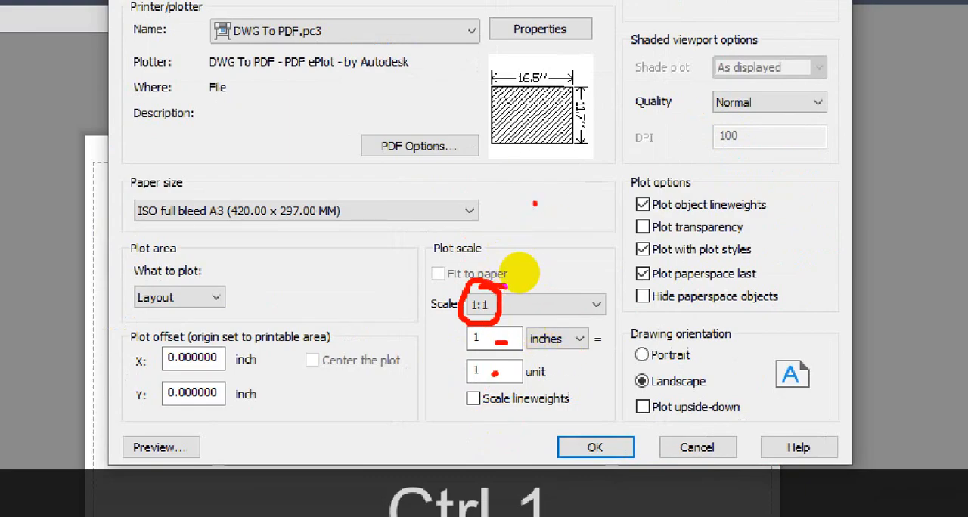
left_click_drag(528, 203, 544, 241)
left_click_drag(544, 182, 581, 219)
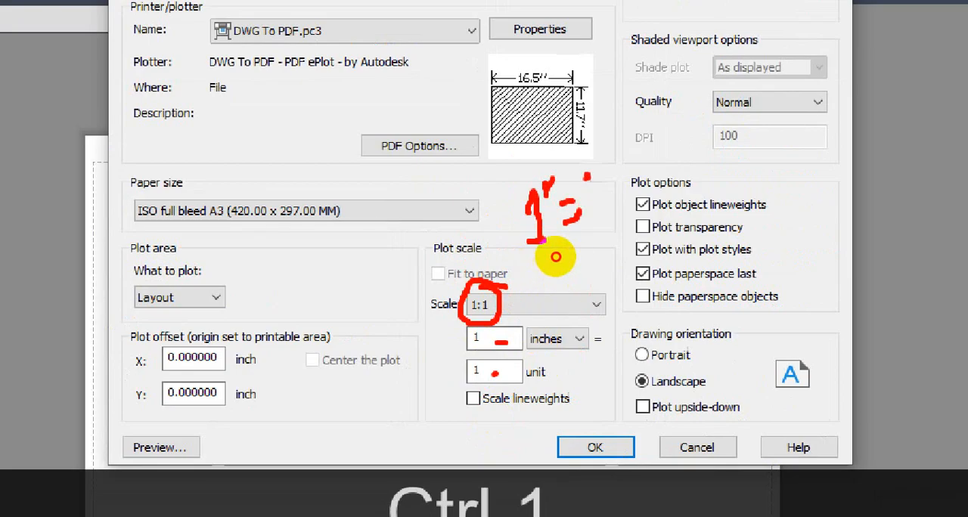
left_click_drag(589, 177, 598, 224)
left_click_drag(613, 145, 609, 166)
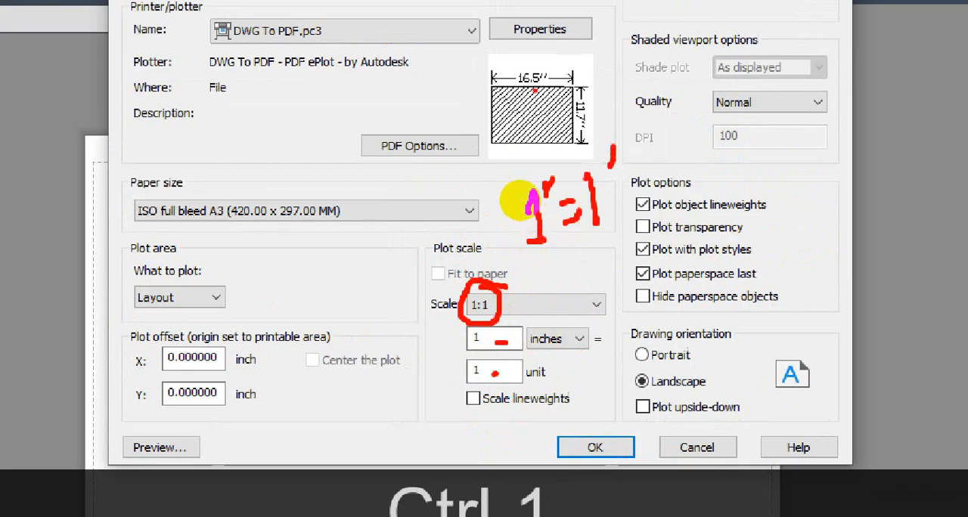
mouse_move(518, 89)
left_mouse_down()
mouse_move(552, 88)
mouse_move(508, 59)
mouse_move(509, 89)
left_mouse_up()
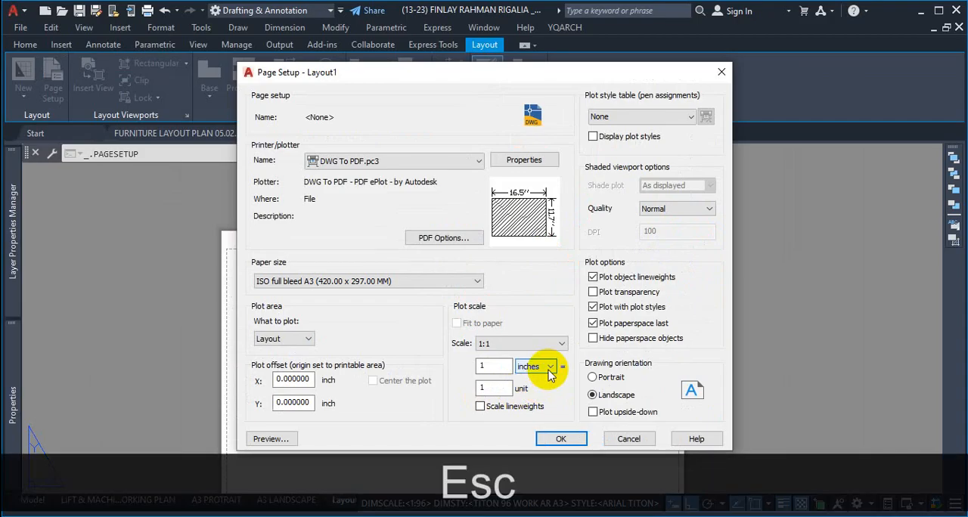
Step: Try mm as the plot scale's paper unit and check the corresponding drawing unit value
left_click(558, 338)
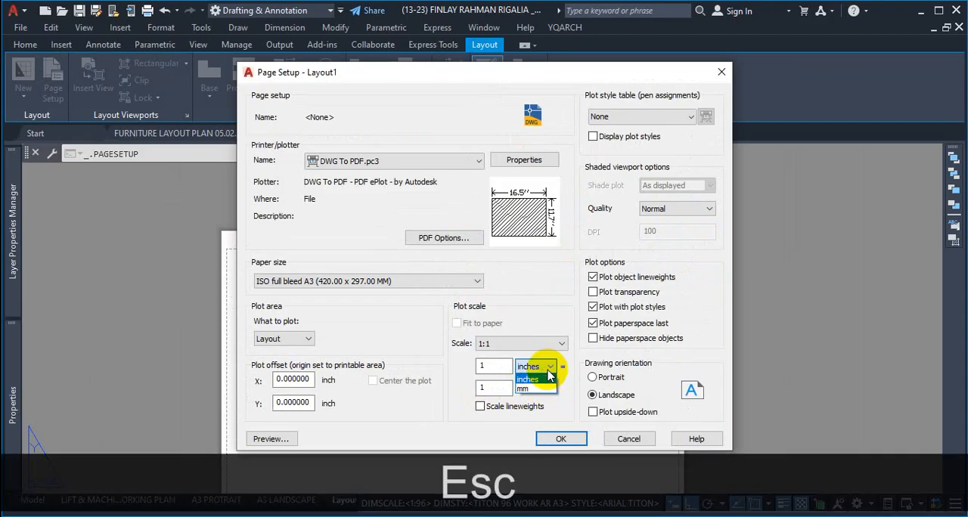
left_click(536, 389)
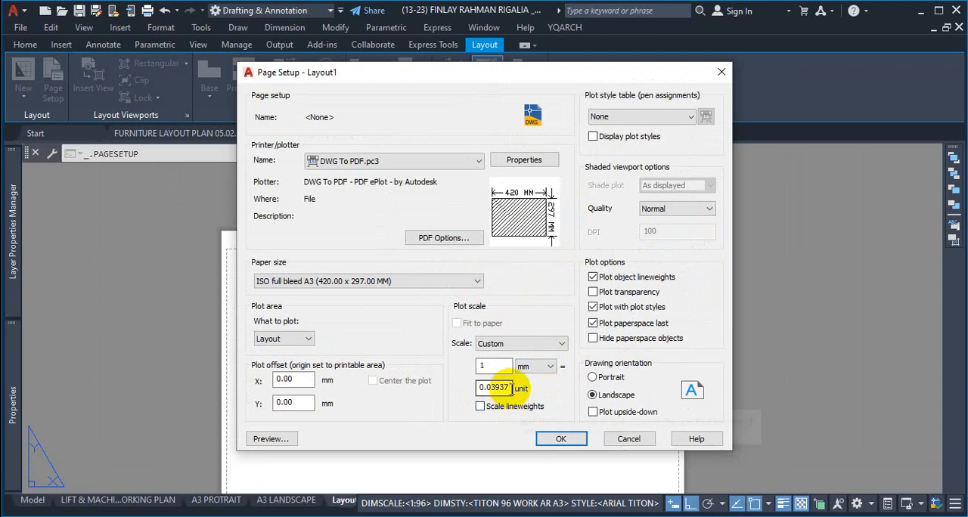
left_click_drag(510, 388, 457, 388)
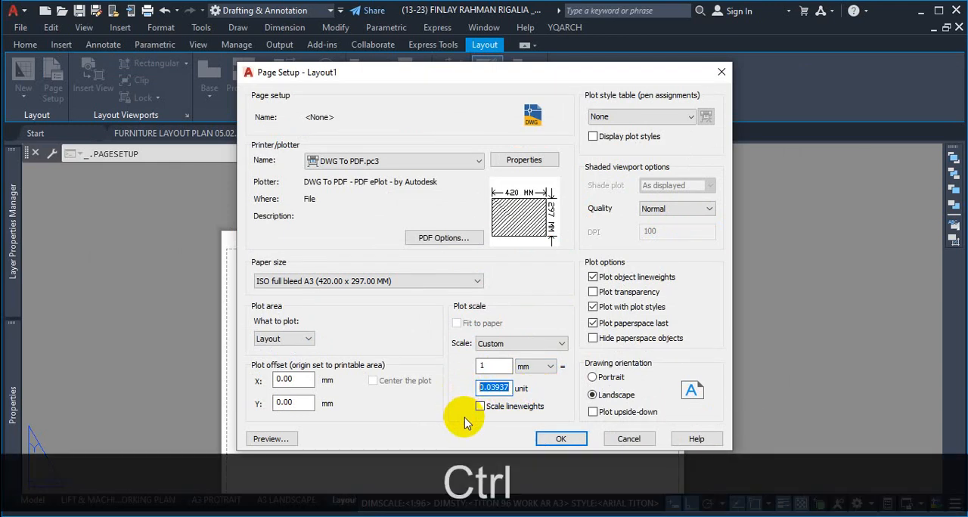
key("ctrl+1")
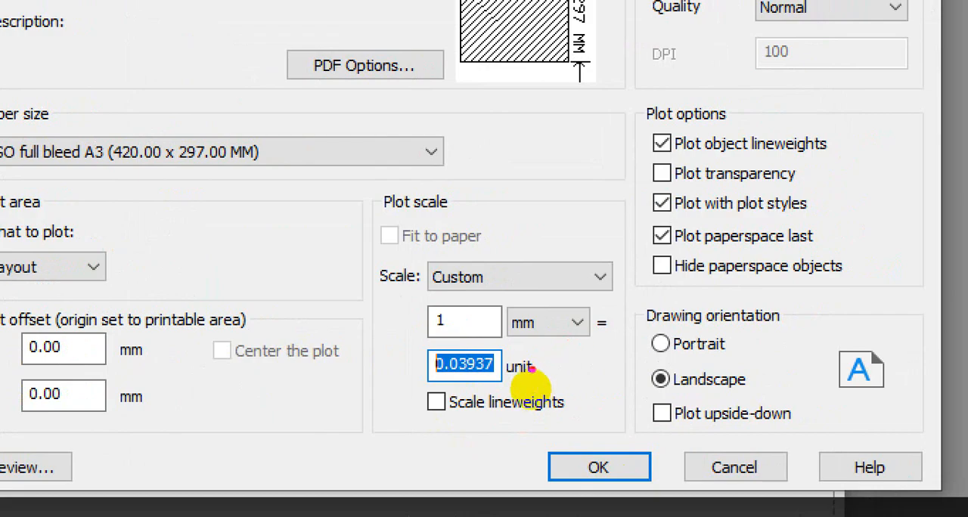
left_click_drag(513, 353, 406, 363)
mouse_move(466, 385)
left_mouse_down()
mouse_move(501, 404)
mouse_move(495, 393)
mouse_move(487, 401)
mouse_move(504, 399)
left_mouse_up()
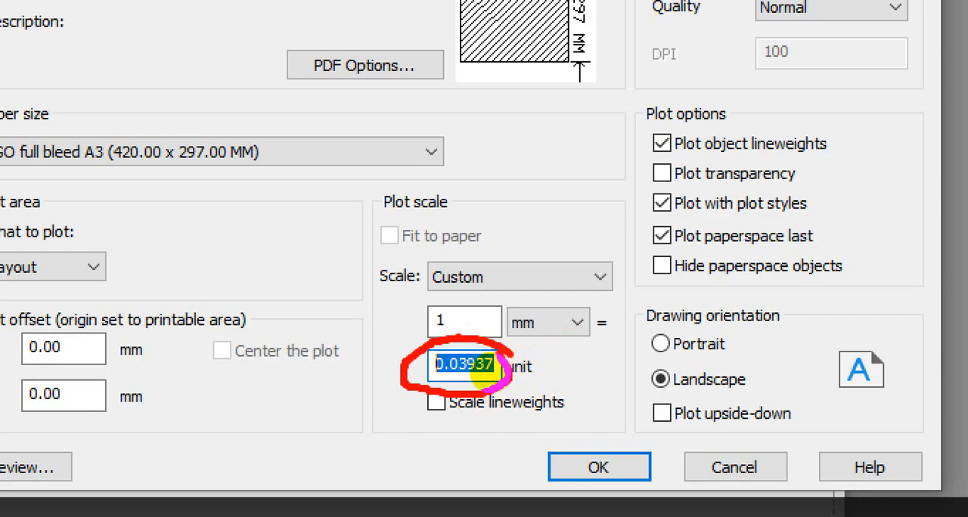
Step: Switch the plot scale's paper unit back to inches and check the paper preview
key("Escape")
left_click(580, 323)
left_click(561, 343)
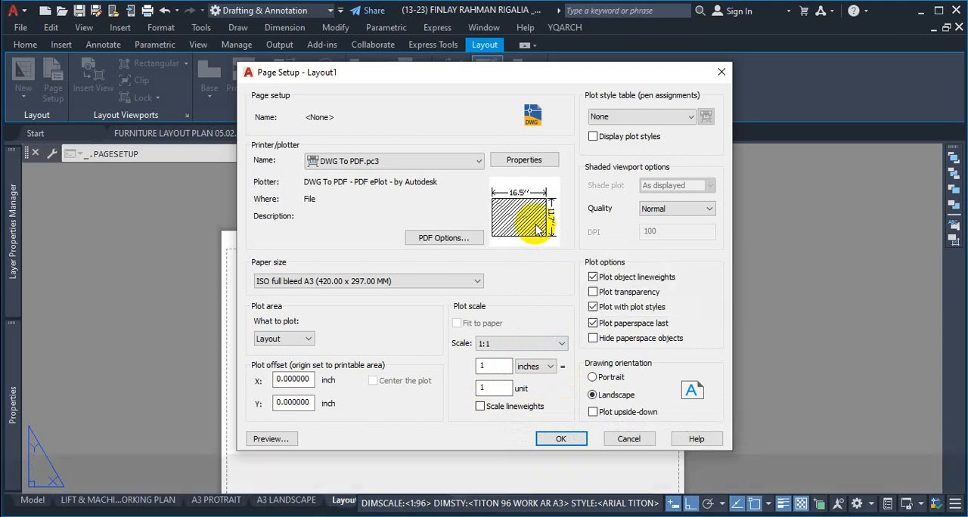
key("ctrl+1")
key("Escape")
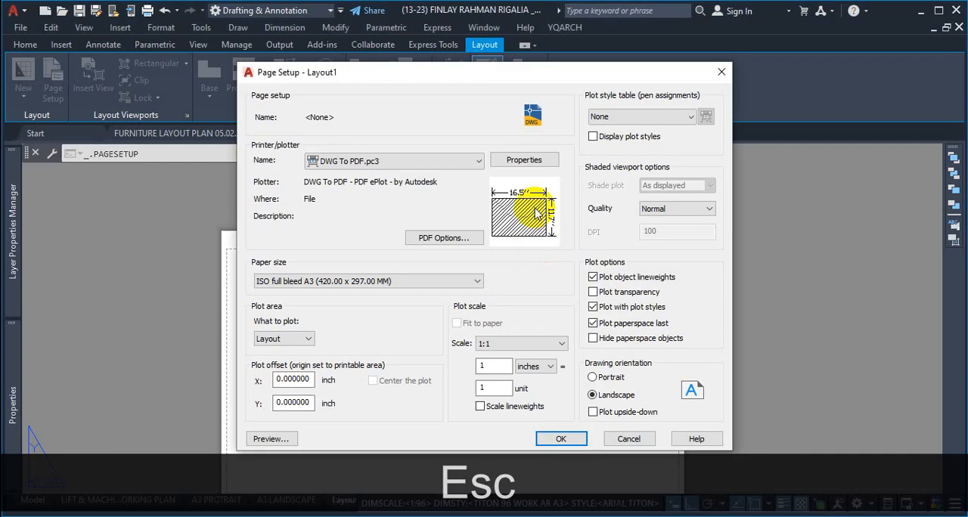
Step: Review the full bleed A3 paper dimensions and the Landscape drawing orientation in the page setup
mouse_move(535, 214)
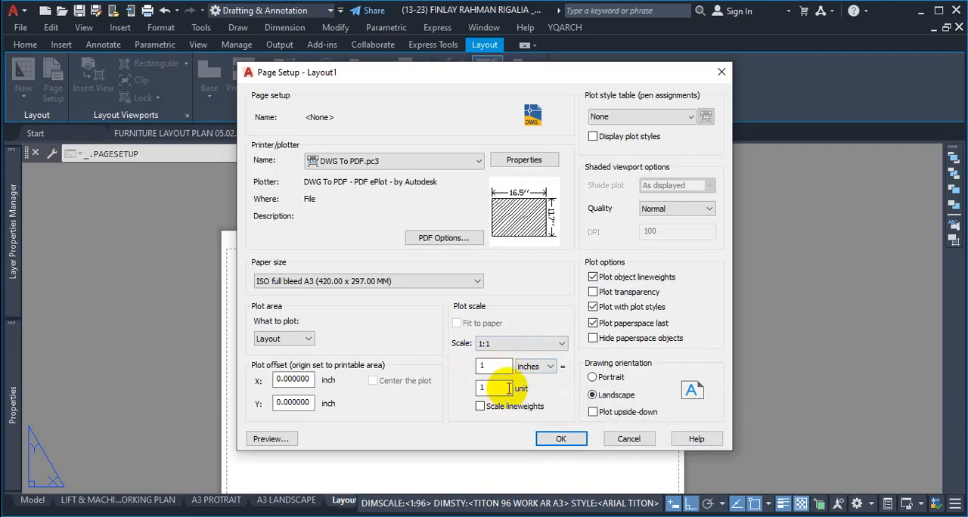
key("ctrl+1")
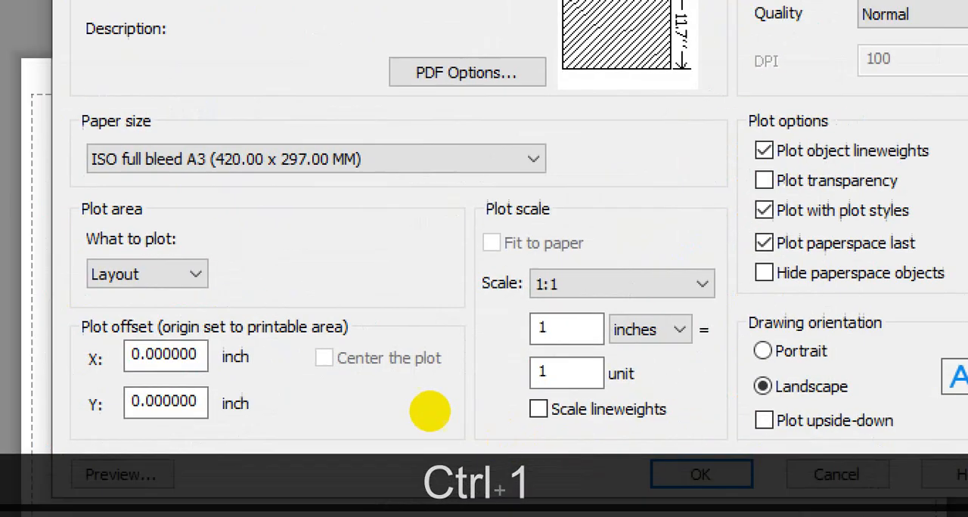
left_click(412, 391)
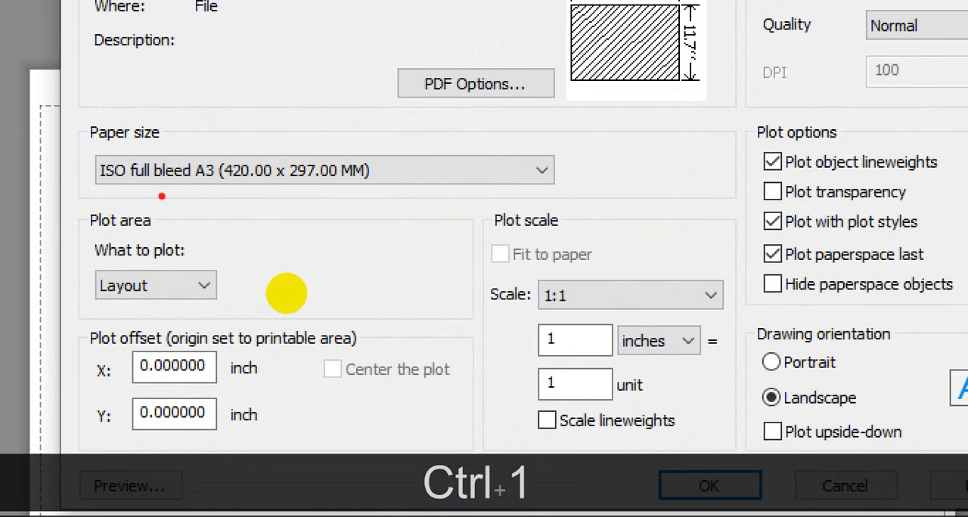
left_click_drag(223, 189, 367, 191)
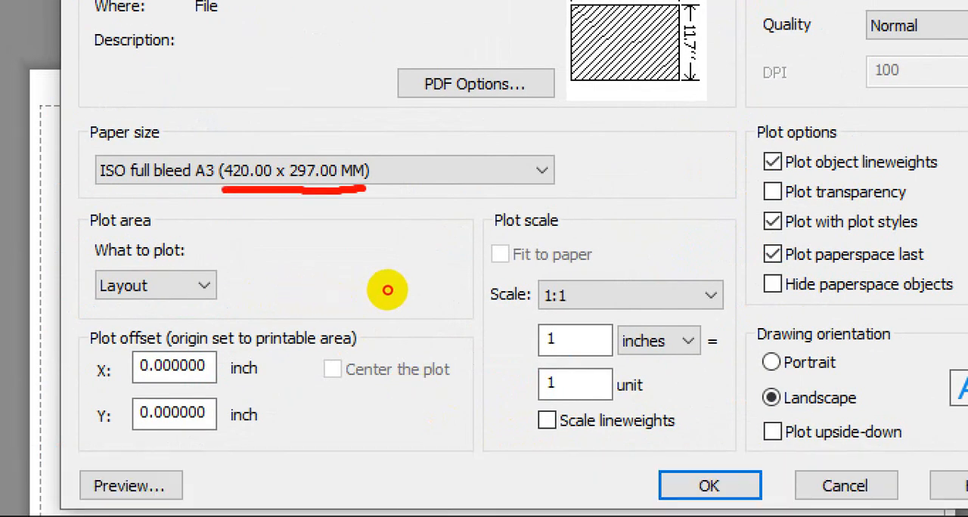
key("ctrl+1")
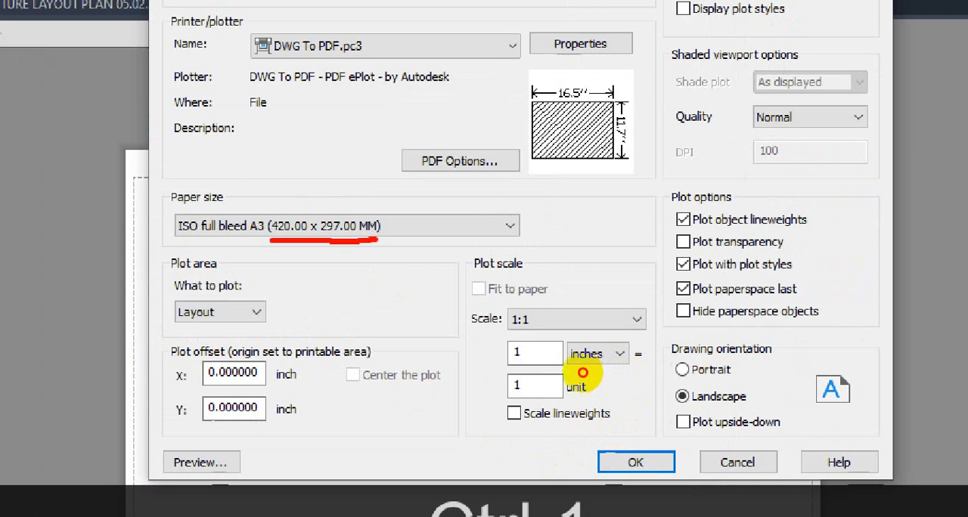
left_click_drag(667, 364, 760, 361)
left_click_drag(664, 408, 753, 407)
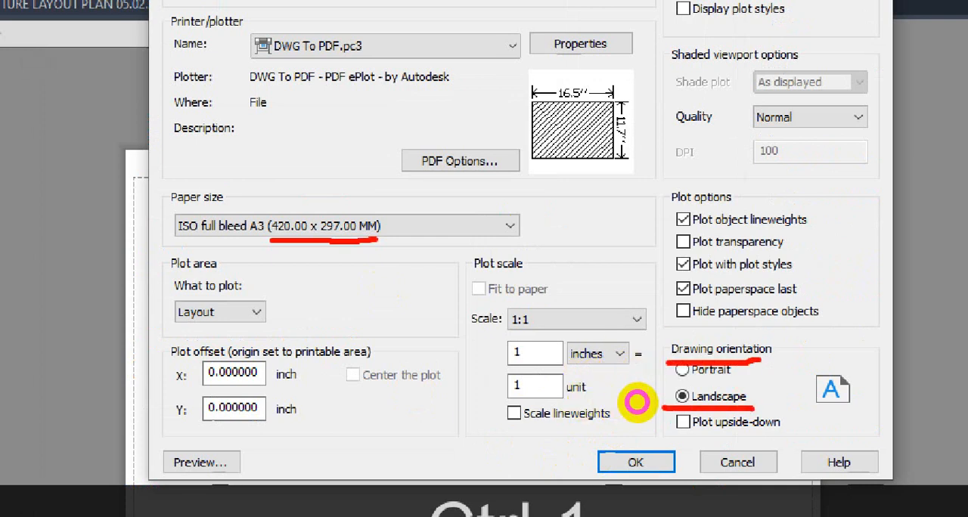
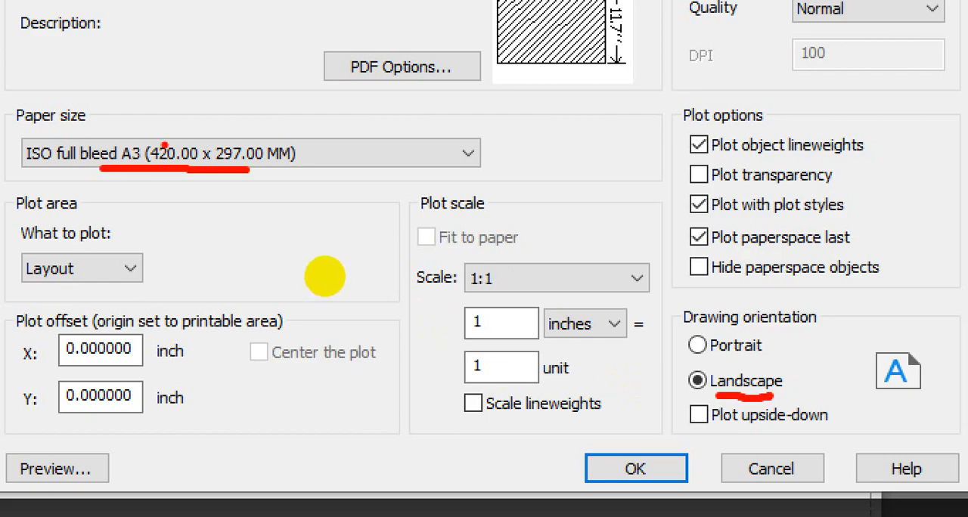
Step: Review the ISO full bleed A3 paper size with Landscape orientation, and accept Layout1's page setup and close the Page Setup Manager
right_click(325, 271)
mouse_move(160, 132)
left_mouse_down()
mouse_move(317, 112)
mouse_move(707, 392)
left_mouse_up()
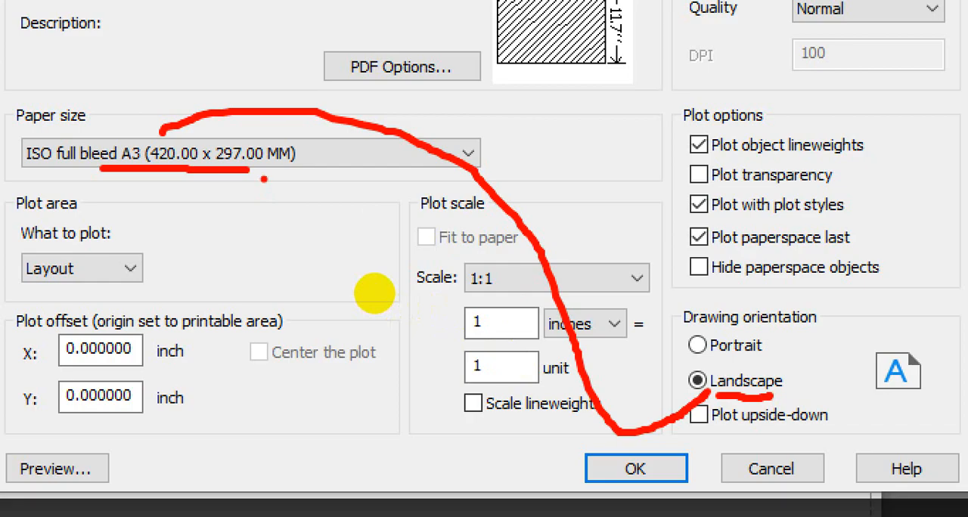
key("Escape")
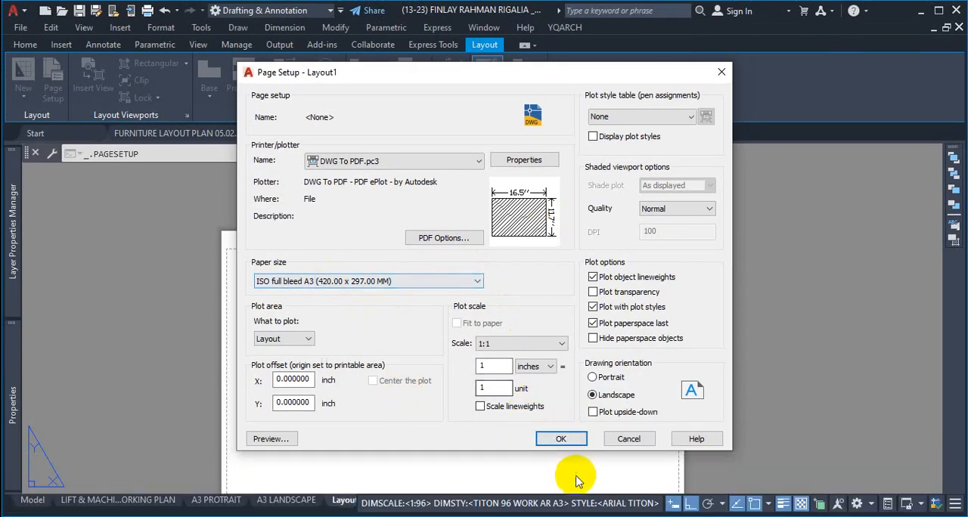
left_click(561, 440)
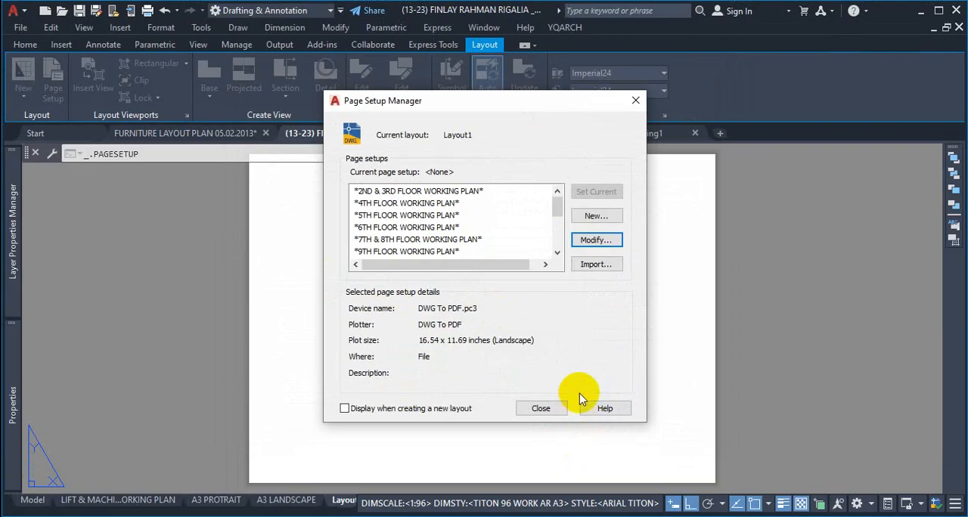
left_click(596, 240)
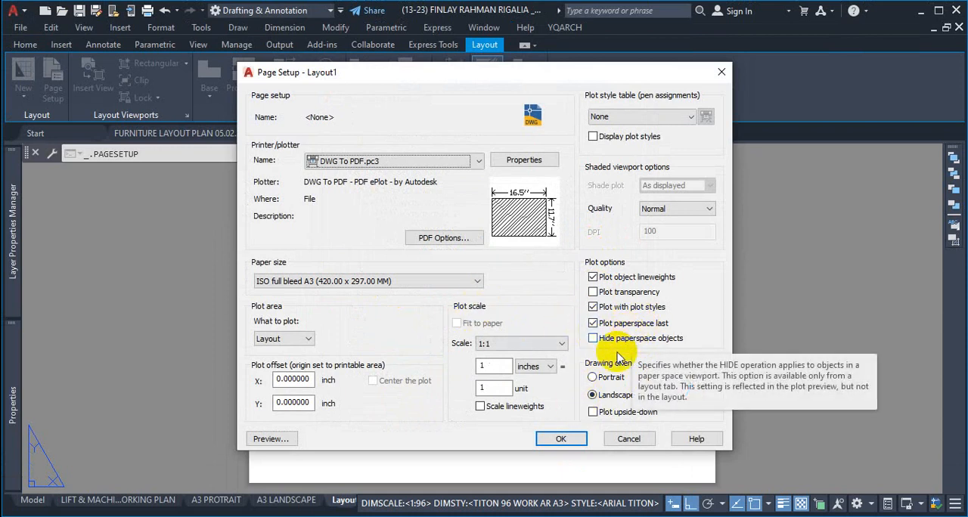
left_click(563, 438)
left_click(539, 406)
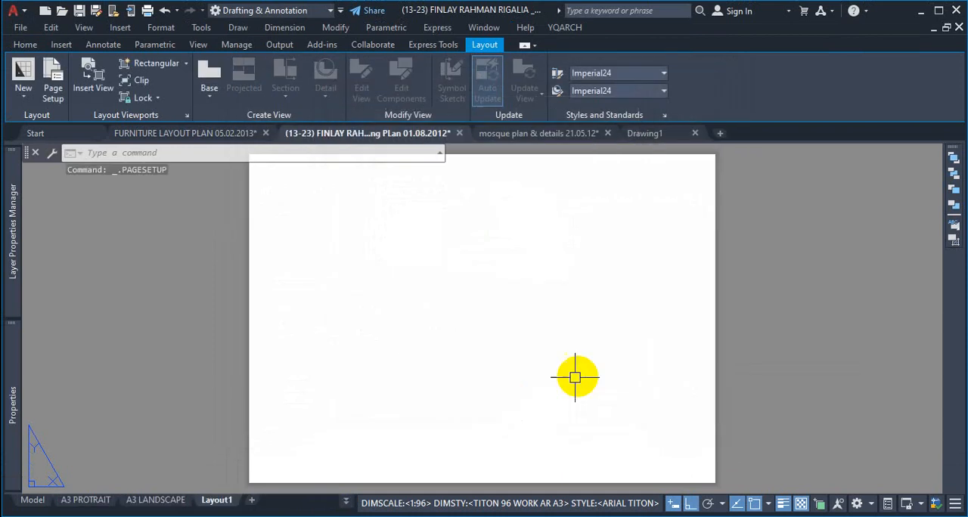
Step: Inspect the Layout1 sheet, and reopen its page setup to review the Plot object lineweights option
scroll(680, 235, "up", 4)
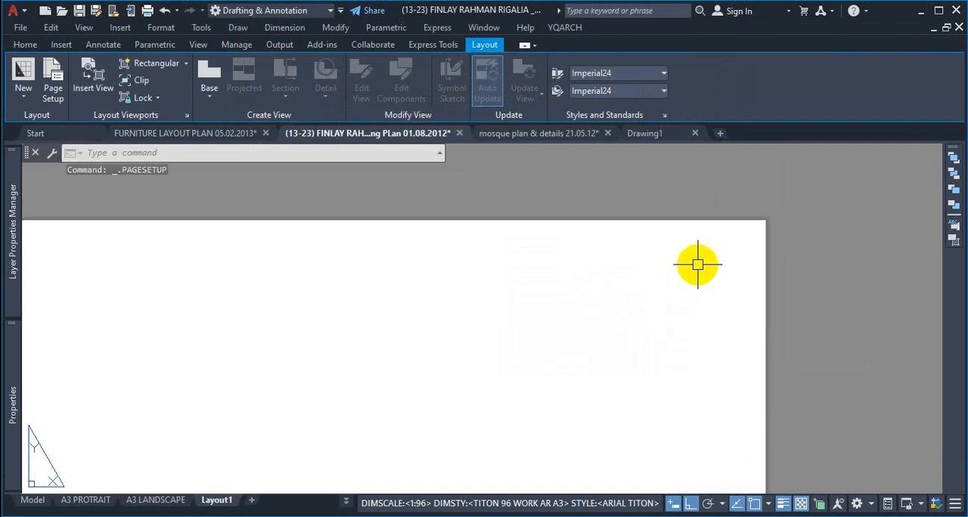
scroll(666, 229, "down", 5)
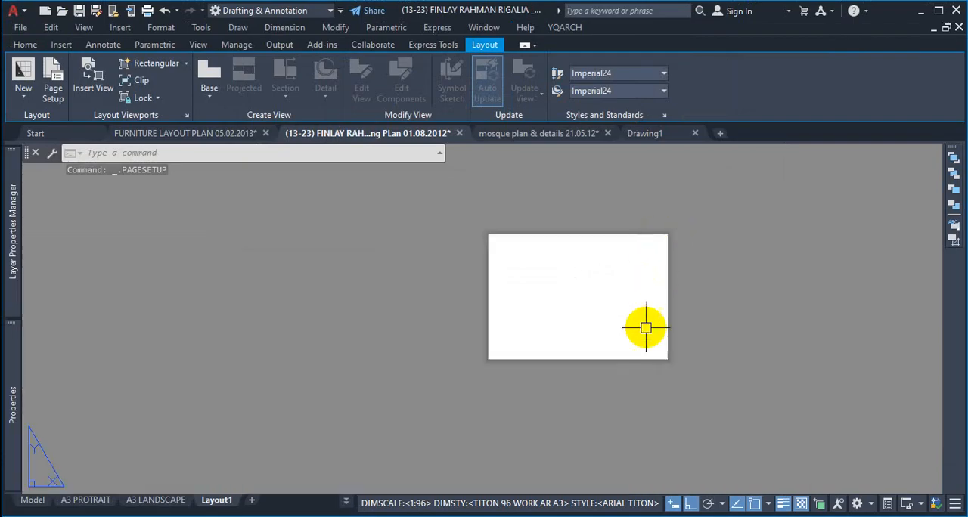
scroll(646, 328, "up", 2)
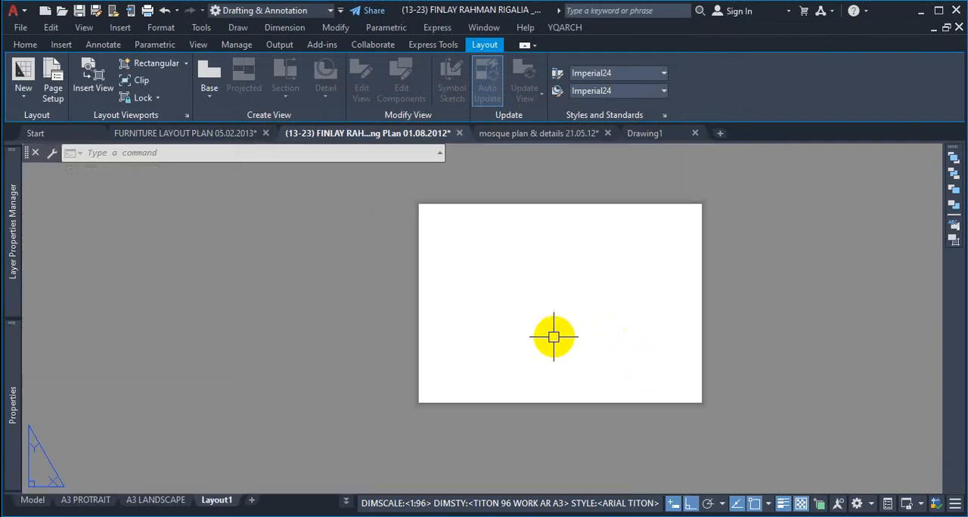
right_click(227, 504)
left_click(309, 397)
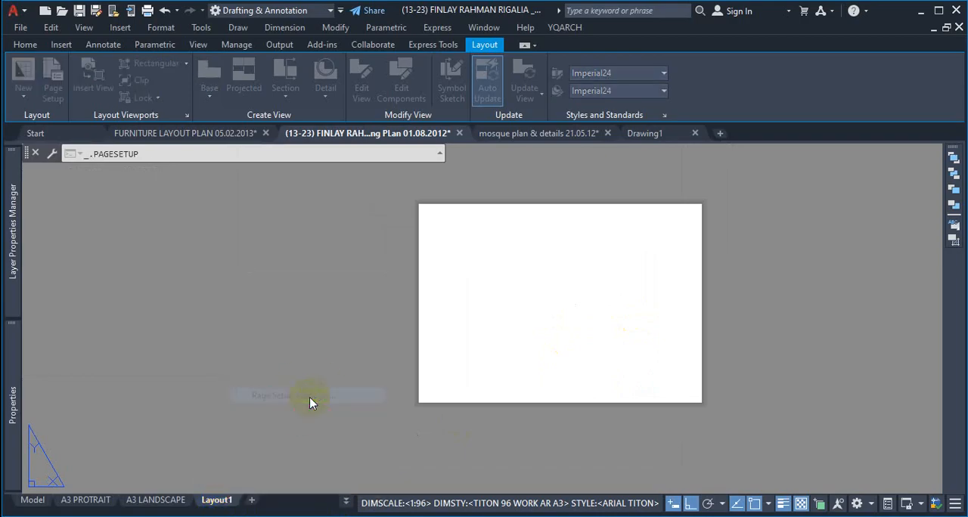
left_click_drag(555, 209, 560, 241)
left_click(597, 239)
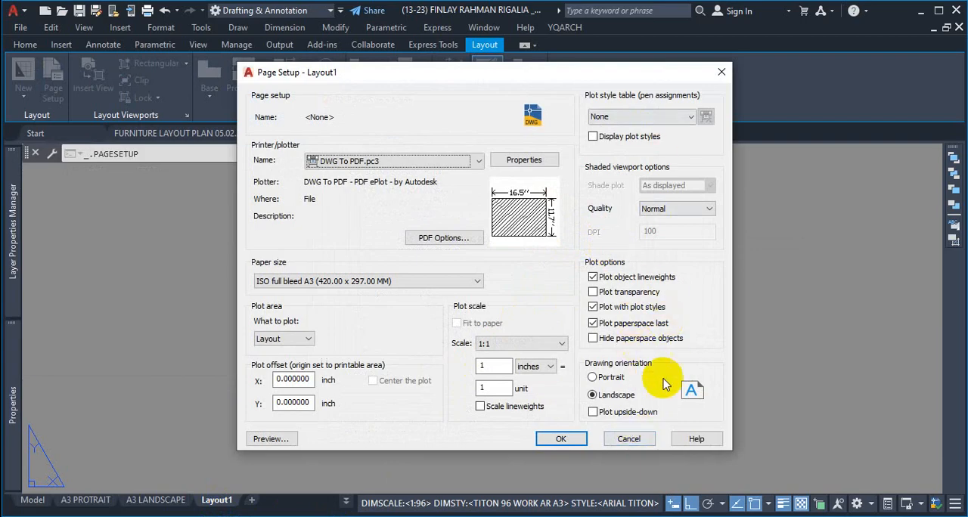
key("ctrl+1")
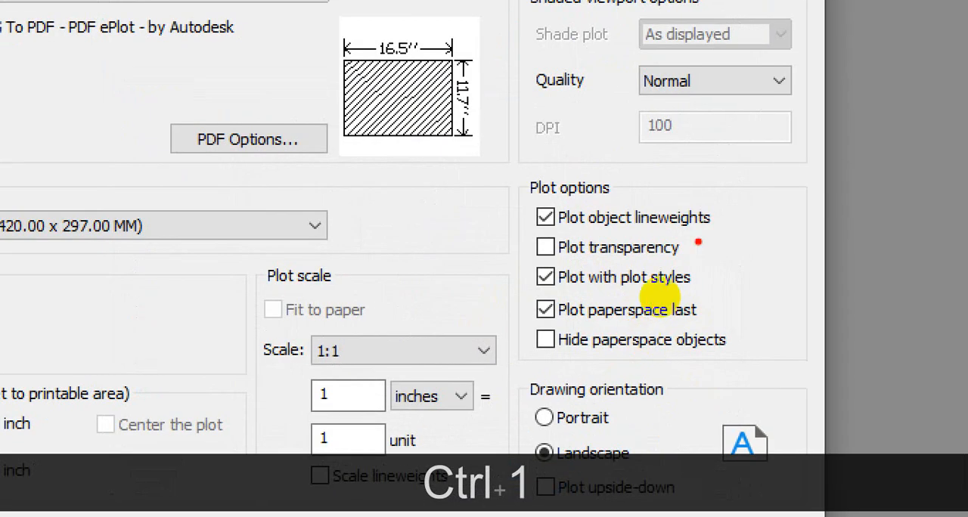
left_click_drag(589, 231, 643, 219)
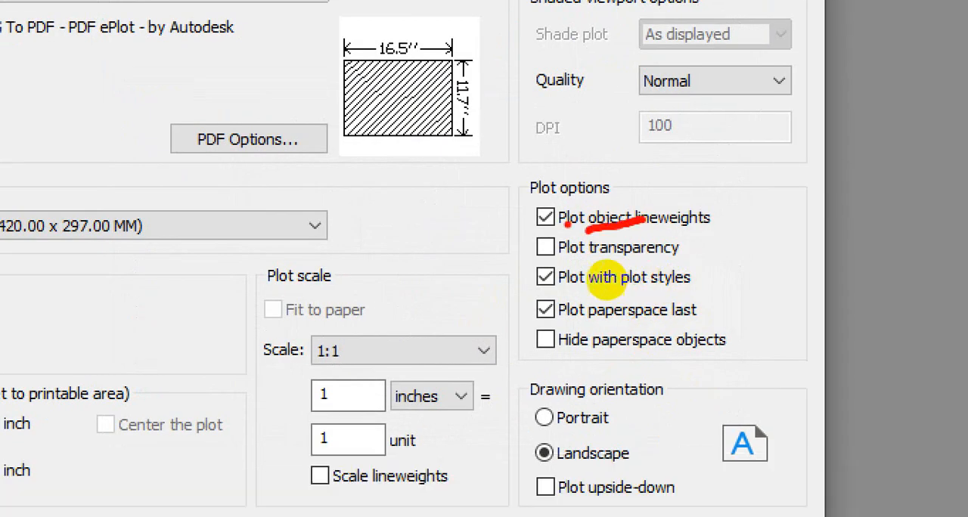
left_click_drag(528, 230, 576, 231)
left_click_drag(640, 231, 669, 230)
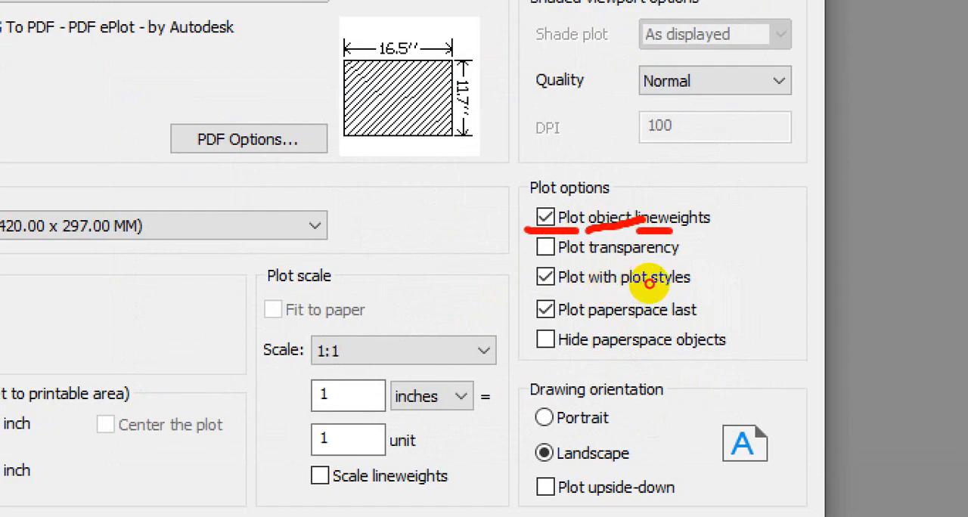
key("Escape")
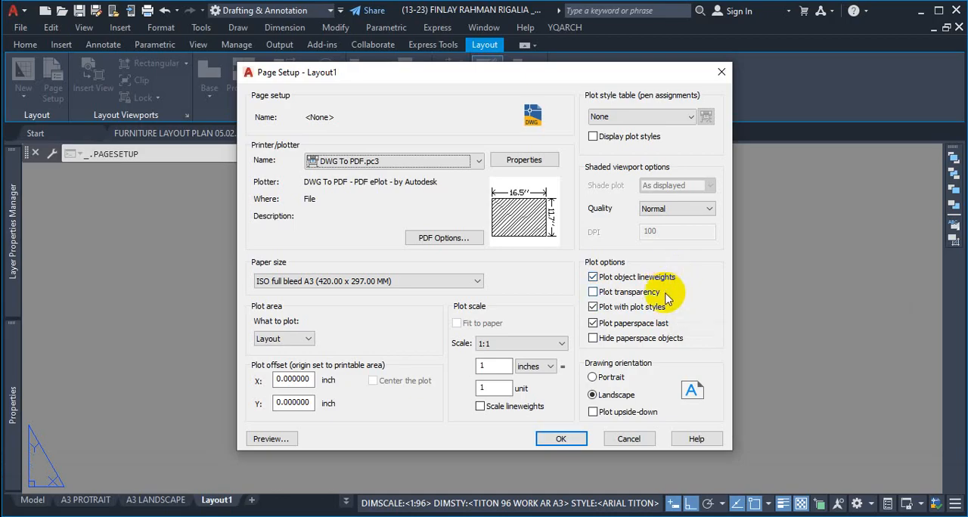
Step: Examine the Plot object lineweights and Plot transparency options in Layout1's page setup, and leave the page setup without changes
key("ctrl+1")
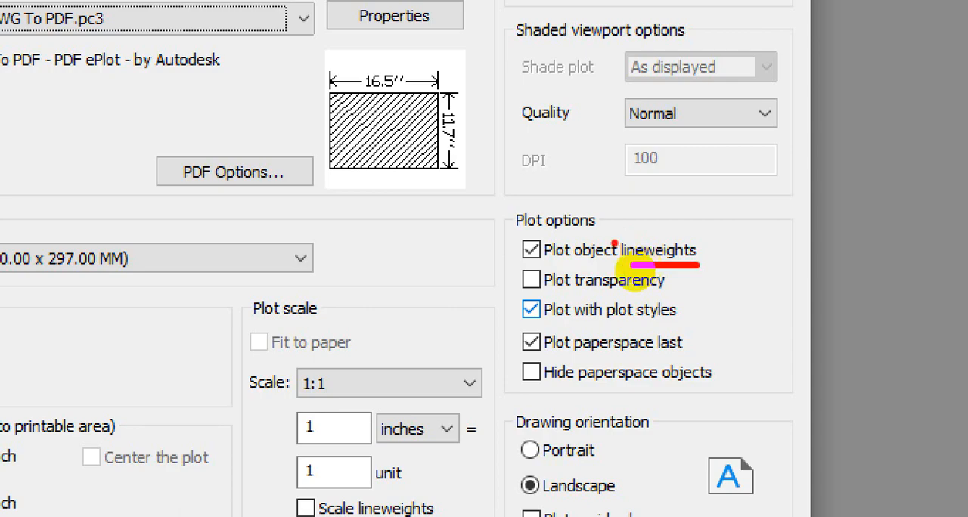
left_click_drag(514, 254, 559, 247)
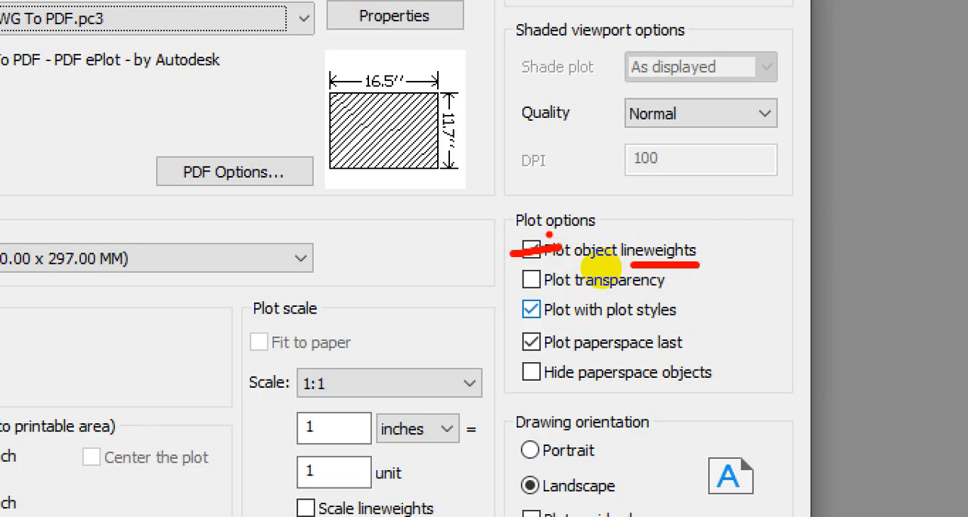
left_click_drag(532, 271, 649, 261)
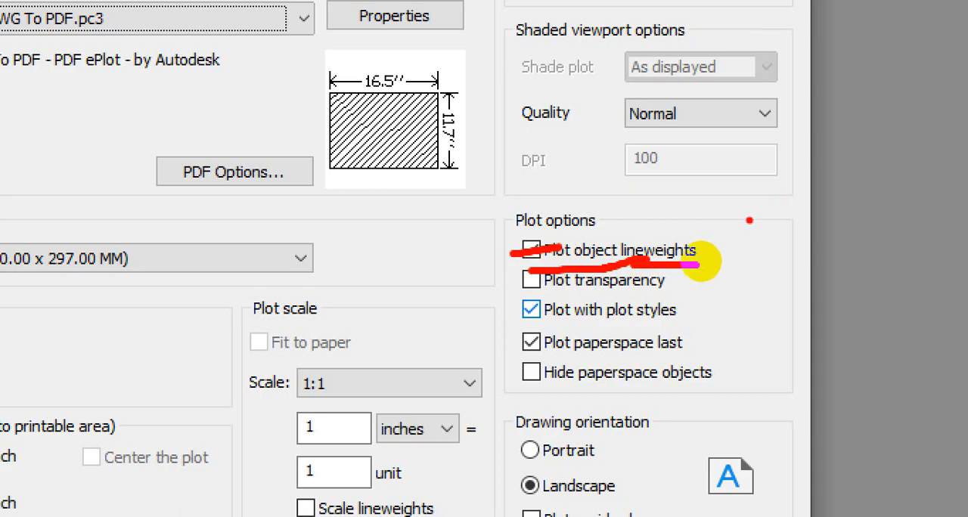
left_click_drag(558, 291, 642, 298)
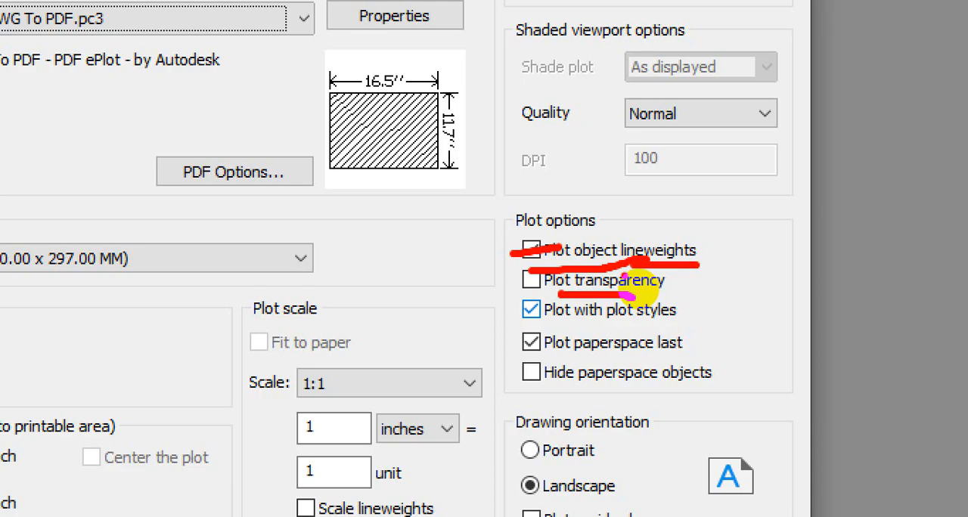
left_click_drag(524, 286, 555, 270)
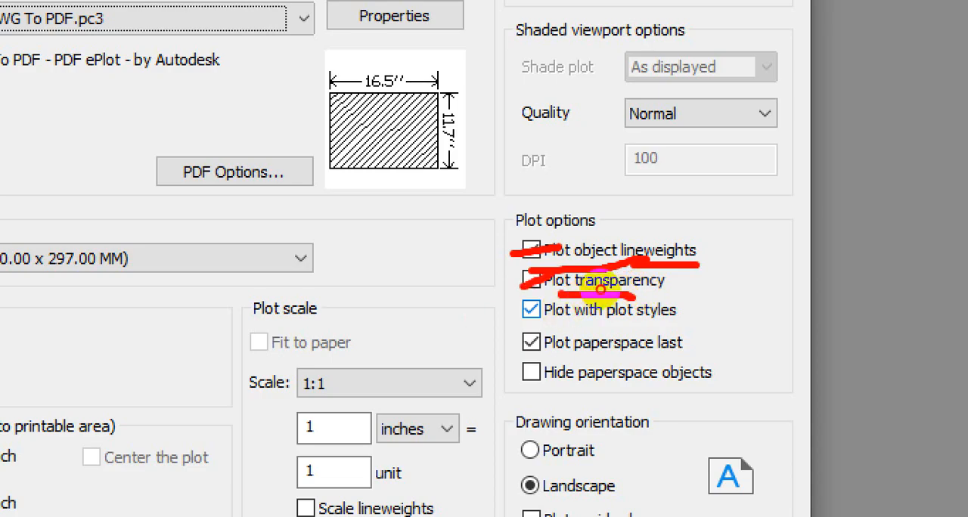
key("grave")
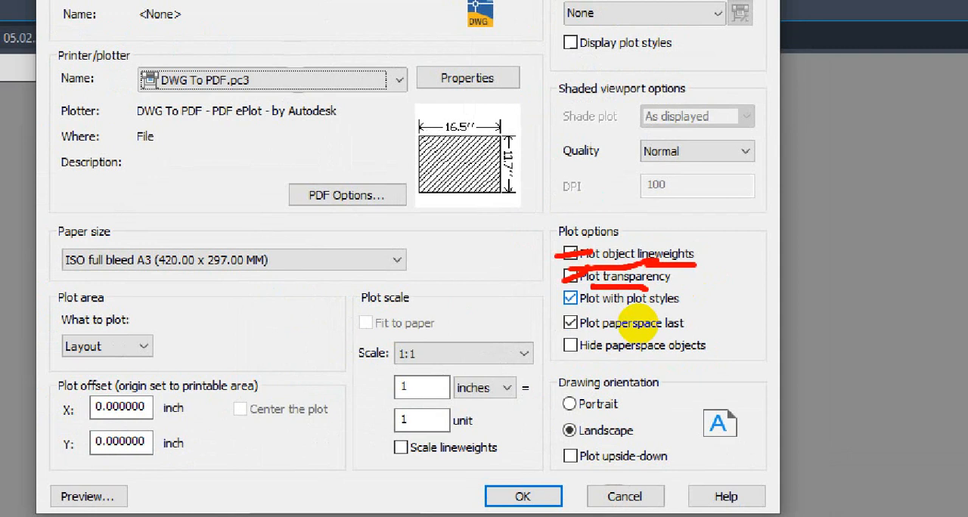
mouse_move(564, 282)
left_mouse_down()
mouse_move(595, 268)
mouse_move(579, 274)
left_mouse_up()
key("Escape")
key("Escape")
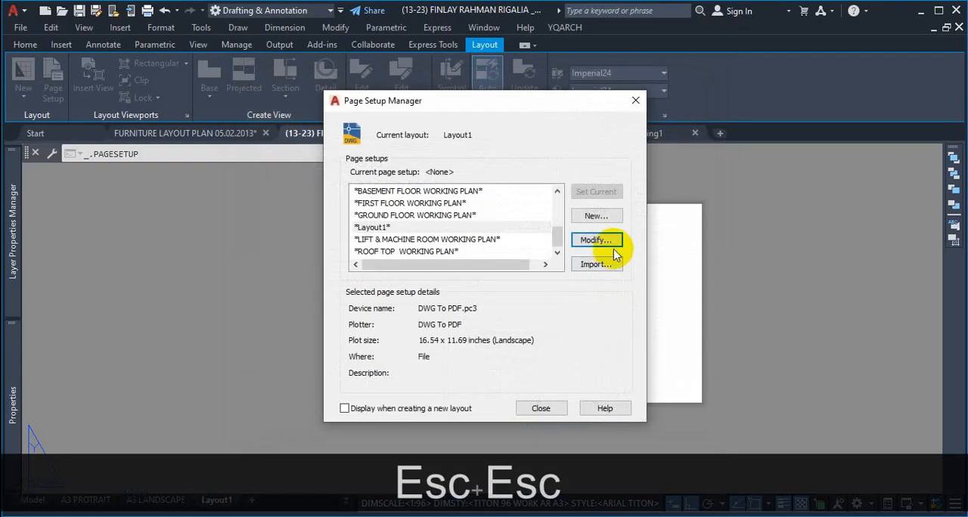
Step: Enable Plot transparency alongside Plot object lineweights in Layout1's page setup, and accept it and close the Page Setup Manager
left_click(614, 243)
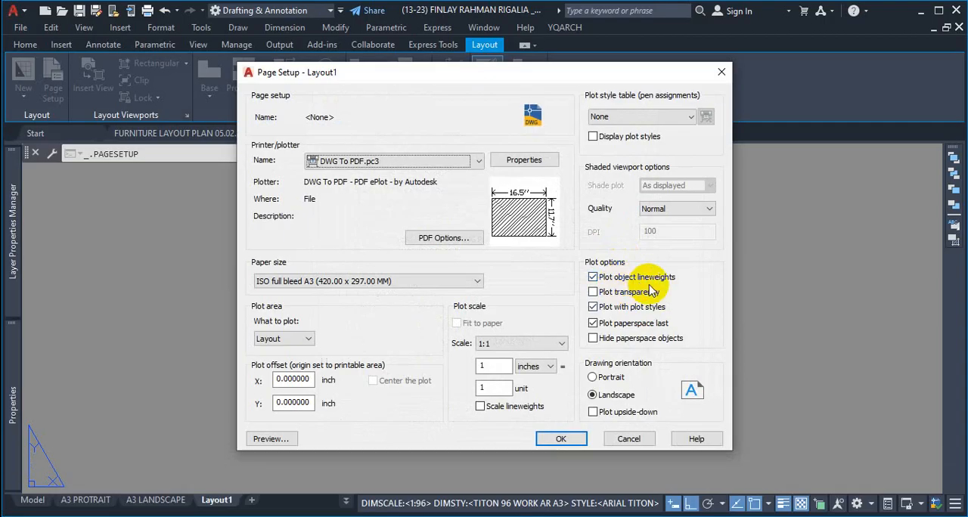
left_click(594, 292)
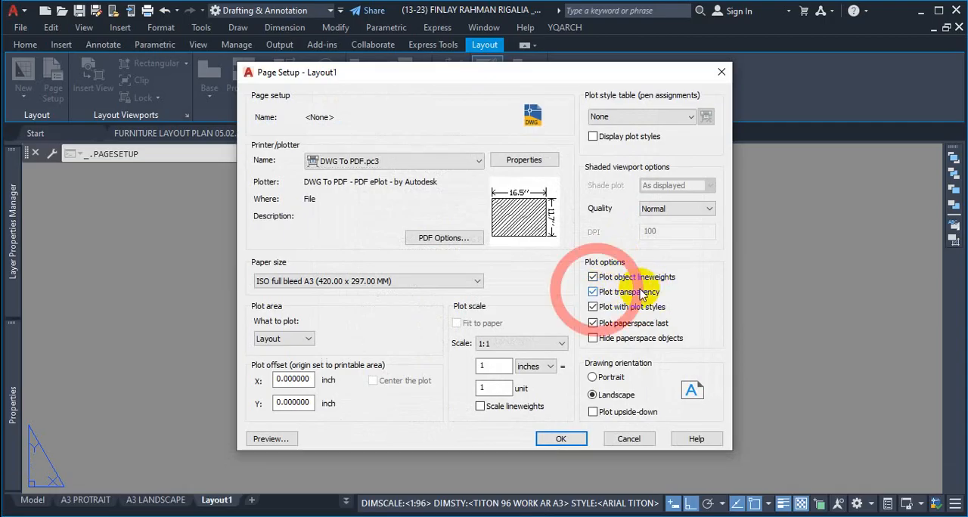
key("ctrl+1")
left_click(628, 283)
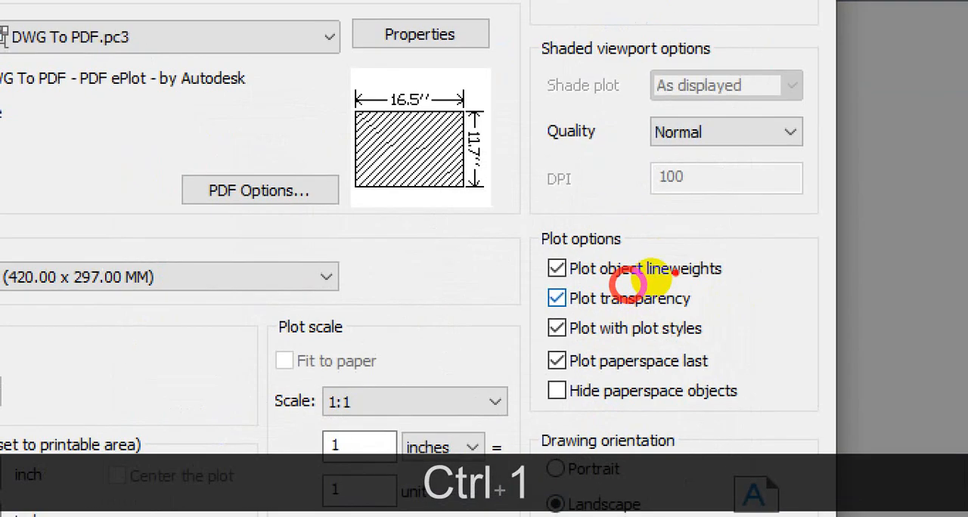
left_click_drag(633, 283, 671, 285)
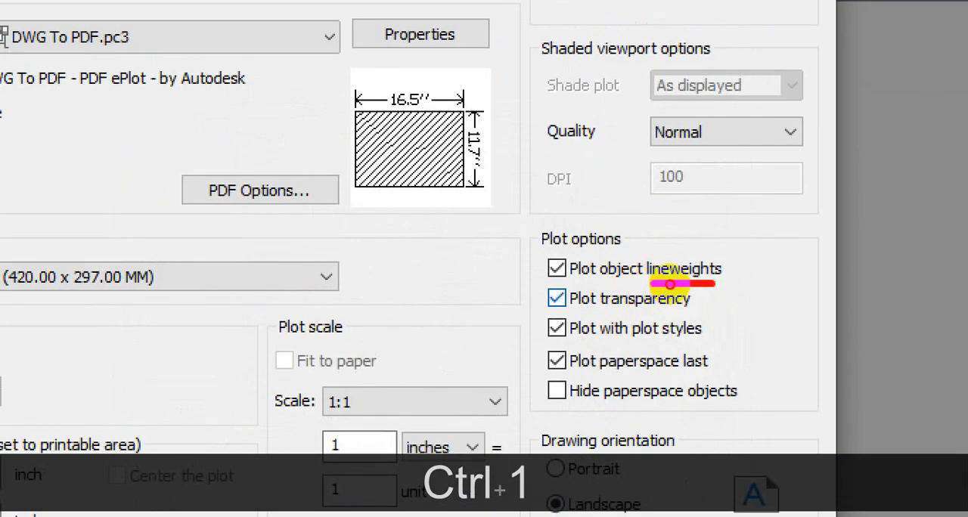
mouse_move(595, 266)
left_mouse_down()
mouse_move(602, 250)
mouse_move(590, 252)
left_mouse_up()
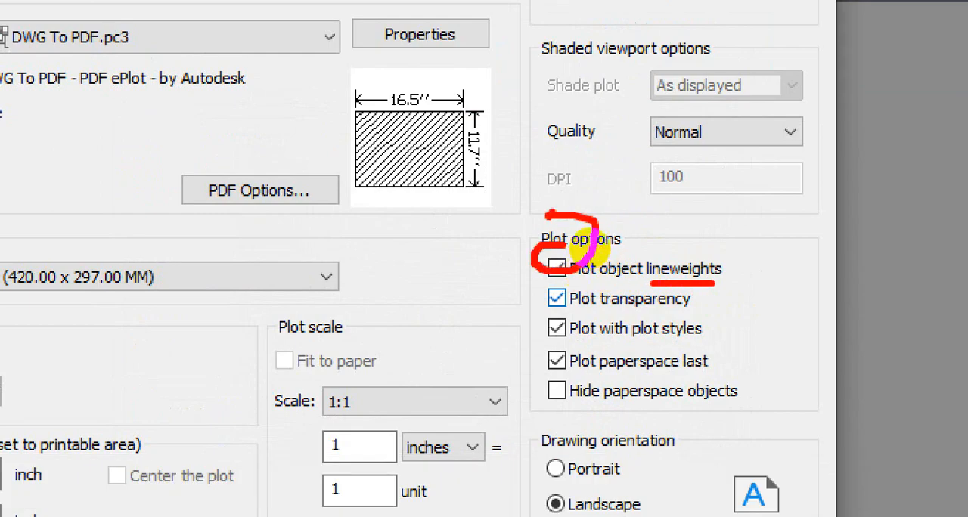
key("Escape")
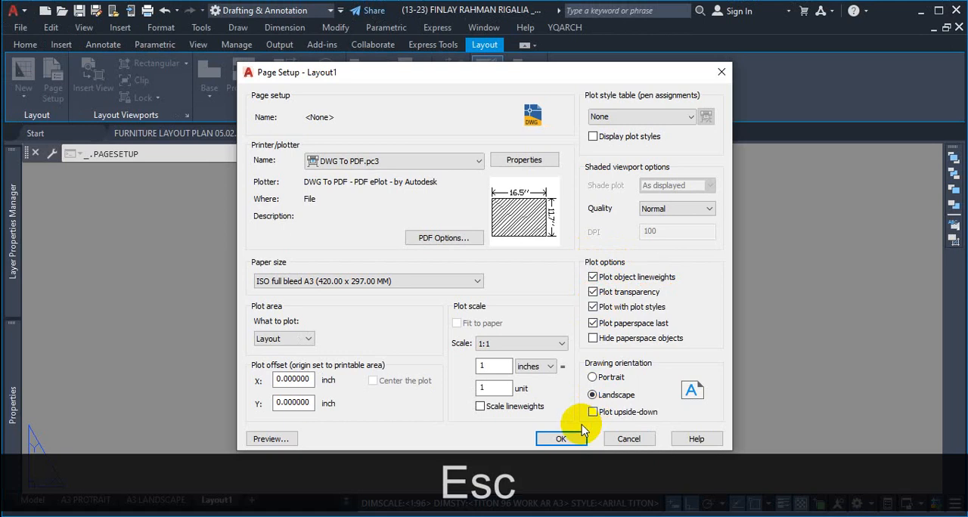
left_click(560, 437)
left_click(552, 409)
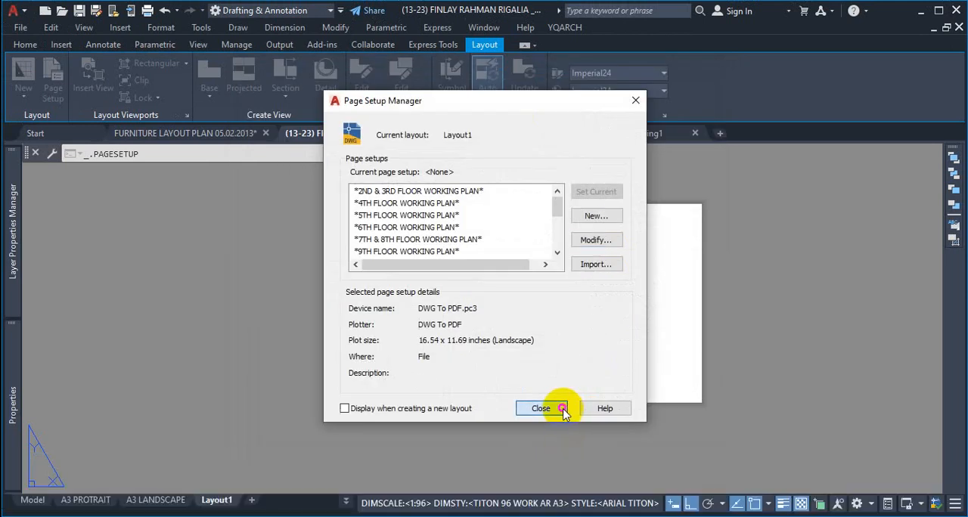
Step: Switch to model space and widen the Layer Properties Manager to examine the layers' lineweights and transparency against the floor plans
left_click(39, 502)
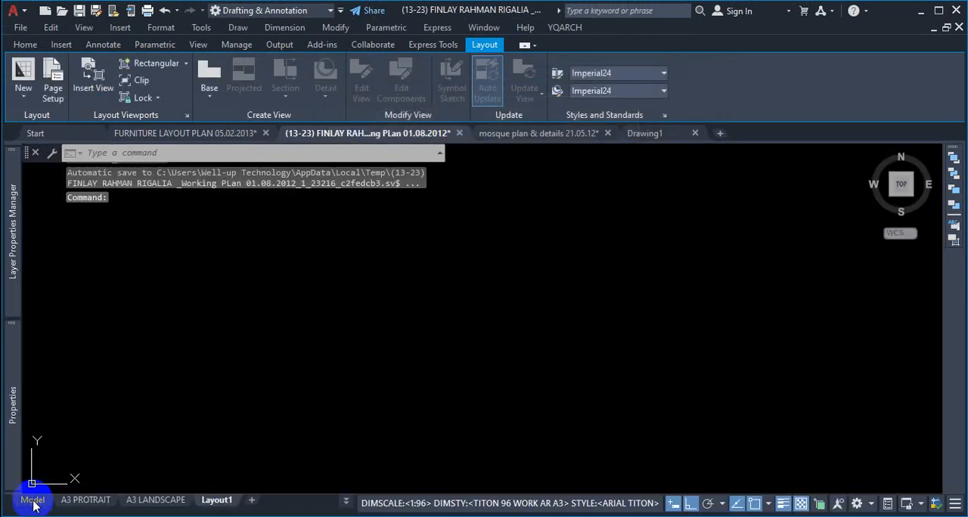
scroll(467, 405, "down", 2)
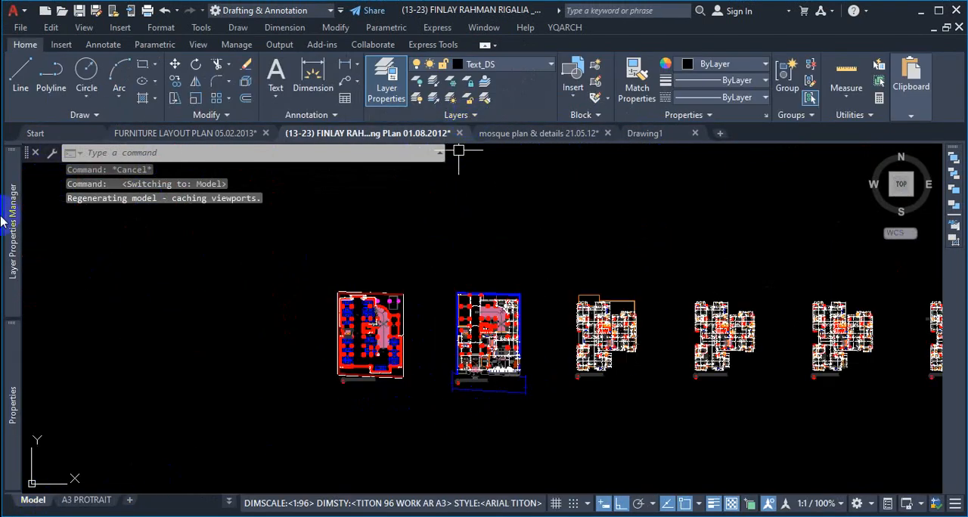
mouse_move(10, 251)
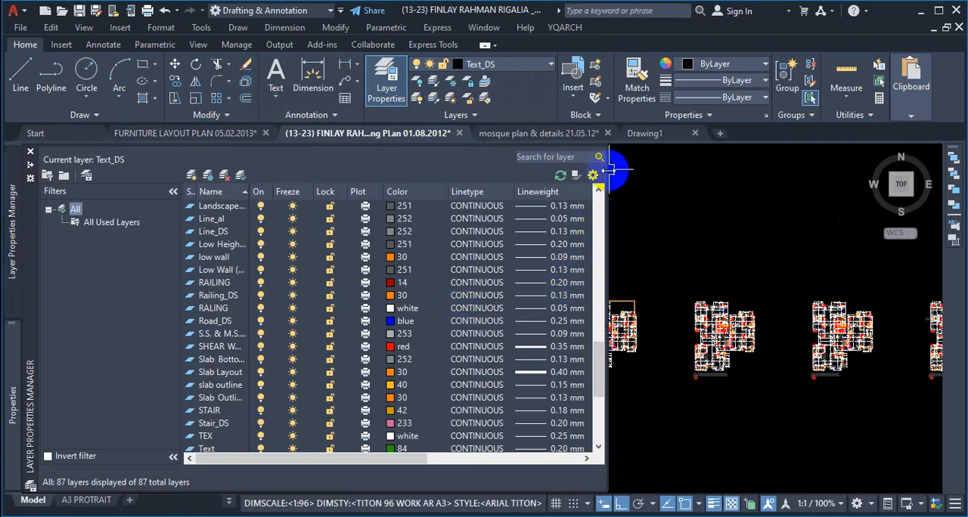
left_click_drag(610, 168, 742, 170)
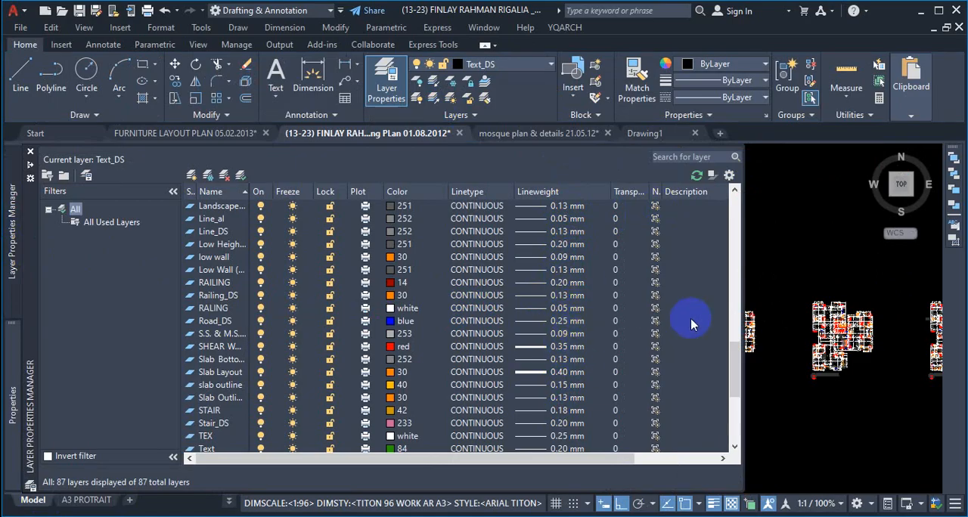
scroll(599, 280, "up", 4)
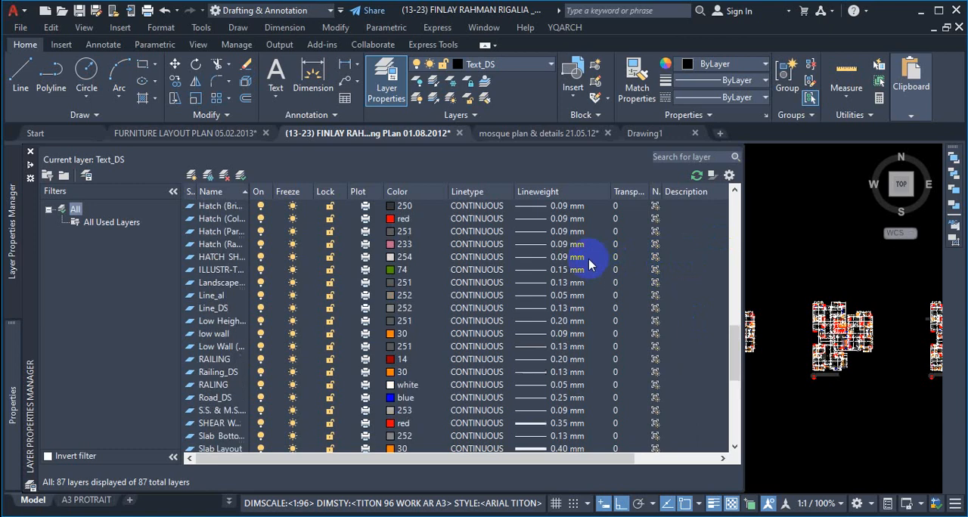
scroll(597, 284, "up", 4)
scroll(582, 295, "down", 2)
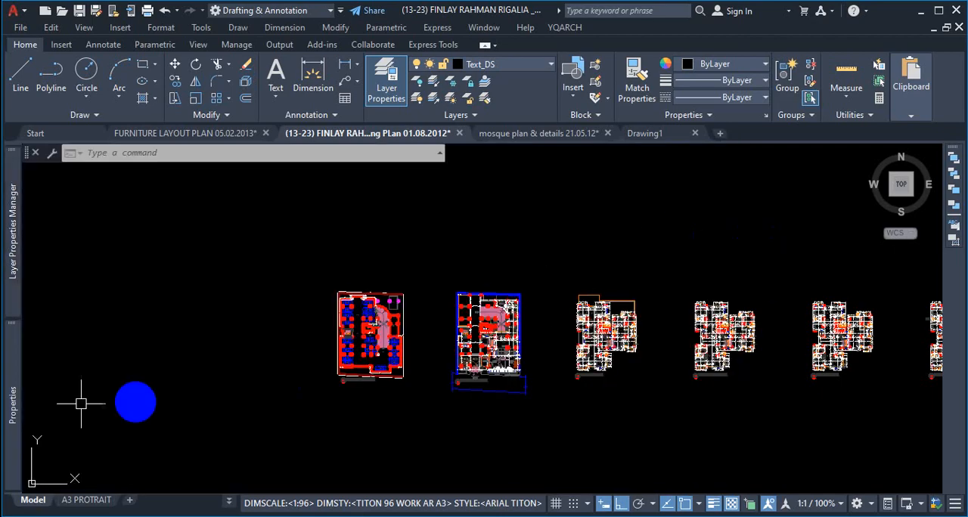
mouse_move(10, 298)
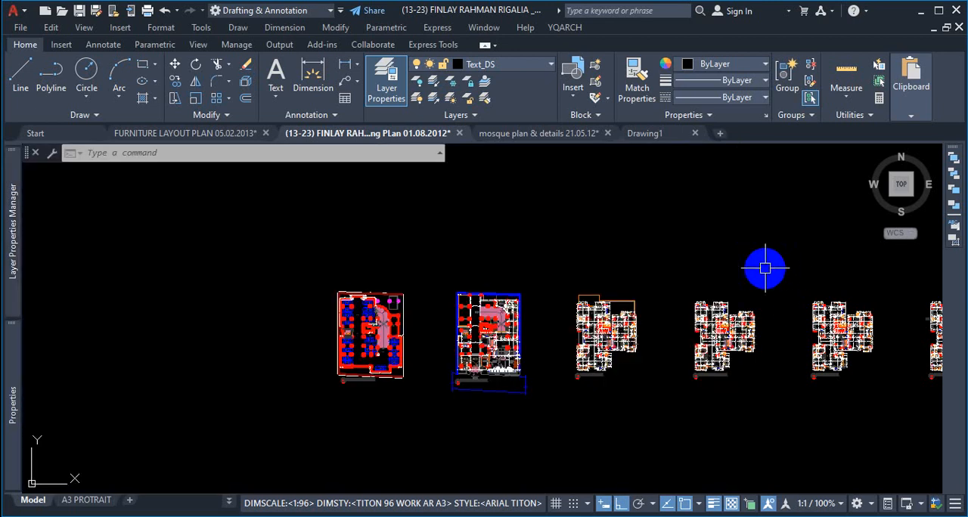
scroll(439, 336, "up", 10)
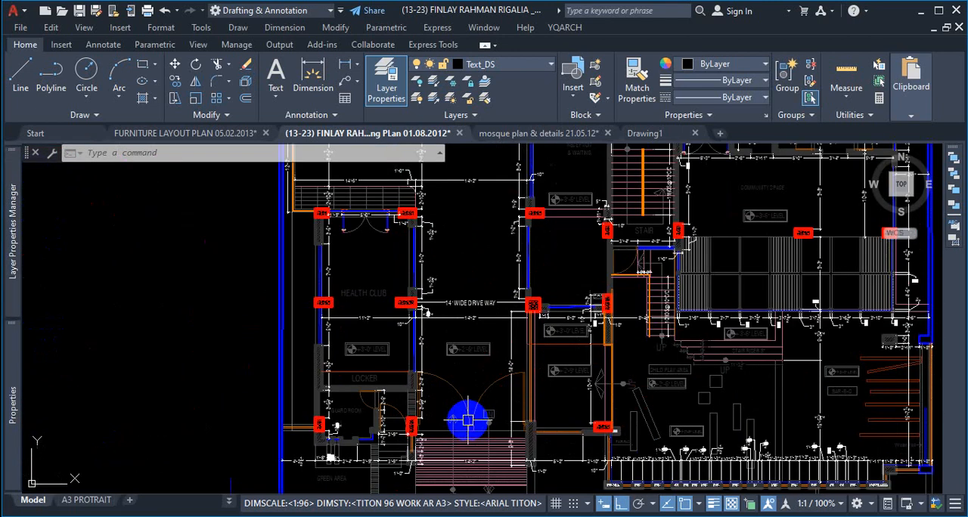
Step: Compare the basement shear walls and columns with the lineweight display off and on
scroll(467, 420, "down", 6)
scroll(335, 328, "up", 4)
scroll(424, 342, "down", 2)
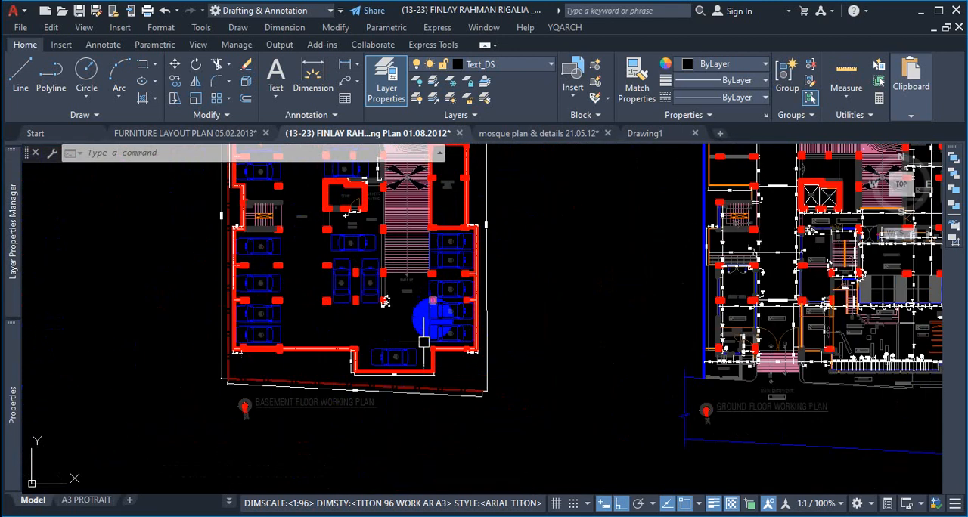
scroll(348, 344, "up", 8)
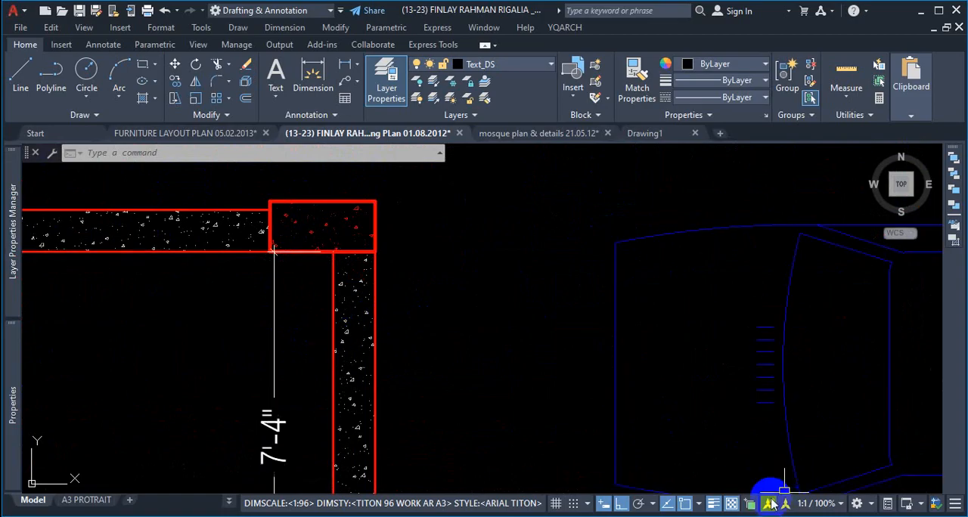
left_click(713, 502)
scroll(637, 352, "down", 3)
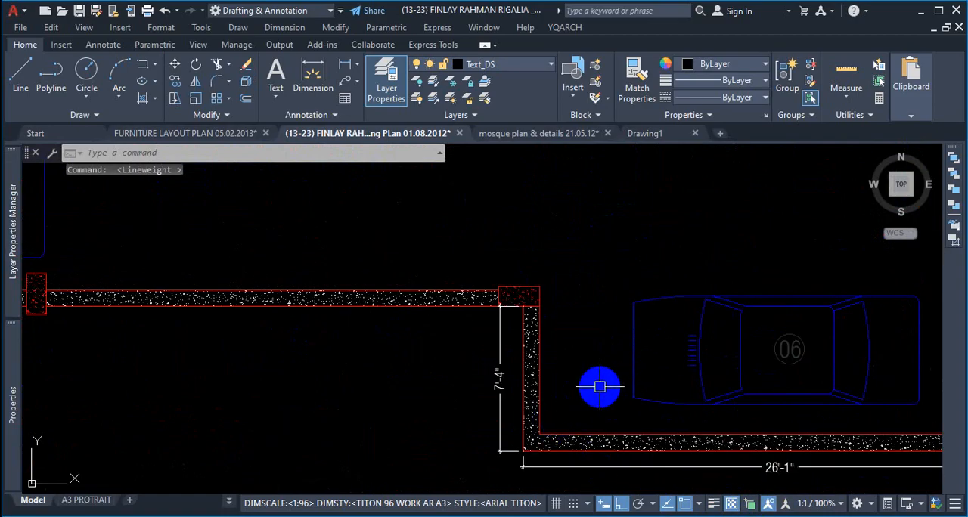
left_click(713, 504)
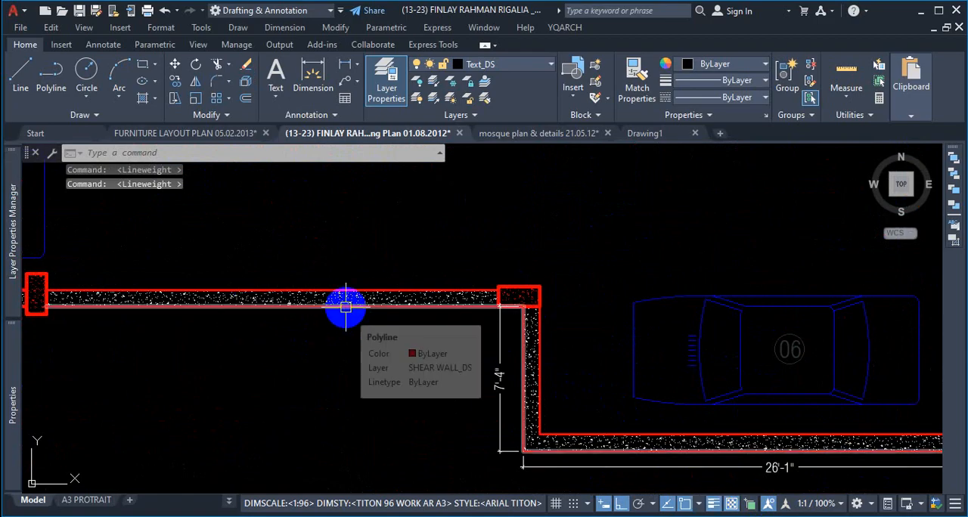
Step: Examine how lineweights display on the basement walls and on the ground floor's columns, lift core and lobby
scroll(363, 333, "down", 2)
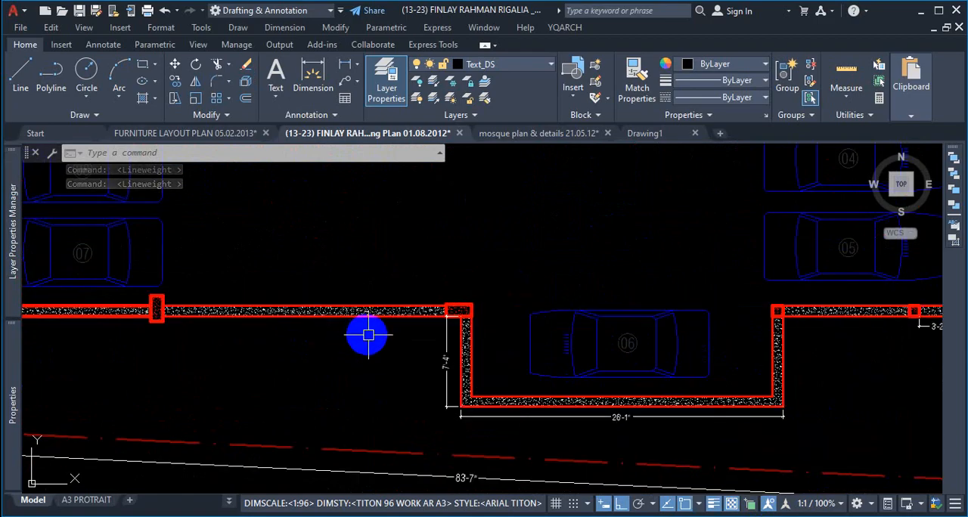
scroll(365, 333, "down", 5)
scroll(605, 317, "down", 2)
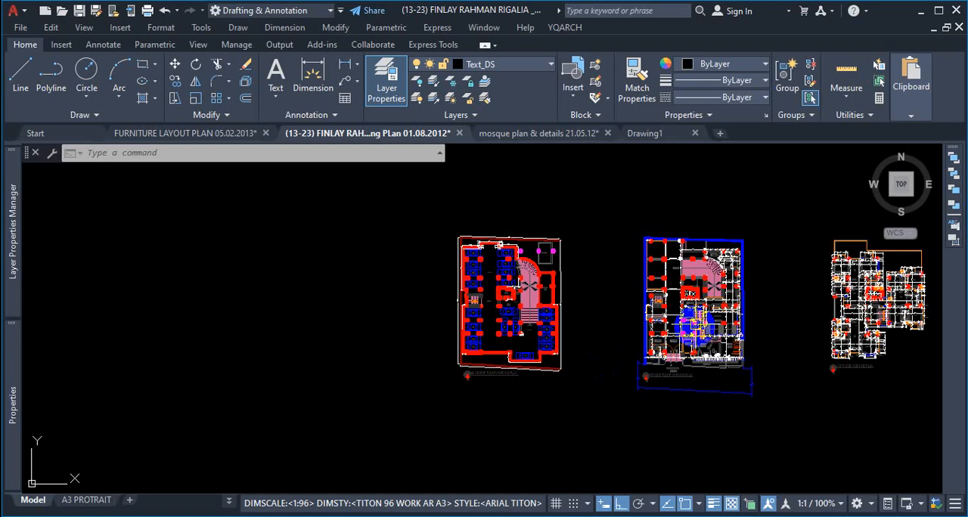
scroll(688, 275, "up", 8)
scroll(627, 370, "up", 2)
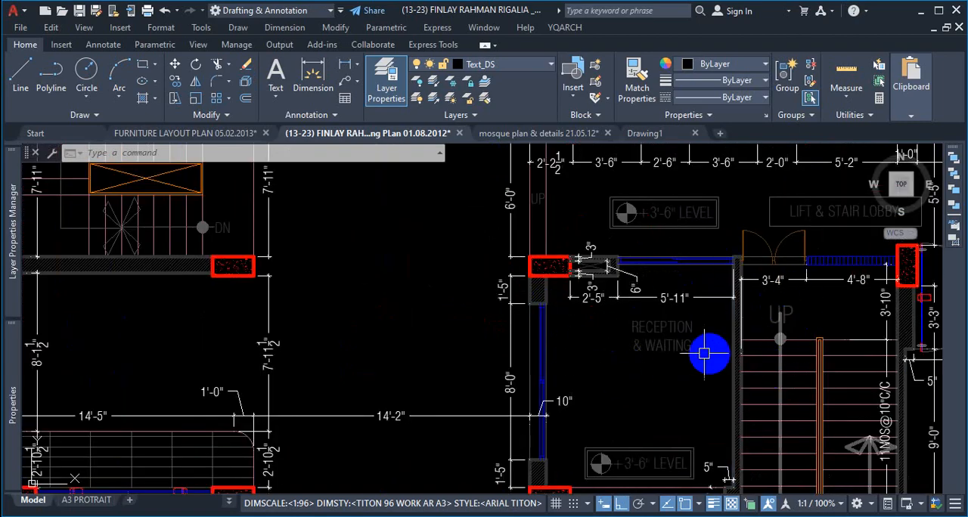
scroll(703, 356, "down", 3)
scroll(745, 317, "up", 5)
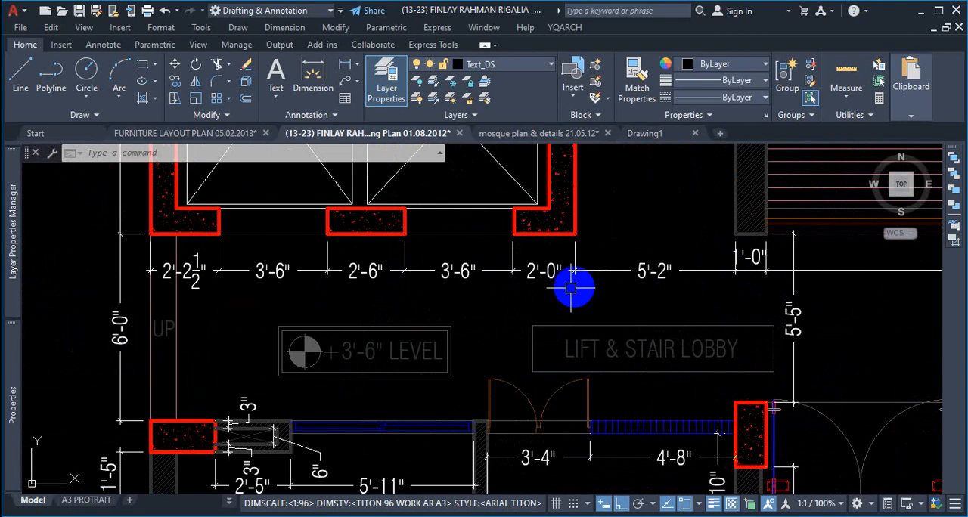
scroll(620, 272, "down", 4)
scroll(620, 273, "down", 5)
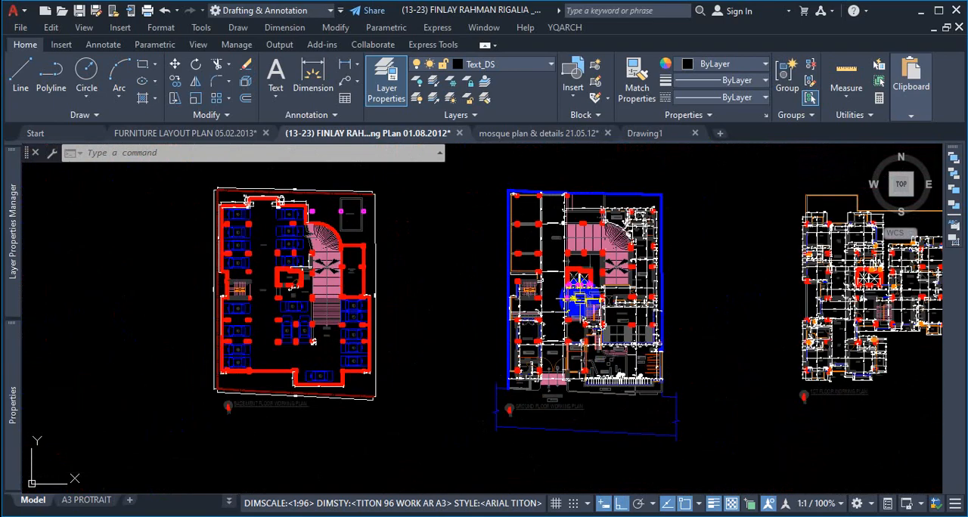
Step: Turn off the lineweight display while checking a door frame in the first floor plan
scroll(822, 266, "up", 8)
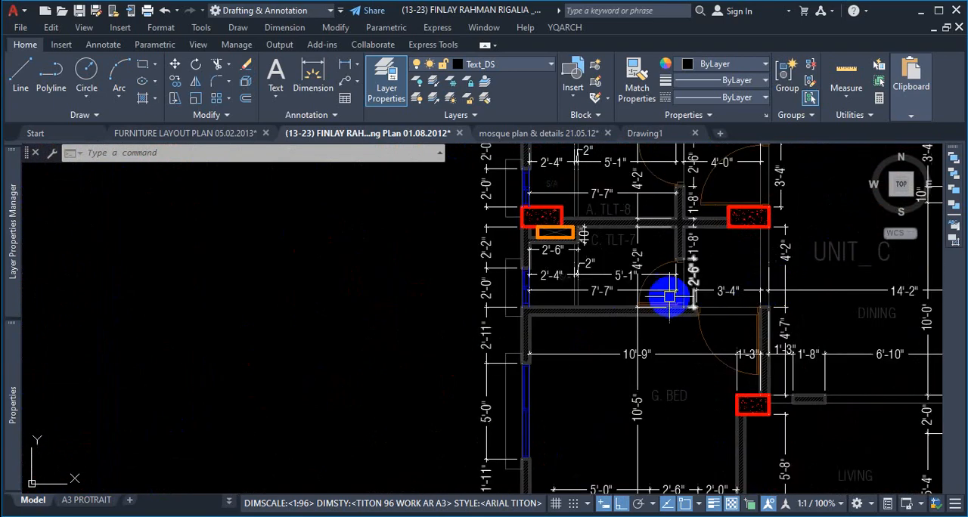
scroll(766, 318, "up", 7)
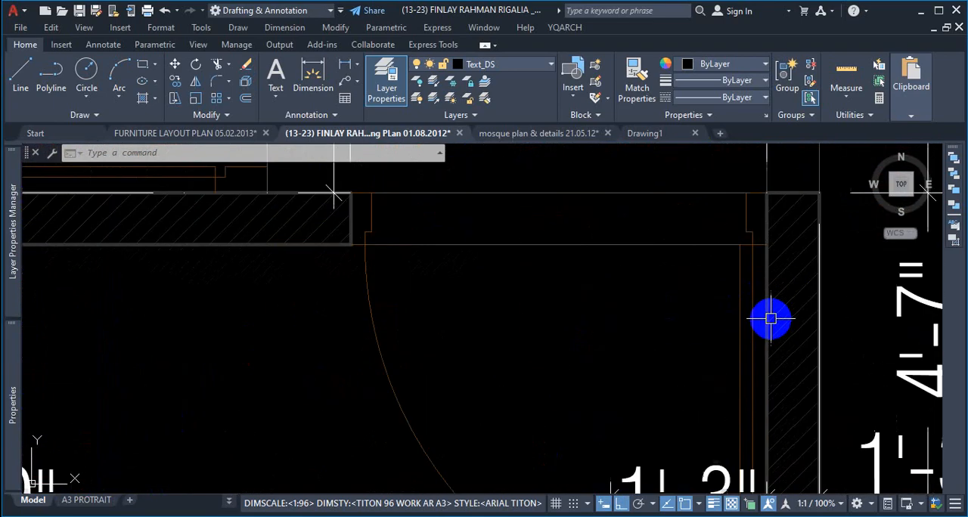
left_click(713, 504)
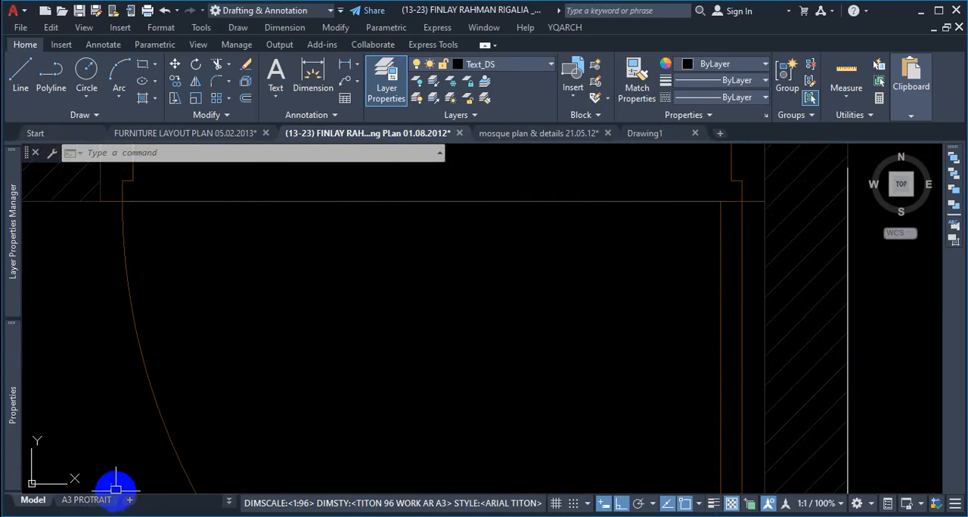
Step: Switch to Layout1 and open its page setup for modification
left_click(230, 500)
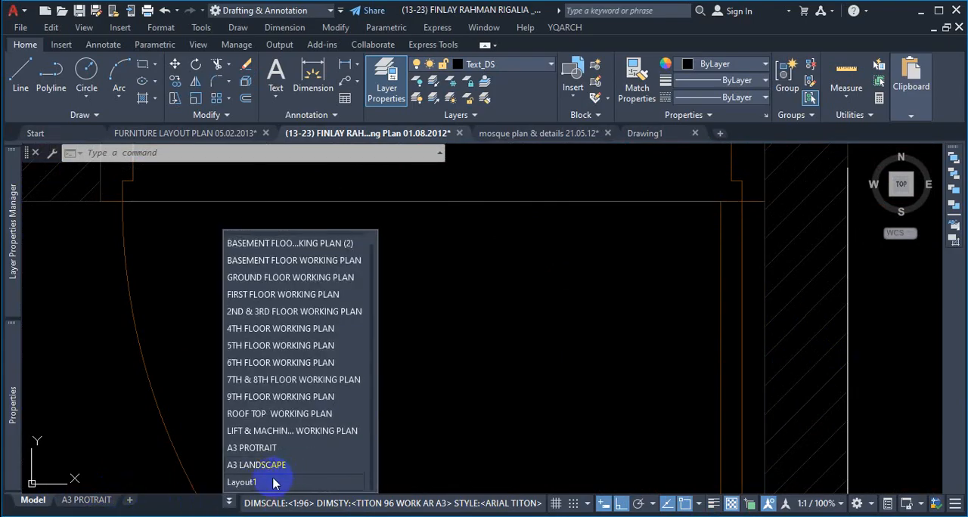
left_click(274, 484)
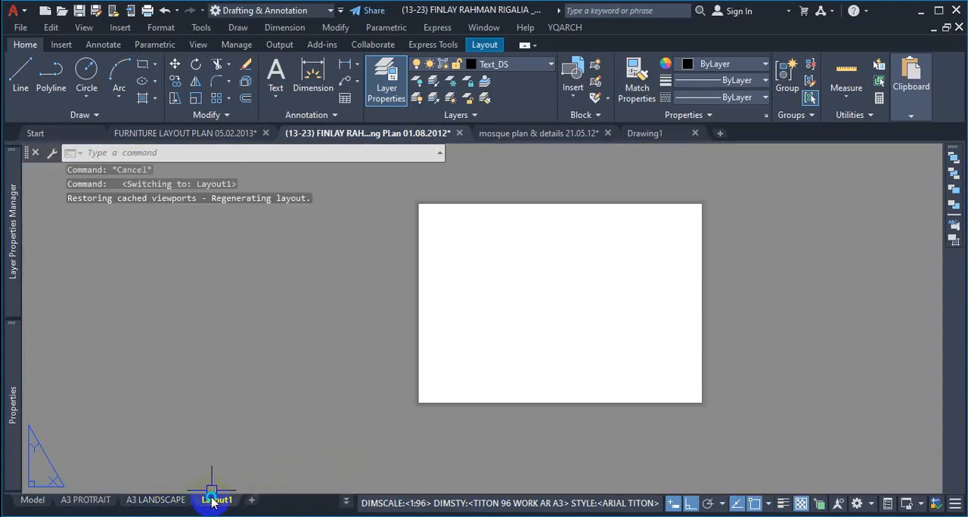
right_click(211, 499)
left_click(259, 392)
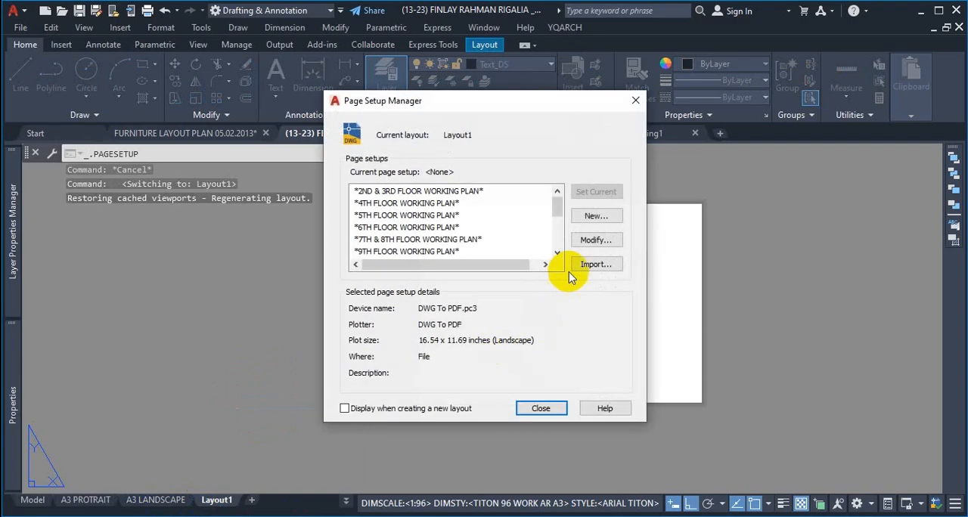
left_click(590, 240)
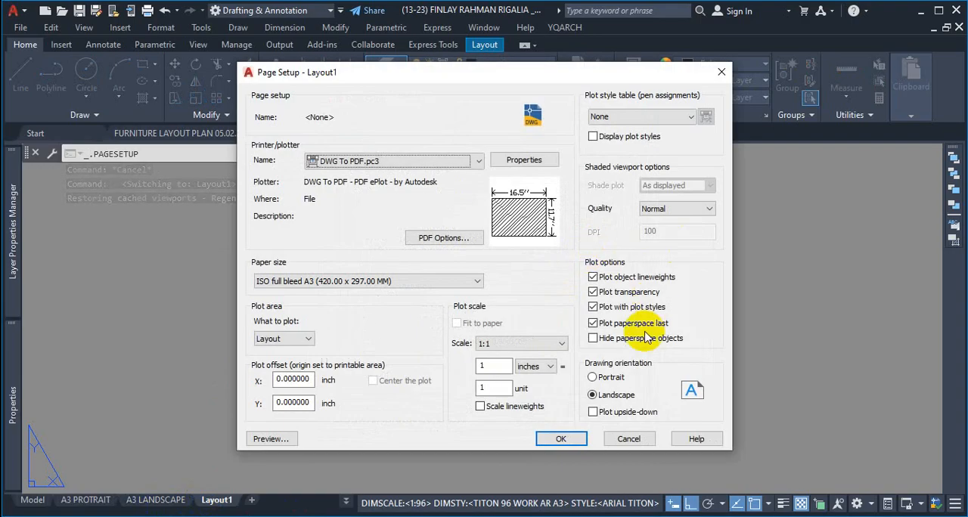
Step: Examine the Plot with plot styles option together with the lineweight and transparency plot options
key("ctrl+1")
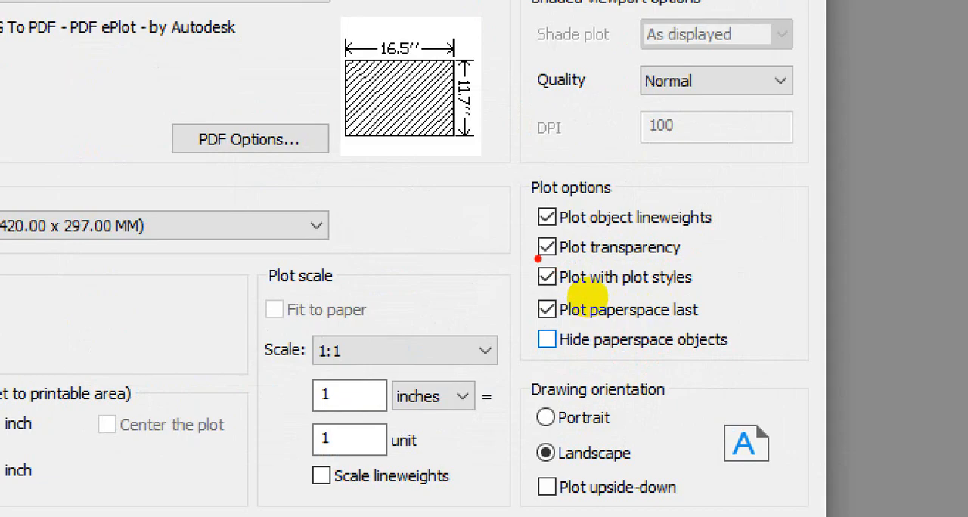
mouse_move(536, 257)
left_mouse_down()
mouse_move(527, 293)
mouse_move(703, 291)
mouse_move(533, 289)
left_mouse_up()
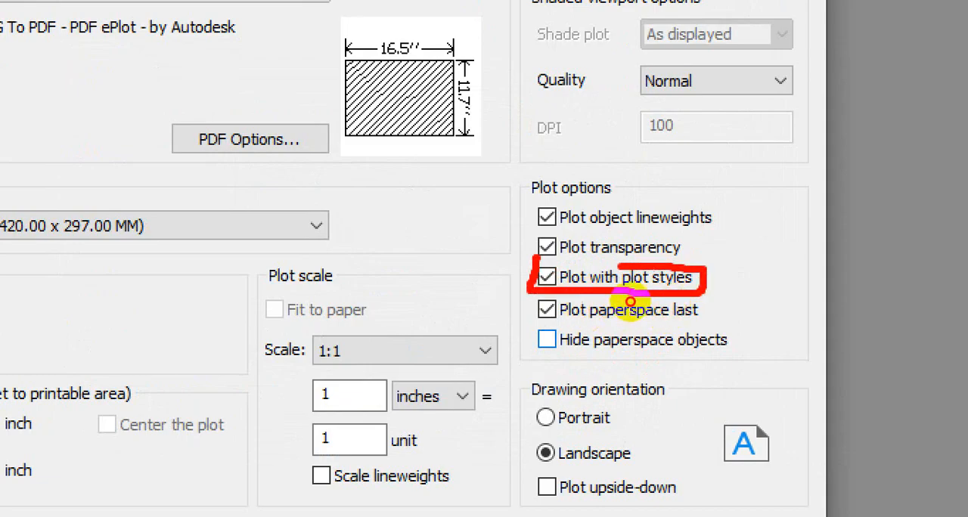
mouse_move(670, 355)
left_mouse_down()
mouse_move(664, 371)
mouse_move(658, 267)
left_mouse_up()
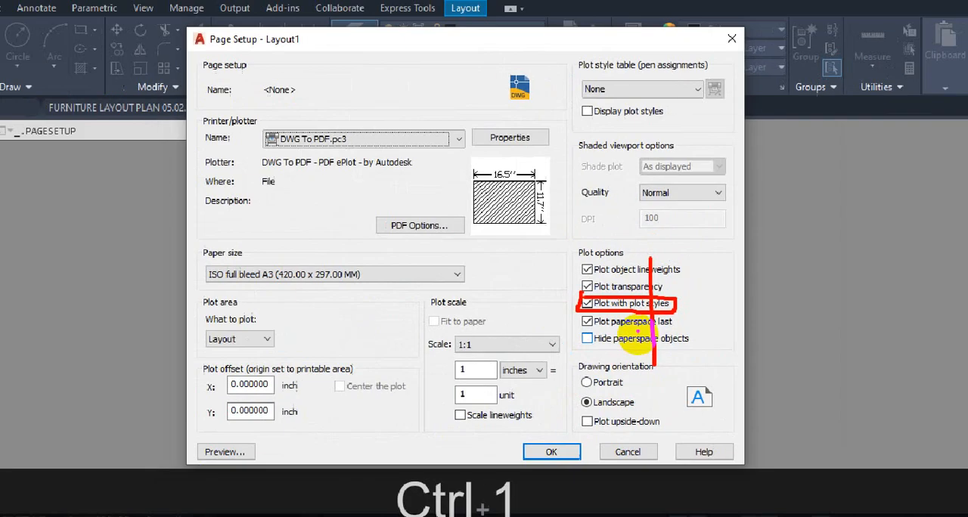
left_click_drag(534, 207, 527, 298)
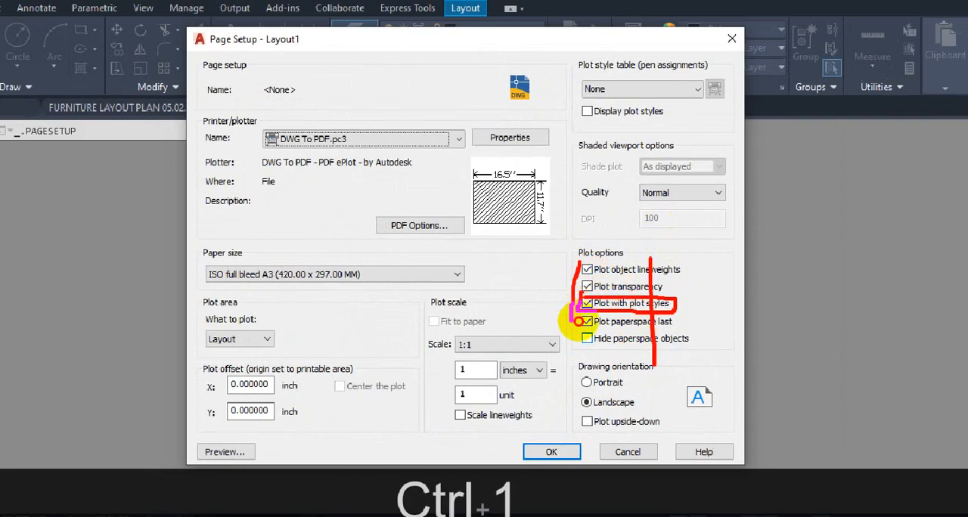
mouse_move(578, 321)
left_mouse_down()
mouse_move(674, 320)
mouse_move(655, 264)
mouse_move(612, 272)
mouse_move(688, 284)
left_mouse_up()
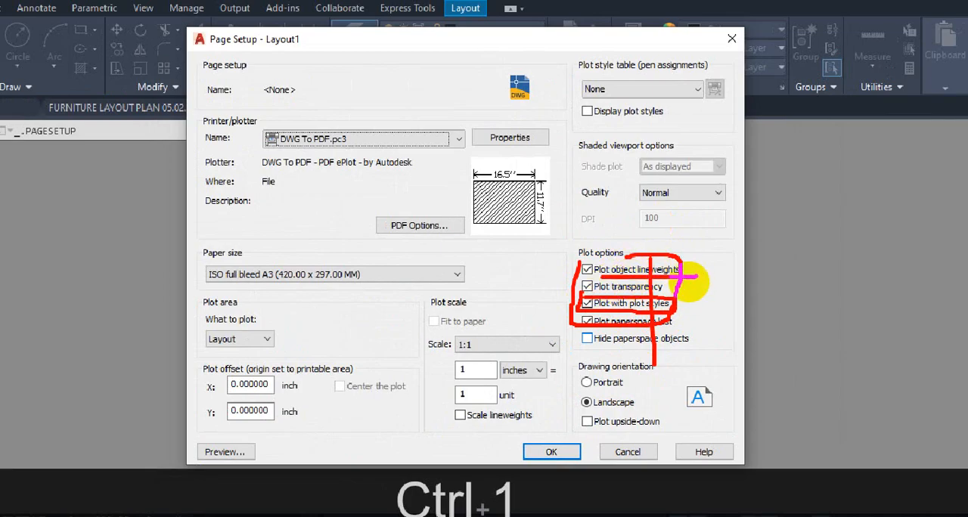
key("Escape")
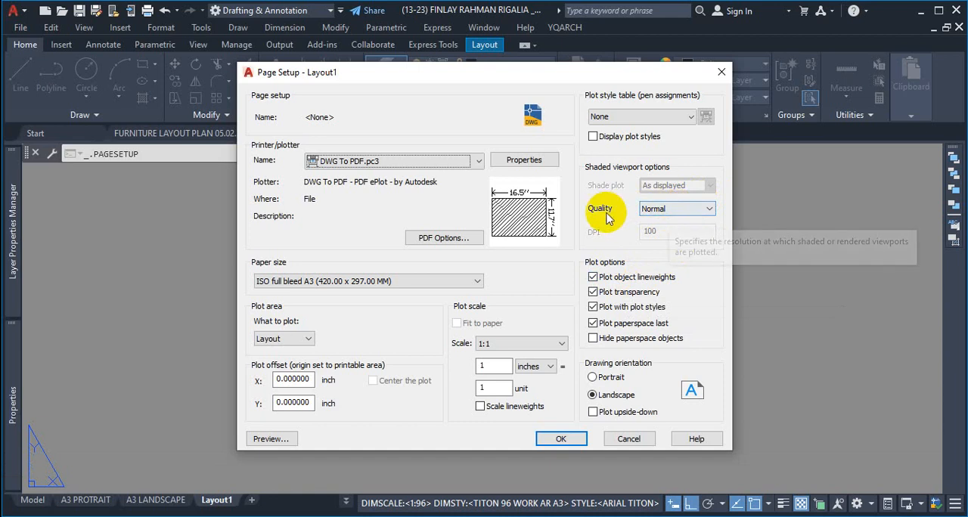
Step: Set the shaded viewport quality to Maximum in Layout1's page setup
left_click(685, 209)
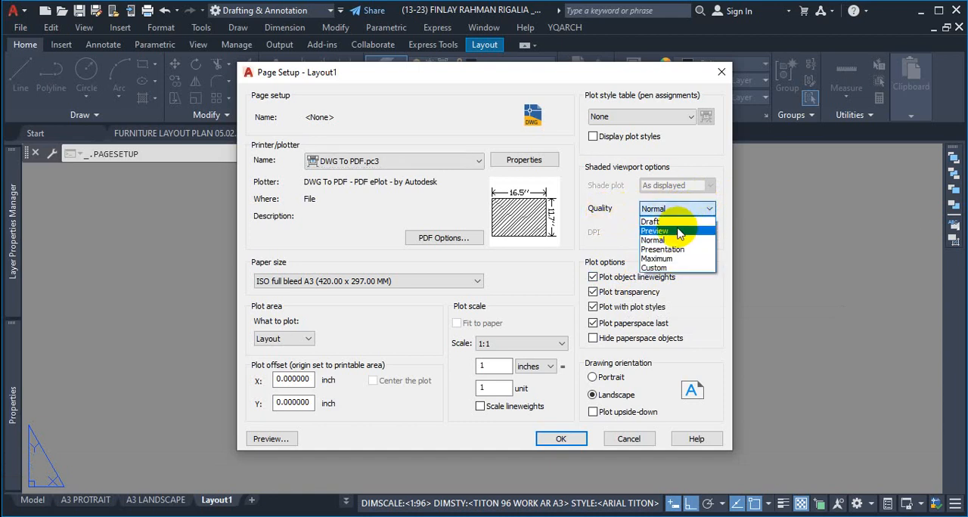
left_click(677, 260)
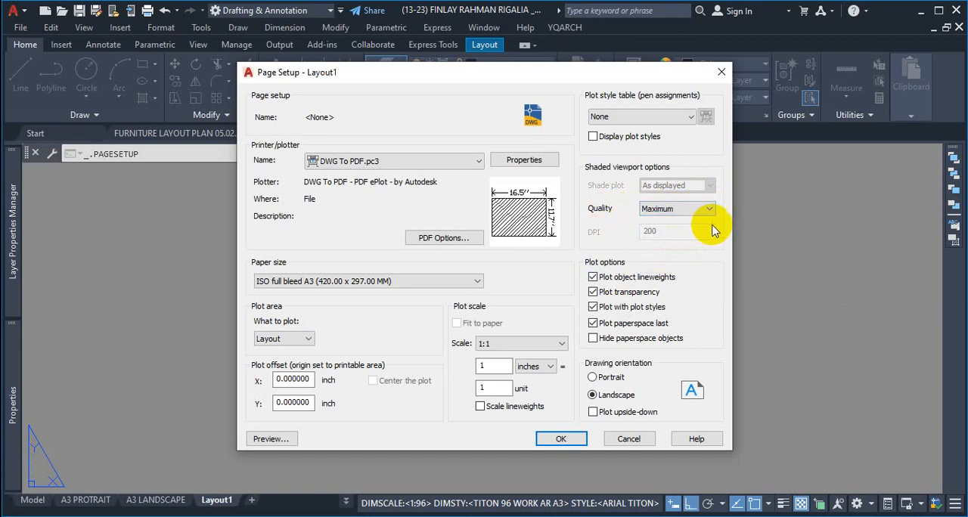
Step: Review Layout1's plot area and plot scale, and how Plot with plot styles relates to the plot style table
key("ctrl+1")
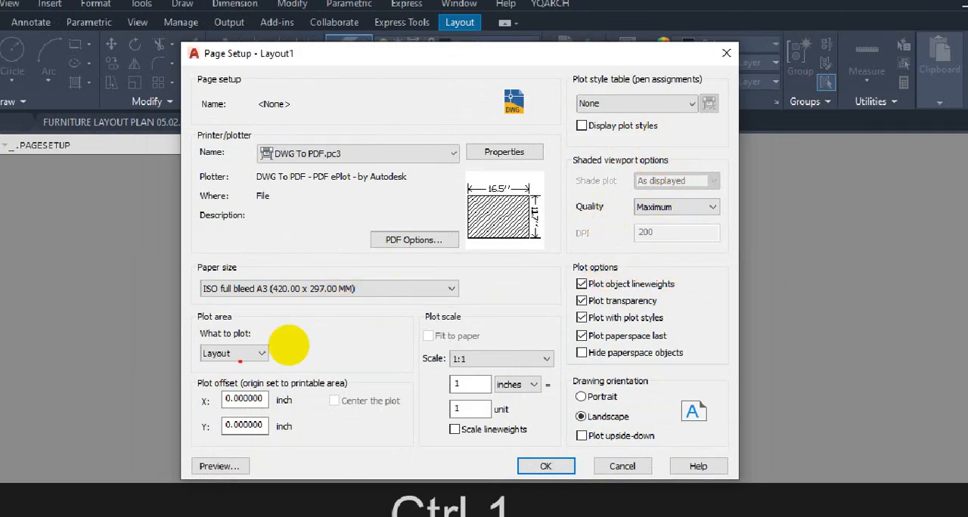
mouse_move(228, 334)
left_mouse_down()
mouse_move(206, 361)
mouse_move(228, 336)
left_mouse_up()
left_click_drag(423, 344, 393, 427)
left_click_drag(419, 388, 459, 359)
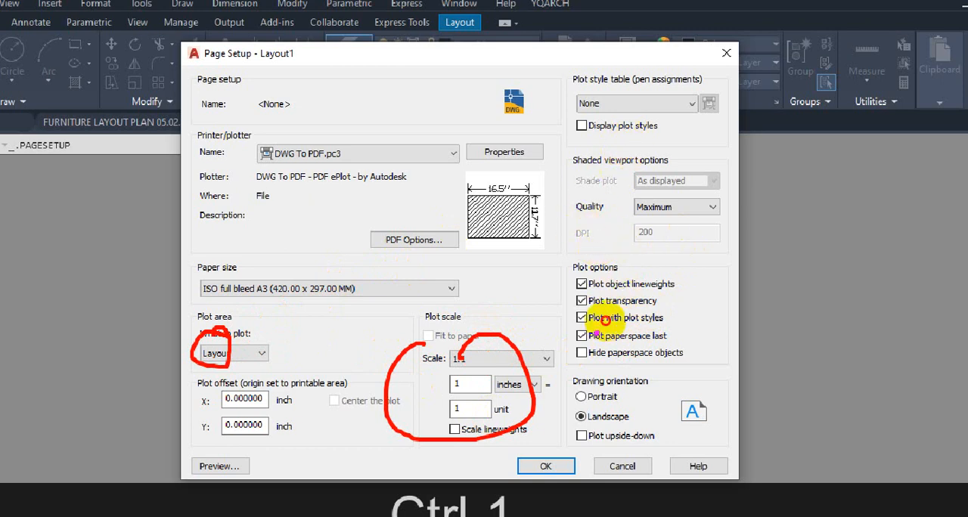
mouse_move(608, 330)
left_mouse_down()
mouse_move(665, 331)
mouse_move(650, 304)
mouse_move(586, 298)
mouse_move(505, 173)
mouse_move(540, 101)
mouse_move(587, 101)
mouse_move(585, 86)
mouse_move(574, 96)
mouse_move(635, 100)
mouse_move(556, 123)
left_mouse_up()
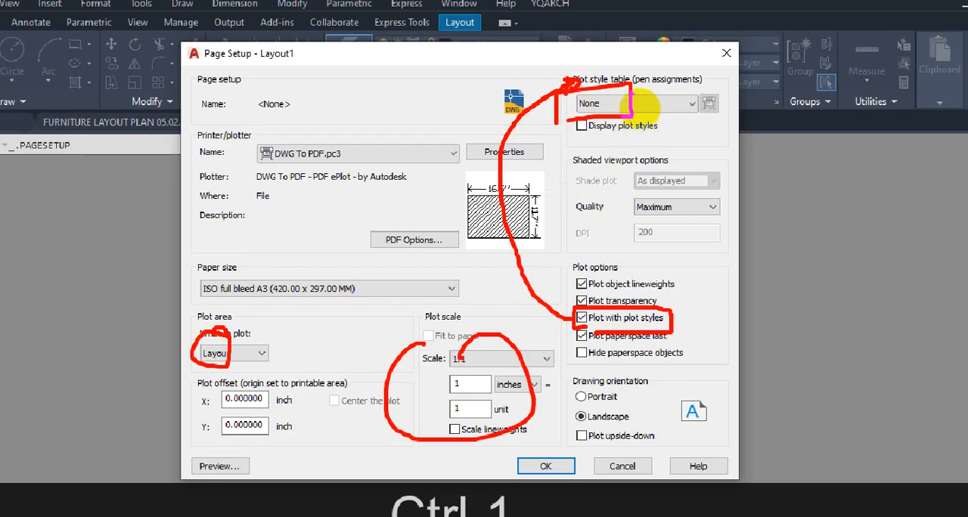
left_click_drag(611, 101, 654, 104)
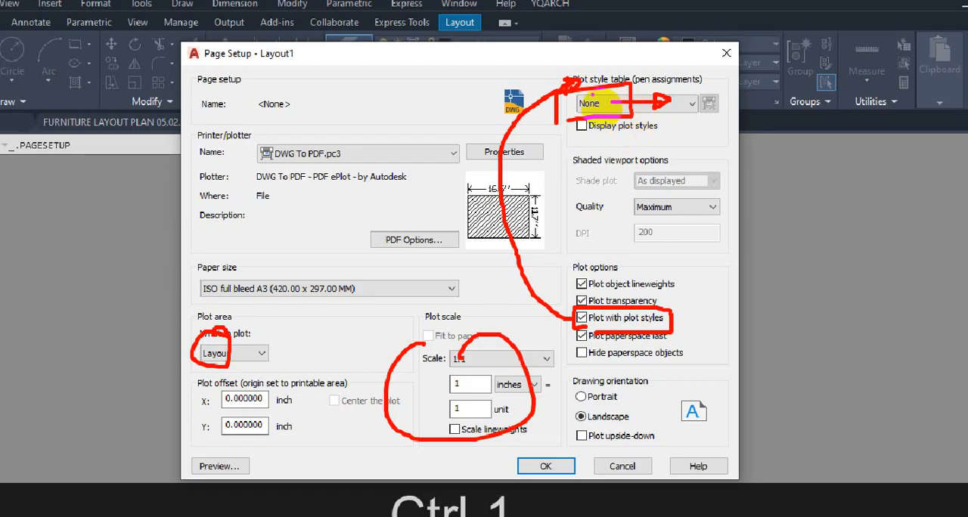
left_click_drag(596, 119, 596, 108)
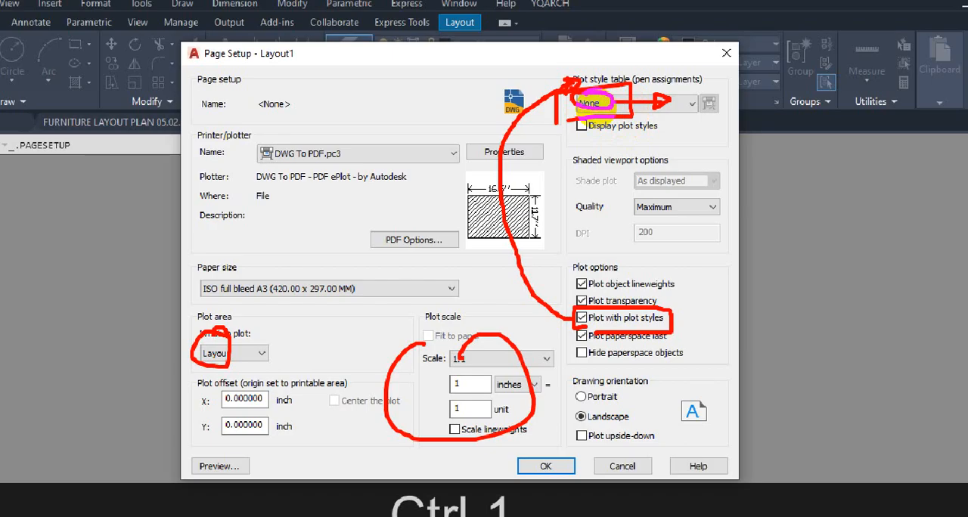
key("Escape")
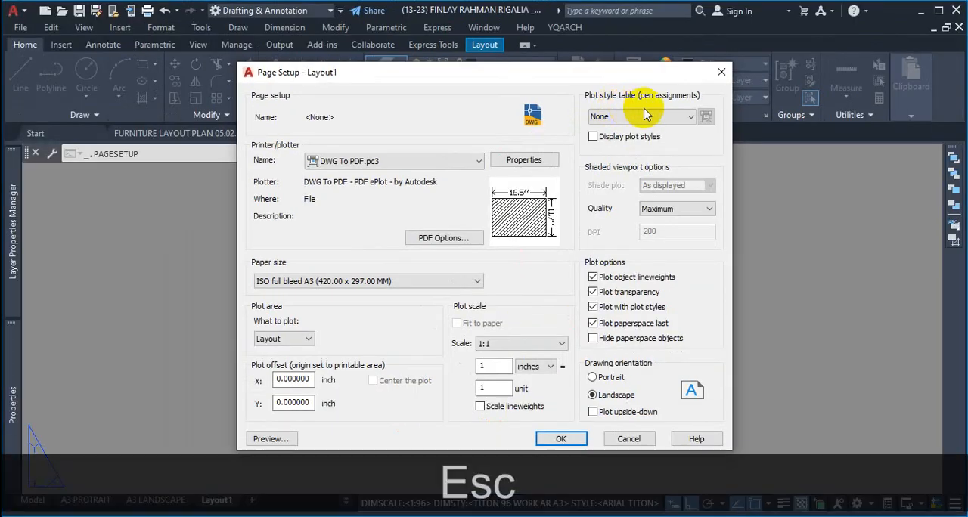
Step: Examine the available plot style tables, especially monochrome.ctb and acad.ctb, and leave the list without choosing one
left_click(690, 106)
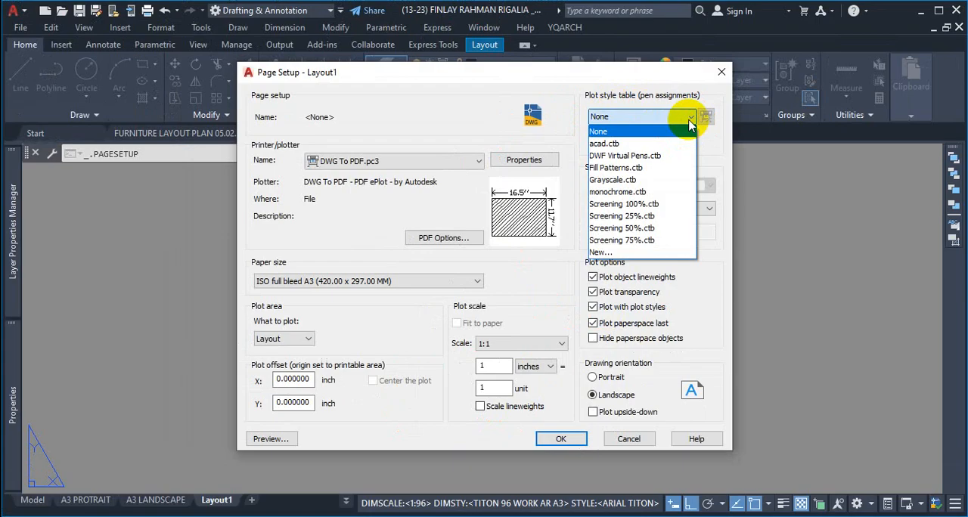
key("ctrl+1")
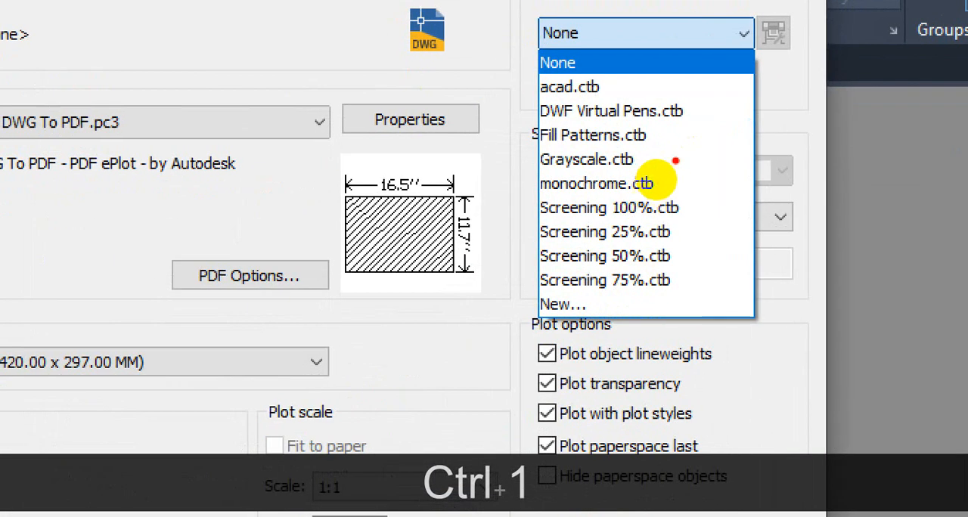
mouse_move(631, 201)
left_mouse_down()
mouse_move(596, 204)
mouse_move(558, 183)
mouse_move(557, 193)
mouse_move(659, 204)
mouse_move(685, 168)
left_mouse_up()
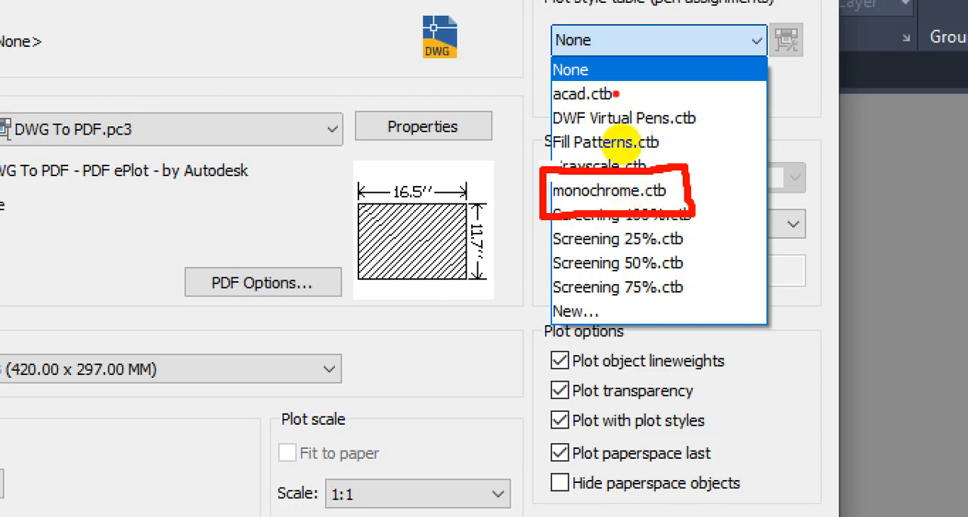
mouse_move(603, 122)
left_mouse_down()
mouse_move(583, 124)
mouse_move(604, 148)
mouse_move(629, 116)
mouse_move(583, 123)
left_mouse_up()
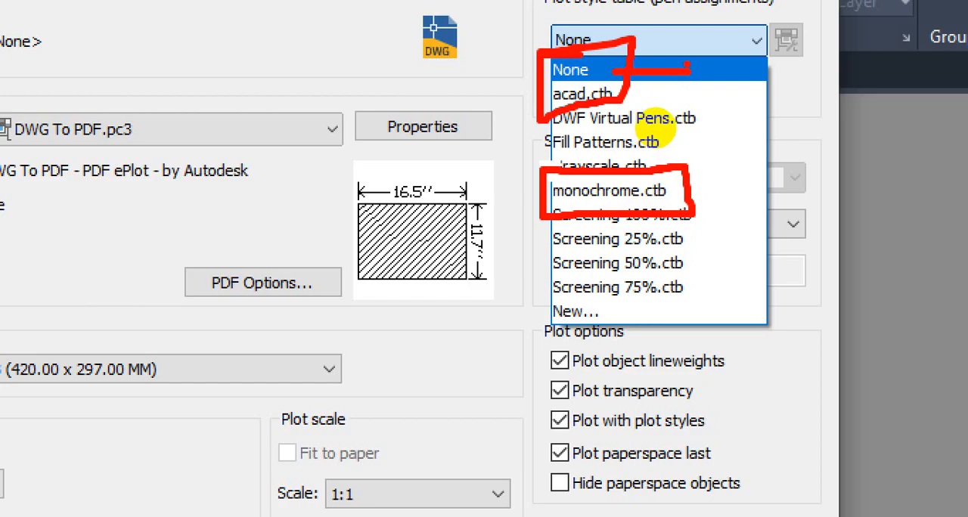
key("Escape")
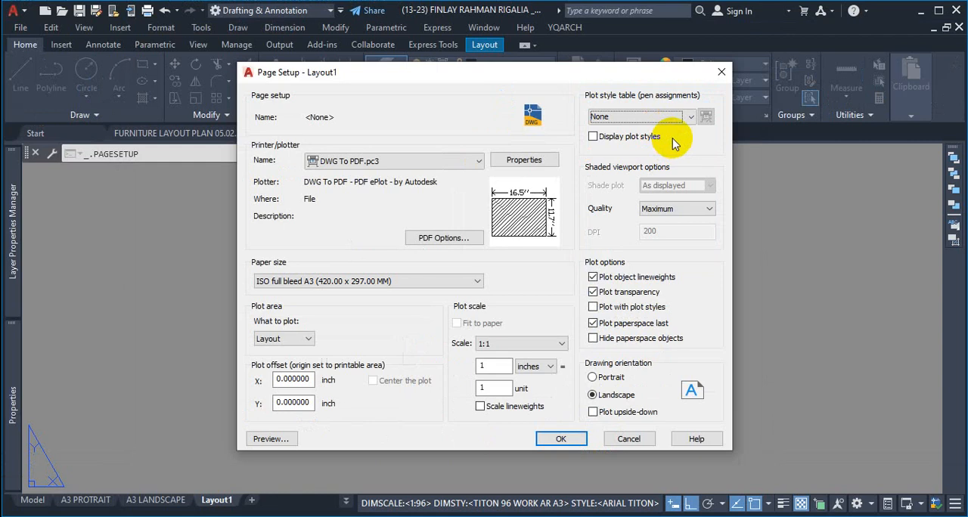
Step: Assign acad.ctb as Layout1's plot style table and switch the assignment to monochrome.ctb
left_click(685, 117)
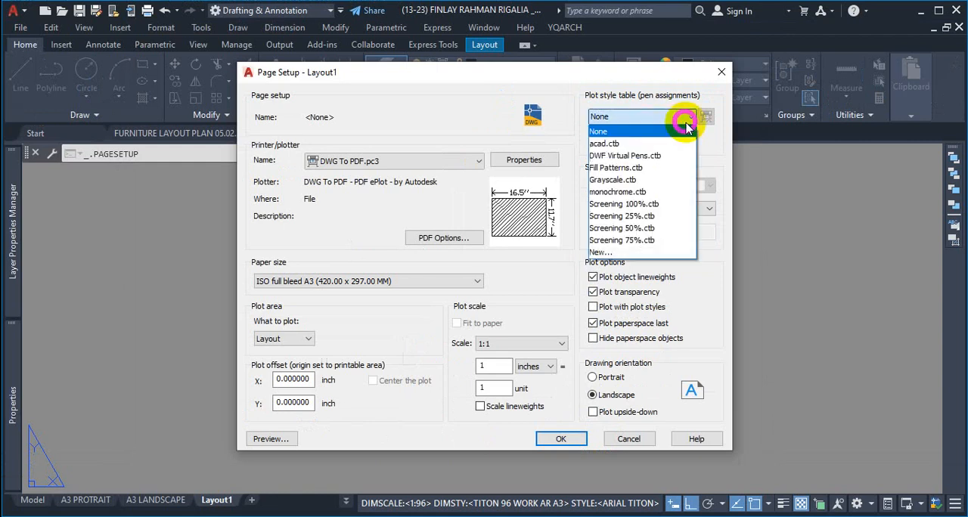
left_click(649, 144)
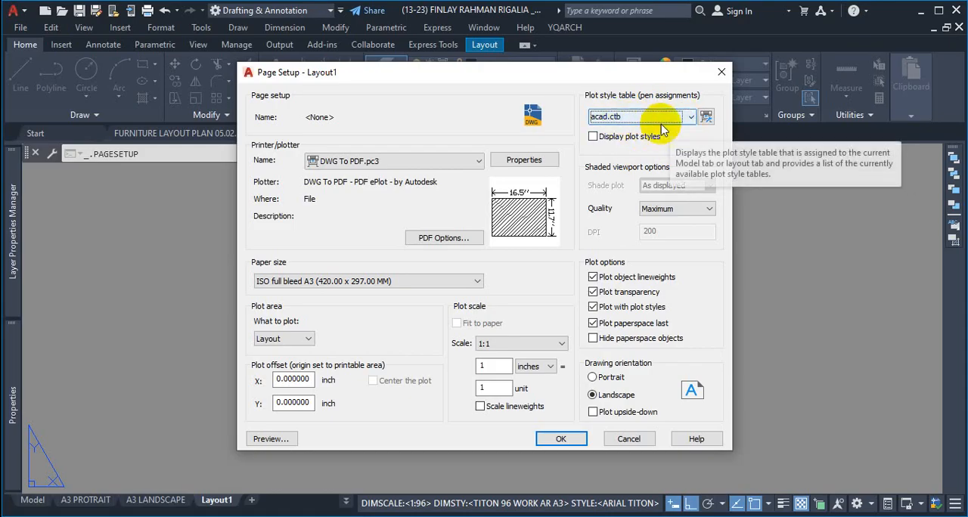
left_click(690, 117)
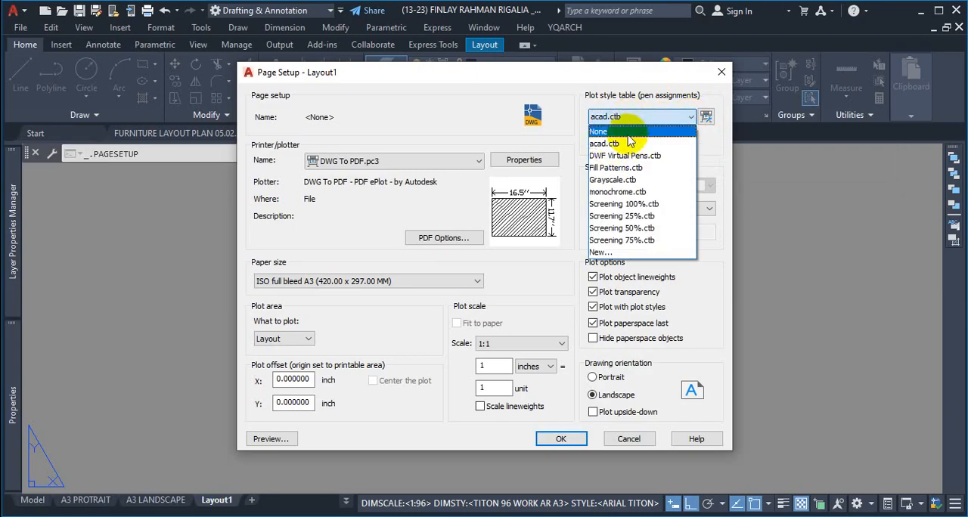
left_click(621, 194)
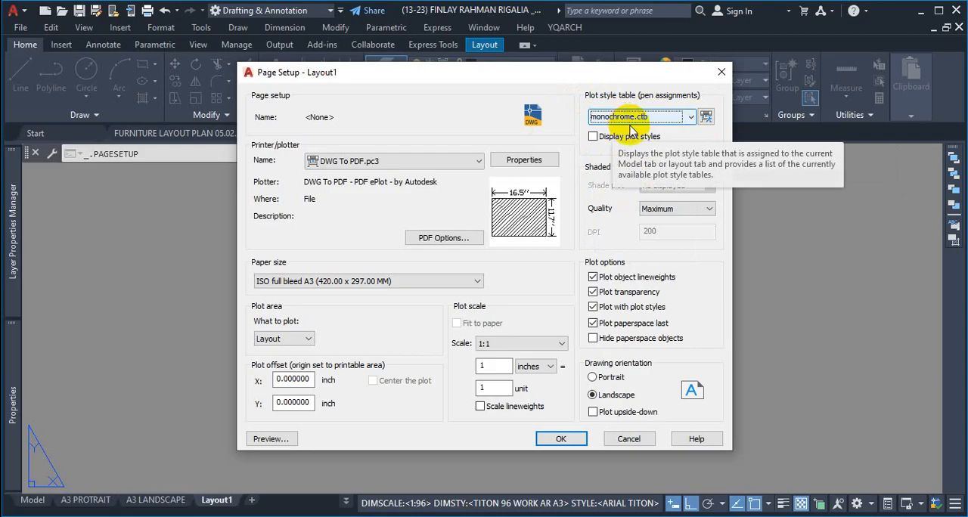
Step: Open the monochrome.ctb plot style table for editing and look through its general, table and form views
left_click(706, 118)
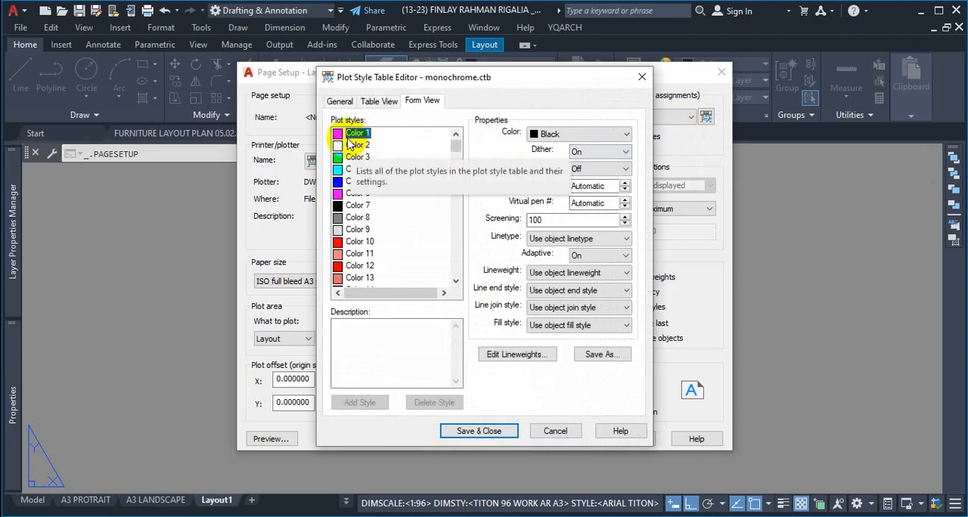
left_click(385, 104)
left_click(338, 100)
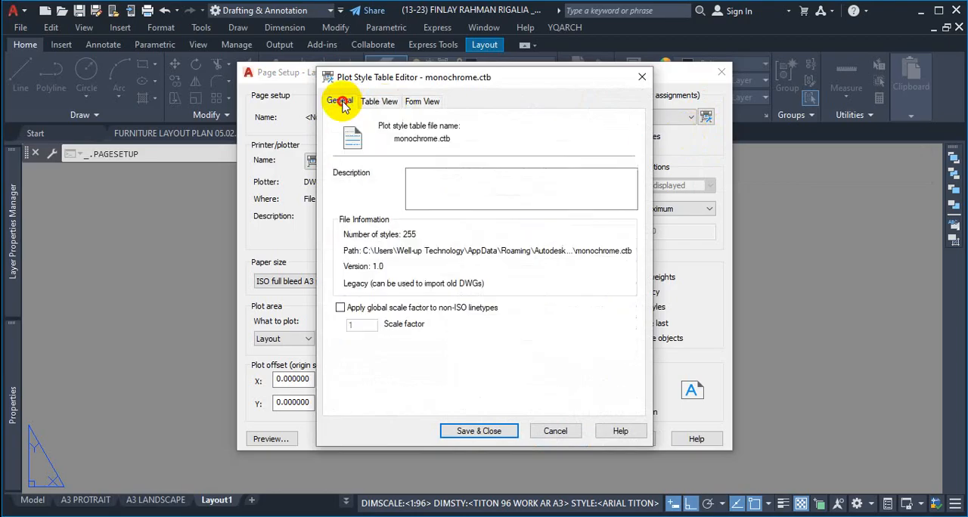
left_click(425, 100)
Step: Examine the plotted color assigned to Colors 1 through 4 and Color 253 in monochrome.ctb, and close the table without changes
left_click(352, 137)
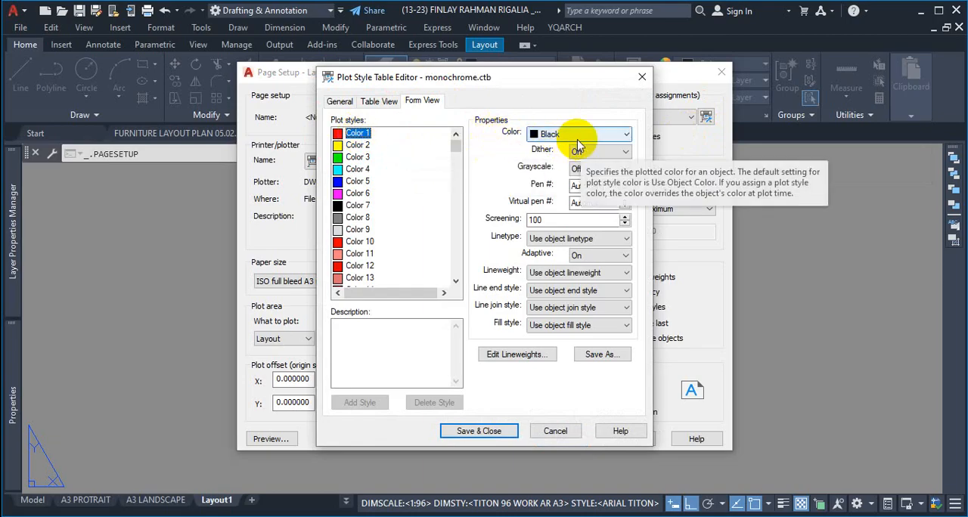
key("ctrl+1")
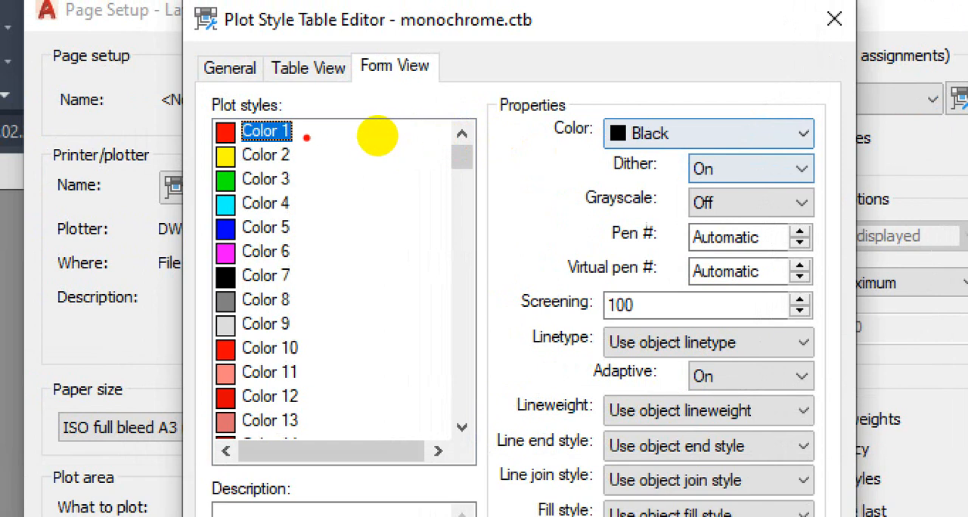
left_click_drag(377, 136, 518, 138)
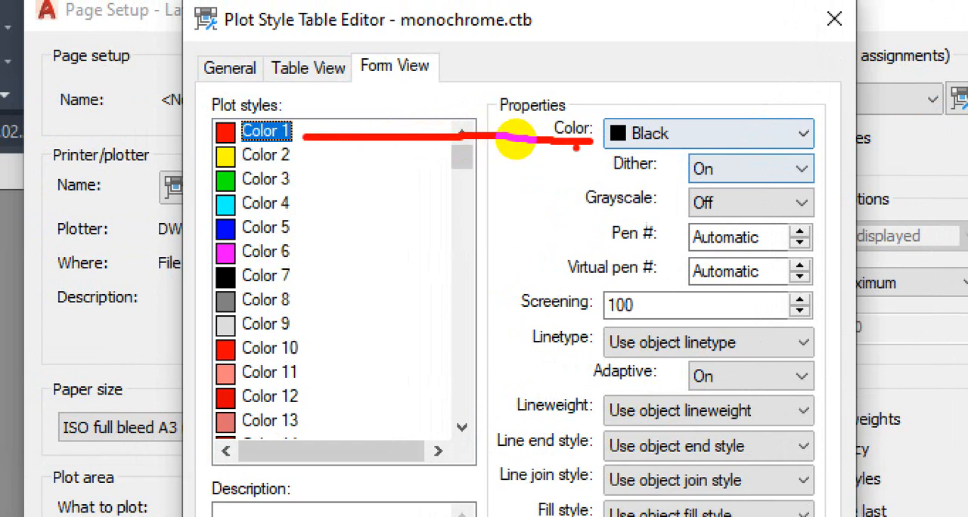
key("Escape")
left_click(269, 155)
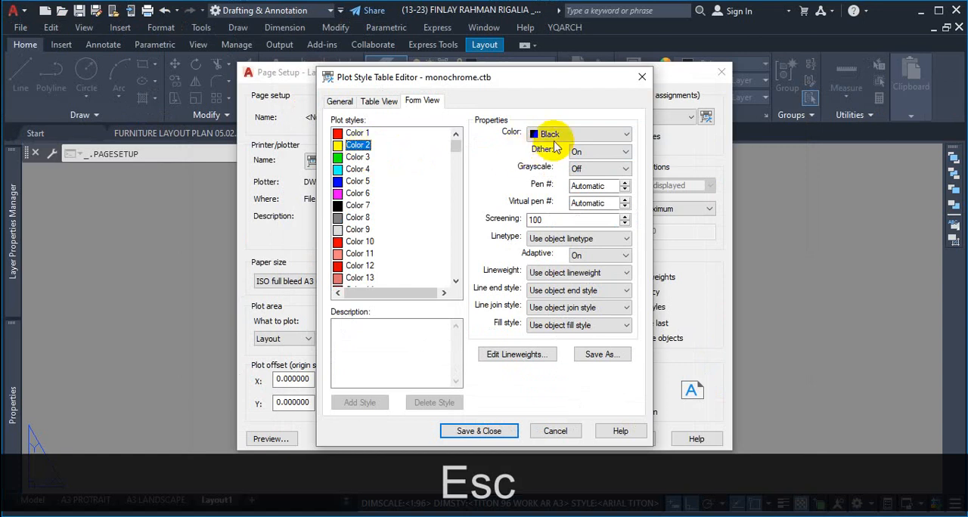
left_click(358, 158)
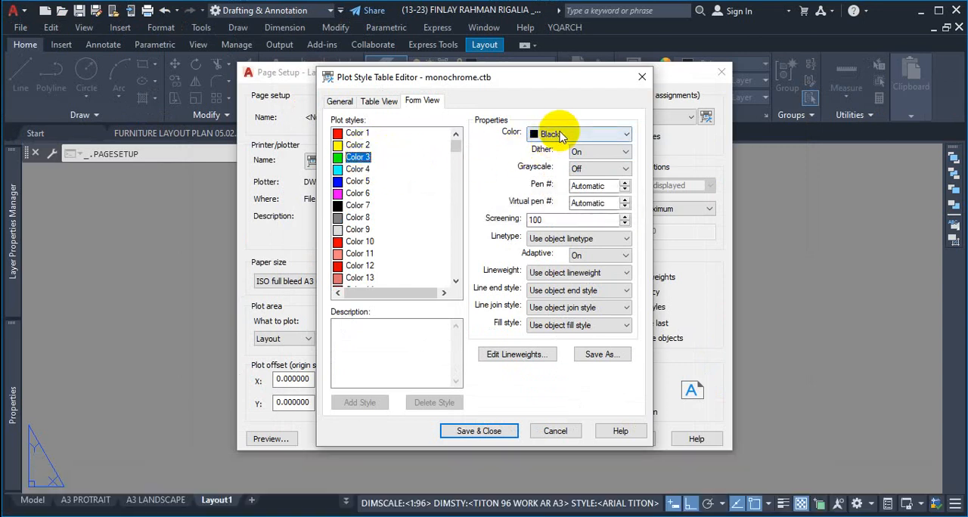
left_click(358, 169)
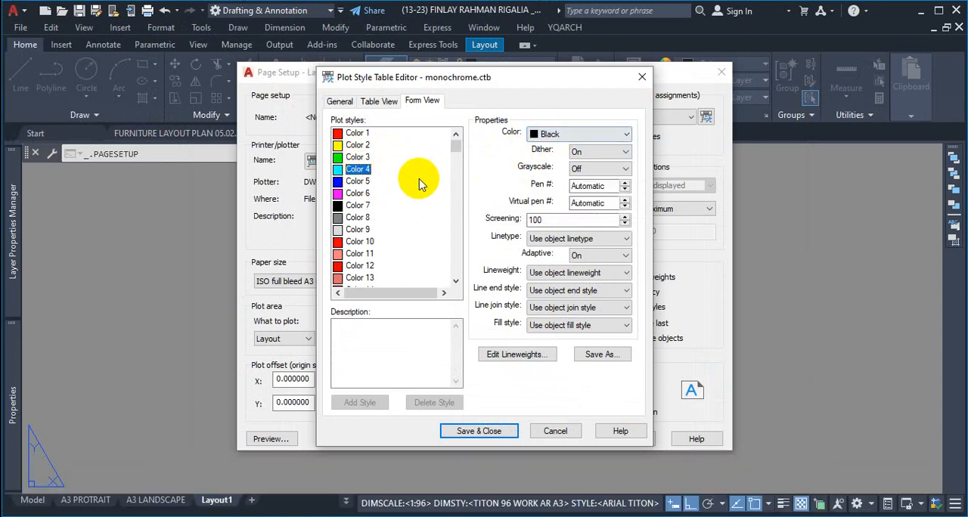
left_click_drag(458, 144, 457, 271)
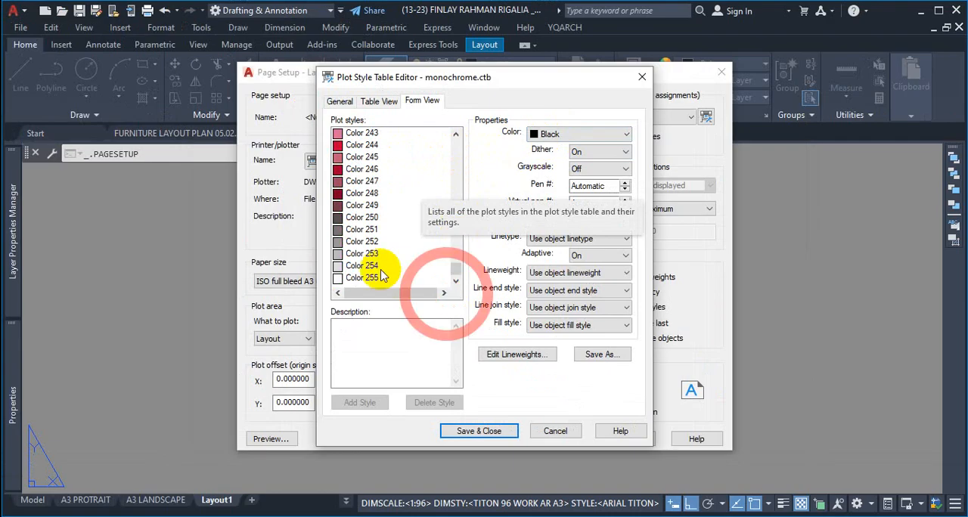
left_click(363, 253)
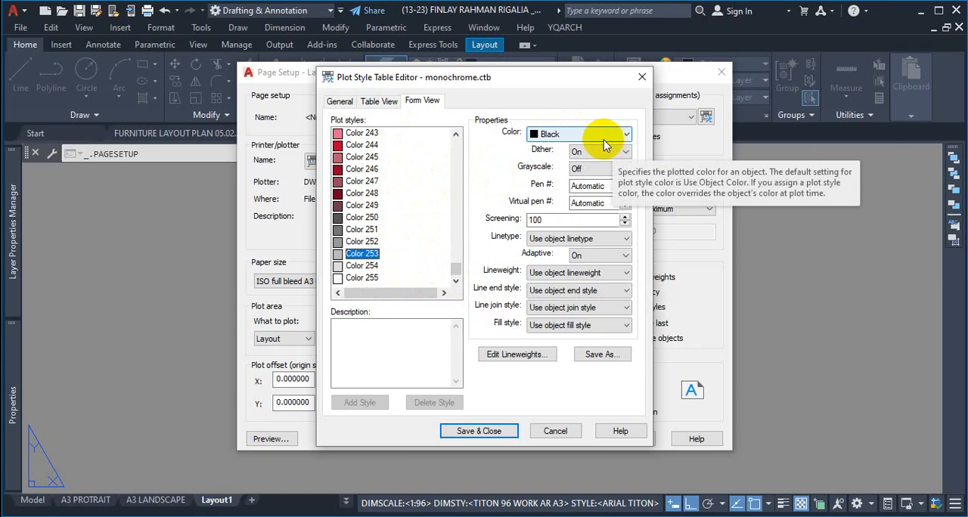
left_click(642, 77)
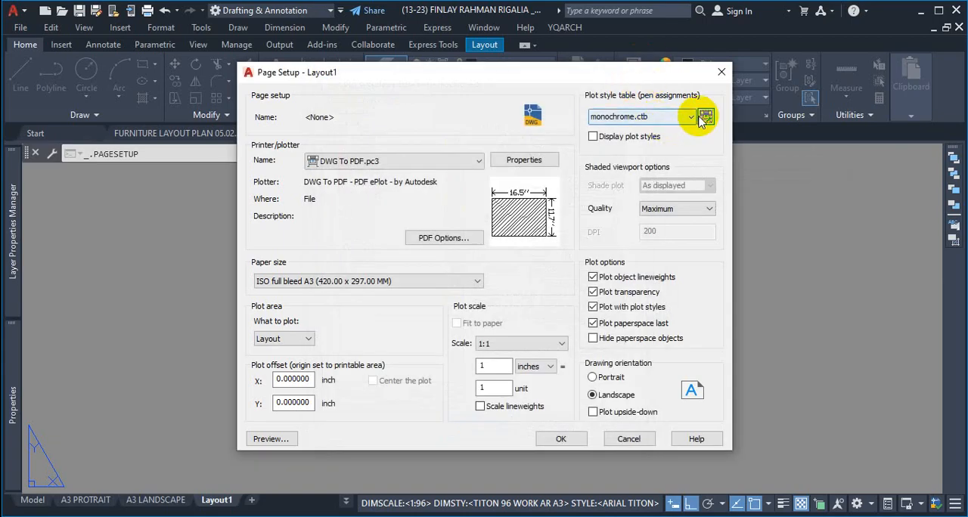
Step: Assign acad.ctb as Layout1's plot style table and open it for editing
left_click(690, 118)
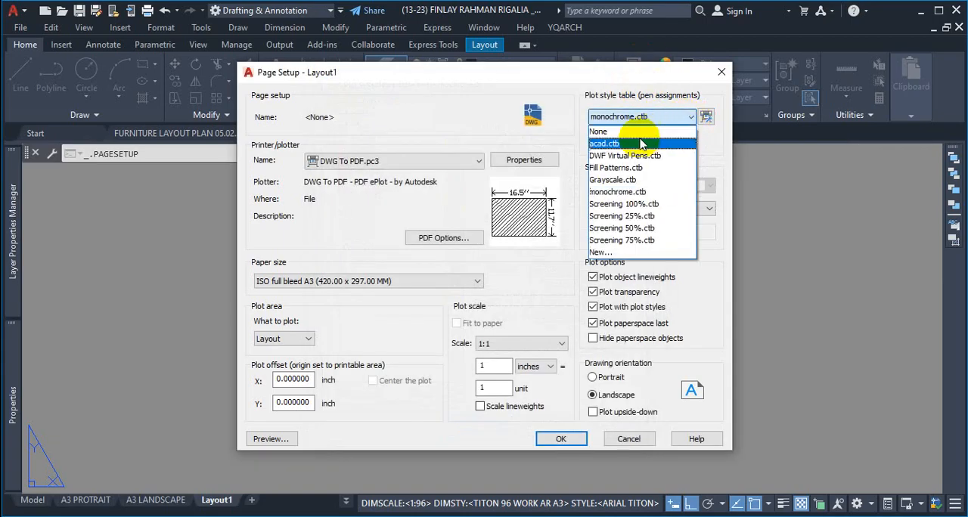
left_click(613, 144)
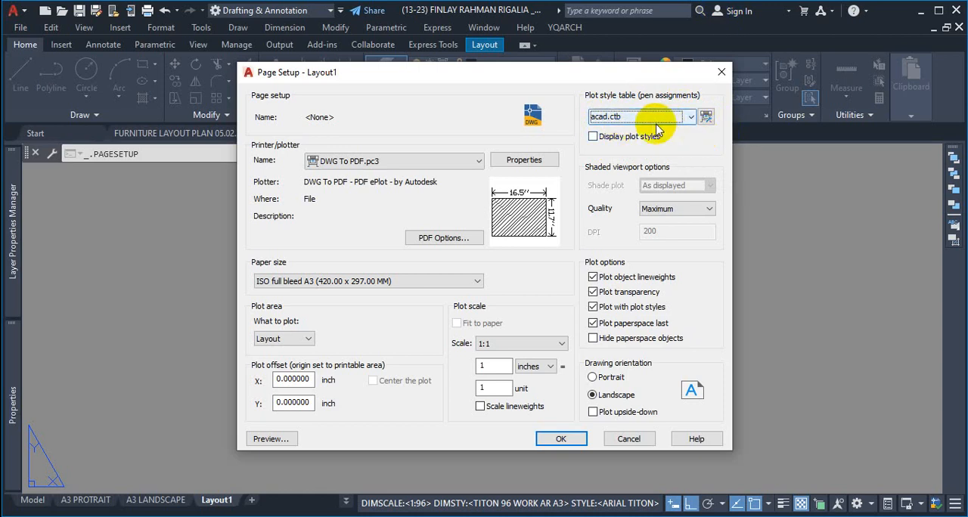
left_click(706, 118)
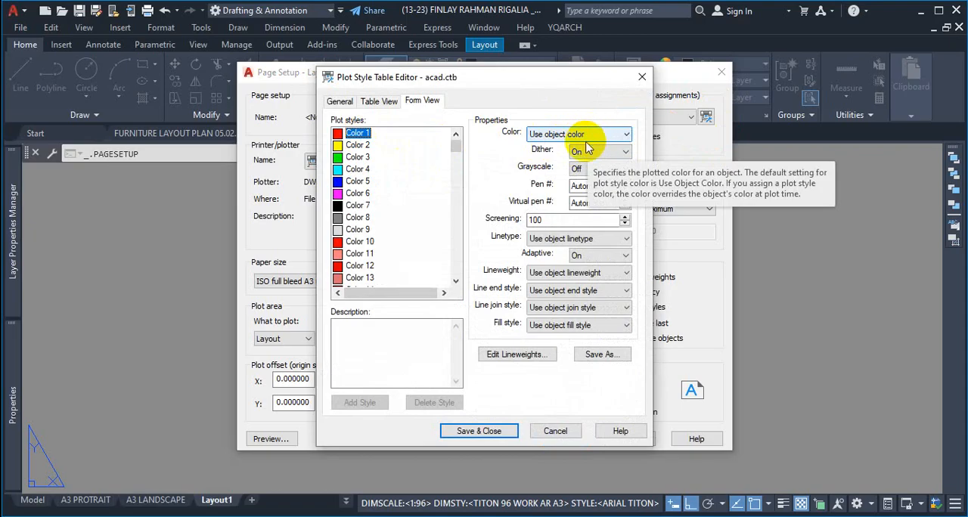
Step: Set Color 2's plotted color in acad.ctb to Use object color
left_click(359, 146)
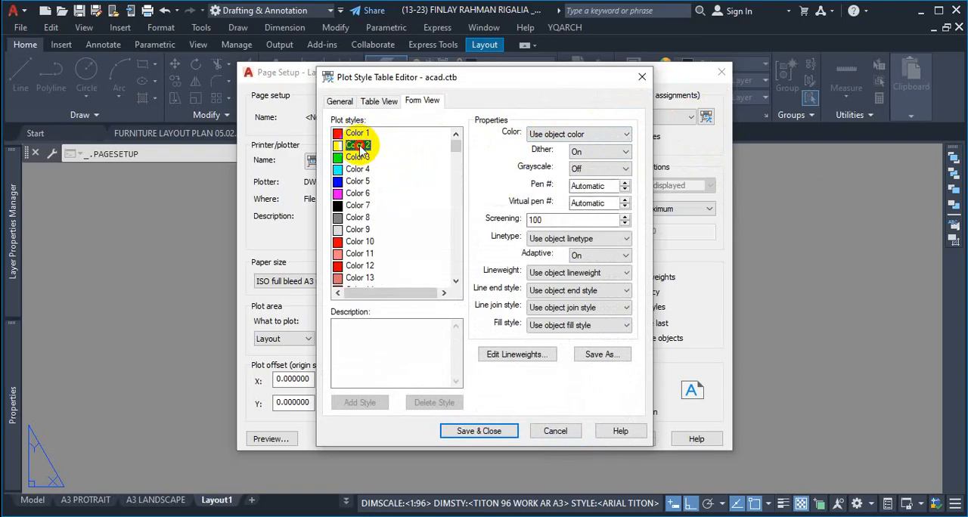
left_click(577, 134)
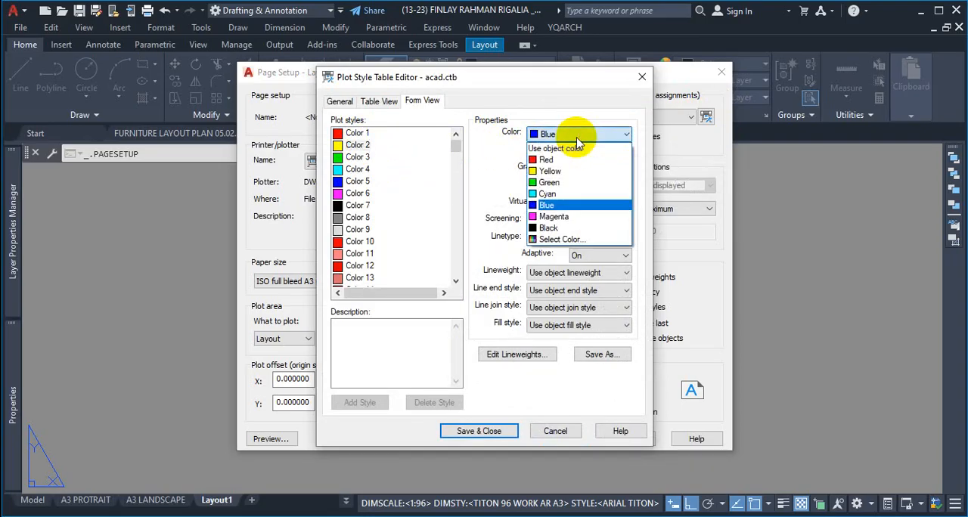
left_click(574, 149)
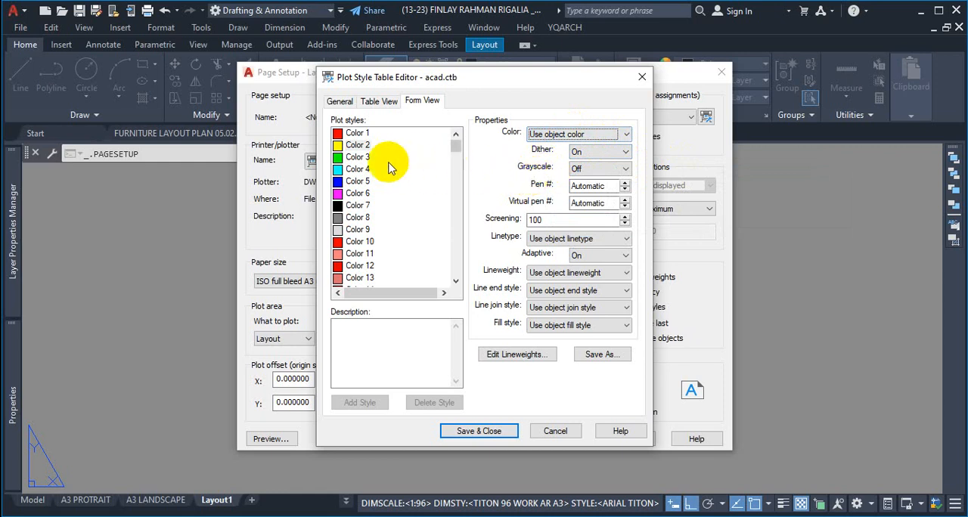
Step: Set Color 2's plotted color in acad.ctb to index color 126
left_click(360, 147)
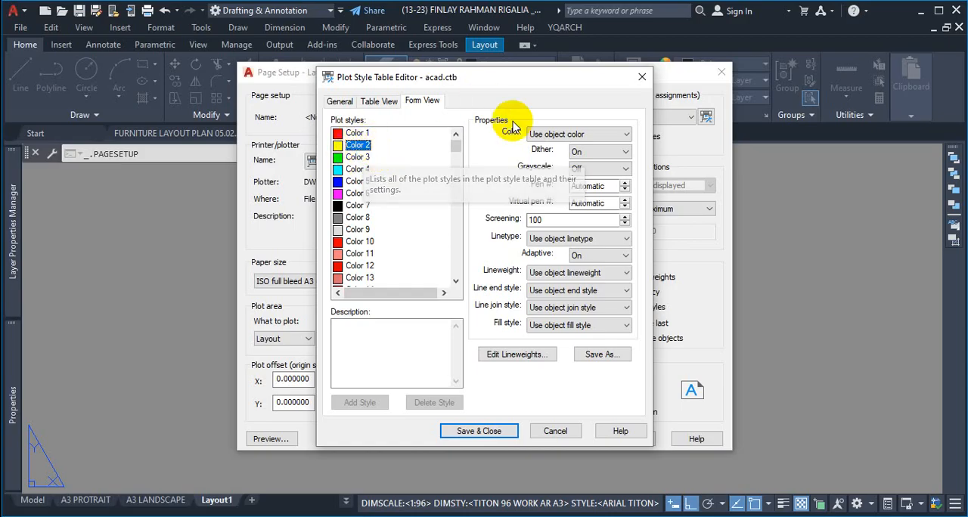
left_click(607, 136)
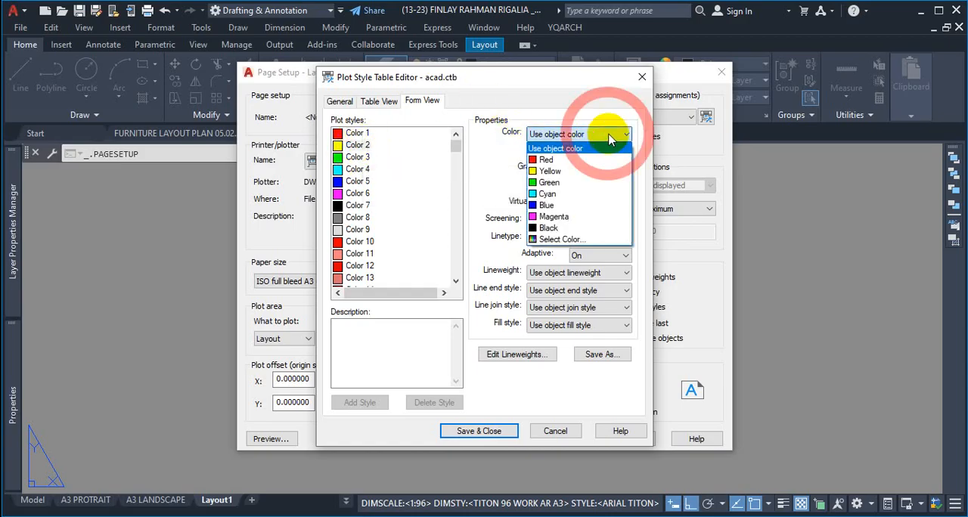
left_click(598, 239)
left_click_drag(382, 137, 703, 114)
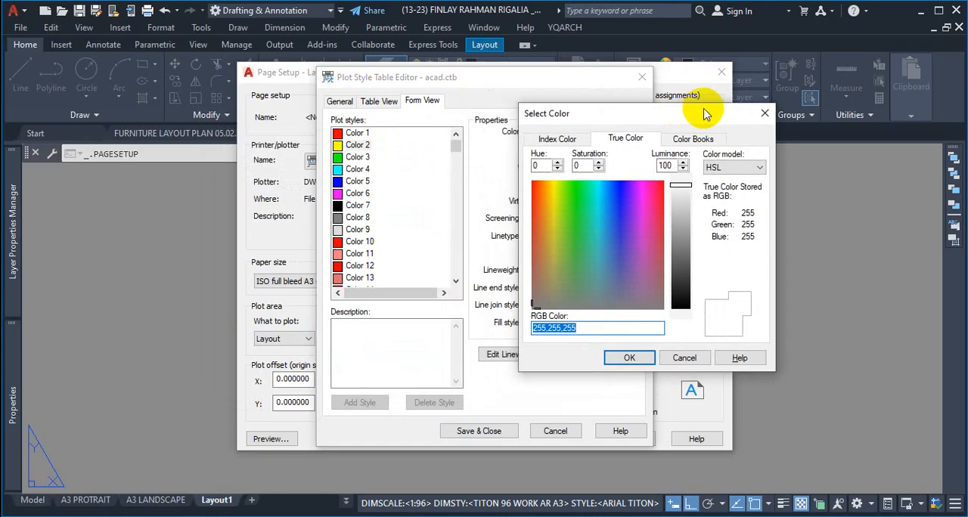
left_click(564, 137)
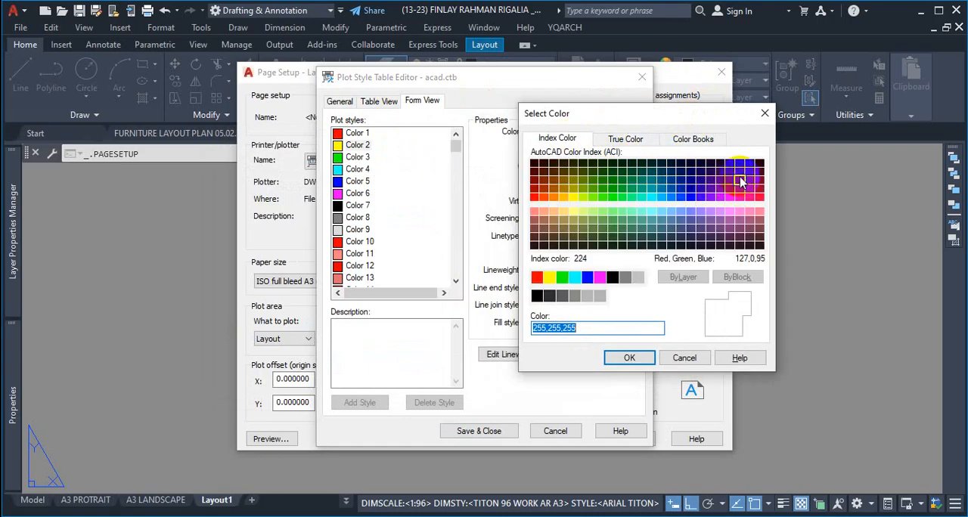
left_click(642, 170)
left_click(629, 357)
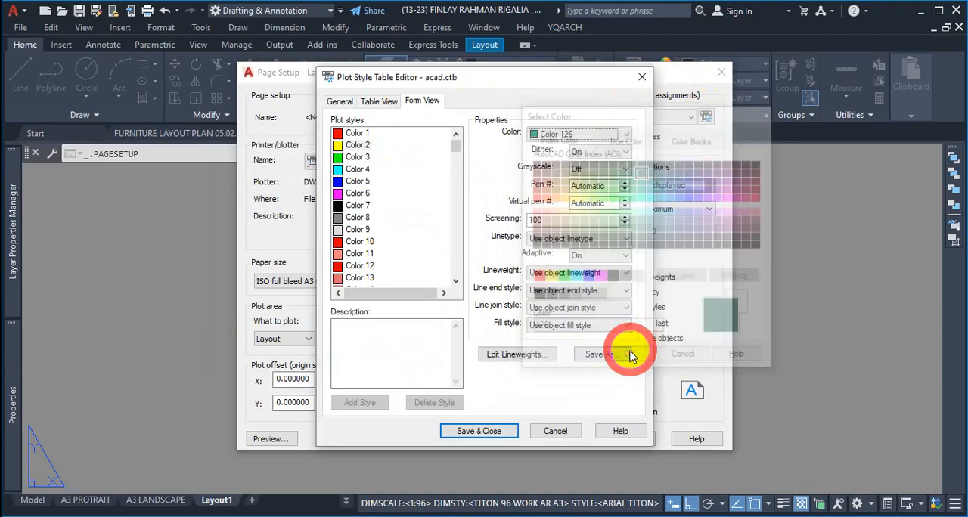
key("ctrl+1")
left_click(349, 150)
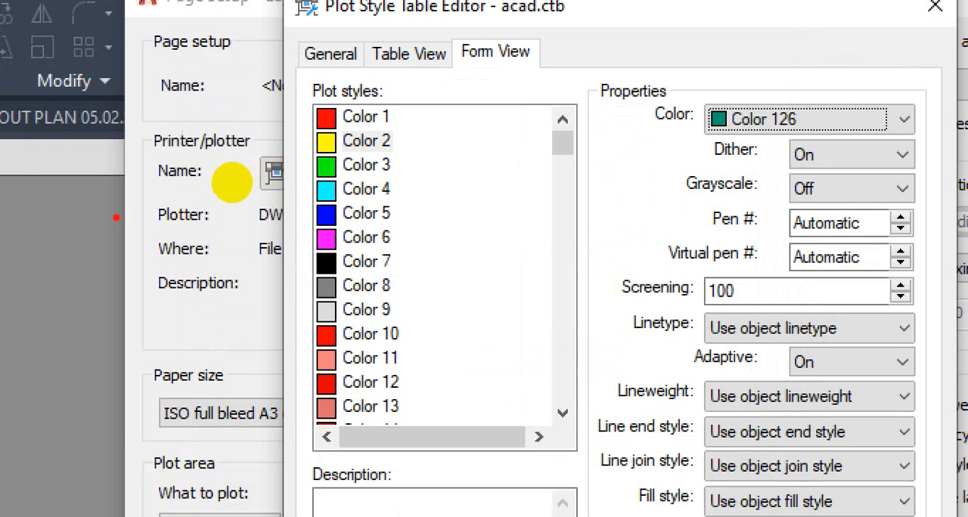
mouse_move(421, 125)
left_mouse_down()
mouse_move(322, 129)
mouse_move(326, 149)
mouse_move(374, 160)
mouse_move(422, 126)
mouse_move(697, 120)
left_mouse_up()
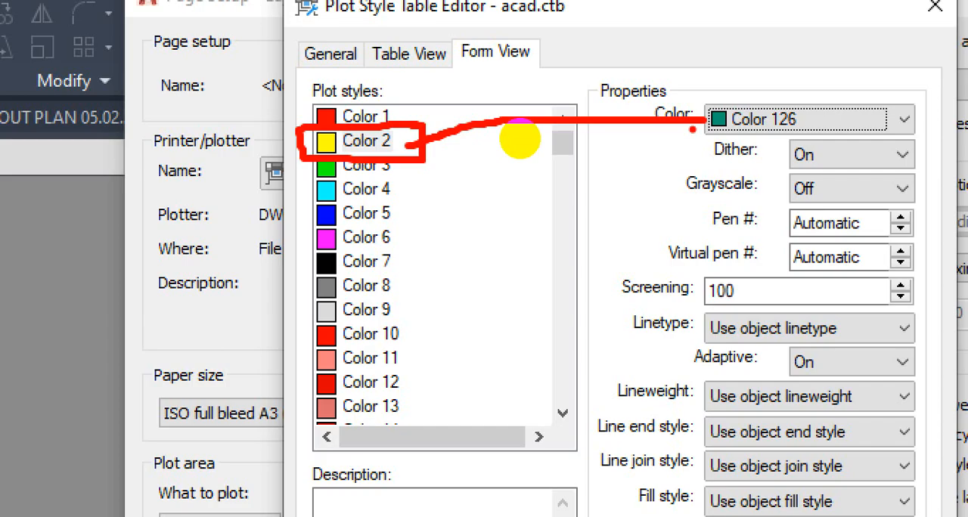
key("ctrl+1")
key("Escape")
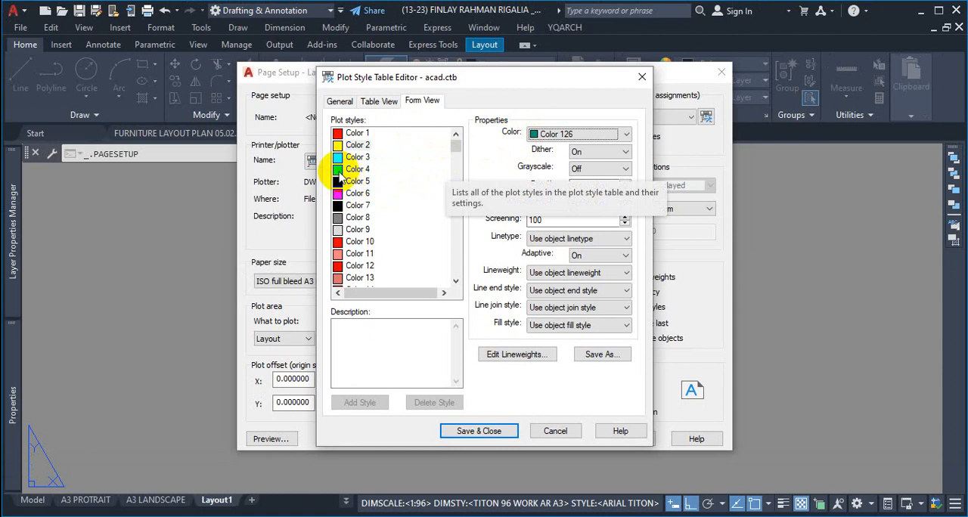
Step: Set Color 4's plotted color in acad.ctb to Blue, and close the table with its changes saved
left_click(344, 171)
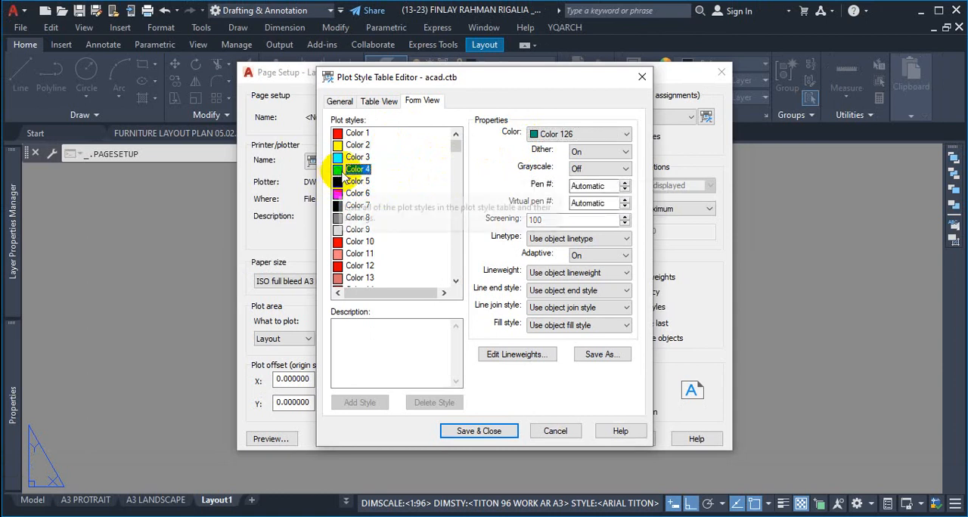
left_click(609, 134)
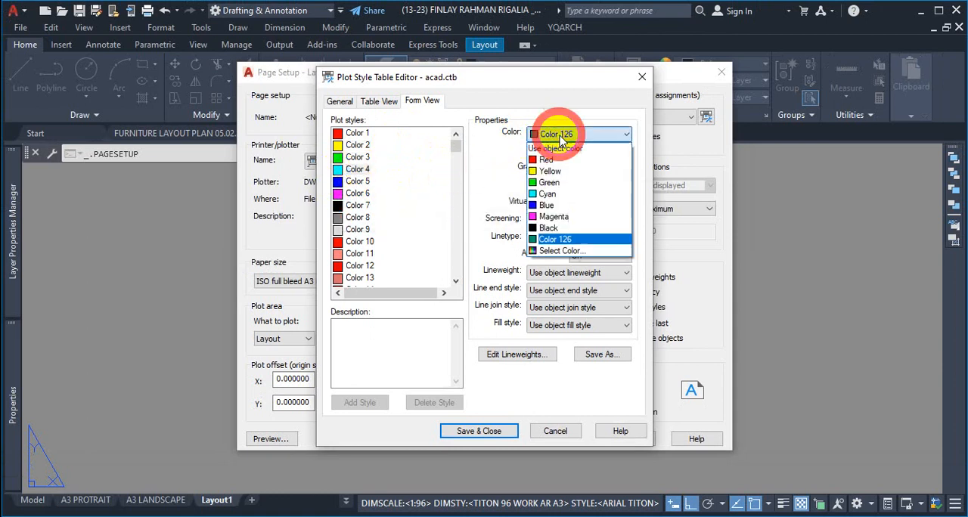
left_click(556, 206)
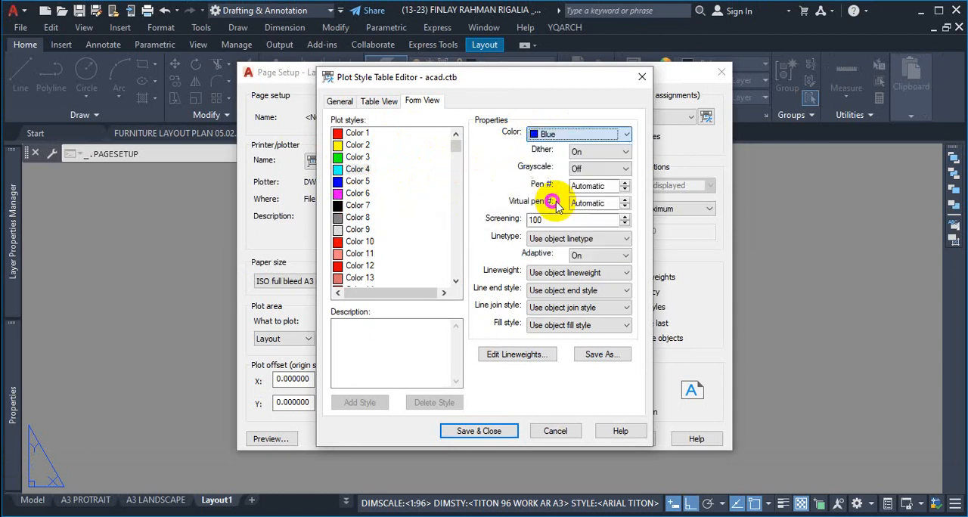
left_click(365, 170)
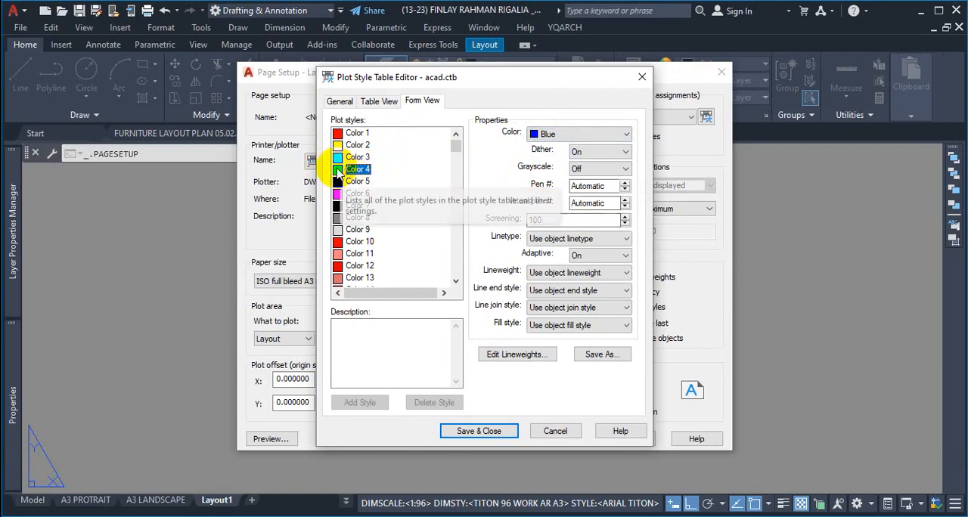
left_click(548, 136)
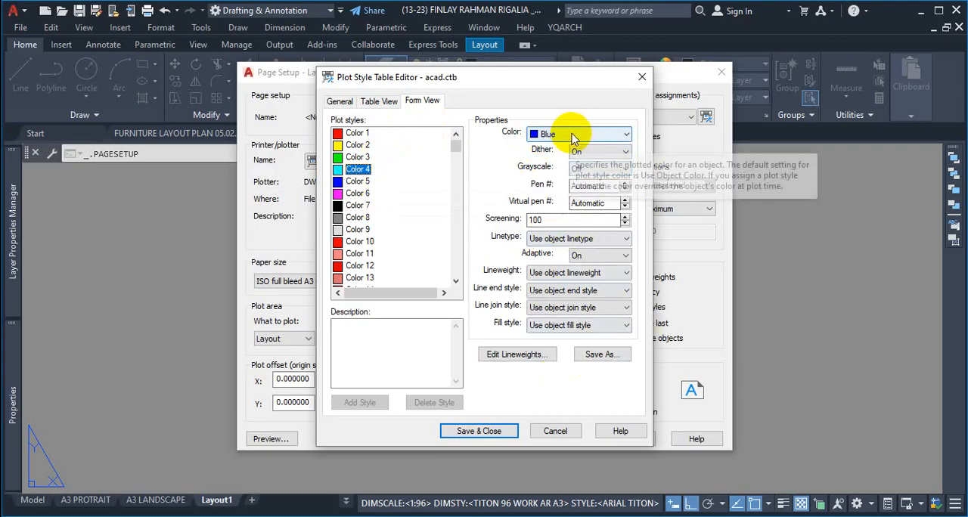
left_click(644, 78)
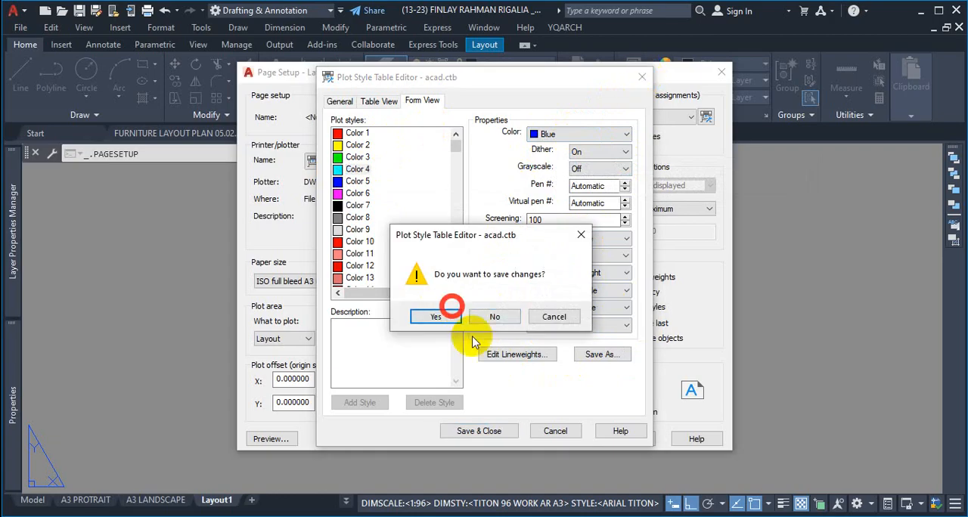
left_click(438, 317)
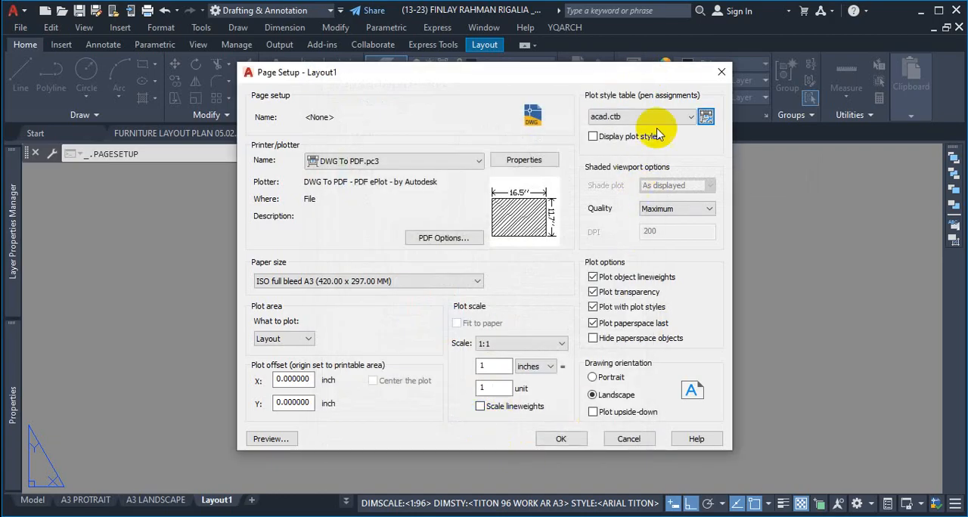
Step: Reopen acad.ctb, check the plotted colors assigned to Colors 2, 5 and 4, and close the table
left_click(706, 117)
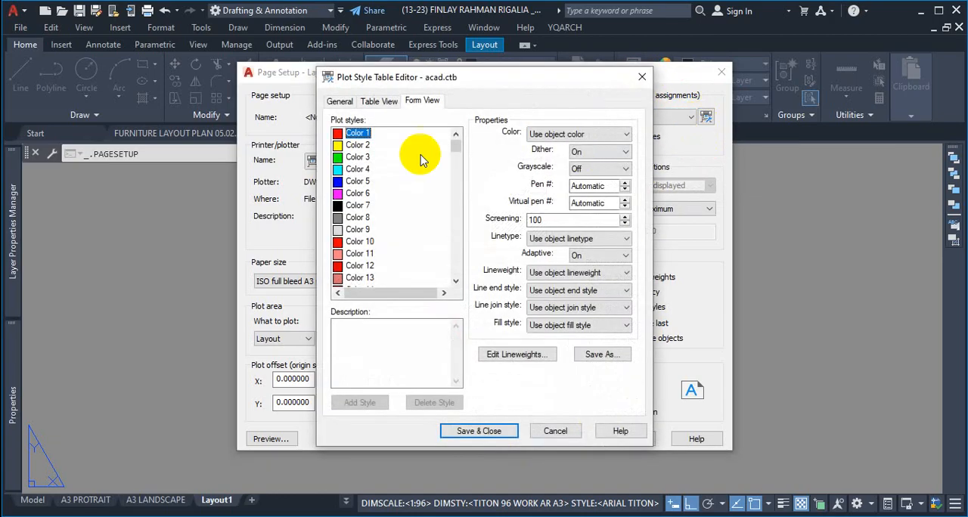
left_click(357, 146)
left_click(357, 182)
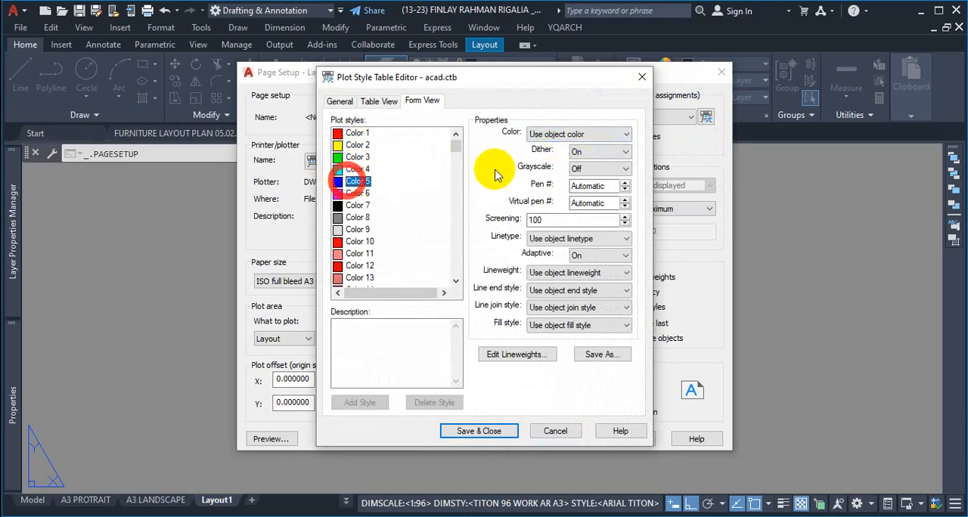
left_click(357, 169)
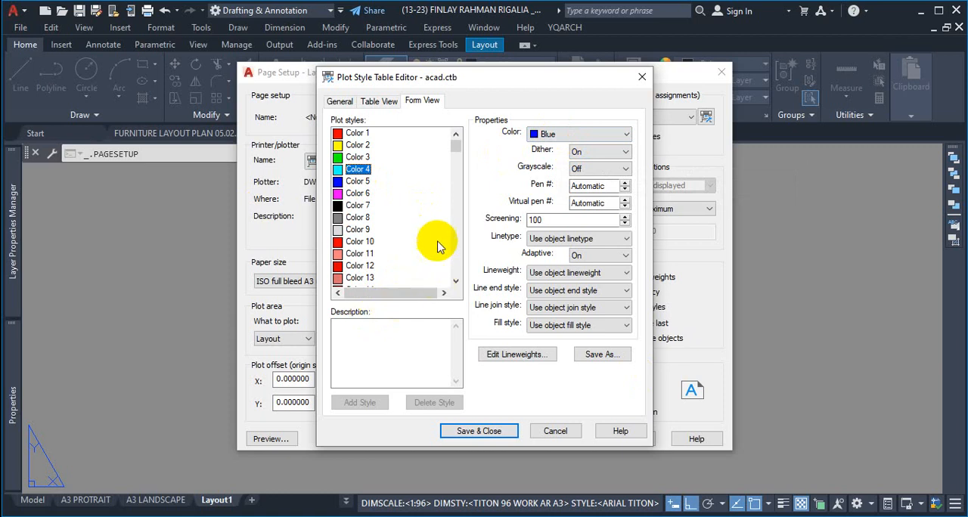
left_click(478, 431)
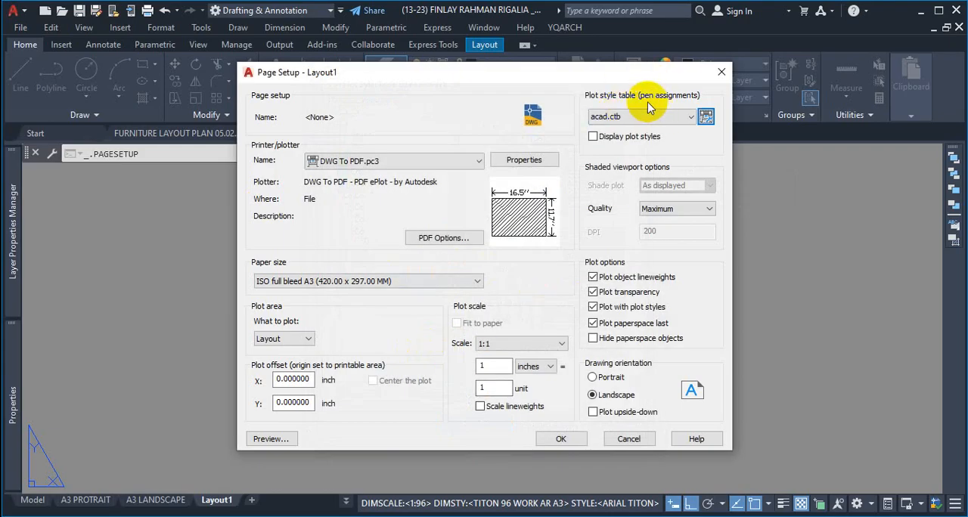
Step: Accept Layout1's page setup with acad.ctb assigned and Hide paperspace objects off, and close the page setup manager
left_click(624, 116)
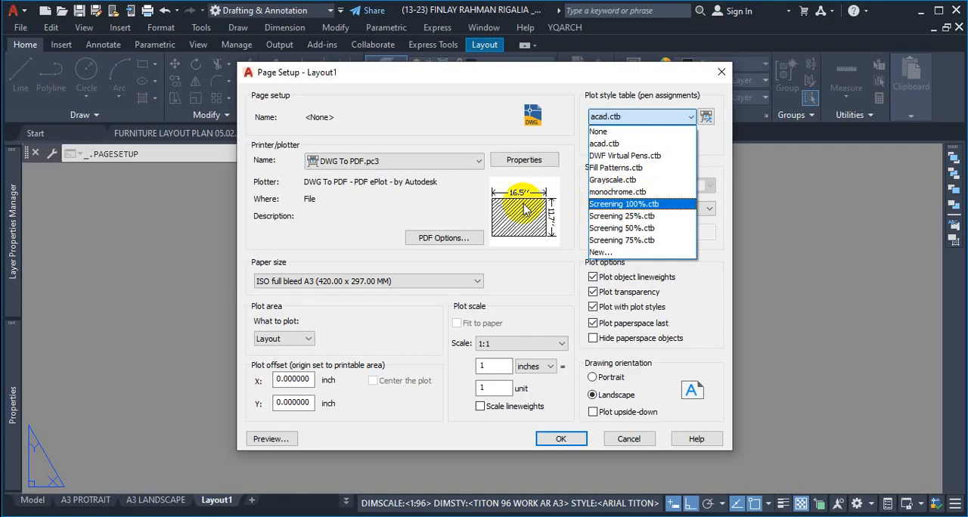
left_click(711, 301)
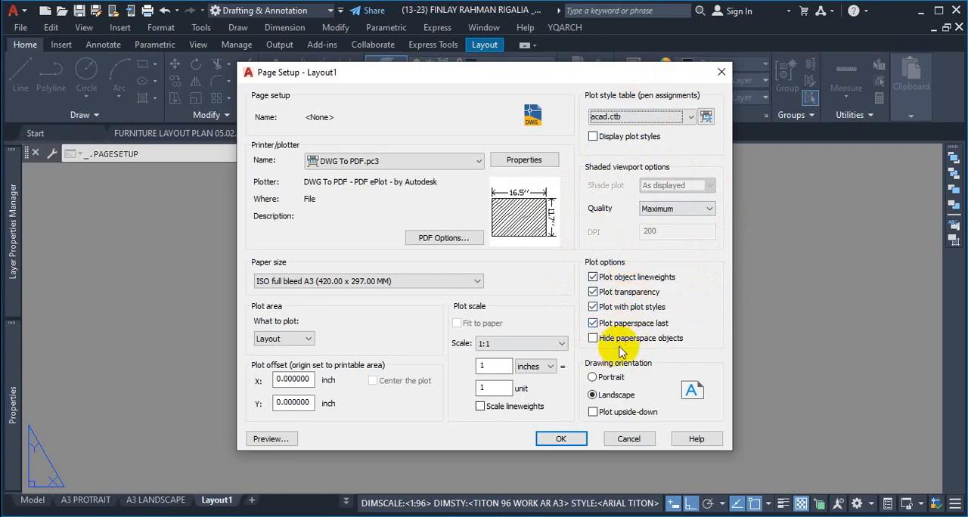
left_click(593, 339)
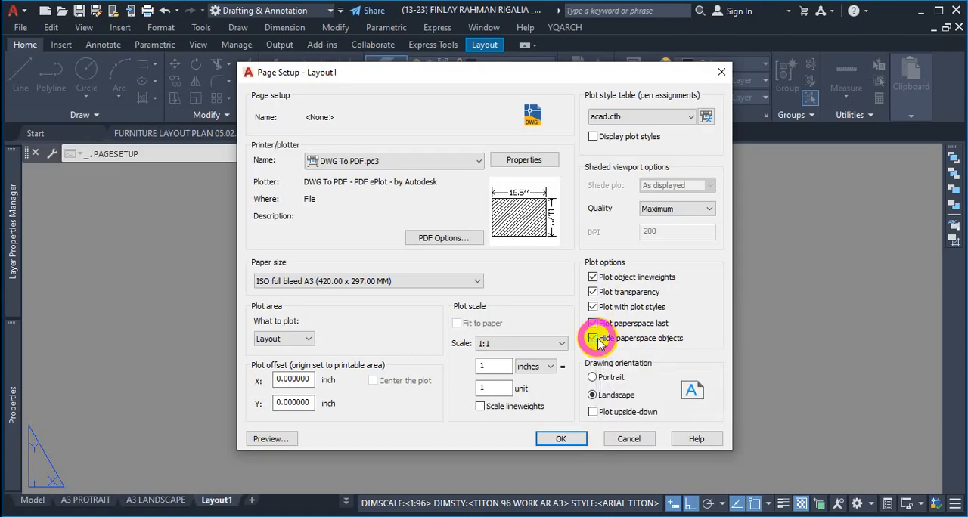
left_click(592, 339)
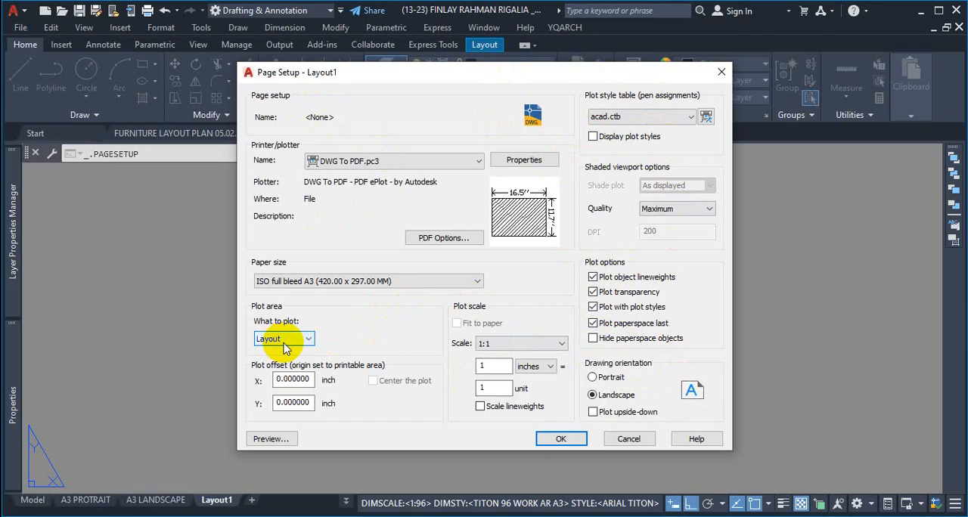
left_click(561, 439)
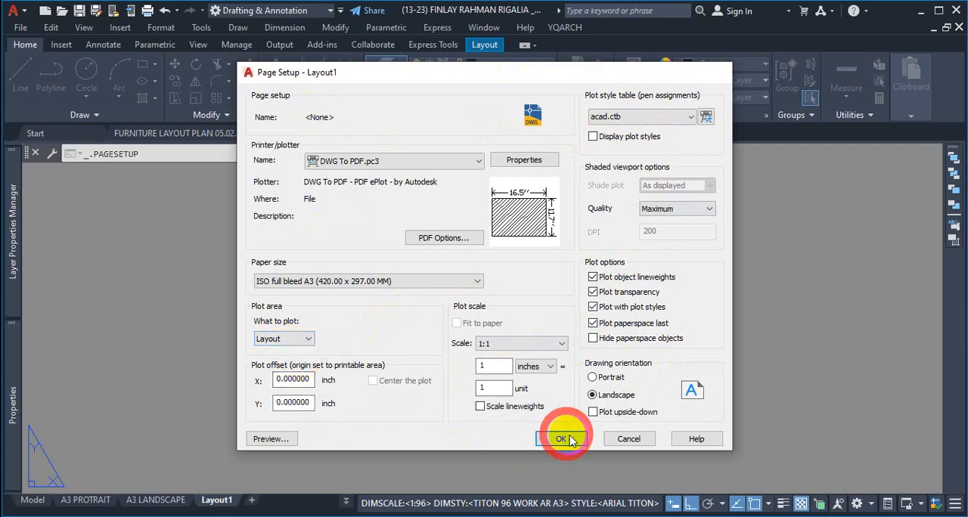
left_click(554, 401)
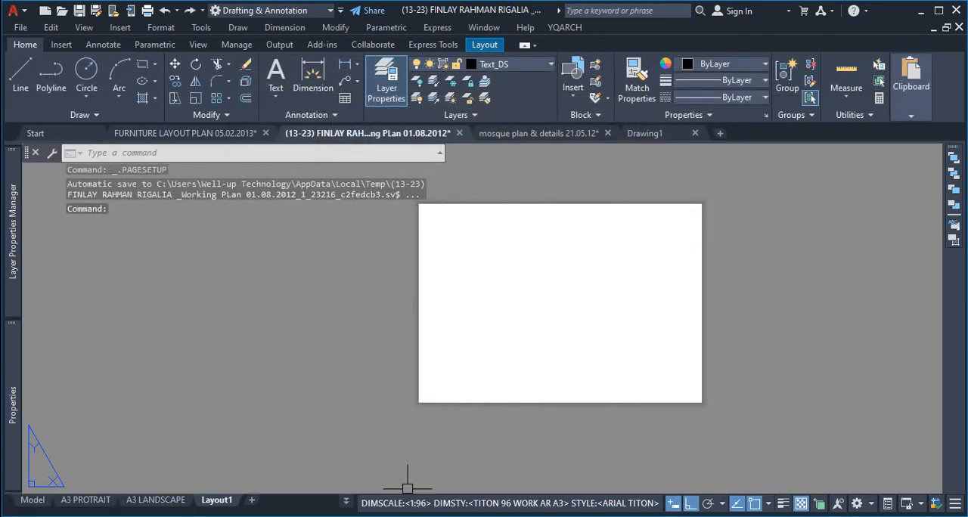
Step: Rename Layout1 as A3 LANDS
left_click(223, 502)
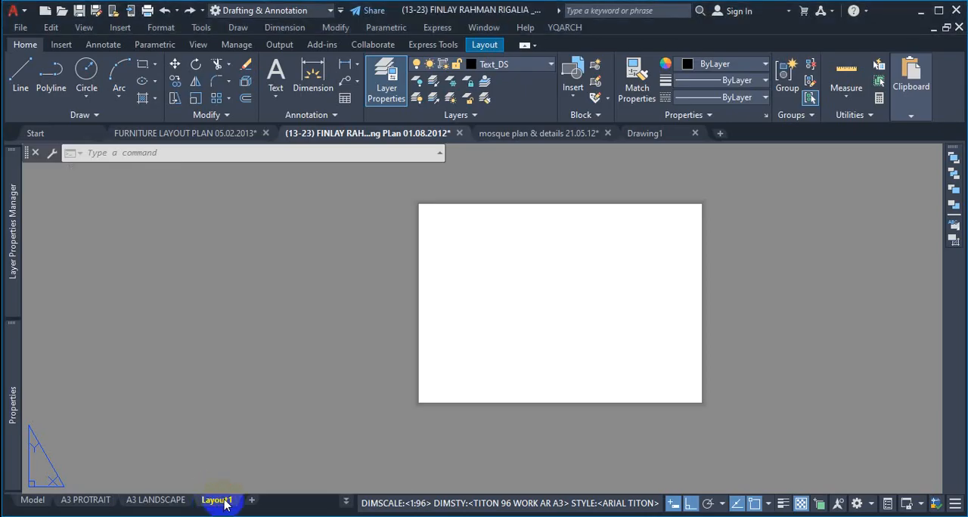
right_click(216, 502)
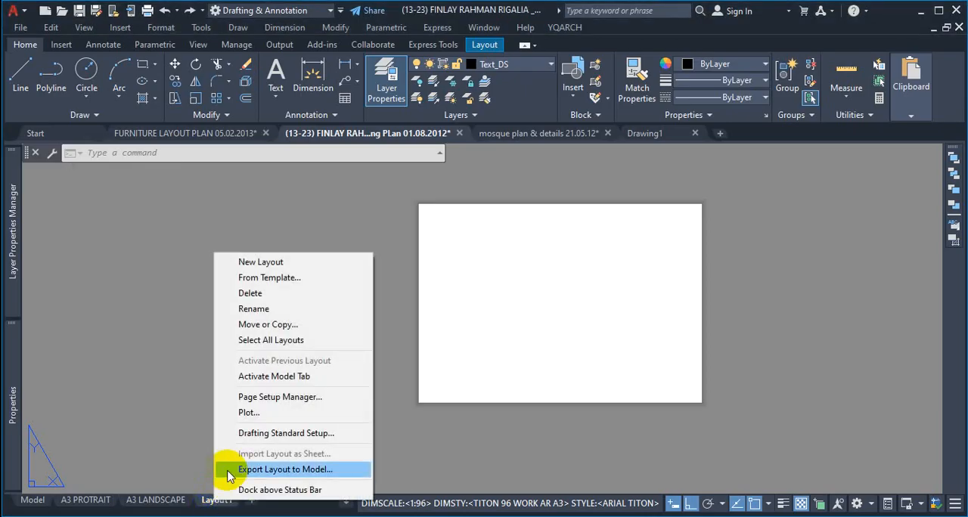
left_click(276, 308)
key("Caps_Lock")
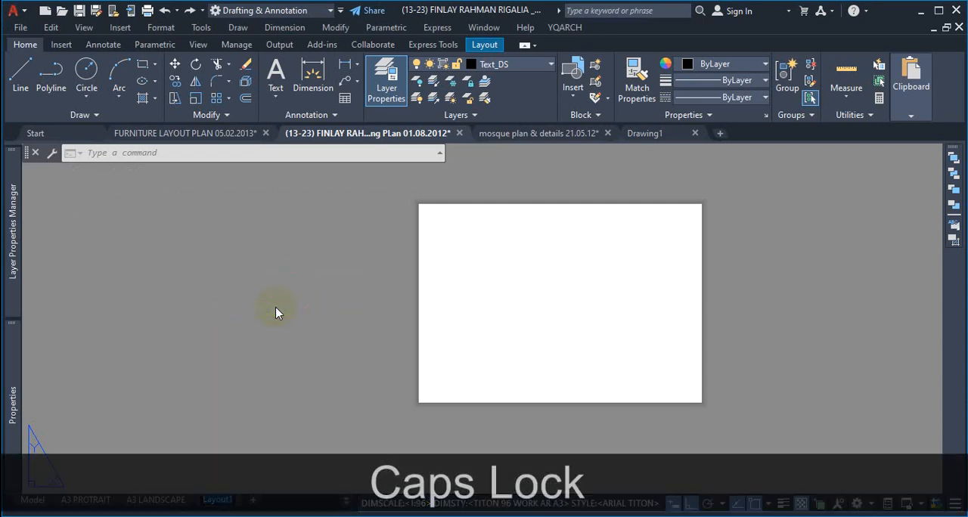
type("A3")
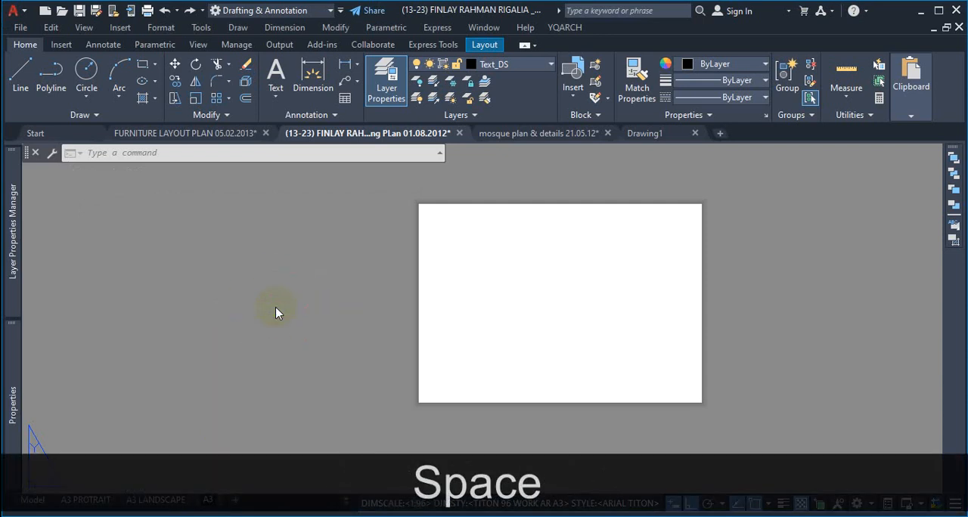
type(" LAND")
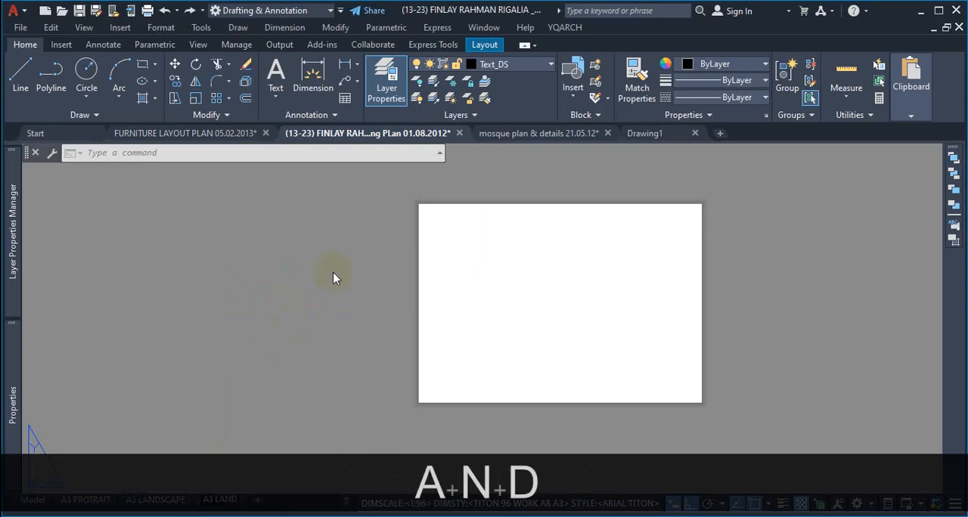
type("S")
left_click(340, 402)
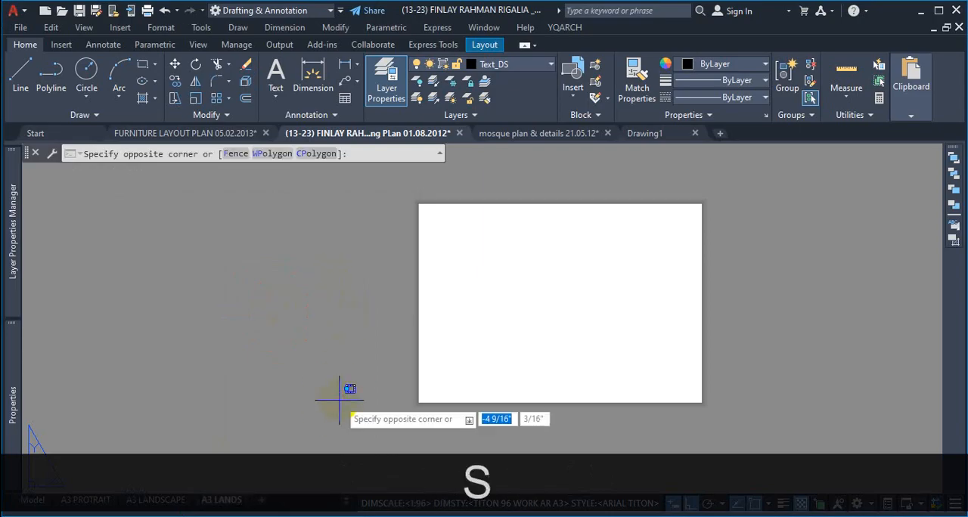
key("Escape")
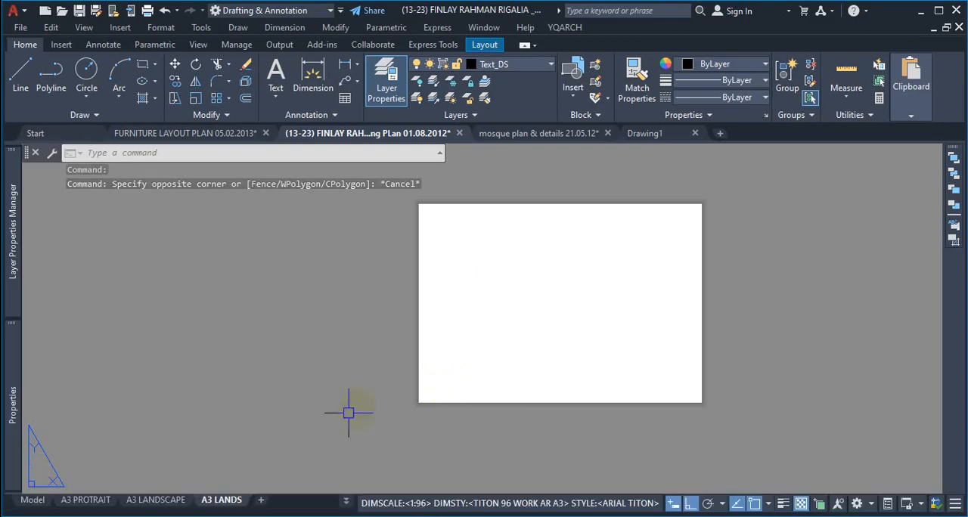
left_click(221, 501)
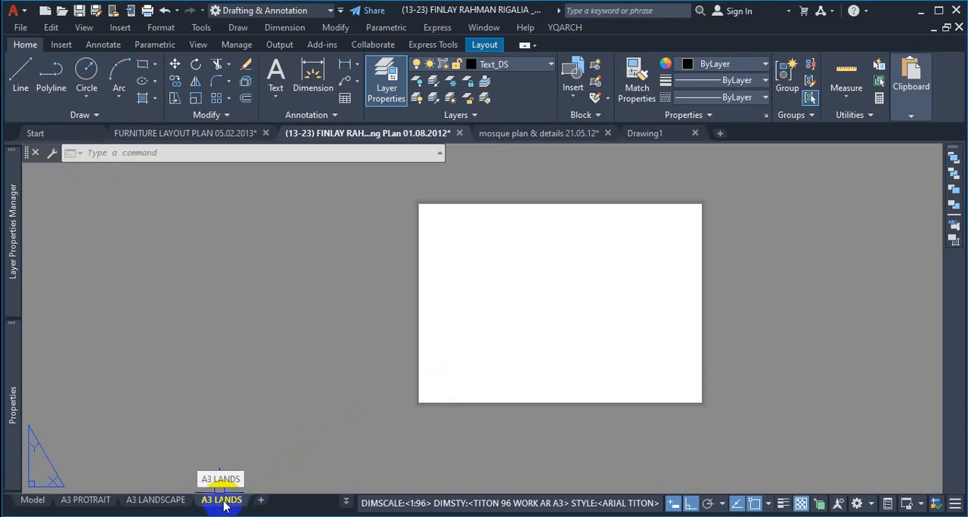
left_click(223, 500)
right_click(224, 503)
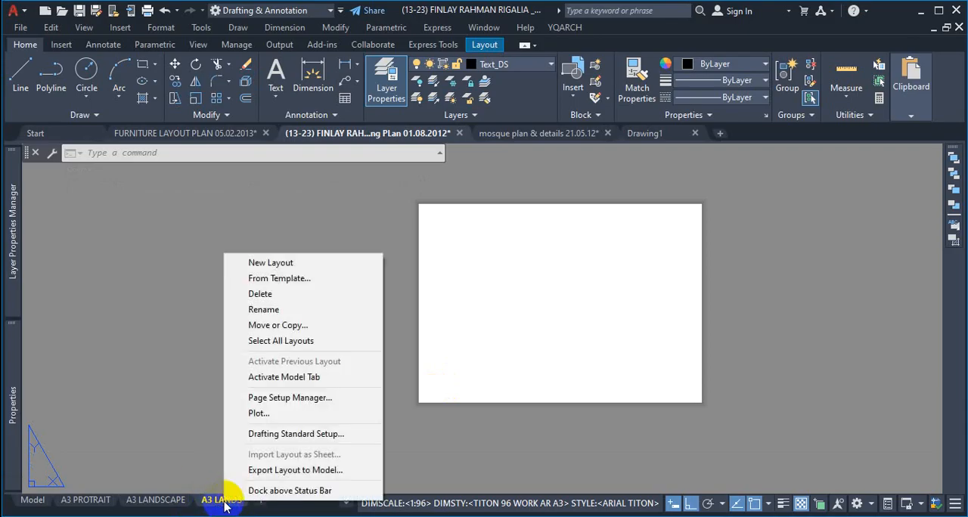
left_click(265, 309)
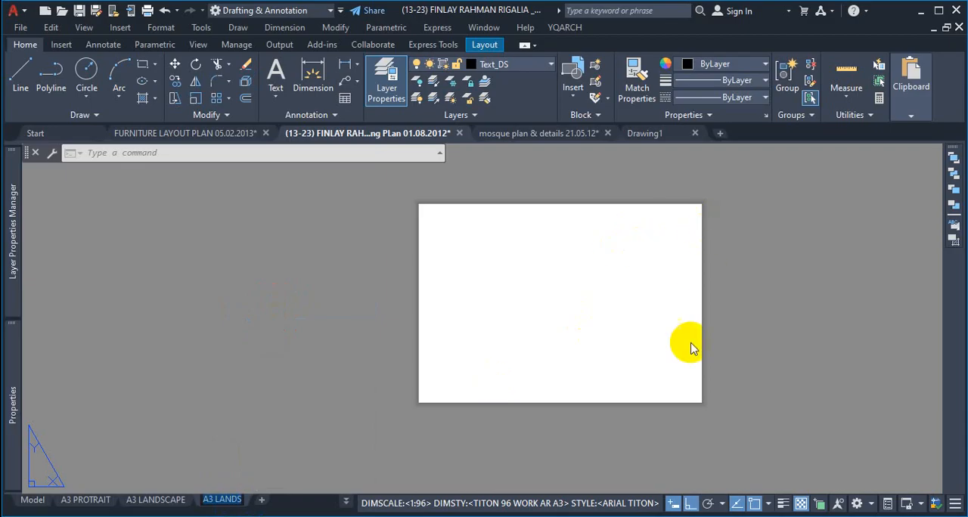
left_click(542, 448)
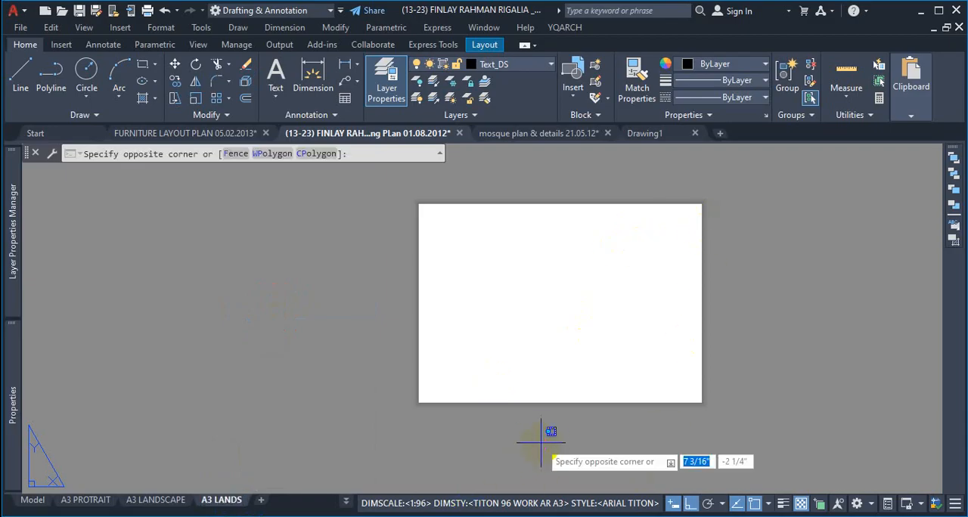
key("Escape")
key("Escape")
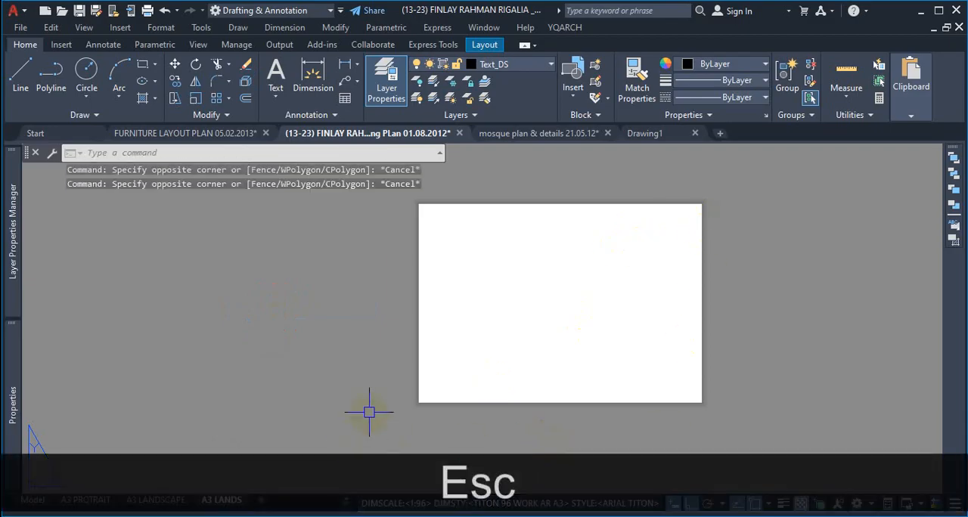
Step: View the list of all layouts in the drawing and close it
left_click(350, 428)
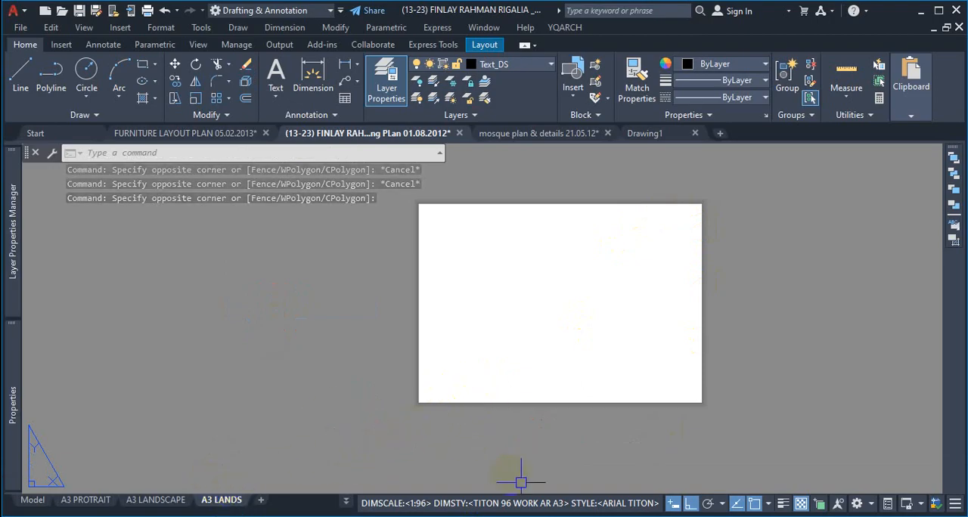
left_click(346, 507)
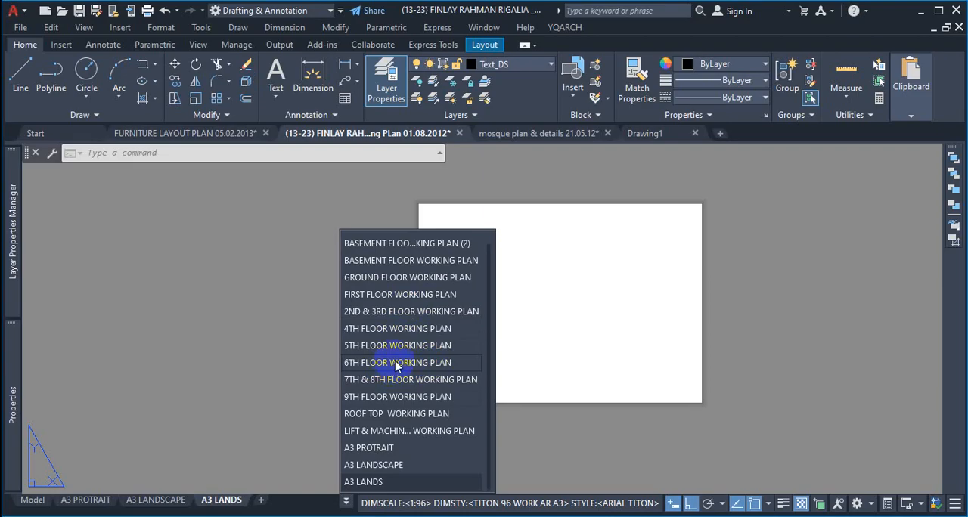
left_click(219, 503)
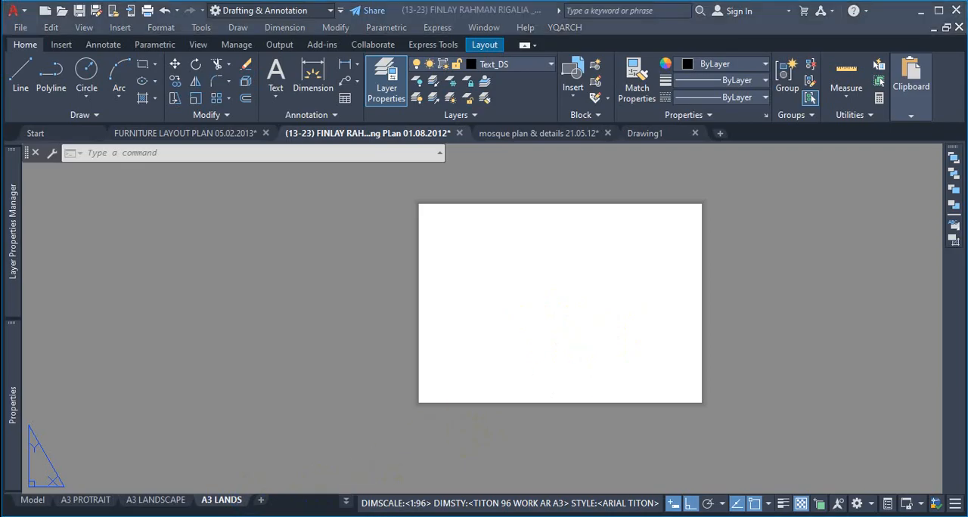
Step: Delete the A3 LANDSCAPE layout from the drawing
left_click(155, 500)
right_click(176, 500)
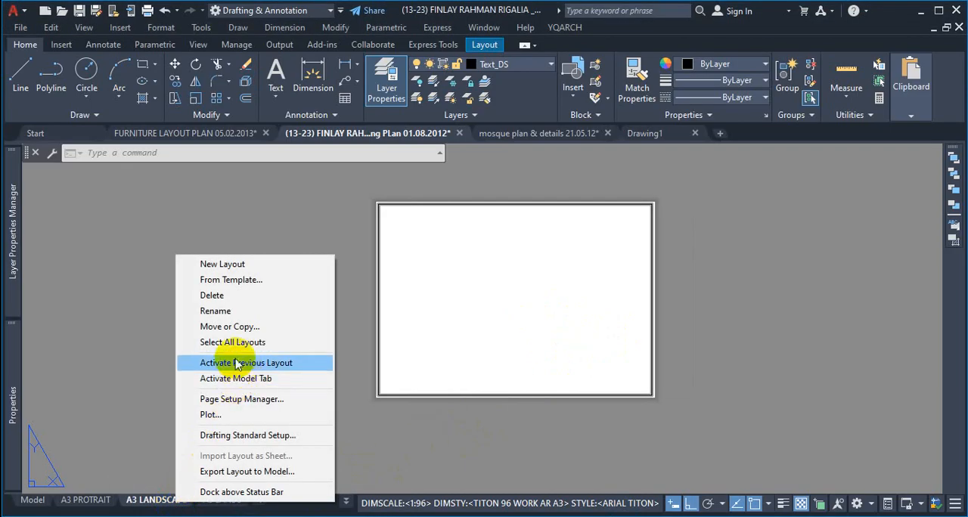
left_click(244, 297)
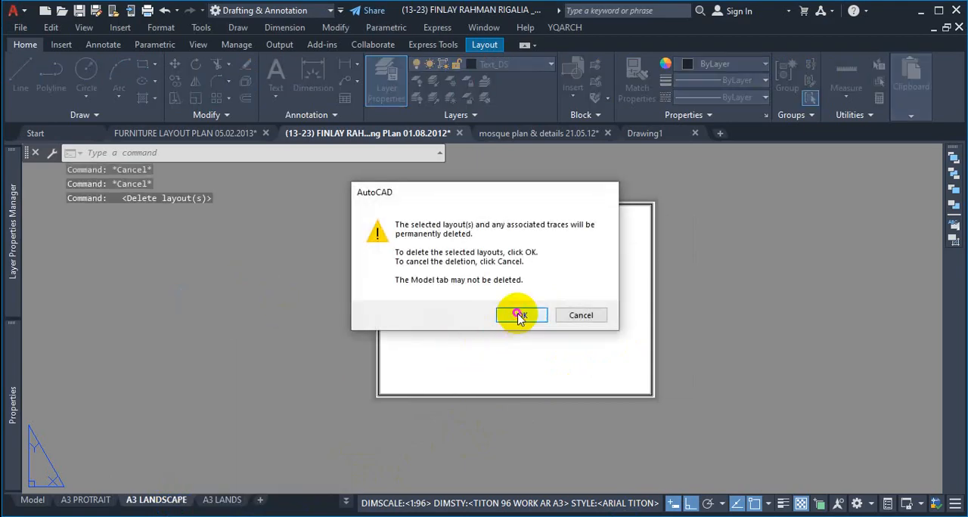
left_click(521, 315)
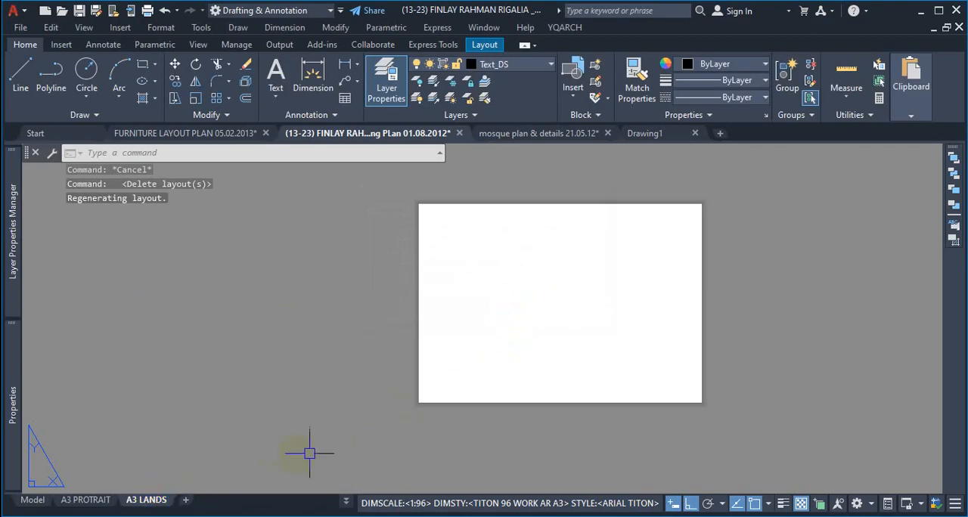
scroll(546, 324, "down", 2)
scroll(546, 324, "up", 4)
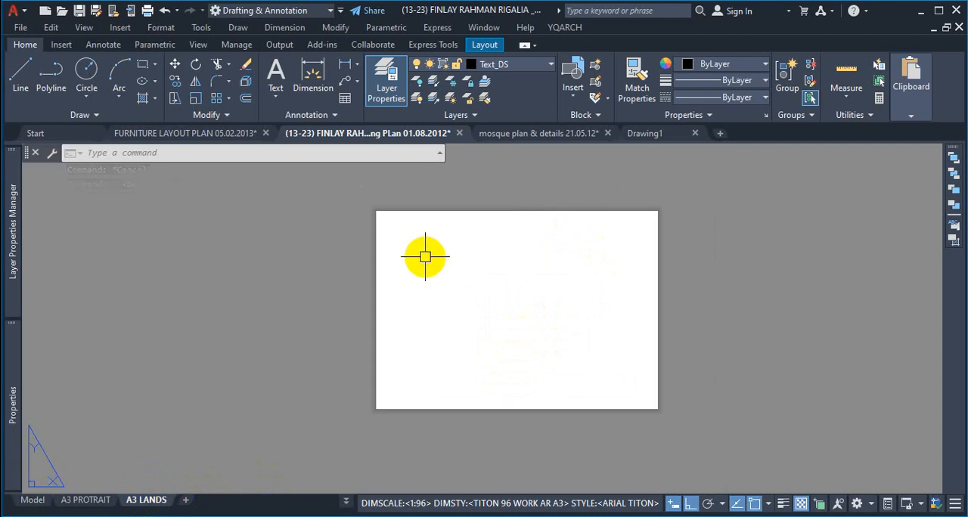
scroll(423, 257, "up", 2)
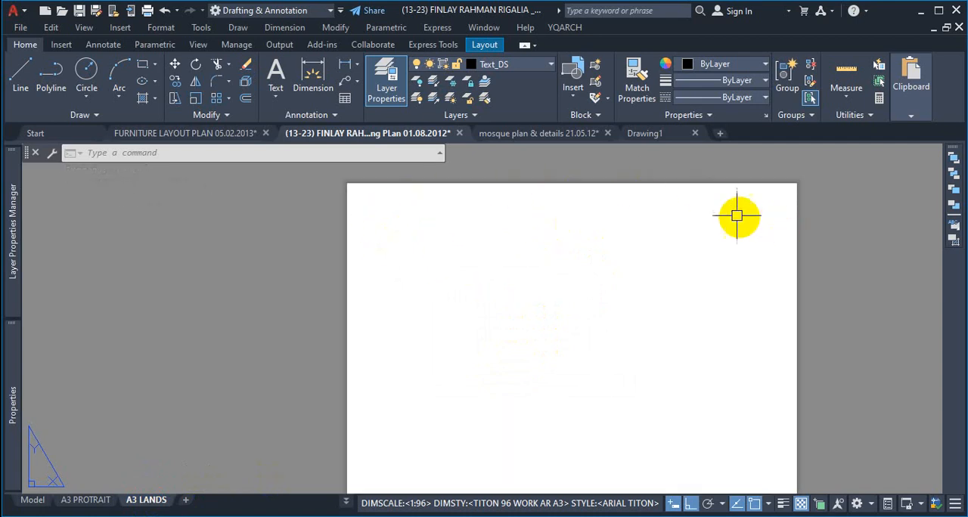
scroll(738, 218, "down", 2)
scroll(778, 236, "up", 4)
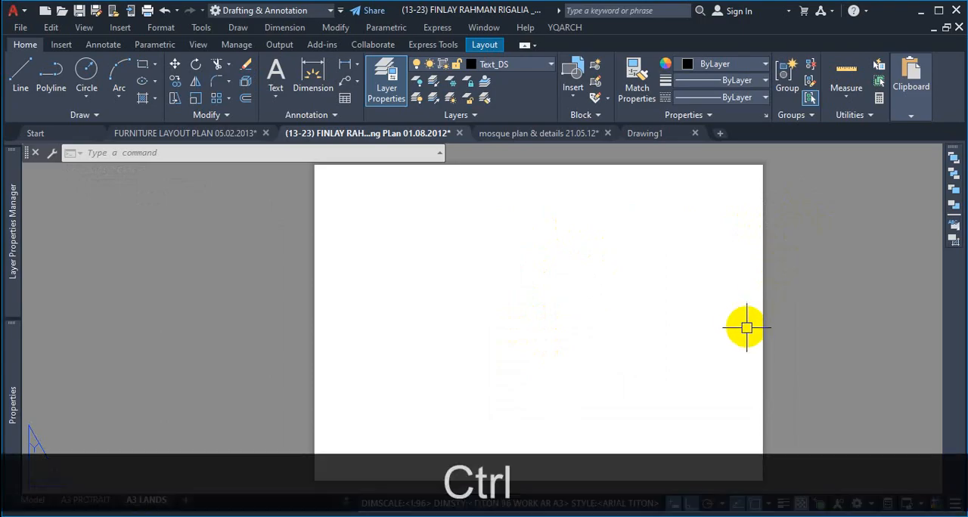
key("ctrl+1")
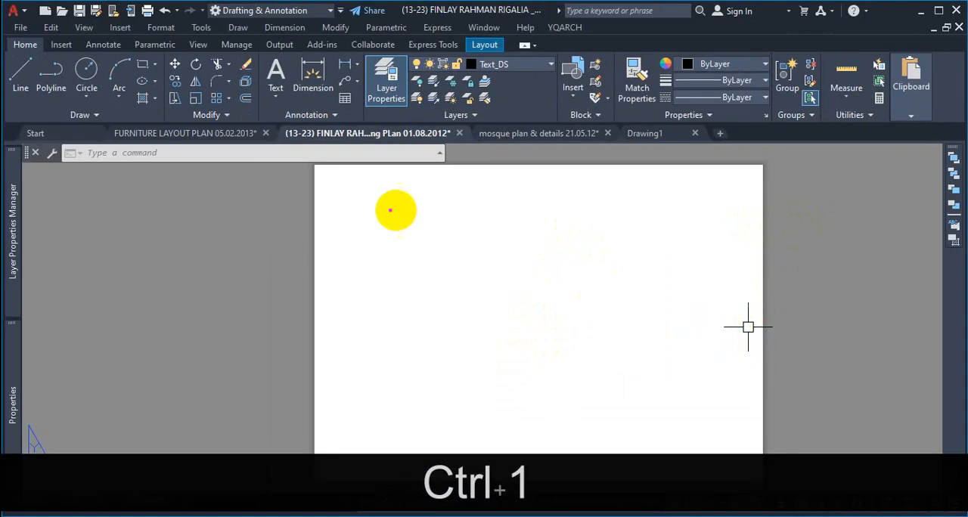
mouse_move(320, 164)
left_mouse_down()
mouse_move(313, 489)
mouse_move(788, 488)
mouse_move(778, 225)
mouse_move(593, 140)
mouse_move(342, 155)
mouse_move(351, 295)
left_mouse_up()
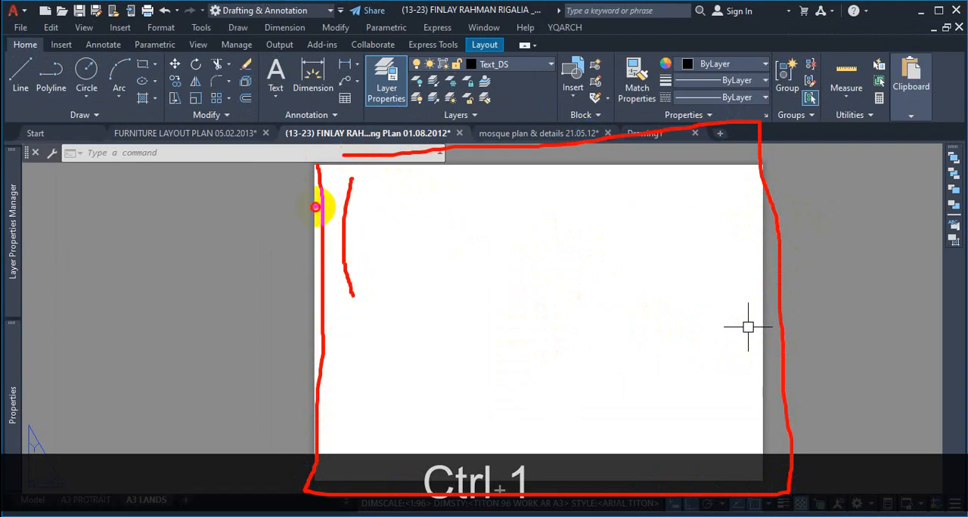
mouse_move(319, 205)
left_mouse_down()
mouse_move(376, 204)
mouse_move(329, 226)
left_mouse_up()
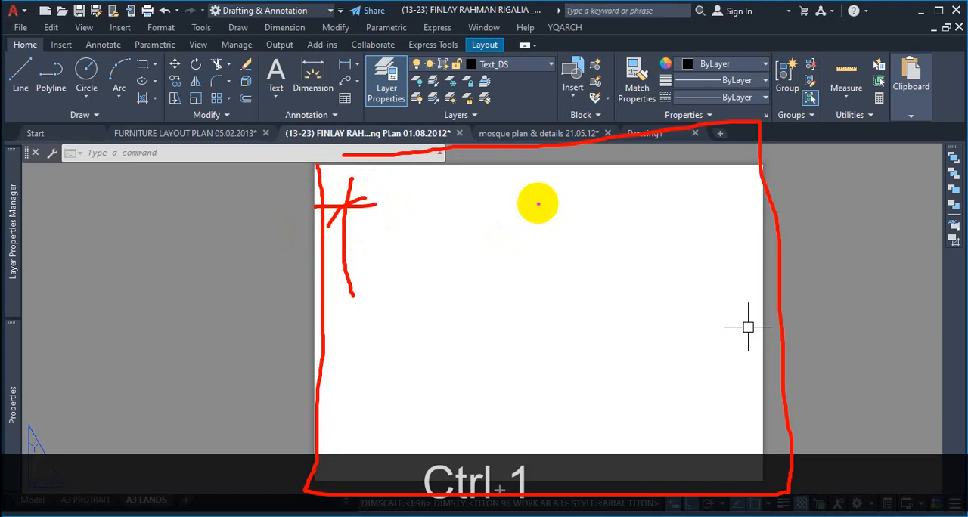
key("Escape")
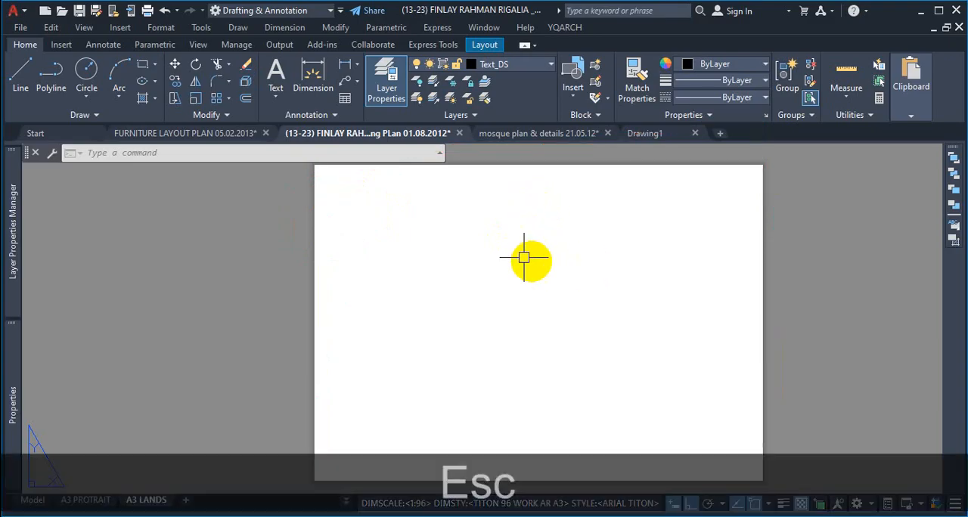
Step: Start a rectangle on the A3 LANDS sheet with its first corner at 0,0
scroll(562, 244, "down", 4)
scroll(514, 299, "up", 2)
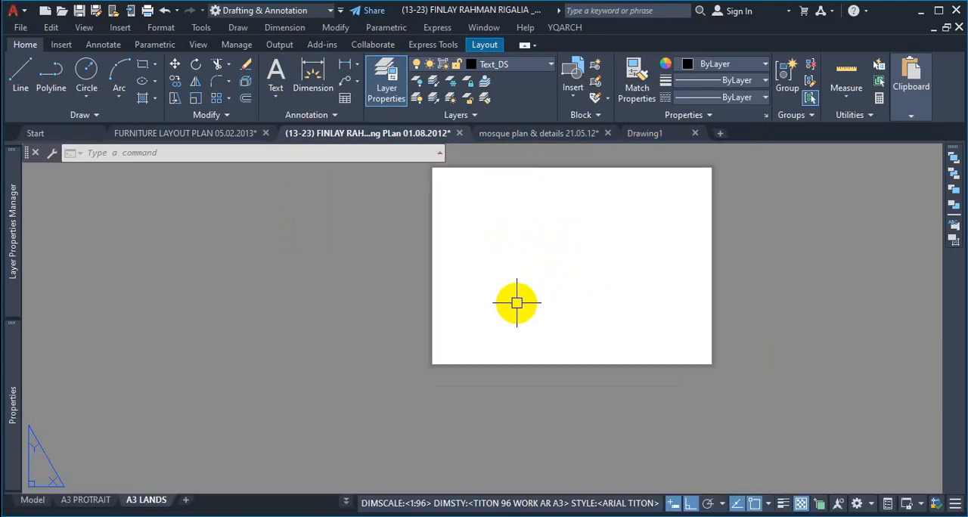
type("RE")
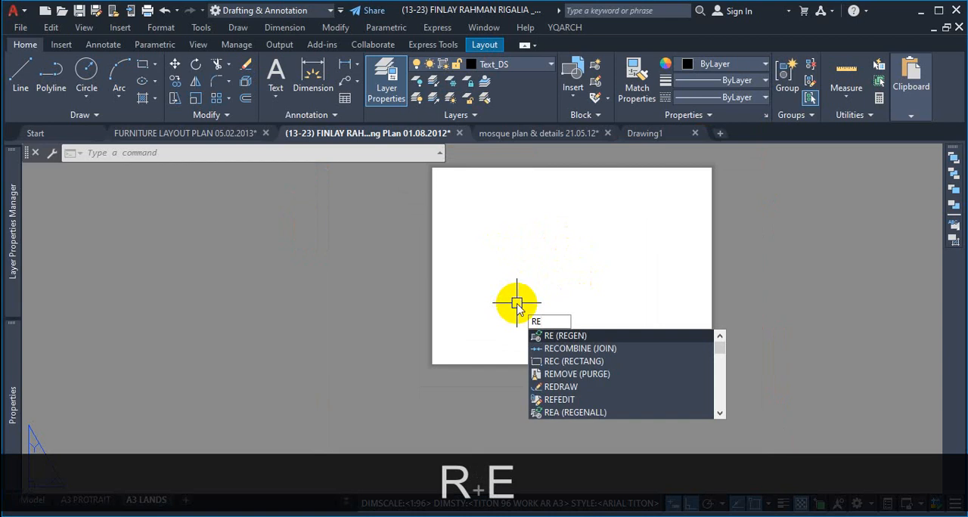
type("C")
key("Return")
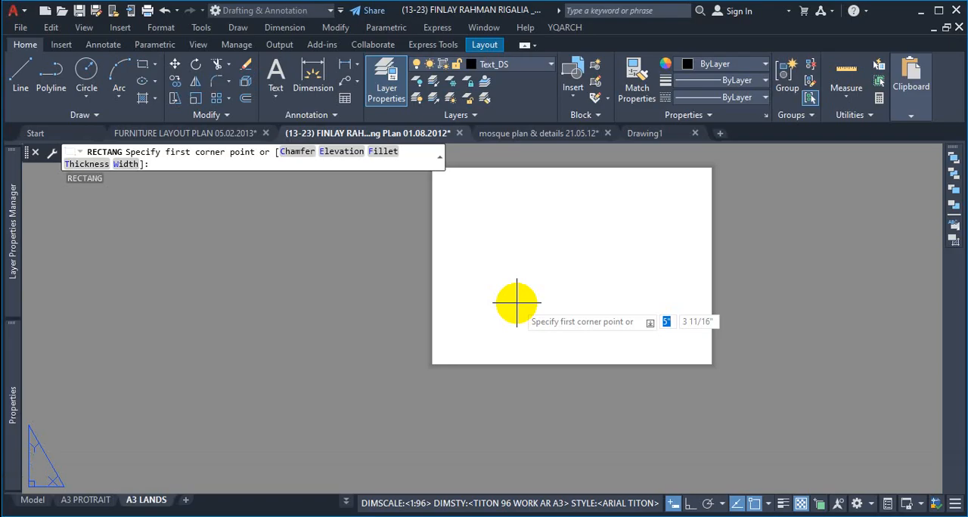
key("ctrl+1")
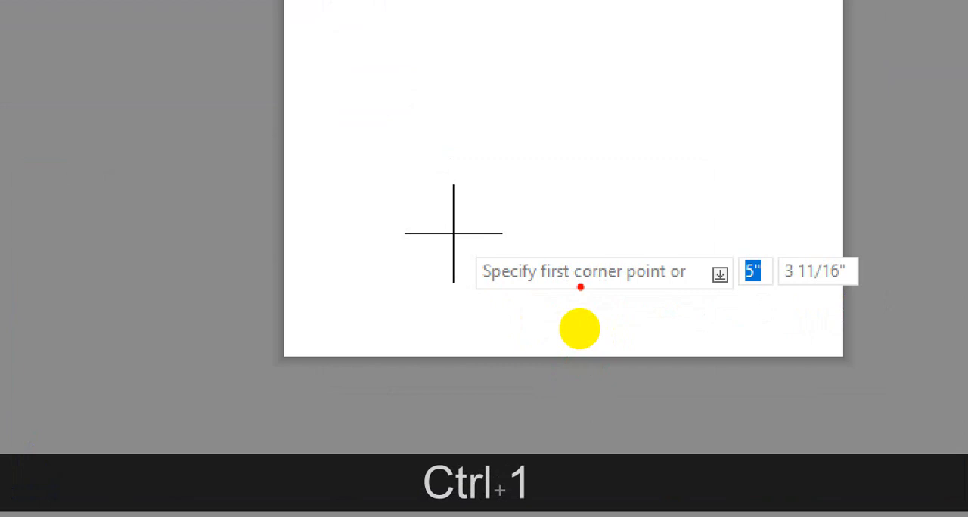
left_click_drag(580, 287, 684, 286)
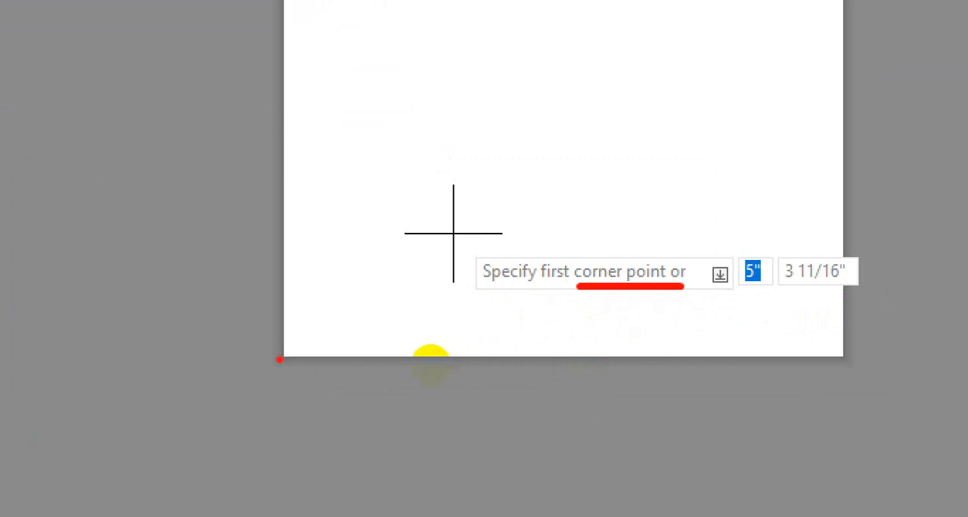
mouse_move(274, 346)
left_mouse_down()
mouse_move(325, 353)
mouse_move(261, 333)
left_mouse_up()
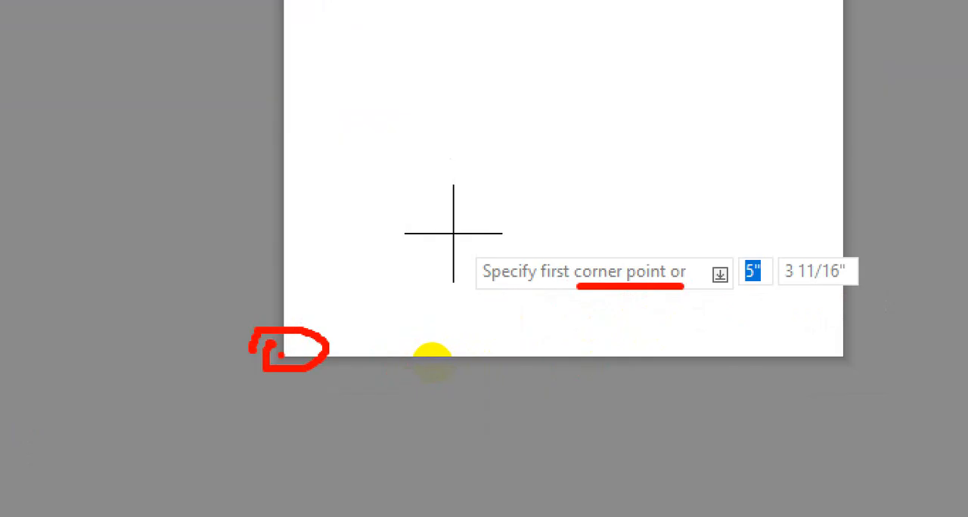
left_click(271, 353)
left_click_drag(744, 271, 827, 265)
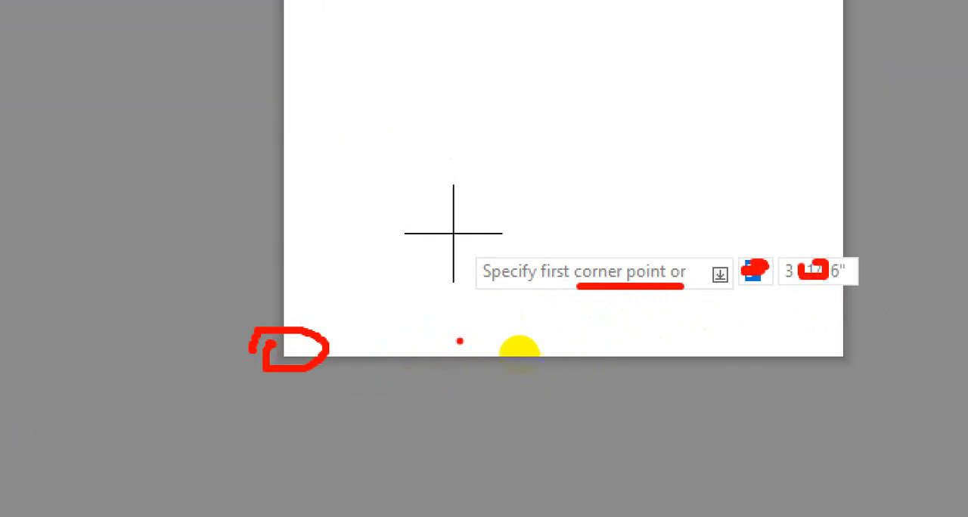
key("Escape")
type("0")
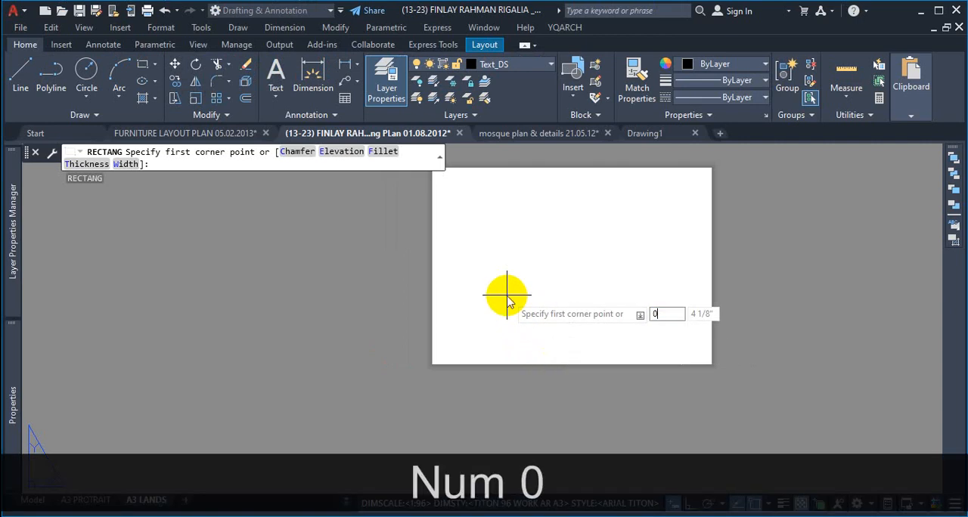
key("Tab")
type("0")
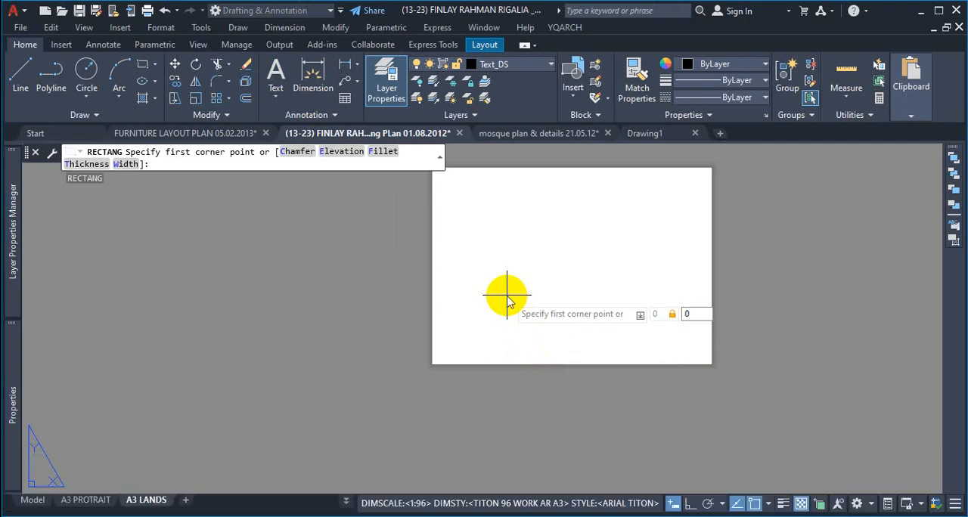
key("Return")
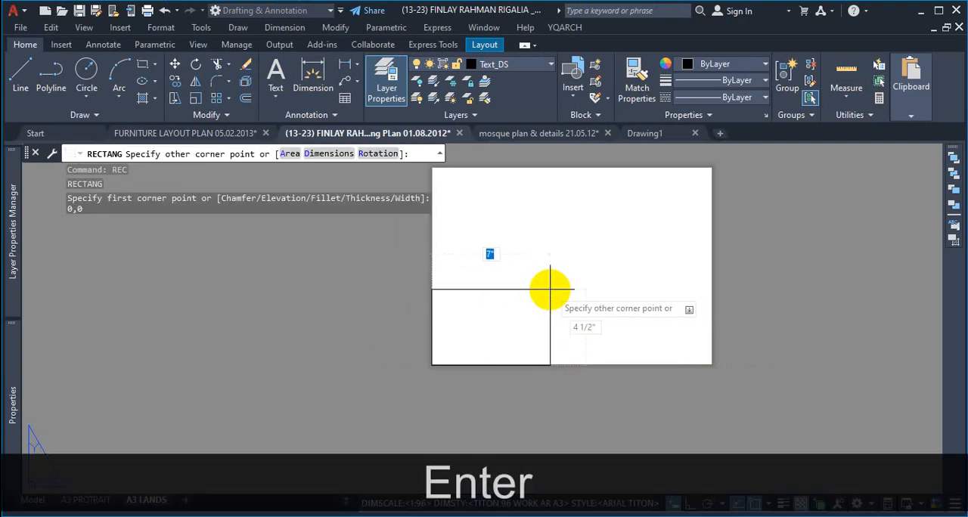
Step: Complete the rectangle as the A3 sheet outline, 16.54 inches wide and 11.69 inches high
scroll(559, 286, "down", 4)
scroll(639, 234, "up", 2)
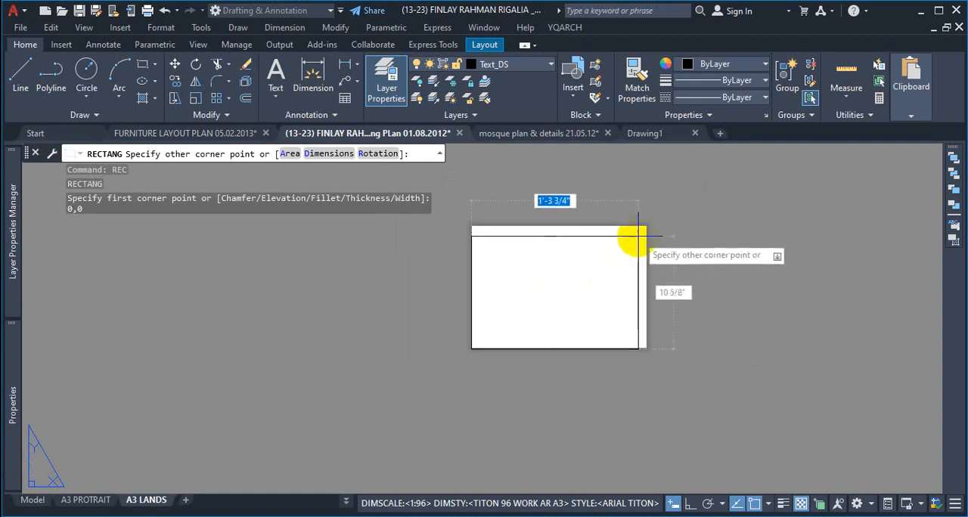
scroll(642, 229, "up", 2)
scroll(688, 228, "down", 4)
scroll(687, 228, "up", 5)
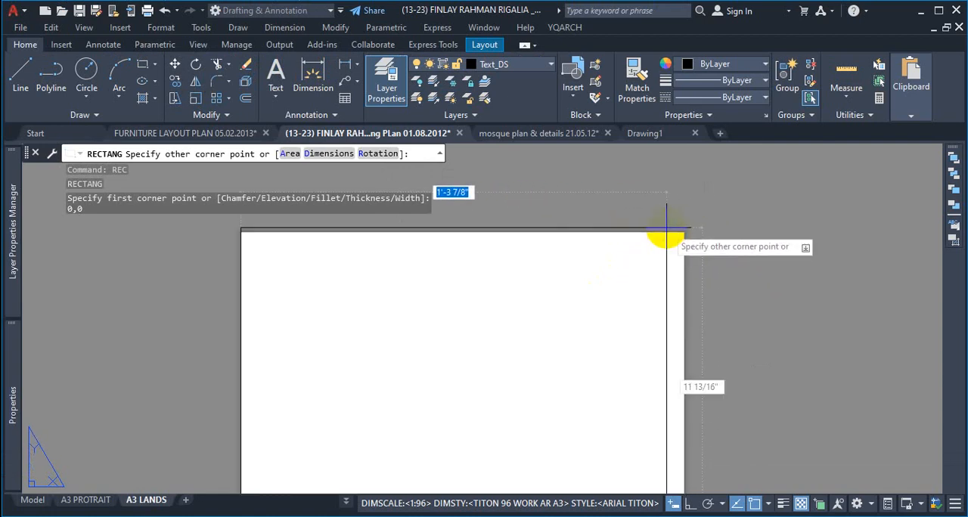
scroll(709, 239, "down", 3)
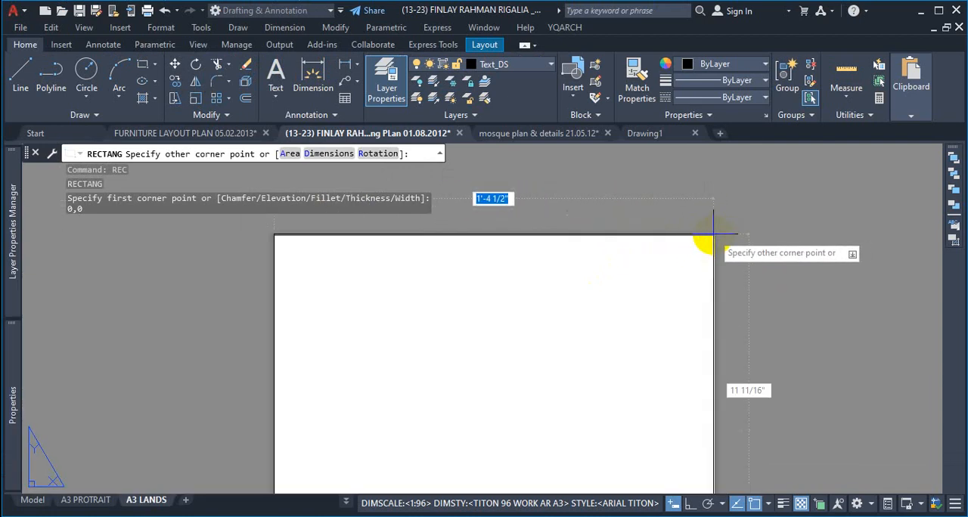
scroll(714, 242, "up", 3)
scroll(717, 242, "down", 3)
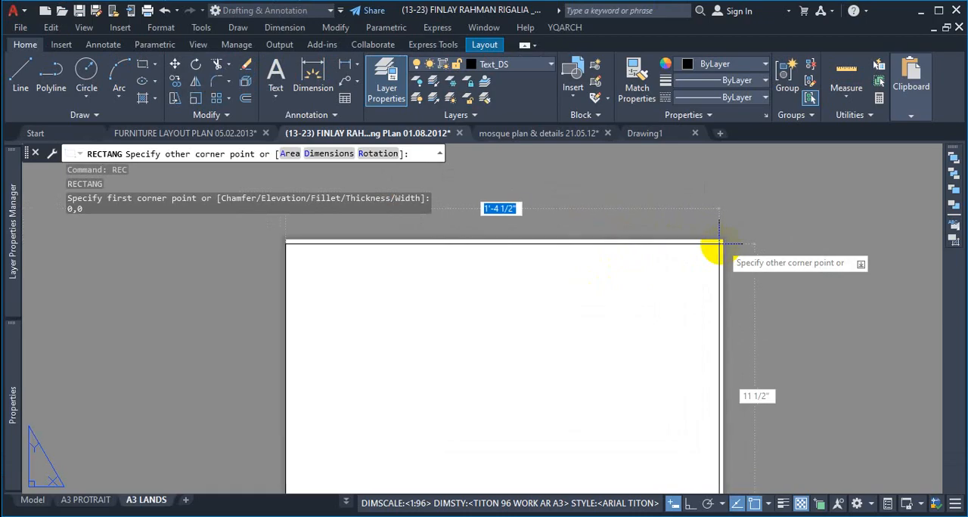
type("16.54")
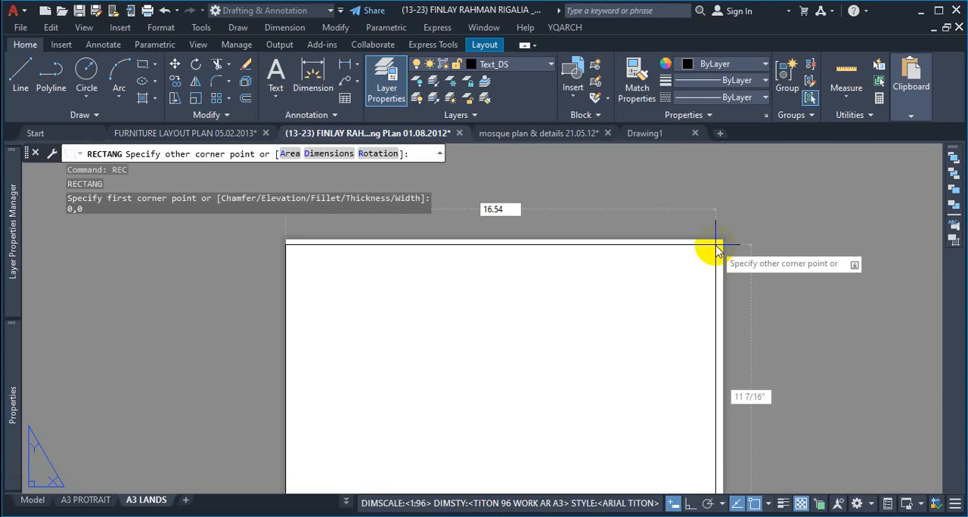
key("Tab")
type("1")
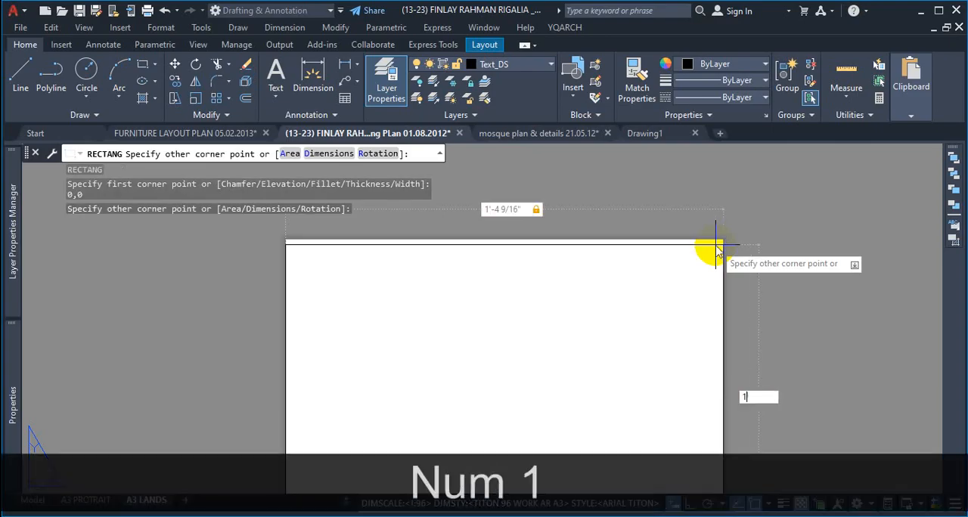
type("1.69")
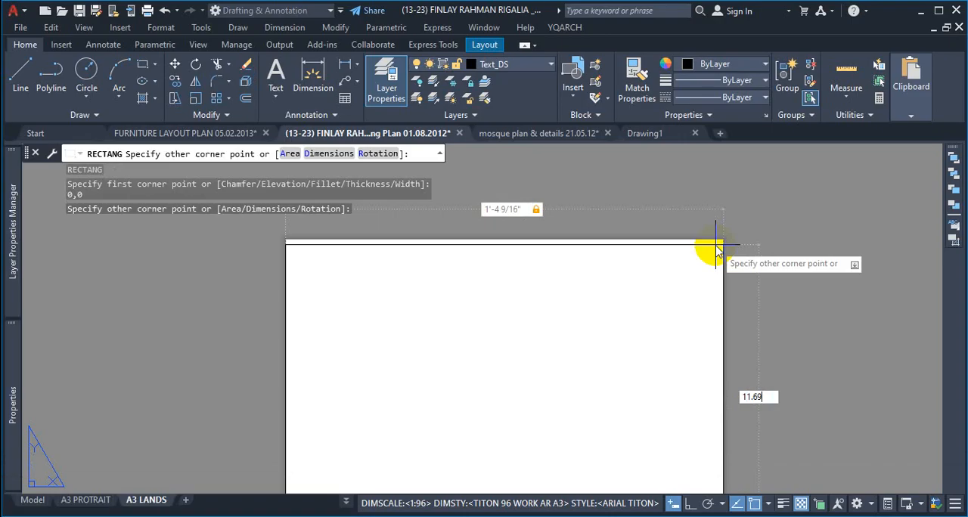
key("Return")
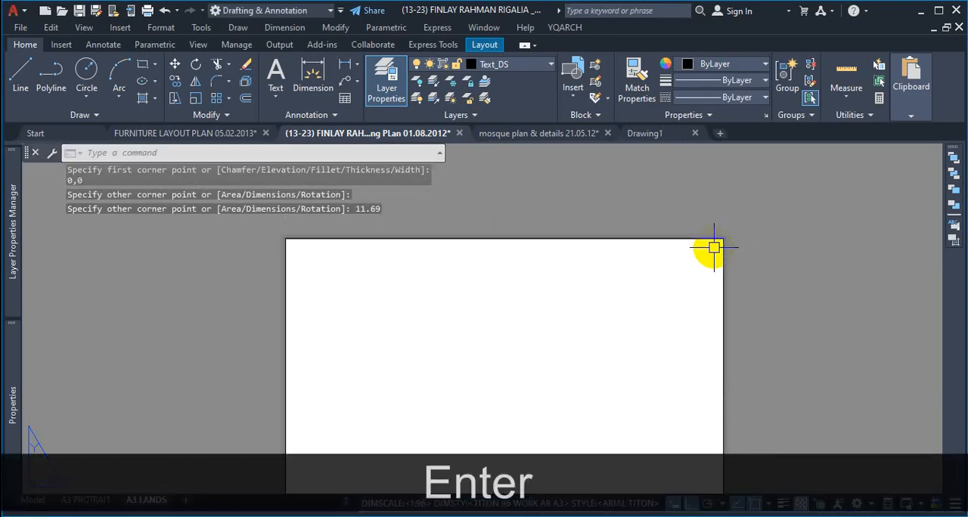
scroll(714, 247, "down", 4)
scroll(687, 267, "up", 4)
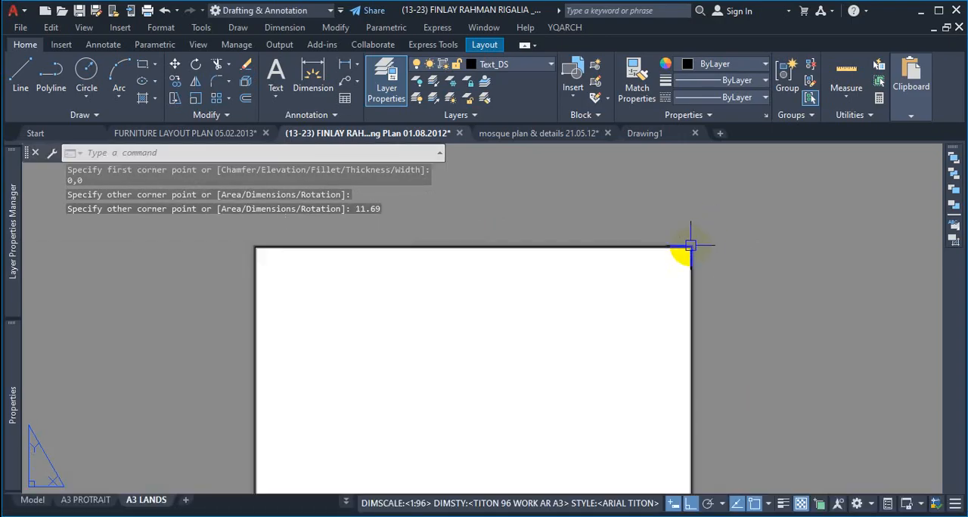
scroll(689, 246, "up", 2)
scroll(666, 295, "down", 2)
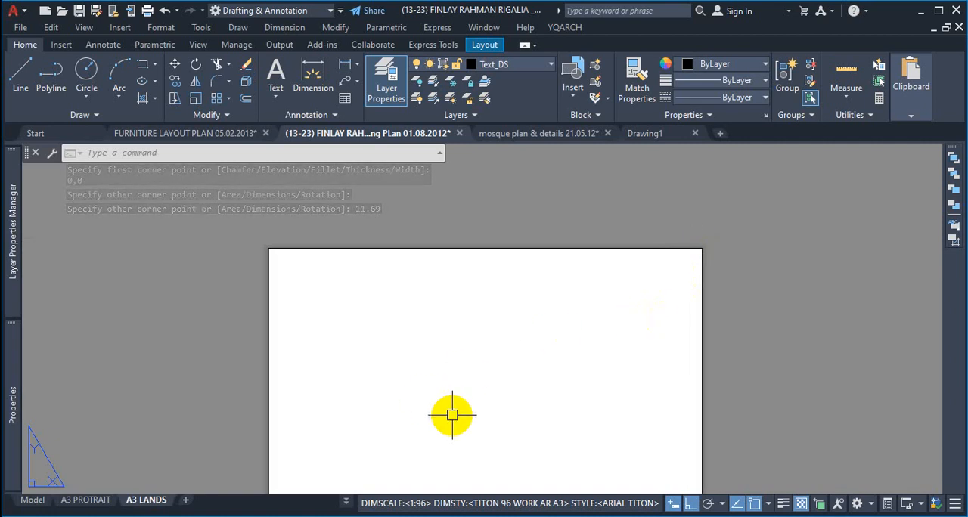
Step: Check the plot size in the A3 LANDS page setup and inspect the rectangle's upper-right corner against the paper edge
right_click(158, 509)
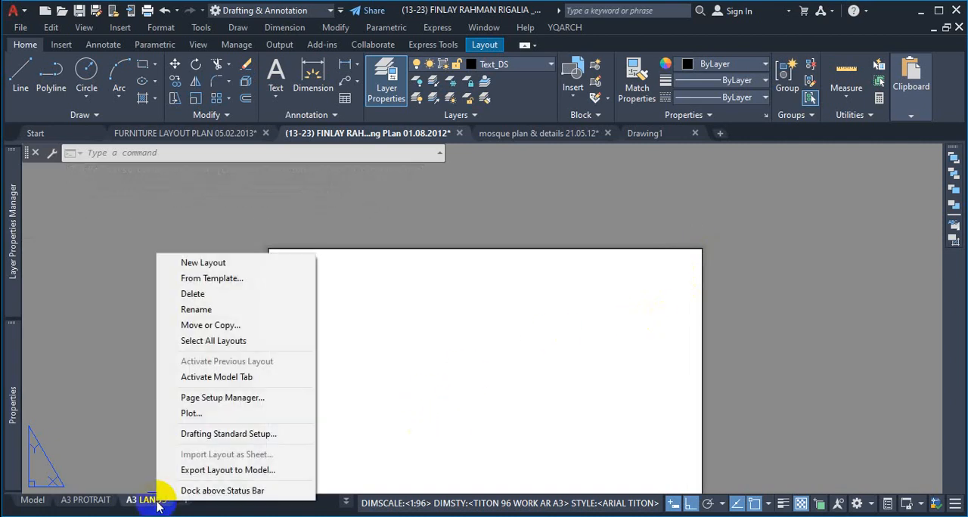
left_click(237, 397)
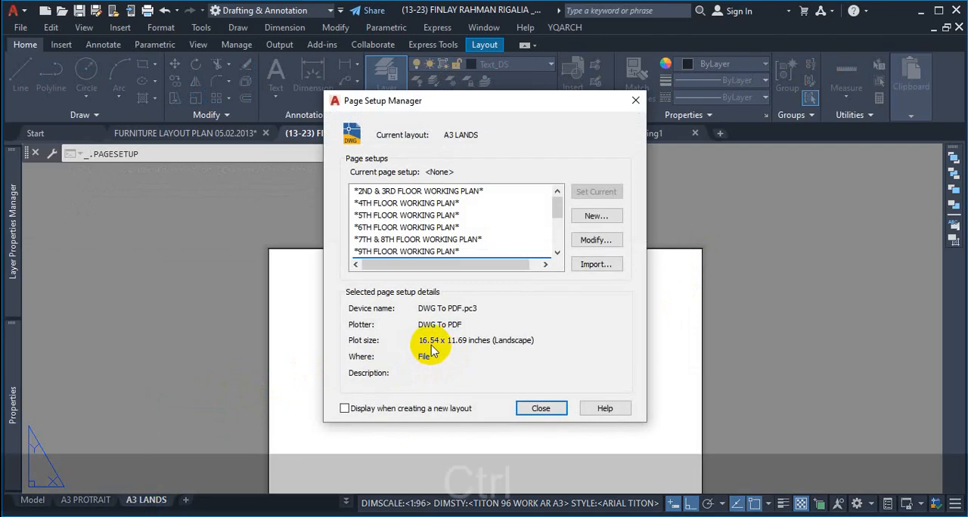
key("ctrl+1")
mouse_move(418, 353)
left_mouse_down()
mouse_move(558, 336)
mouse_move(544, 317)
mouse_move(405, 333)
mouse_move(407, 321)
left_mouse_up()
key("Escape")
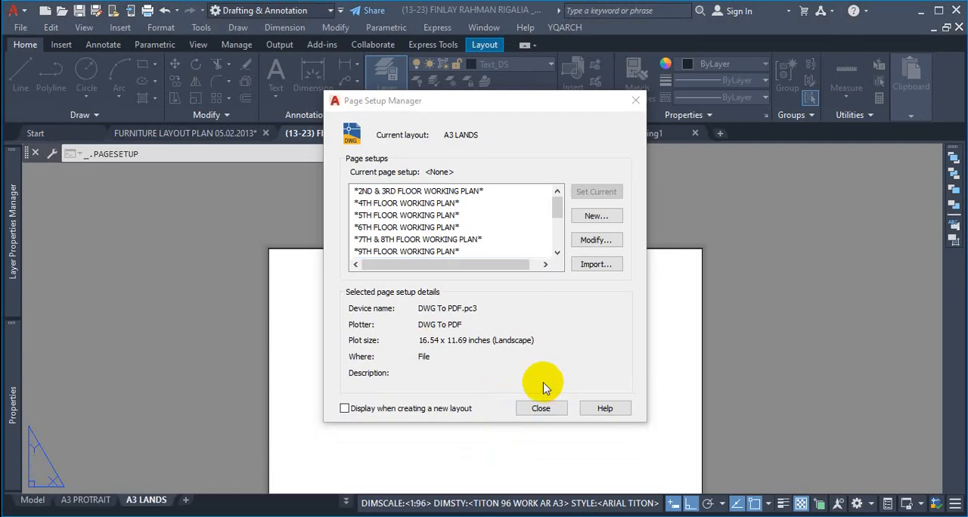
key("ctrl+1")
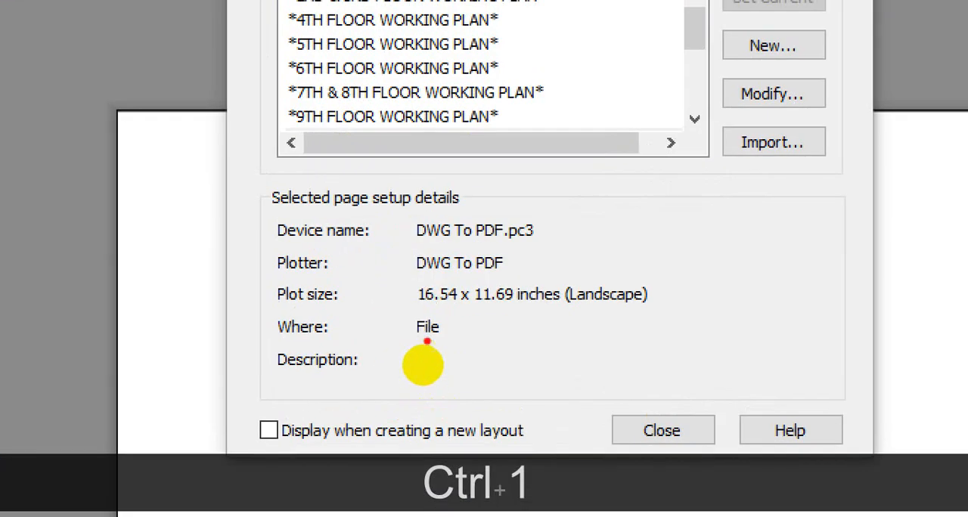
left_click_drag(416, 308, 569, 308)
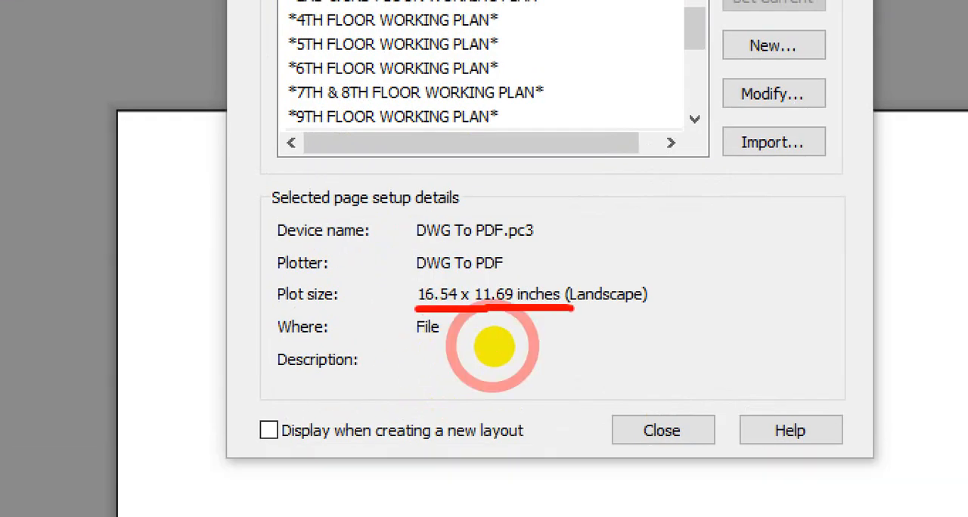
key("Escape")
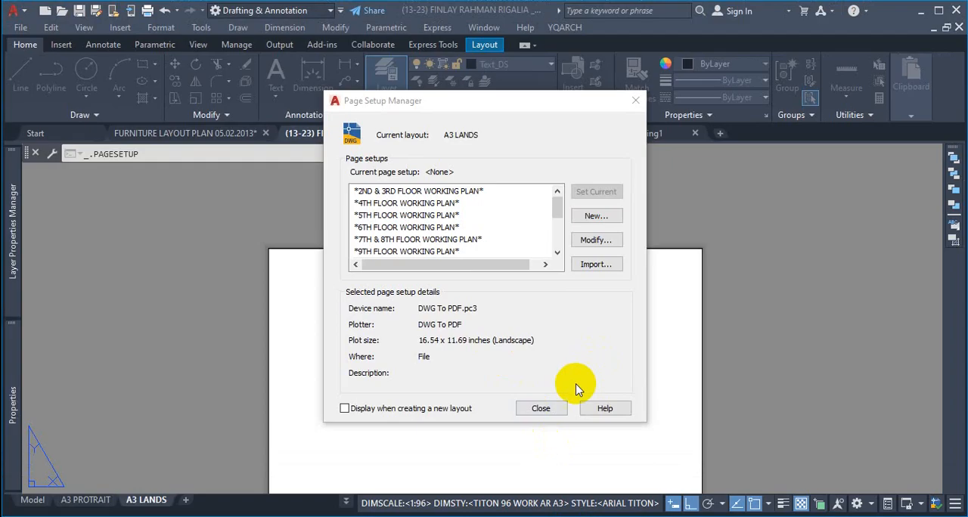
left_click(543, 407)
scroll(693, 249, "up", 2)
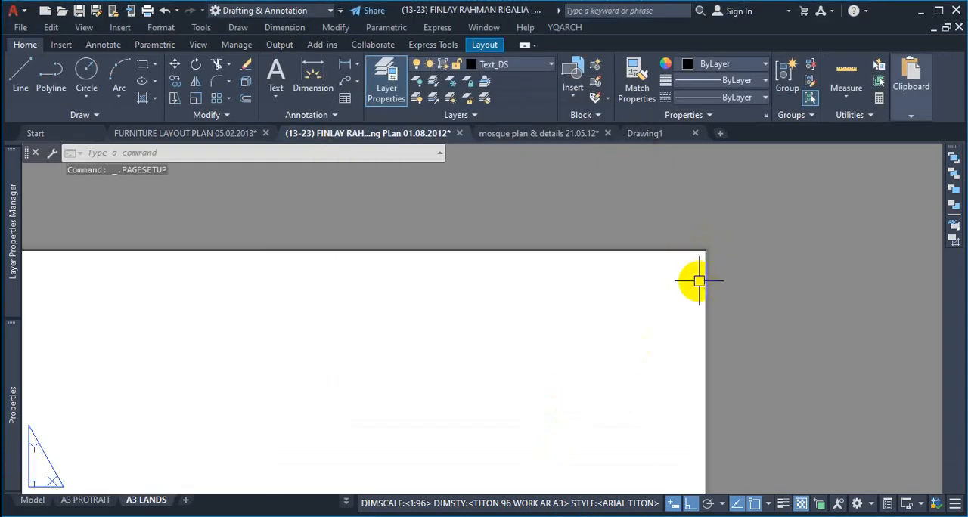
scroll(703, 252, "up", 7)
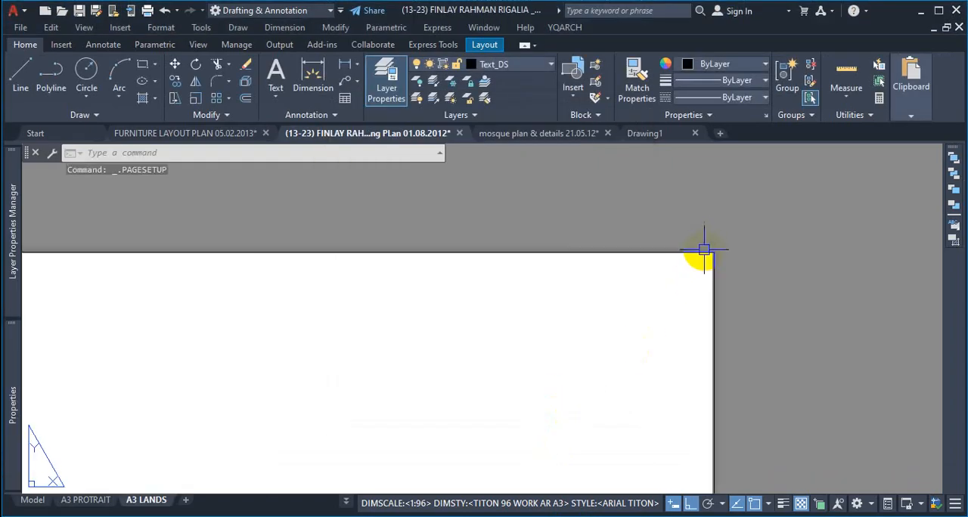
scroll(730, 260, "up", 3)
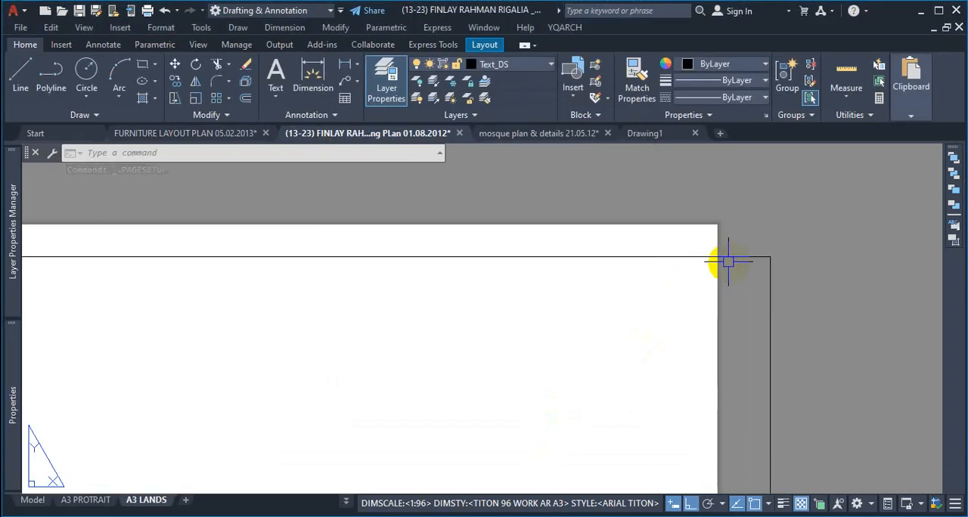
Step: Offset the A3 sheet outline 0.2 inch inward to form an inner border rectangle
scroll(715, 230, "up", 3)
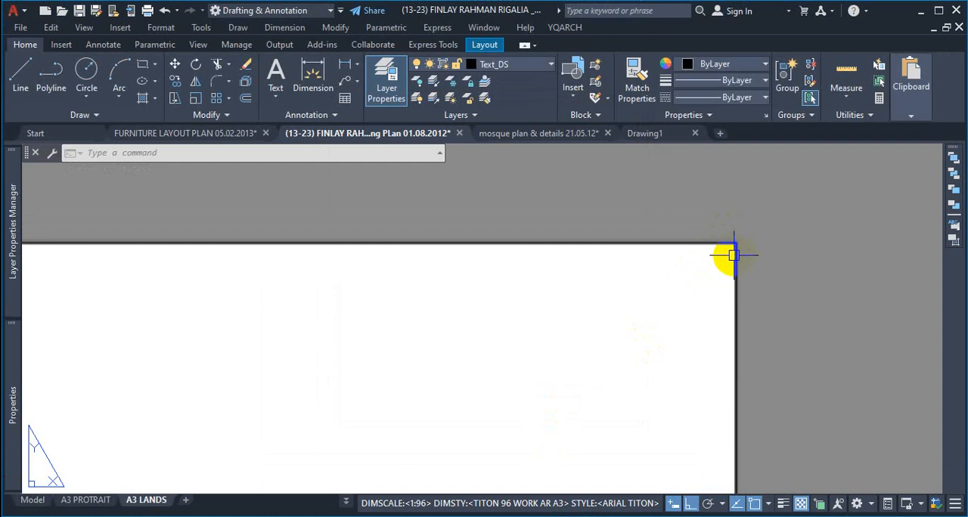
scroll(718, 255, "down", 3)
scroll(722, 261, "up", 8)
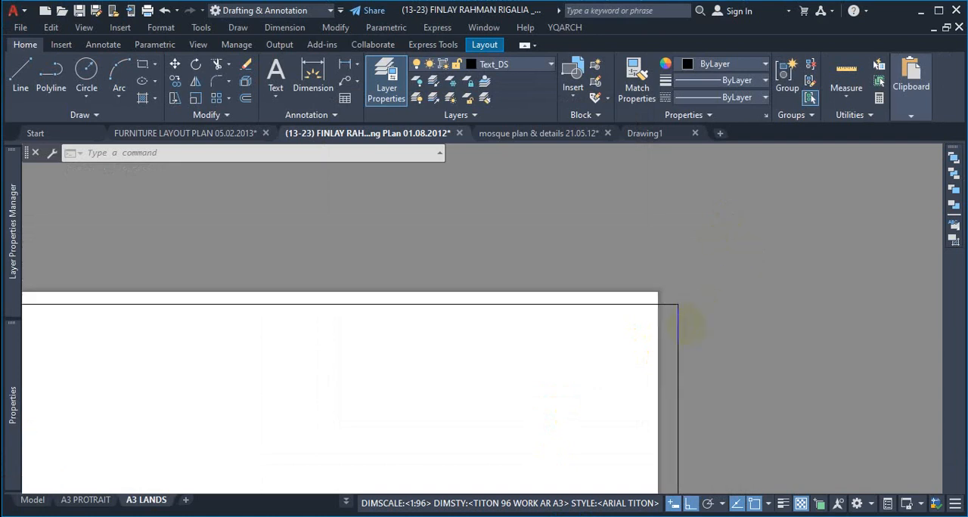
scroll(665, 330, "down", 1)
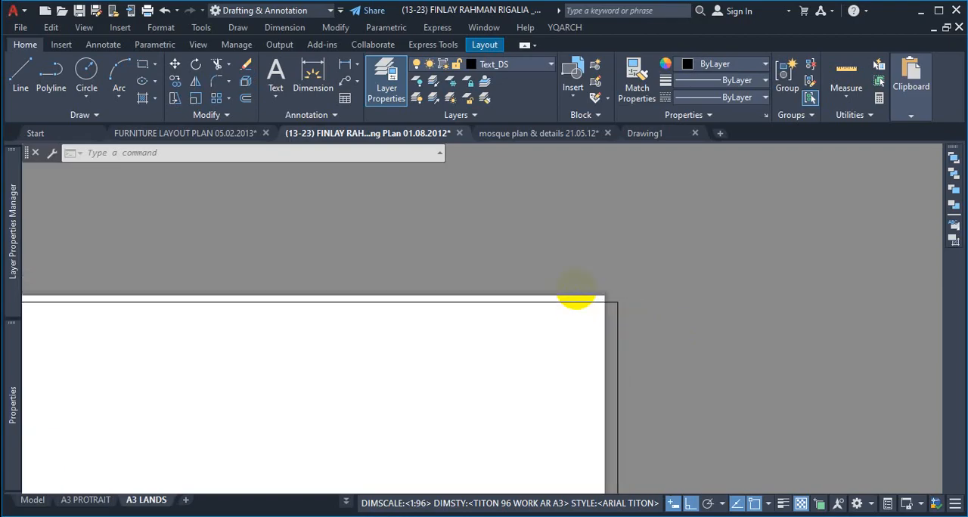
scroll(625, 280, "down", 5)
scroll(652, 264, "up", 7)
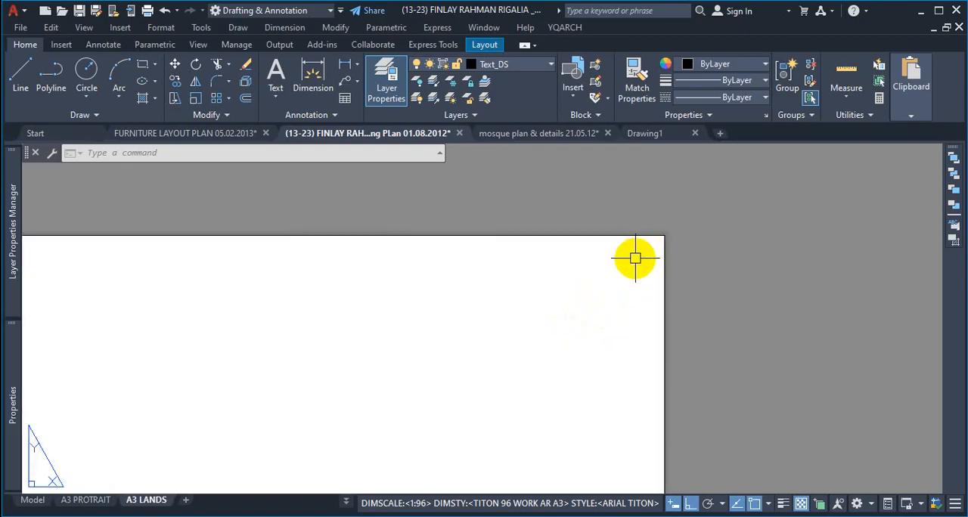
type("o")
key("Return")
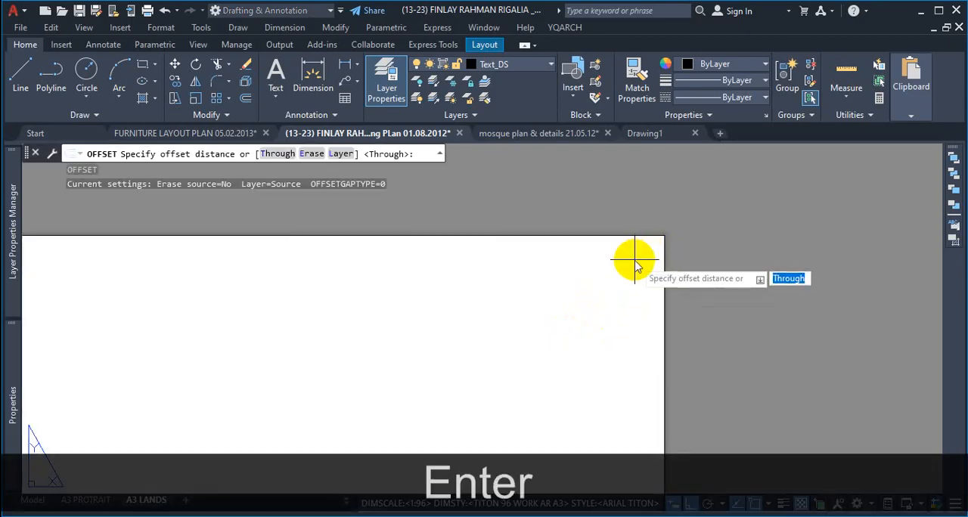
type(".2")
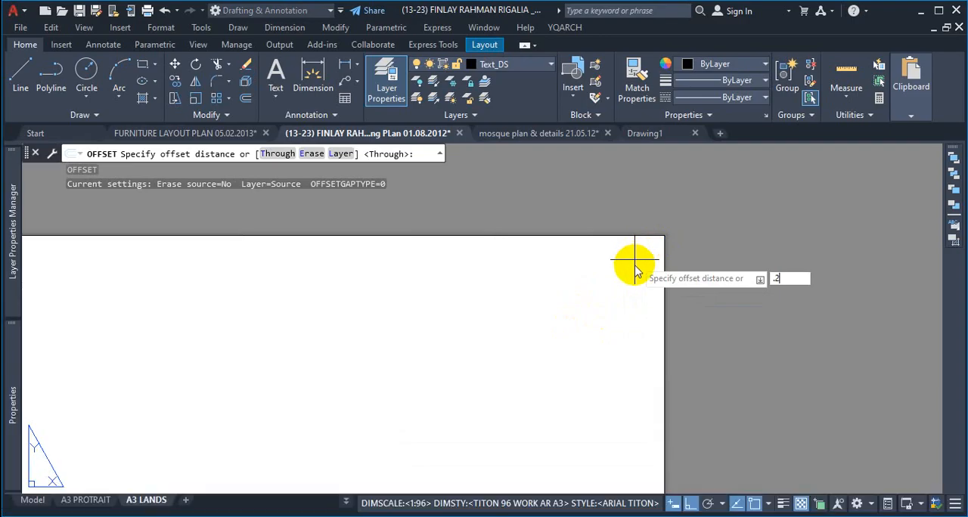
key("Return")
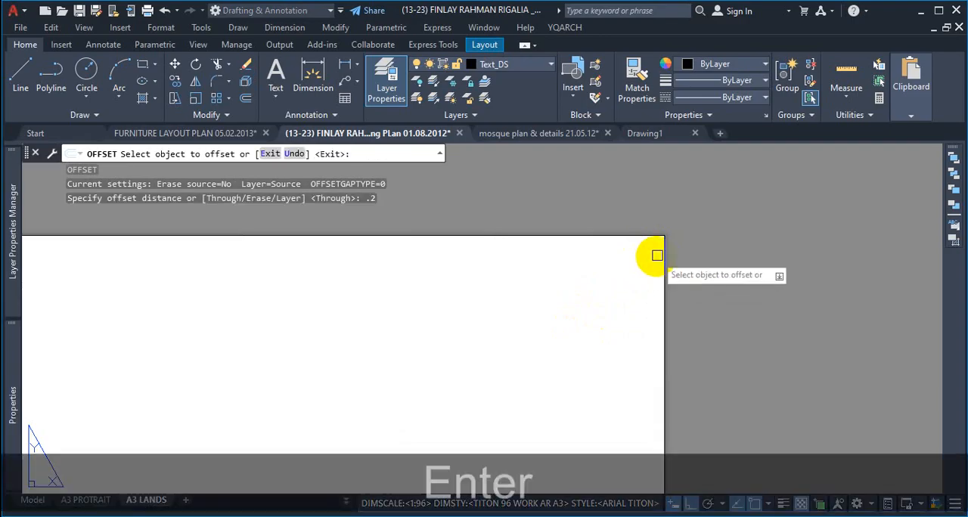
left_click(661, 251)
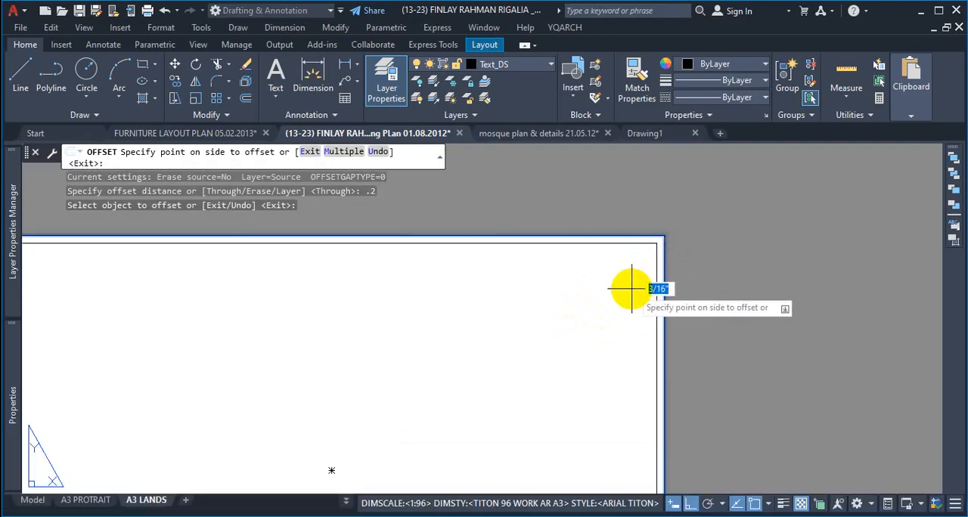
left_click(629, 286)
scroll(696, 253, "down", 3)
scroll(687, 259, "up", 4)
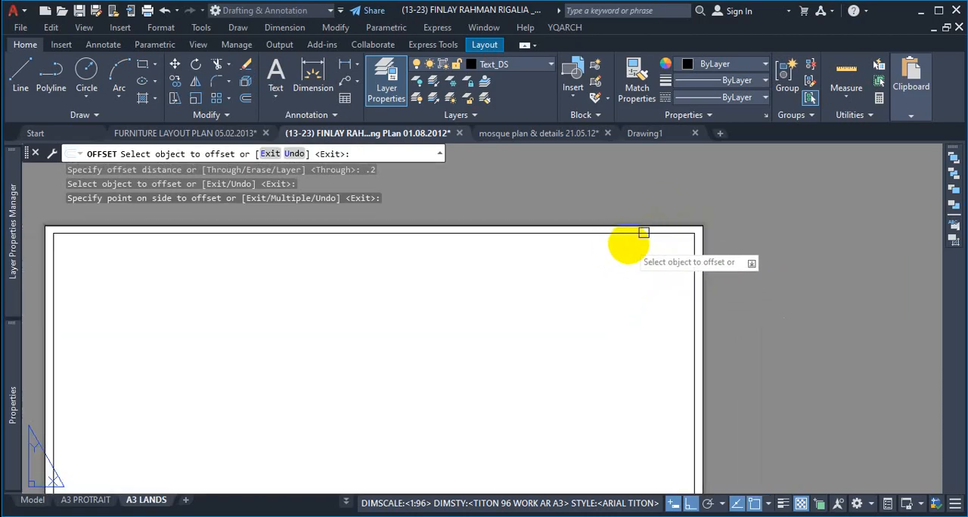
scroll(673, 378, "down", 6)
scroll(633, 359, "up", 5)
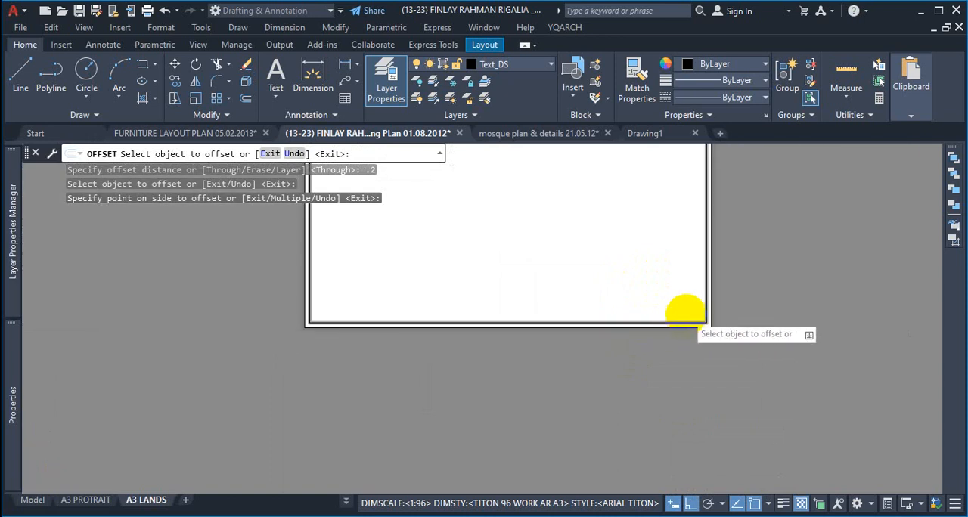
scroll(645, 480, "up", 1)
scroll(700, 341, "up", 3)
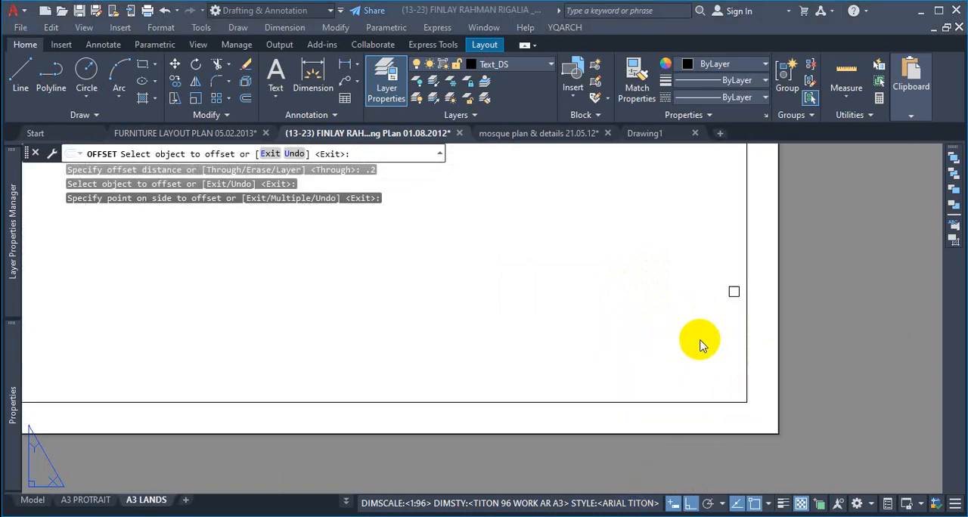
key("Escape")
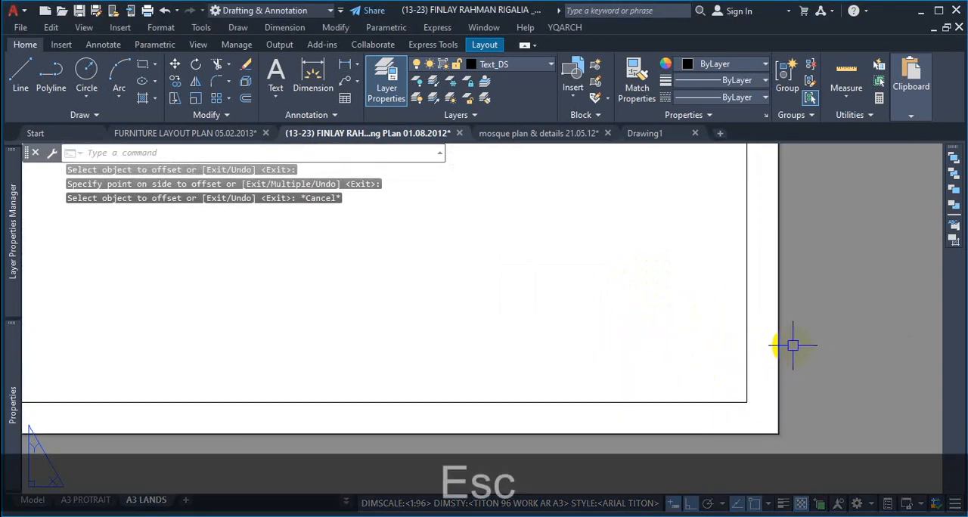
Step: Delete the outer sheet outline along the paper edge, keeping the inner border rectangle
left_click(793, 346)
left_click(767, 381)
key("Delete")
scroll(789, 355, "down", 5)
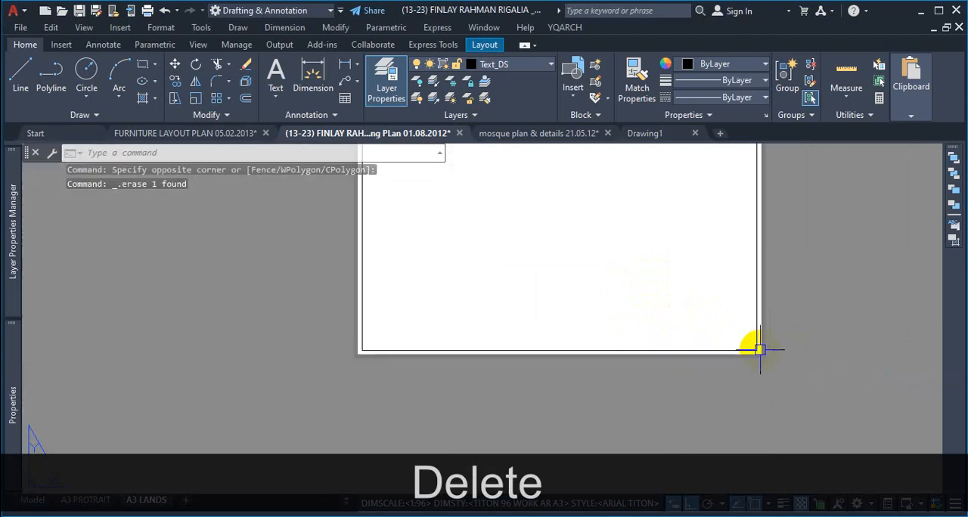
scroll(745, 266, "up", 5)
scroll(753, 269, "down", 2)
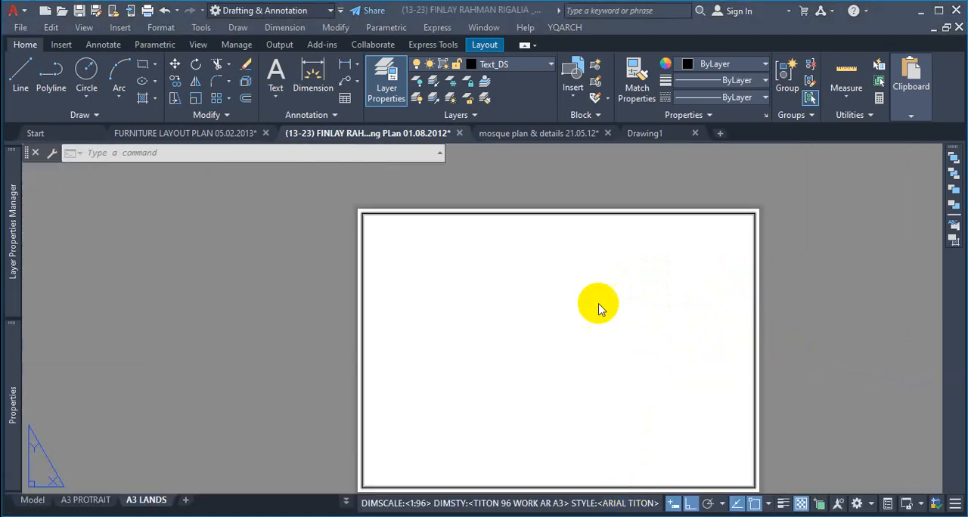
Step: Select the inner border rectangle at its upper-right corner and try to delete it
left_click(717, 272)
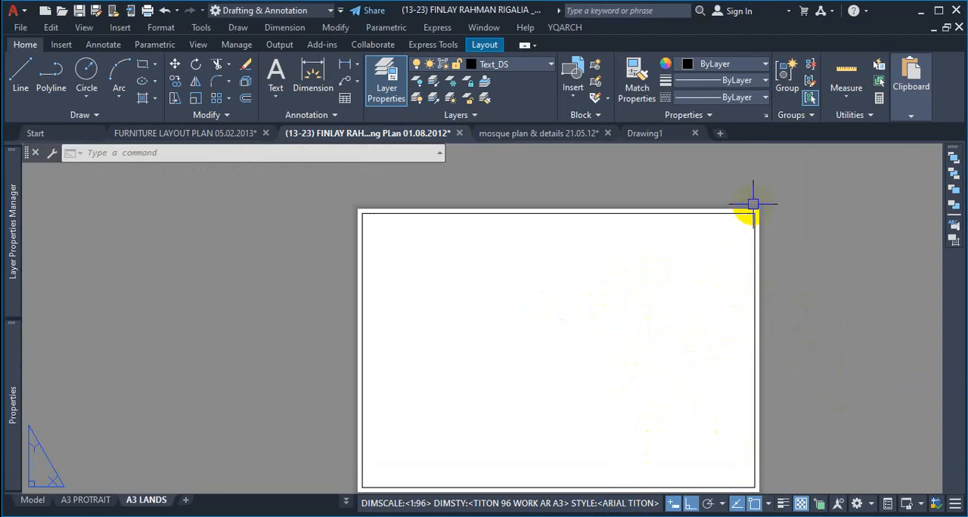
scroll(752, 208, "up", 4)
scroll(779, 233, "down", 4)
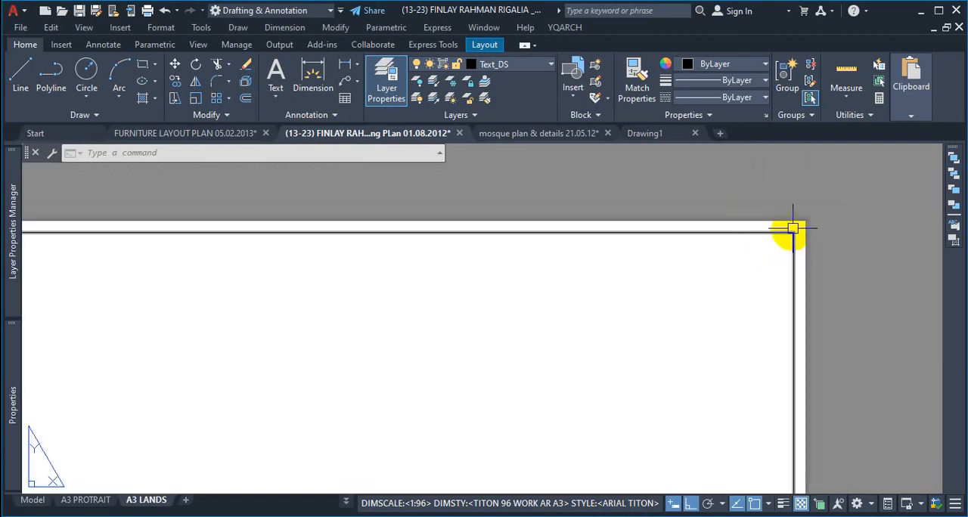
scroll(790, 235, "up", 3)
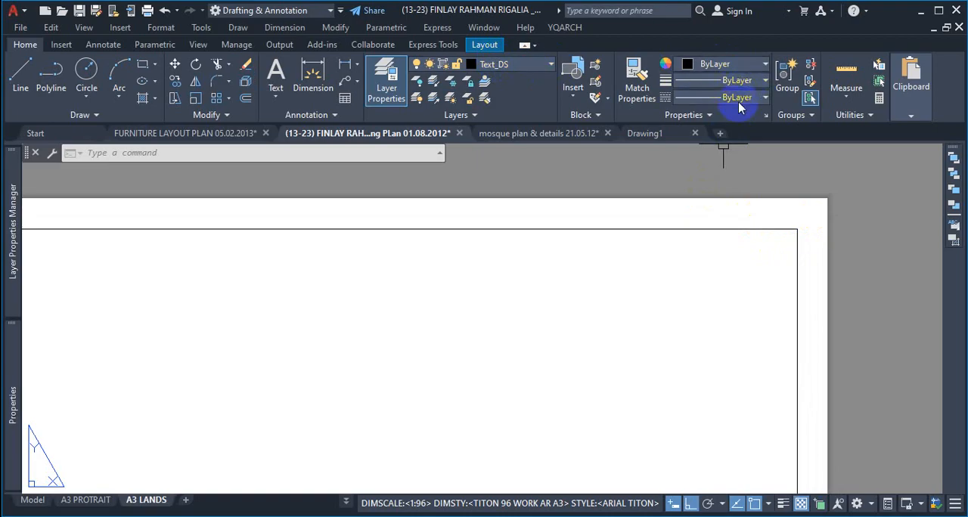
left_click(801, 217)
left_click(756, 264)
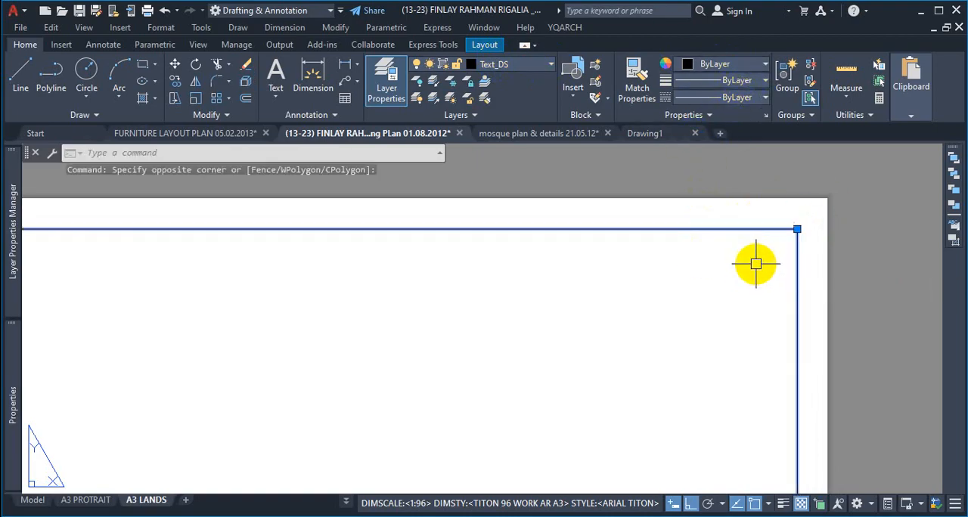
key("Delete")
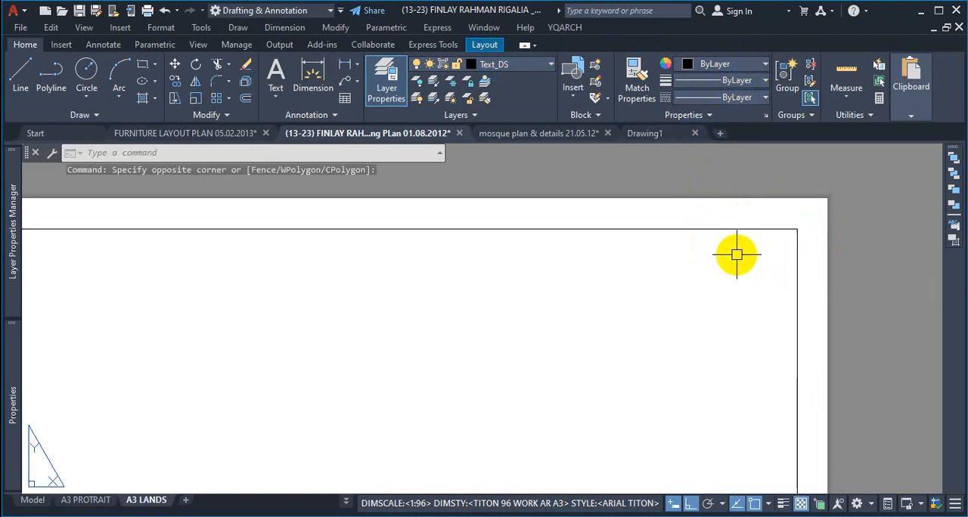
key("Escape")
Step: Inspect the margin between the border rectangle's lower-left corner and the paper edge
scroll(761, 245, "down", 1)
scroll(760, 244, "down", 3)
scroll(687, 401, "up", 2)
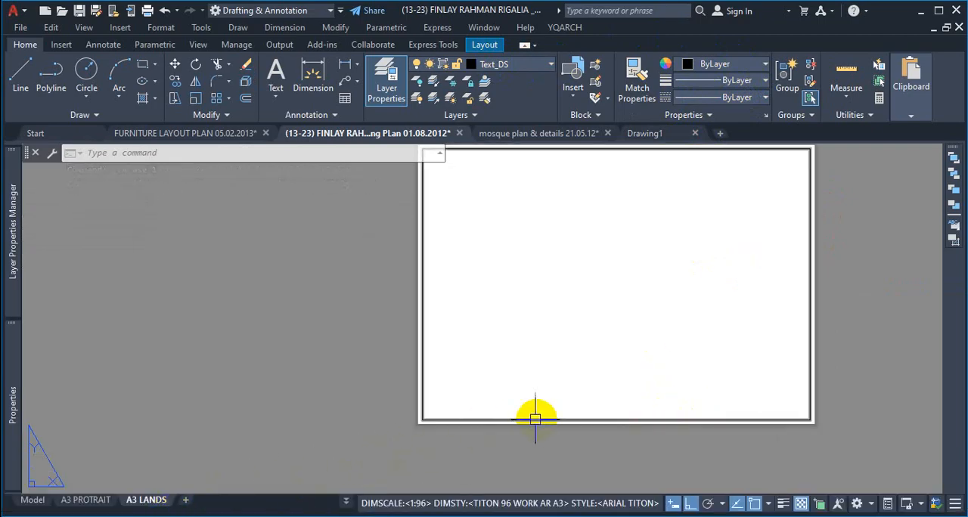
scroll(432, 431, "up", 5)
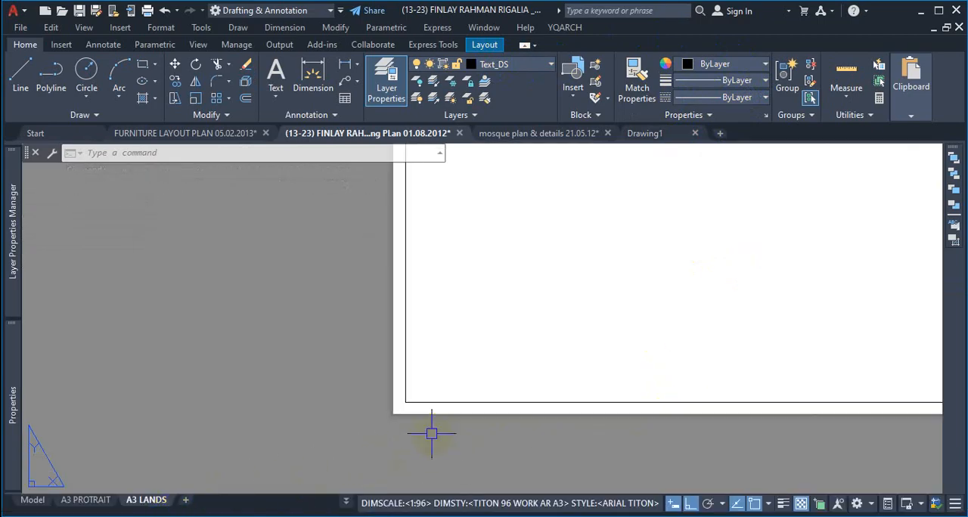
left_click(338, 428)
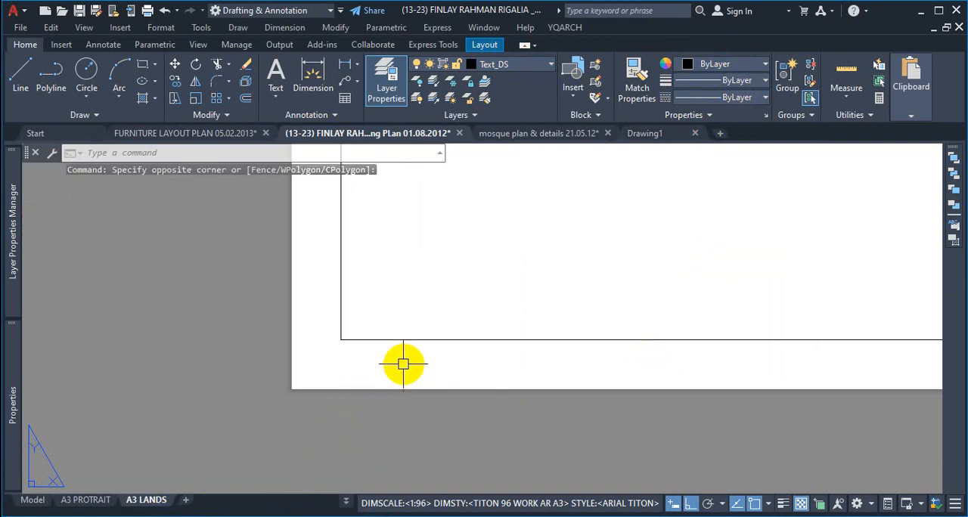
scroll(421, 377, "down", 5)
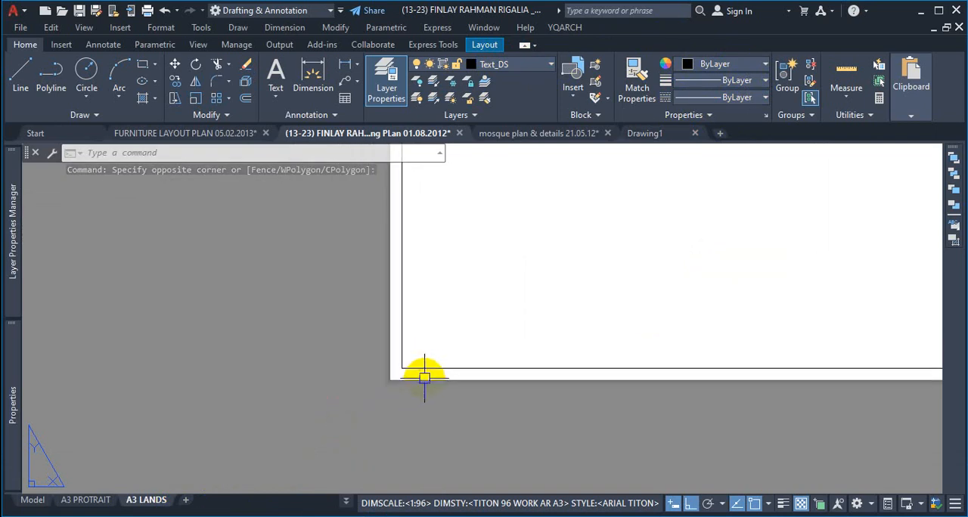
scroll(422, 383, "down", 1)
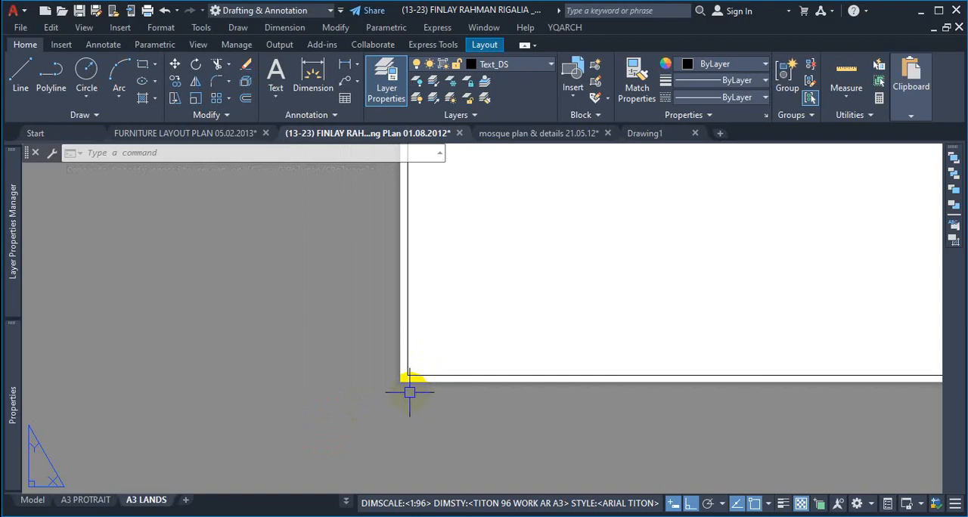
Step: Open the Move or Copy dialog for the A3 LANDS layout
right_click(151, 502)
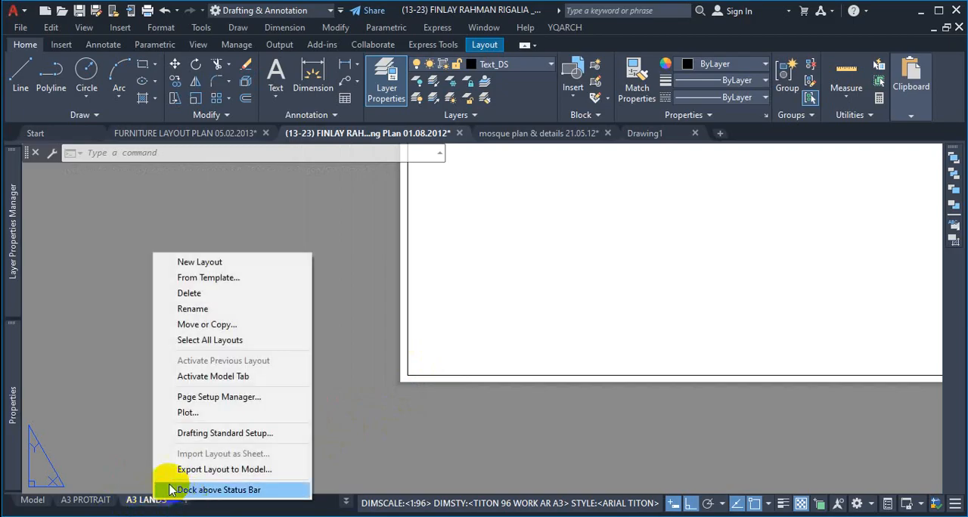
left_click(215, 324)
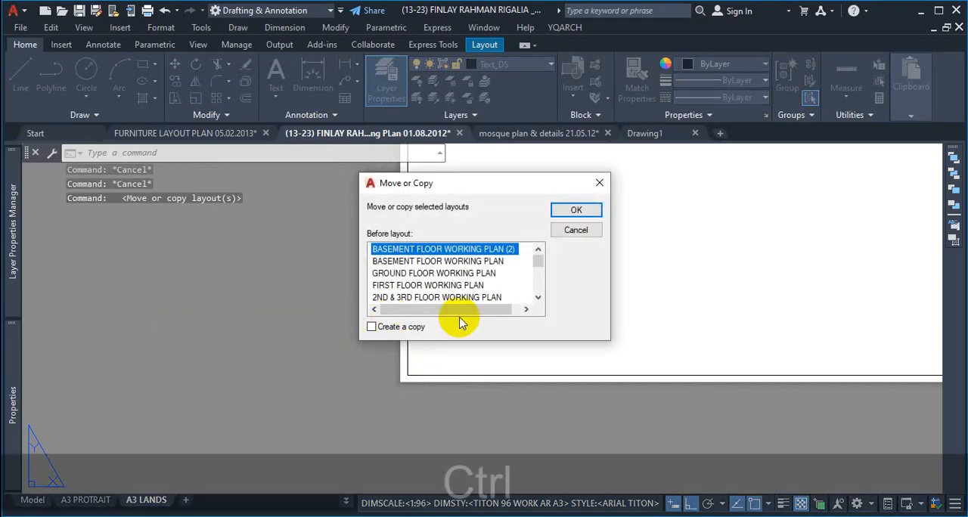
key("ctrl+1")
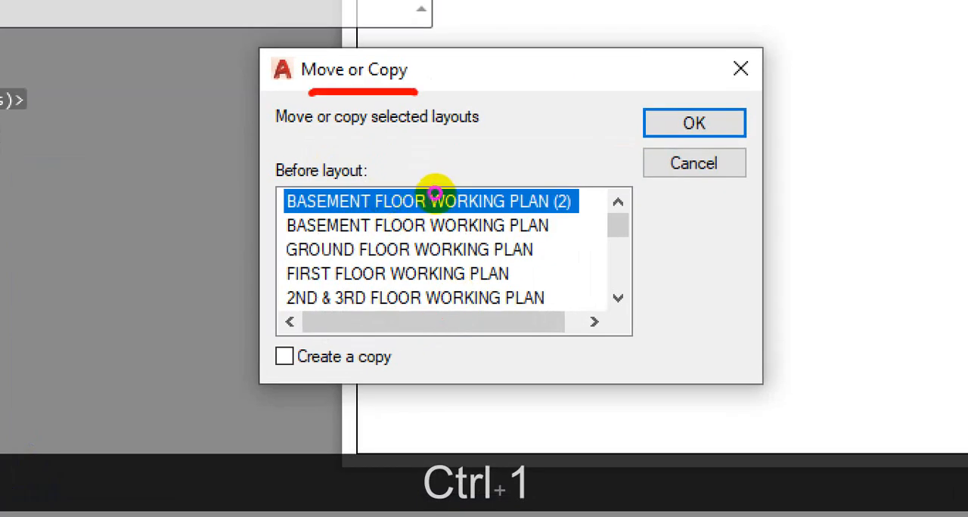
key("Escape")
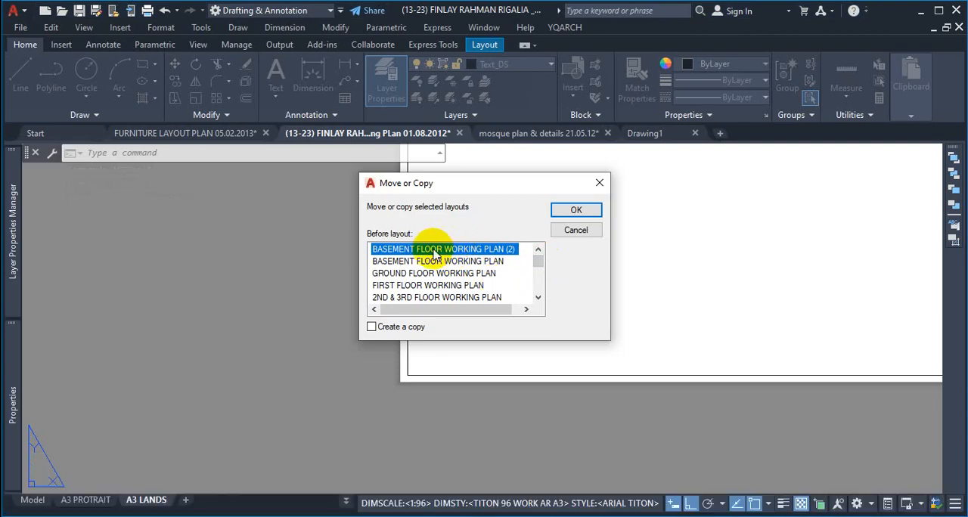
left_click_drag(538, 261, 536, 290)
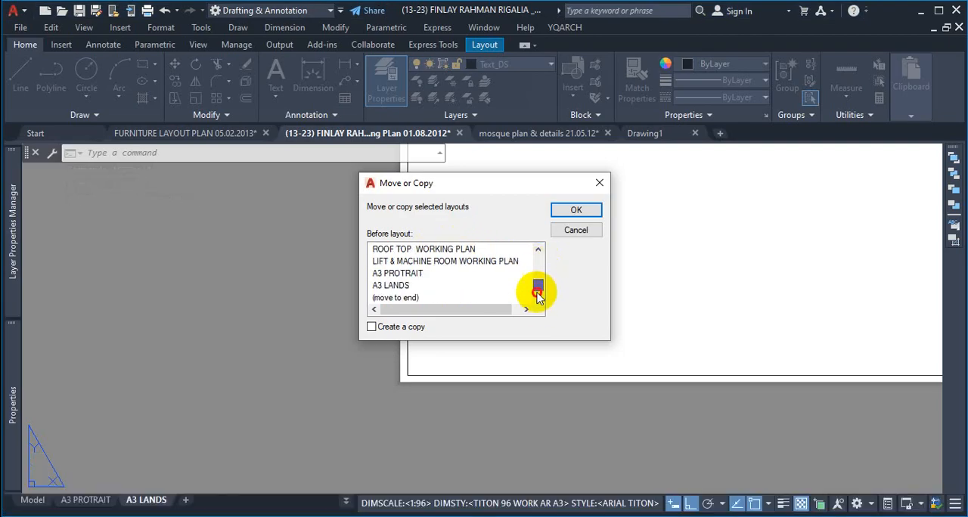
key("ctrl+1")
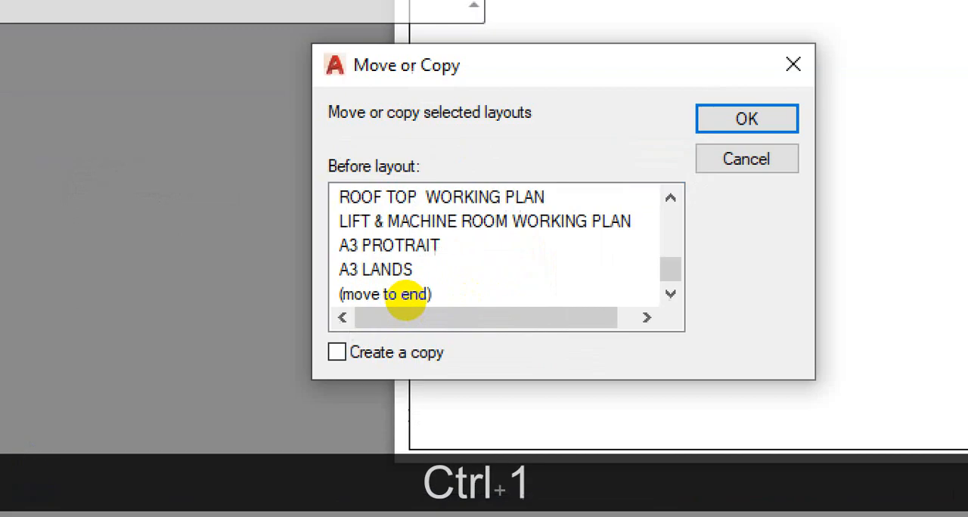
left_click(406, 301)
mouse_move(422, 255)
left_mouse_down()
mouse_move(372, 272)
mouse_move(367, 293)
mouse_move(415, 289)
left_mouse_up()
key("Escape")
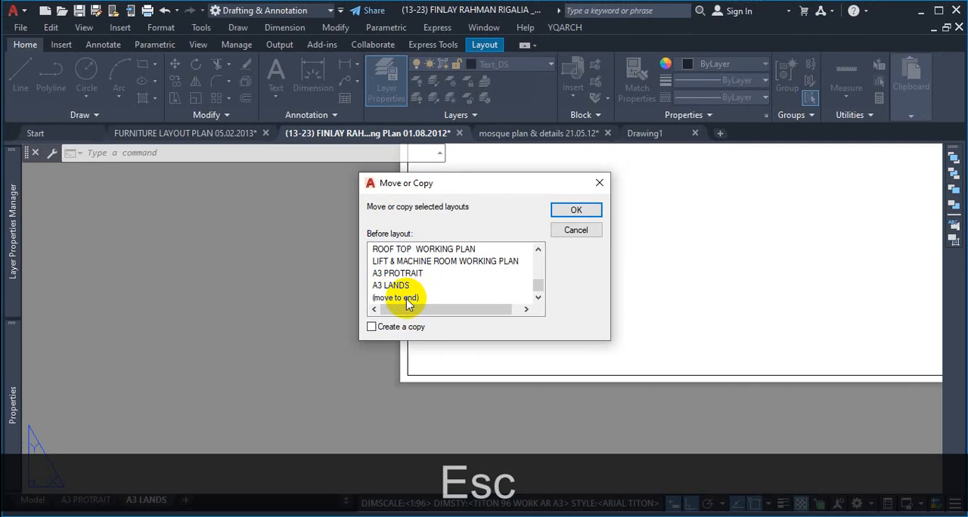
left_click(395, 286)
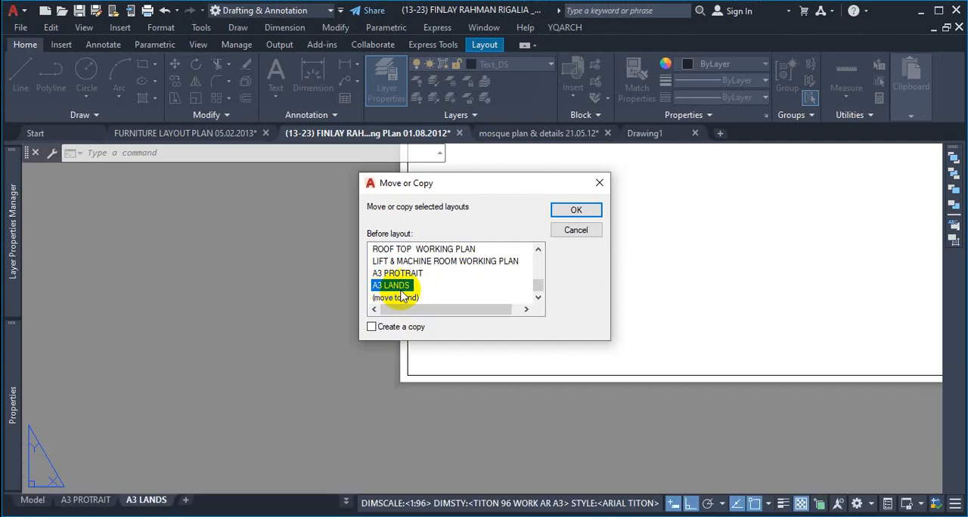
key("ctrl+1")
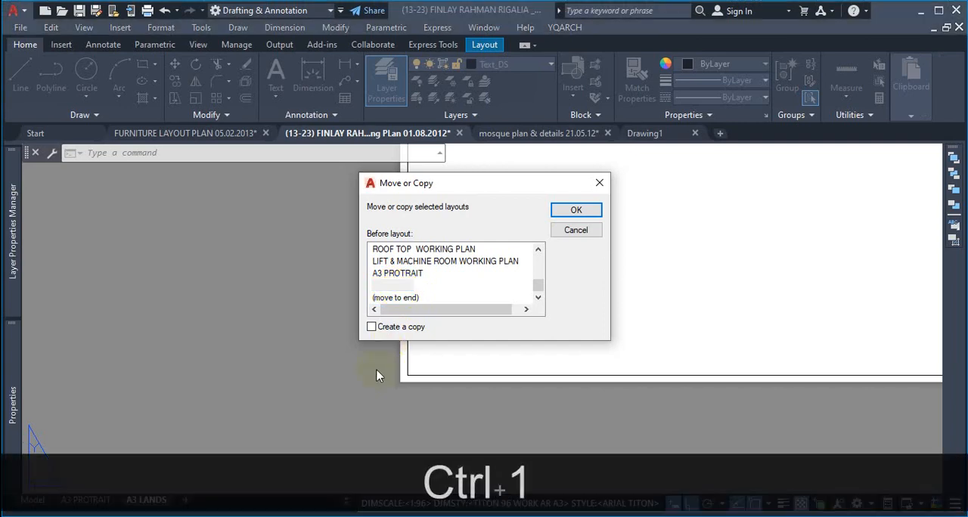
mouse_move(371, 286)
left_mouse_down()
mouse_move(370, 315)
mouse_move(497, 320)
mouse_move(454, 277)
mouse_move(374, 281)
left_mouse_up()
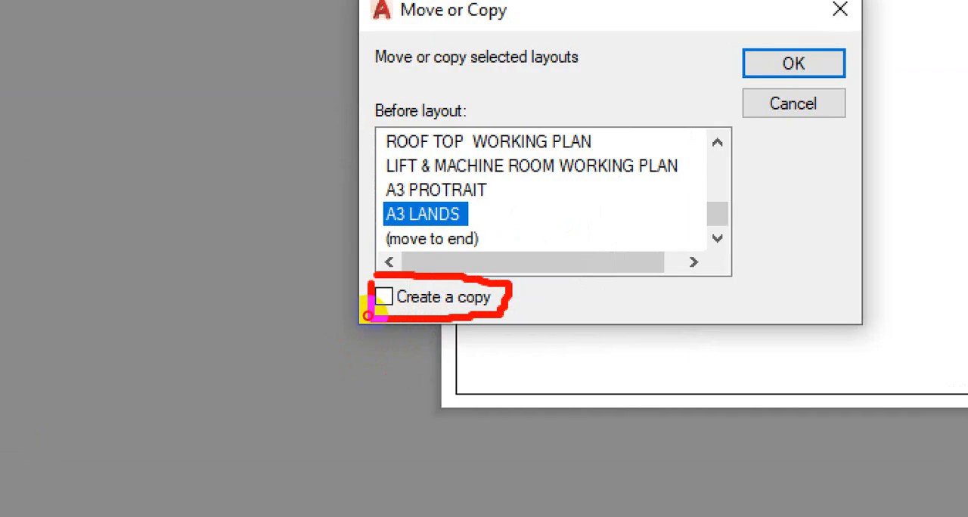
key("Escape")
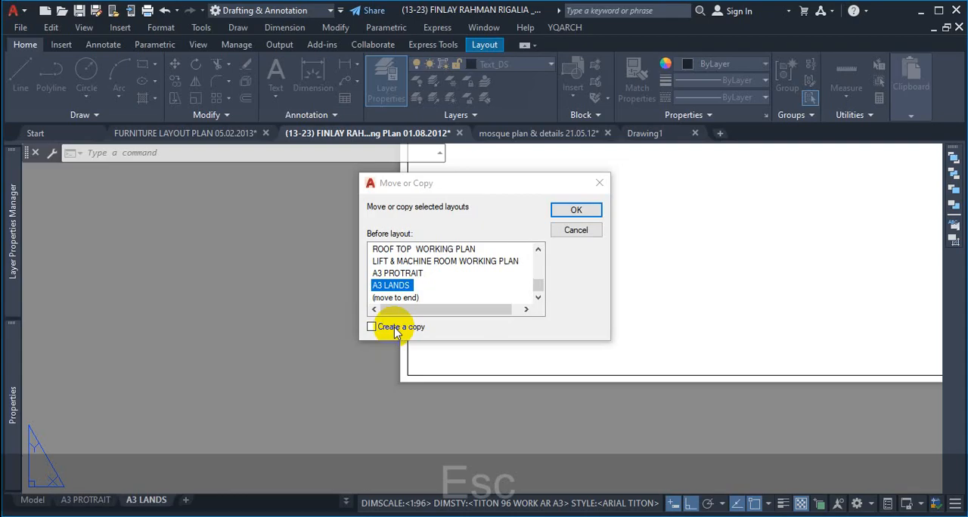
left_click(389, 333)
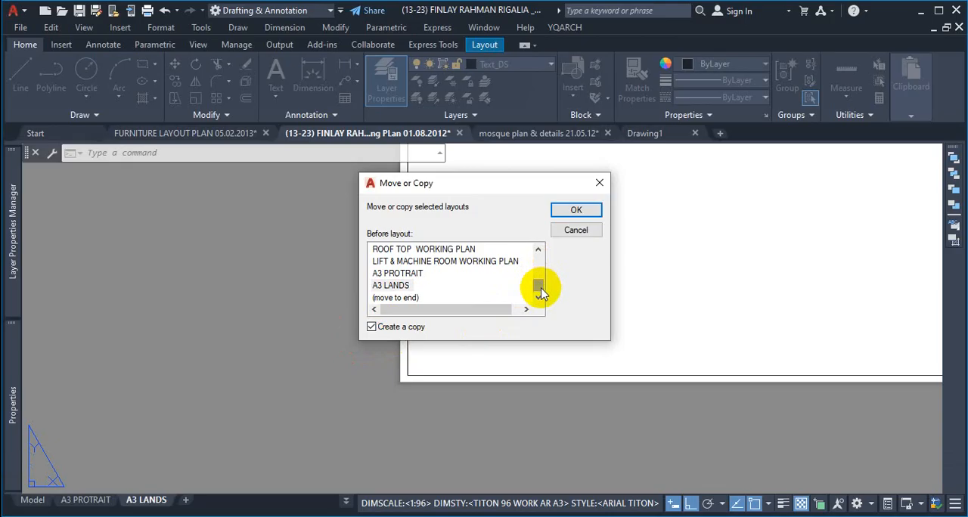
left_click(598, 183)
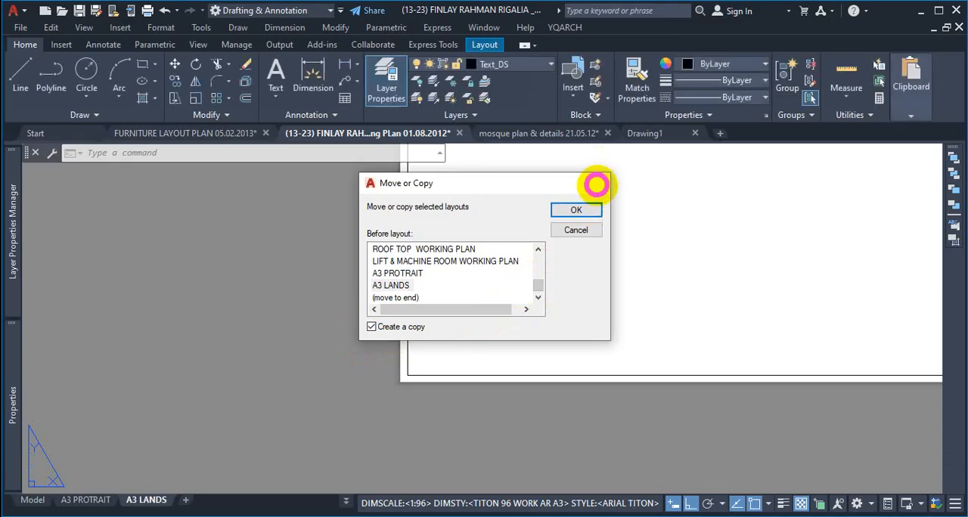
Step: Create a copy of the A3 LANDS layout placed before A3 LANDS
right_click(163, 505)
left_click(236, 324)
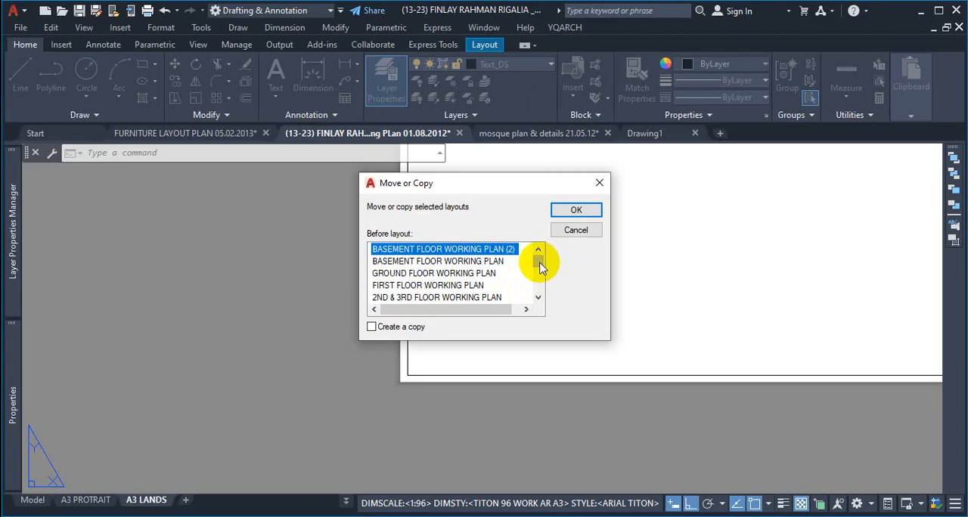
left_click_drag(540, 266, 540, 304)
left_click(391, 285)
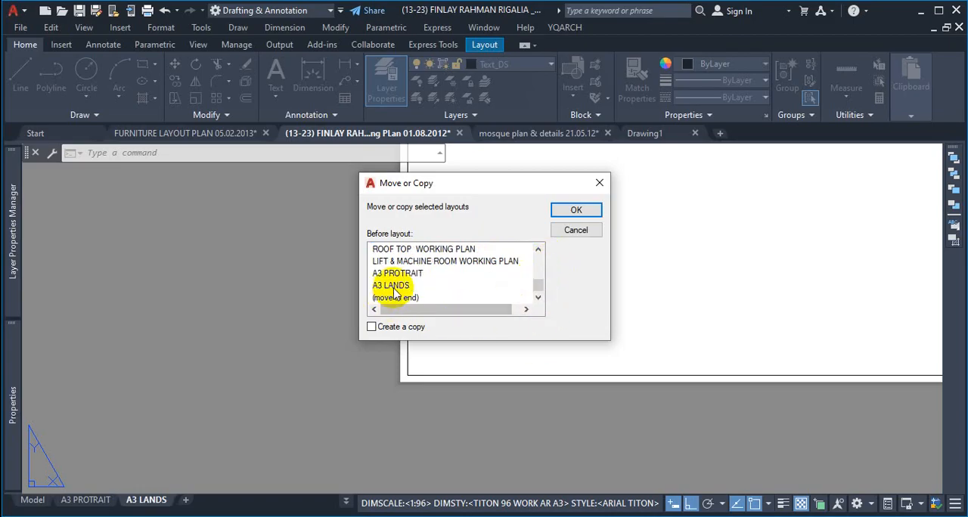
left_click(394, 329)
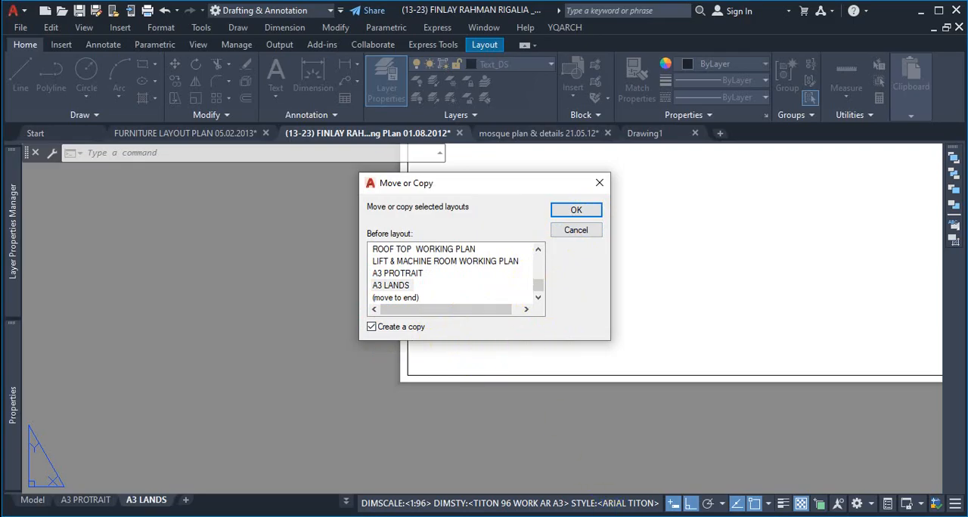
left_click(576, 209)
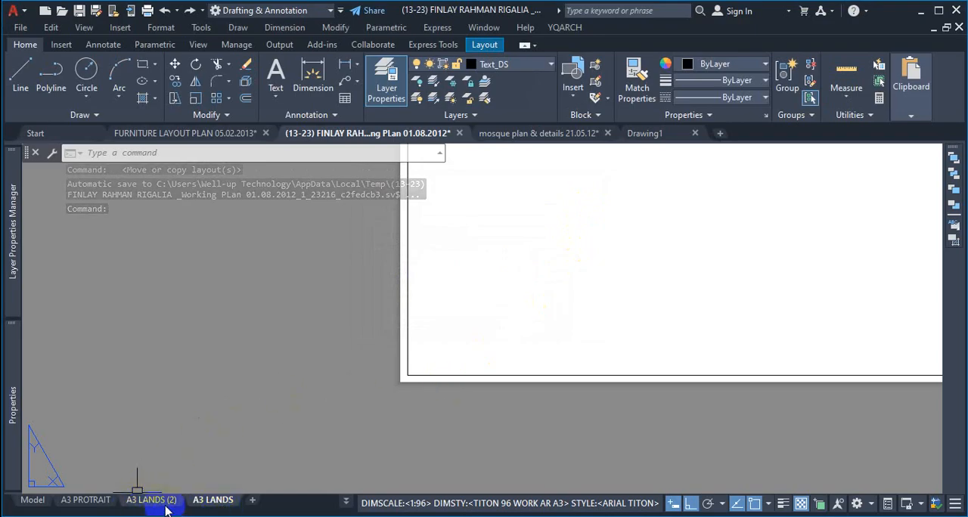
Step: Switch to the copied A3 LANDS (2) layout and rename it A3 PROT
mouse_move(166, 510)
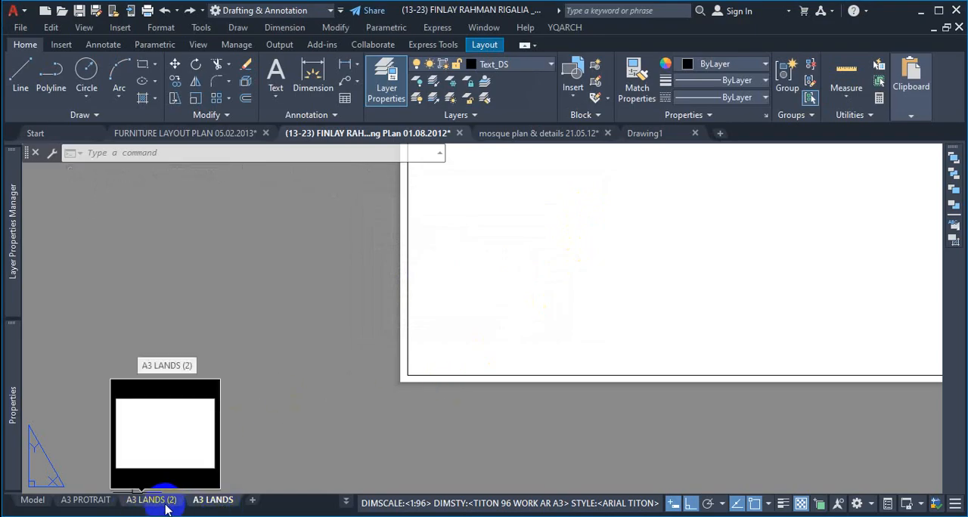
left_click(164, 503)
right_click(161, 502)
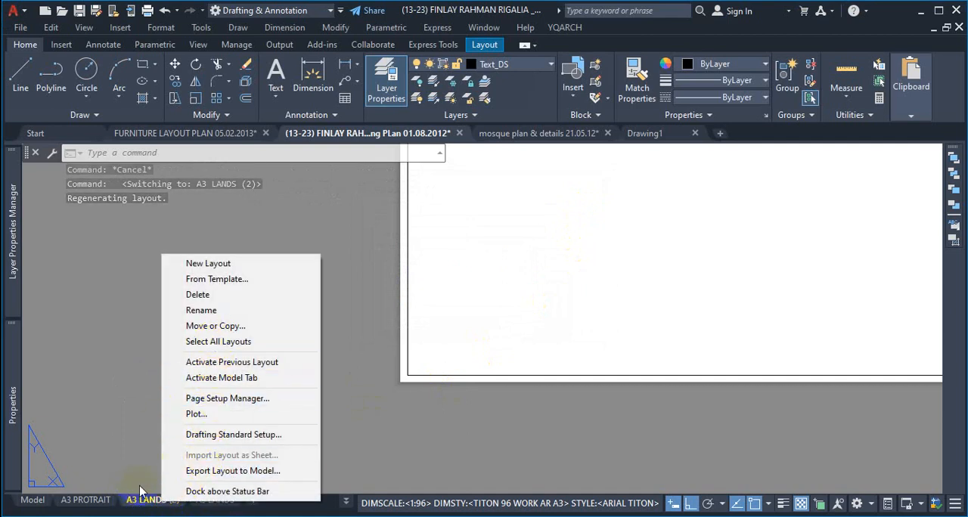
left_click(227, 311)
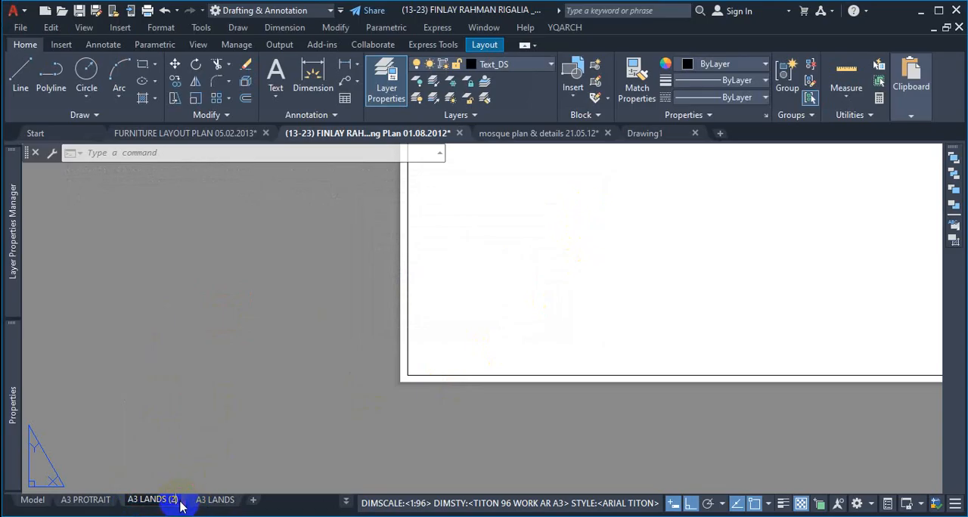
key("Right")
key("BackSpace")
key("BackSpace")
key("BackSpace")
key("BackSpace")
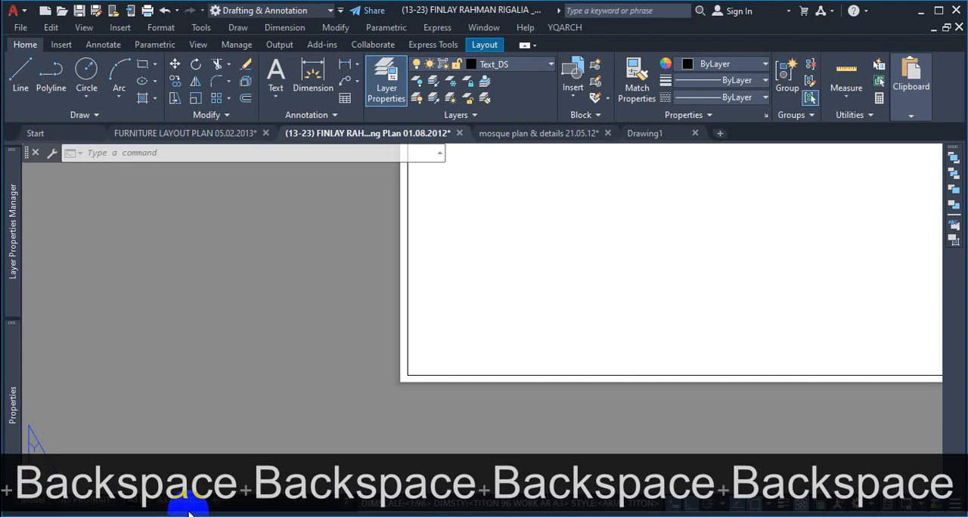
type("PR")
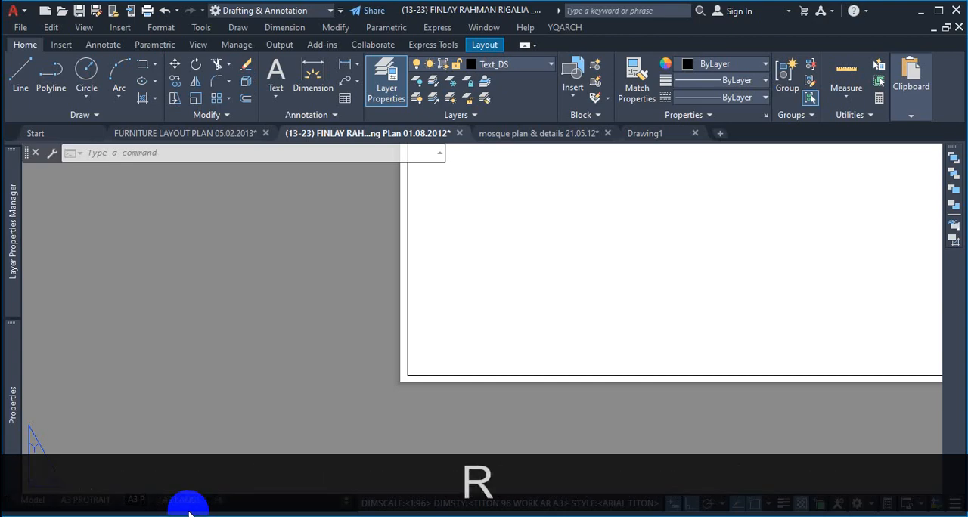
type("OT")
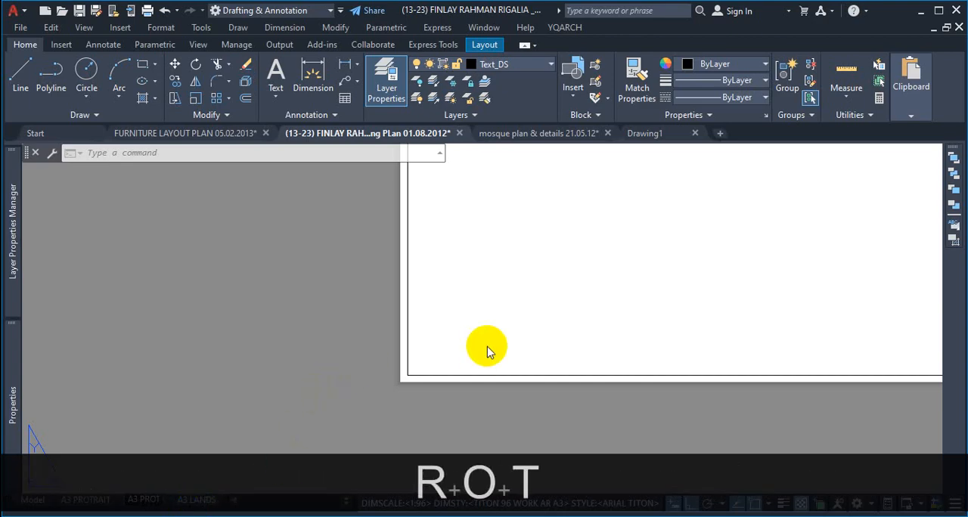
left_click(495, 330)
left_click(372, 421)
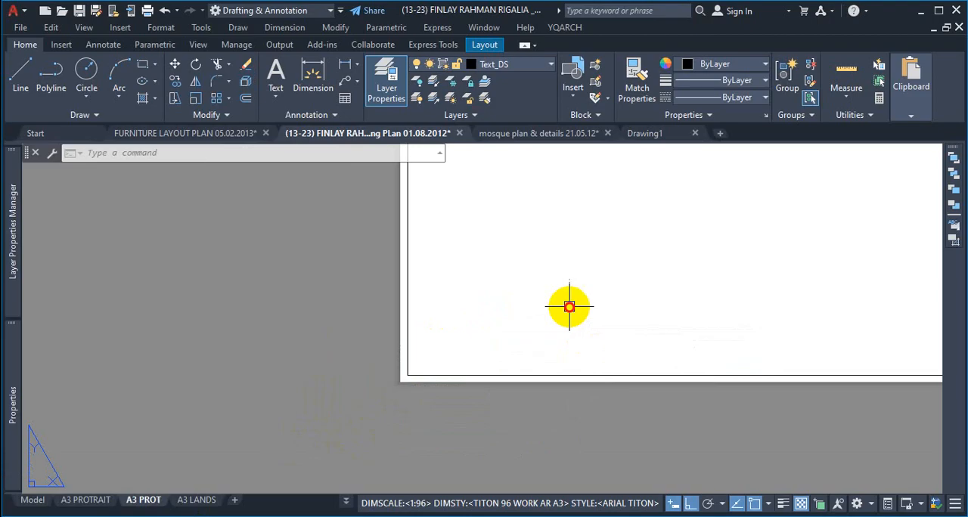
key("Escape")
Step: Open the A3 PROT layout's page setup for modification
scroll(377, 370, "down", 5)
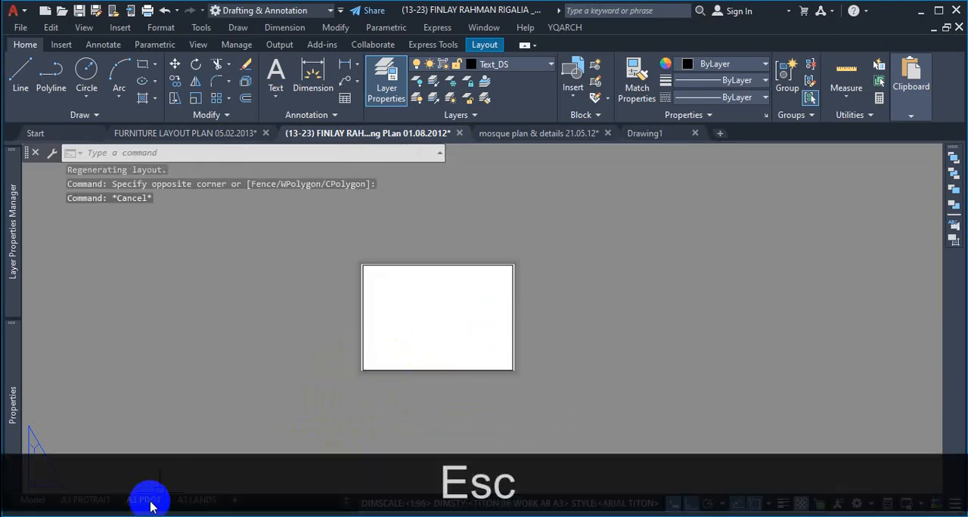
scroll(511, 301, "up", 4)
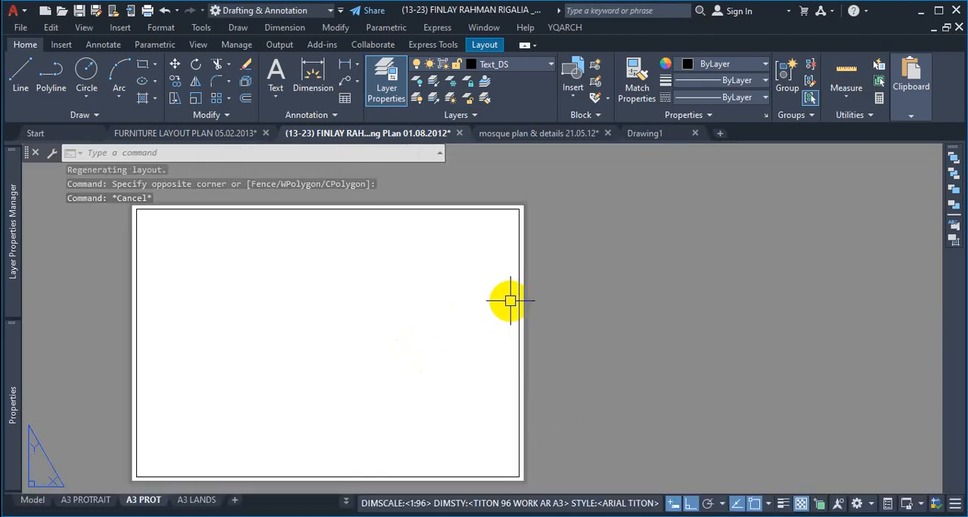
scroll(510, 301, "down", 4)
scroll(442, 295, "up", 2)
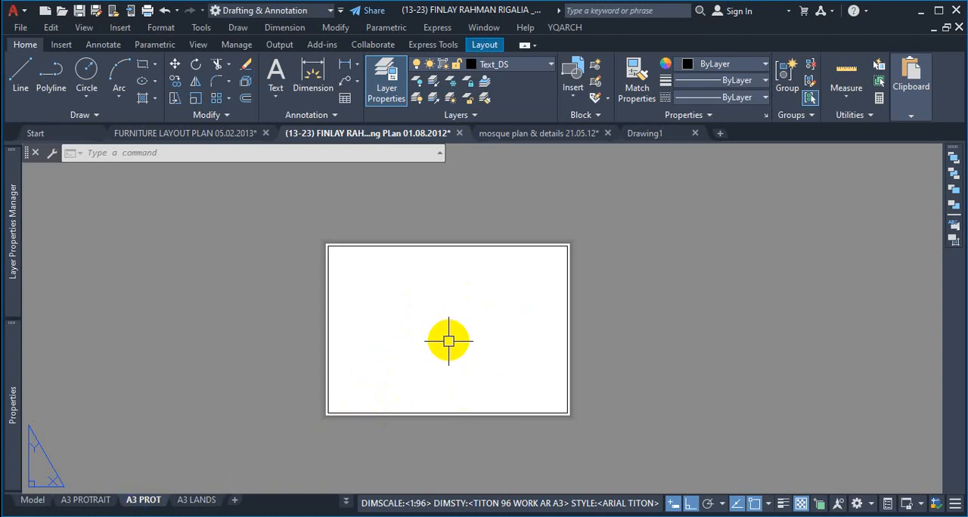
right_click(151, 502)
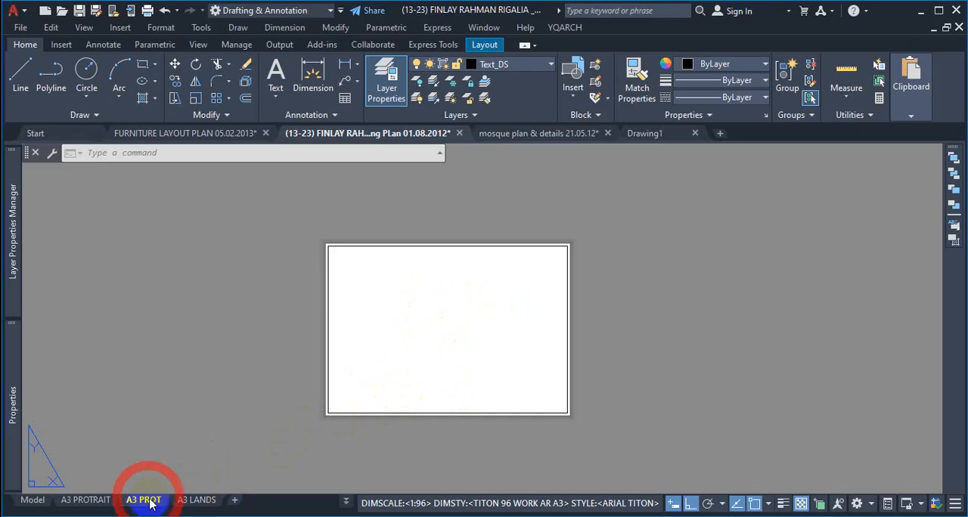
left_click(212, 396)
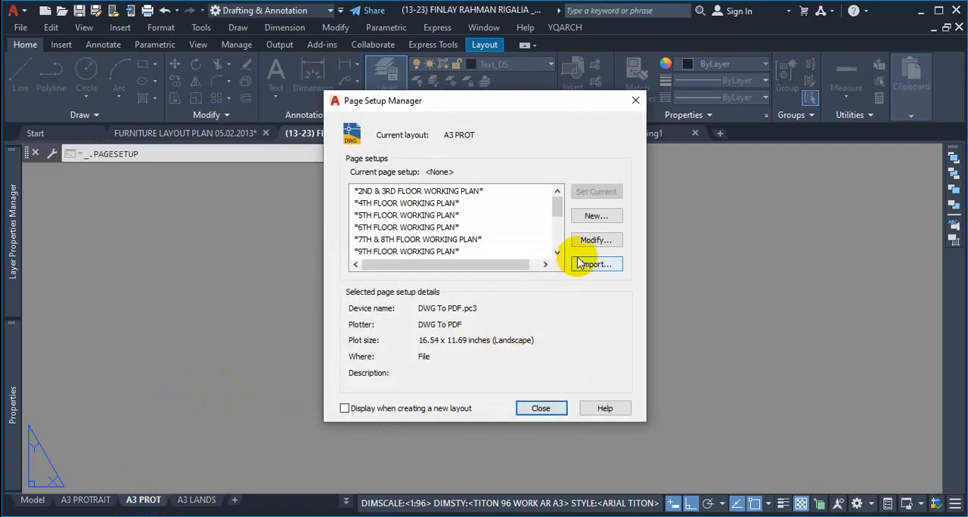
mouse_move(558, 206)
left_mouse_down()
mouse_move(557, 235)
mouse_move(557, 218)
left_mouse_up()
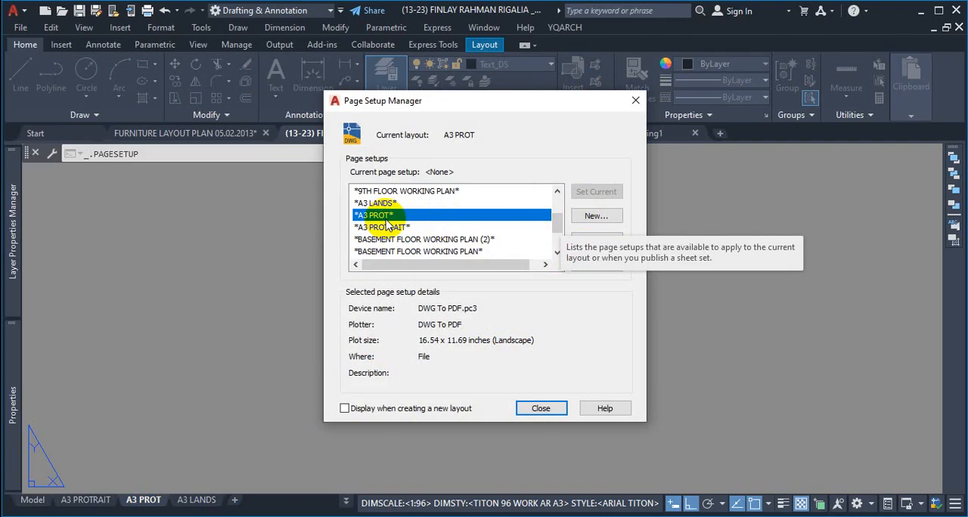
left_click(597, 240)
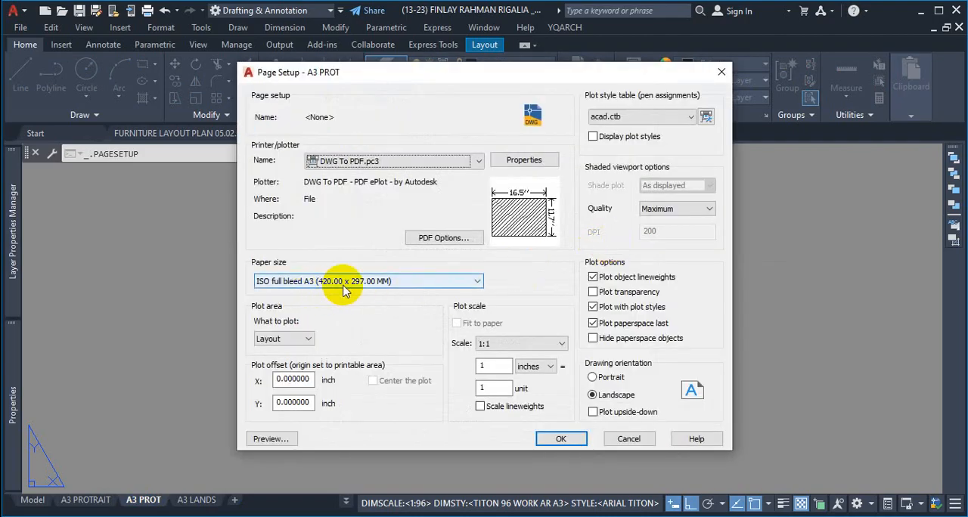
Step: Set the A3 PROT paper size to ISO full bleed A3 (297.00 x 420.00 MM)
left_click(371, 282)
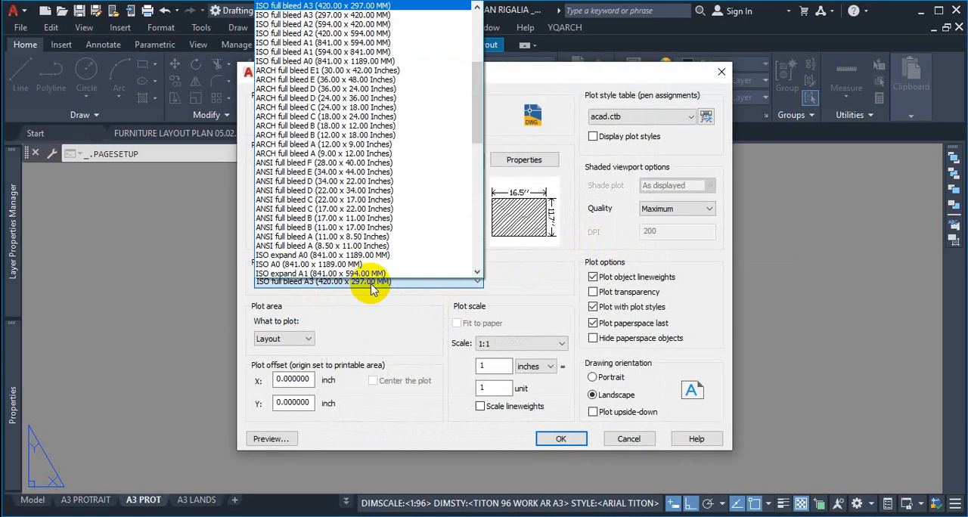
scroll(325, 191, "up", 4)
scroll(319, 189, "up", 1)
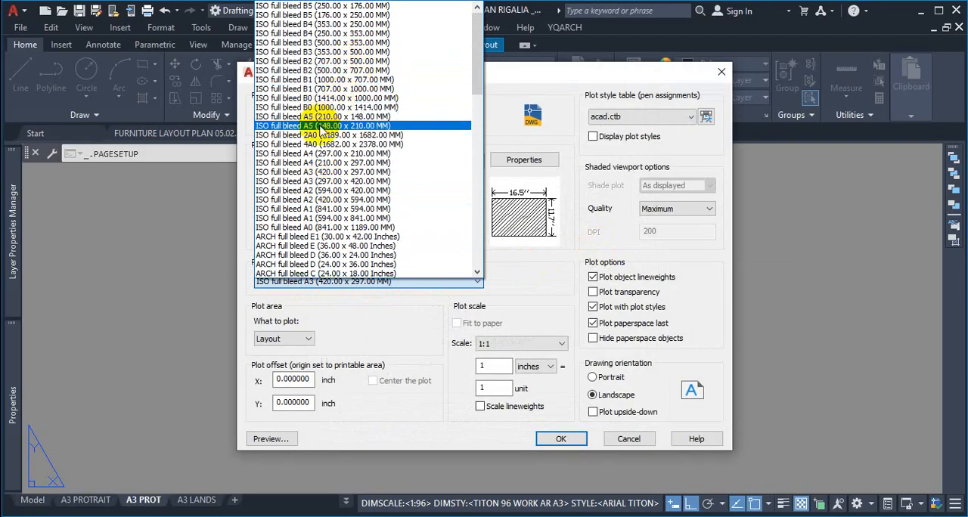
left_click(340, 182)
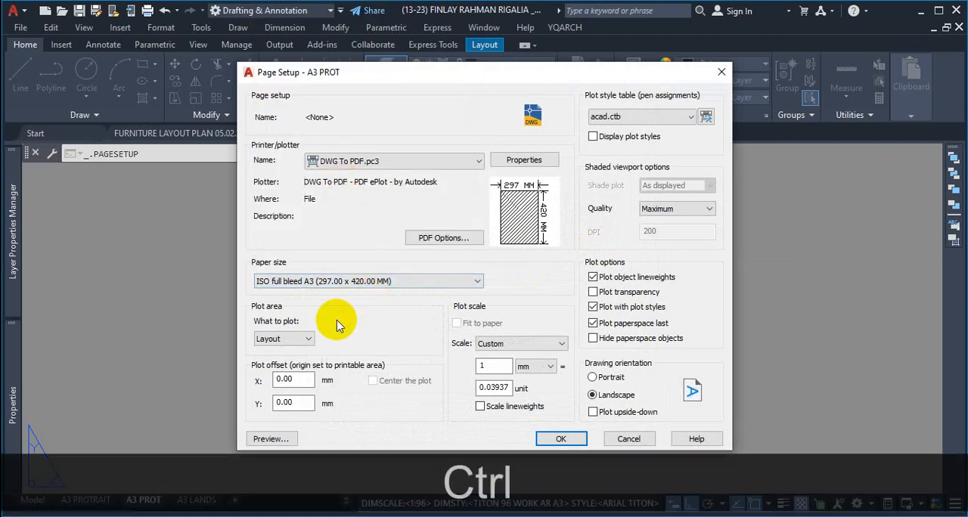
key("ctrl+1")
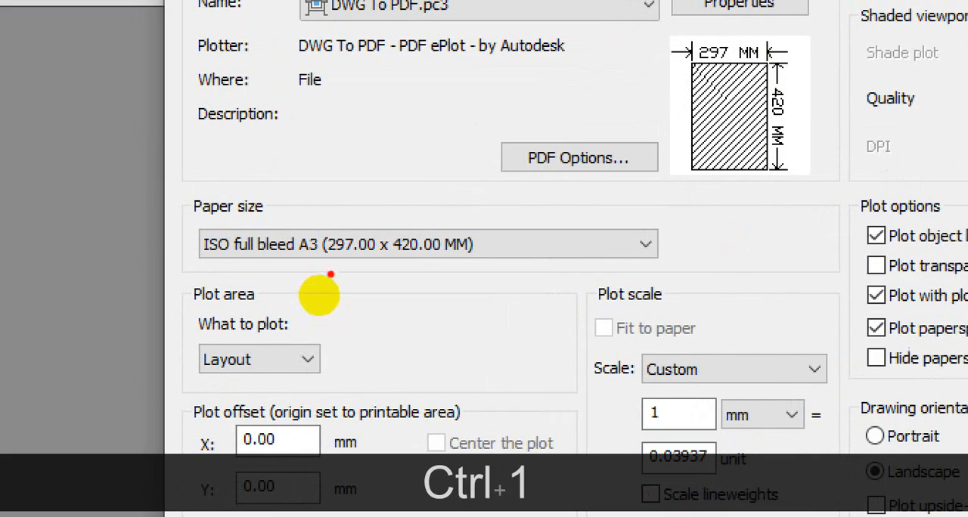
mouse_move(330, 275)
left_mouse_down()
mouse_move(497, 248)
mouse_move(356, 210)
mouse_move(309, 281)
left_mouse_up()
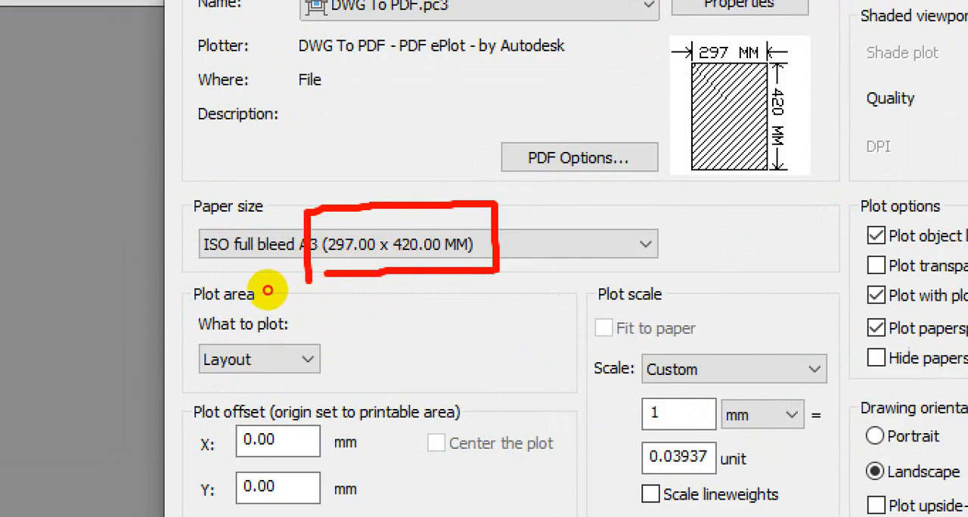
left_click_drag(225, 261, 376, 262)
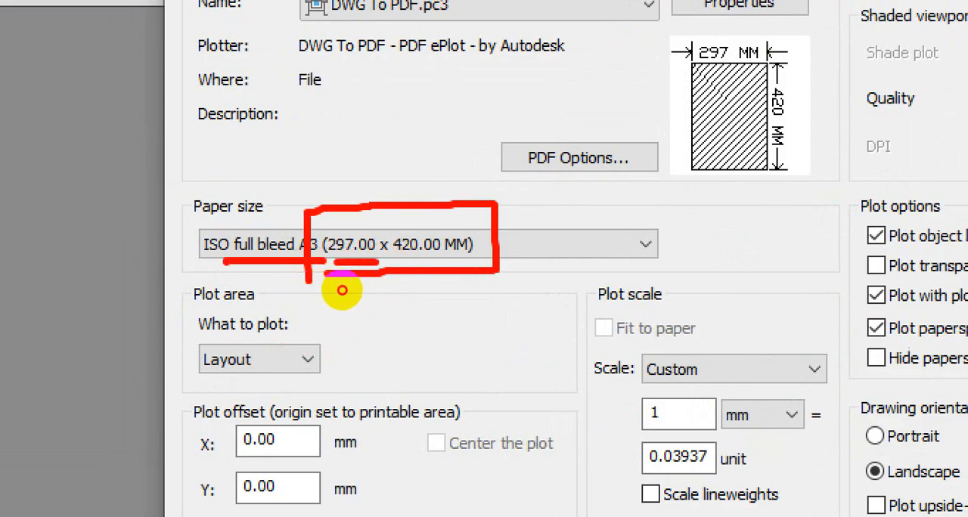
mouse_move(693, 67)
left_mouse_down()
mouse_move(693, 165)
mouse_move(767, 70)
left_mouse_up()
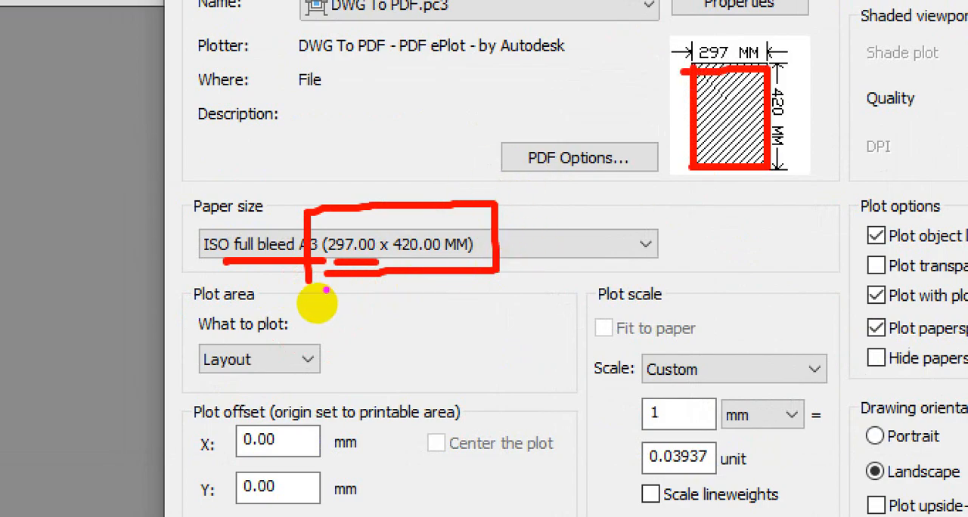
key("Escape")
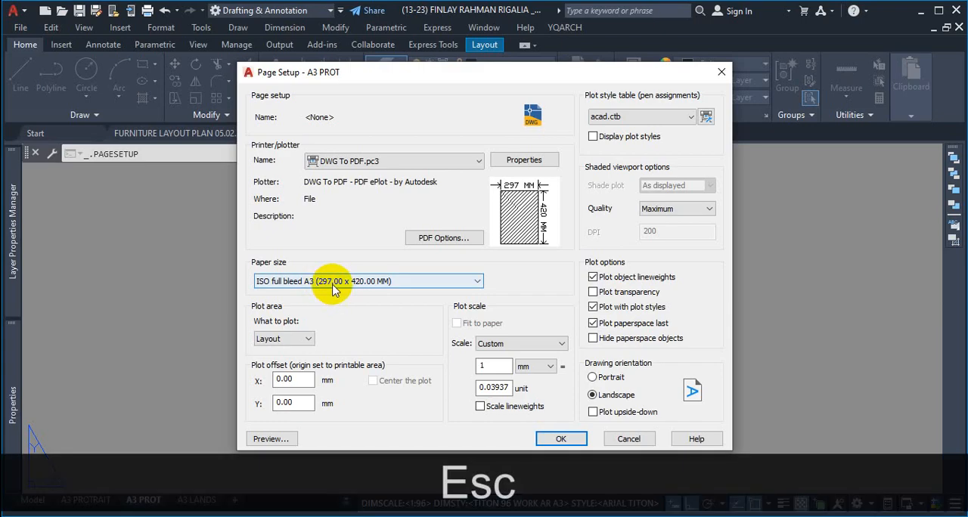
Step: Set the drawing orientation to Portrait and the plot scale unit to inches, keeping the chosen paper size
left_click(443, 286)
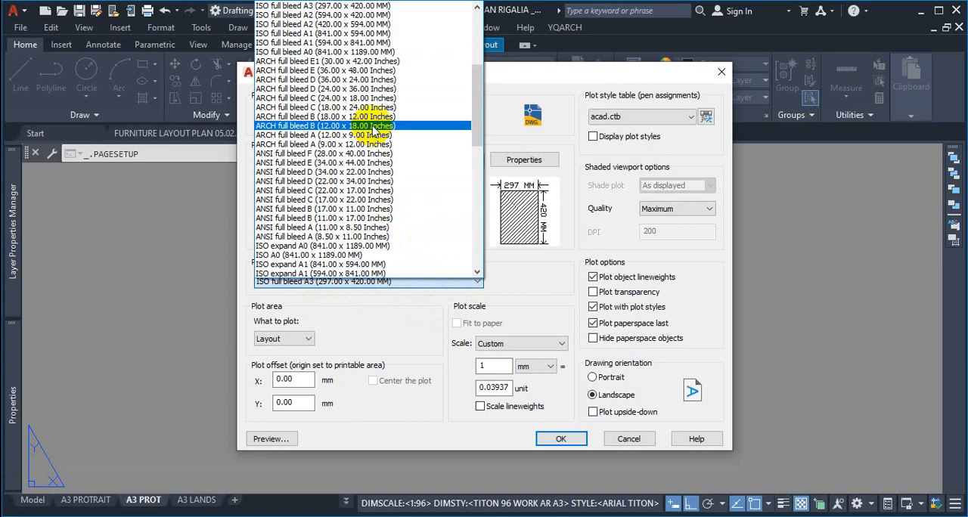
left_click(577, 242)
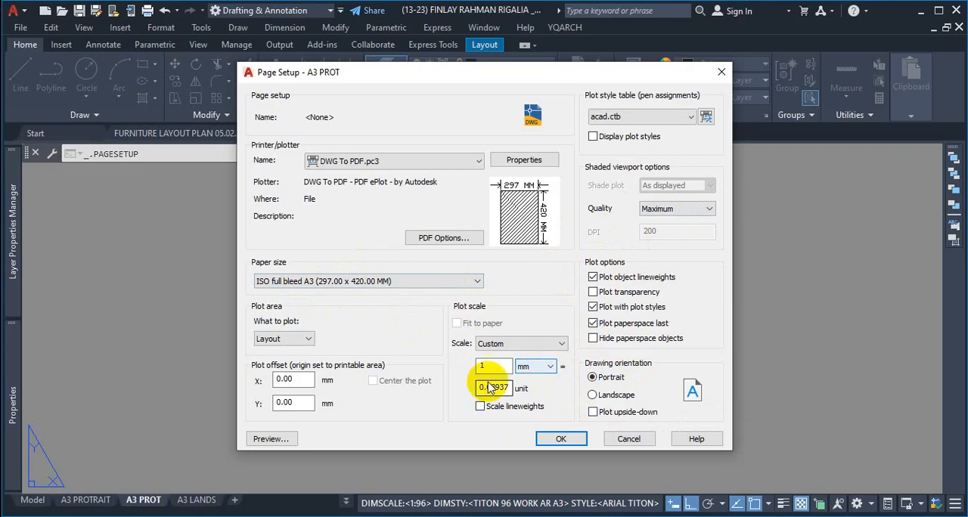
left_click(549, 366)
left_click(539, 378)
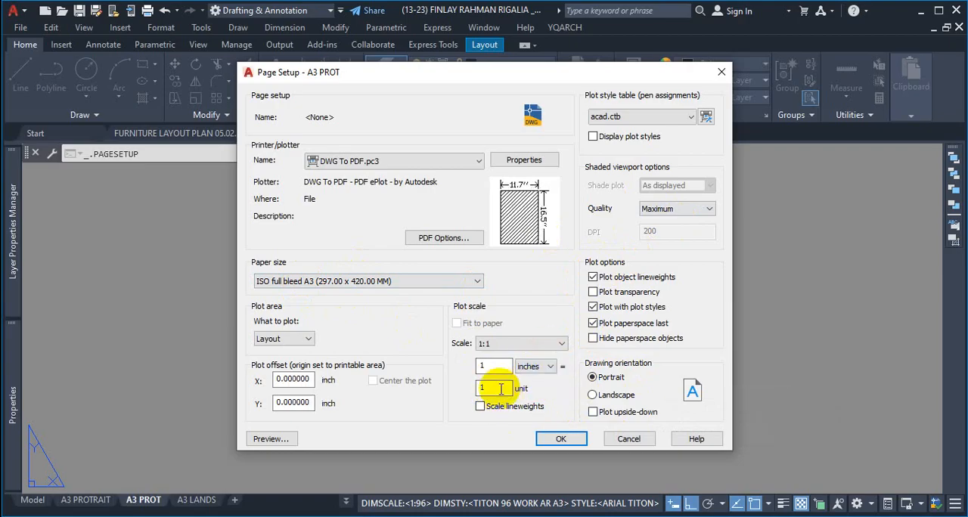
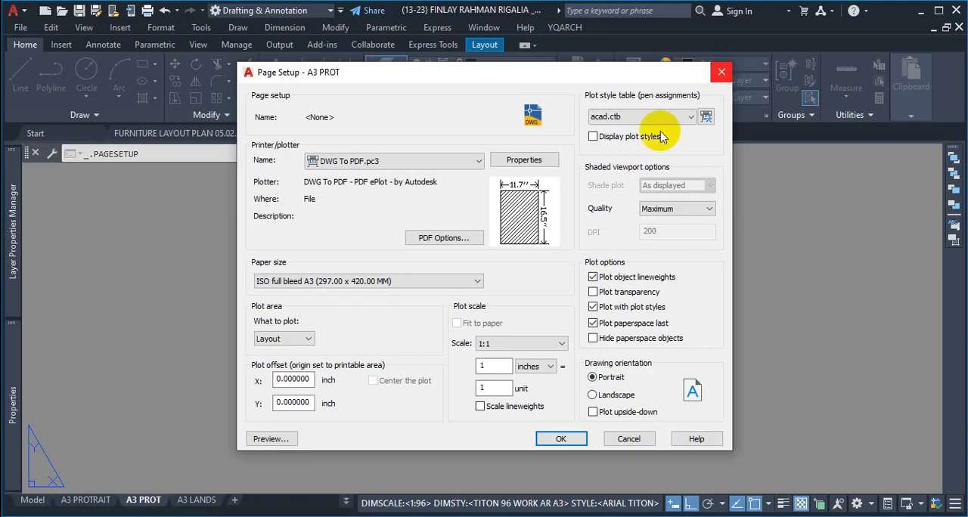
Step: Apply the modified page setup to the A3 PROT layout and return to the sheet
left_click(559, 440)
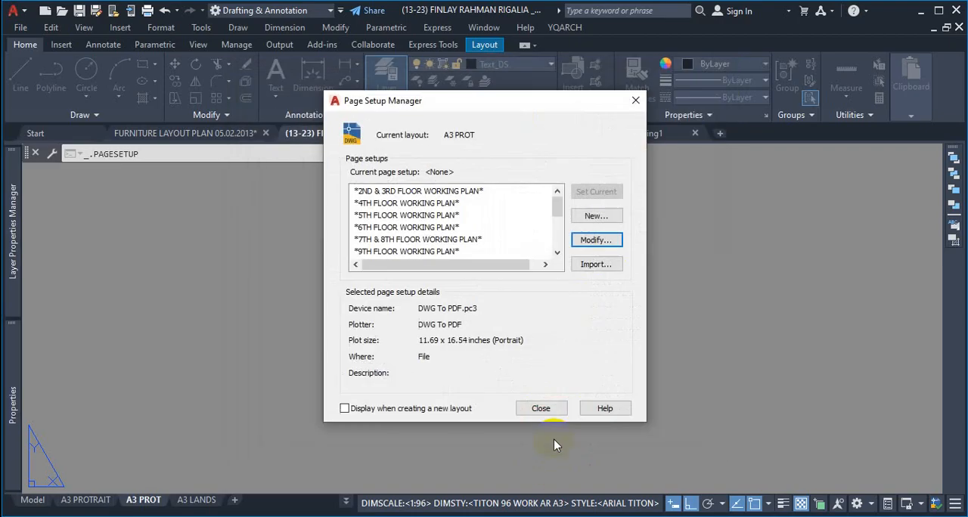
left_click(536, 408)
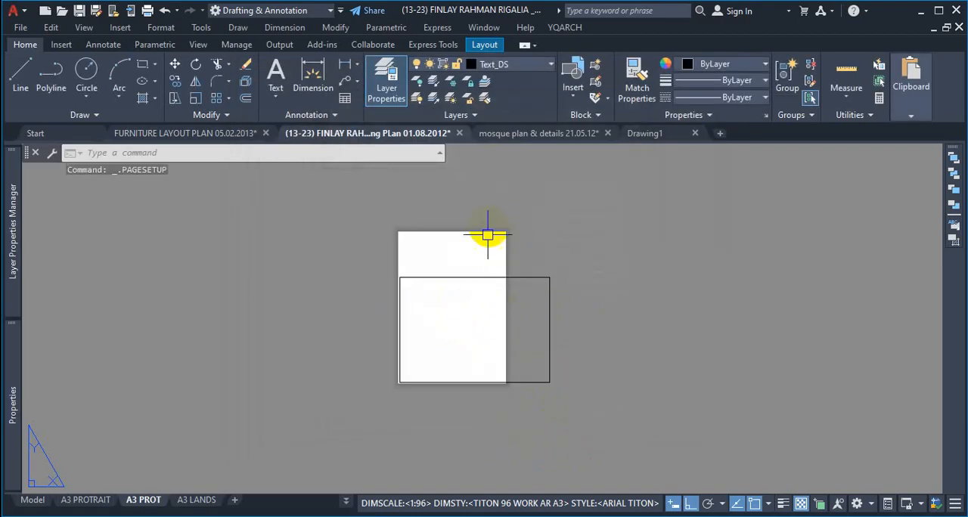
Step: Erase the old landscape border rectangle that extends past the portrait sheet on A3 PROT
scroll(419, 272, "up", 4)
scroll(476, 320, "down", 2)
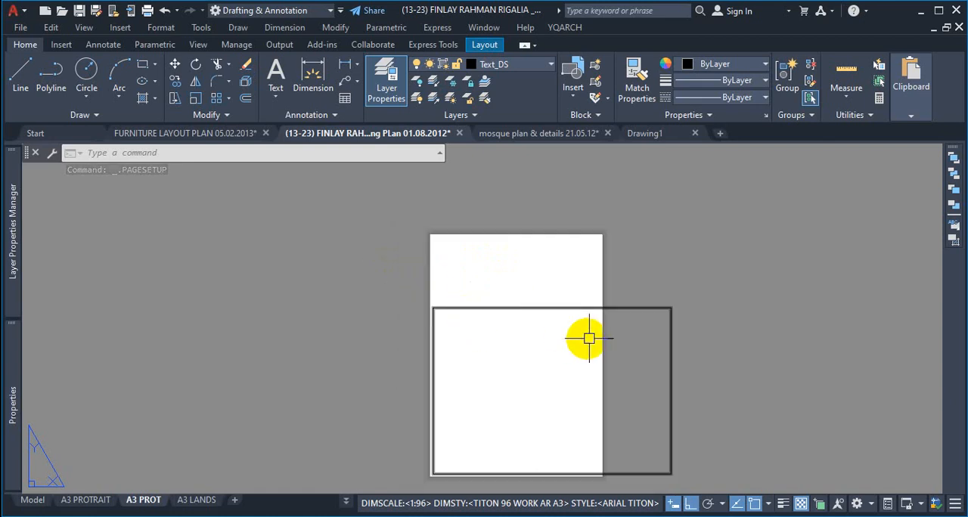
left_click(688, 290)
left_click(628, 352)
key("Delete")
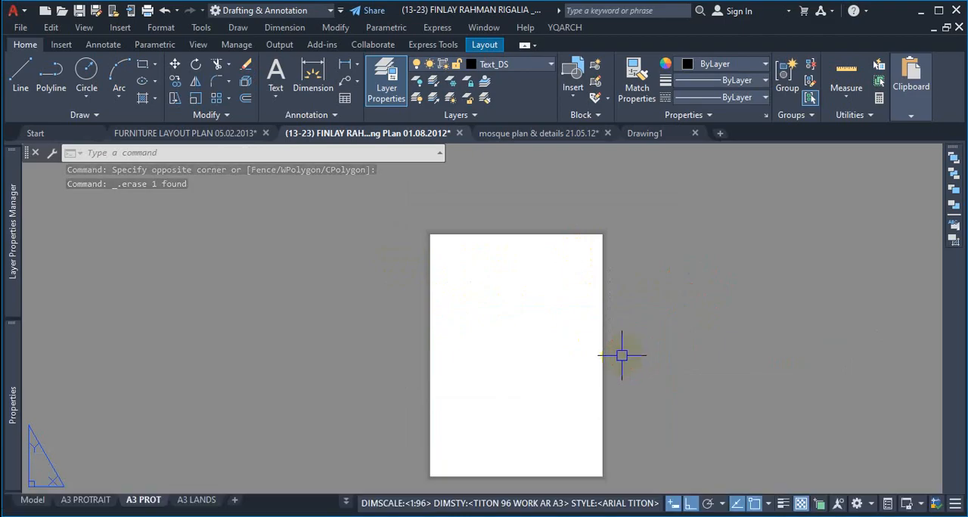
Step: Draw a rectangle covering the portrait sheet, from 0,0 with a width of 11.69 and a height of 16.54 inches
type("REC")
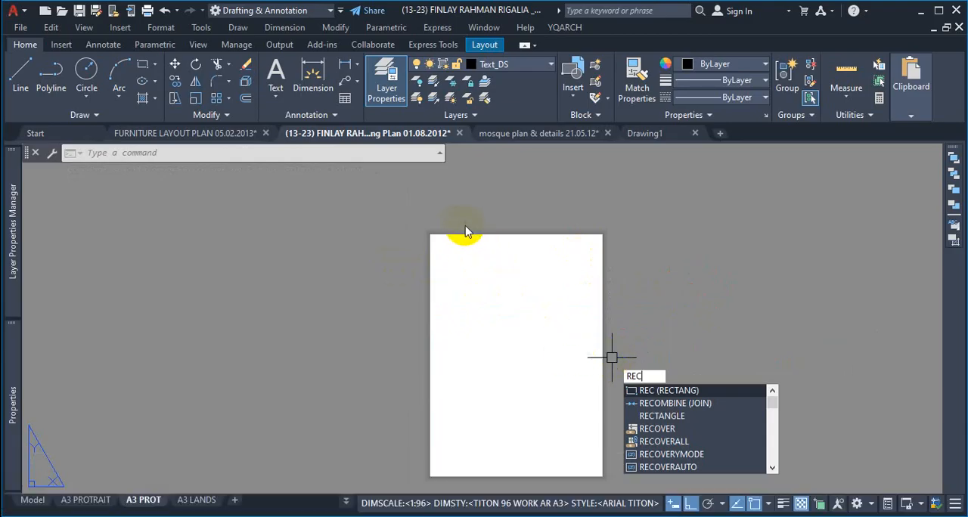
key("space")
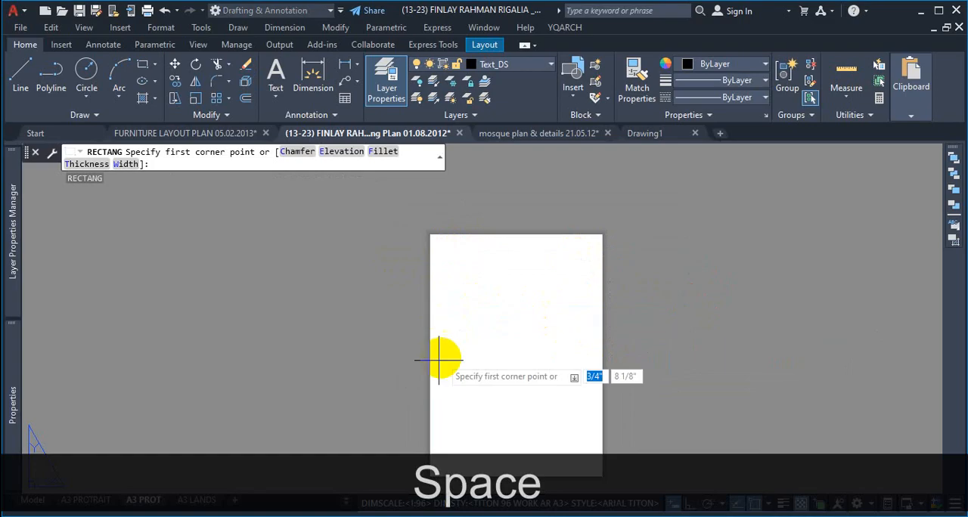
type("0")
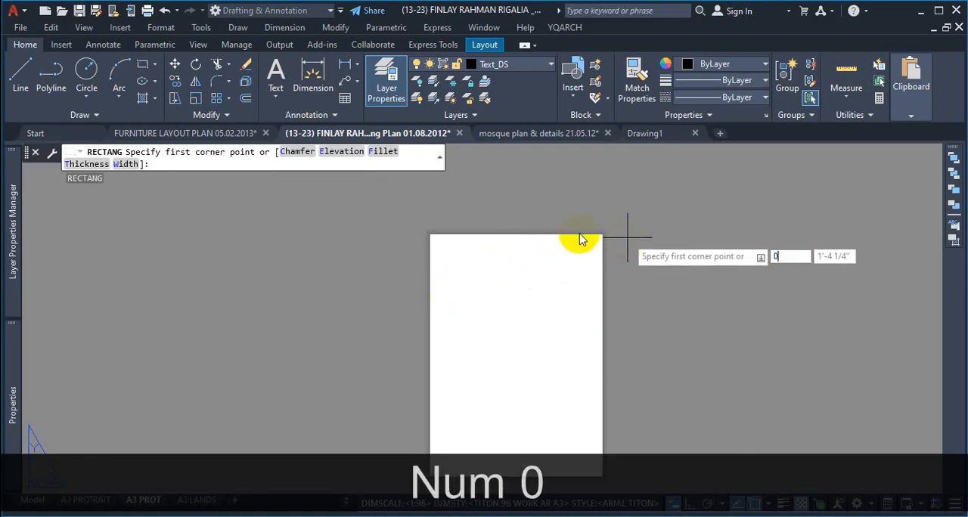
key("Caps_Lock")
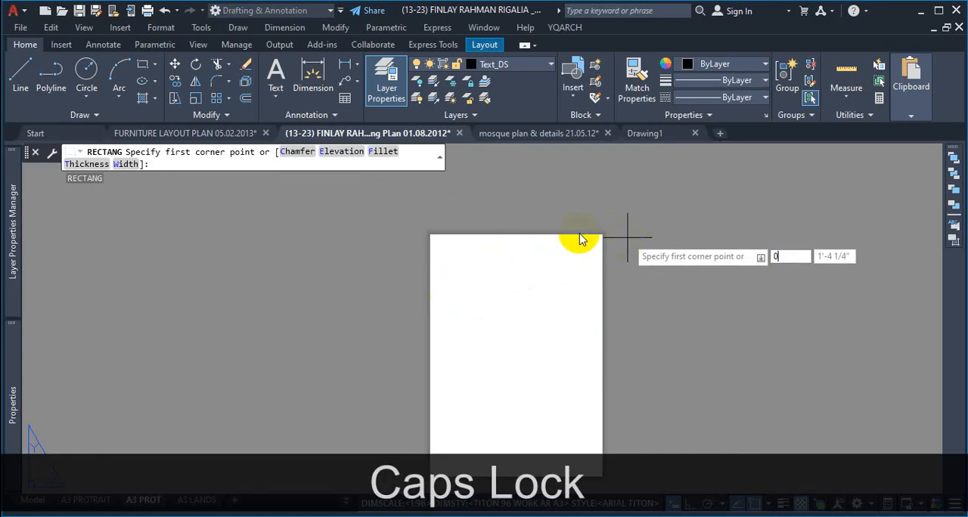
key("Tab")
type("0")
key("Return")
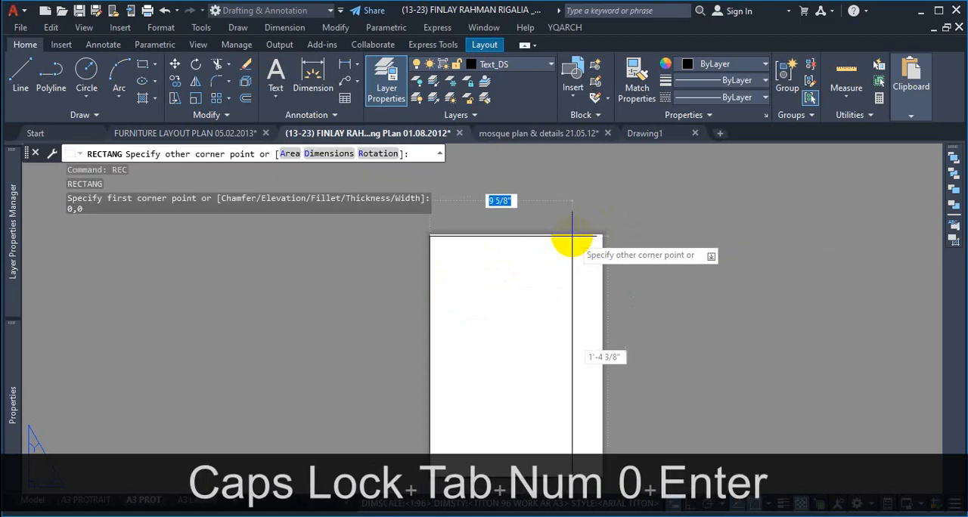
scroll(597, 237, "up", 2)
scroll(585, 270, "down", 2)
scroll(597, 257, "up", 2)
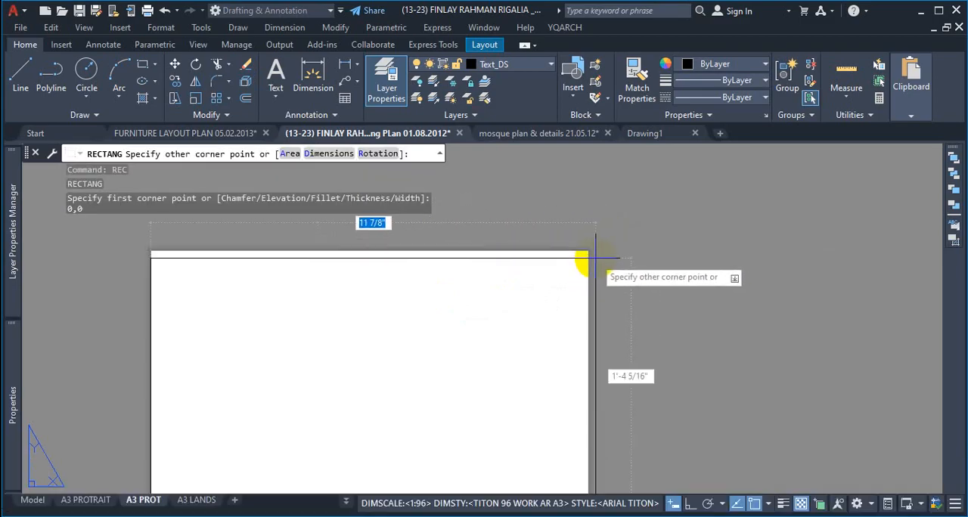
type("11")
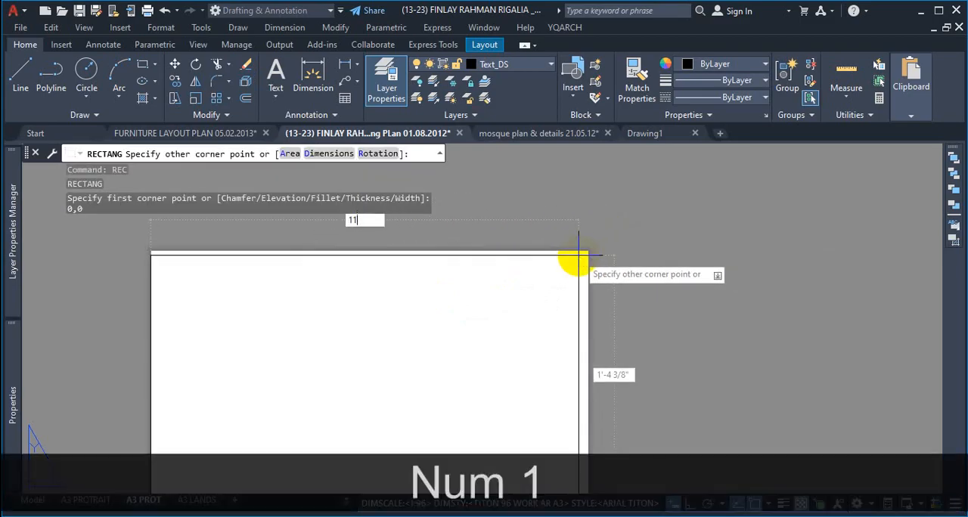
type(".69")
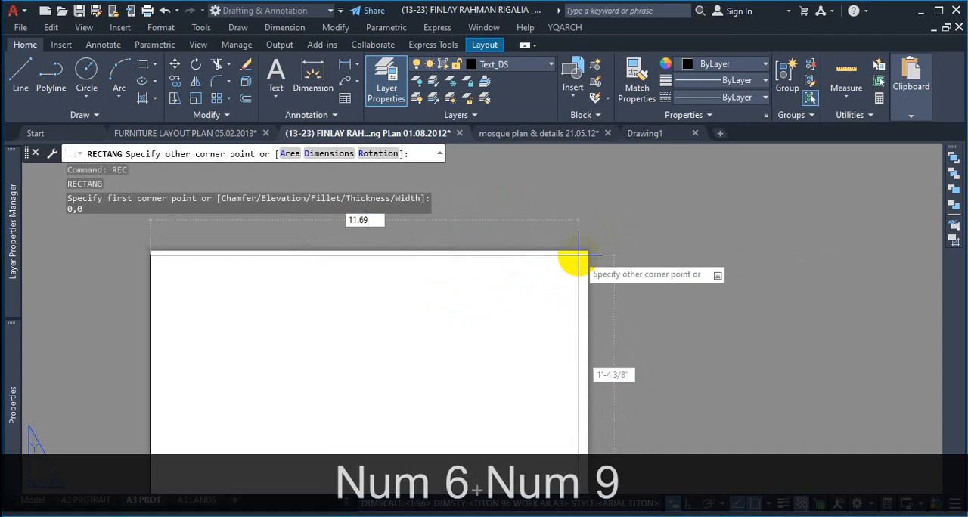
key("Tab")
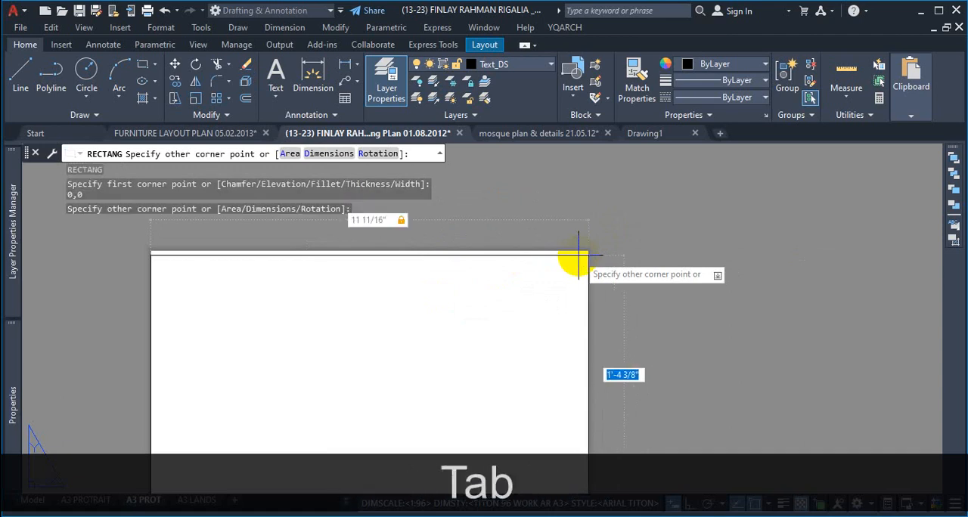
type("16.54")
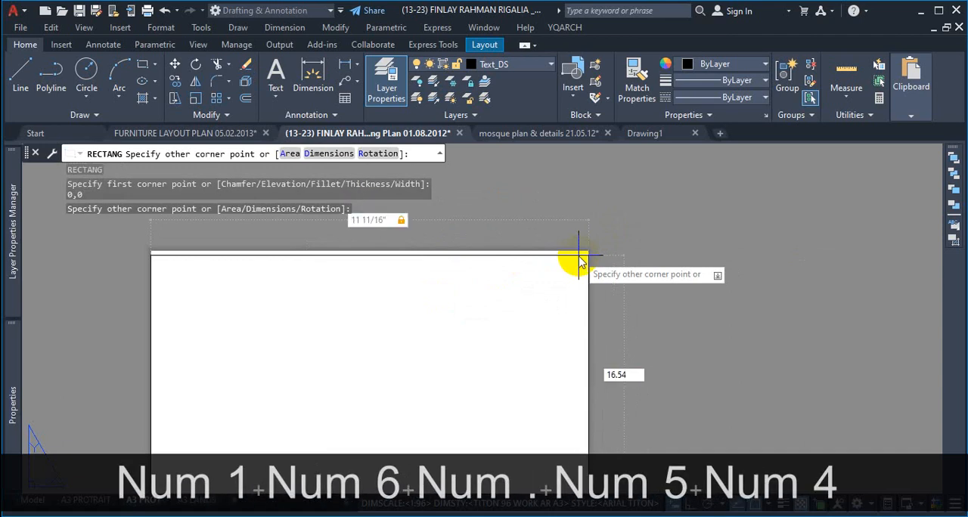
key("Return")
Step: Offset the sheet-sized rectangle inward by .2 to make the inner border
scroll(605, 249, "down", 5)
scroll(600, 264, "up", 2)
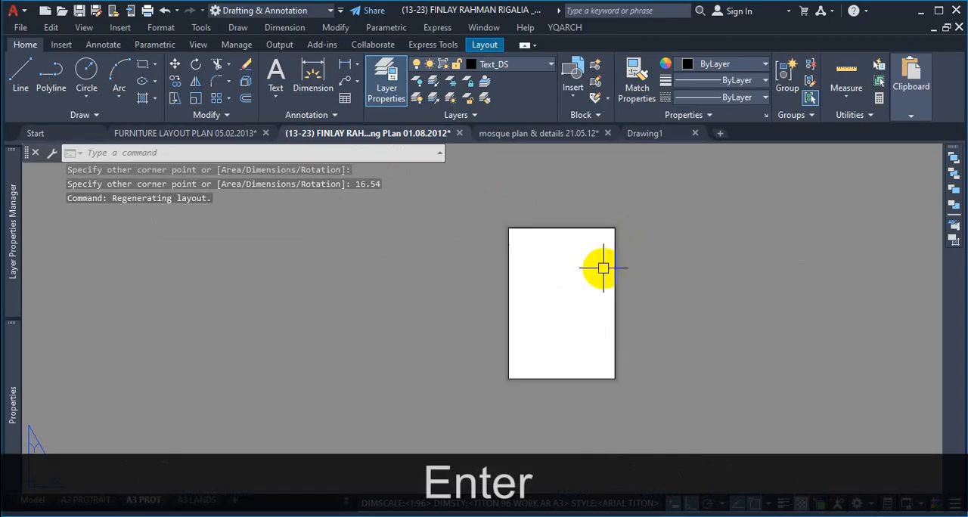
scroll(577, 261, "up", 2)
type("o")
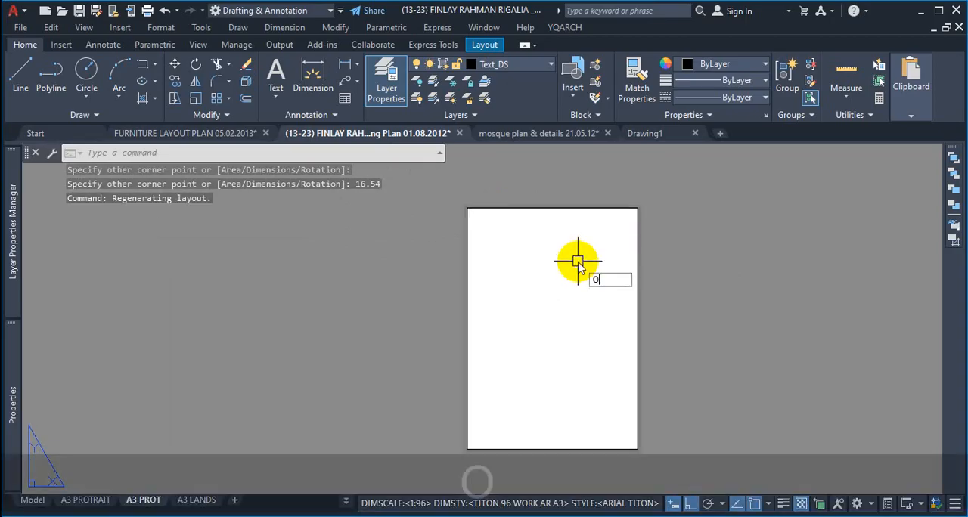
key("Return")
type(".2")
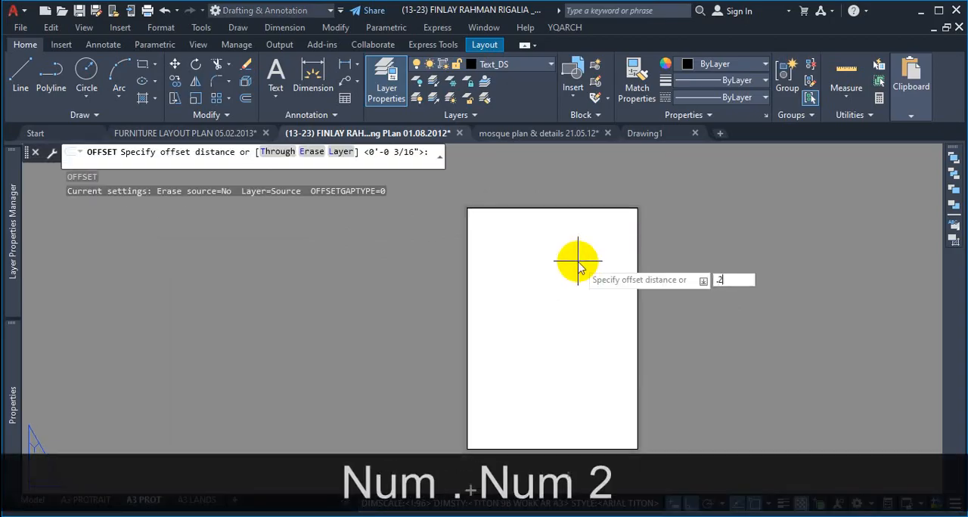
key("Return")
left_click(620, 209)
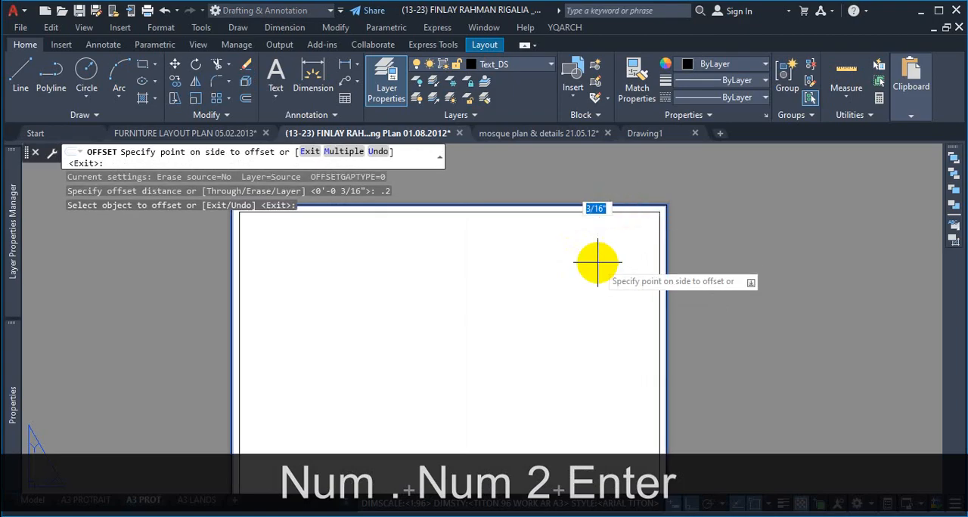
key("Escape")
Step: Erase the outer sheet-sized rectangle, keeping only the inner offset border
scroll(676, 214, "up", 4)
left_click(665, 186)
left_click(631, 203)
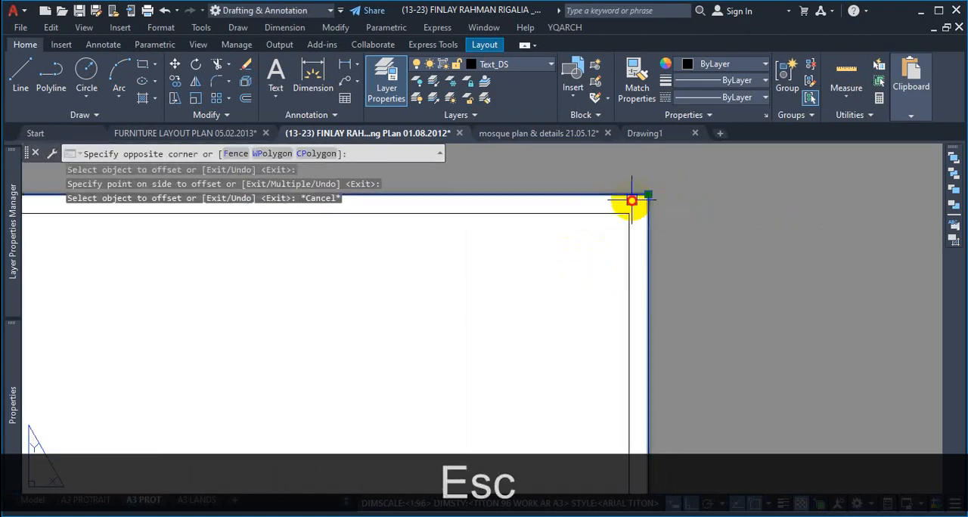
key("Delete")
scroll(627, 227, "down", 6)
scroll(650, 260, "up", 2)
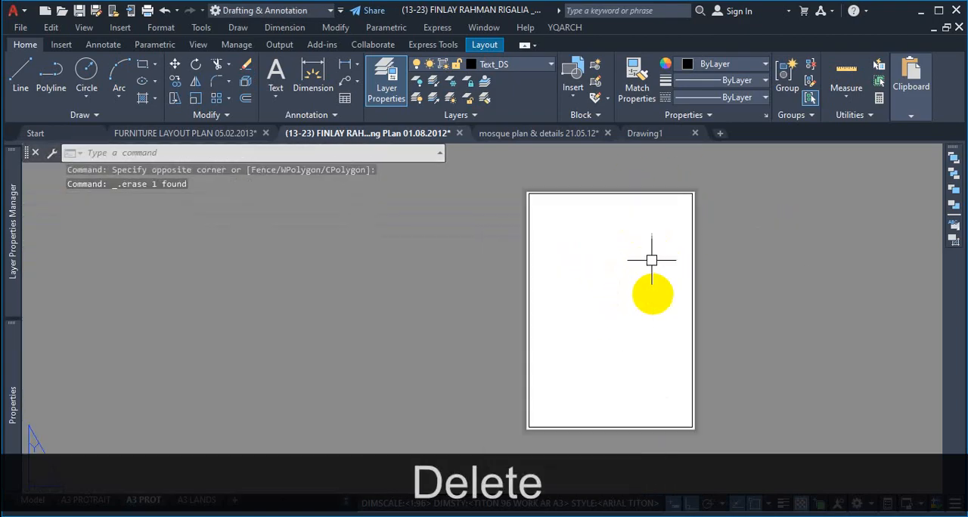
scroll(718, 257, "up", 3)
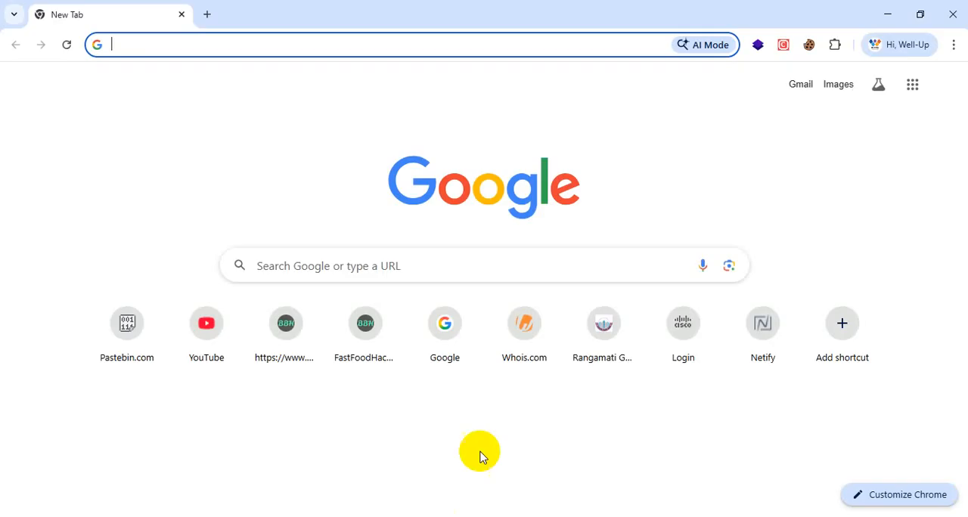
Step: Switch to Google Chrome and search the web for "autocad title block template"
left_click(353, 263)
type("AUT")
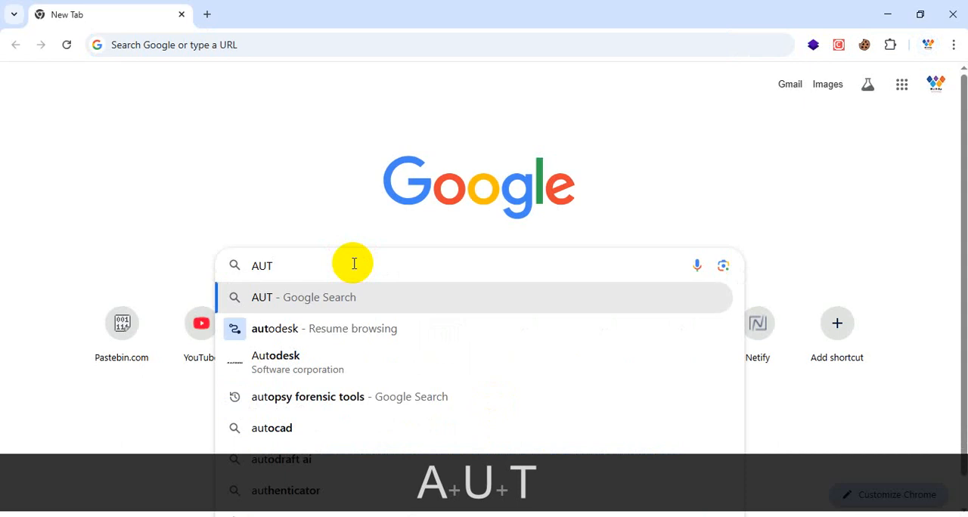
type("OCAD ")
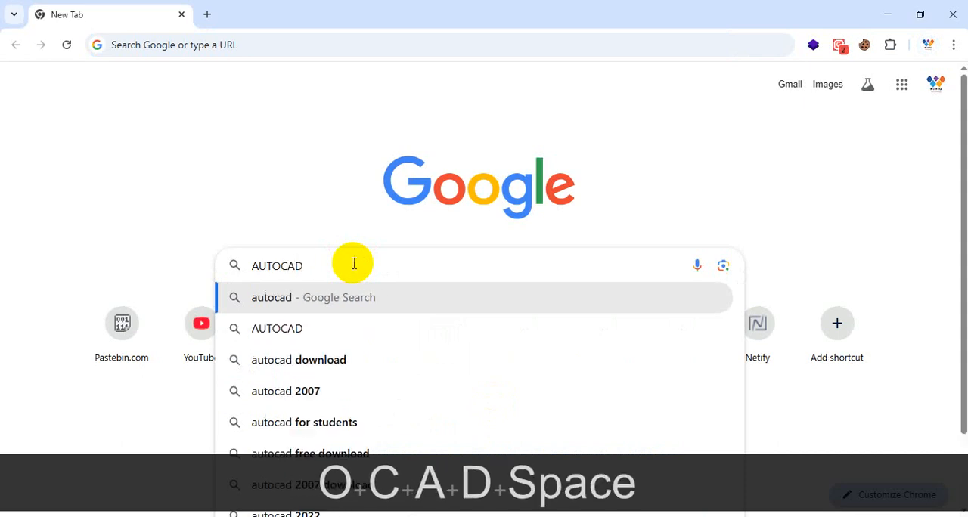
type("TITEL")
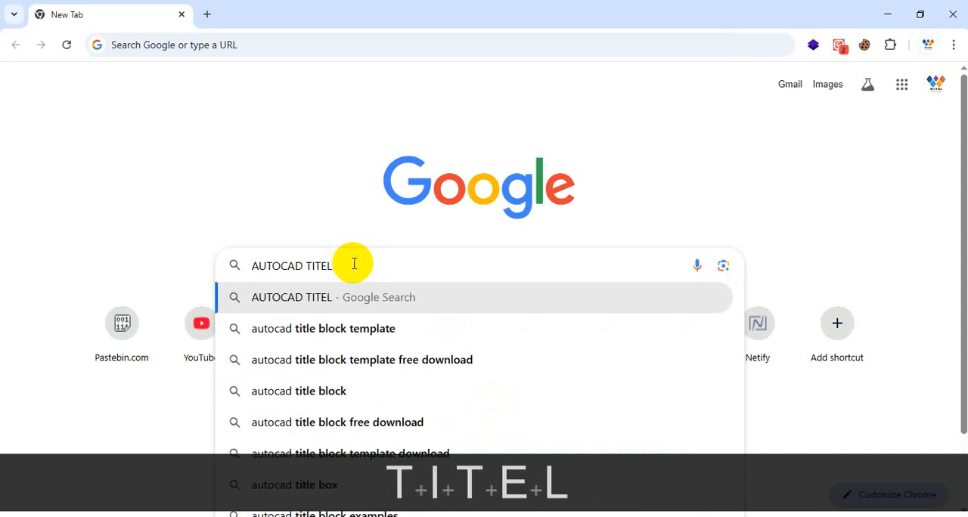
left_click(347, 330)
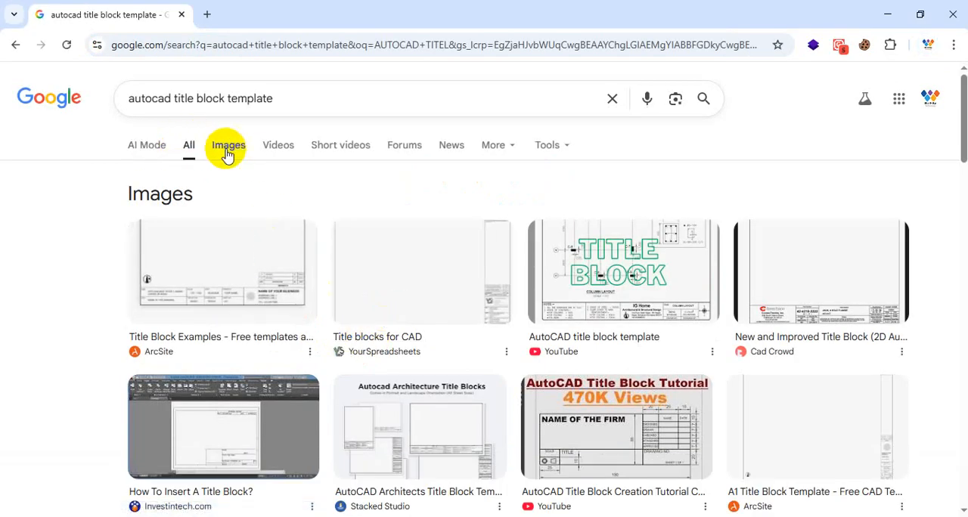
Step: Open the Autodesk result on where to find title block and other templates in a new tab and switch to it
scroll(257, 227, "down", 5)
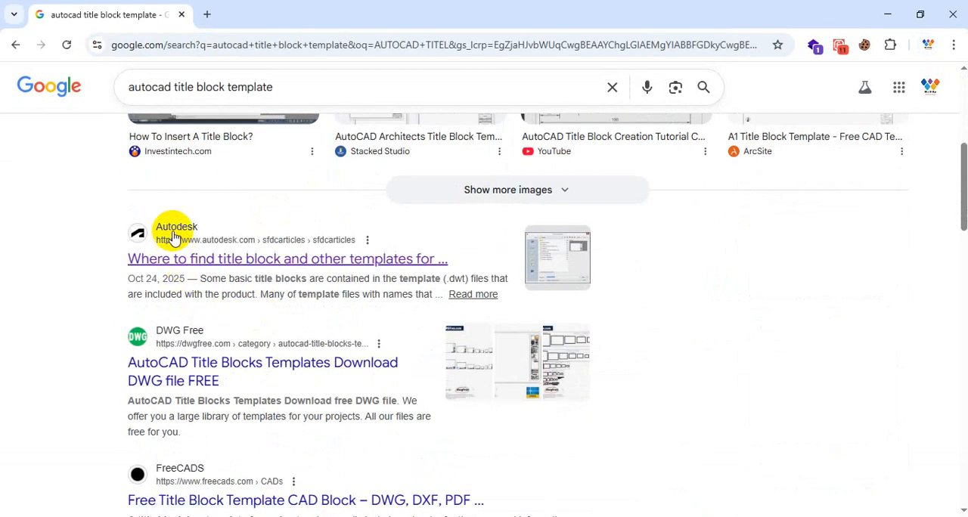
right_click(240, 260)
left_click(295, 270)
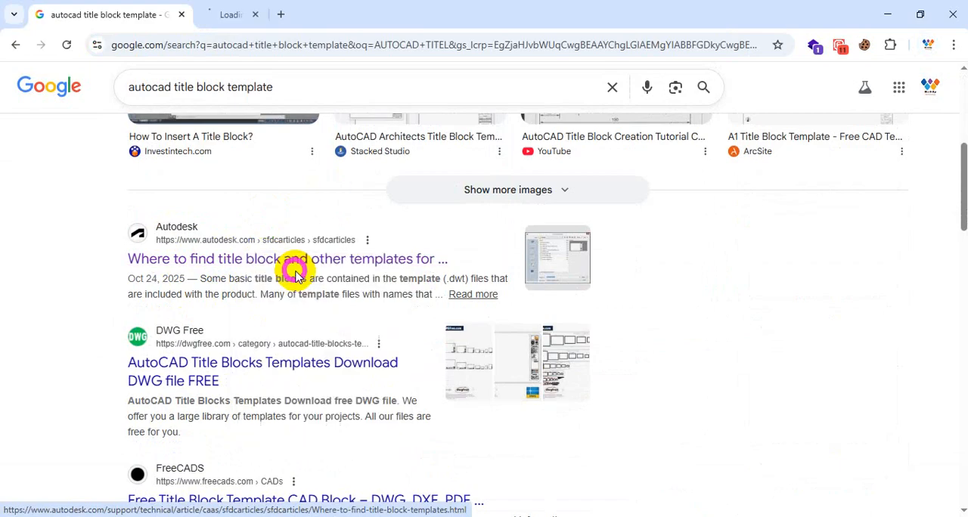
scroll(215, 317, "down", 2)
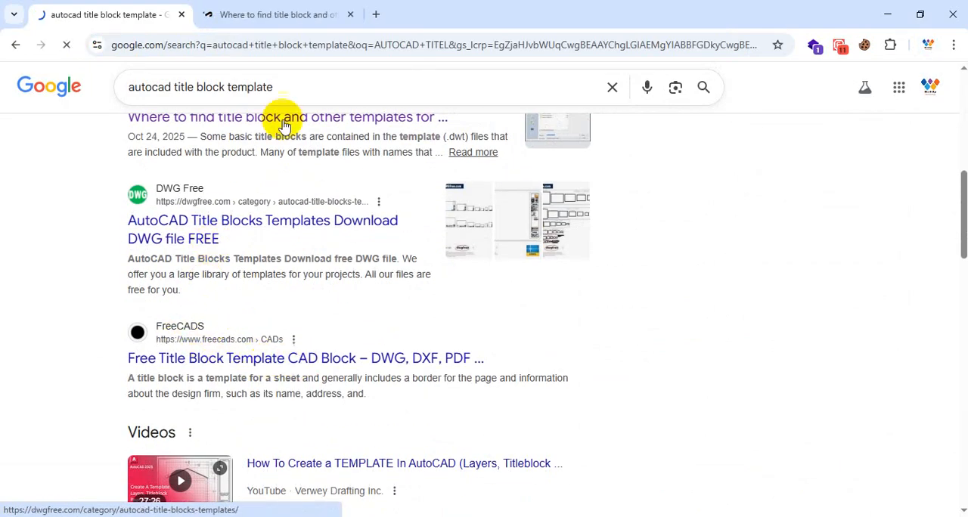
left_click(295, 20)
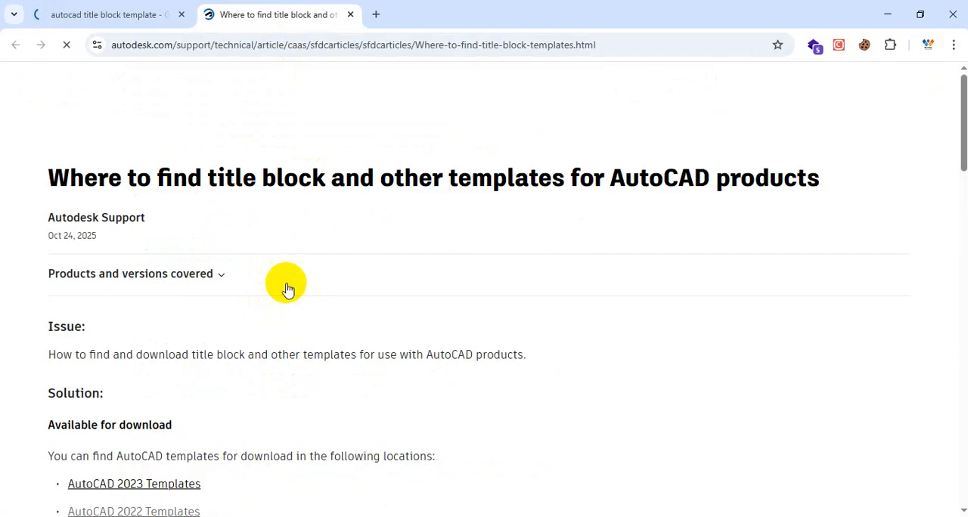
Step: Open the AutoCAD 2022 Templates page and look through its downloadable template, sheet set and seed files
scroll(458, 315, "down", 4)
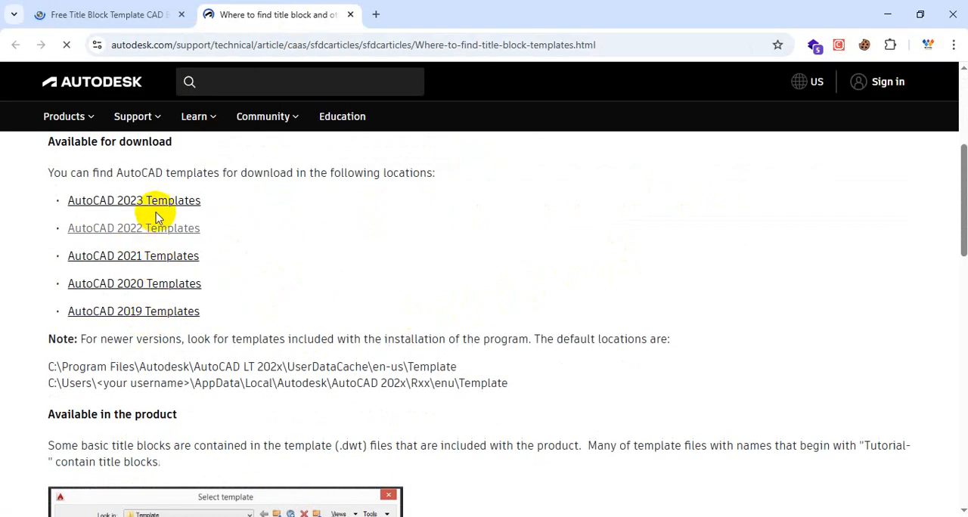
left_click(146, 233)
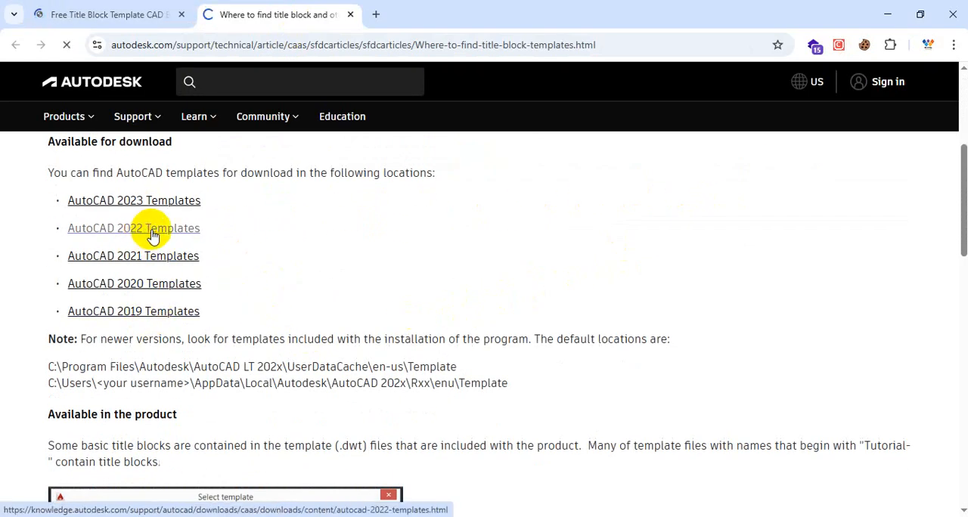
scroll(386, 300, "down", 2)
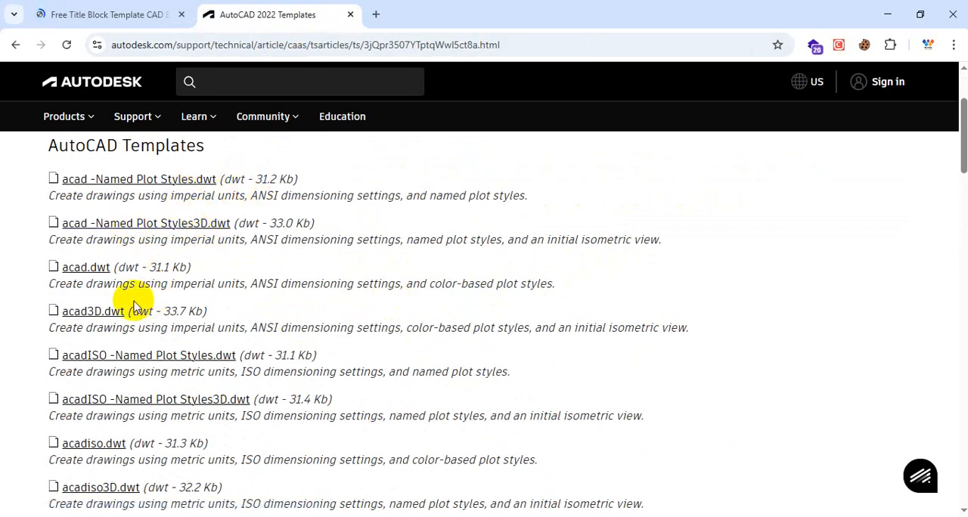
scroll(193, 291, "down", 2)
scroll(191, 289, "down", 6)
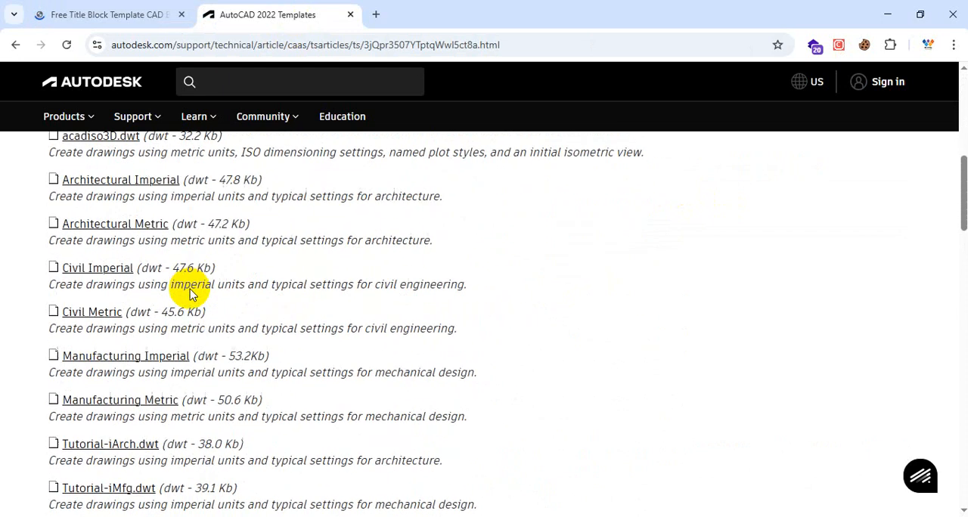
scroll(189, 295, "down", 7)
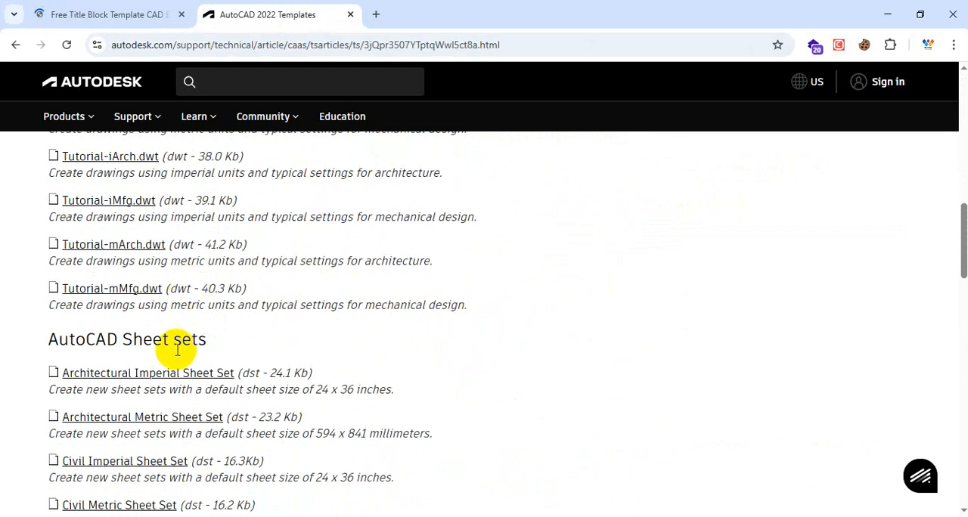
scroll(176, 356, "down", 7)
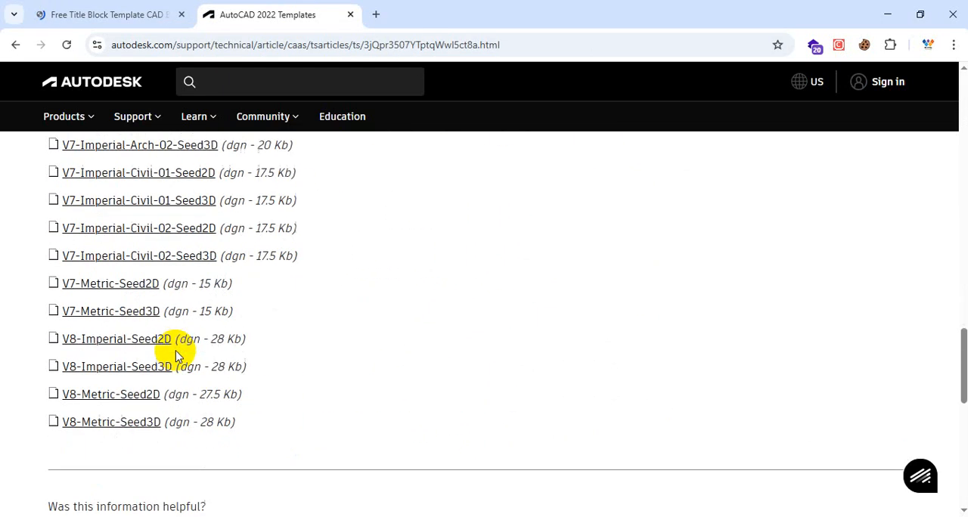
Step: Download the Architectural Imperial template (dwt) from the AutoCAD Templates section of the page
scroll(175, 355, "up", 4)
scroll(176, 355, "up", 7)
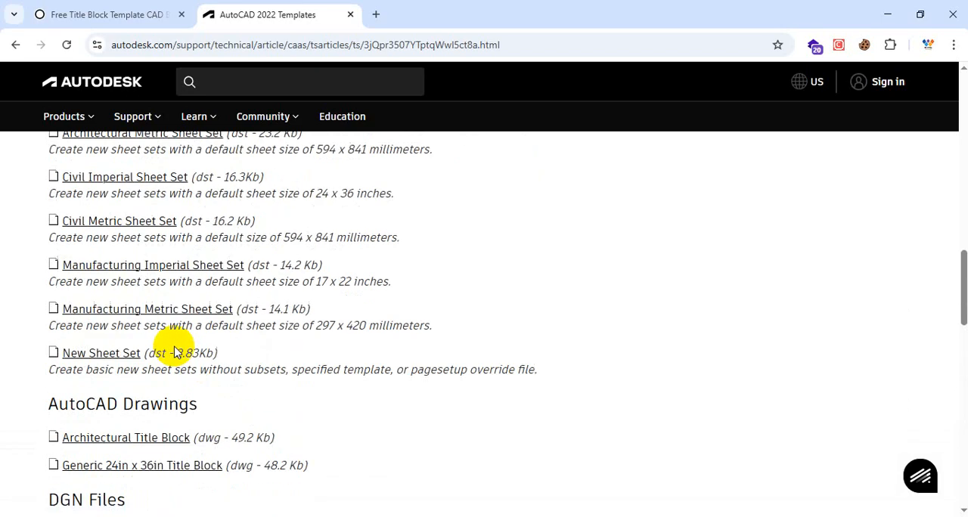
scroll(174, 352, "down", 1)
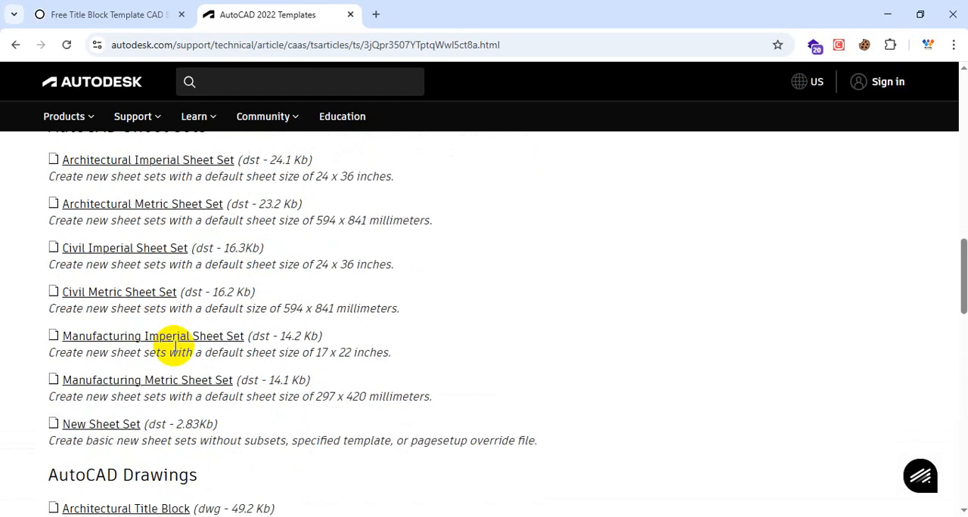
scroll(174, 351, "up", 4)
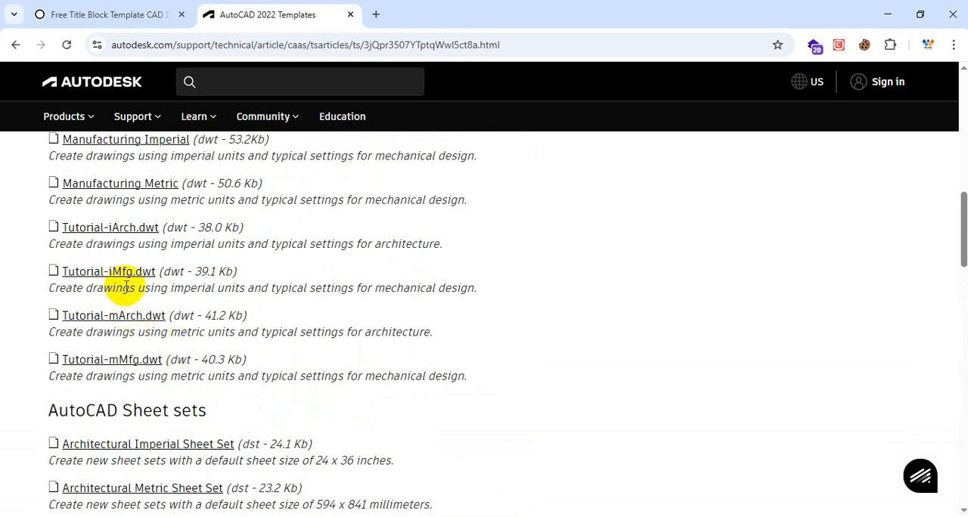
scroll(166, 336, "up", 1)
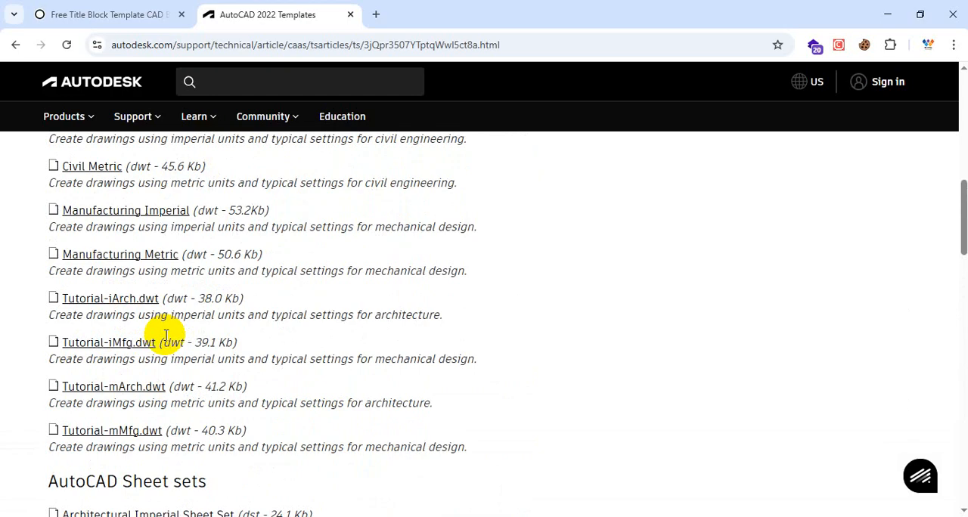
scroll(166, 336, "up", 2)
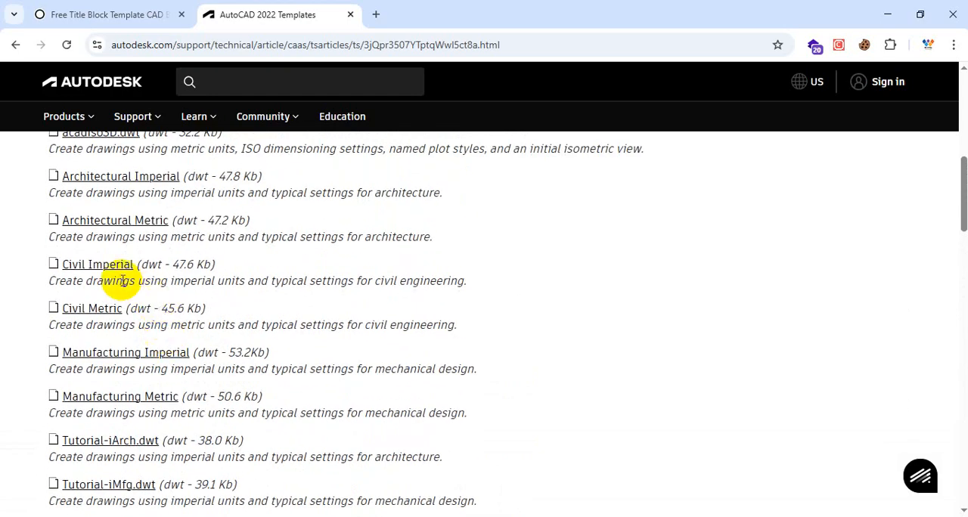
scroll(113, 272, "up", 1)
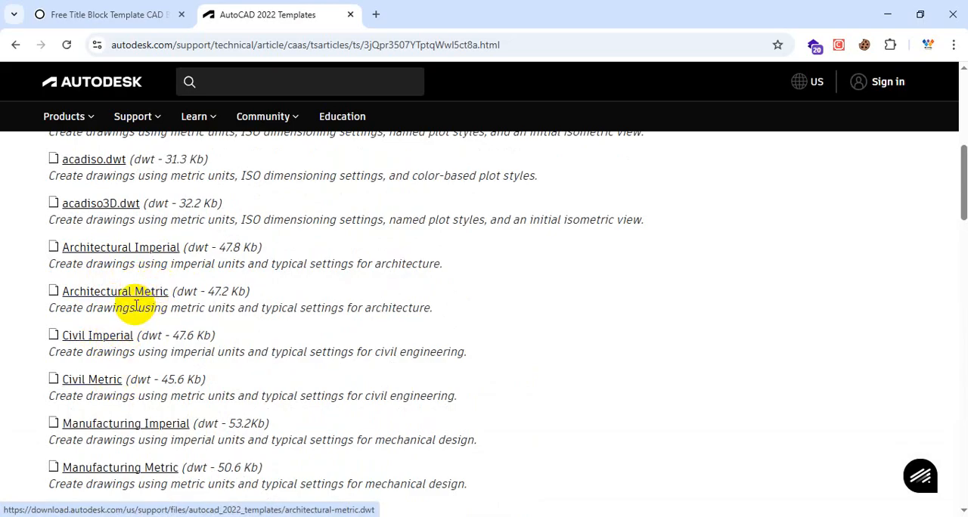
left_click(144, 249)
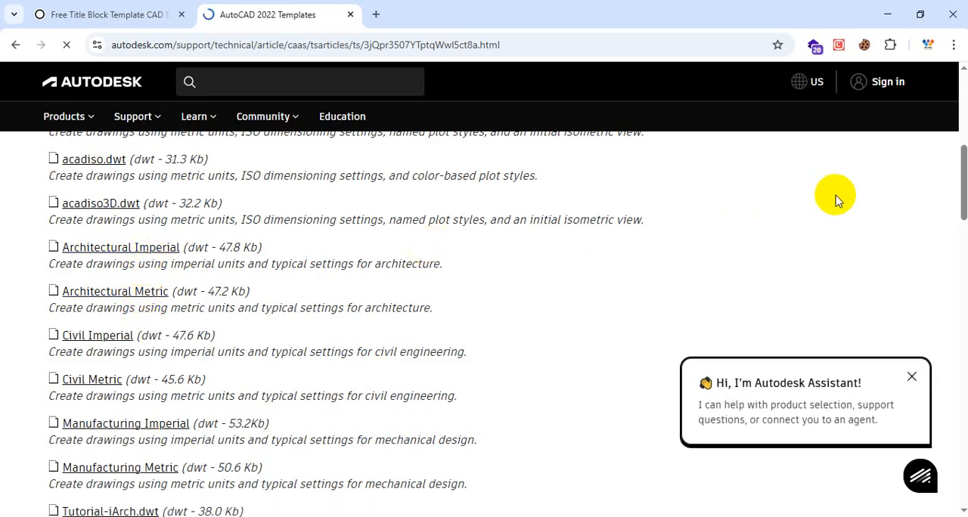
mouse_move(832, 93)
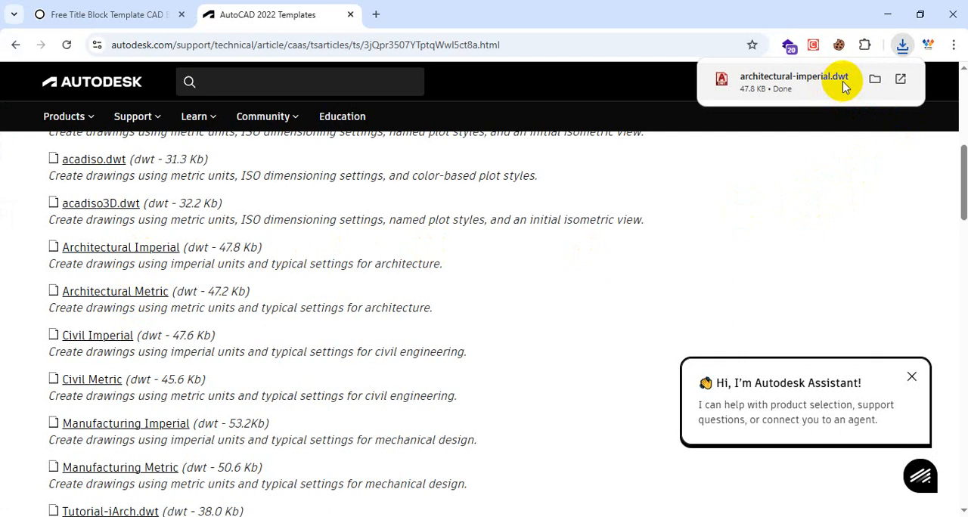
Step: Look over the remaining templates on the page and open the downloaded architectural-imperial.dwt in AutoCAD
scroll(242, 311, "up", 5)
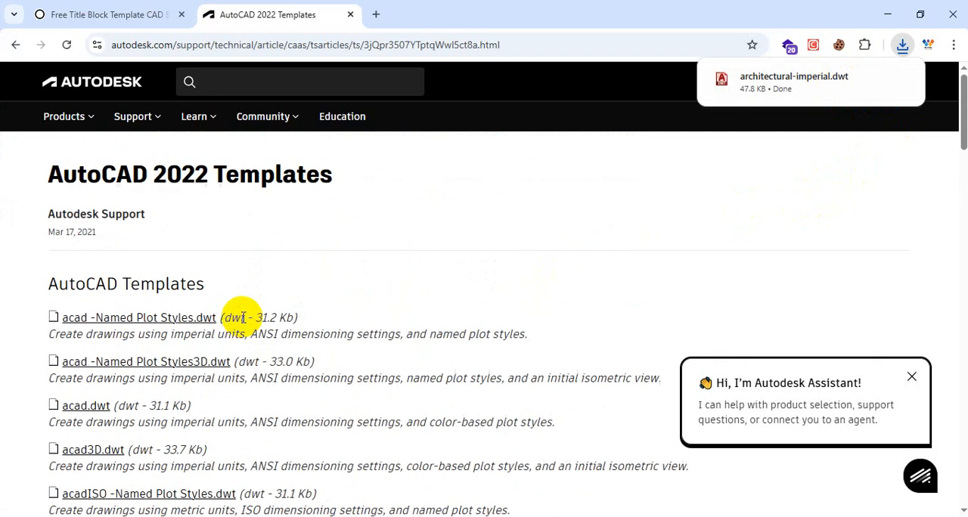
scroll(241, 316, "down", 10)
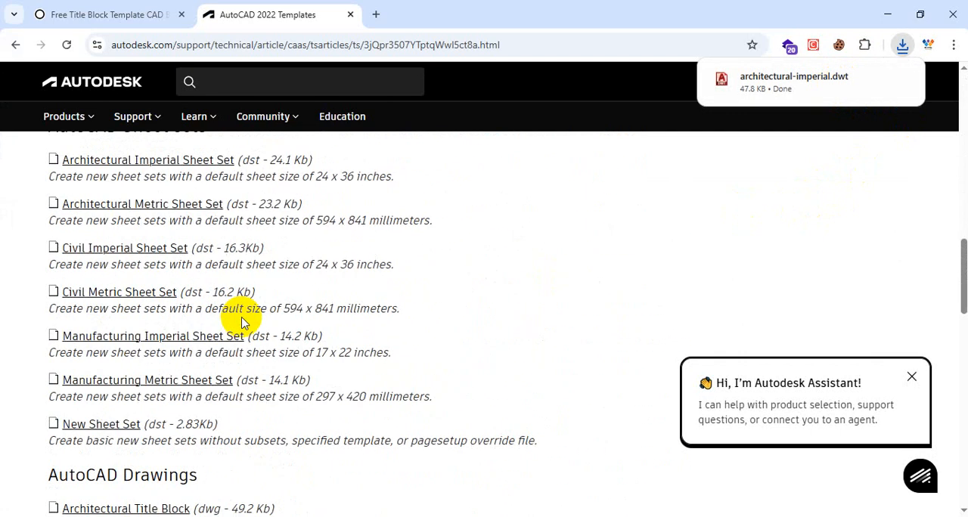
scroll(242, 323, "down", 15)
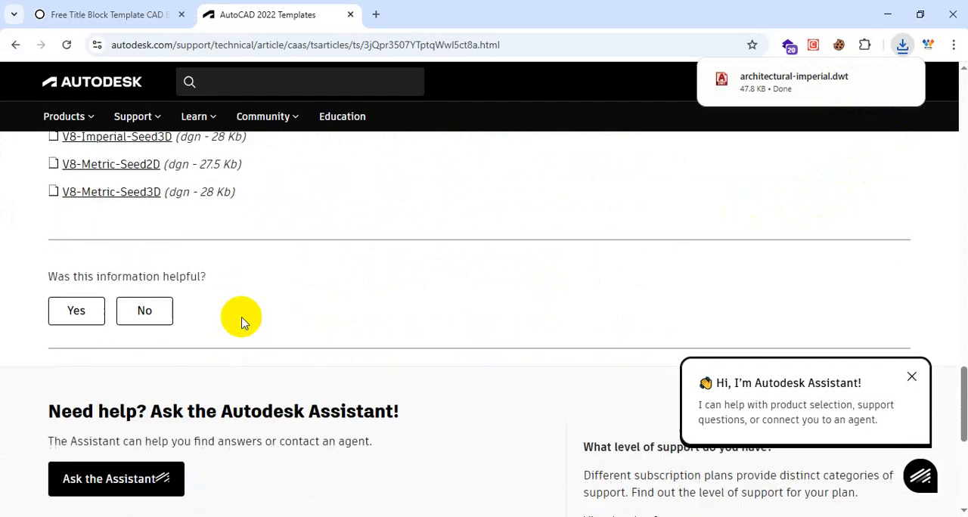
scroll(242, 323, "down", 8)
scroll(255, 332, "up", 15)
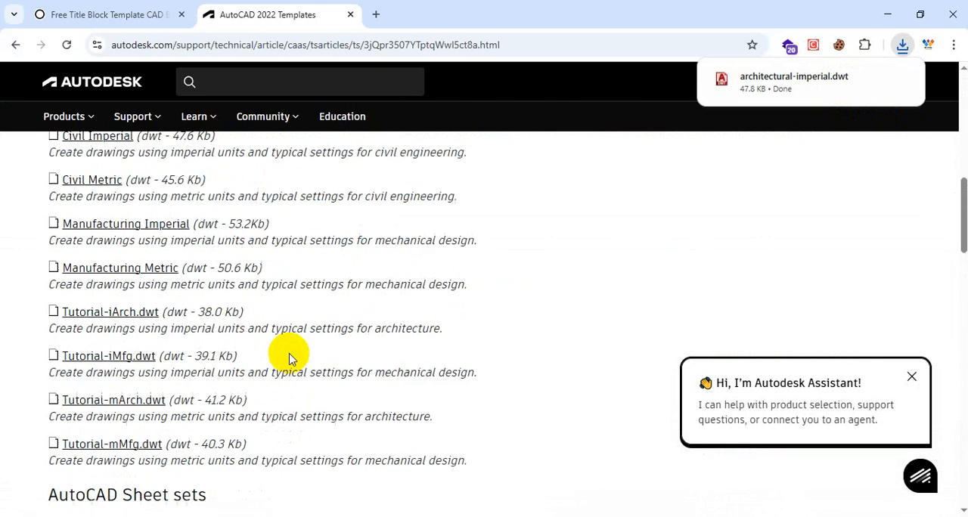
scroll(288, 353, "up", 12)
left_click(260, 87)
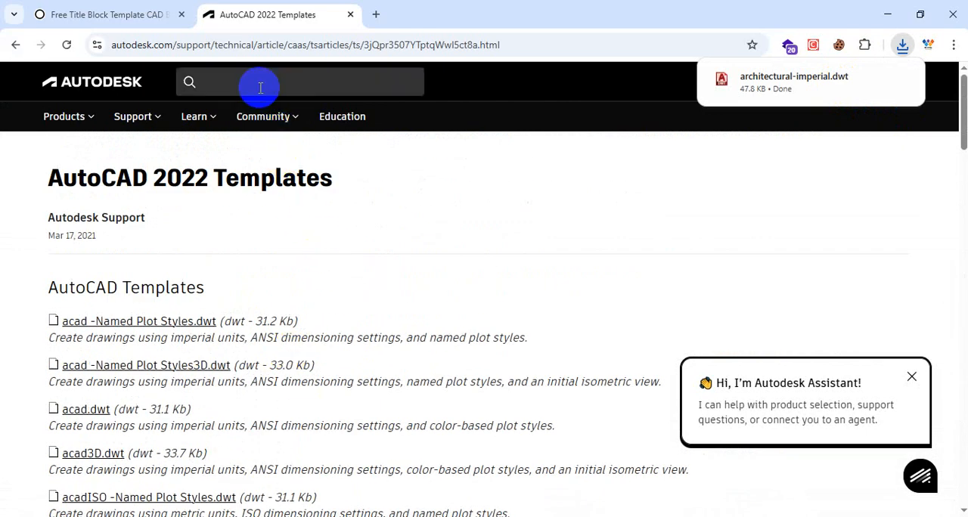
left_click(827, 82)
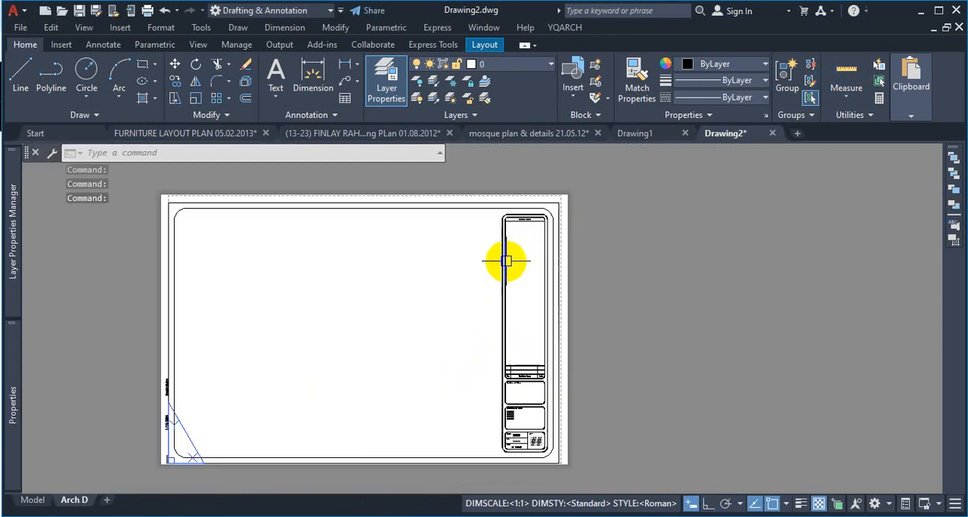
Step: Examine the title block on the Arch D layout, including its General Notes, Project Name and Address, Project, Date, Scale and Sheet fields
scroll(505, 260, "up", 8)
scroll(598, 173, "down", 3)
scroll(583, 268, "up", 5)
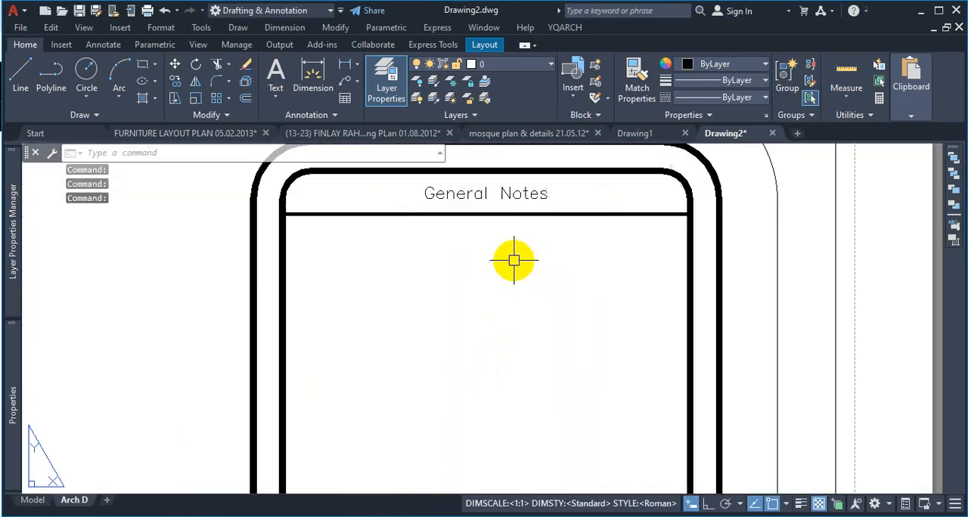
scroll(514, 260, "down", 6)
scroll(536, 443, "up", 4)
scroll(590, 353, "up", 2)
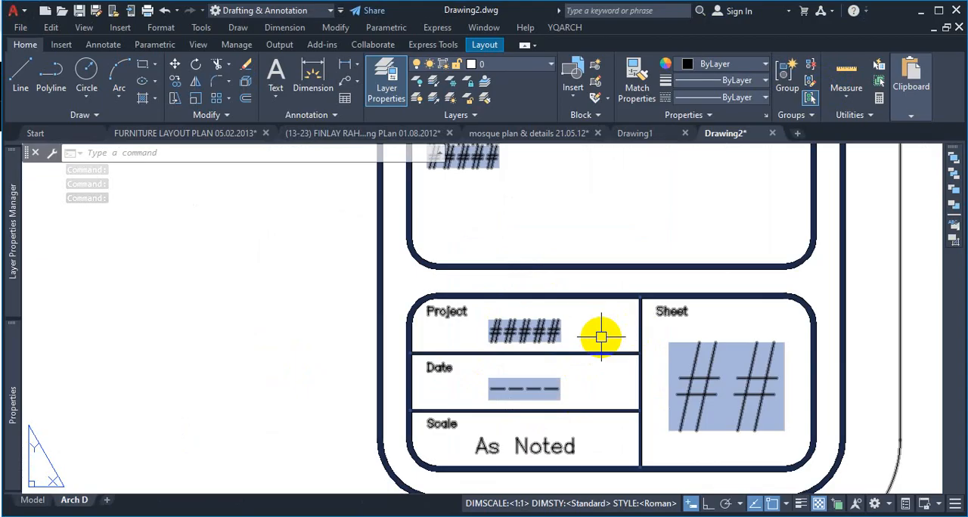
scroll(559, 295, "down", 4)
scroll(525, 209, "down", 4)
scroll(529, 216, "up", 6)
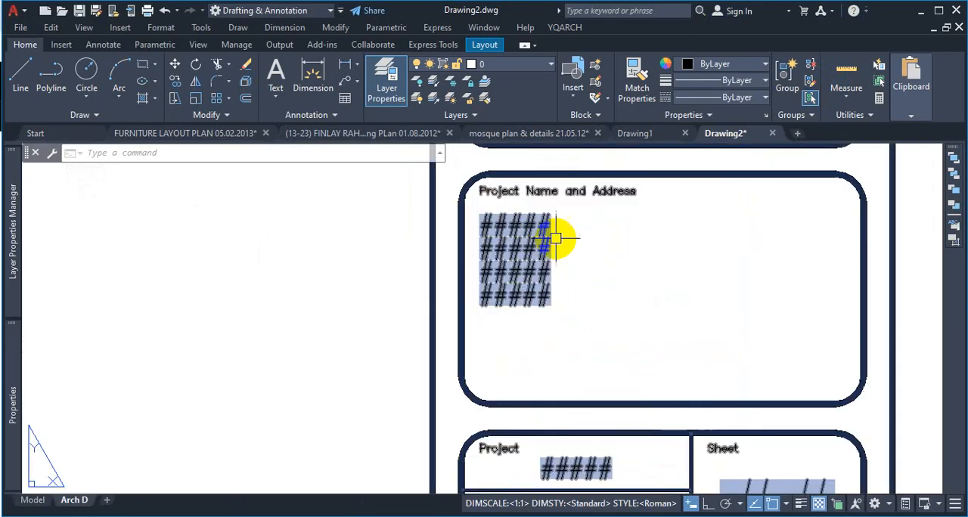
Step: Close the Drawing2 and Drawing1 drawings
left_click(773, 134)
left_click(493, 293)
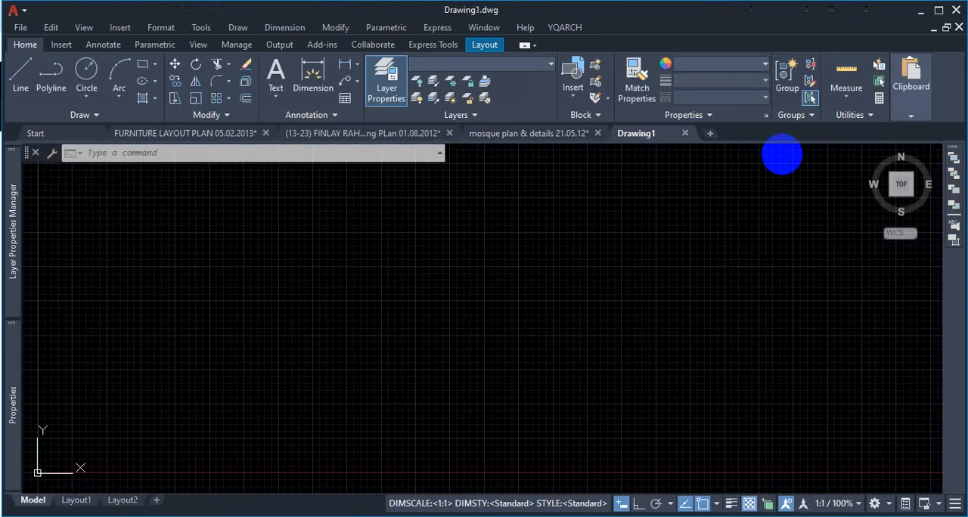
left_click(685, 134)
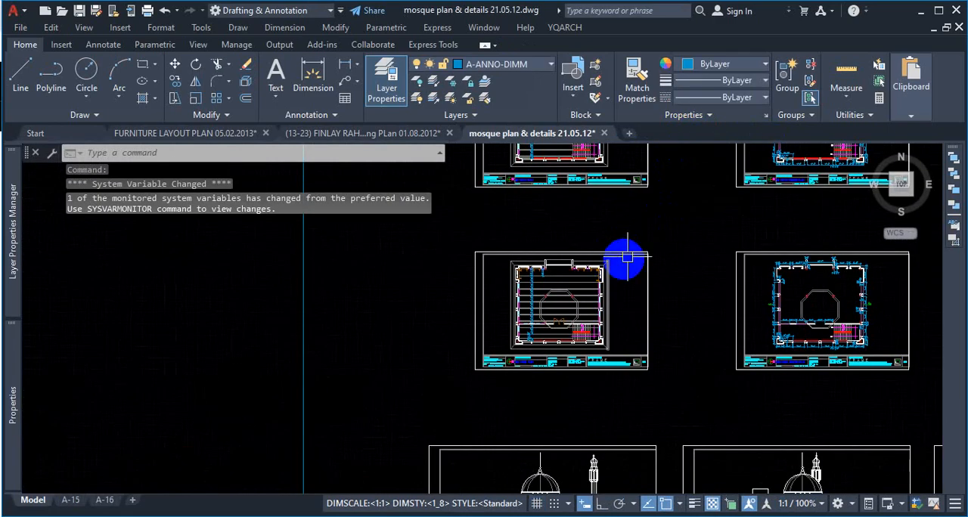
Step: Switch from the mosque plan to the FINLAY working plan drawing and activate its BASEMENT FLOOR WORKING PLAN (2) layout
scroll(632, 374, "up", 4)
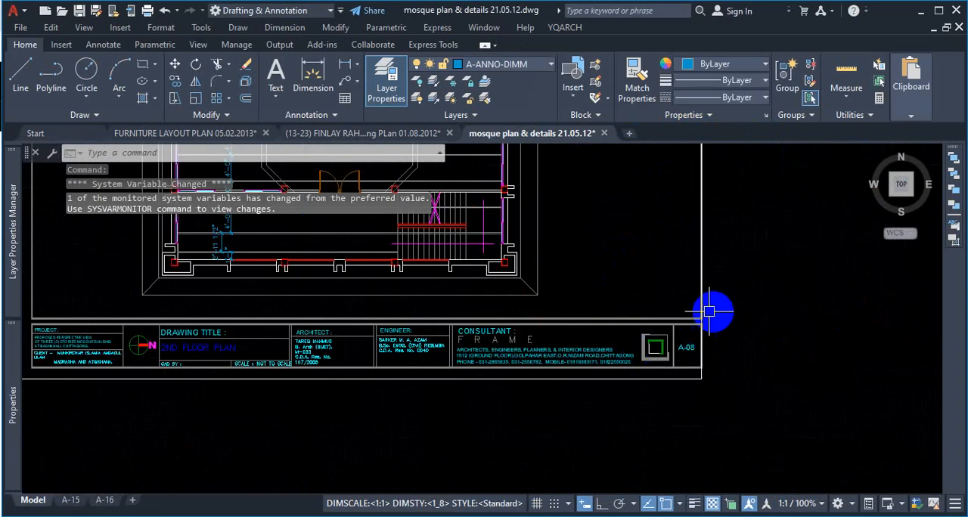
left_click(310, 136)
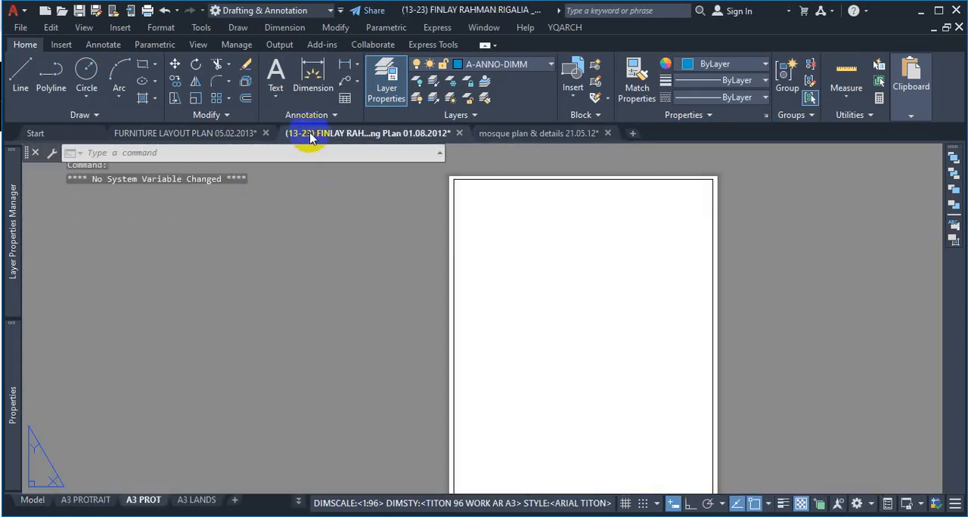
scroll(522, 333, "down", 3)
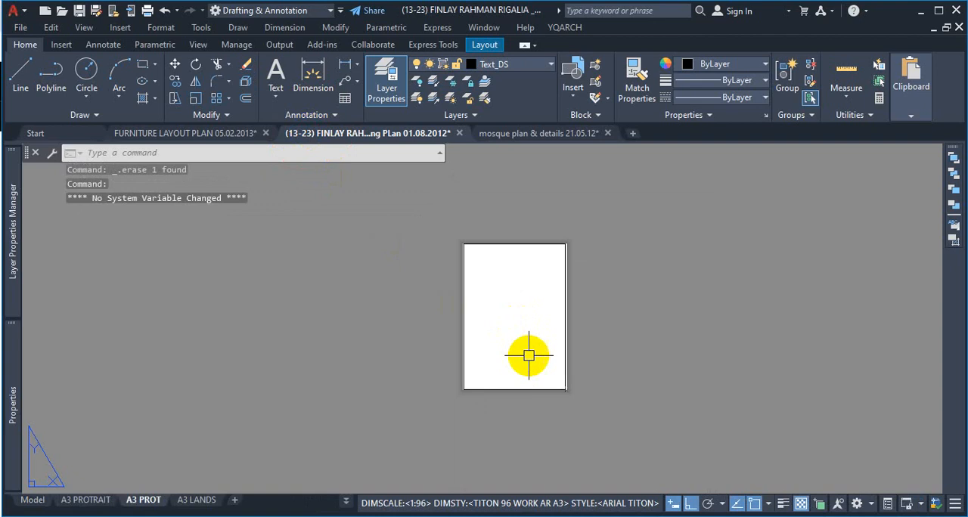
left_click(345, 502)
scroll(401, 397, "up", 1)
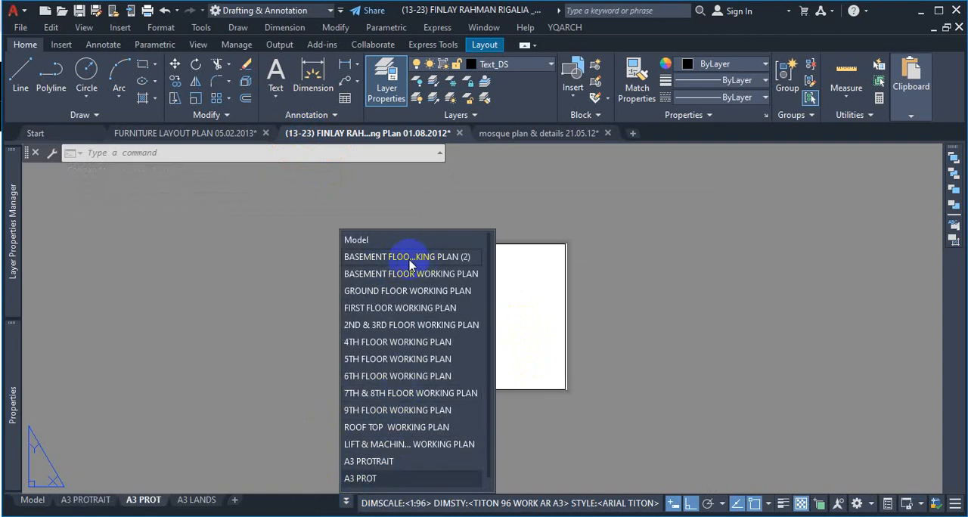
left_click(464, 261)
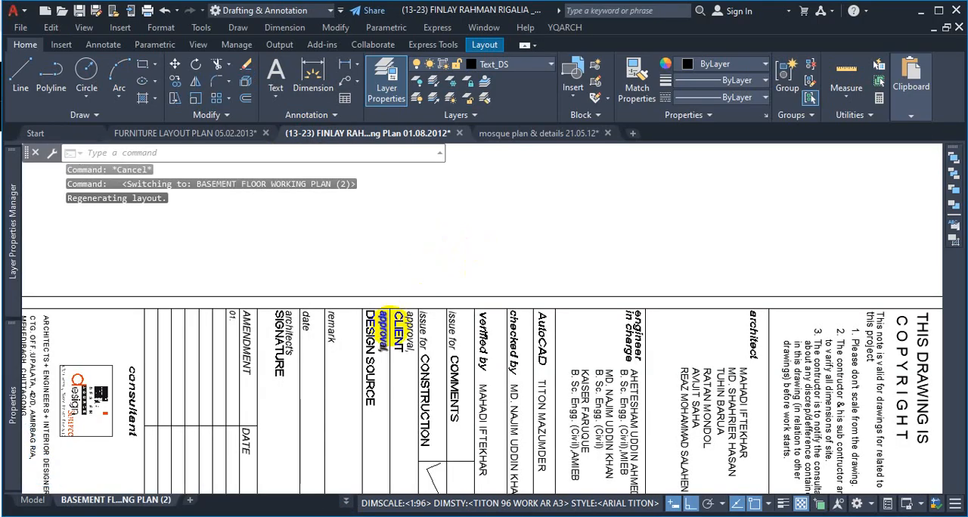
Step: Examine the paper edge, dashed printable area and double border line along the upper edge of the sheet
scroll(419, 346, "down", 5)
scroll(435, 345, "up", 4)
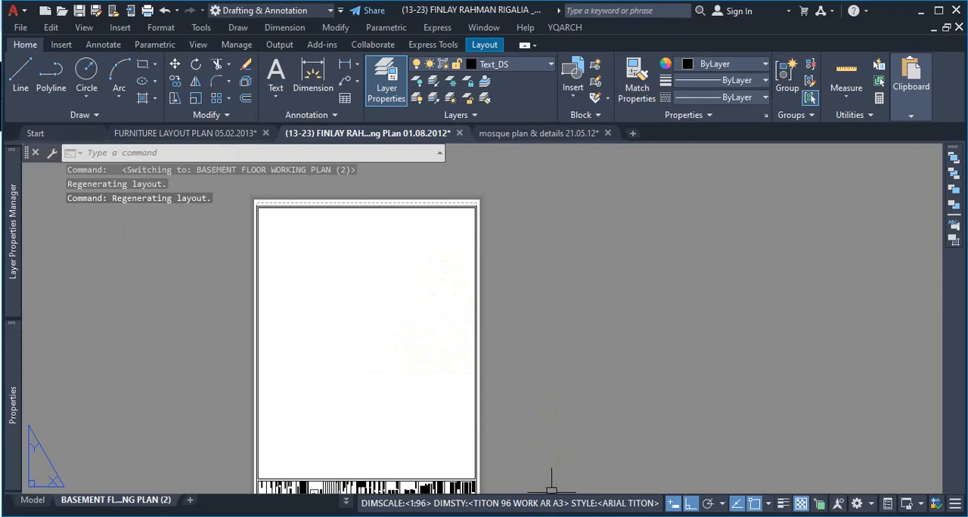
scroll(481, 229, "down", 5)
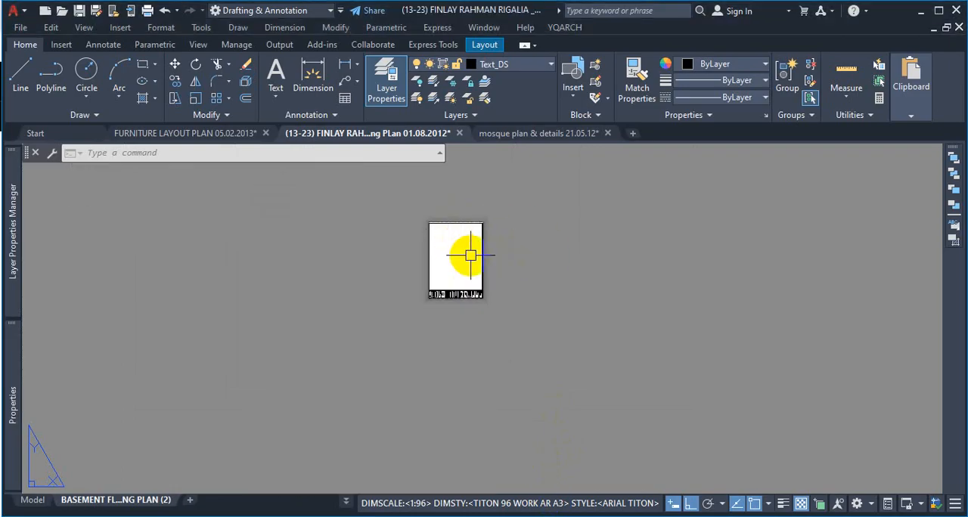
scroll(439, 249, "up", 5)
scroll(388, 220, "up", 4)
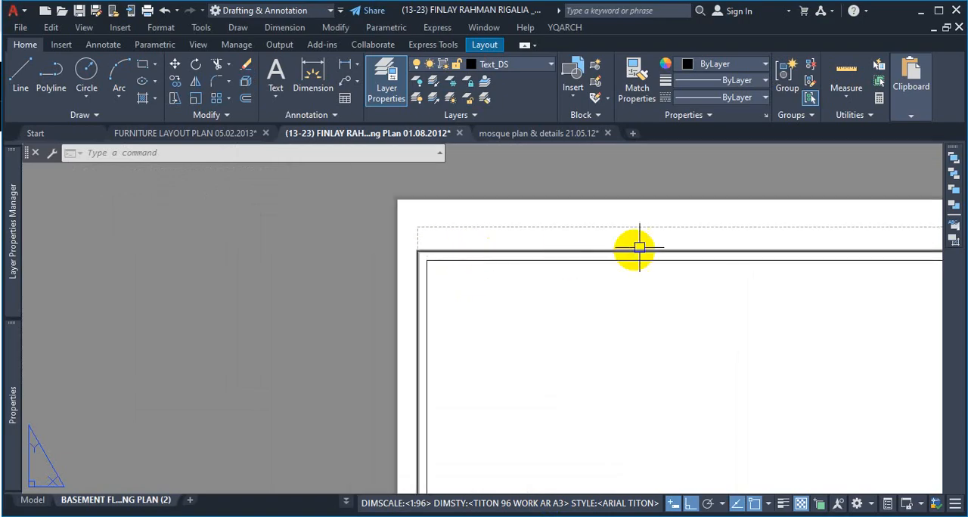
scroll(637, 235, "down", 2)
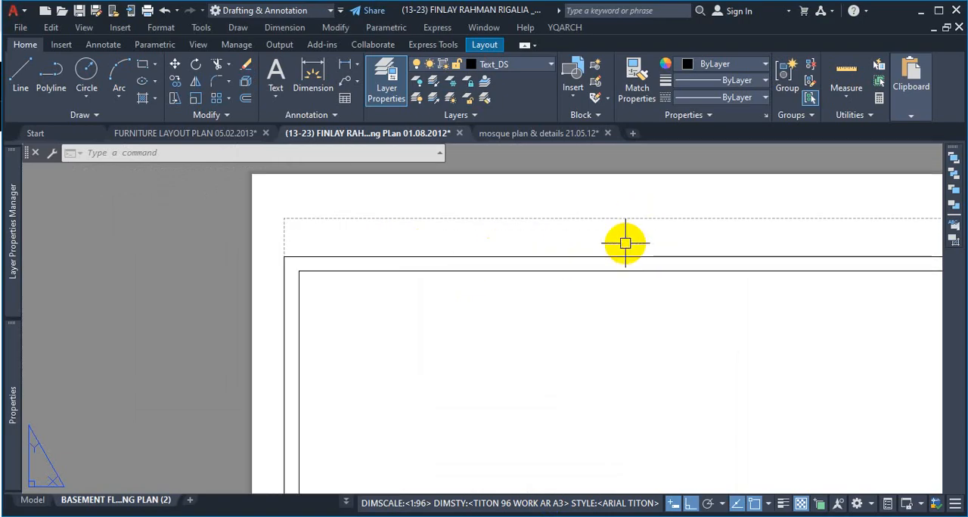
key("ctrl")
key("ctrl+1")
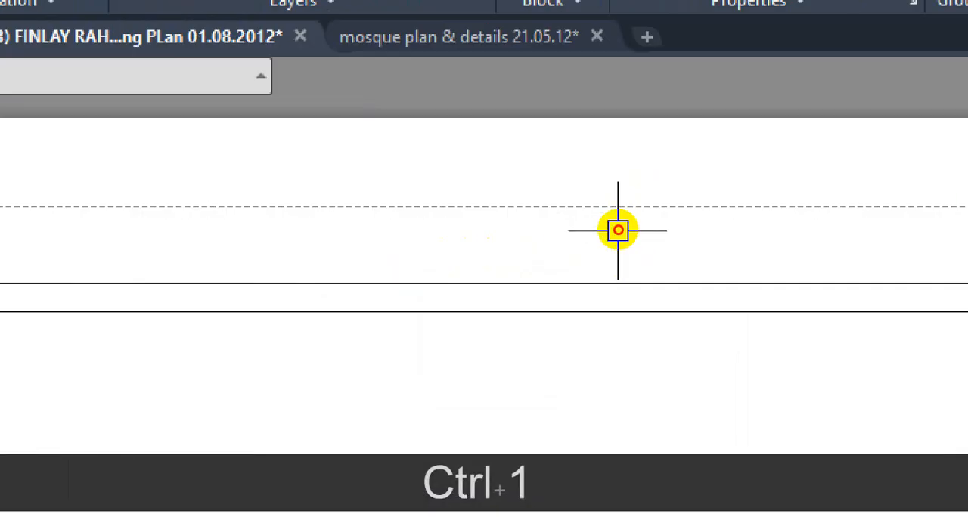
left_click_drag(625, 174, 619, 254)
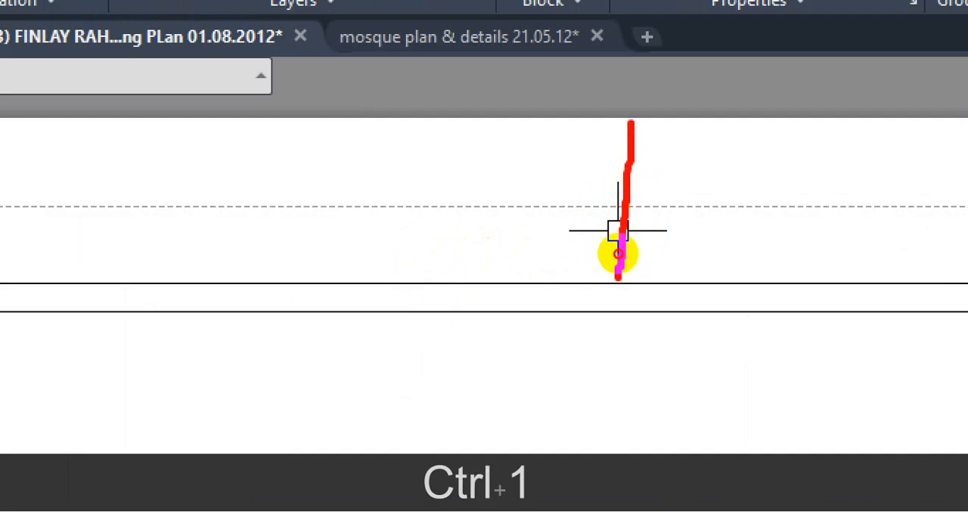
left_click_drag(725, 171, 536, 178)
key("Escape")
Step: Switch from the BASEMENT FLOOR WORKING PLAN (2) layout to the BASEMENT FLOOR WORKING PLAN layout
scroll(601, 180, "down", 5)
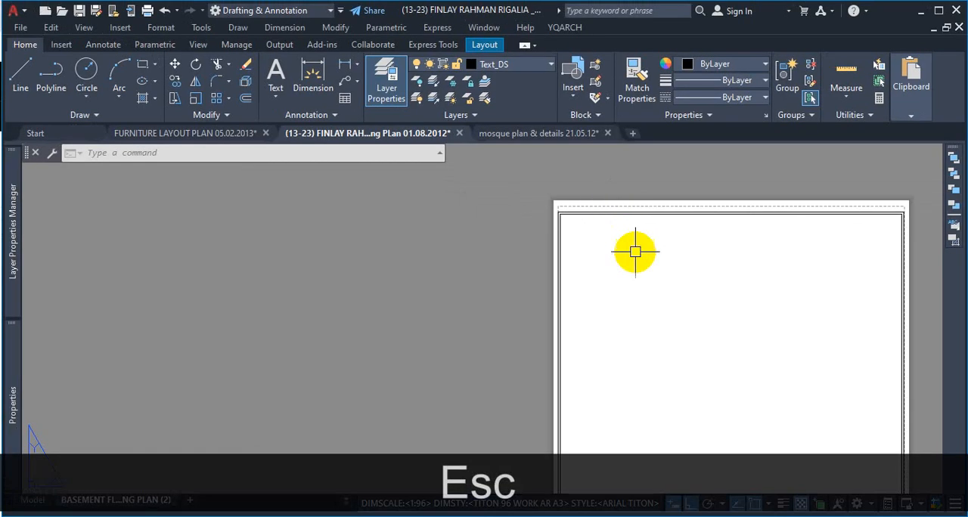
scroll(669, 332, "up", 3)
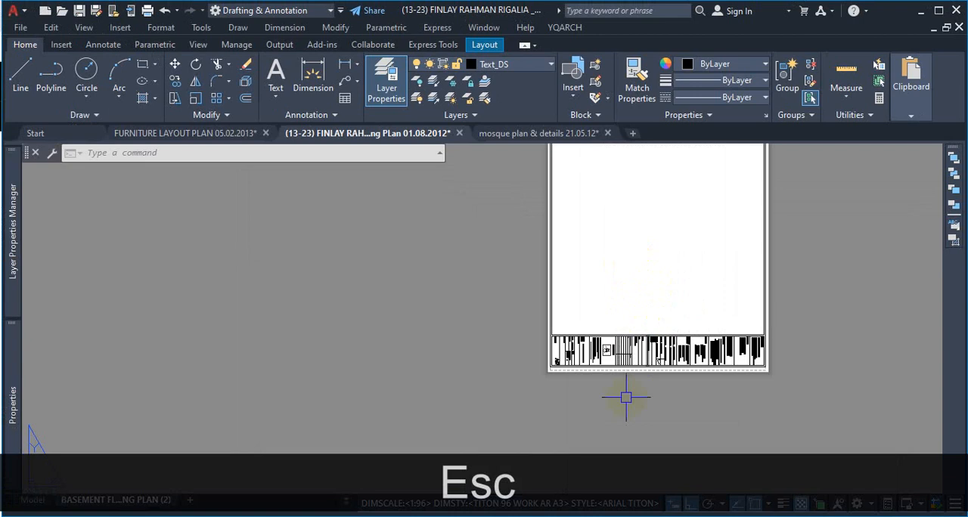
scroll(511, 340, "up", 6)
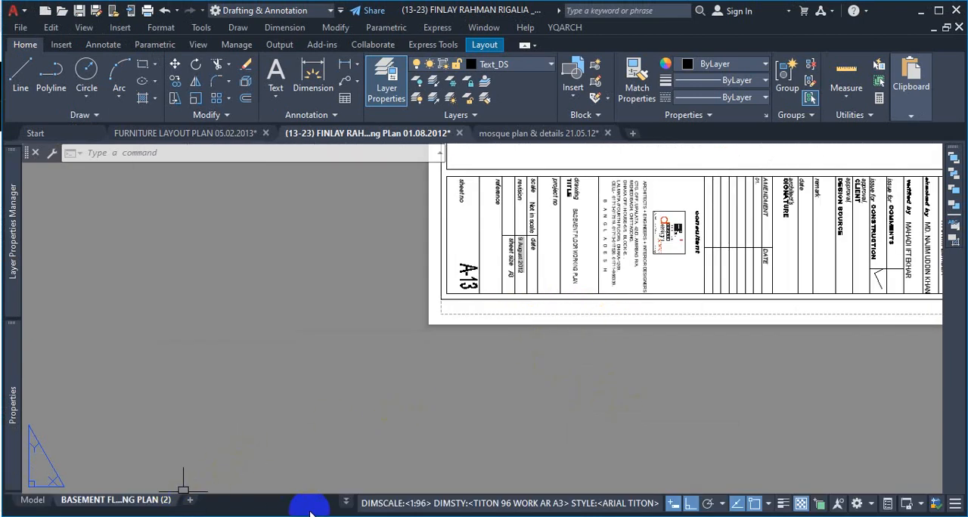
left_click(346, 504)
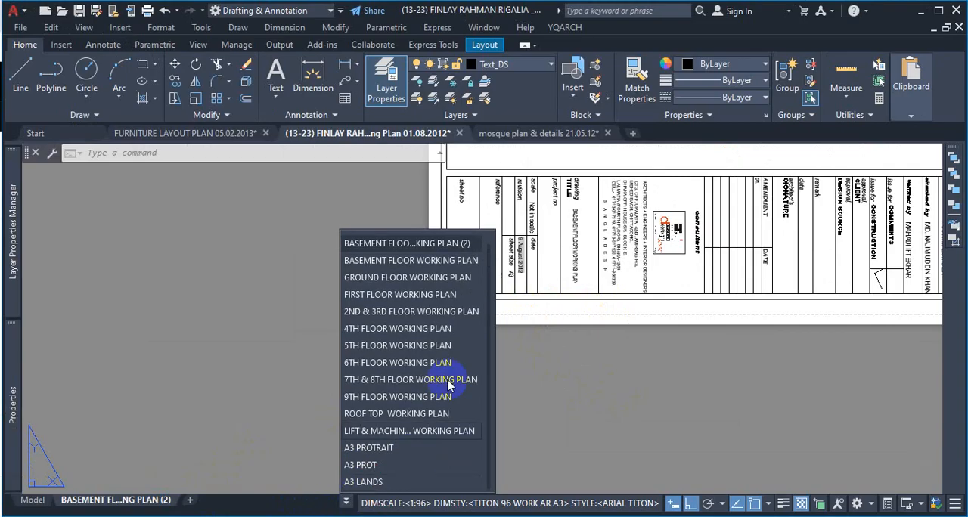
left_click(453, 261)
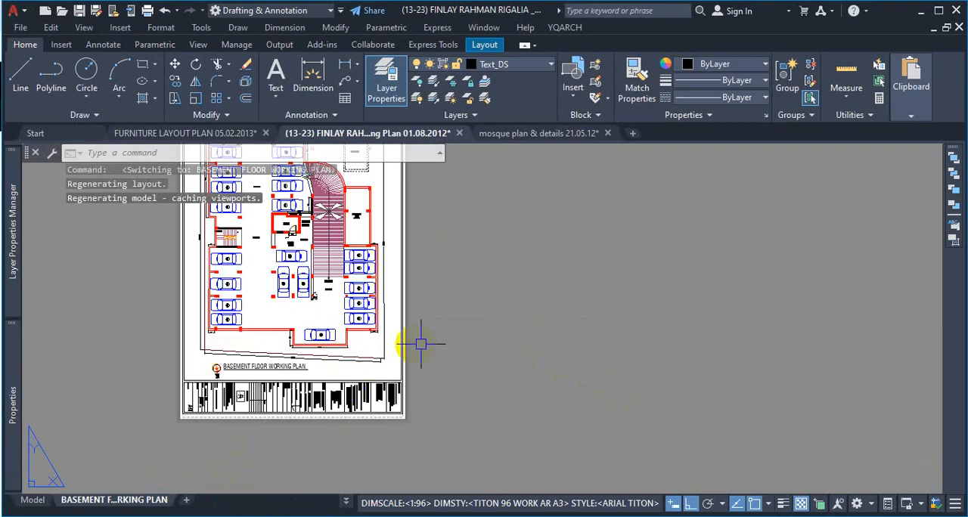
Step: Open the BASEMENT FLOOR WORKING PLAN layout's page setup for modification, accepting the substitution of the missing system printer
right_click(143, 500)
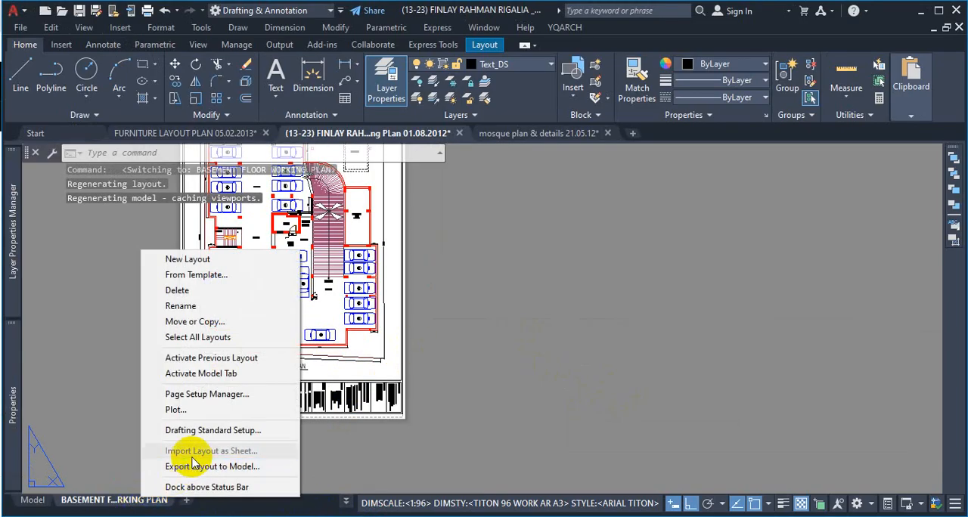
left_click(222, 401)
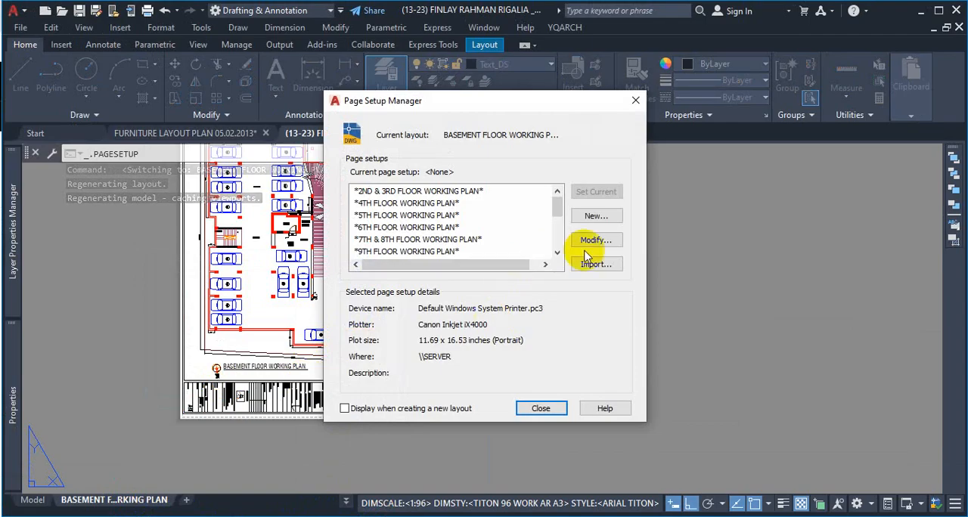
left_click(614, 239)
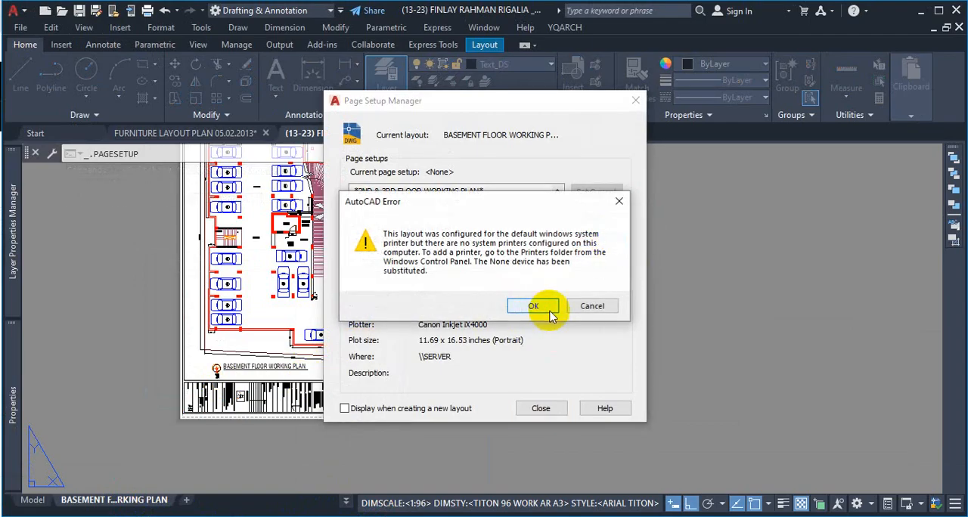
left_click(541, 307)
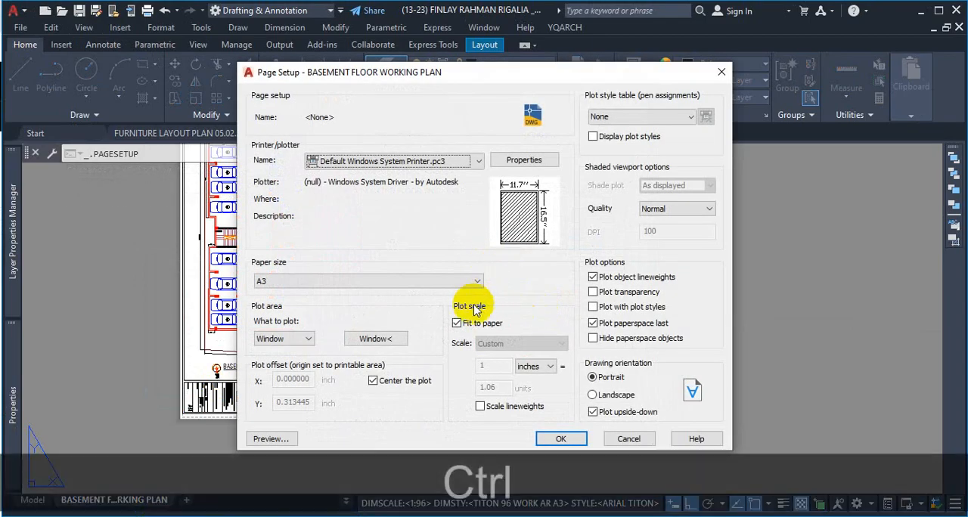
Step: Examine the printer and paper size settings in the page setup, including the list of available paper sizes
key("ctrl+1")
left_click(120, 363)
mouse_move(152, 202)
left_mouse_down()
mouse_move(116, 244)
mouse_move(125, 185)
left_mouse_up()
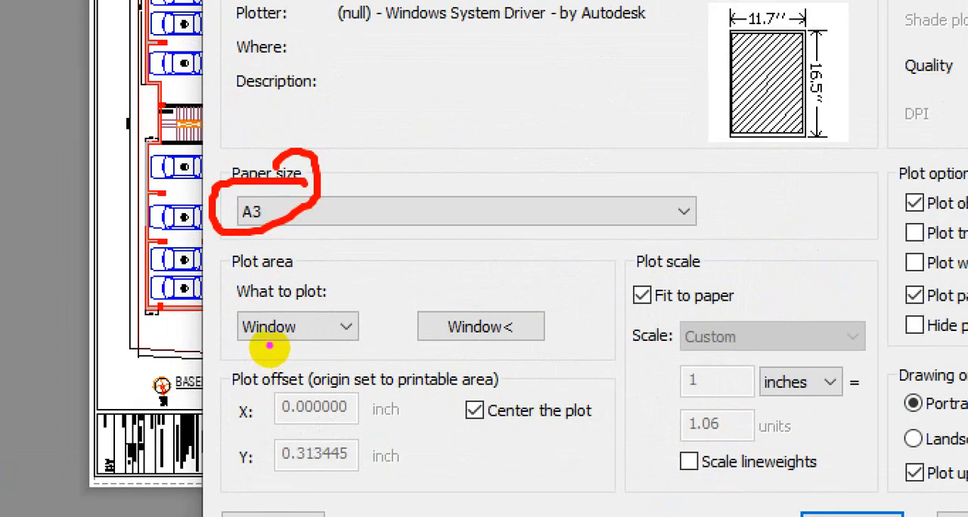
key("p")
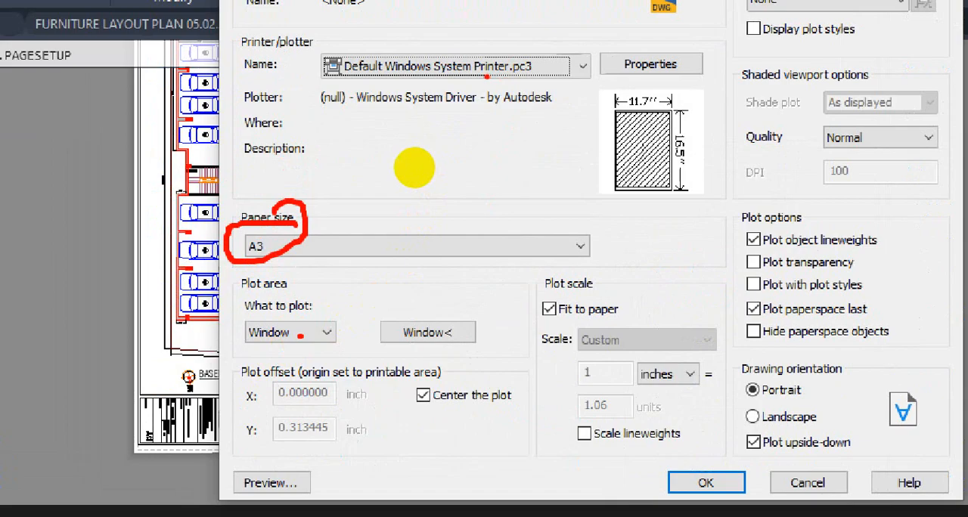
key("Escape")
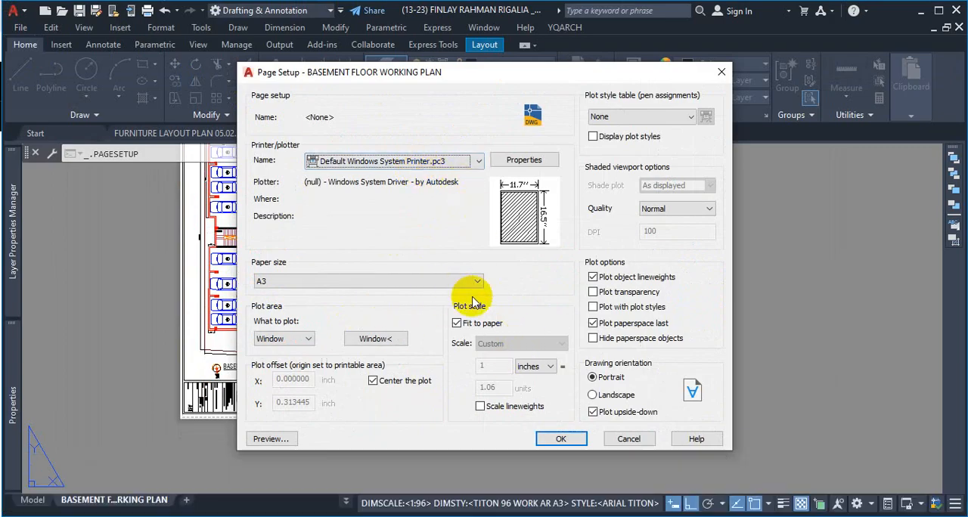
left_click(348, 281)
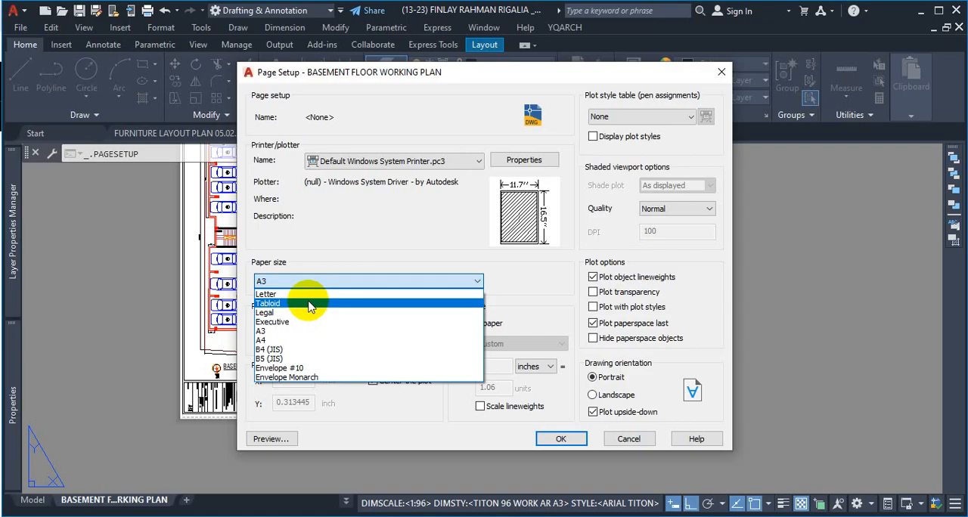
key("Escape")
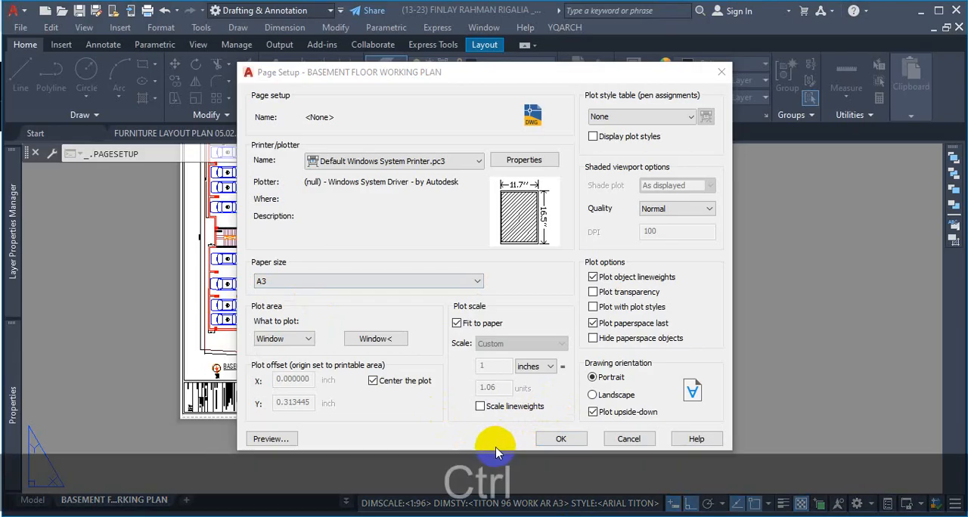
Step: Examine the plot area, Fit to paper option, custom plot scale and drawing orientation in the page setup
key("ctrl+1")
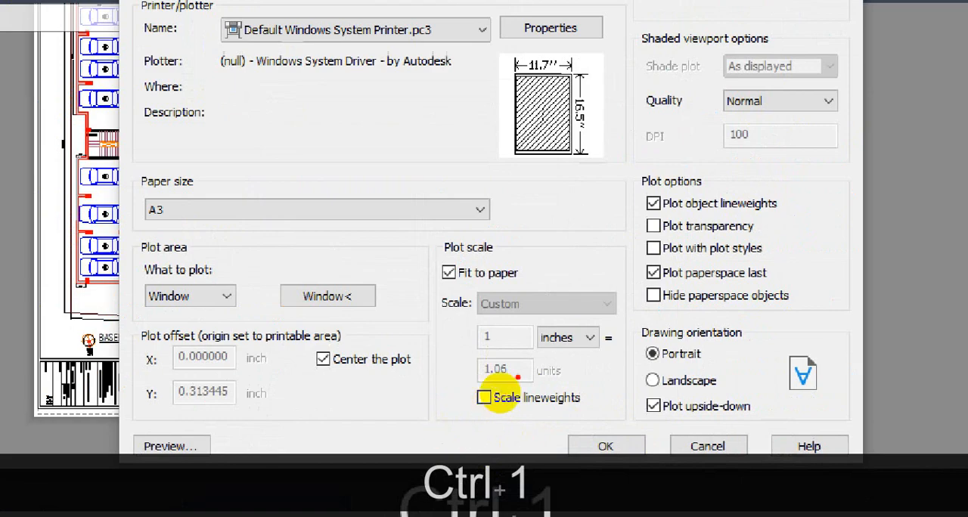
left_click_drag(512, 337, 511, 375)
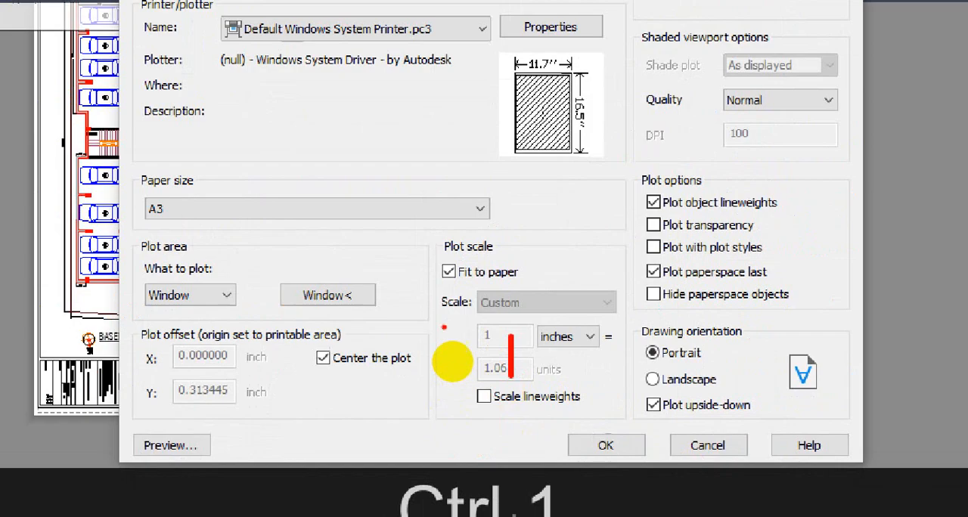
left_click_drag(441, 283, 528, 290)
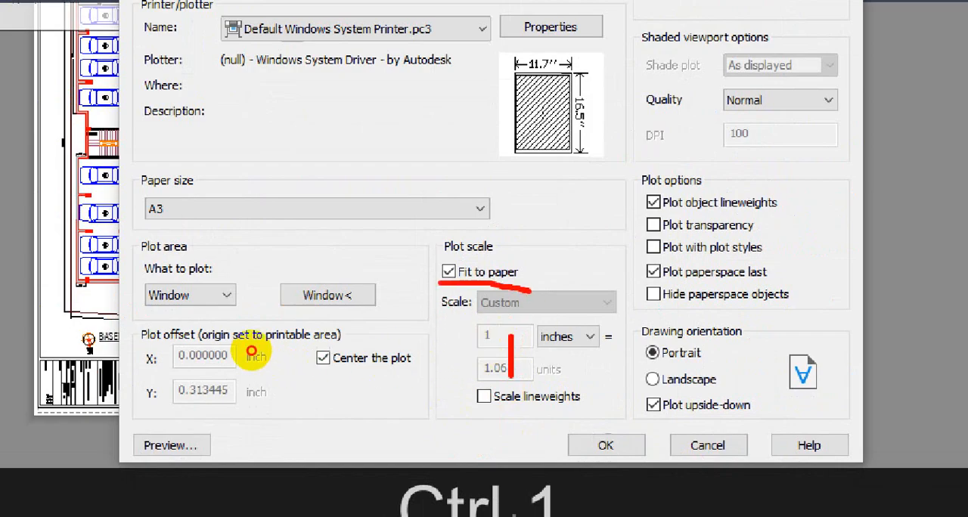
mouse_move(142, 312)
left_mouse_down()
mouse_move(247, 307)
mouse_move(249, 278)
mouse_move(155, 277)
mouse_move(140, 312)
left_mouse_up()
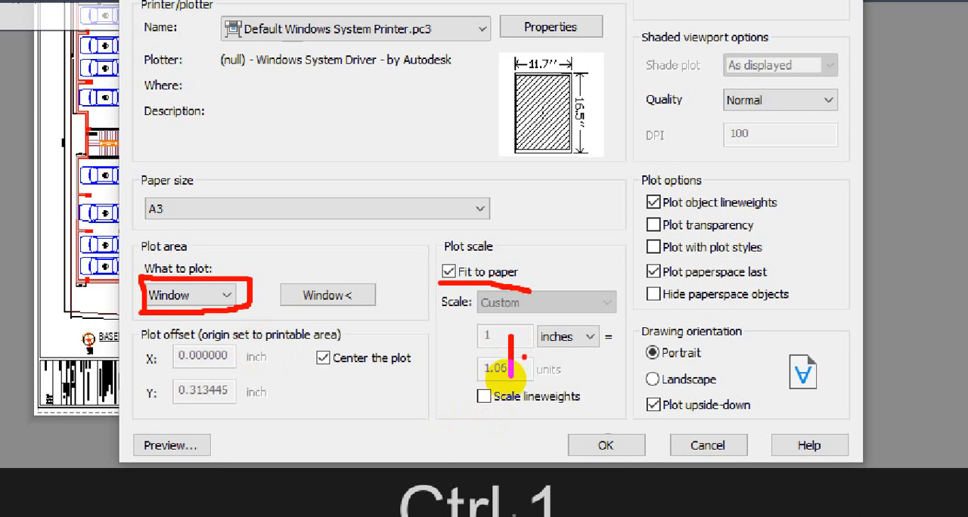
left_click_drag(507, 370, 479, 370)
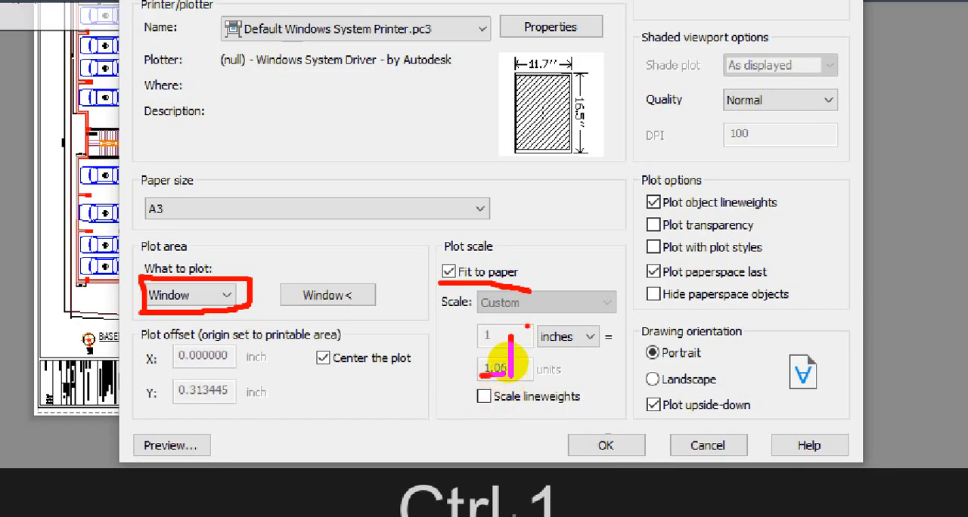
mouse_move(528, 326)
left_mouse_down()
mouse_move(471, 405)
mouse_move(533, 323)
left_mouse_up()
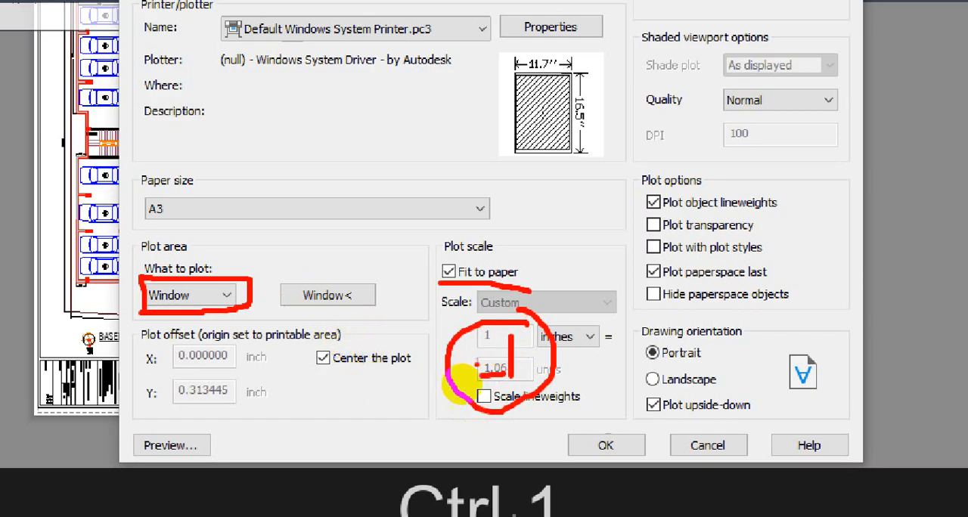
left_click_drag(632, 362, 633, 375)
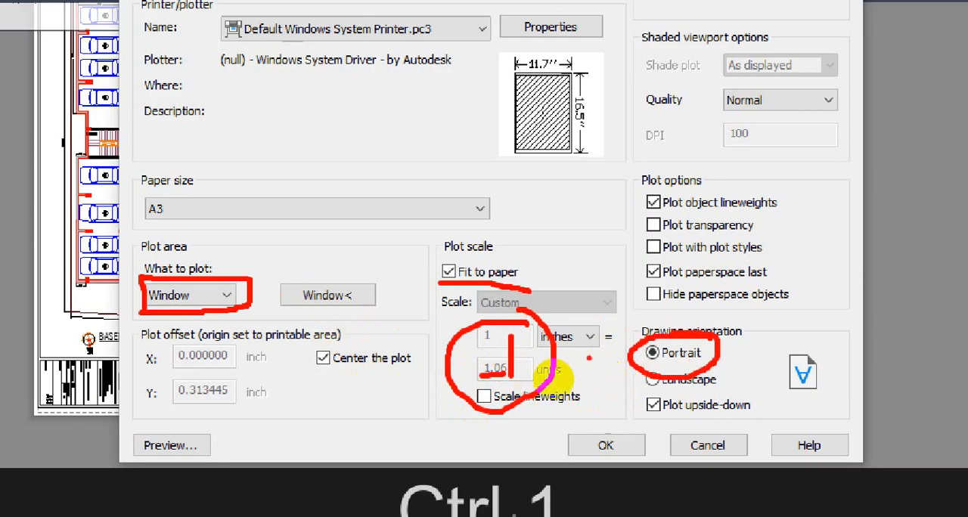
key("Escape")
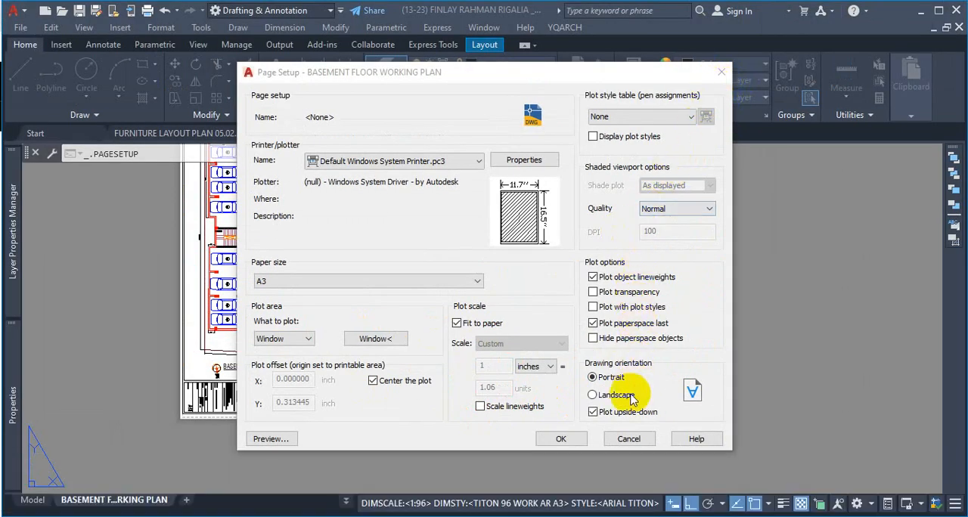
Step: Turn off Plot upside-down in the page setup, accept the settings and close the Page Setup Manager
left_click(593, 414)
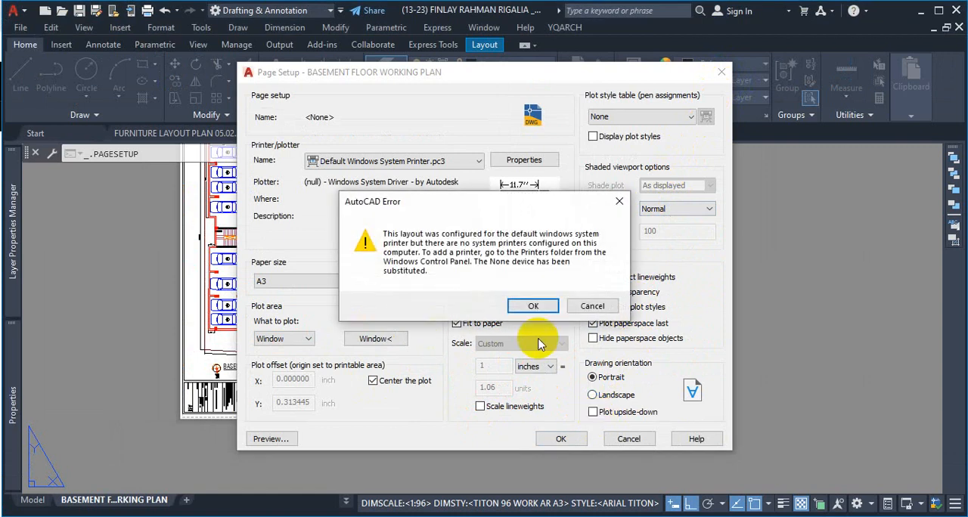
left_click(530, 305)
left_click(561, 442)
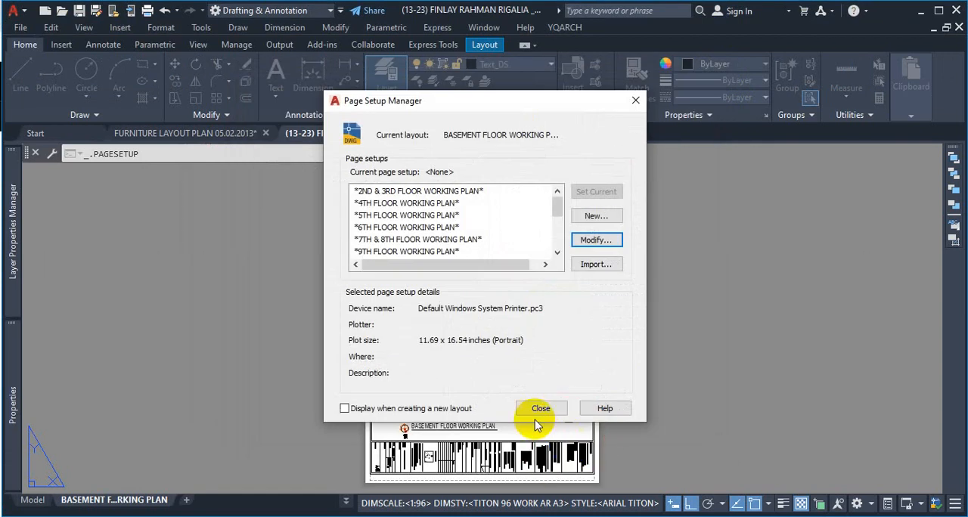
left_click(546, 406)
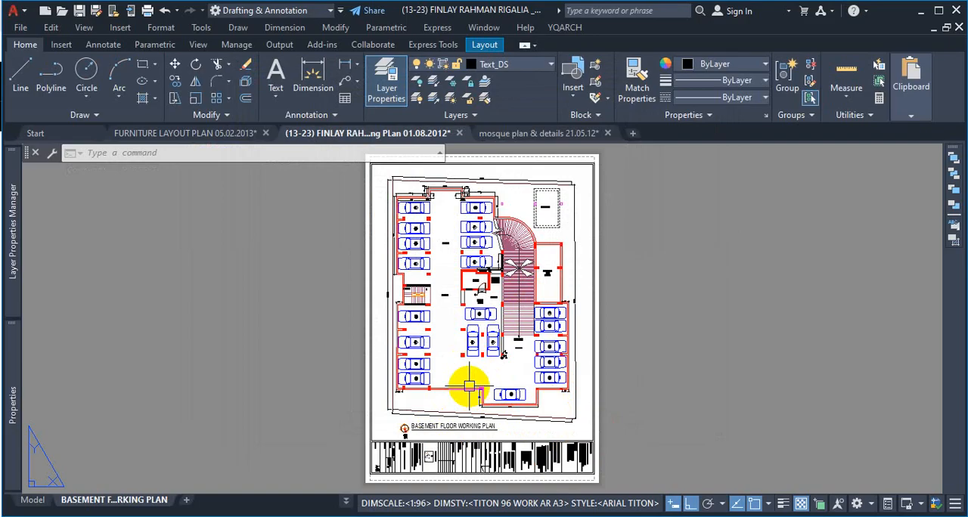
Step: Switch to the BASEMENT FLOOR WORKING PLAN (2) layout and examine its sheet edge, printable area and border with title block
left_click(345, 503)
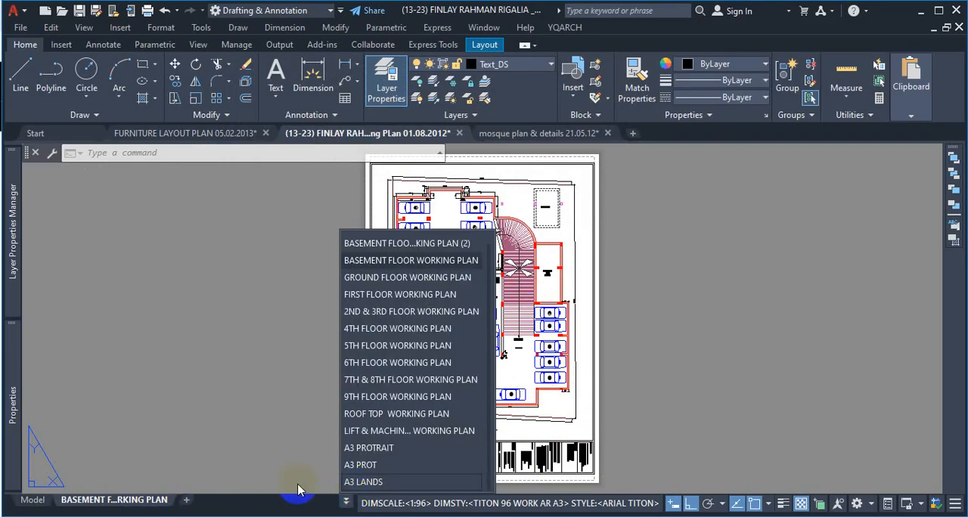
left_click(437, 245)
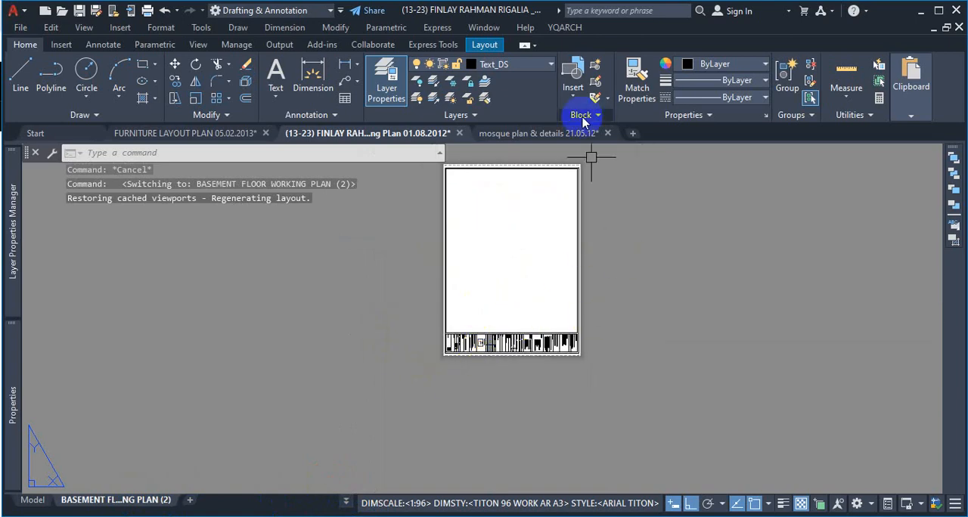
scroll(578, 166, "up", 6)
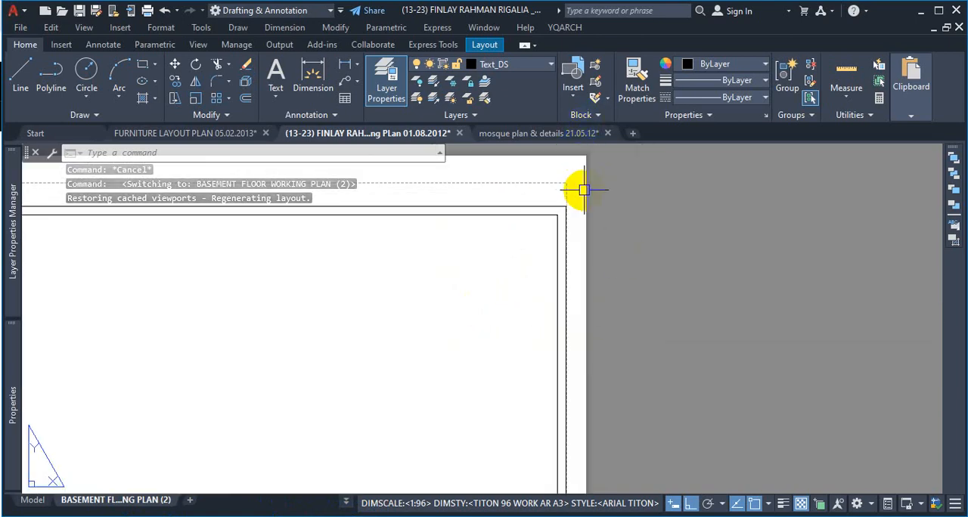
scroll(595, 194, "down", 2)
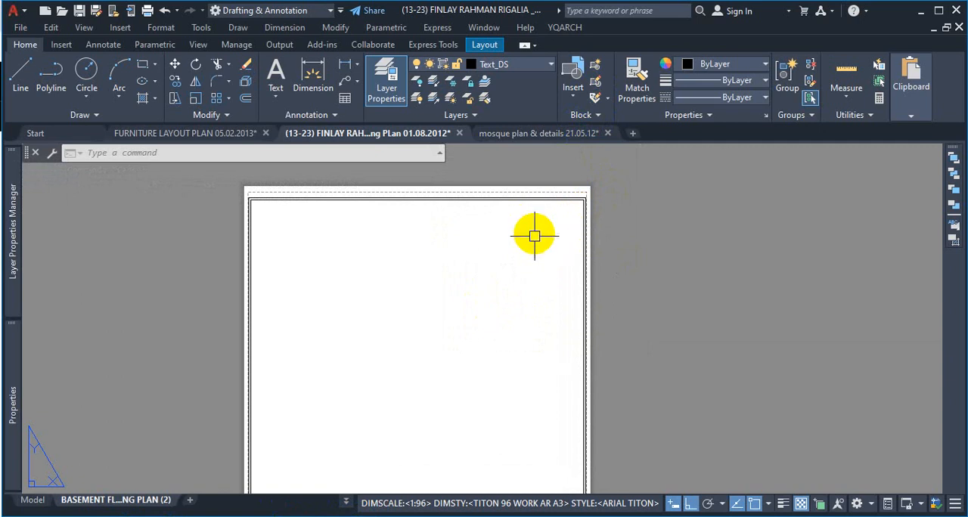
scroll(545, 229, "down", 6)
scroll(575, 216, "up", 2)
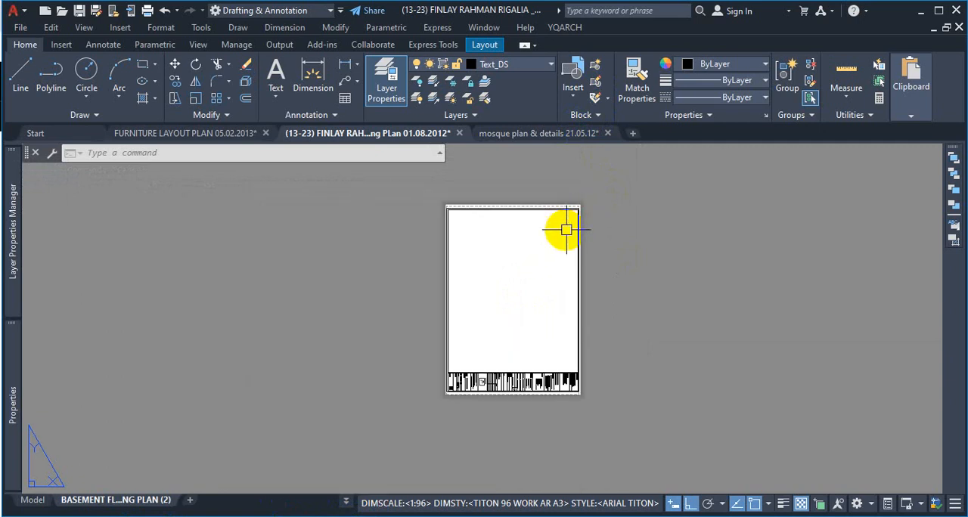
left_click(619, 192)
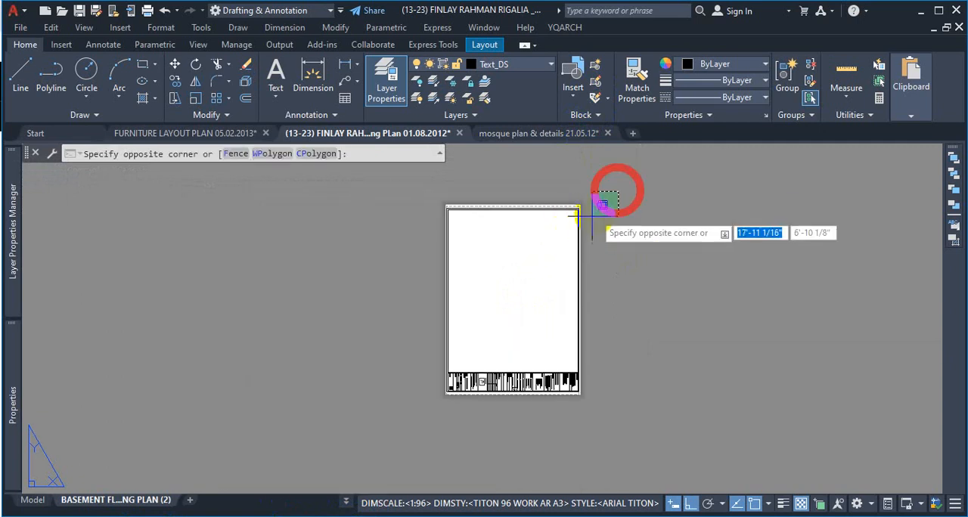
left_click(438, 420)
scroll(577, 224, "up", 4)
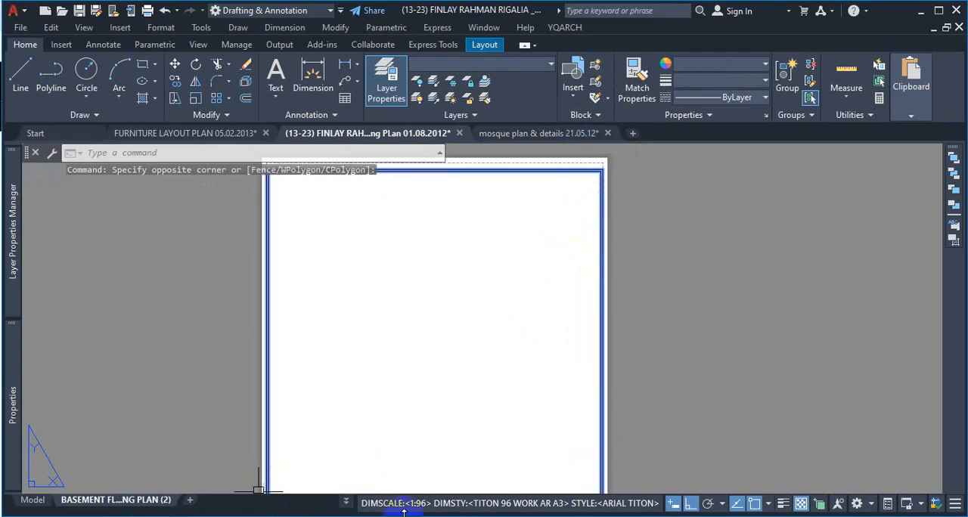
key("Escape")
Step: Return to the BASEMENT FLOOR WORKING PLAN layout, enter model space through its viewport and zoom the view out to show two floor plans
left_click(352, 503)
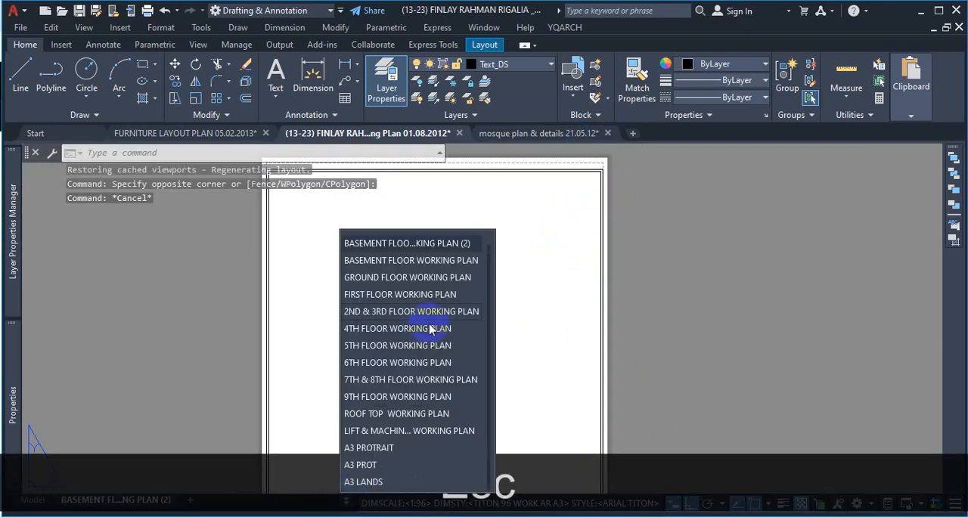
left_click(456, 268)
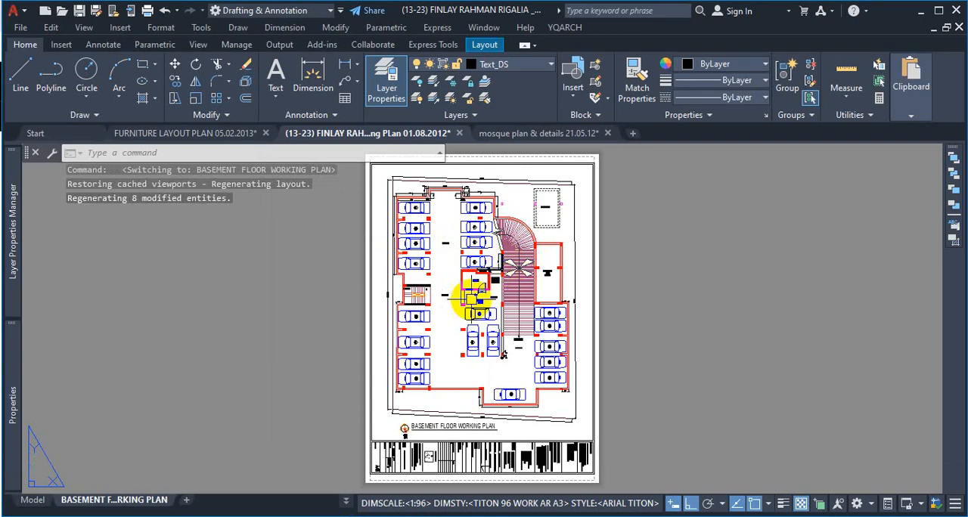
double_click(450, 331)
scroll(450, 331, "down", 6)
scroll(452, 325, "up", 8)
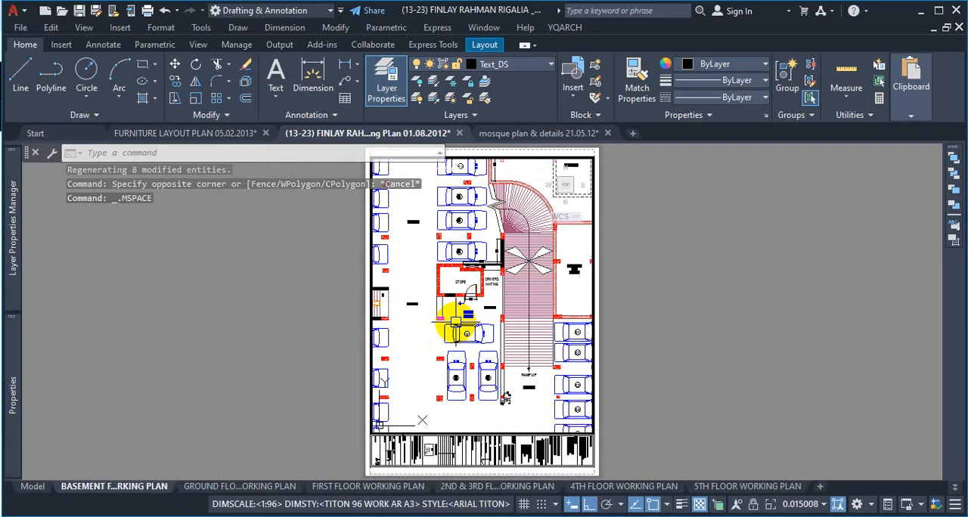
scroll(455, 324, "down", 8)
scroll(448, 315, "up", 4)
scroll(566, 296, "down", 4)
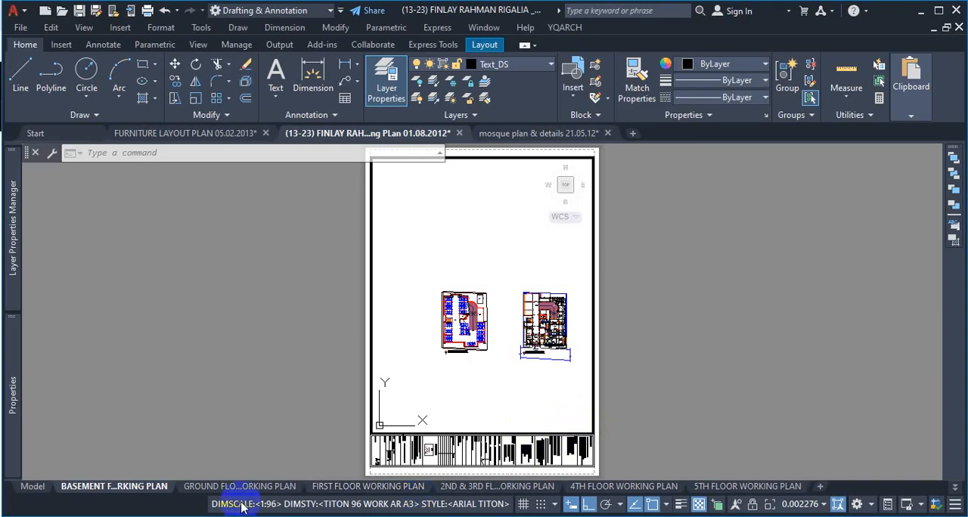
Step: Switch to the BASEMENT FLOOR WORKING PLAN (2) layout that holds the empty sheet with border and title block
left_click(124, 492)
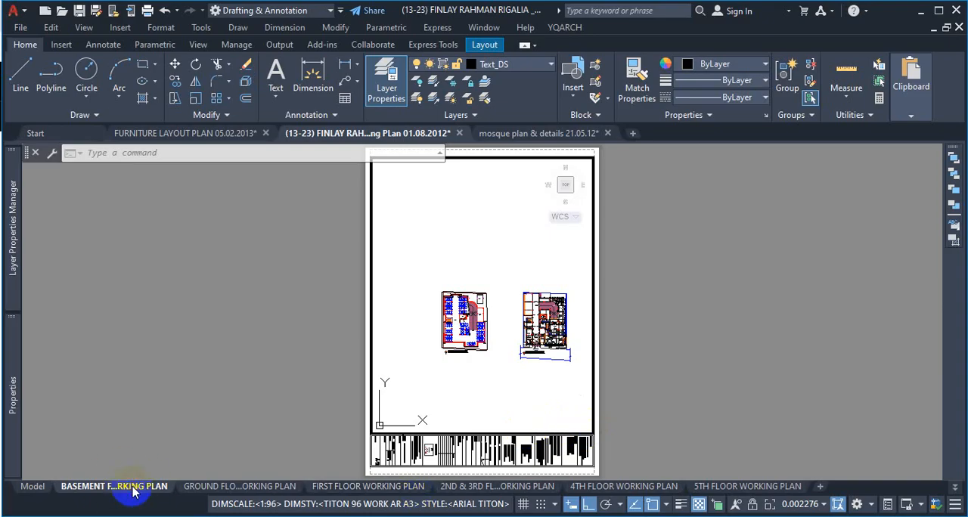
mouse_move(792, 495)
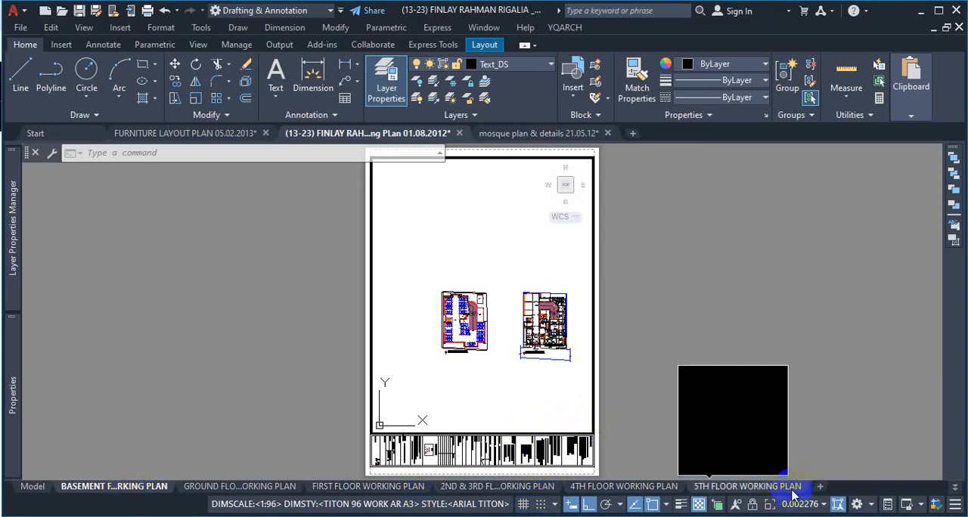
left_click(276, 488)
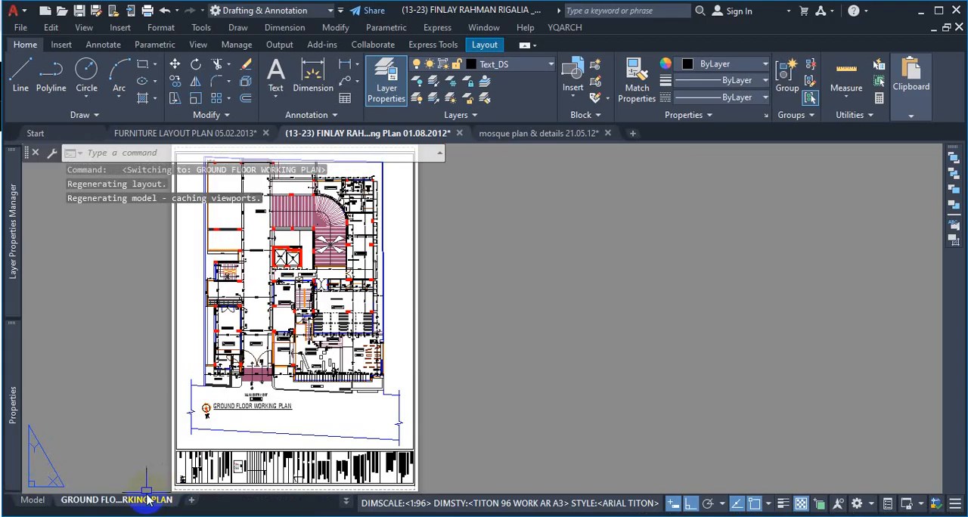
left_click(346, 501)
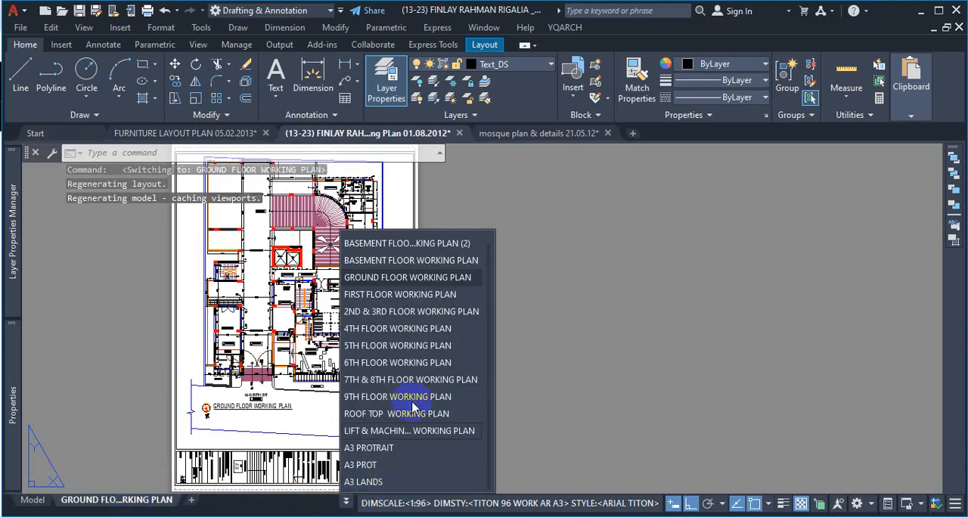
left_click(444, 244)
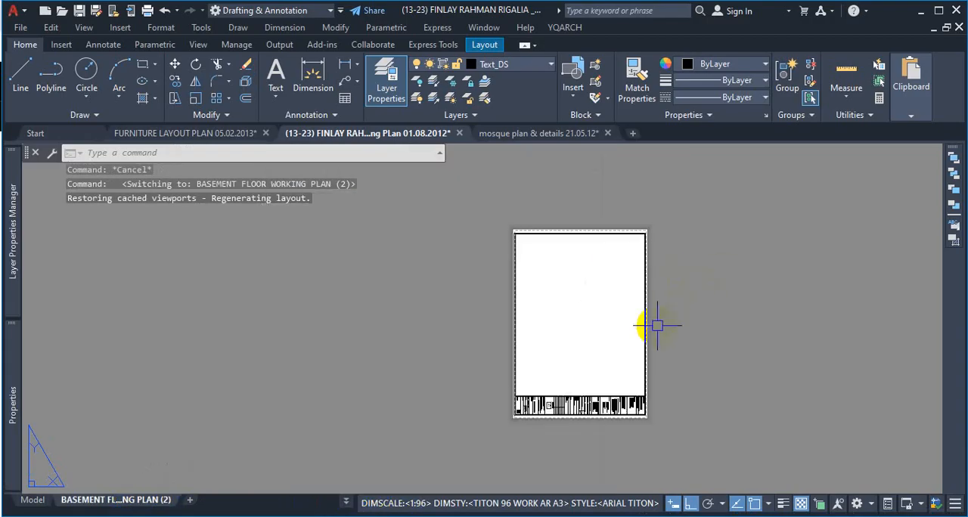
scroll(657, 325, "up", 2)
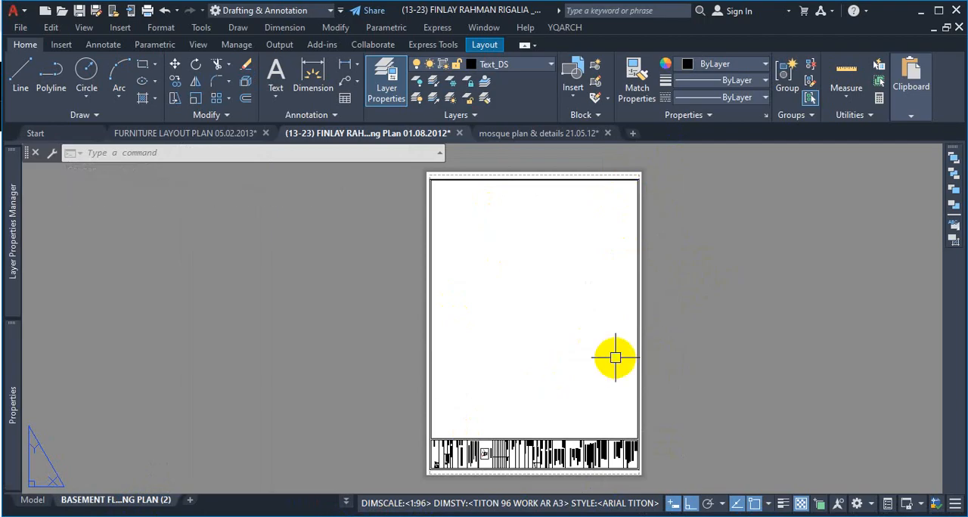
scroll(682, 317, "down", 2)
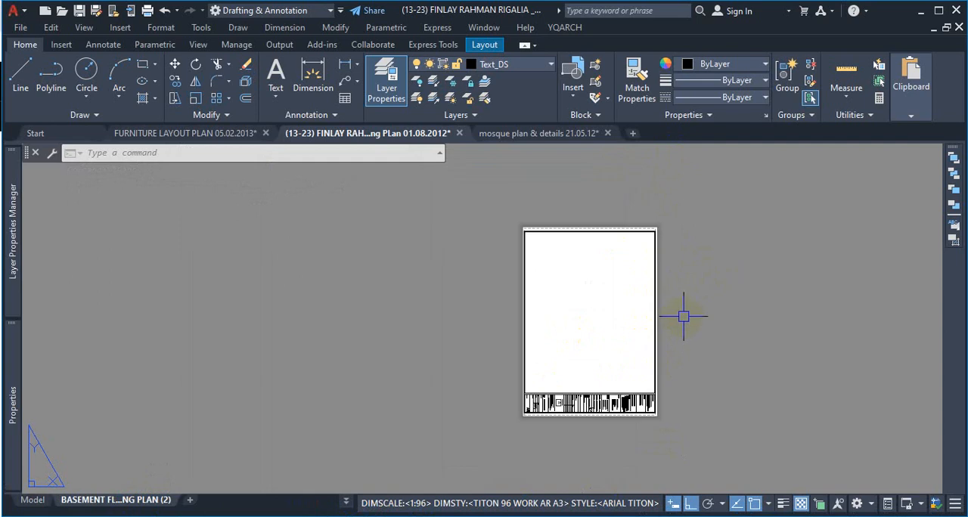
Step: Copy the whole border and title block with a base point at the border's outer lower-left corner
left_click(696, 213)
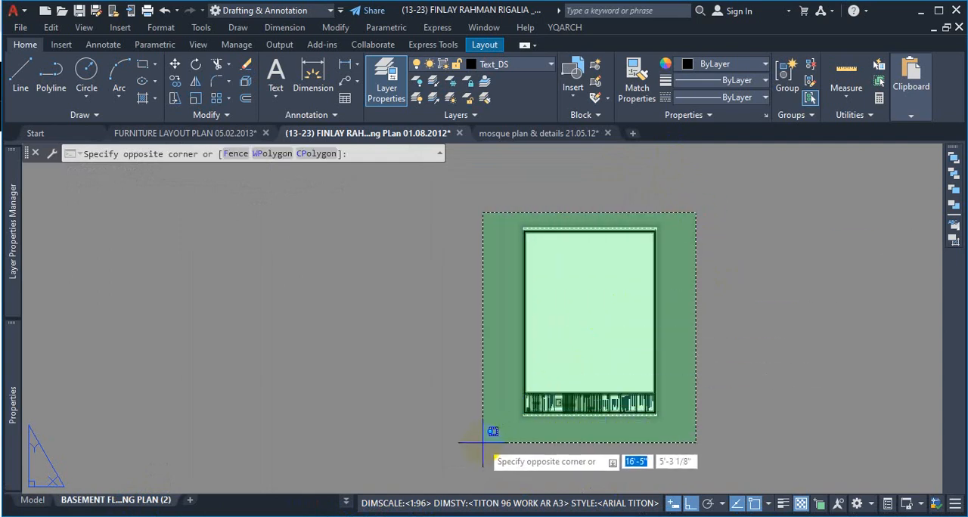
left_click(521, 424)
scroll(536, 419, "up", 4)
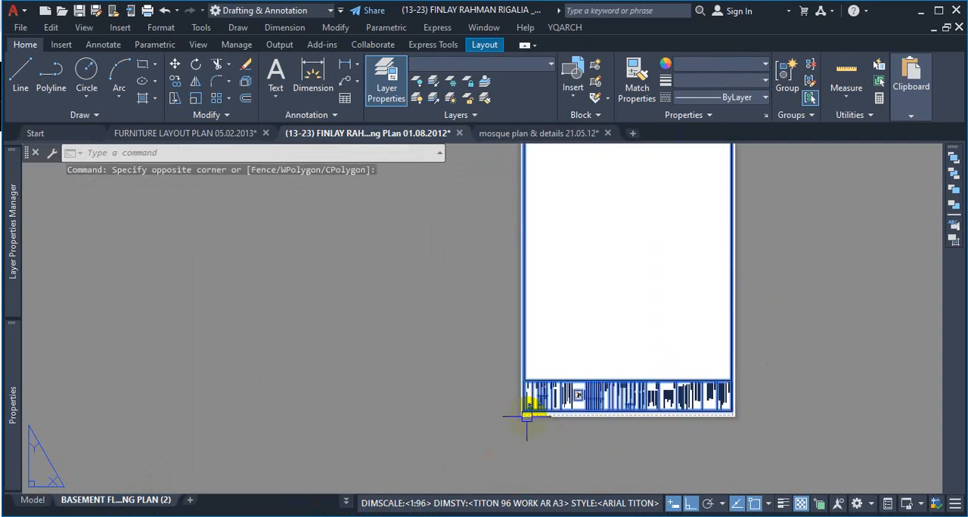
scroll(511, 401, "down", 3)
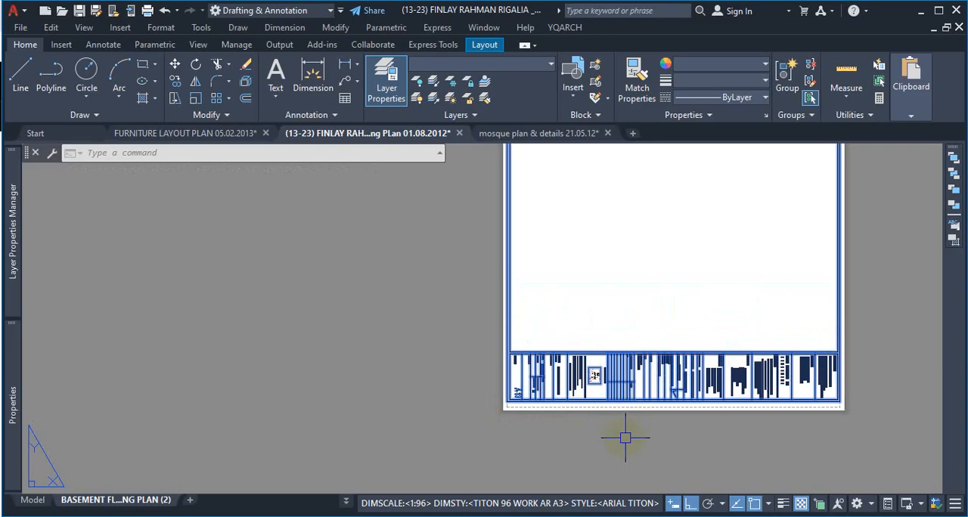
key("ctrl+shift+c")
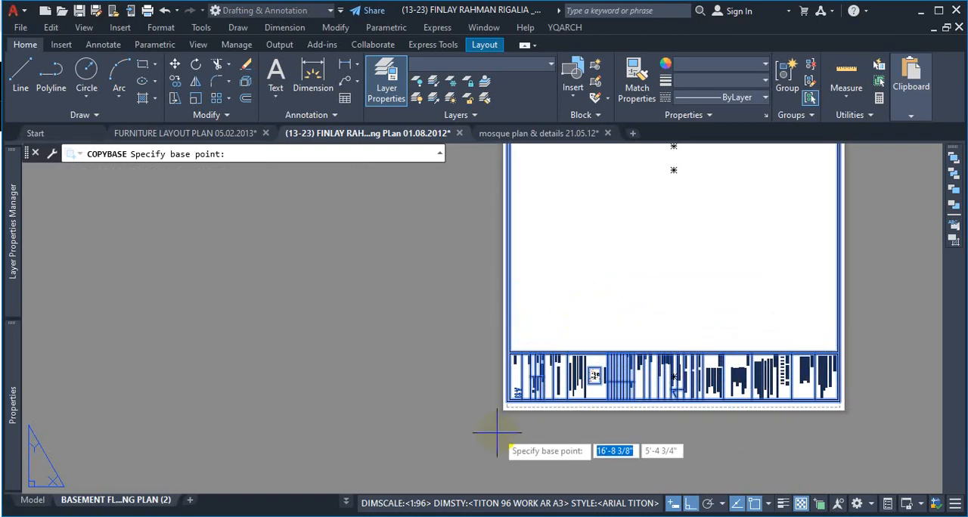
scroll(498, 418, "up", 4)
scroll(533, 384, "down", 1)
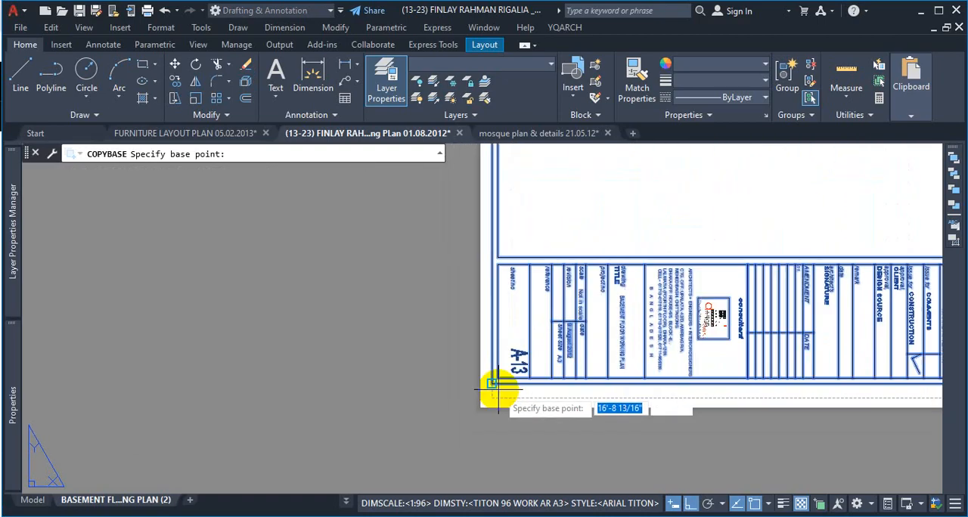
scroll(502, 389, "up", 1)
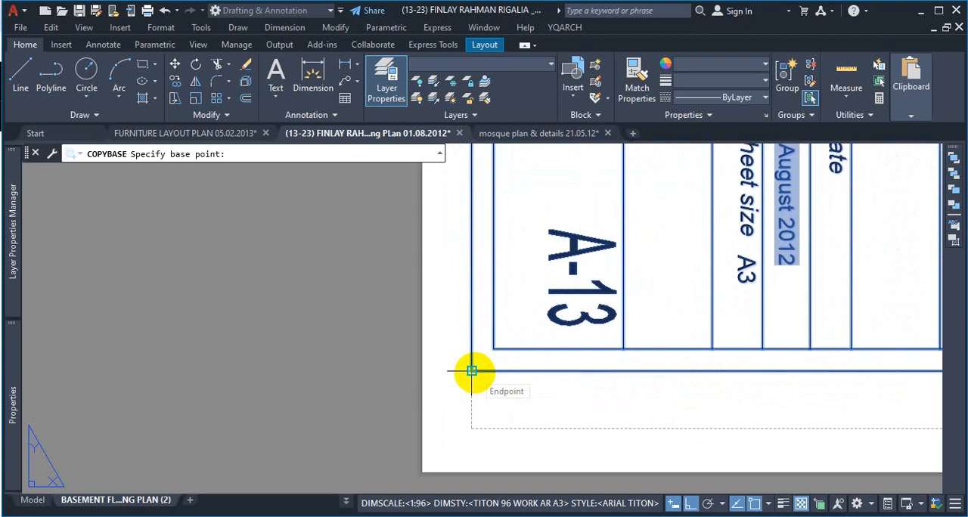
left_click(472, 370)
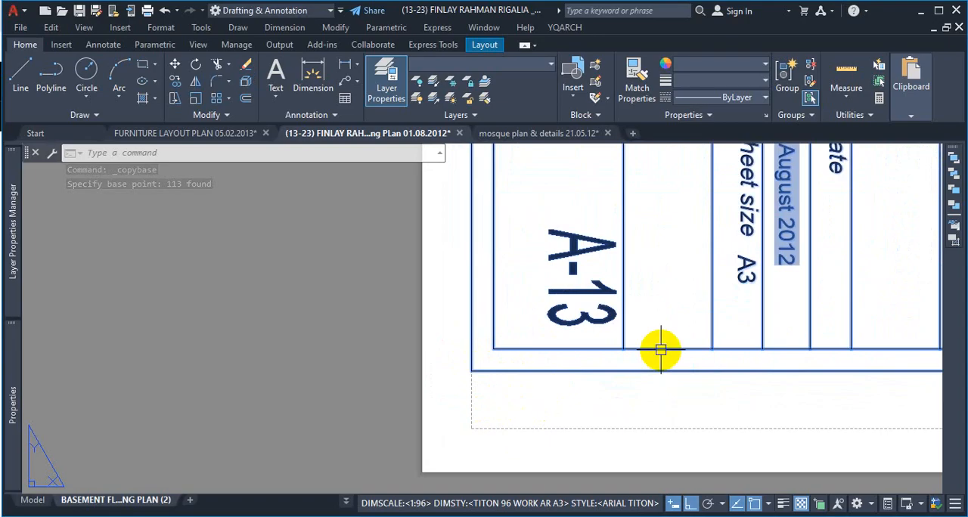
Step: Switch to the A3 PROT layout and locate the lower-left corner of its border
left_click(345, 504)
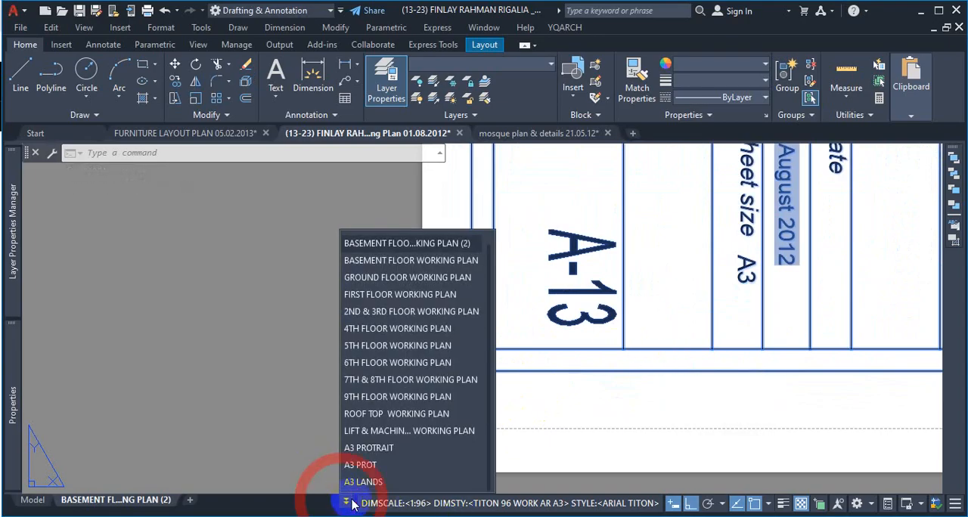
left_click(376, 465)
scroll(458, 395, "up", 5)
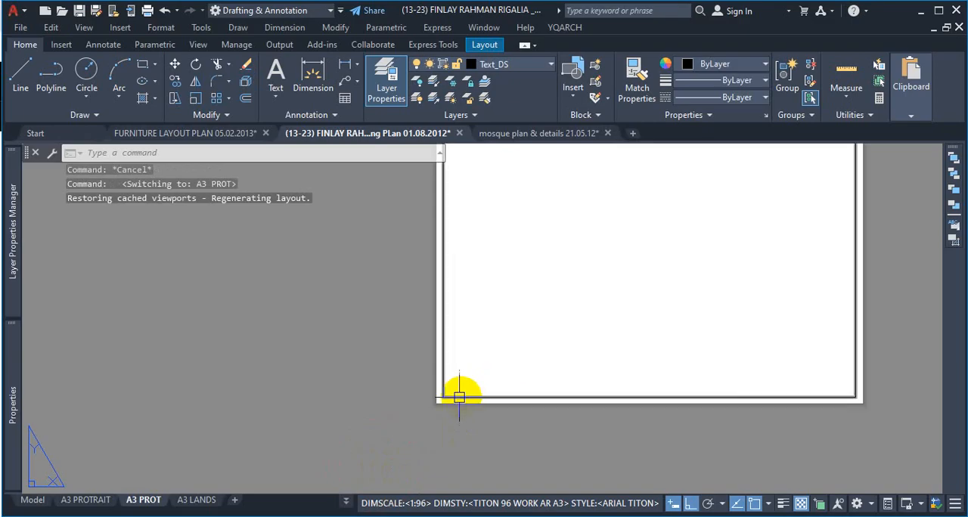
scroll(459, 395, "down", 1)
scroll(480, 404, "down", 4)
scroll(598, 312, "up", 2)
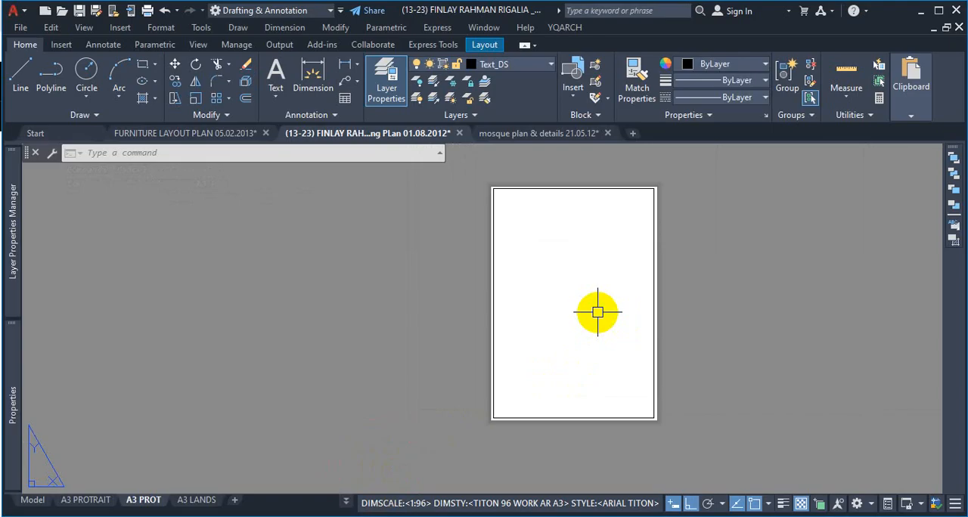
scroll(507, 427, "up", 2)
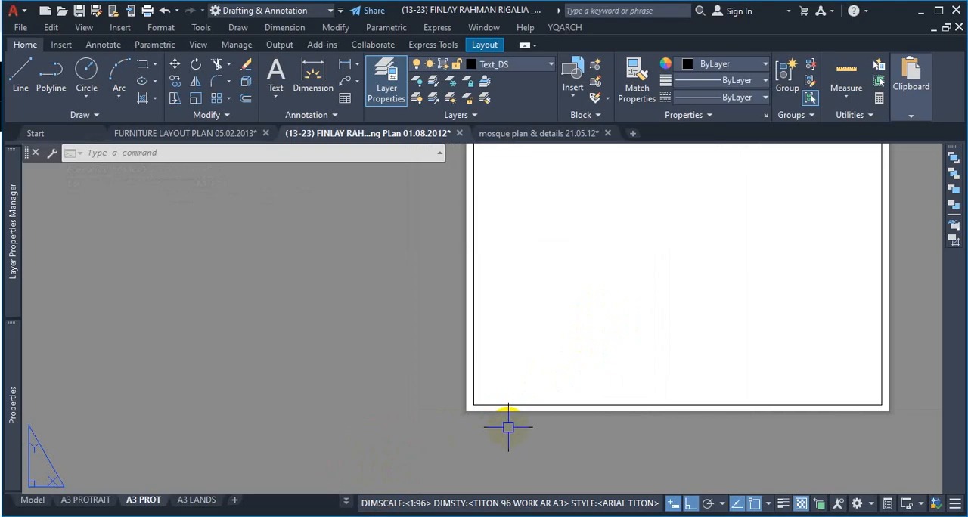
Step: Paste the copied border and title block with its base point on the lower-left corner of the A3 PROT border
key("ctrl+v")
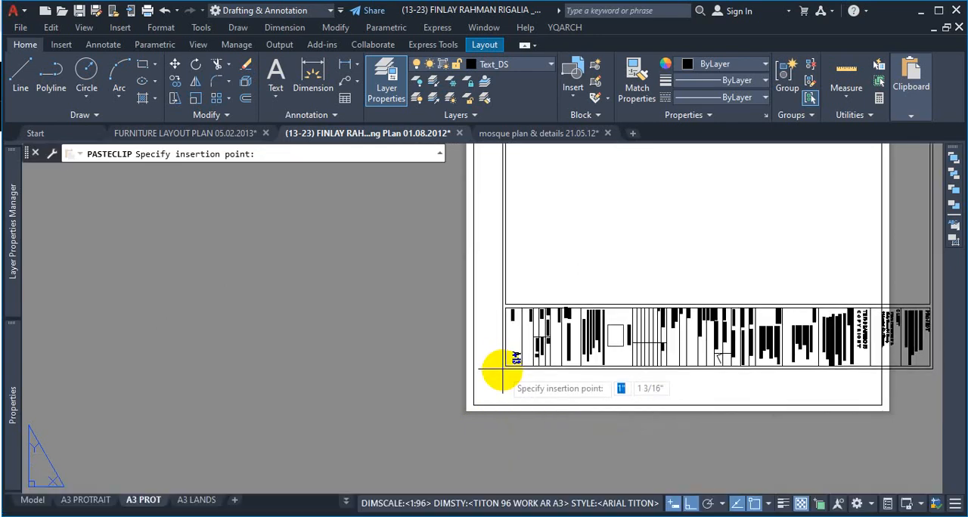
scroll(501, 372, "up", 7)
scroll(477, 409, "up", 2)
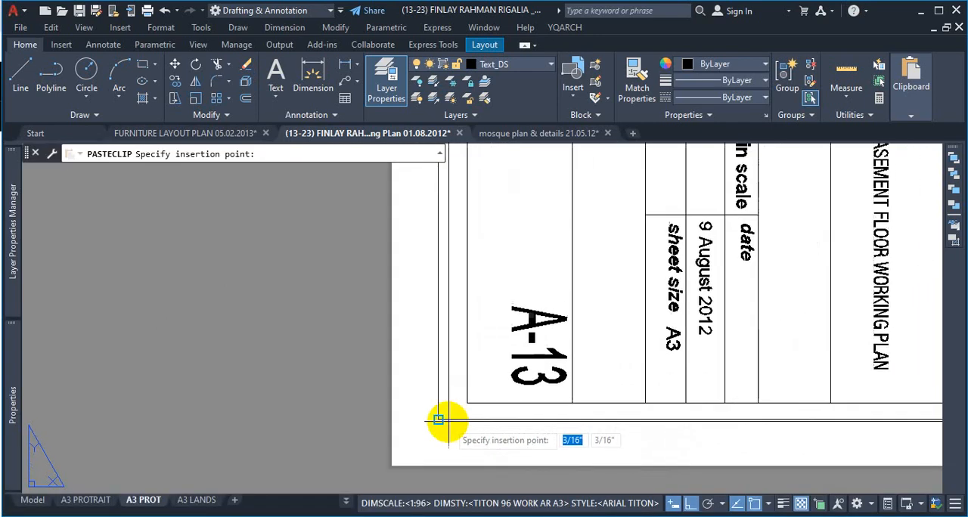
scroll(512, 358, "down", 8)
scroll(528, 351, "up", 6)
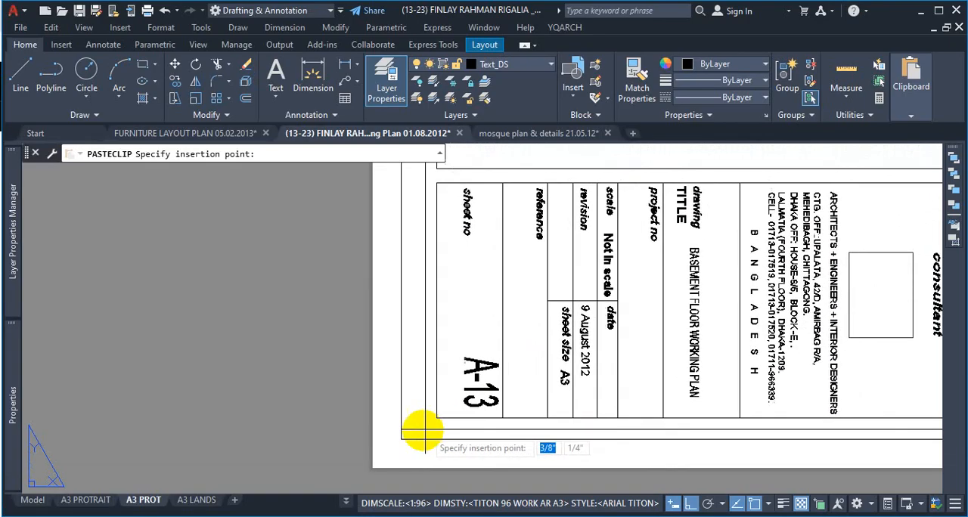
left_click(400, 439)
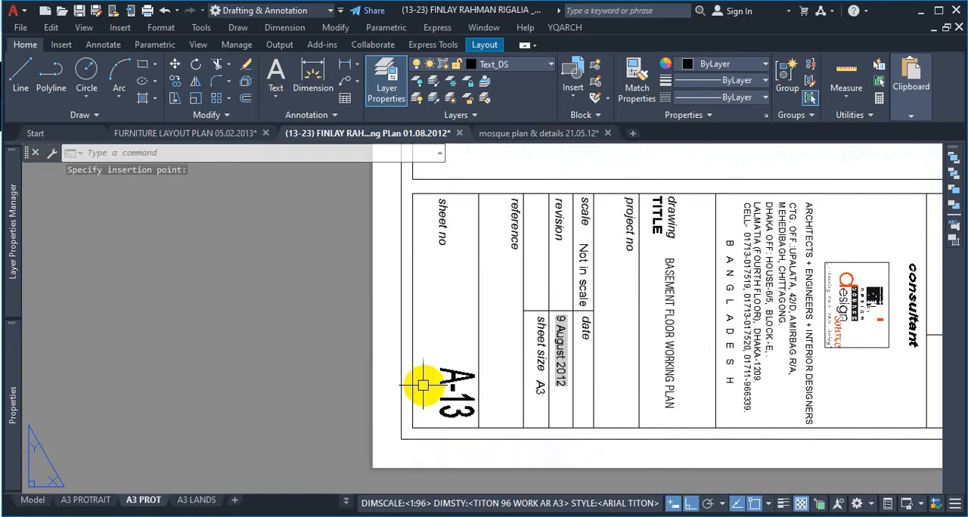
Step: Examine how the pasted border and title block fit the A3 PROT sheet at its corners and right edge
scroll(421, 392, "down", 5)
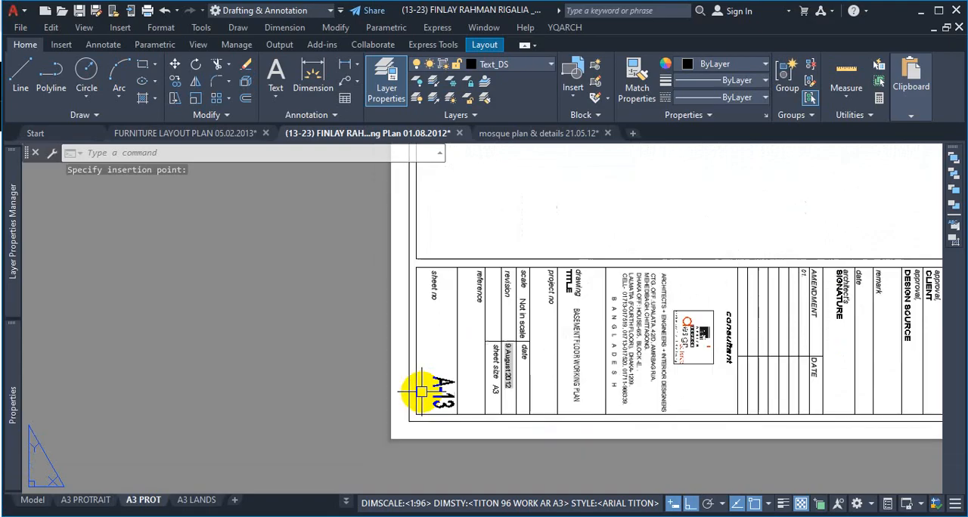
scroll(431, 385, "down", 1)
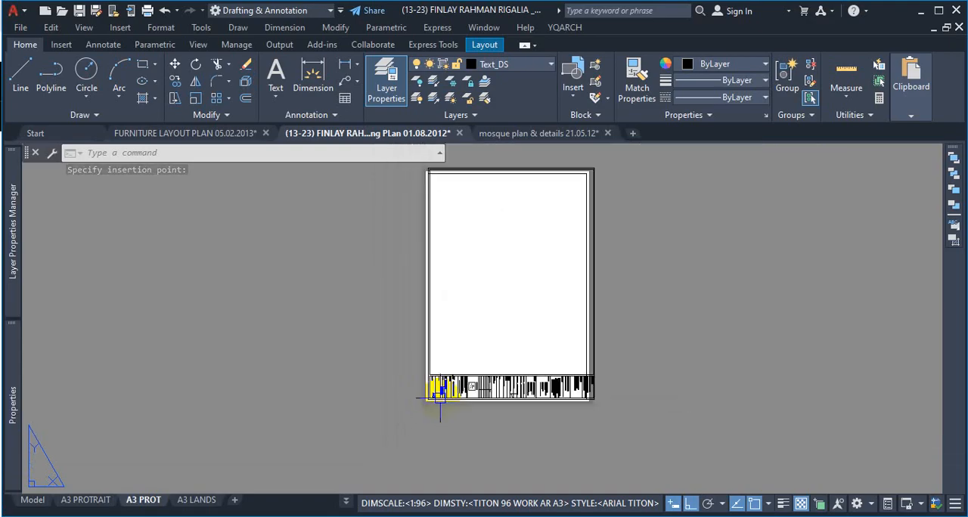
scroll(605, 180, "up", 5)
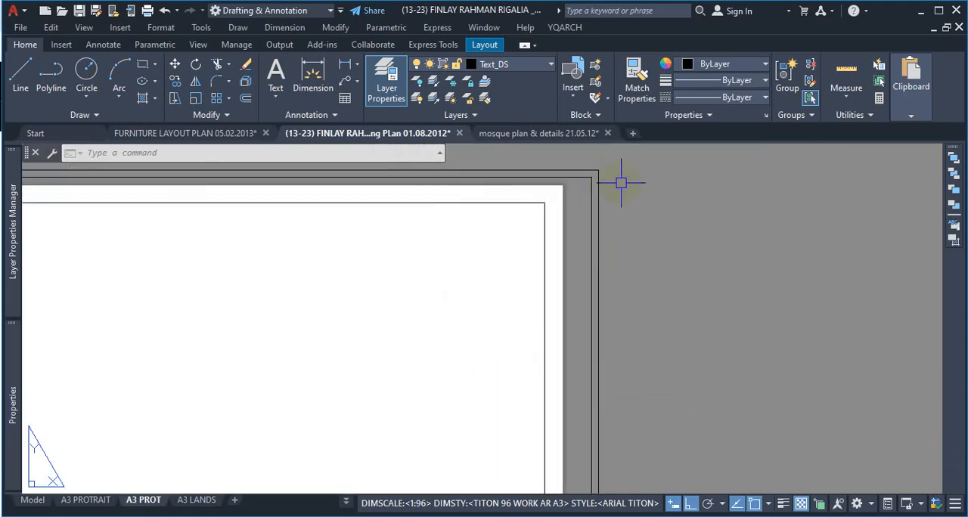
scroll(624, 212, "down", 5)
scroll(655, 470, "up", 5)
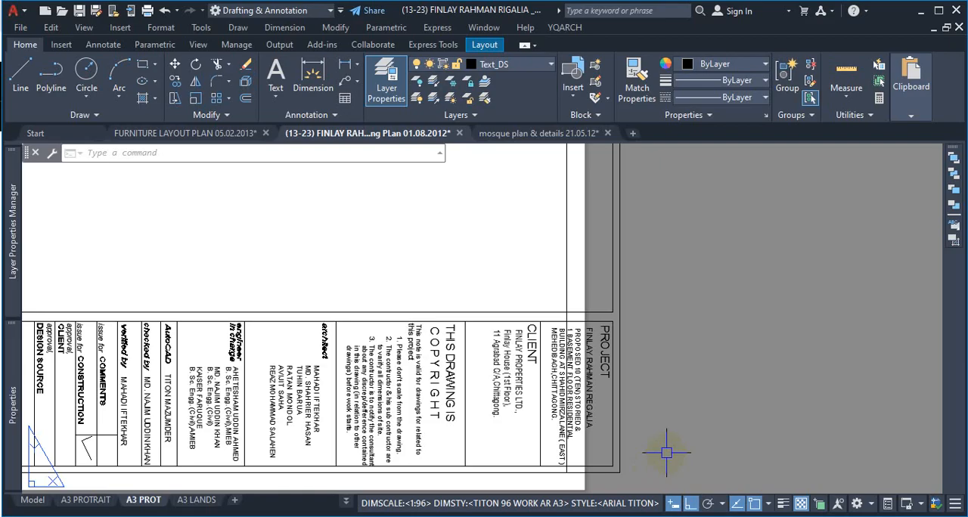
scroll(692, 438, "down", 1)
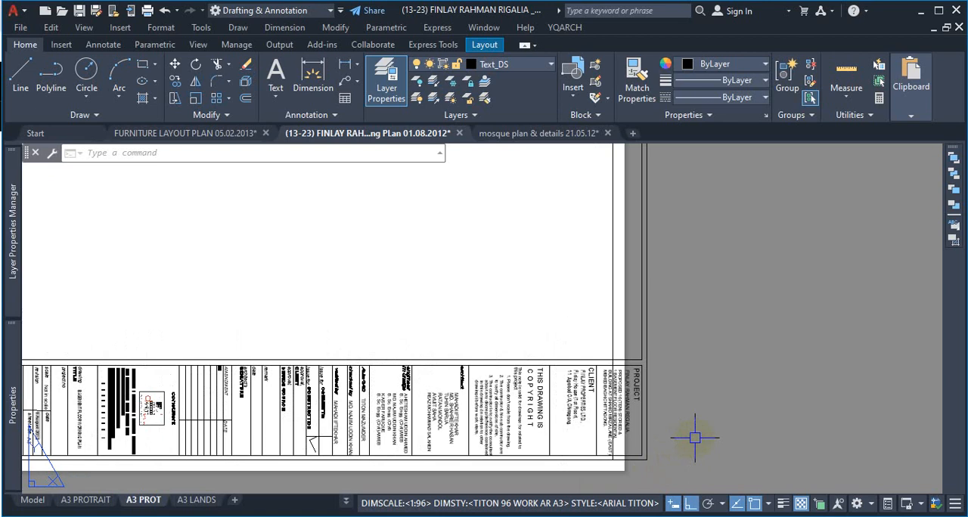
scroll(694, 438, "down", 1)
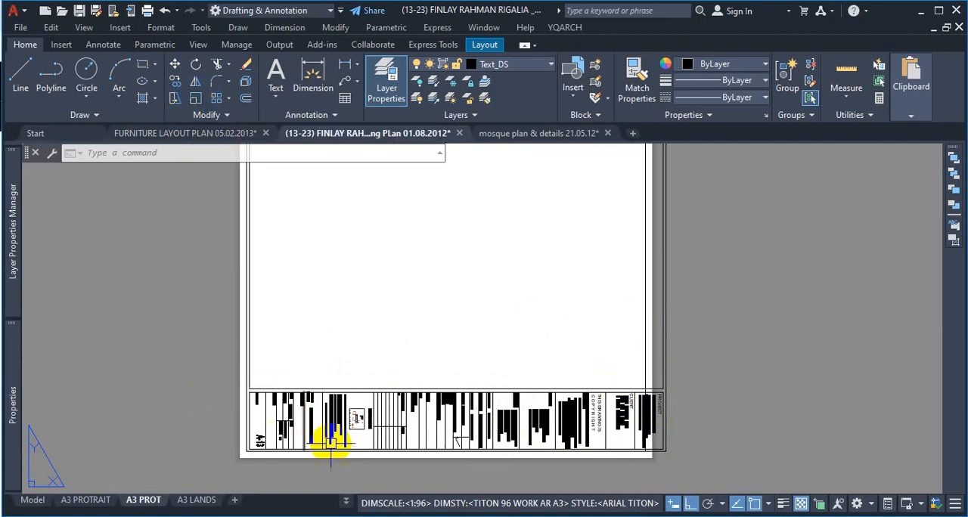
key("ctrl+1")
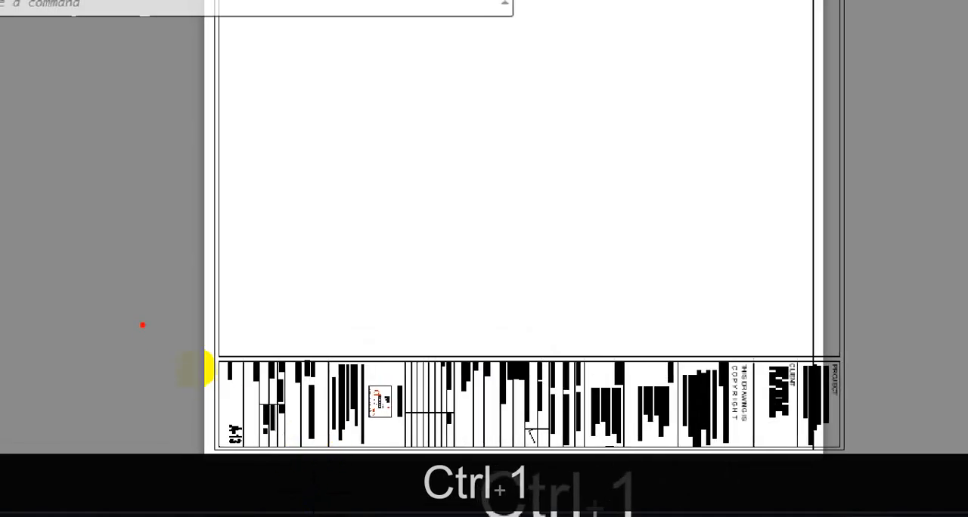
left_click_drag(212, 314, 845, 310)
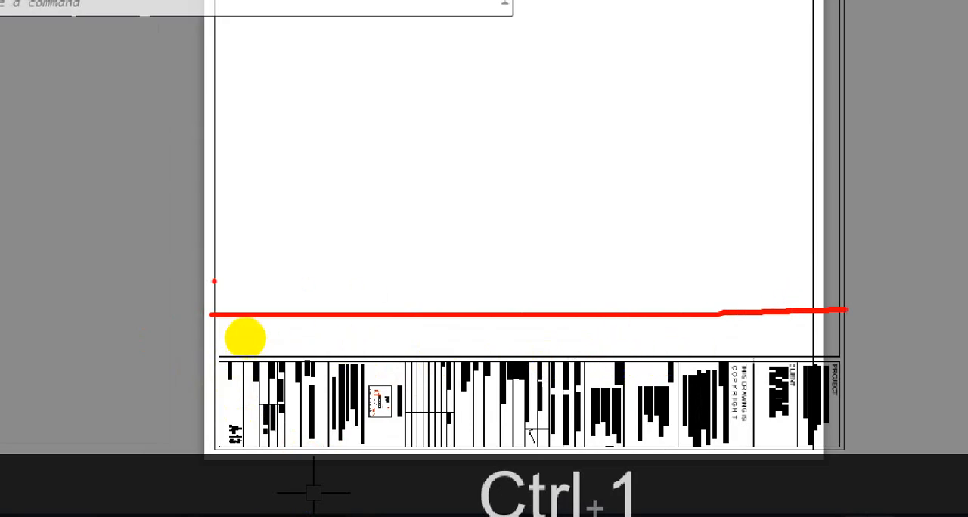
left_click_drag(212, 280, 464, 270)
left_click_drag(407, 331, 642, 324)
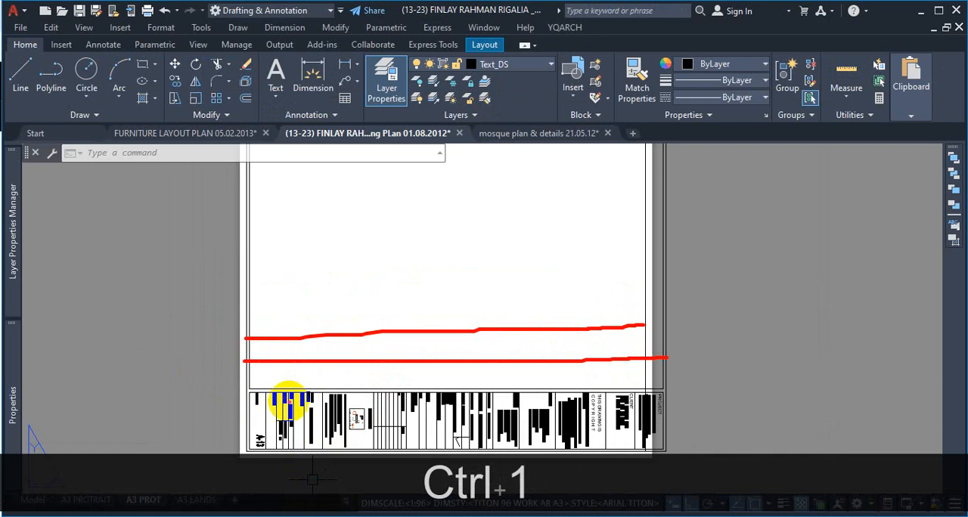
key("Escape")
Step: Examine how the pasted border sits against the upper edge of the A3 PROT sheet
scroll(317, 416, "up", 2)
scroll(379, 260, "down", 3)
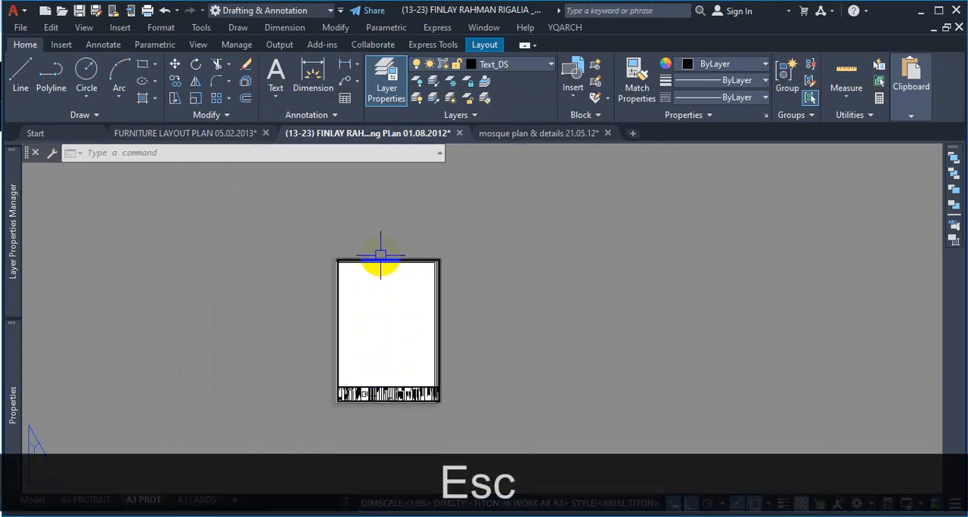
scroll(391, 277, "up", 5)
scroll(392, 277, "up", 2)
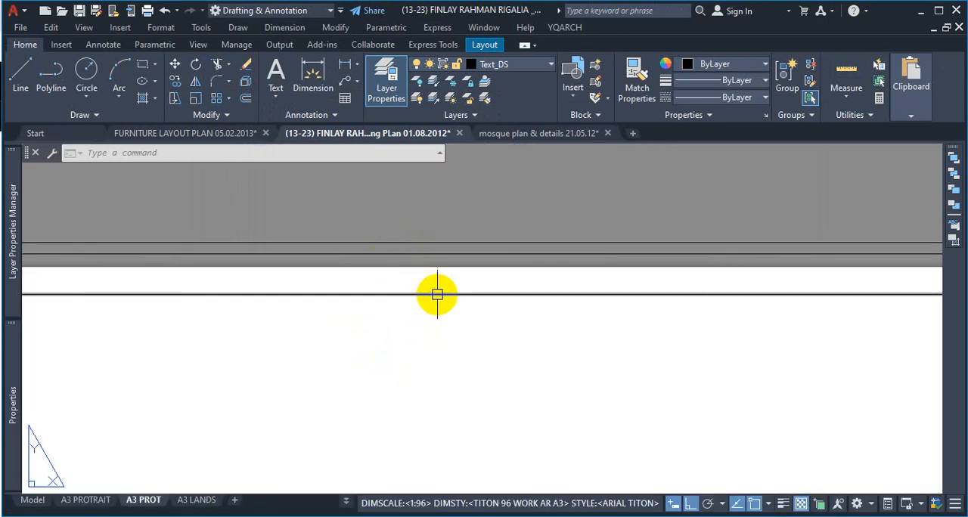
scroll(434, 294, "down", 6)
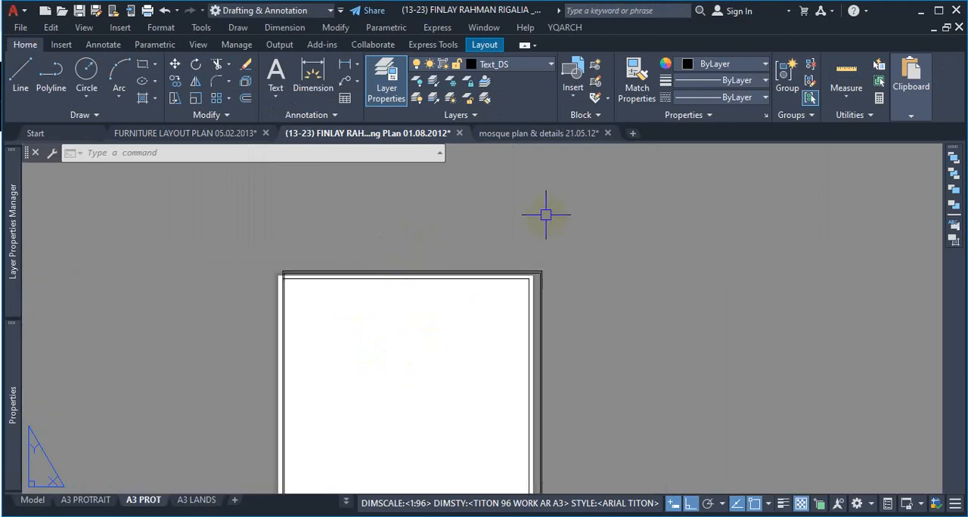
left_click(565, 28)
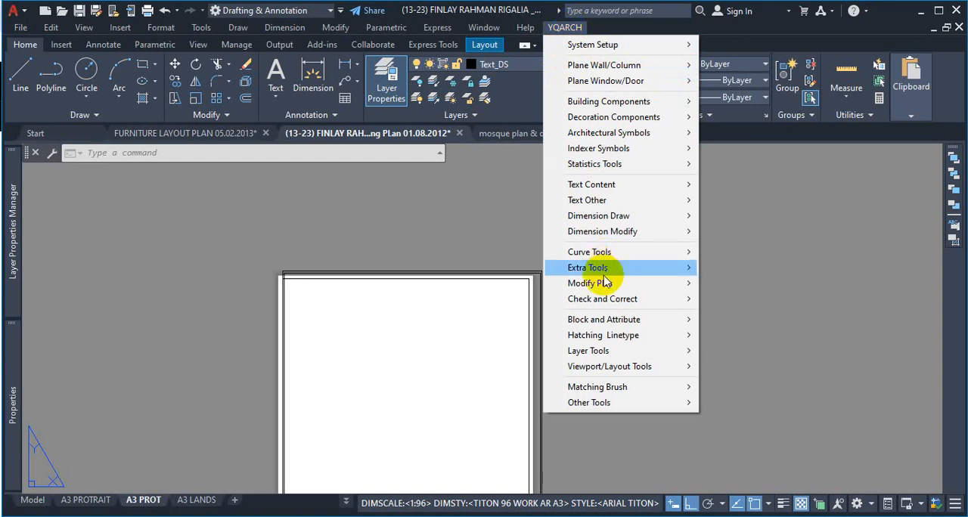
mouse_move(605, 283)
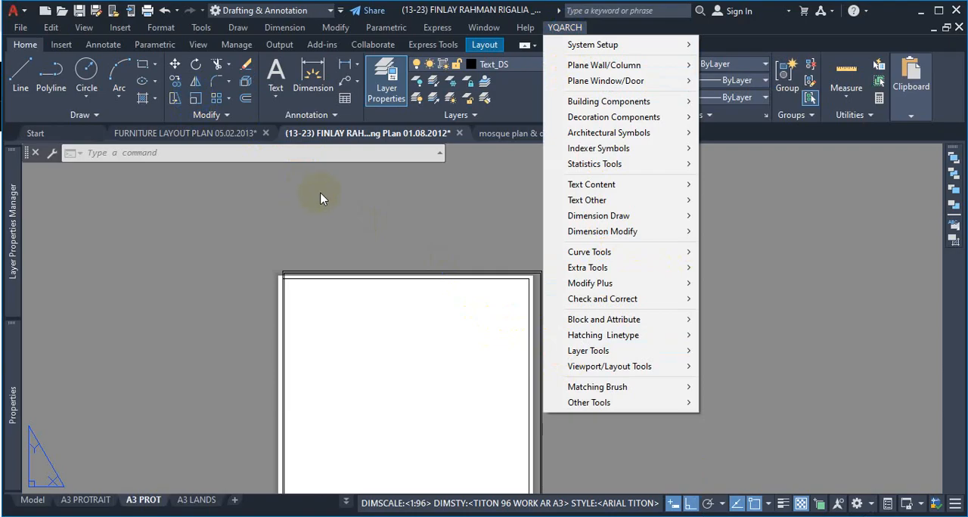
key("Escape")
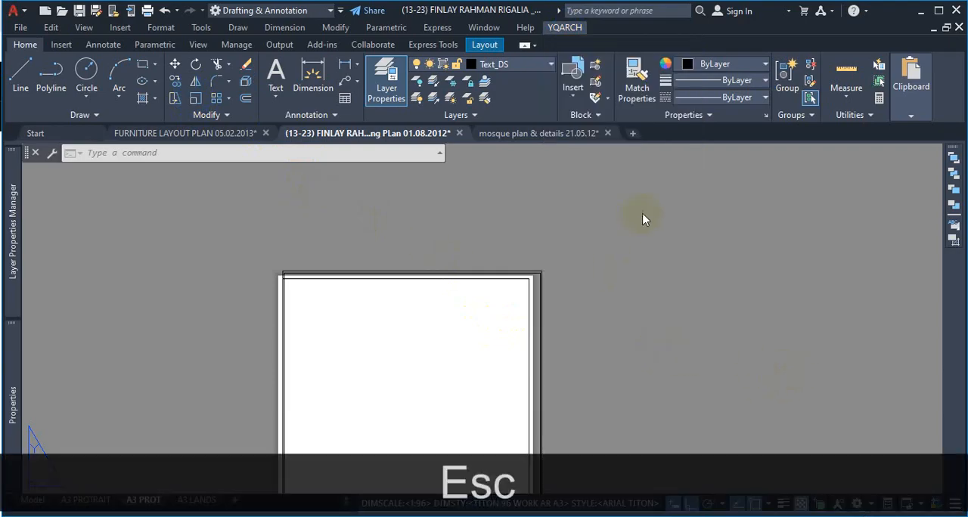
left_click(152, 505)
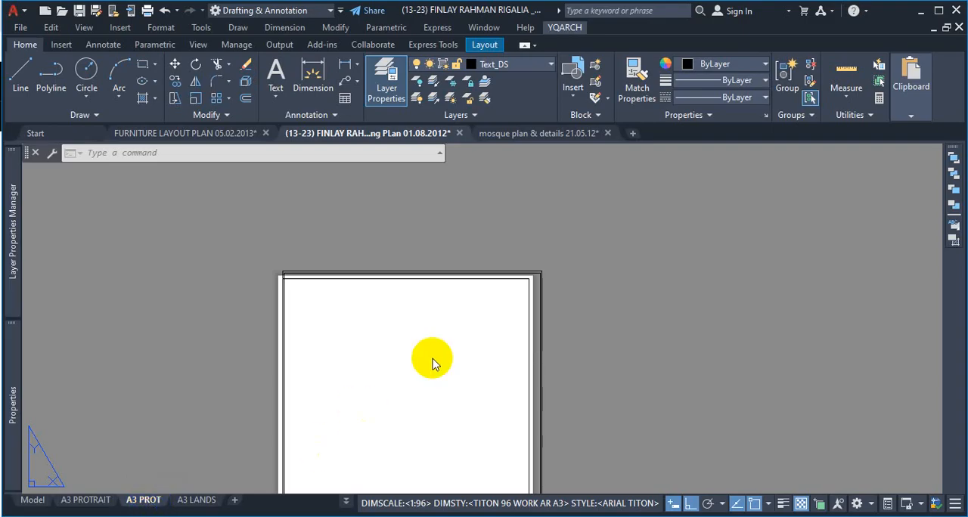
scroll(558, 250, "down", 4)
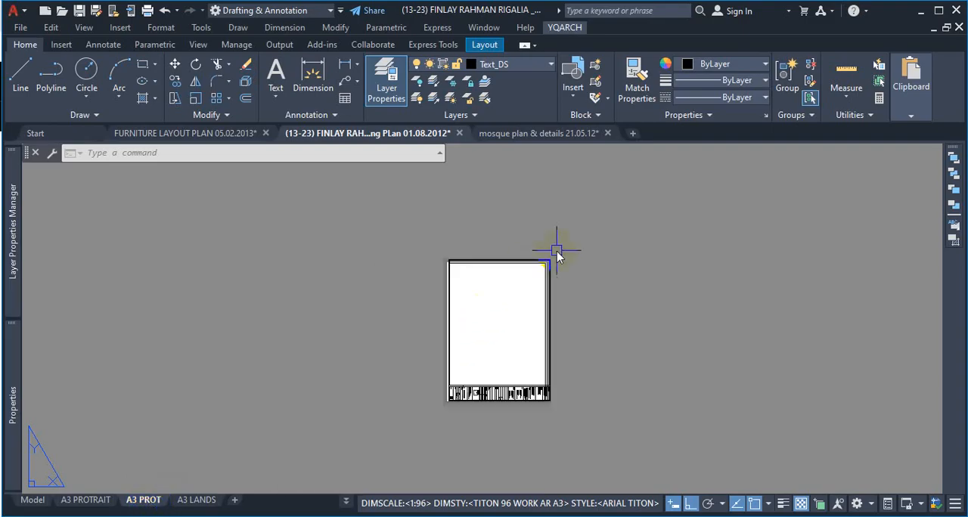
scroll(499, 289, "up", 2)
Step: Paste the copied border and title block into the A3 LANDS layout, in the empty space to the right of its sheet
left_click(196, 499)
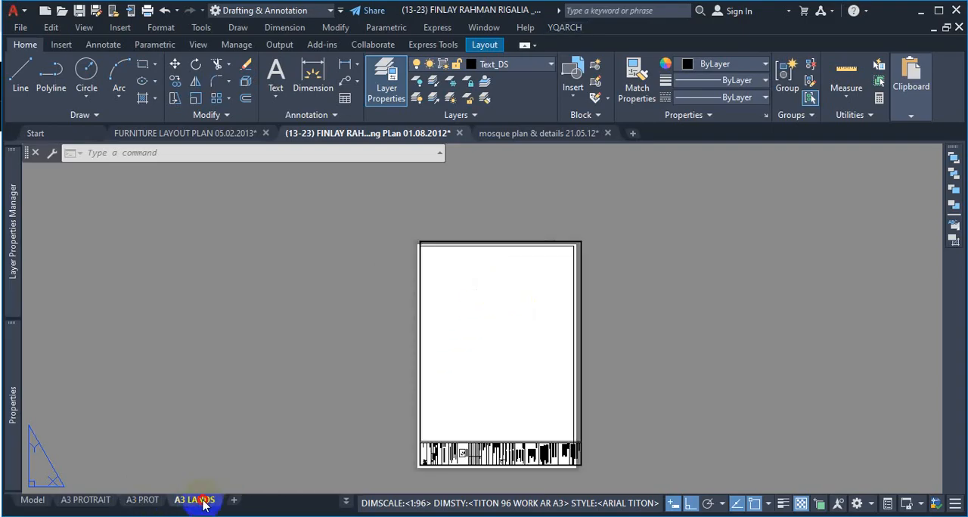
scroll(419, 366, "down", 3)
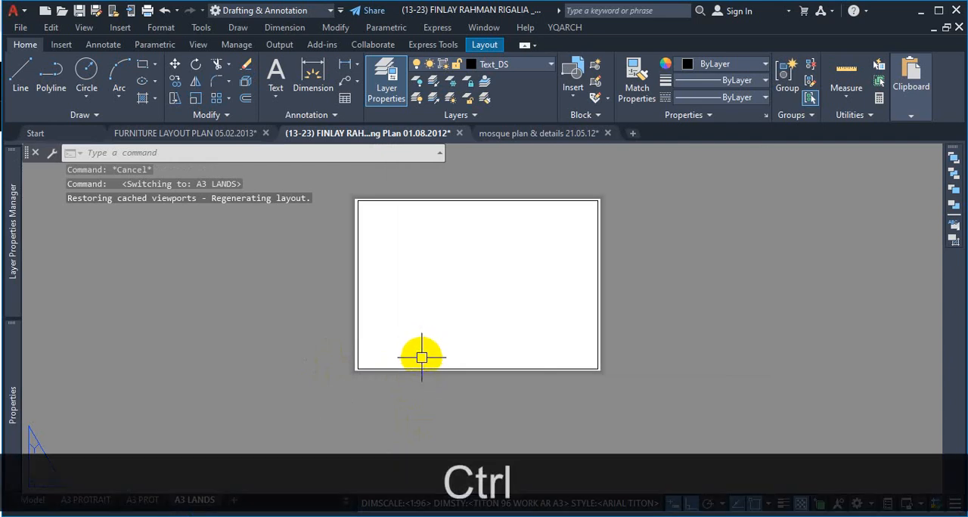
key("ctrl+v")
scroll(401, 352, "up", 4)
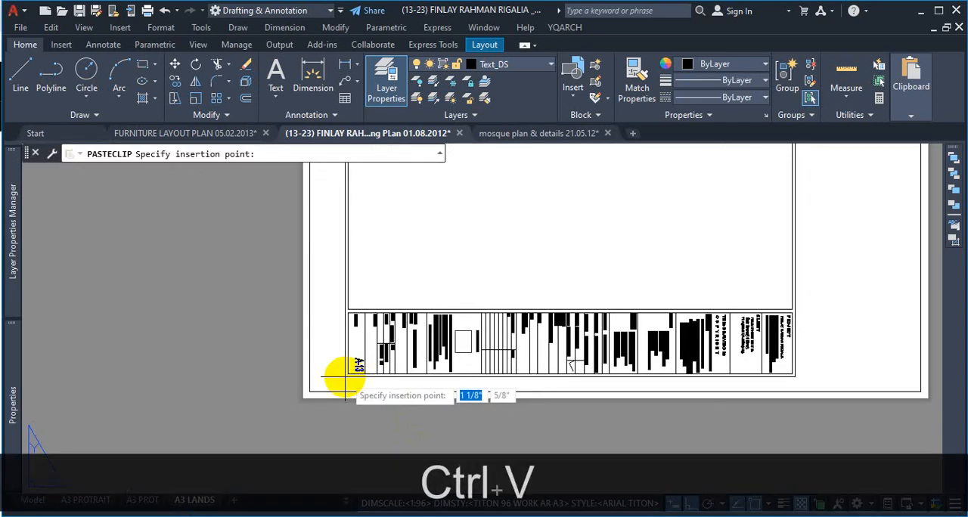
scroll(345, 379, "down", 6)
scroll(607, 331, "up", 4)
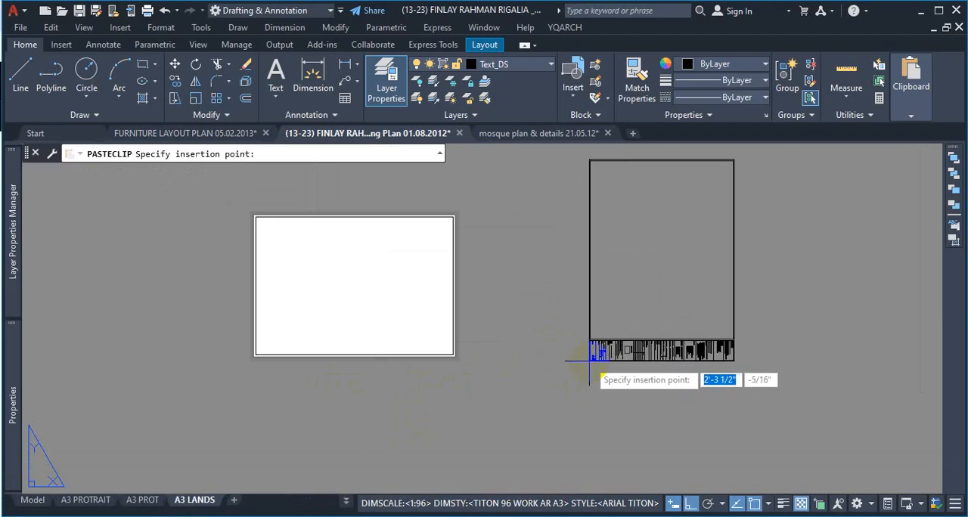
left_click(590, 362)
scroll(560, 358, "down", 4)
scroll(544, 359, "up", 4)
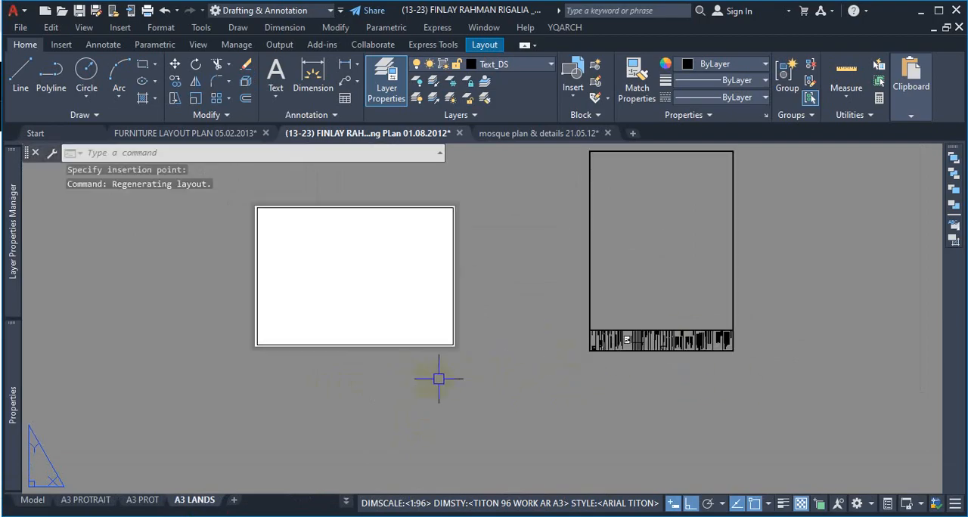
scroll(765, 337, "up", 2)
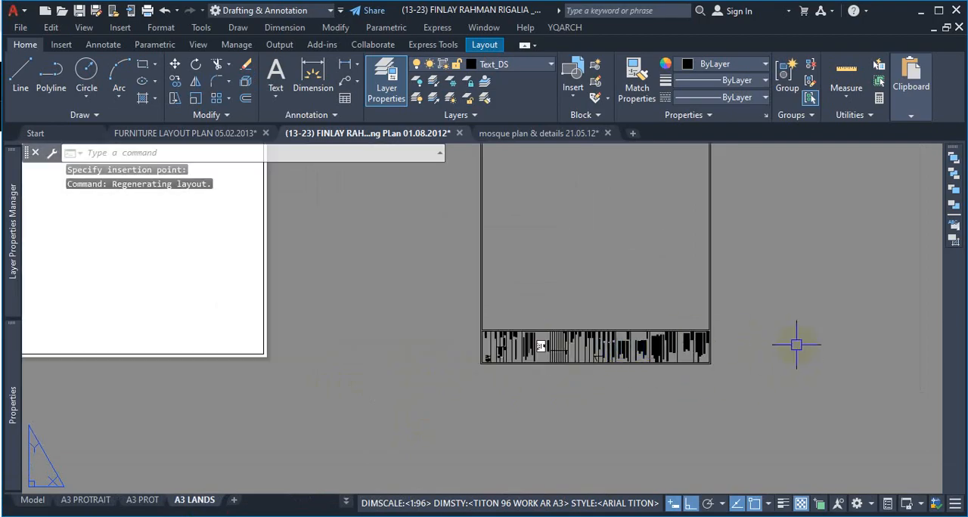
scroll(760, 363, "down", 3)
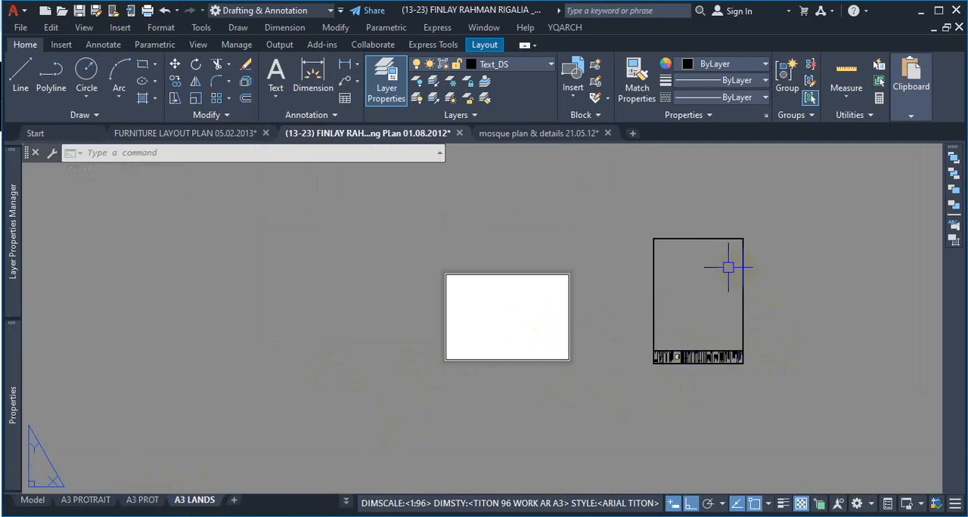
scroll(727, 267, "up", 2)
left_click(753, 207)
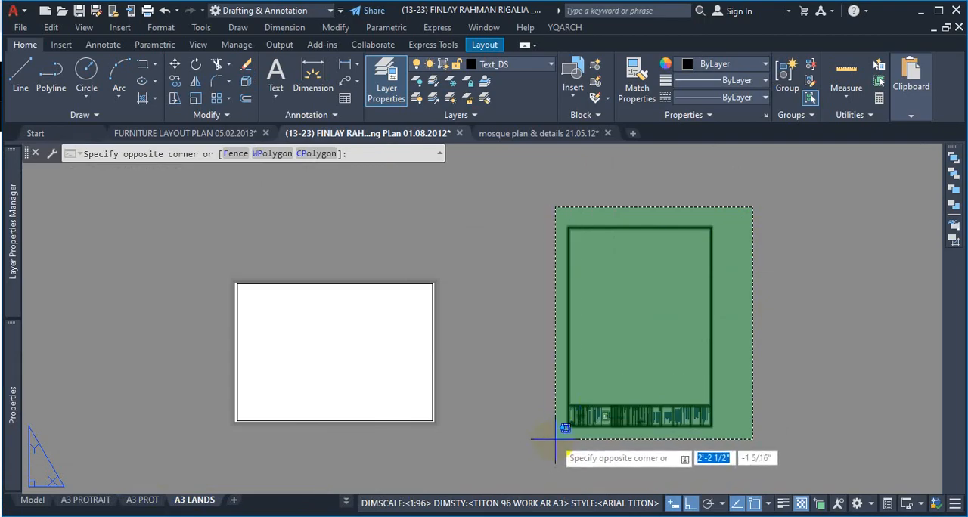
left_click(778, 313)
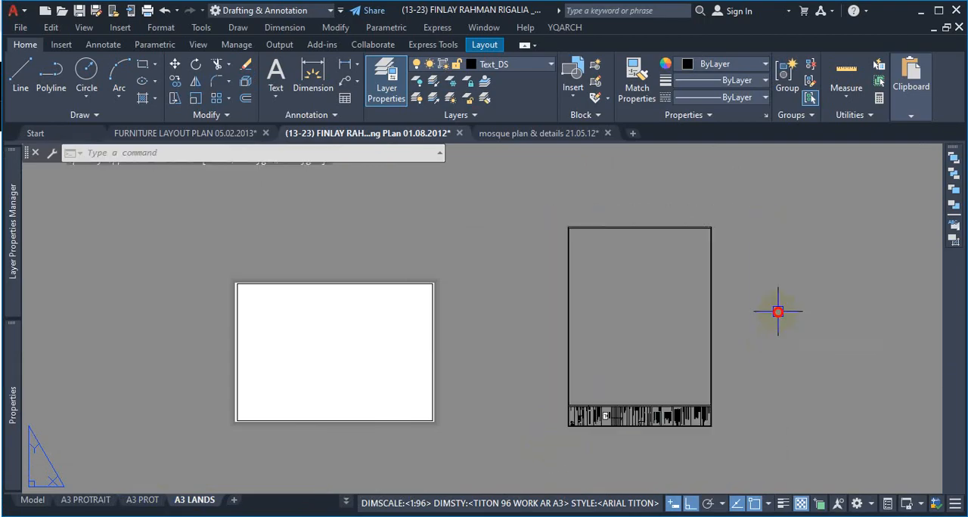
left_click(148, 500)
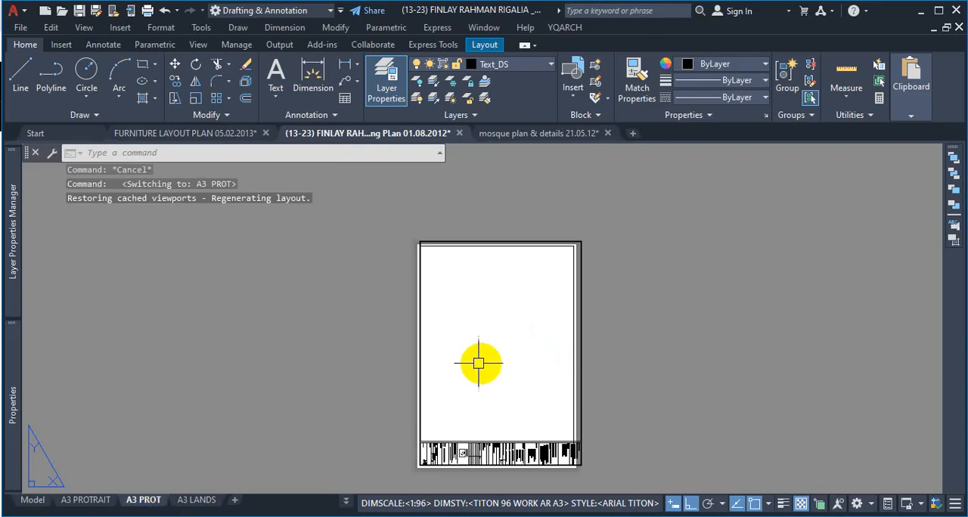
mouse_move(211, 504)
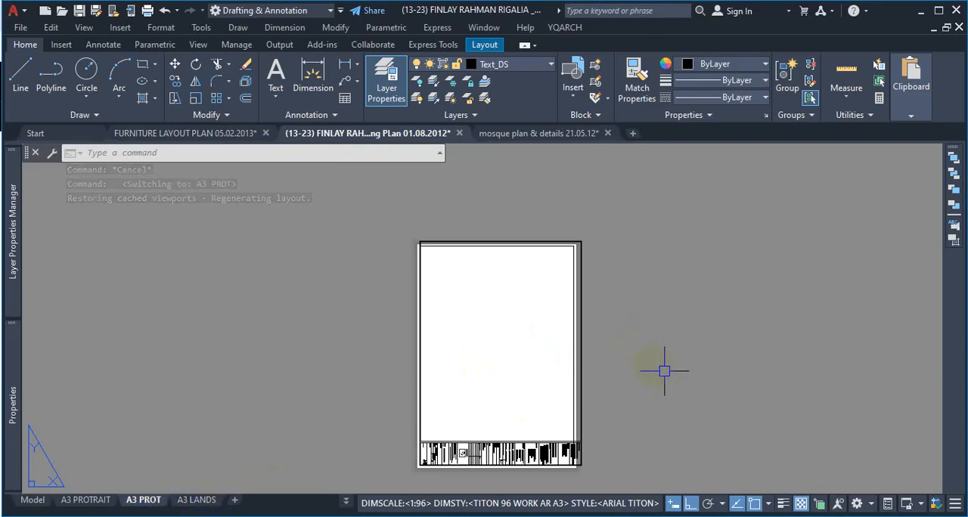
left_click(202, 502)
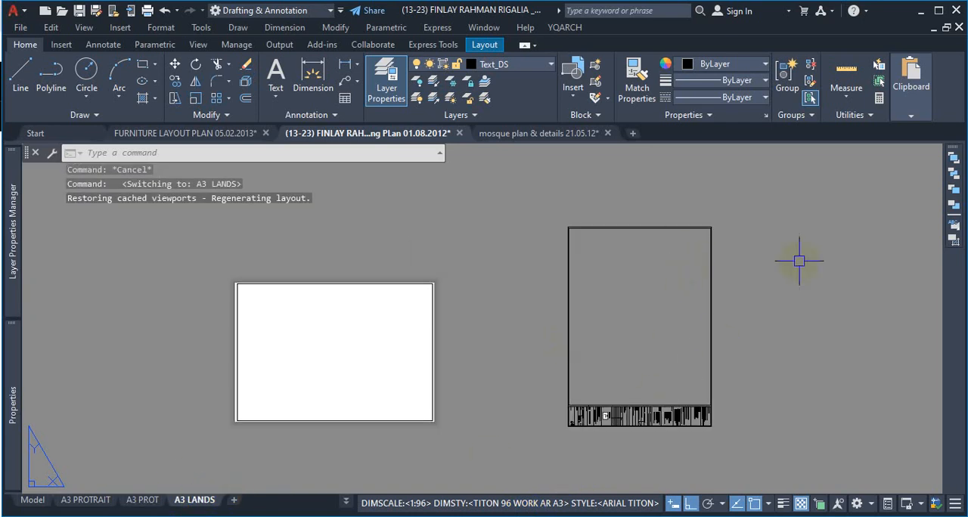
Step: Rotate the whole pasted border and title block in A3 LANDS by 90 degrees counterclockwise about the border's middle
left_click(735, 224)
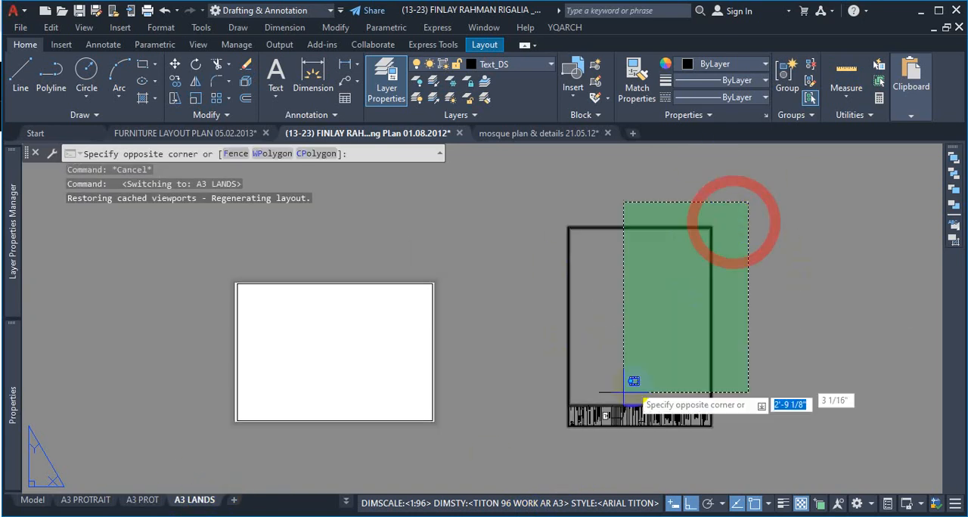
left_click(532, 459)
type("ro")
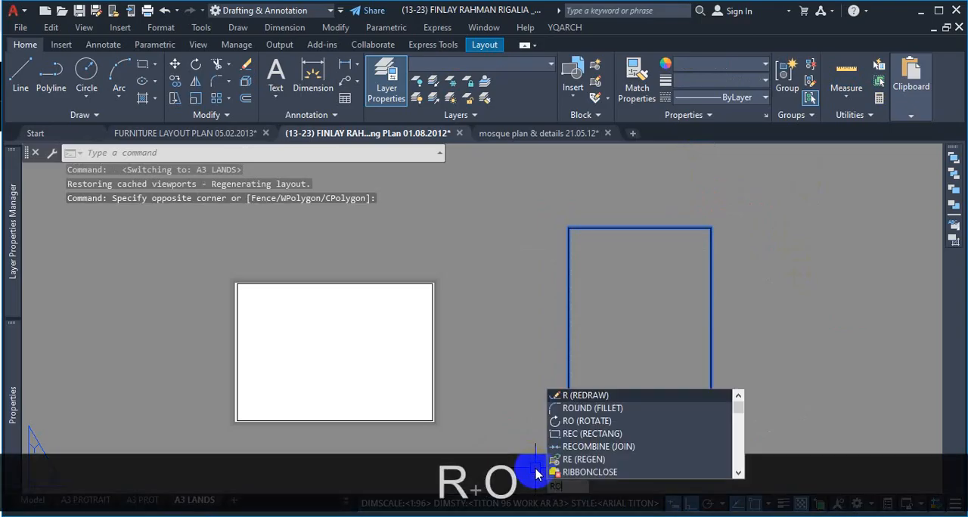
key("Return")
left_click(639, 316)
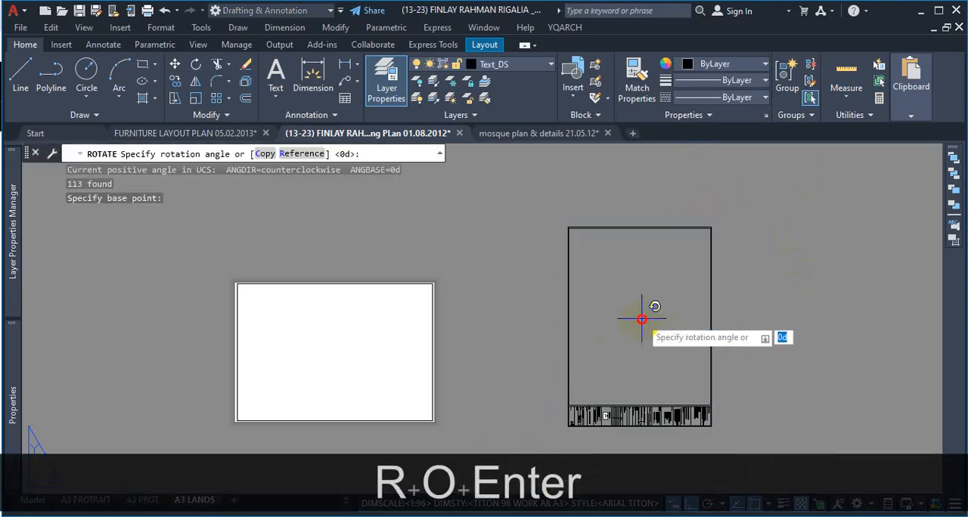
left_click(642, 199)
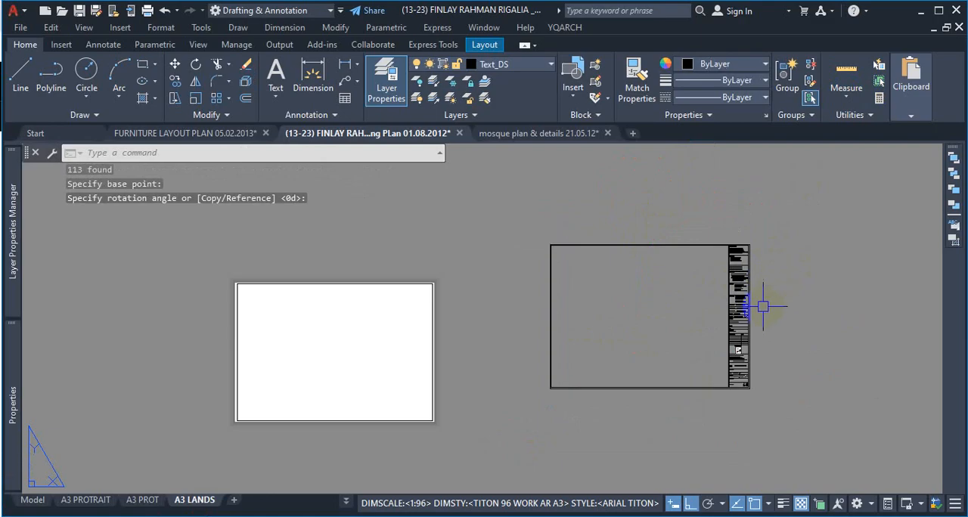
Step: Examine the rotated title block's text and the orientation of the consultant logo
scroll(762, 306, "up", 10)
scroll(786, 308, "down", 8)
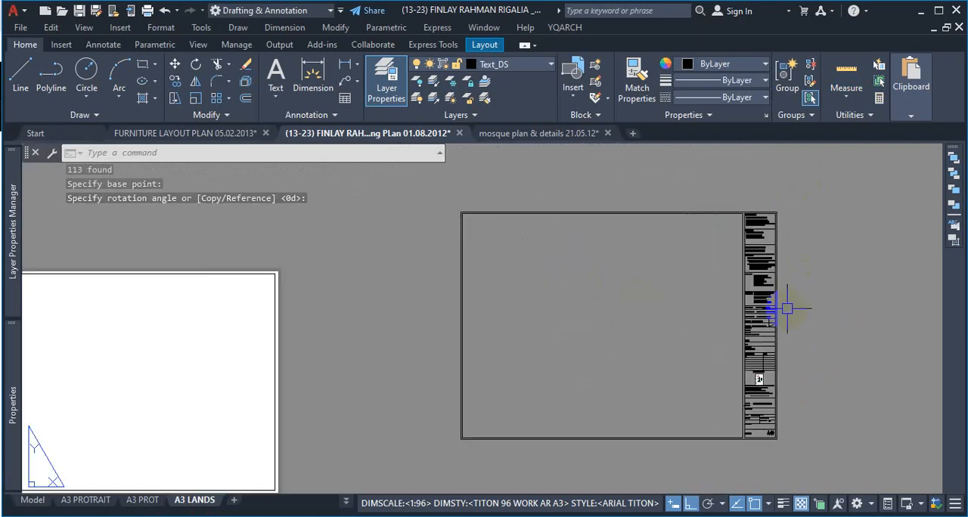
scroll(787, 308, "down", 4)
scroll(771, 284, "up", 10)
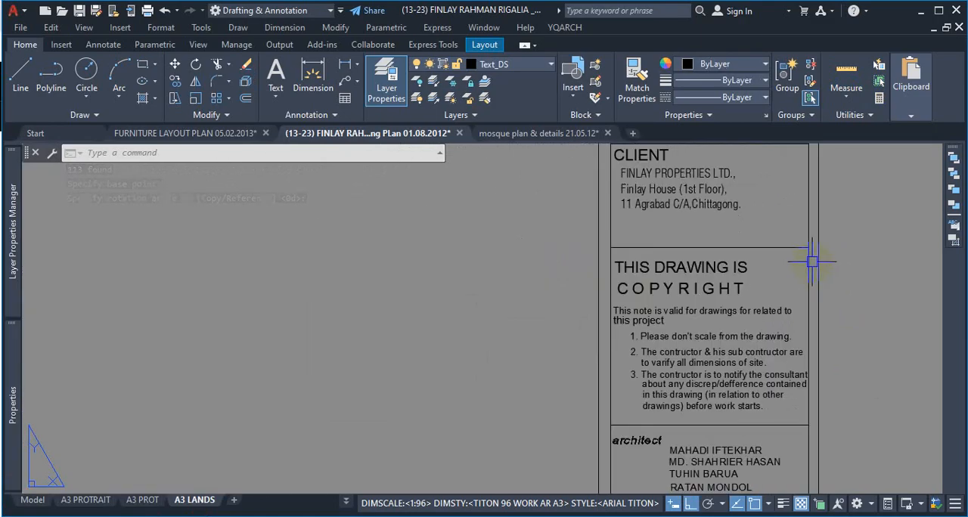
scroll(811, 261, "down", 8)
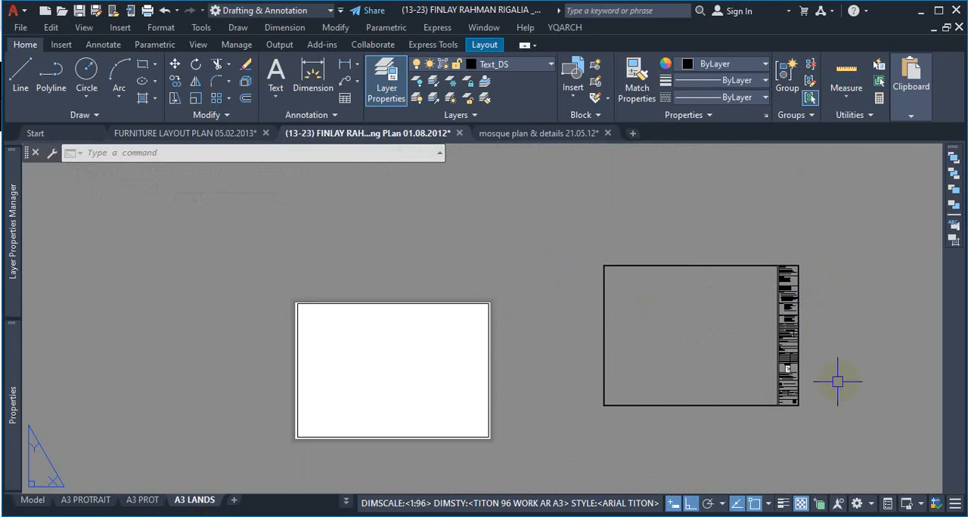
scroll(788, 398, "up", 2)
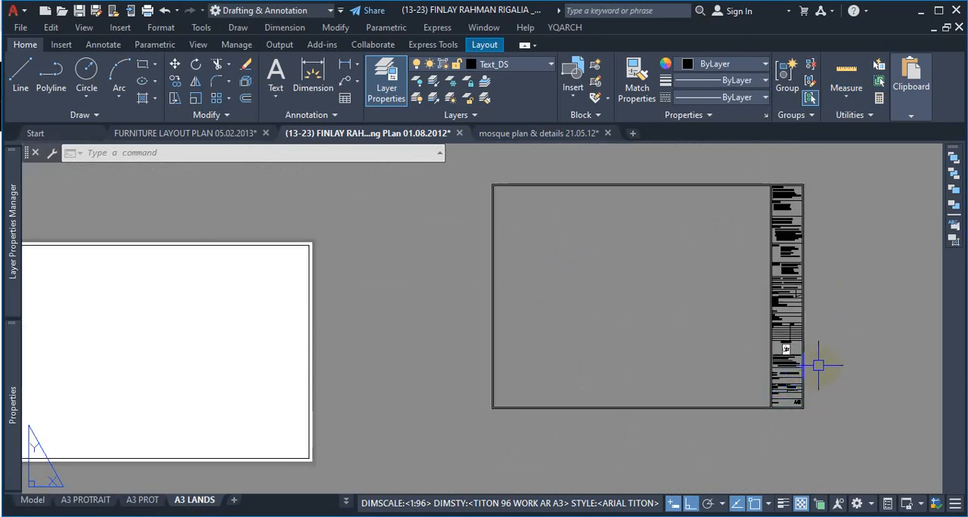
scroll(818, 366, "up", 6)
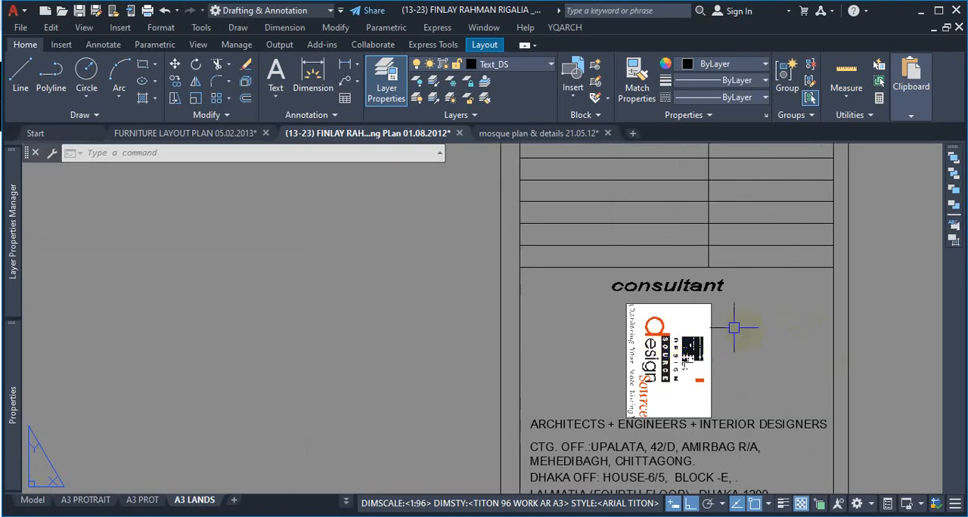
key("ctrl+1")
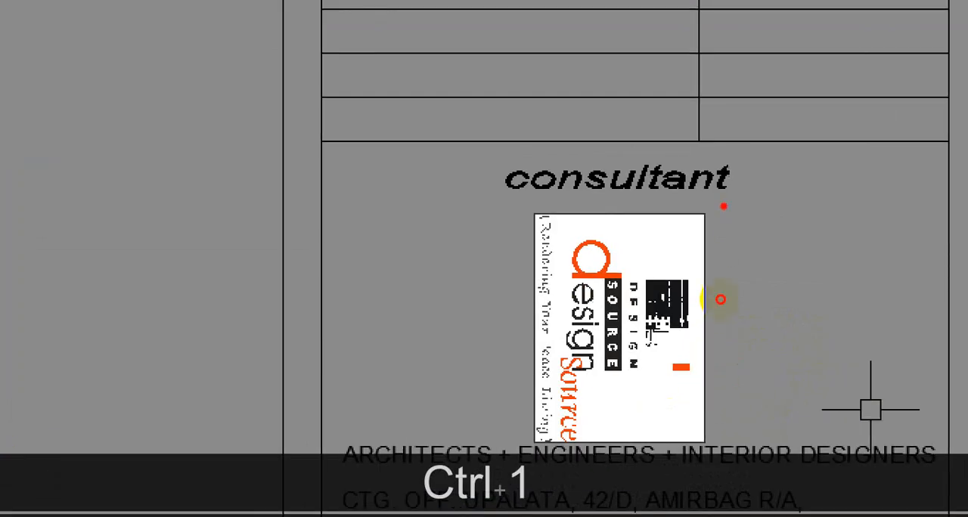
mouse_move(723, 206)
left_mouse_down()
mouse_move(531, 221)
mouse_move(638, 421)
mouse_move(729, 303)
mouse_move(667, 233)
left_mouse_up()
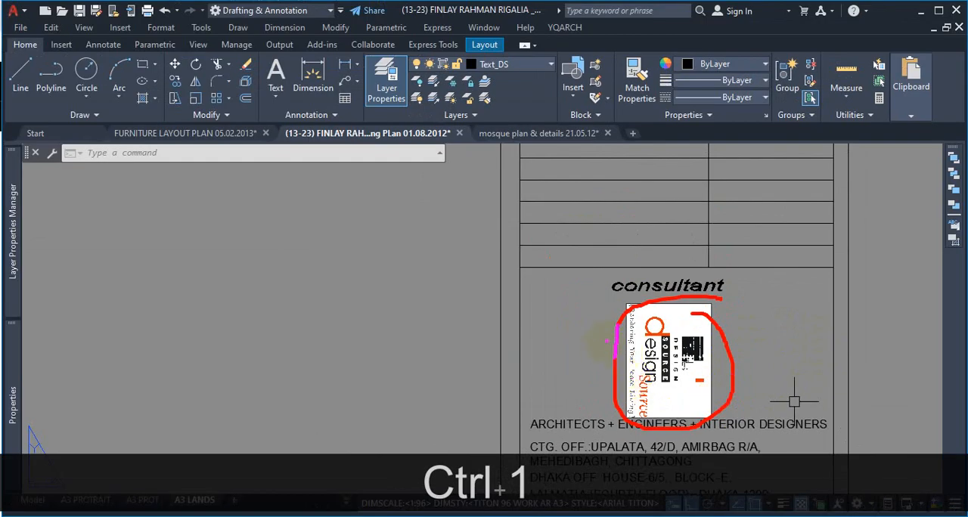
left_click_drag(590, 253, 526, 315)
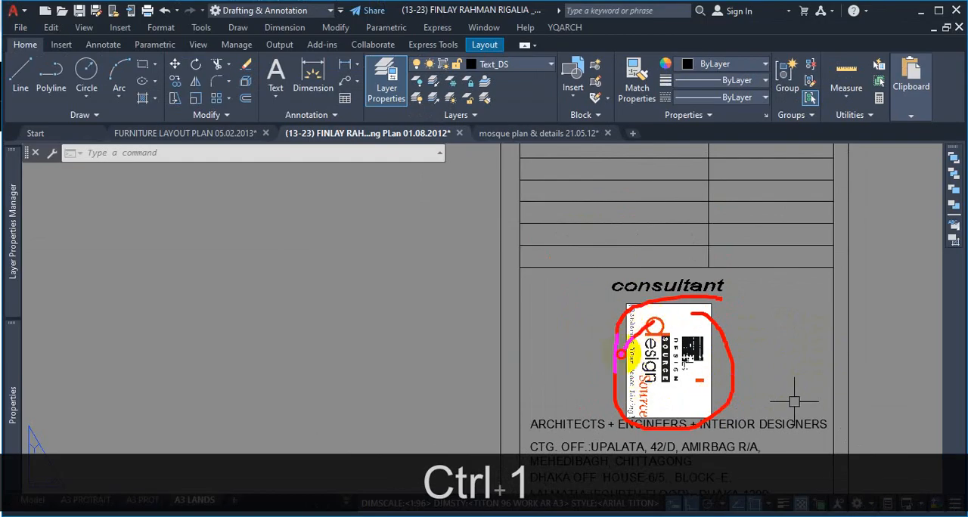
left_click_drag(620, 354, 676, 362)
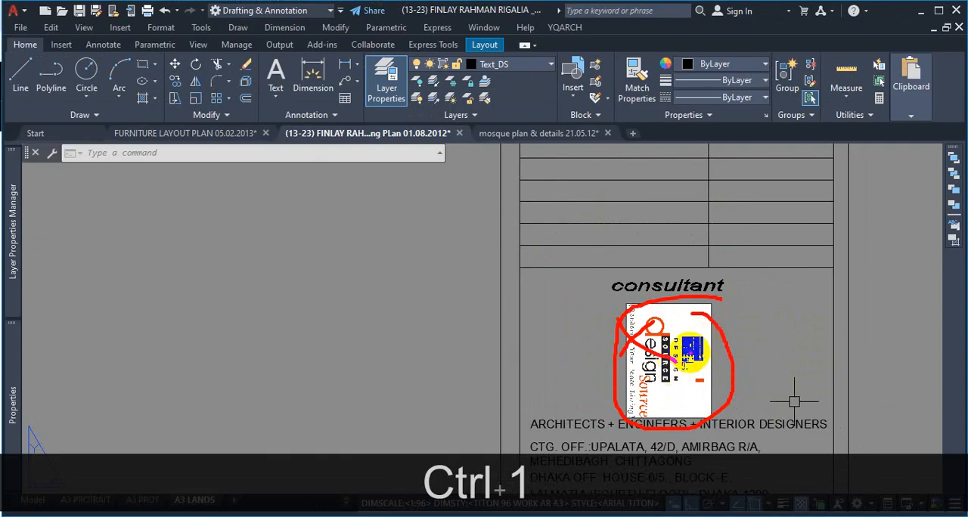
left_click_drag(691, 354, 741, 347)
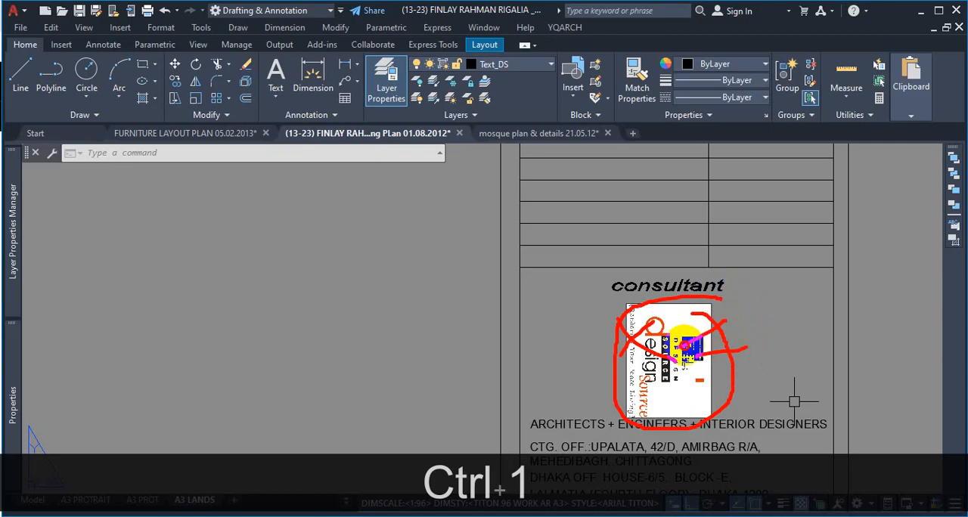
left_click_drag(683, 346, 675, 351)
left_click_drag(676, 328, 714, 354)
left_click_drag(695, 314, 629, 362)
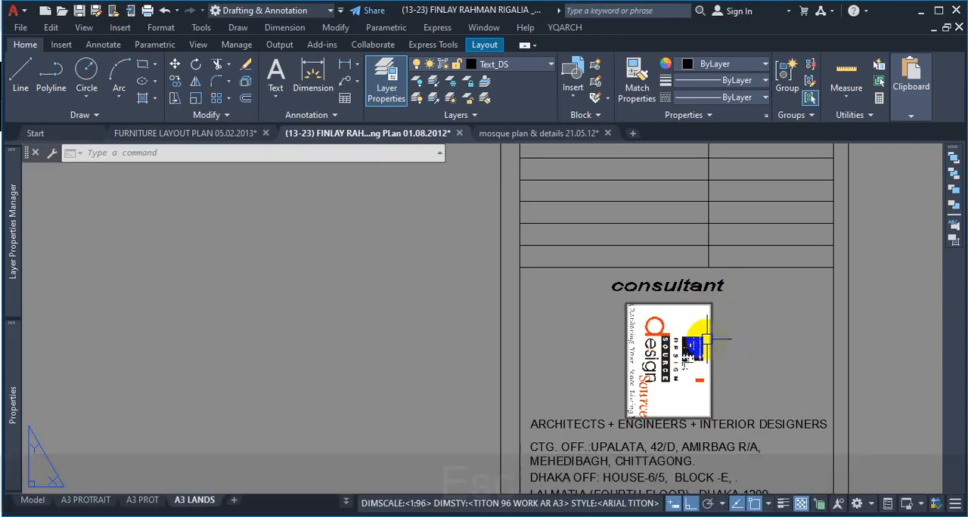
Step: Try to rotate the consultant logo image in the title block about the midpoint of its right edge
key("Escape")
scroll(839, 311, "down", 5)
scroll(829, 320, "up", 6)
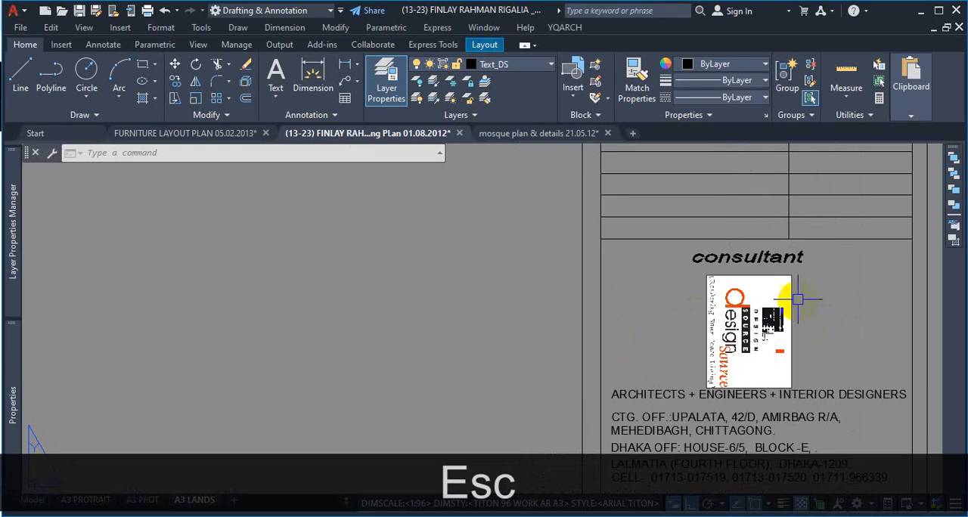
left_click(810, 271)
left_click(637, 310)
type("R")
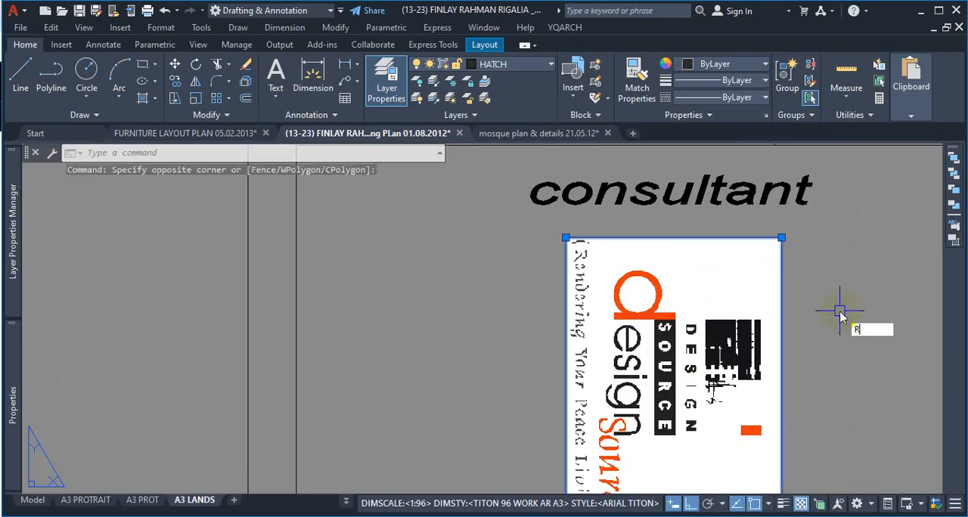
type("O")
key("Return")
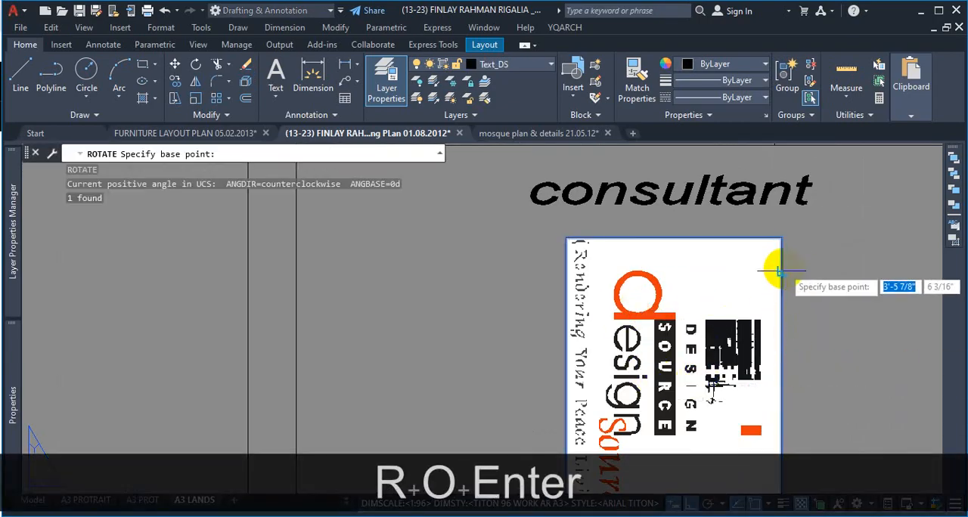
left_click(780, 383)
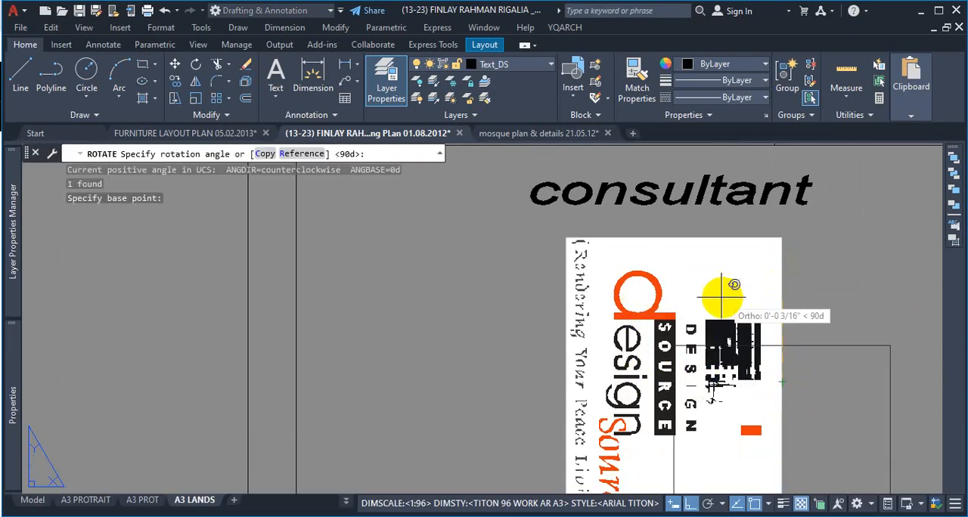
scroll(722, 298, "down", 4)
scroll(696, 298, "up", 3)
scroll(713, 317, "down", 1)
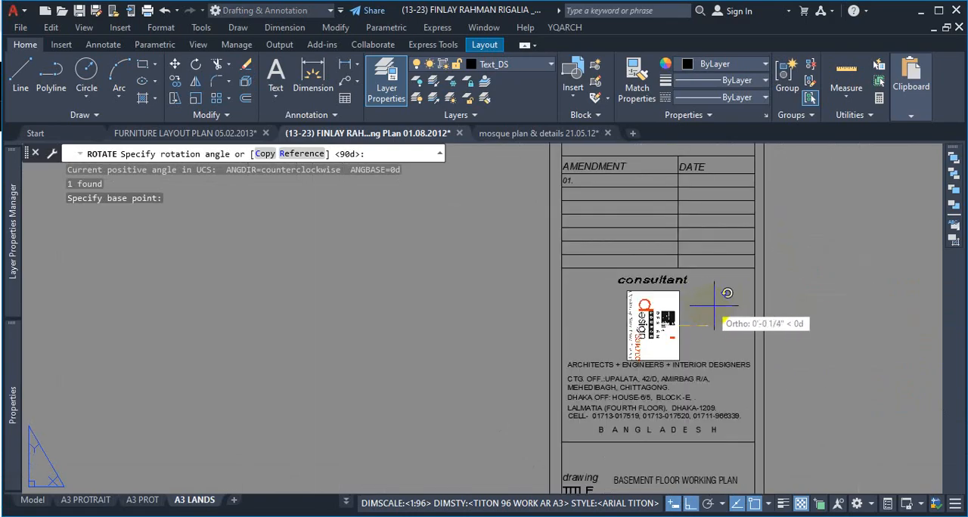
scroll(714, 306, "up", 3)
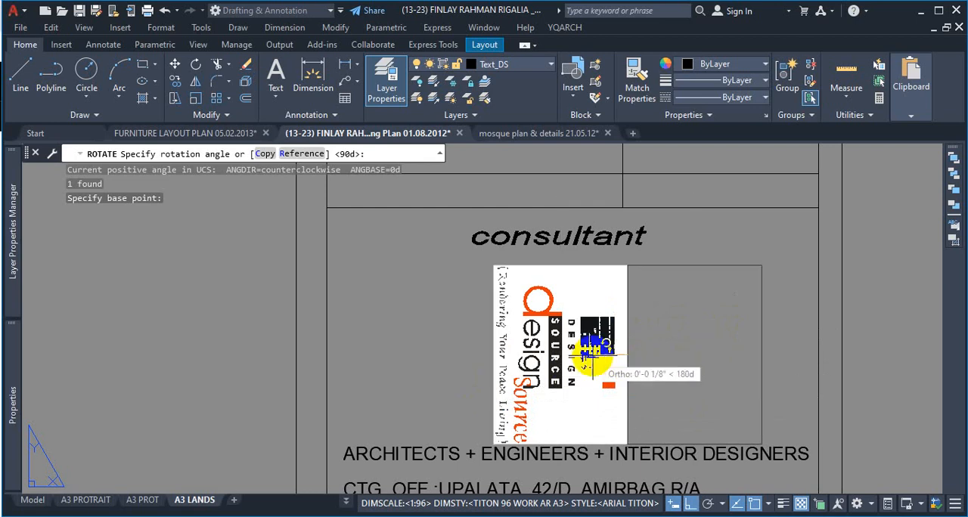
left_click(664, 353)
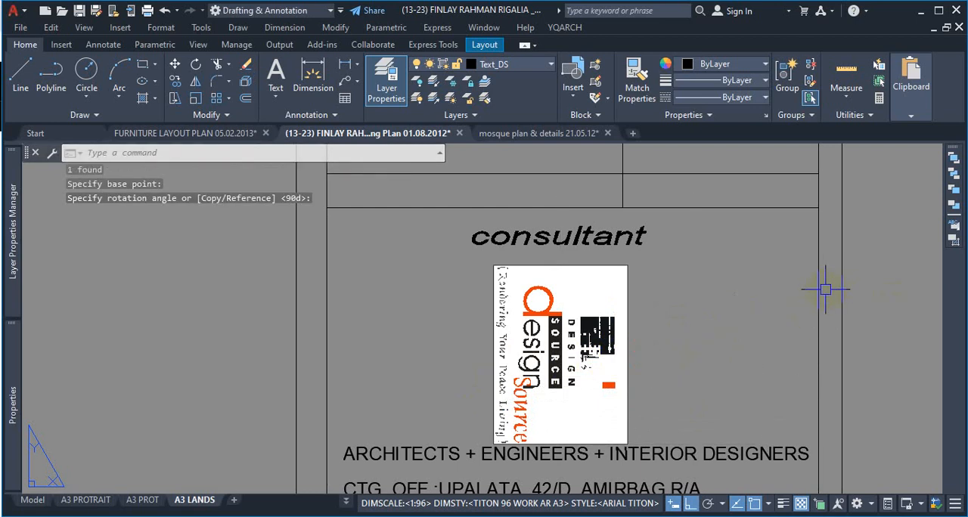
left_click(635, 295)
left_click(609, 321)
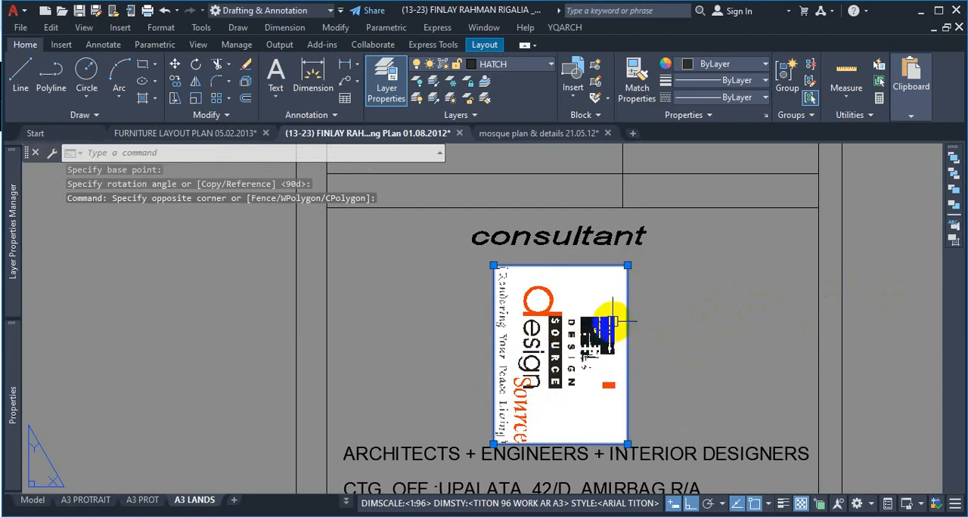
key("Escape")
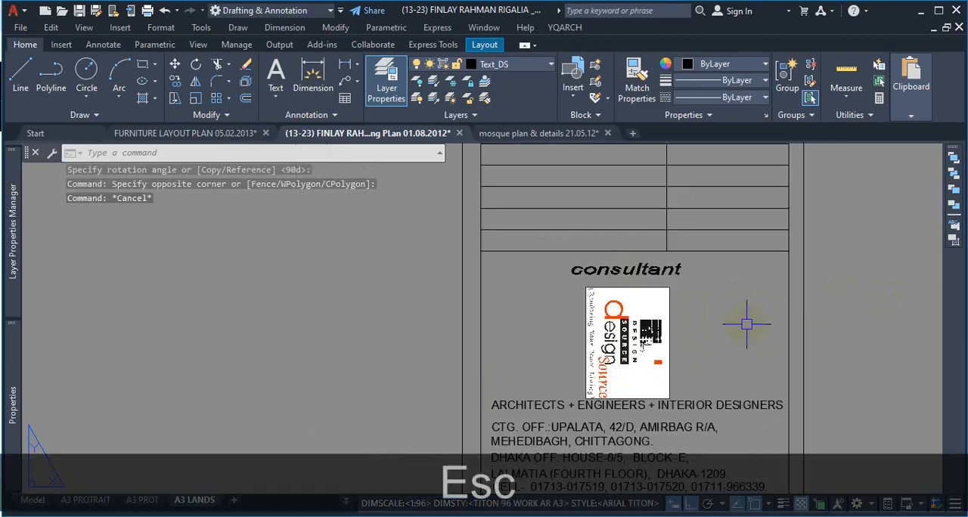
Step: Switch to the A3 PROT layout and examine how the pasted border and title block fit against the sheet edges
scroll(739, 326, "down", 10)
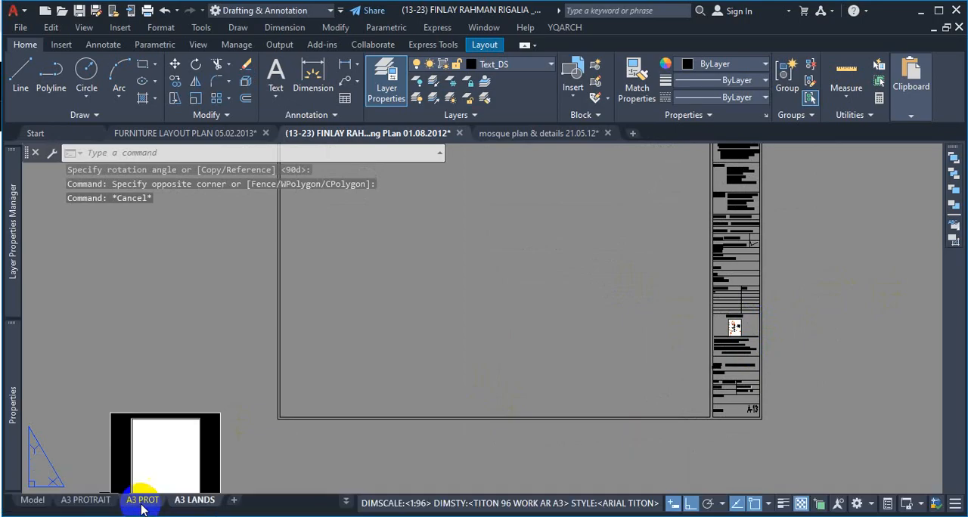
left_click(143, 500)
scroll(575, 477, "down", 6)
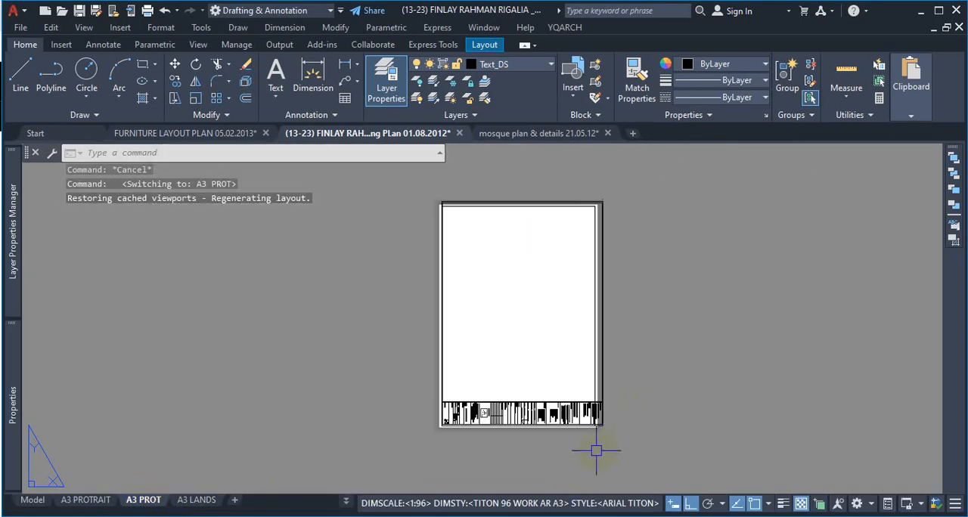
scroll(589, 449, "up", 8)
scroll(685, 388, "down", 4)
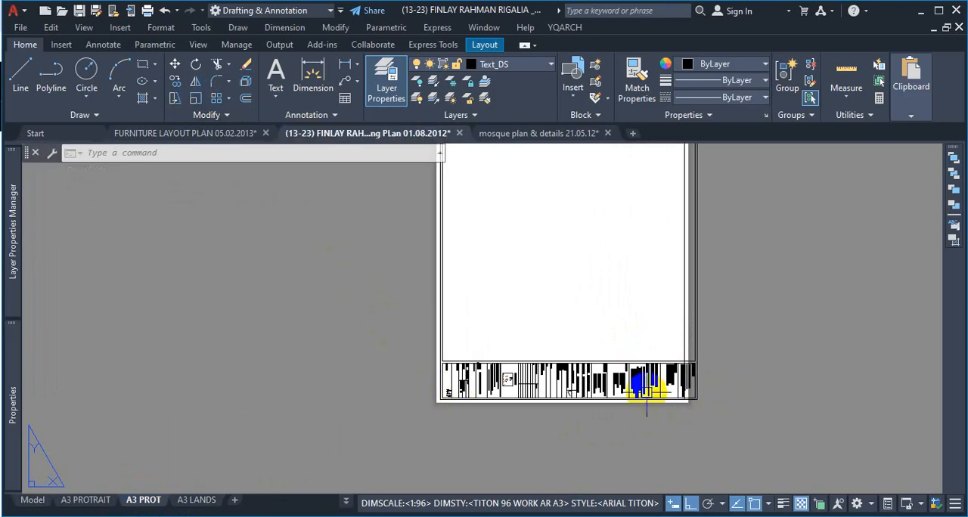
scroll(620, 401, "down", 2)
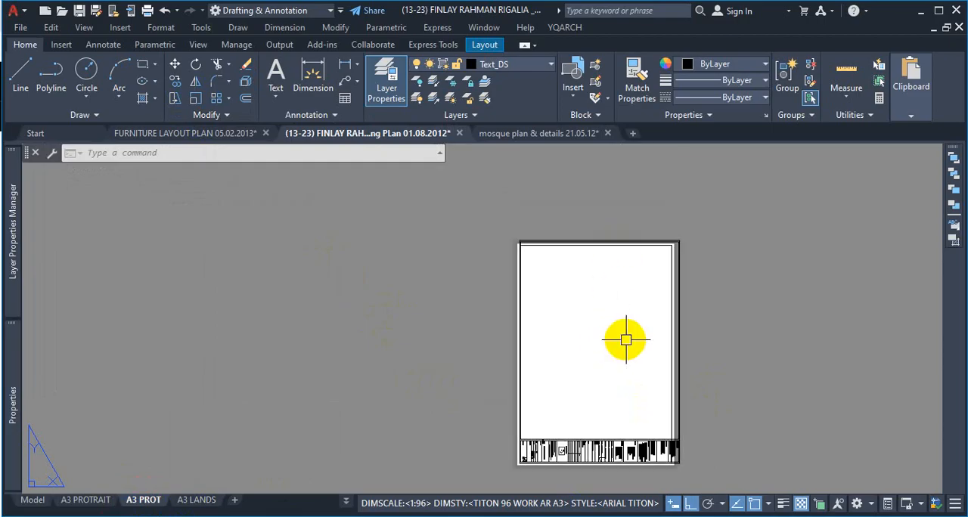
scroll(703, 245, "up", 4)
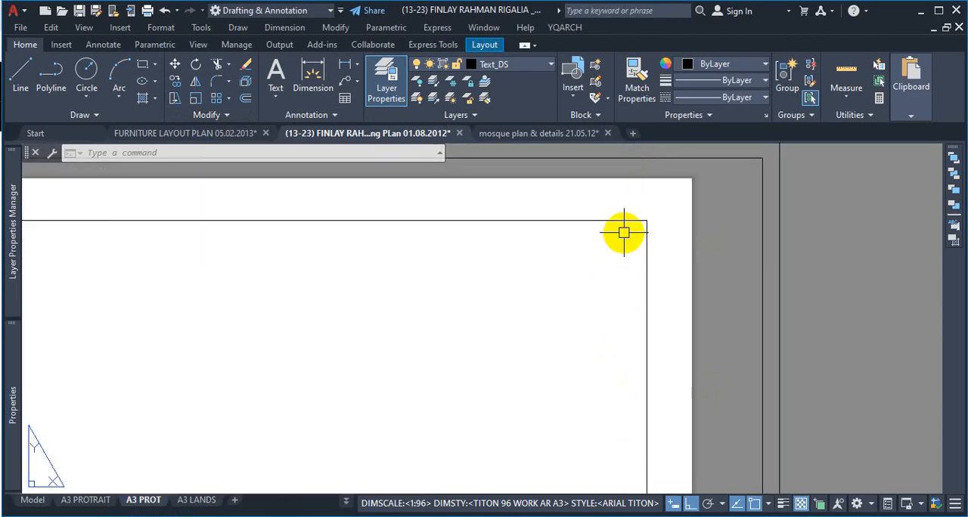
scroll(617, 236, "down", 5)
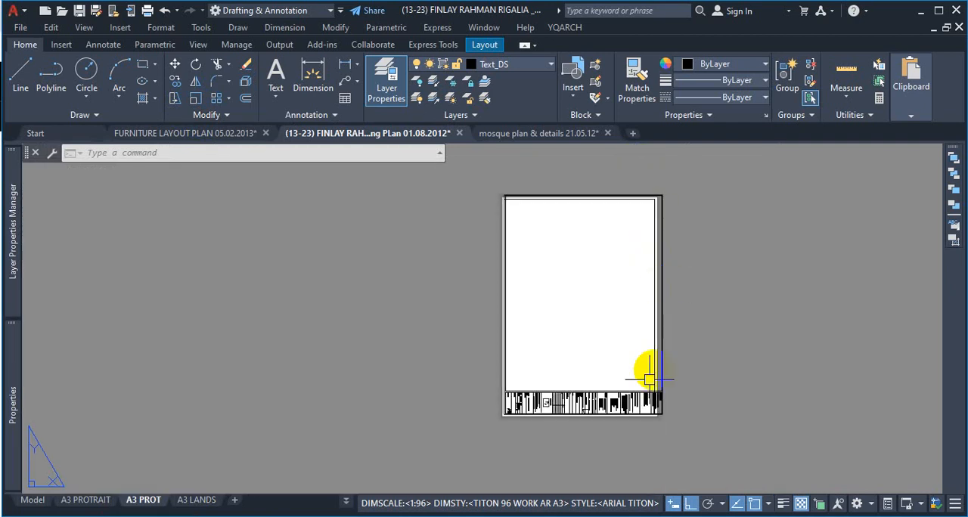
scroll(512, 378, "up", 4)
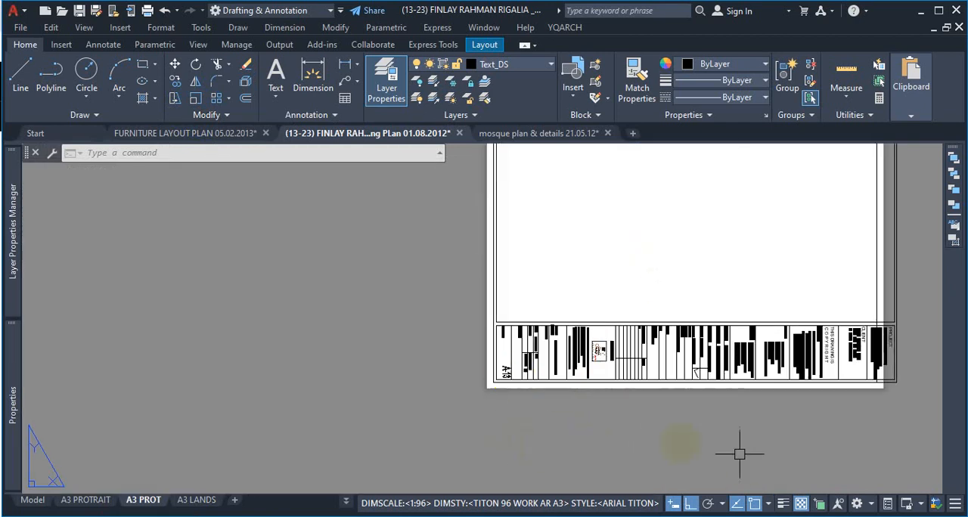
scroll(557, 352, "down", 4)
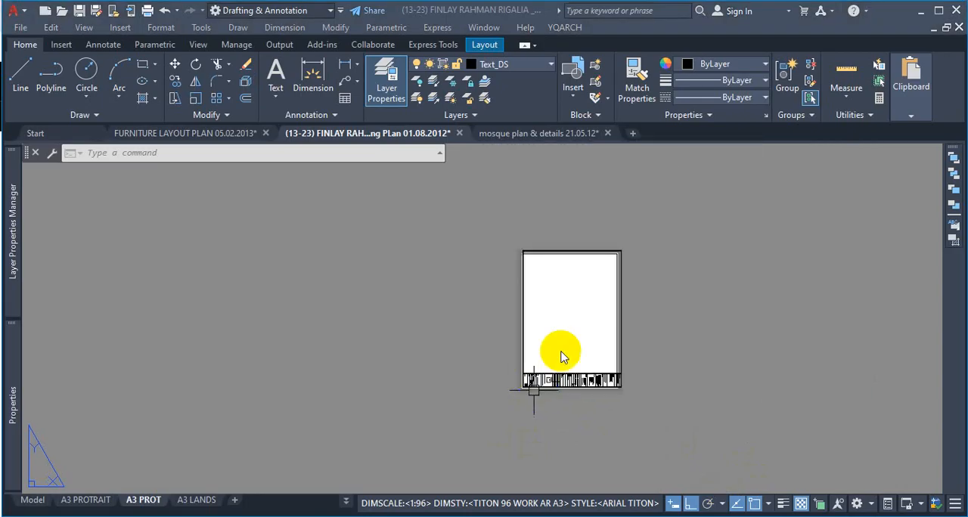
scroll(559, 351, "up", 5)
Step: Start scaling the pasted border and title block in A3 PROT, leaving the sheet's original inner rectangular frame out of the selection
key("Escape")
scroll(559, 352, "down", 4)
scroll(544, 371, "up", 4)
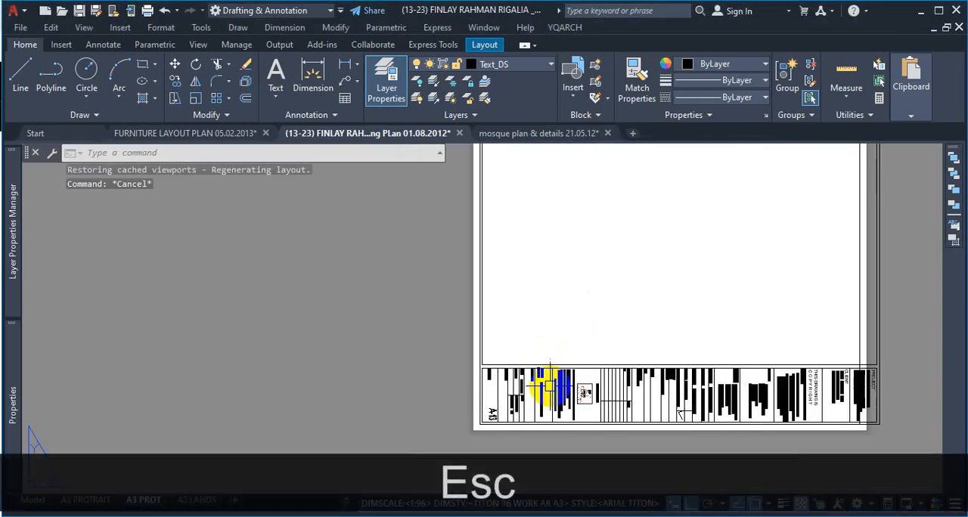
type("sc")
key("Return")
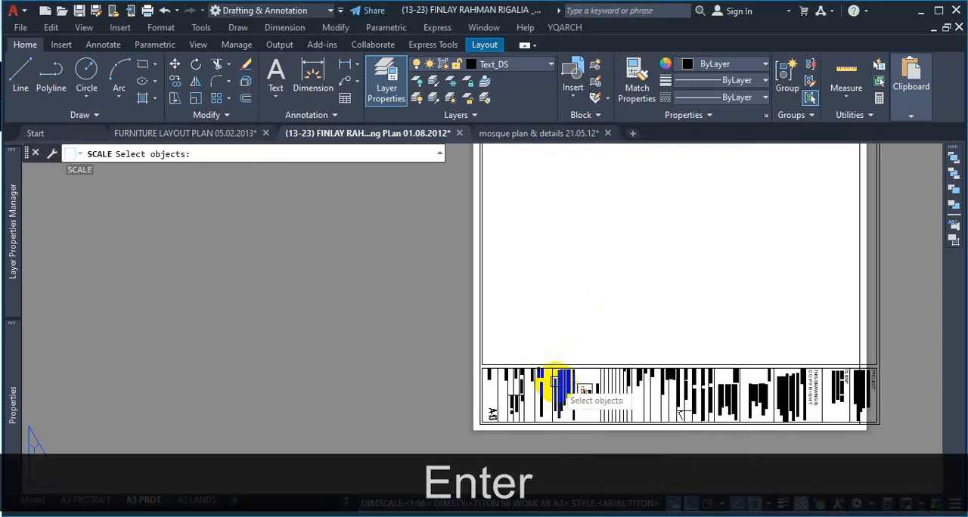
scroll(617, 357, "down", 3)
scroll(617, 357, "down", 2)
left_click(729, 214)
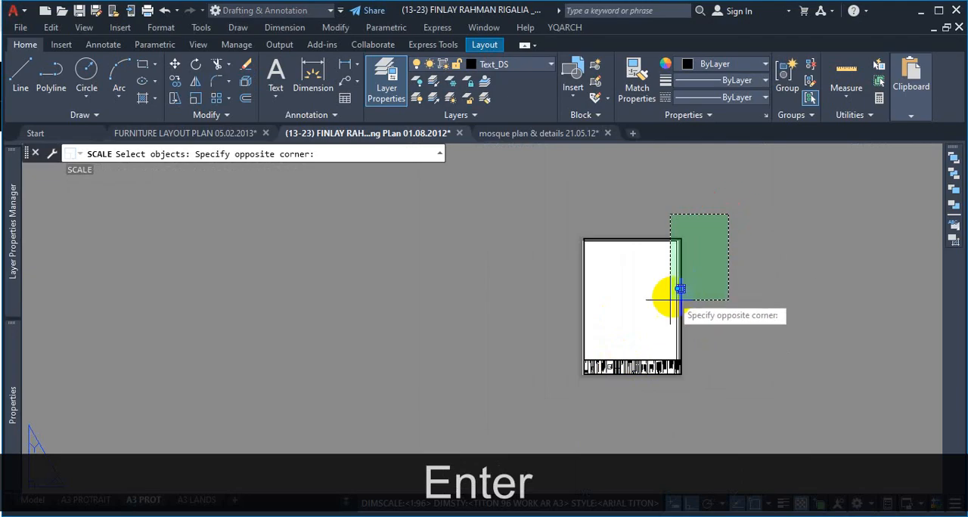
left_click(559, 413)
scroll(675, 240, "up", 3)
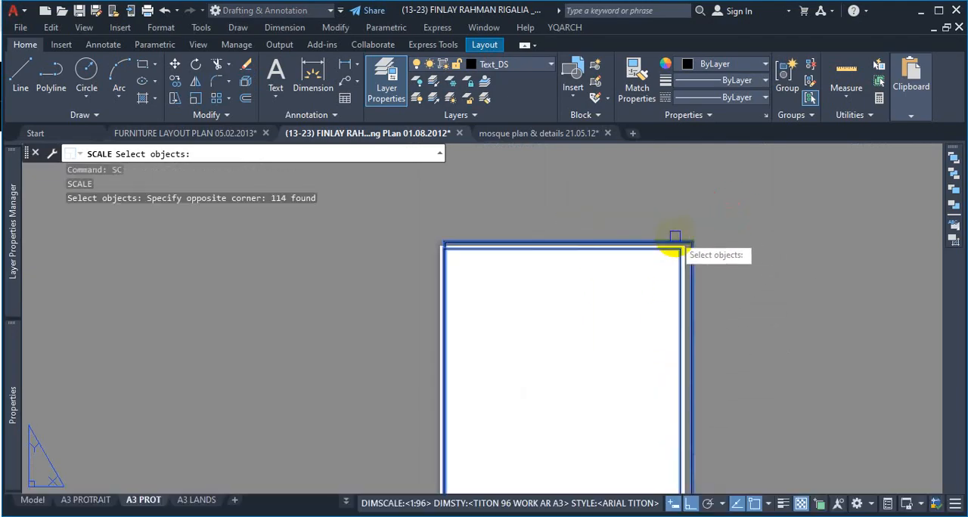
scroll(675, 236, "up", 3)
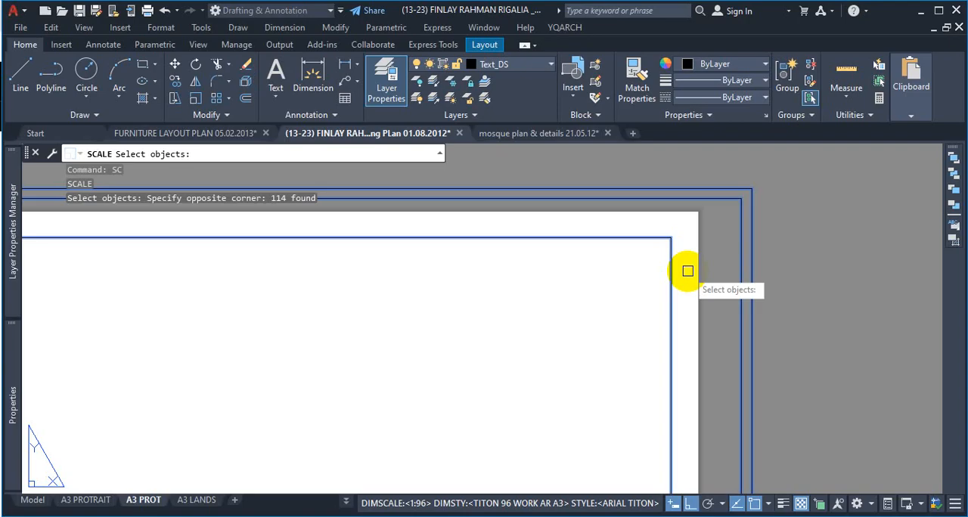
left_click(691, 227, "shift")
left_click(631, 279, "shift")
scroll(688, 238, "down", 3)
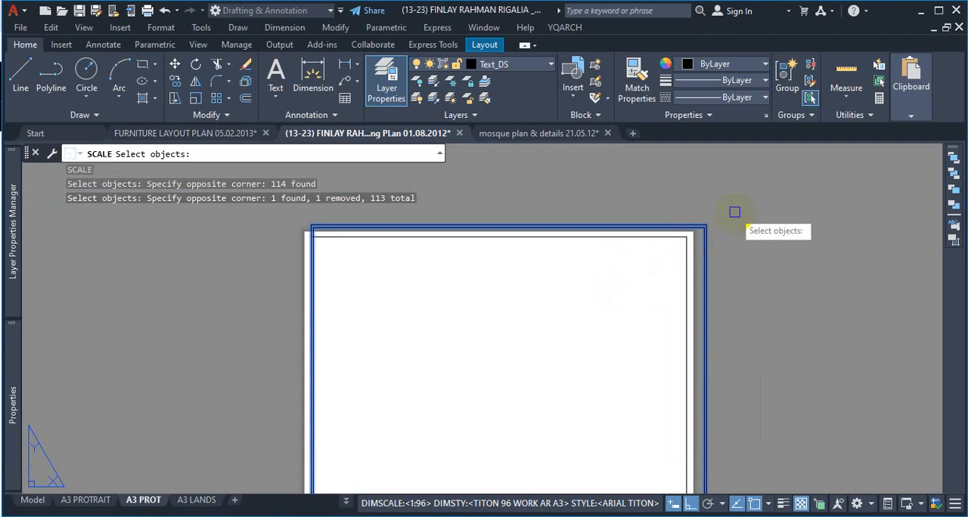
key("Return")
Step: Set the scaling base point at the outer lower-left corner of the pasted border, beside the sheet number A-13
scroll(743, 211, "down", 5)
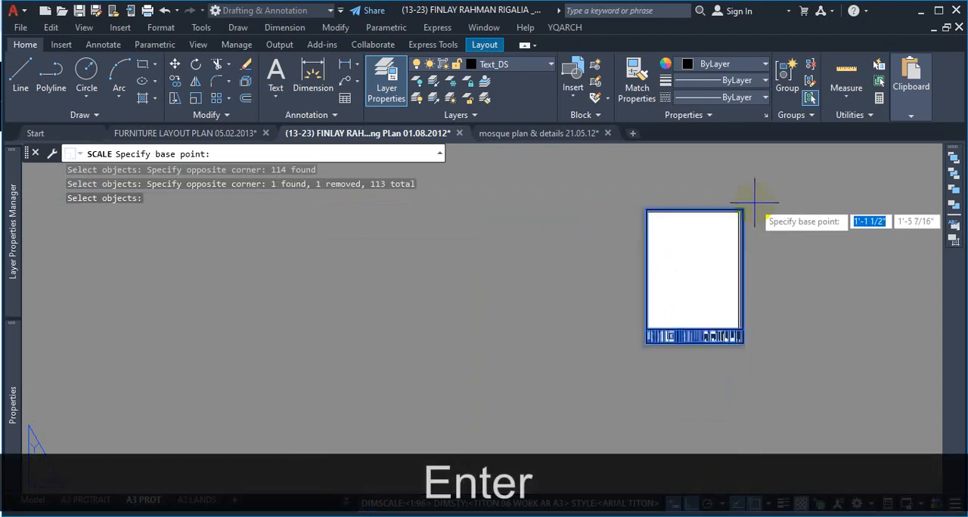
scroll(655, 359, "up", 2)
scroll(654, 360, "up", 6)
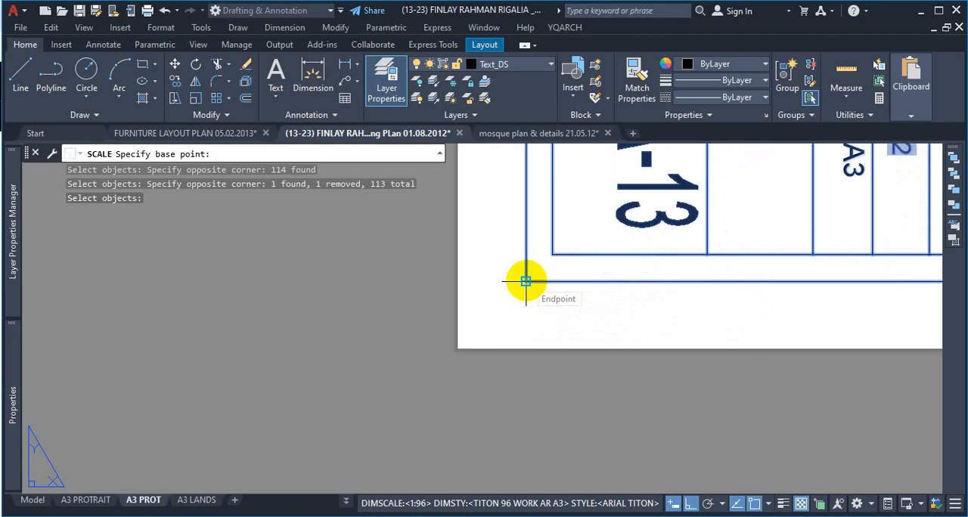
left_click(525, 282)
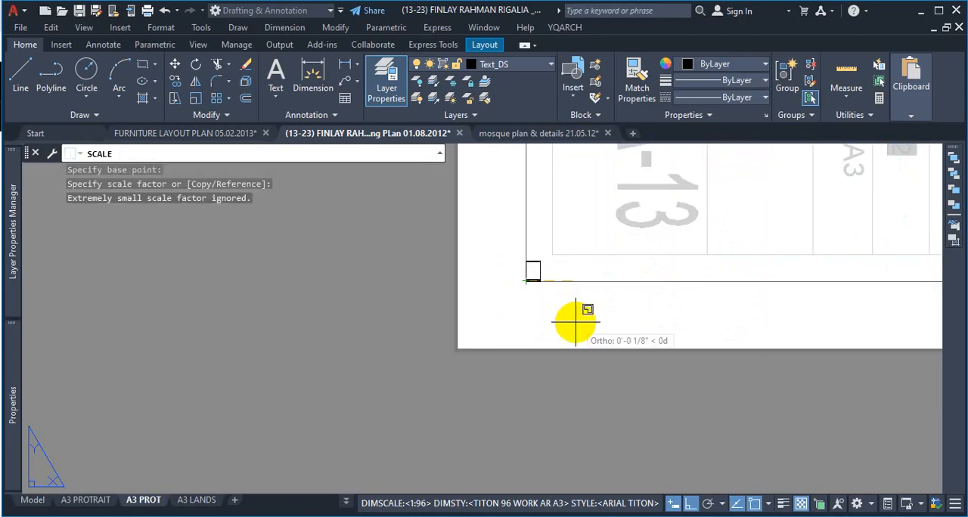
scroll(575, 323, "up", 5)
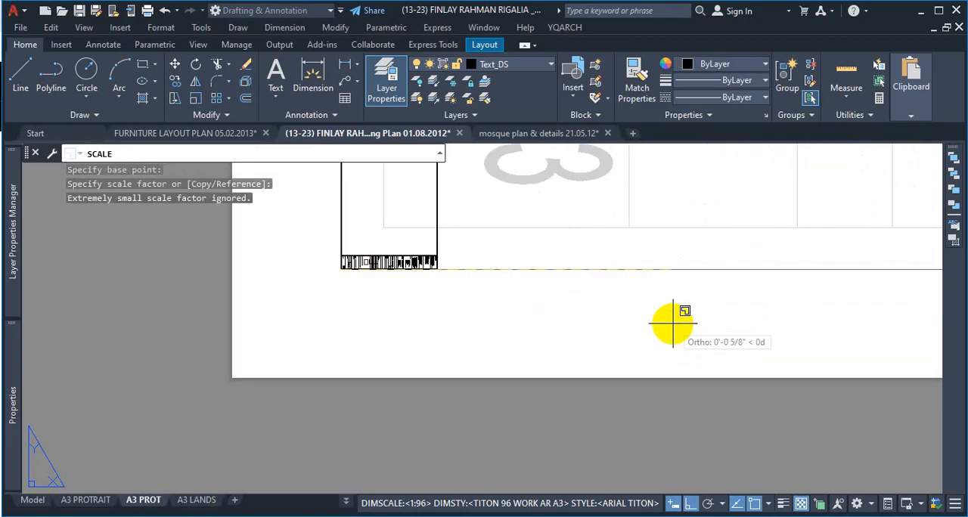
key("ctrl+1")
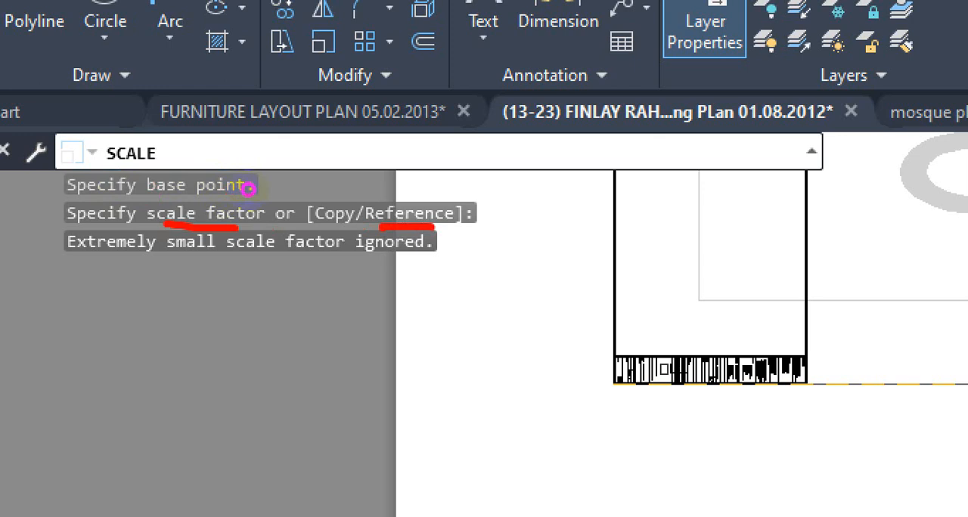
key("ctrl+1")
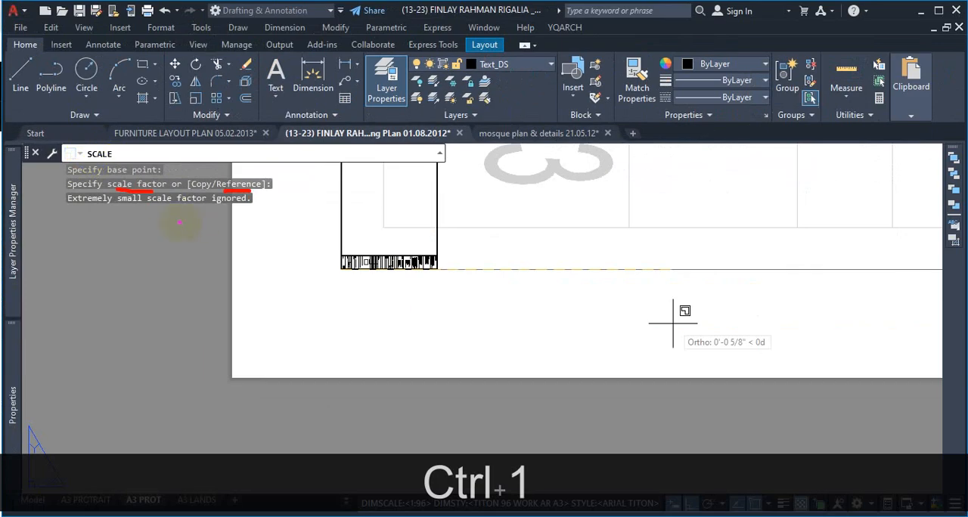
key("Escape")
scroll(181, 221, "down", 5)
scroll(378, 248, "down", 4)
scroll(509, 233, "up", 5)
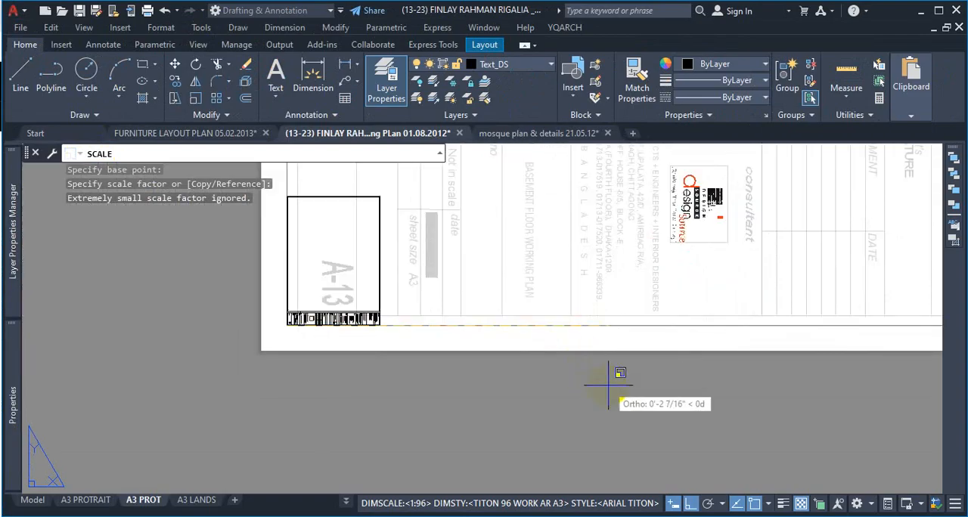
Step: Use the Reference option and define the reference length along the pasted border's bottom edge, from its outer lower-left to outer lower-right corner
type("R")
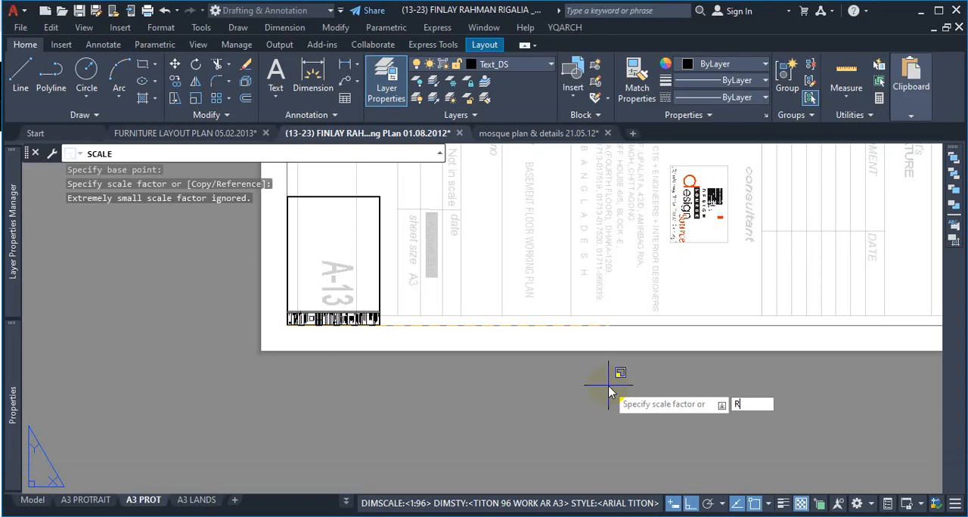
key("Return")
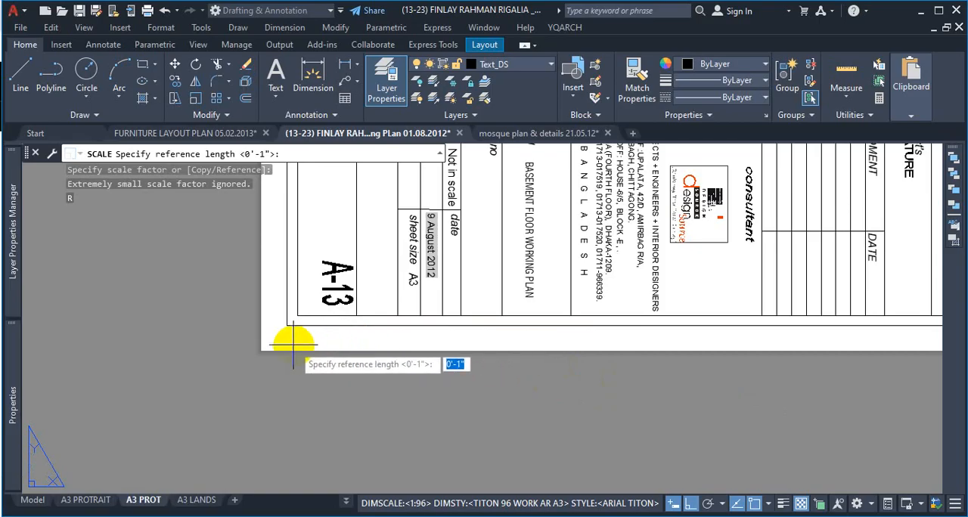
key("ctrl+1")
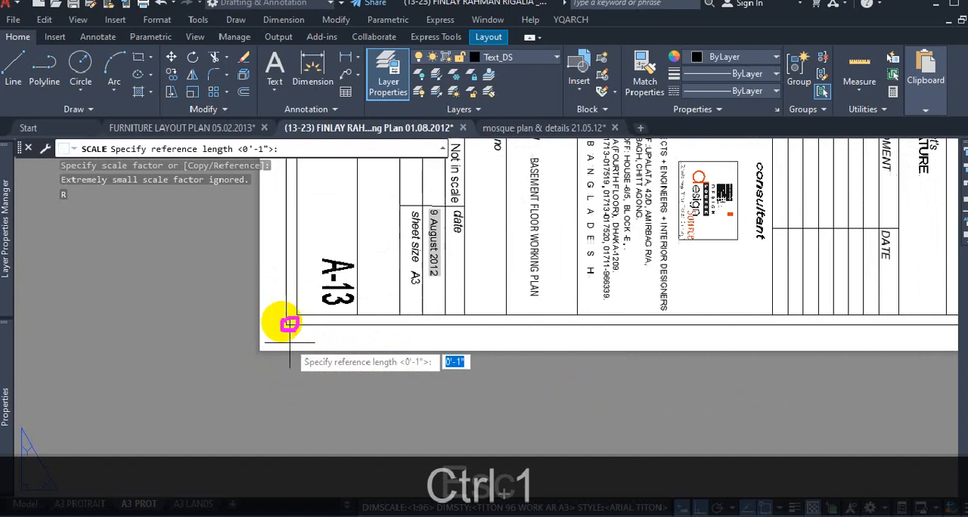
key("Escape")
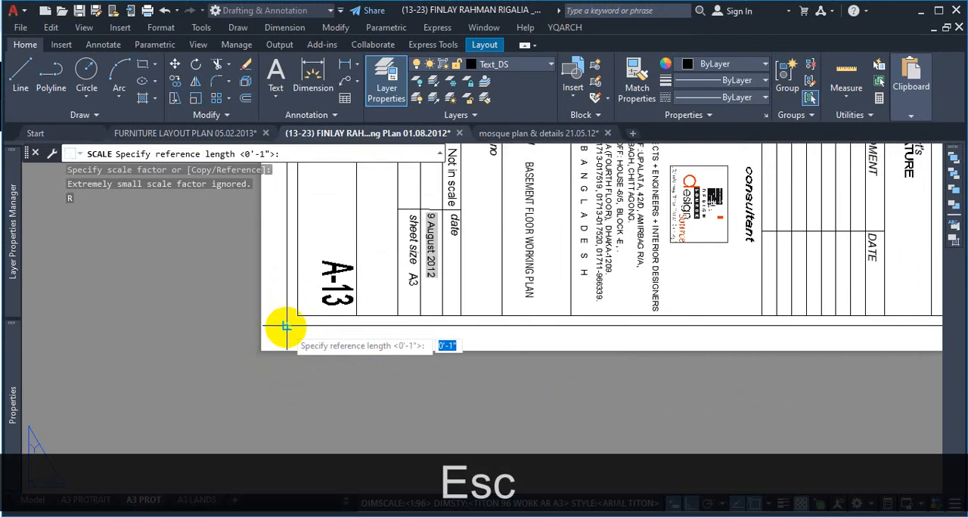
left_click(288, 326)
scroll(251, 350, "down", 8)
scroll(482, 366, "up", 6)
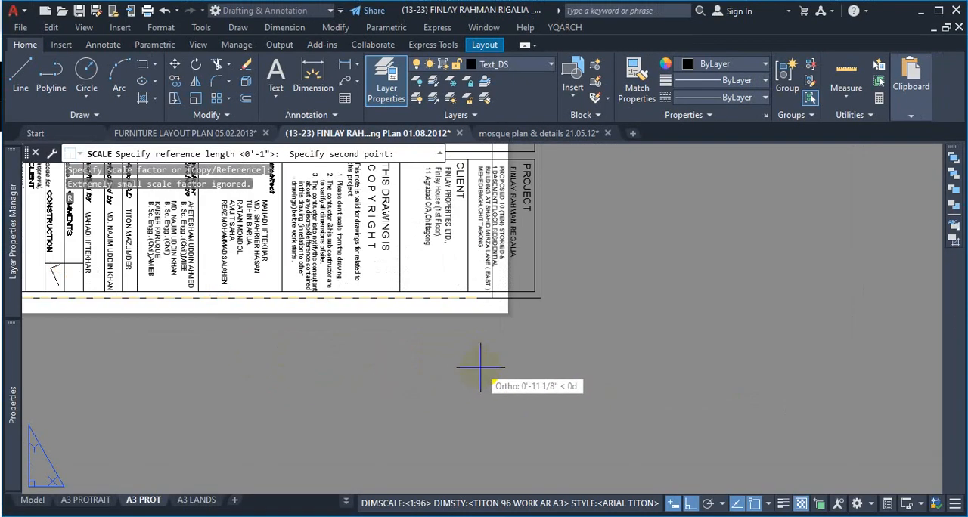
scroll(561, 307, "up", 2)
scroll(561, 307, "up", 3)
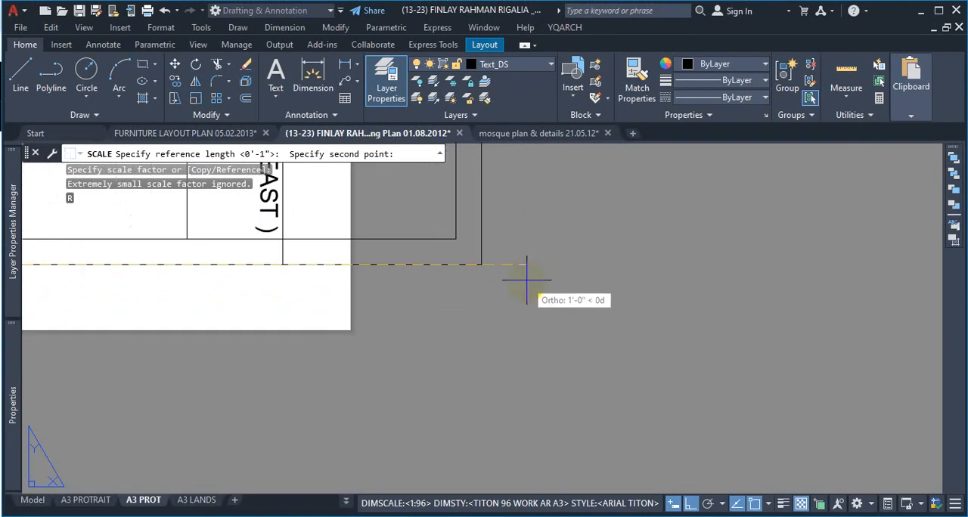
left_click(481, 263)
Step: Set the new scale length at the lower-right corner of the sheet's original frame so the border matches the frame's width
scroll(624, 261, "down", 3)
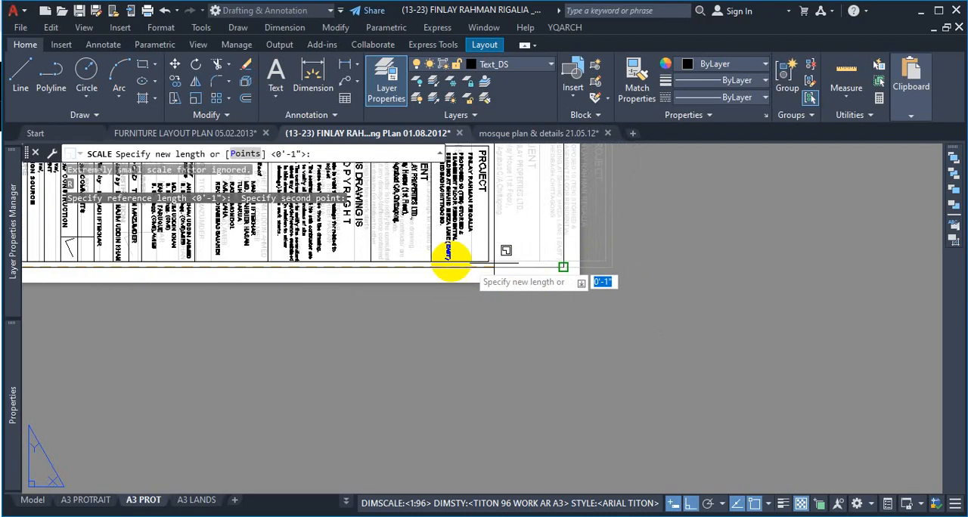
scroll(454, 257, "up", 4)
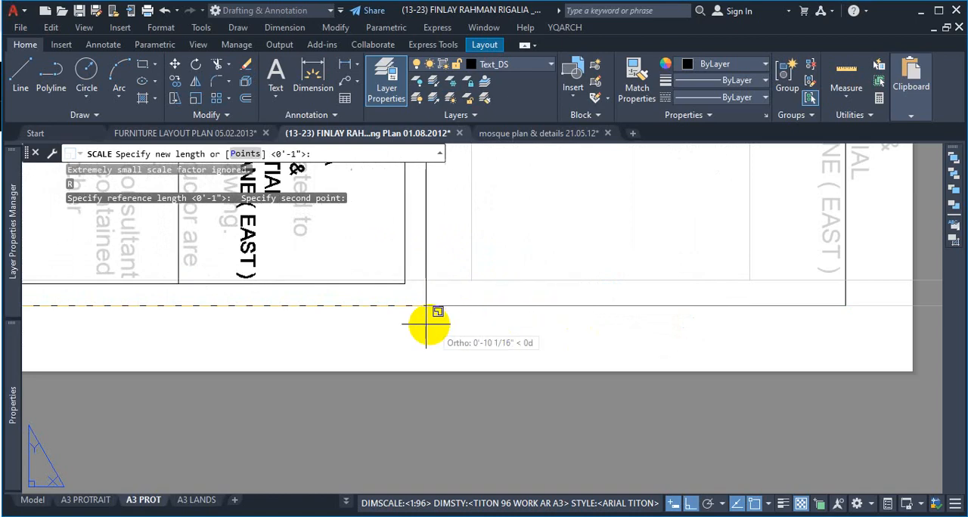
scroll(425, 325, "down", 3)
scroll(426, 333, "up", 3)
scroll(464, 326, "down", 3)
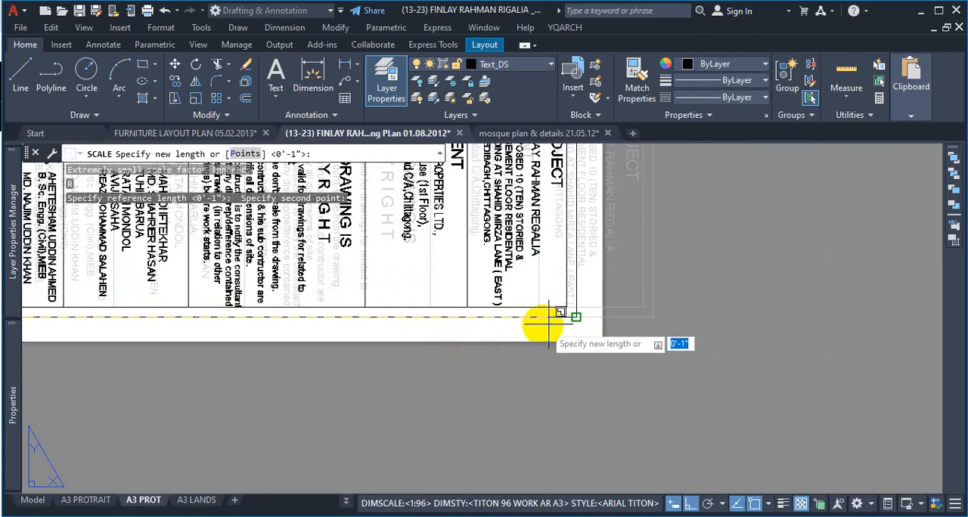
scroll(560, 320, "up", 2)
left_click(610, 311)
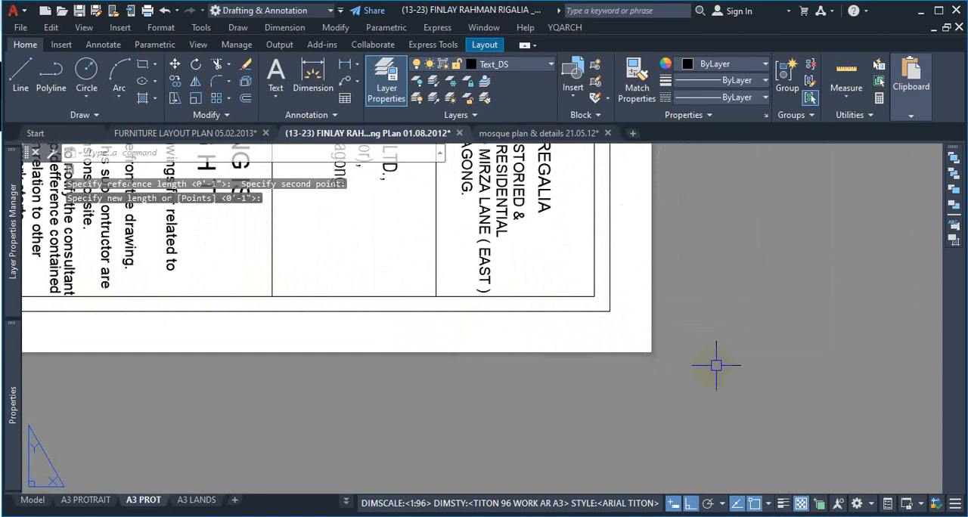
Step: Examine how the scaled border and title block fit the A3 PROT sheet, including the gap between the border's upper edge and the original frame
scroll(703, 348, "down", 3)
scroll(133, 348, "up", 2)
scroll(393, 389, "down", 3)
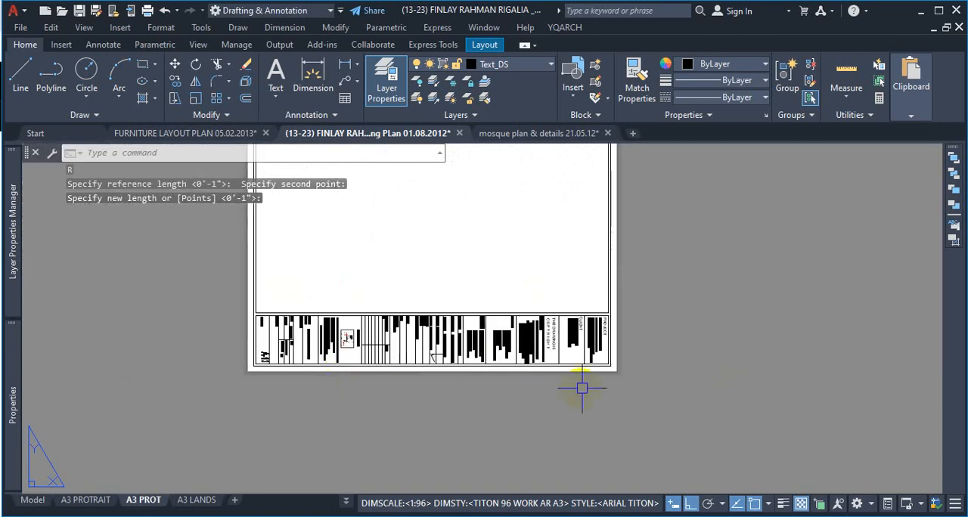
scroll(594, 374, "up", 3)
scroll(592, 369, "down", 3)
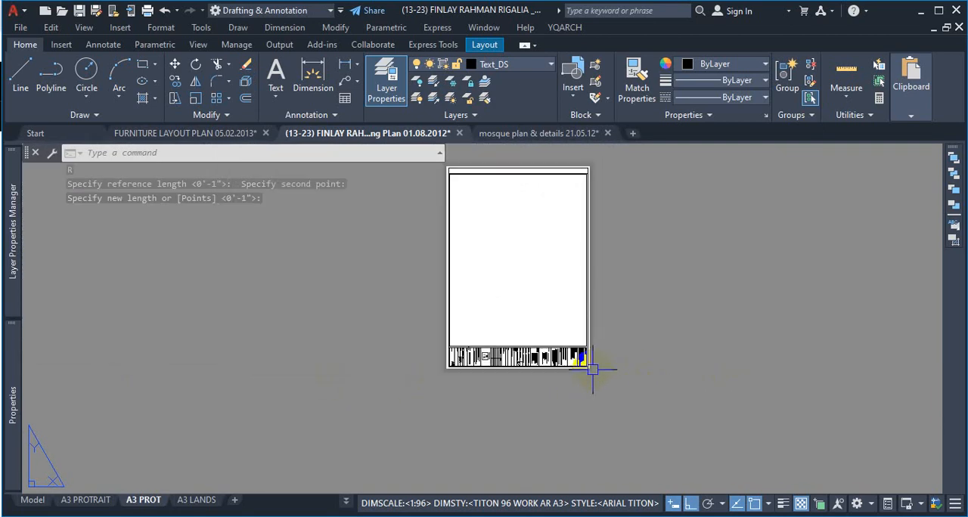
scroll(557, 169, "up", 4)
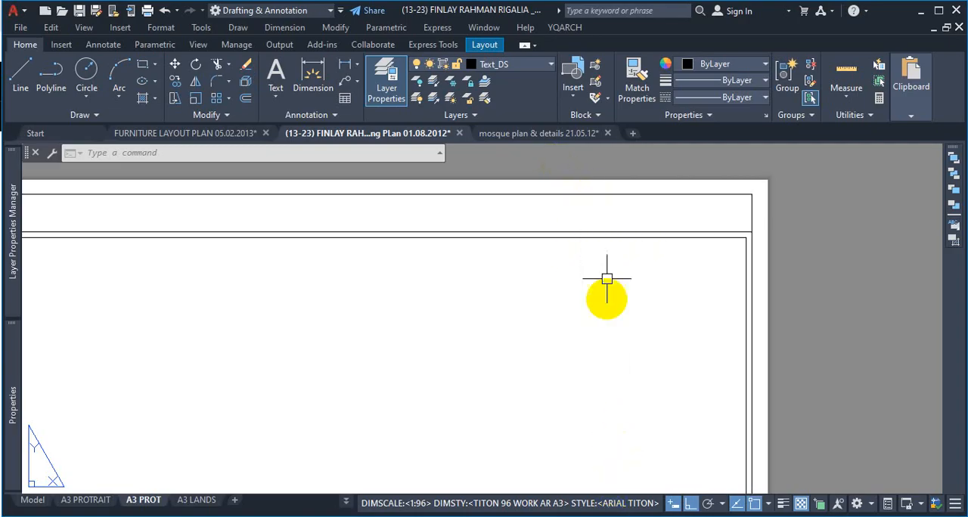
scroll(607, 279, "down", 5)
scroll(589, 265, "up", 6)
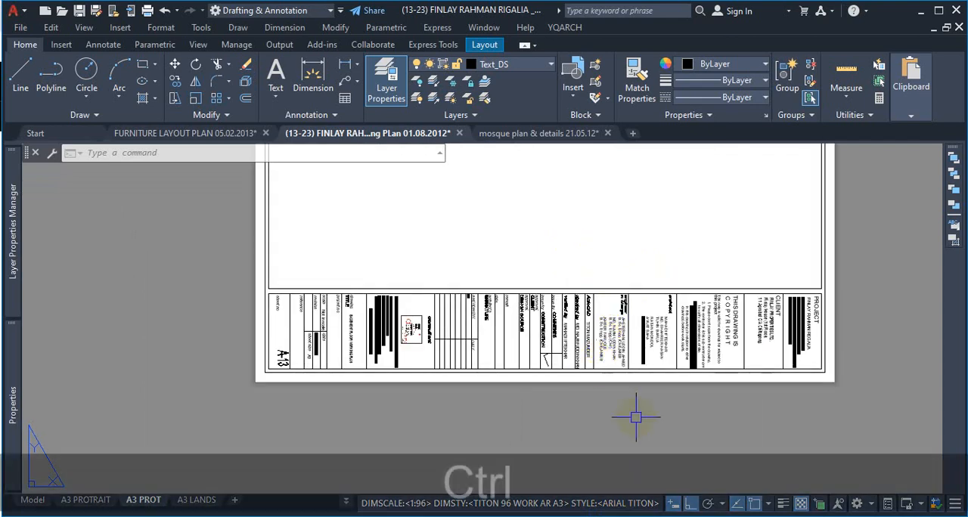
key("ctrl+1")
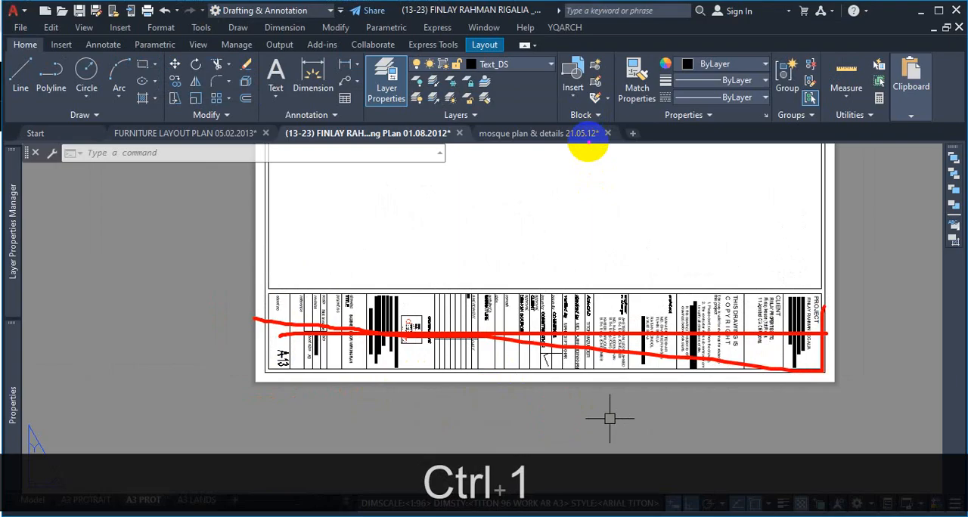
key("Escape")
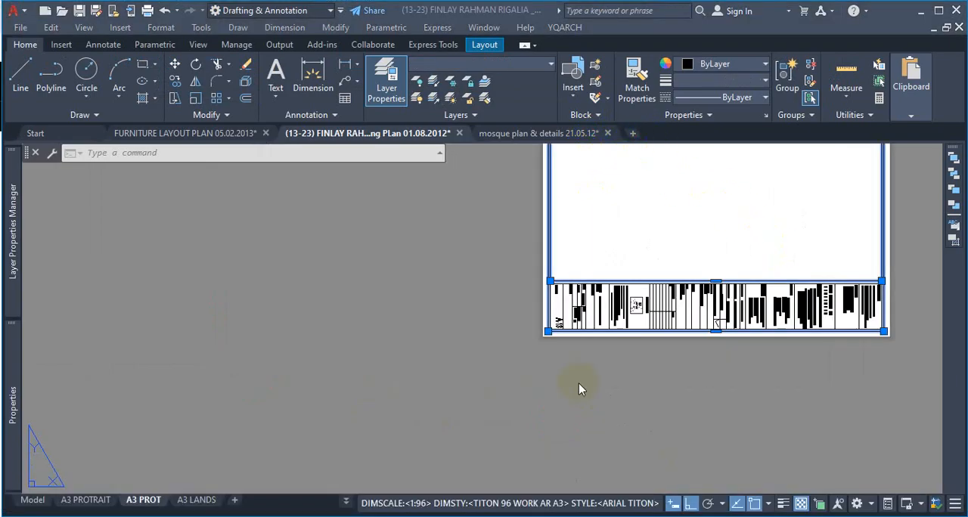
key("Escape")
key("Escape")
scroll(591, 397, "down", 5)
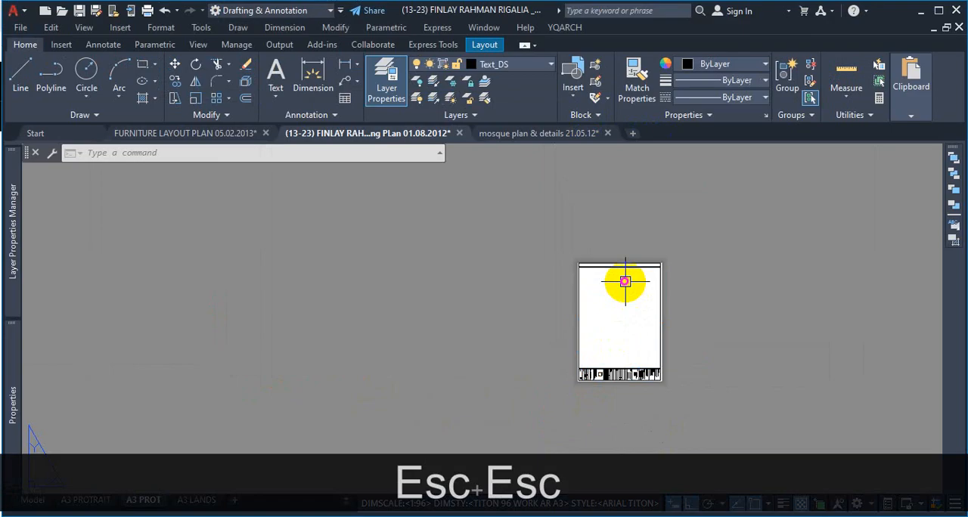
scroll(627, 286, "up", 6)
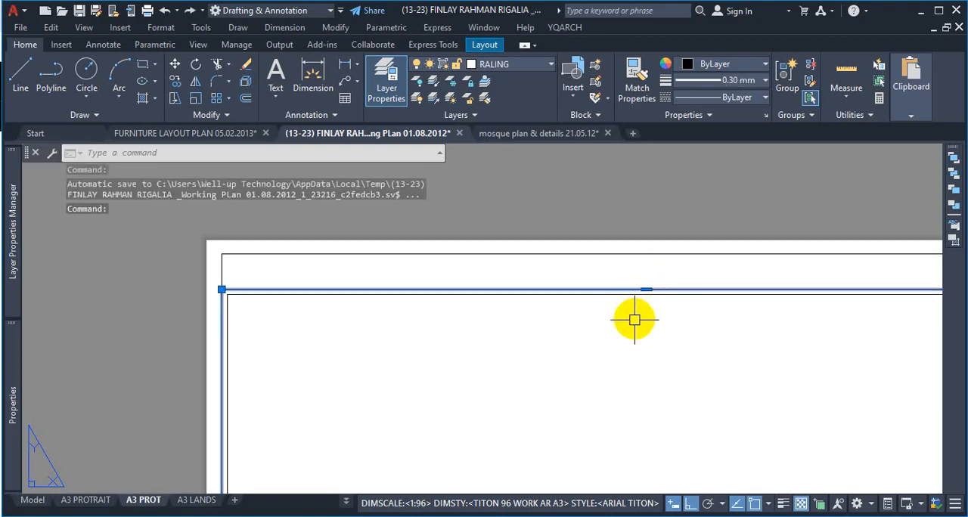
scroll(645, 307, "up", 2)
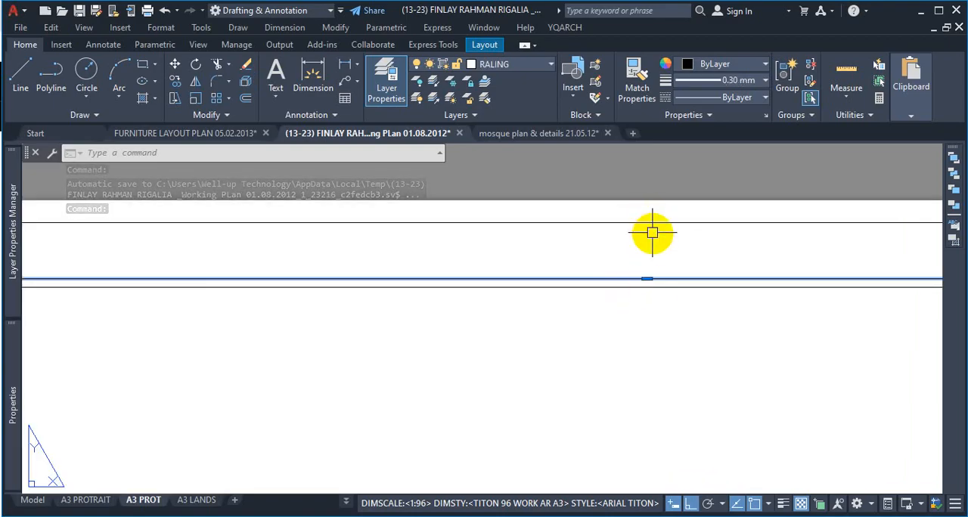
scroll(549, 277, "down", 3)
key("Escape")
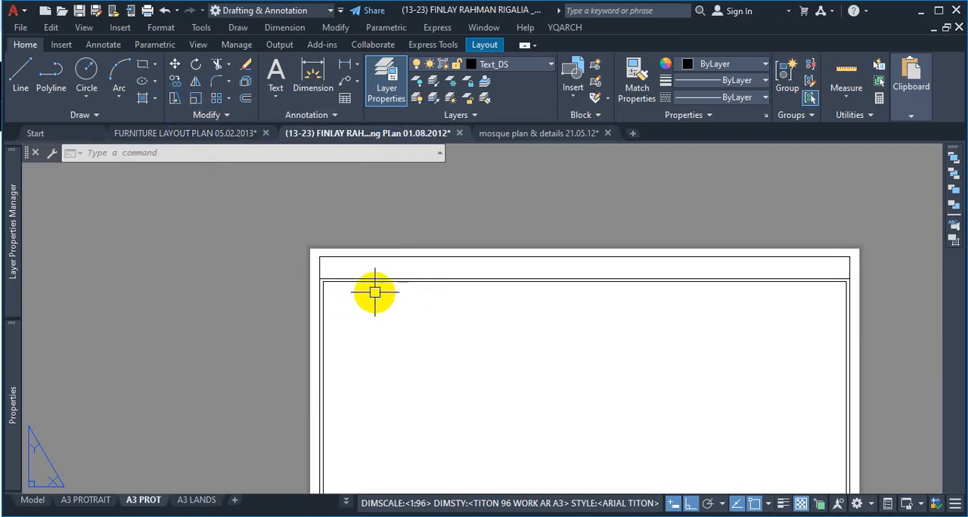
Step: Start the Stretch command and select the upper ends of the border and frame with a crossing window spanning the full sheet width
type("S")
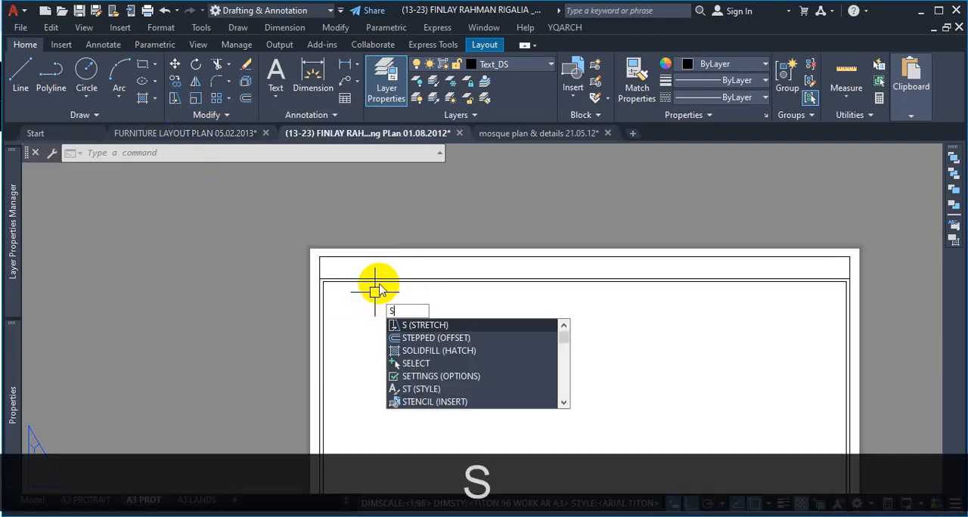
key("Return")
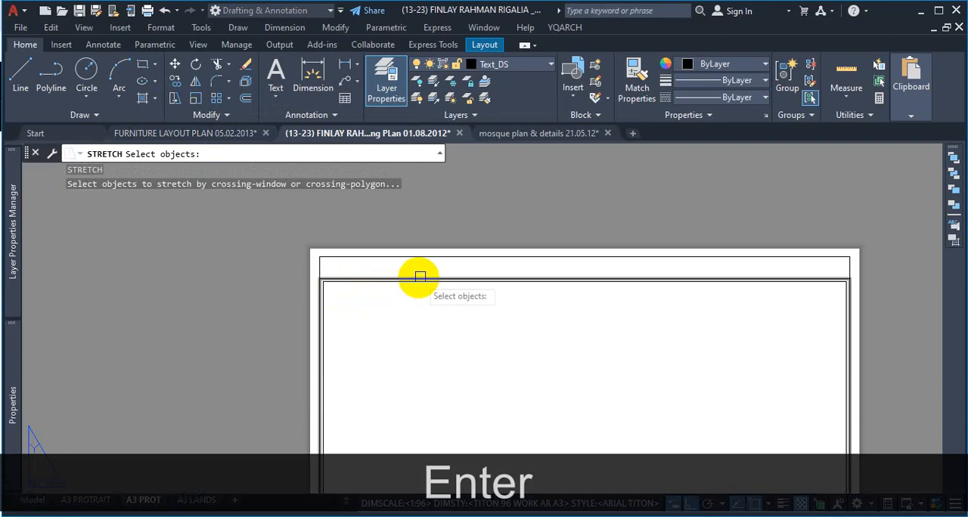
scroll(502, 228, "down", 2)
scroll(690, 266, "up", 4)
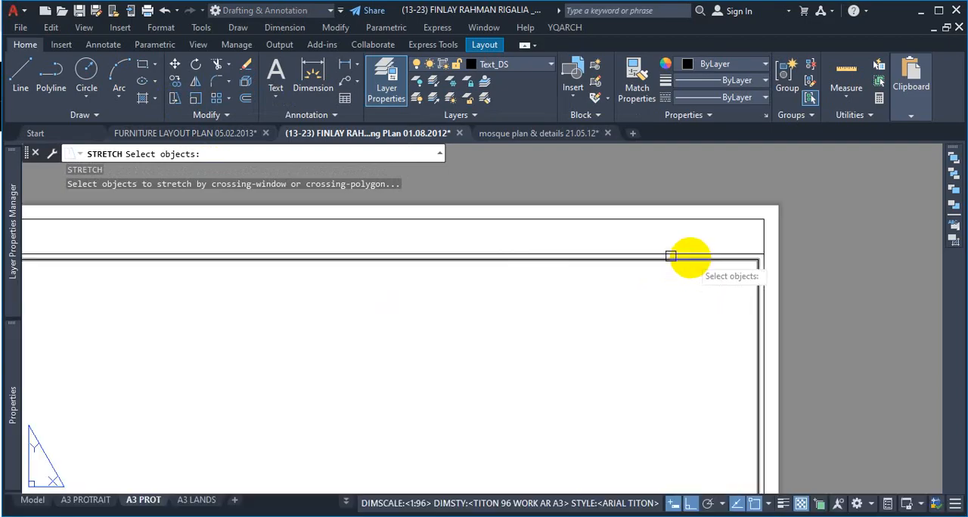
scroll(670, 255, "down", 4)
scroll(682, 253, "up", 2)
scroll(707, 258, "down", 2)
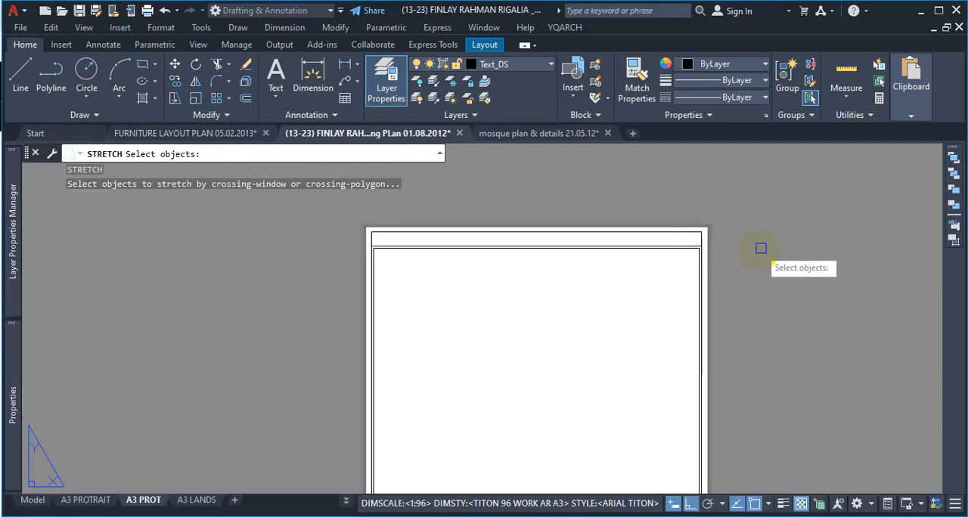
key("ctrl+1")
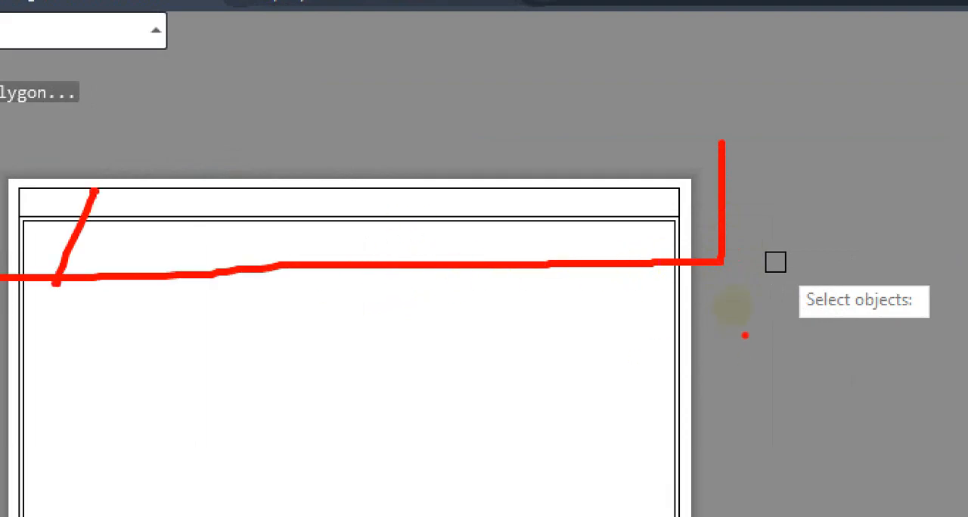
key("Escape")
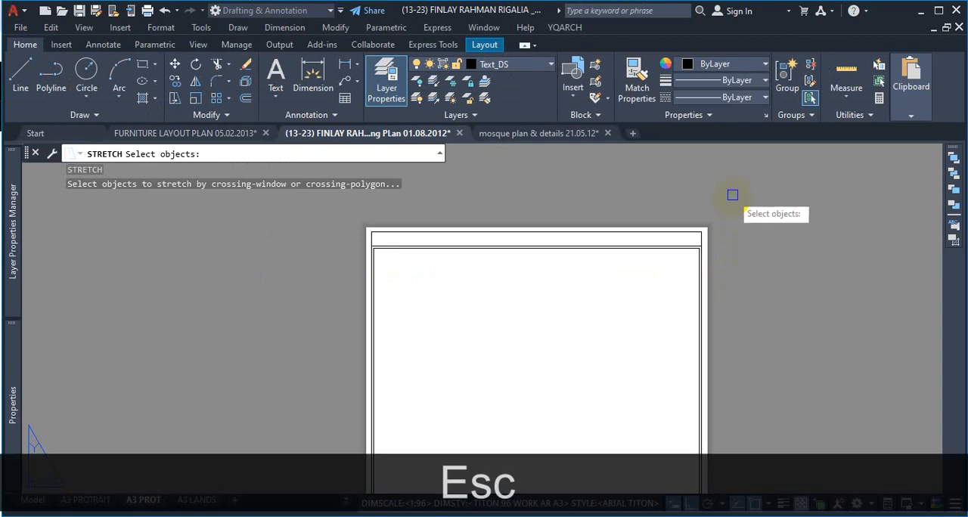
left_click(732, 195)
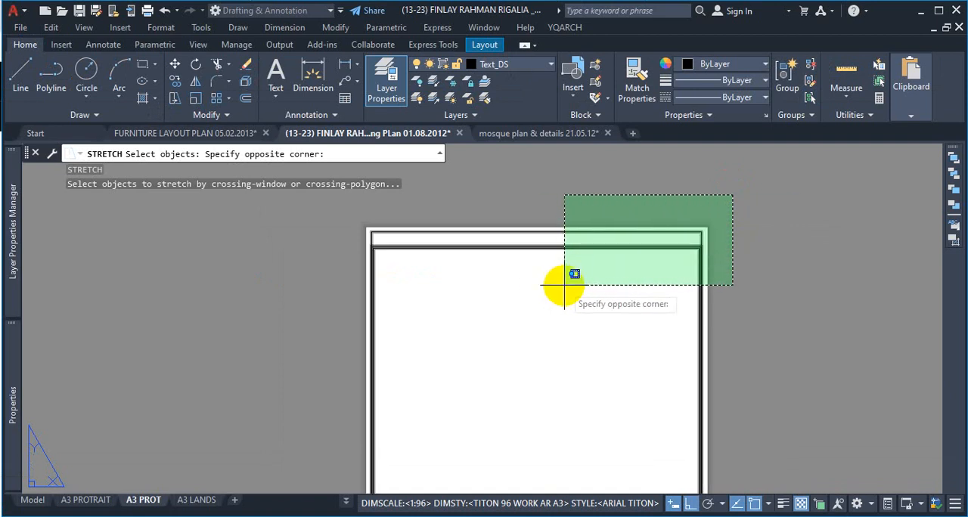
scroll(753, 265, "down", 2)
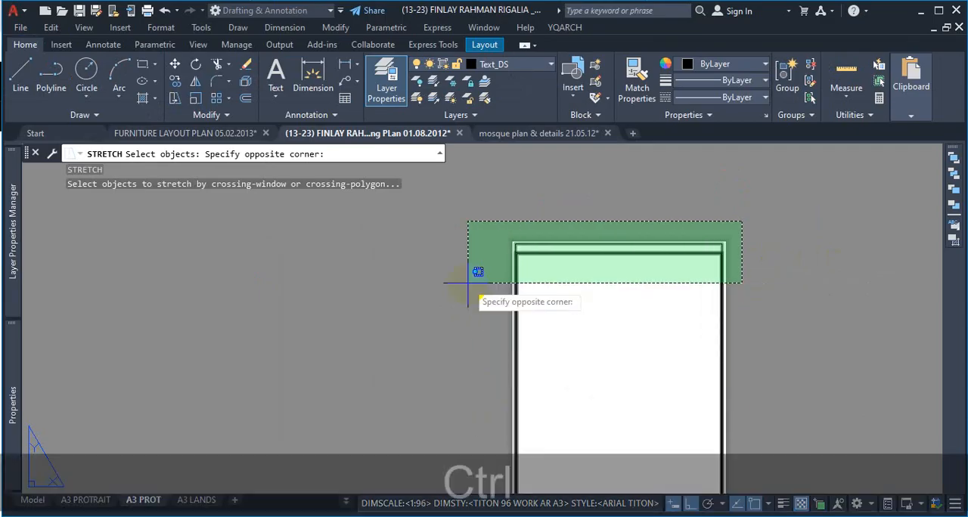
key("ctrl+1")
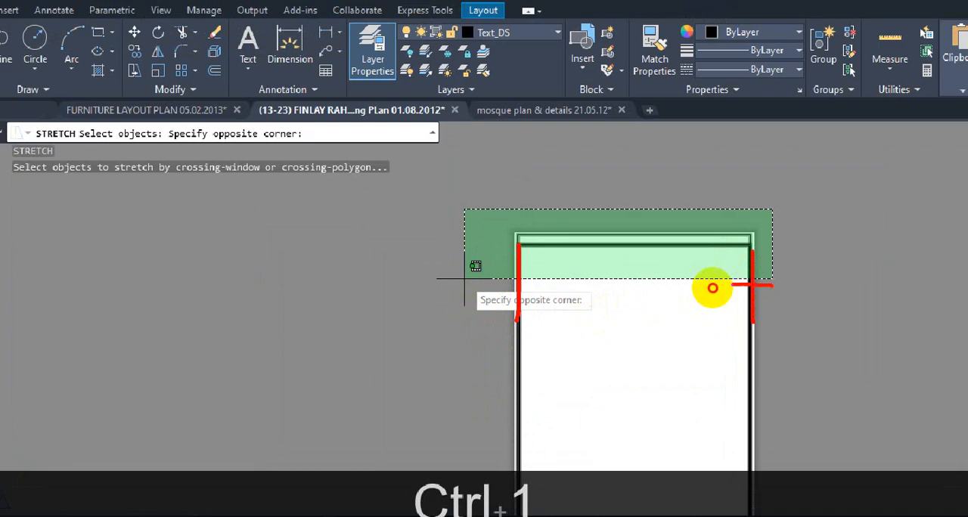
left_click_drag(712, 288, 496, 293)
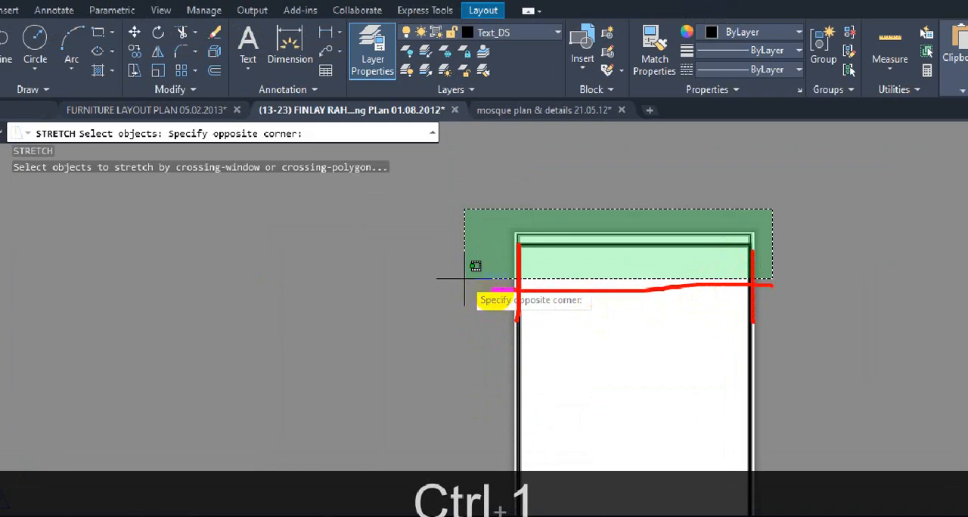
key("Escape")
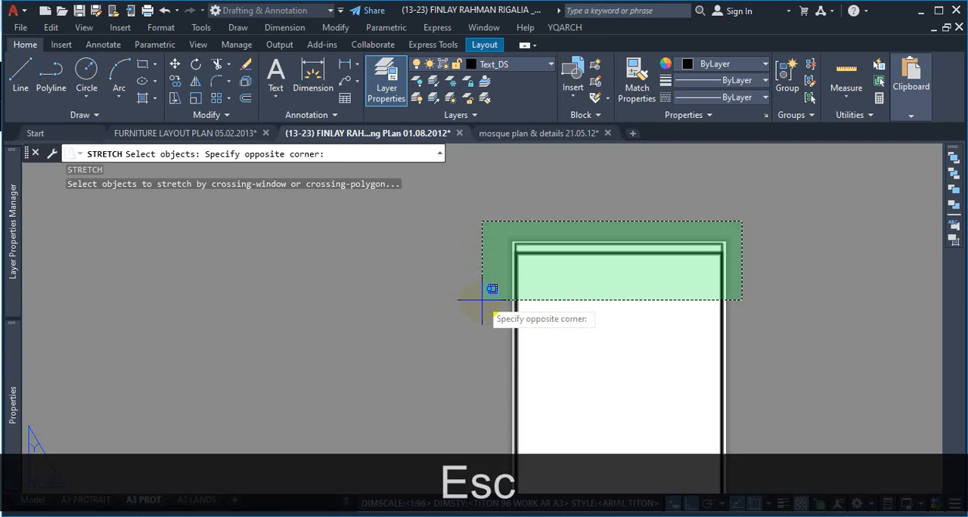
left_click(482, 301)
Step: Remove the sheet's original frame from the stretch selection and accept the two pasted border rectangles
scroll(710, 253, "up", 5)
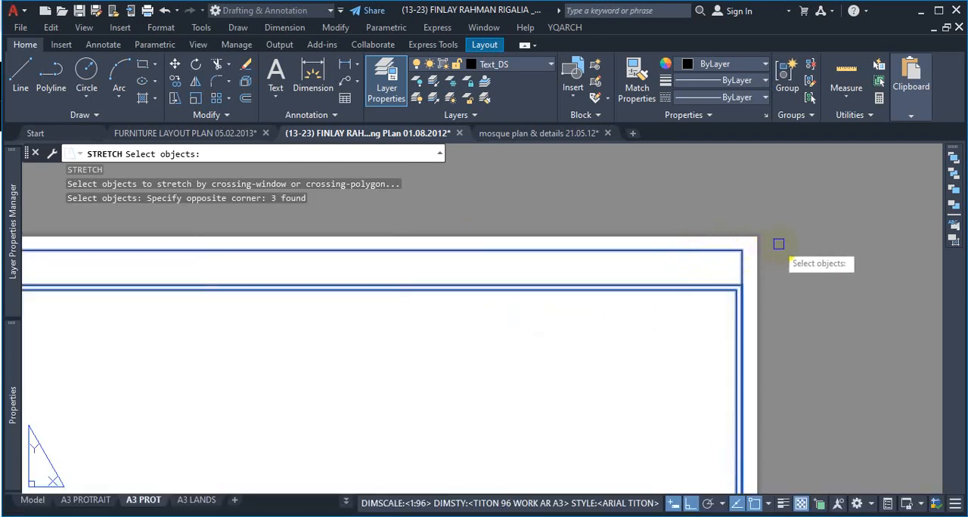
scroll(794, 215, "down", 3)
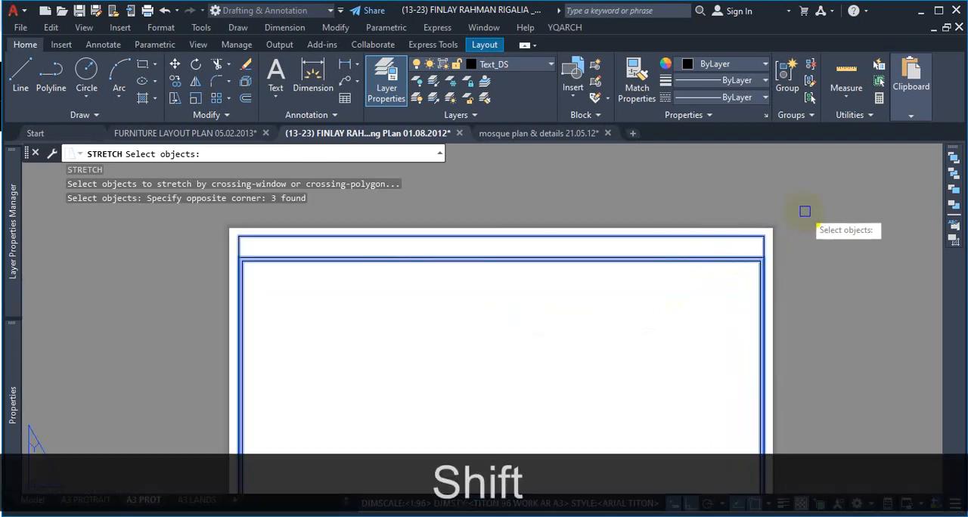
left_click(796, 203, "shift")
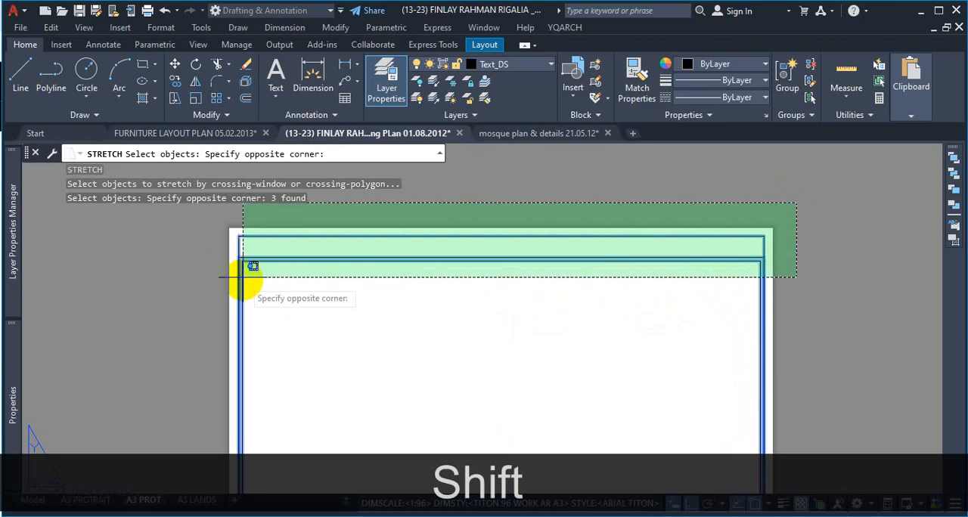
left_click(207, 238, "shift")
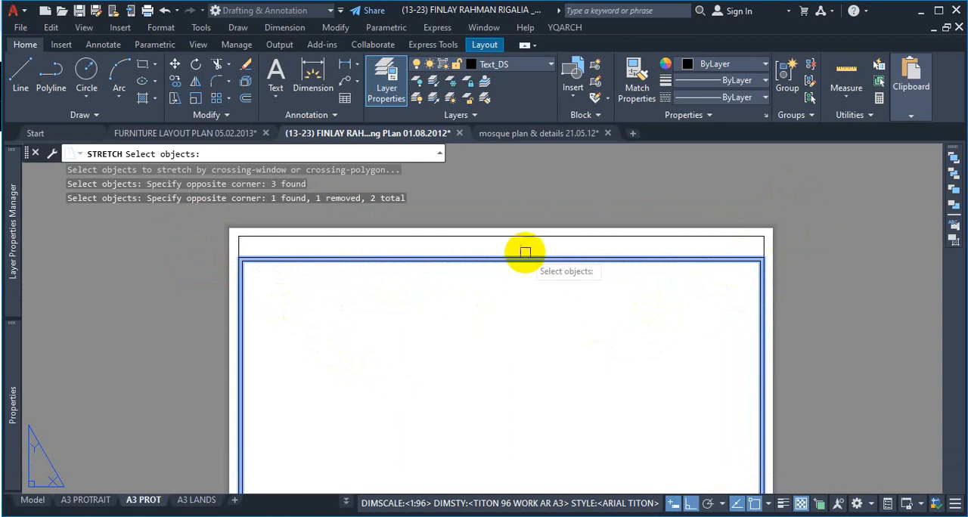
key("Return")
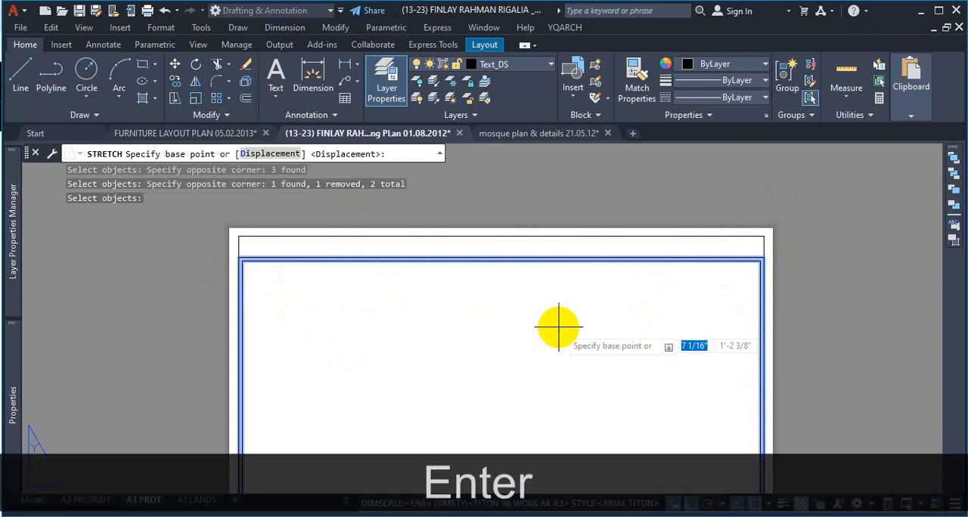
Step: Stretch the two border rectangles upward from the outer edge's midpoint to the upper edge of the sheet's original frame
scroll(514, 250, "up", 6)
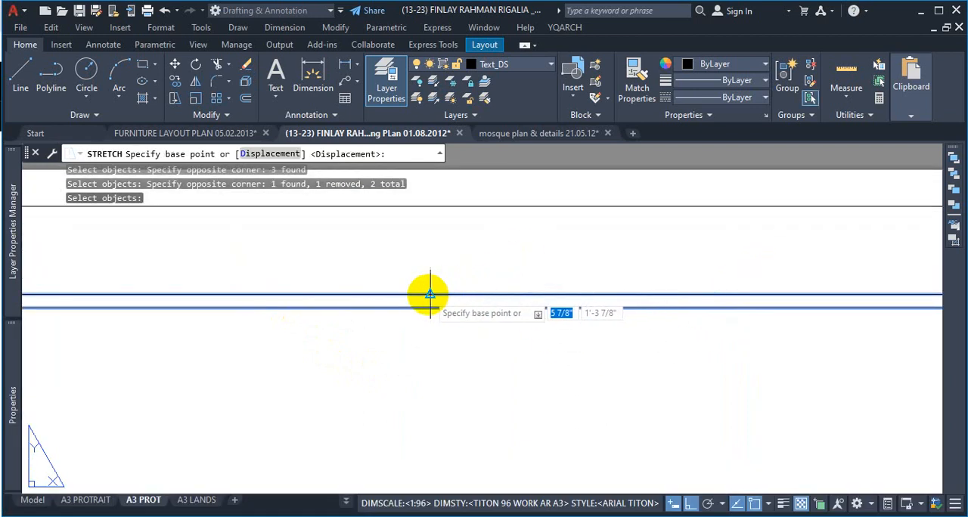
left_click(432, 290)
scroll(432, 291, "down", 3)
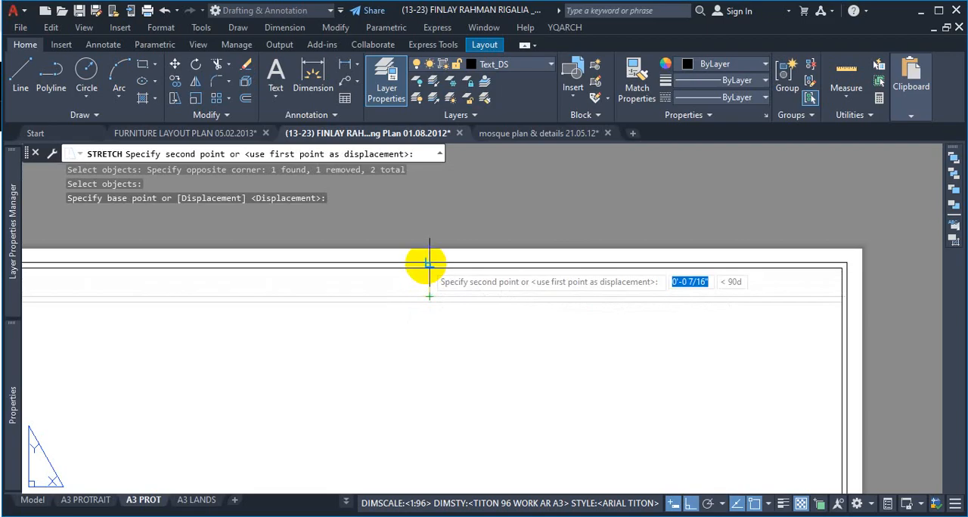
left_click(428, 263)
scroll(661, 303, "down", 4)
scroll(615, 280, "up", 5)
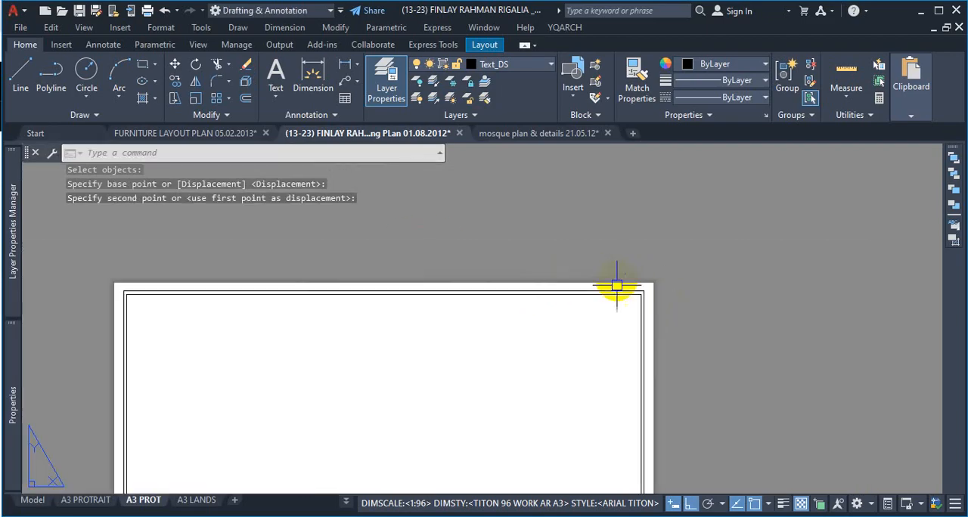
scroll(642, 295, "down", 6)
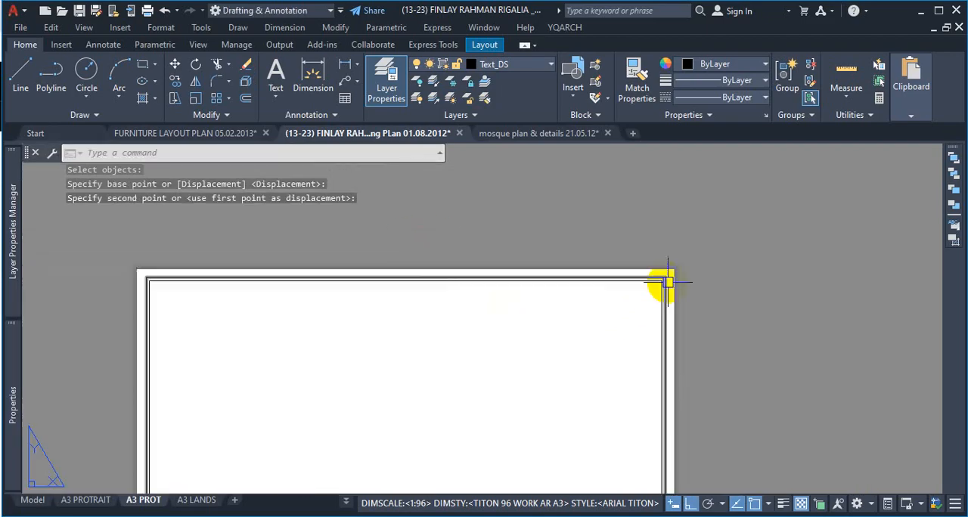
scroll(661, 333, "up", 2)
scroll(577, 275, "down", 1)
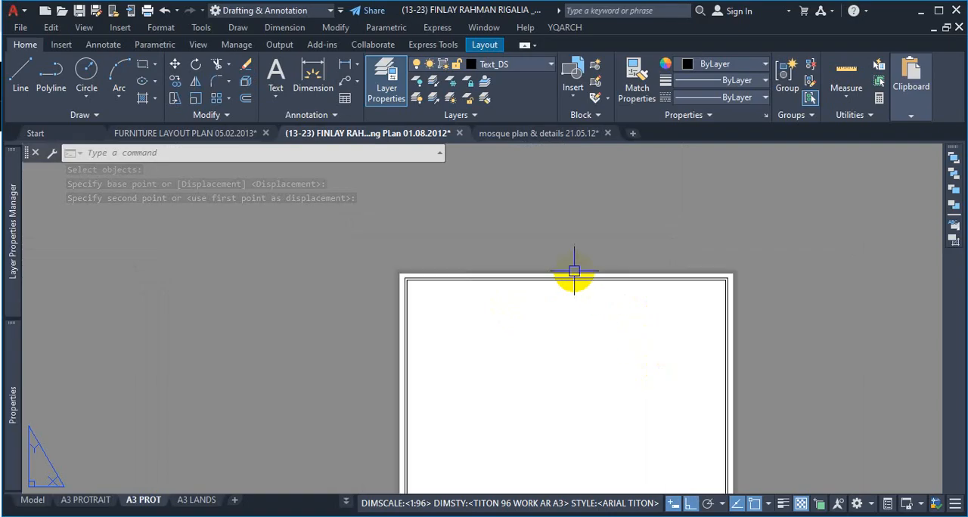
scroll(525, 283, "up", 6)
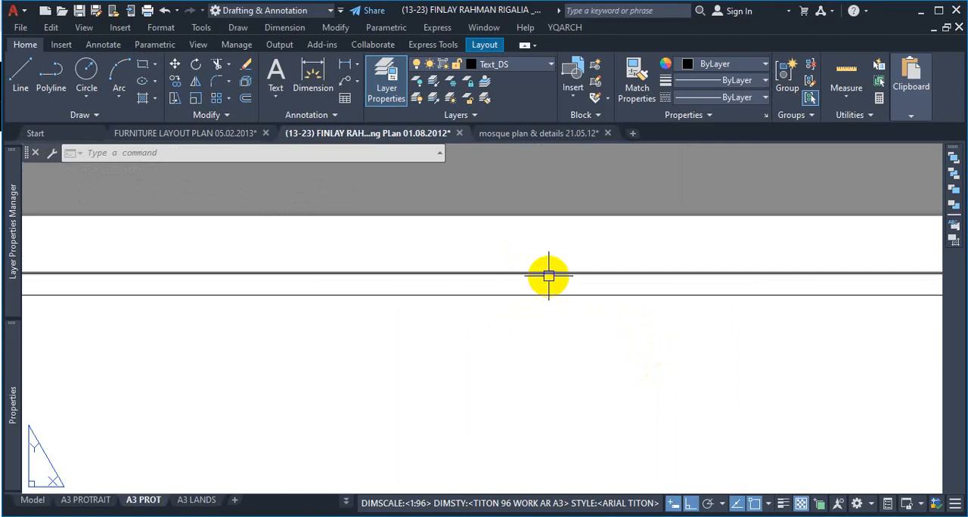
Step: Undo the last stretch of the border on the A3 PROT sheet
key("ctrl+z")
key("ctrl+z")
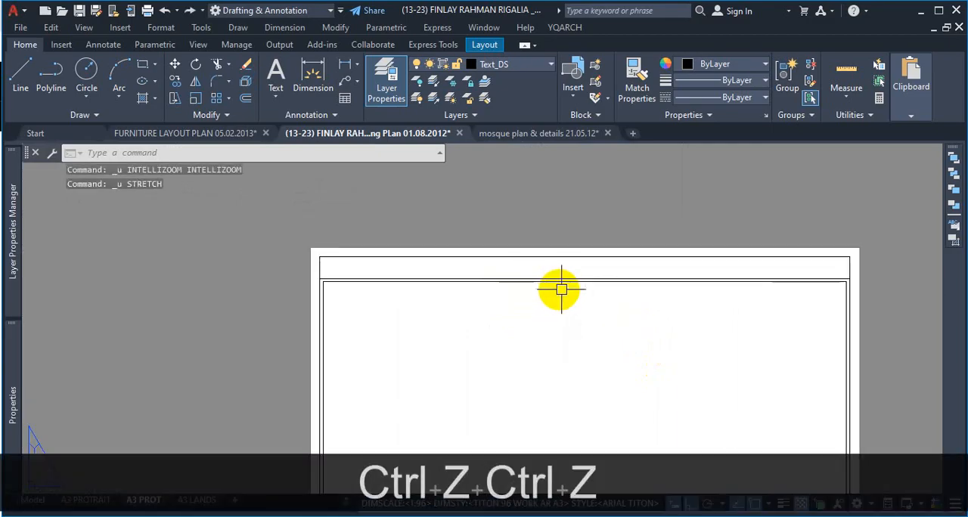
scroll(587, 261, "down", 4)
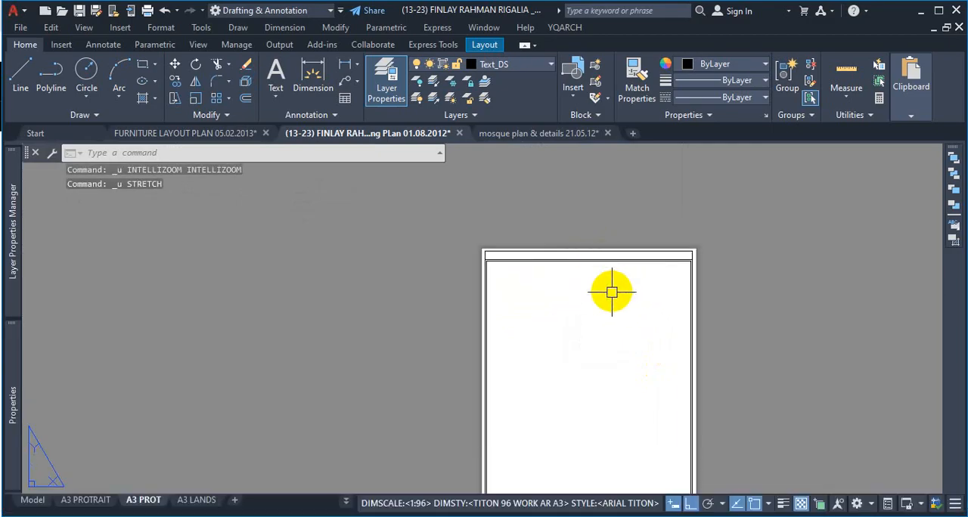
scroll(516, 257, "up", 4)
scroll(559, 257, "down", 6)
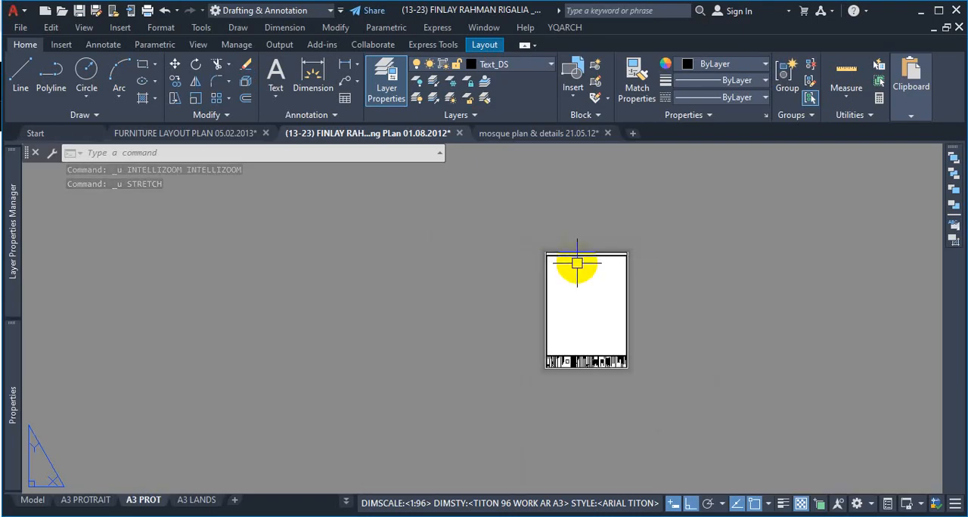
scroll(568, 261, "up", 6)
scroll(607, 253, "up", 4)
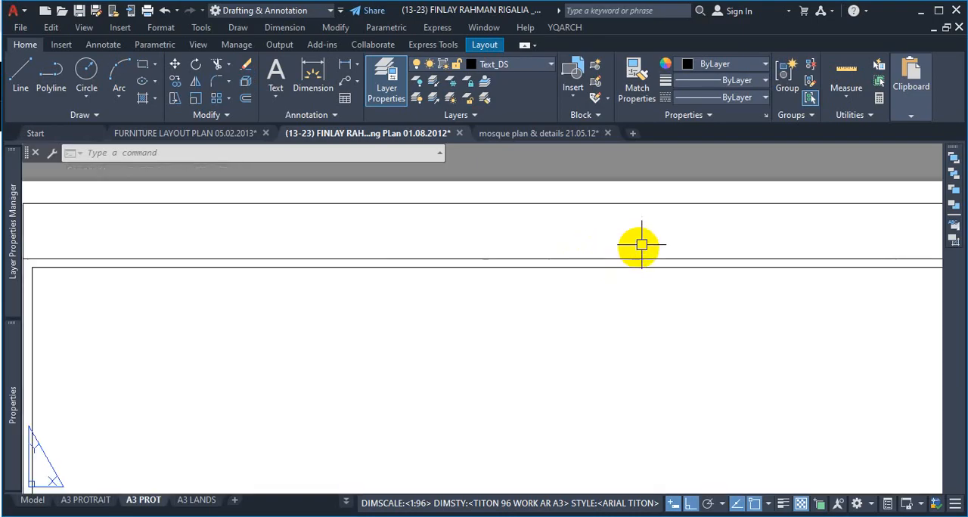
left_click(642, 245)
left_click(580, 329)
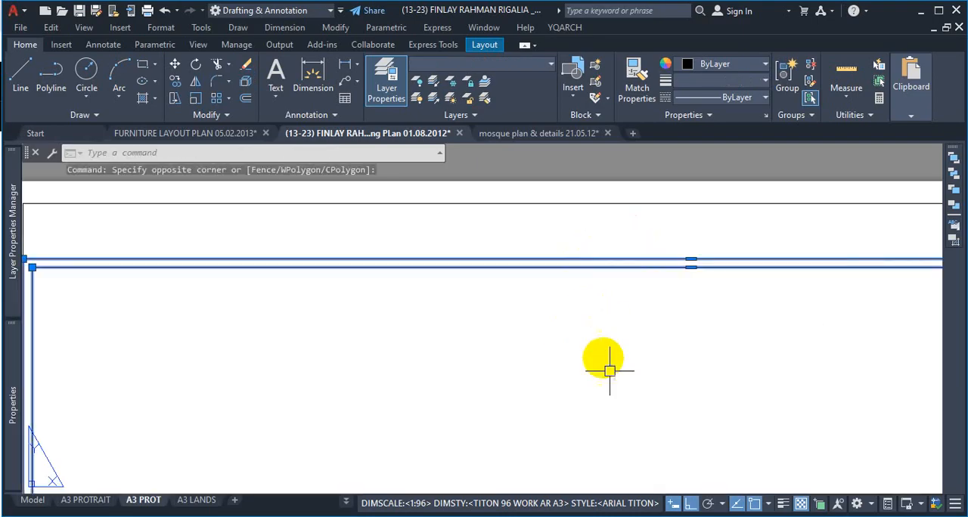
key("Escape")
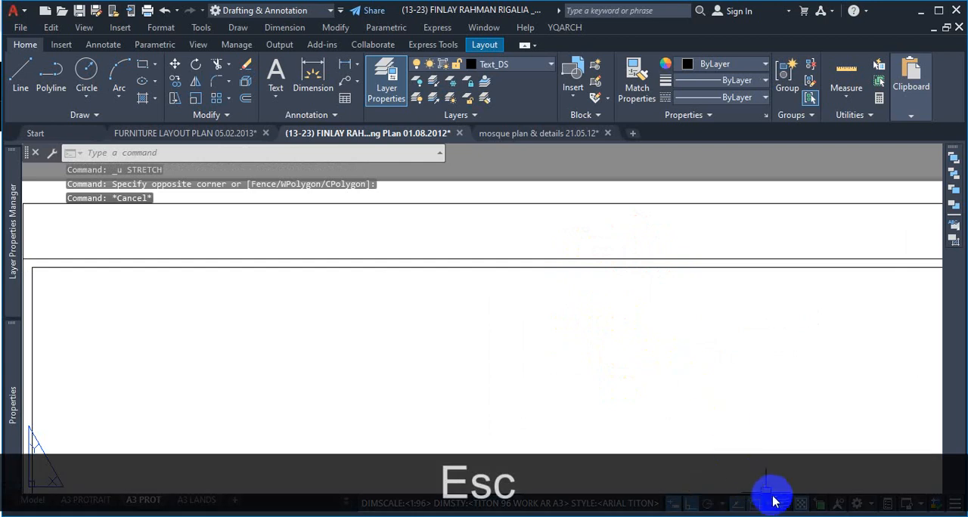
Step: Turn on lineweight display and check the line thickness of the border and frame at the sheet's upper edge
left_click(774, 502)
scroll(683, 277, "down", 5)
scroll(779, 270, "up", 3)
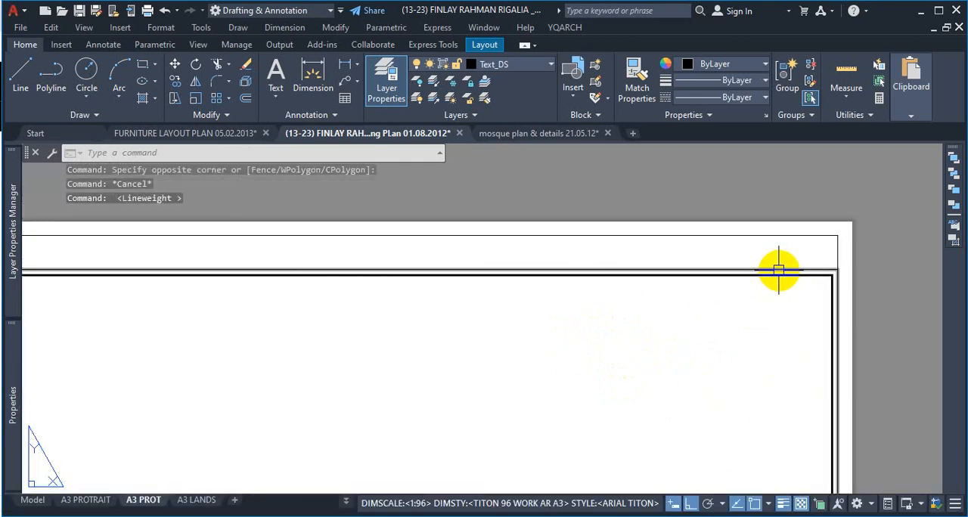
scroll(821, 234, "up", 3)
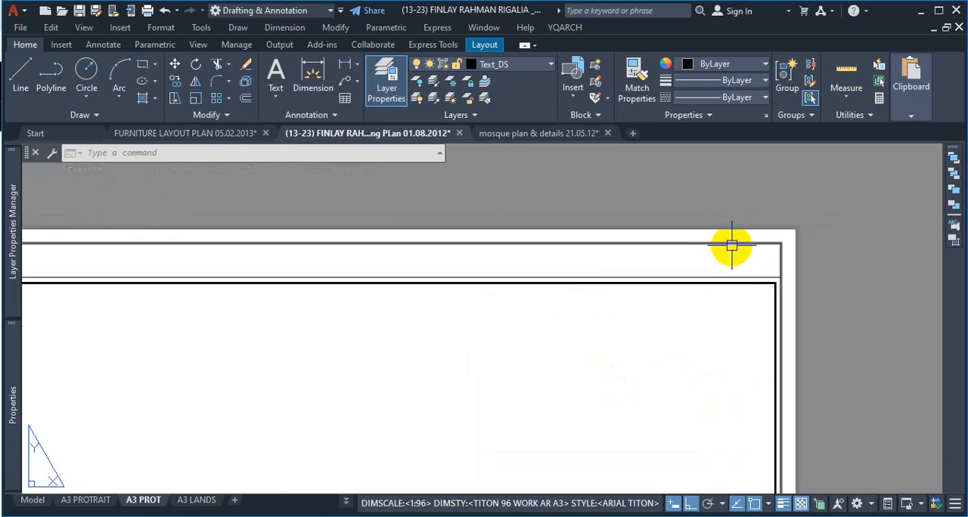
scroll(602, 248, "down", 2)
scroll(602, 248, "down", 1)
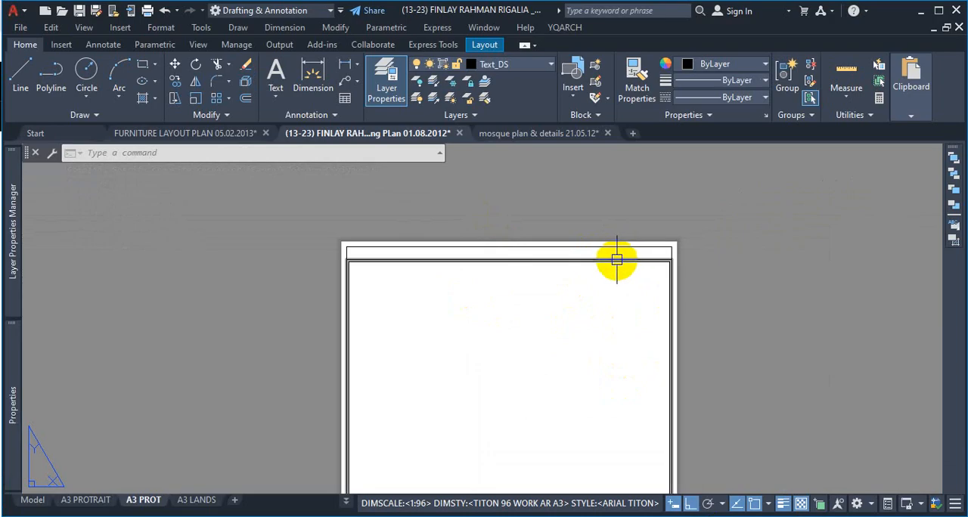
Step: Start the Stretch command and select the upper ends of the border rectangles and original frame with a full-width crossing window
scroll(618, 311, "up", 1)
type("s")
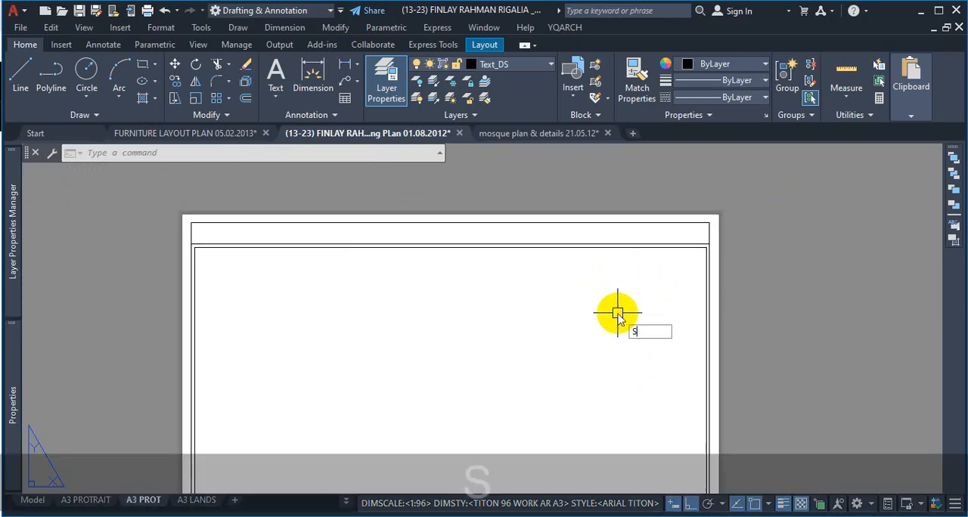
key("space")
left_click(733, 205)
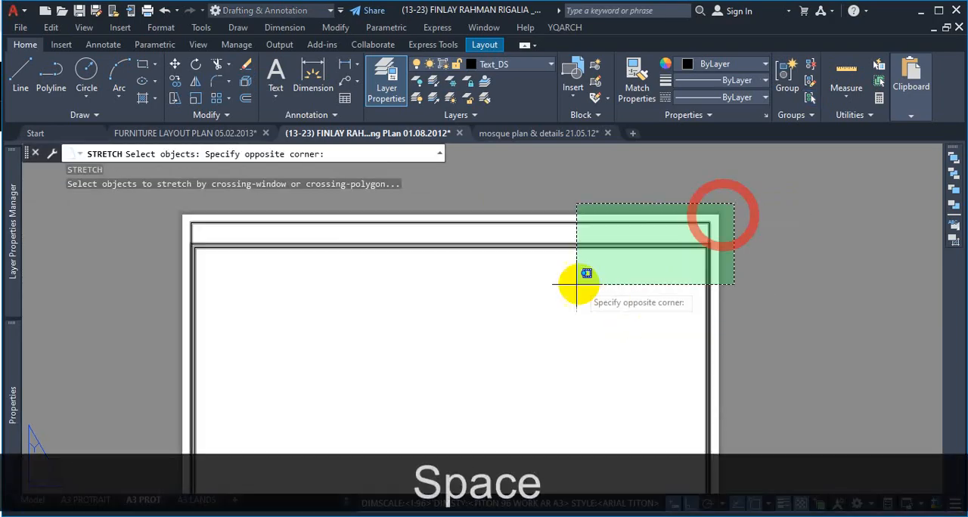
left_click(134, 286)
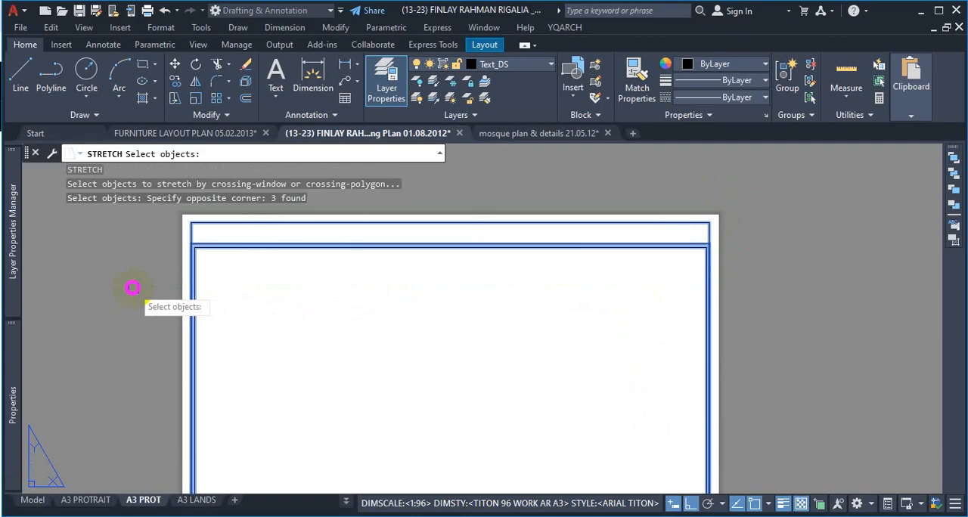
scroll(583, 252, "down", 1)
scroll(605, 243, "up", 1)
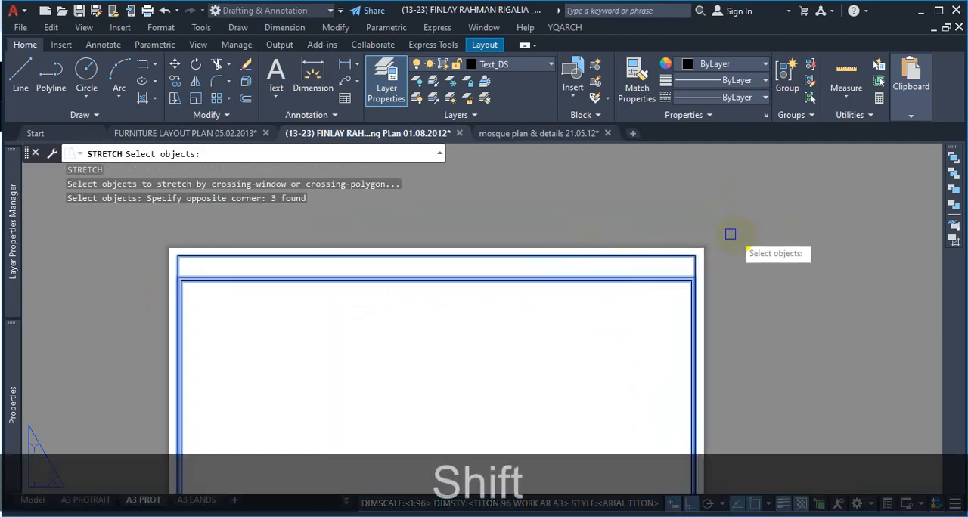
Step: Remove the sheet's original frame from the stretch selection, keeping only the two border rectangles, and accept the selection
scroll(696, 259, "up", 1)
left_click(723, 232, "shift")
scroll(711, 232, "down", 3)
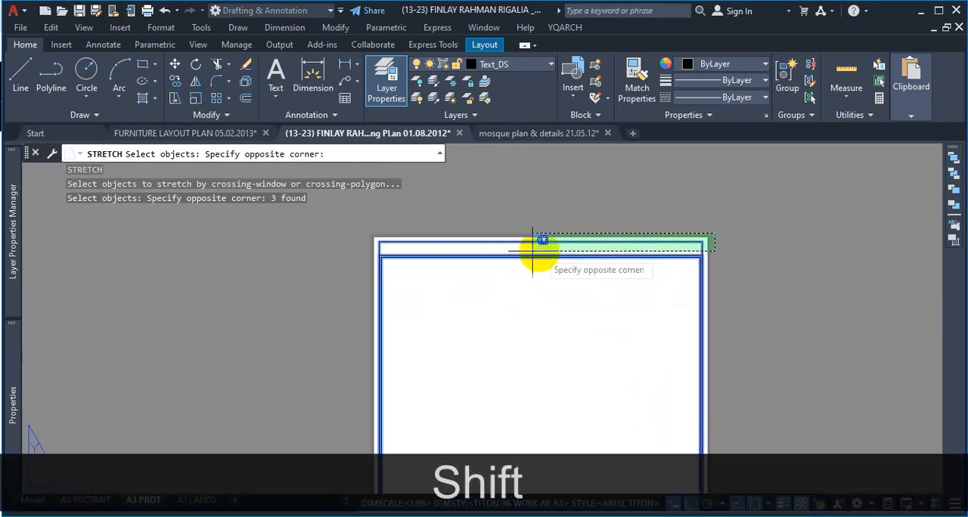
scroll(380, 241, "up", 1)
left_click(356, 249, "shift")
scroll(395, 220, "down", 3)
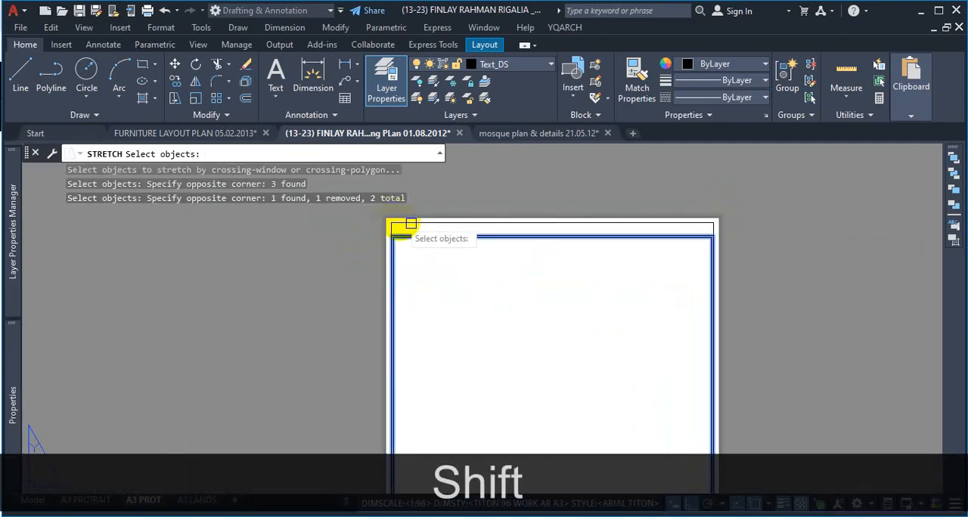
scroll(766, 209, "up", 2)
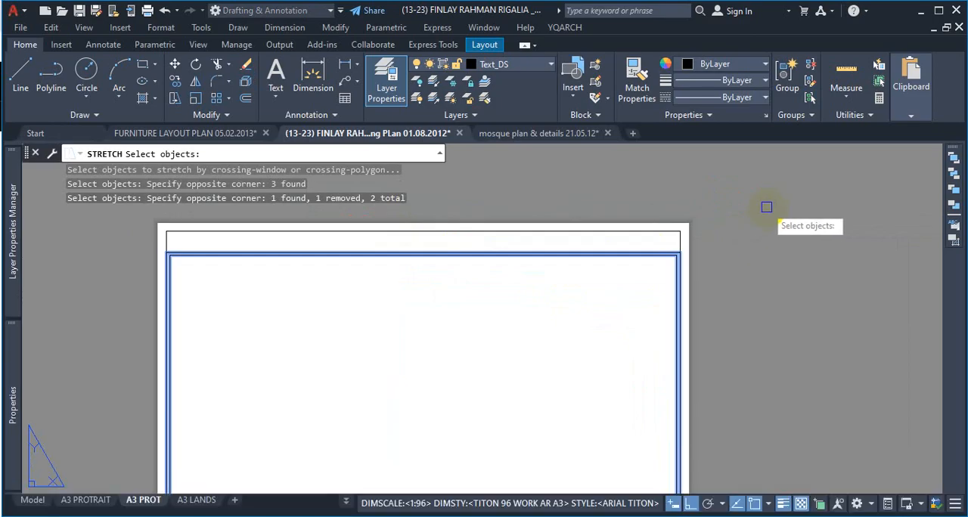
key("Return")
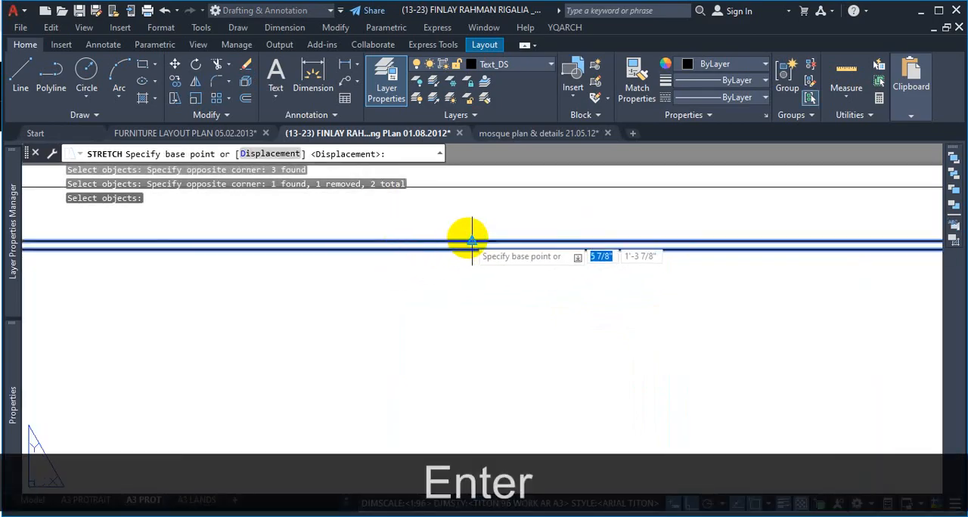
Step: Stretch the selected border rectangles from the midpoint of their outer upper edge up to the original frame's upper edge
left_click(471, 240)
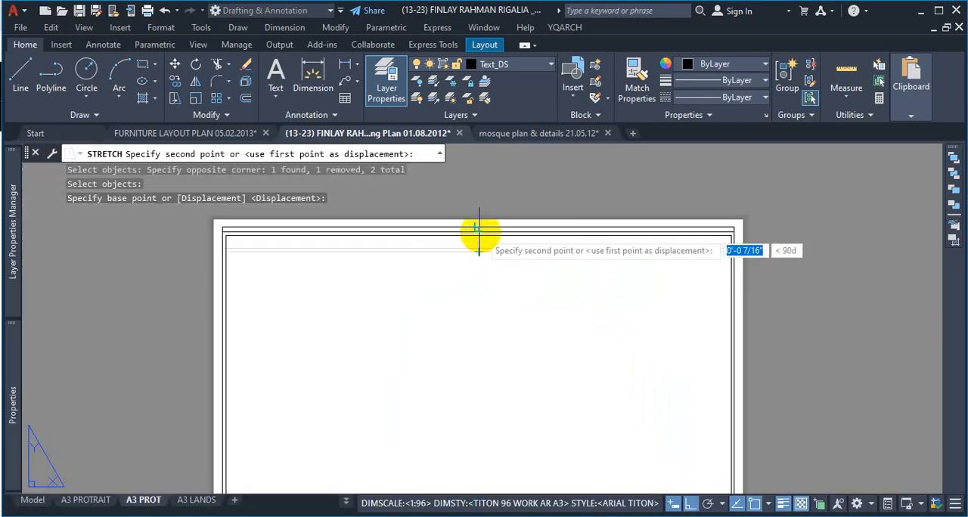
left_click(477, 221)
scroll(497, 303, "down", 4)
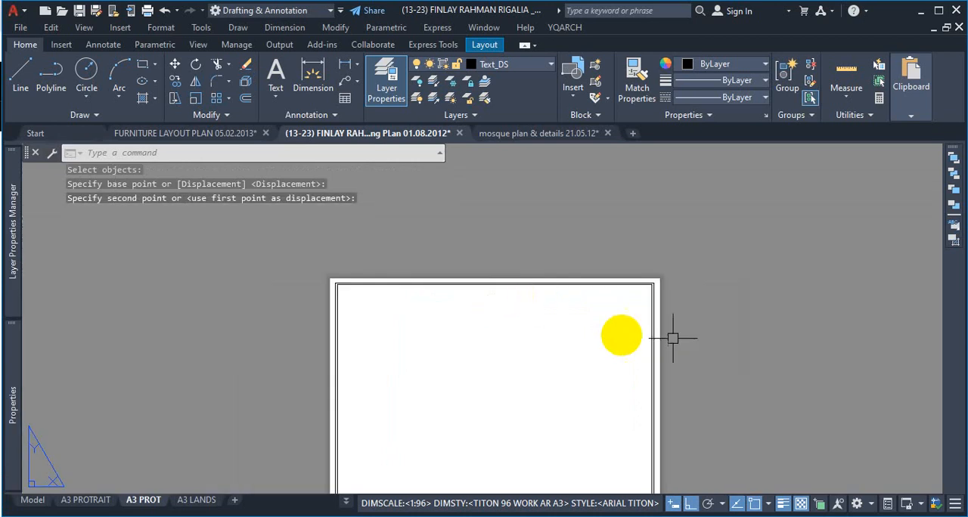
scroll(694, 330, "up", 3)
scroll(807, 322, "down", 4)
key("ctrl+1")
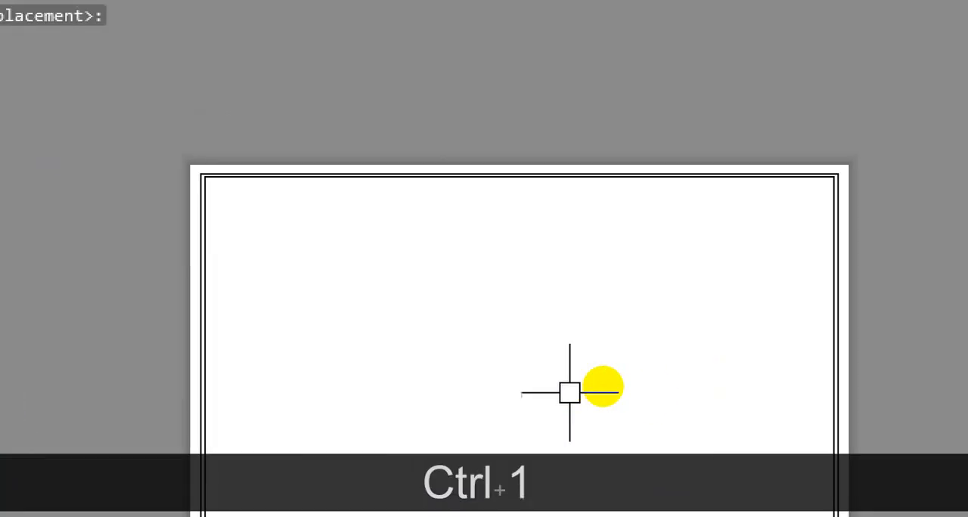
left_click(709, 314)
left_click_drag(763, 289, 48, 288)
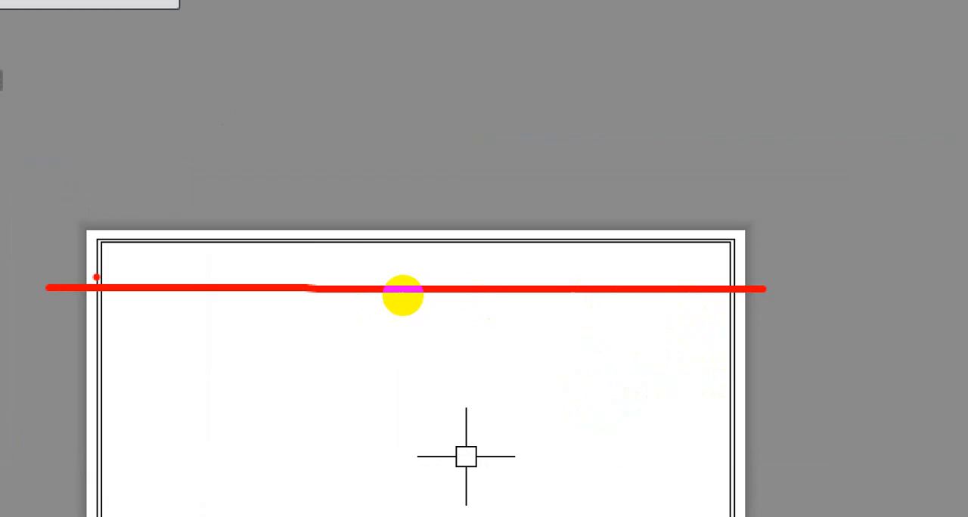
key("Escape")
Step: Examine the fit of the stretched border and title block over the whole A3 PROT sheet
scroll(555, 199, "down", 5)
scroll(568, 190, "up", 3)
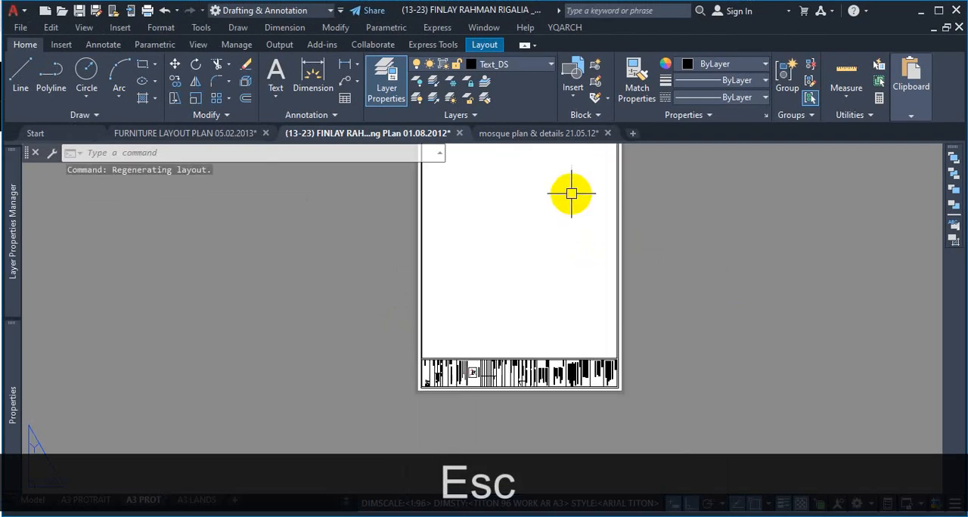
scroll(599, 232, "down", 2)
scroll(600, 231, "up", 4)
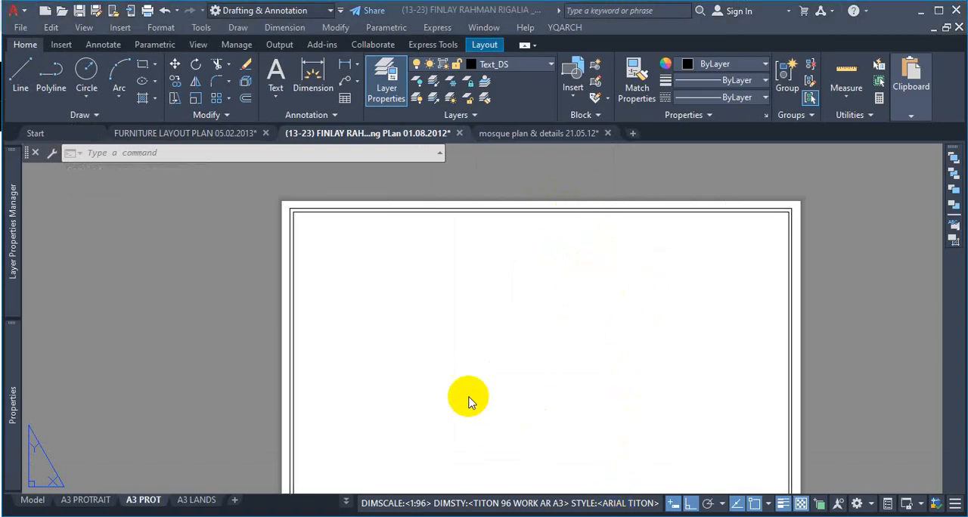
scroll(570, 264, "down", 6)
scroll(536, 462, "up", 2)
scroll(531, 460, "down", 2)
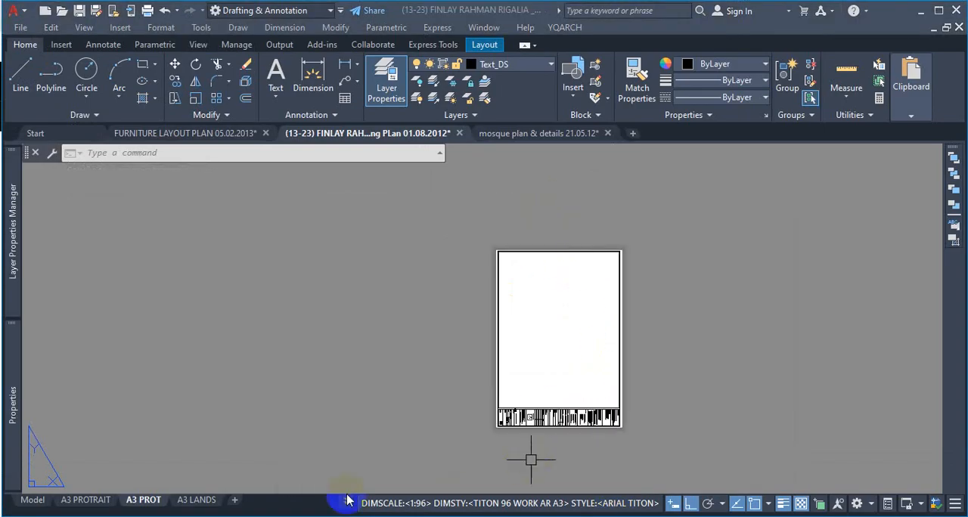
Step: On the A3 LANDS layout, select the whole copied border and title block with a crossing window and start moving them
left_click(194, 501)
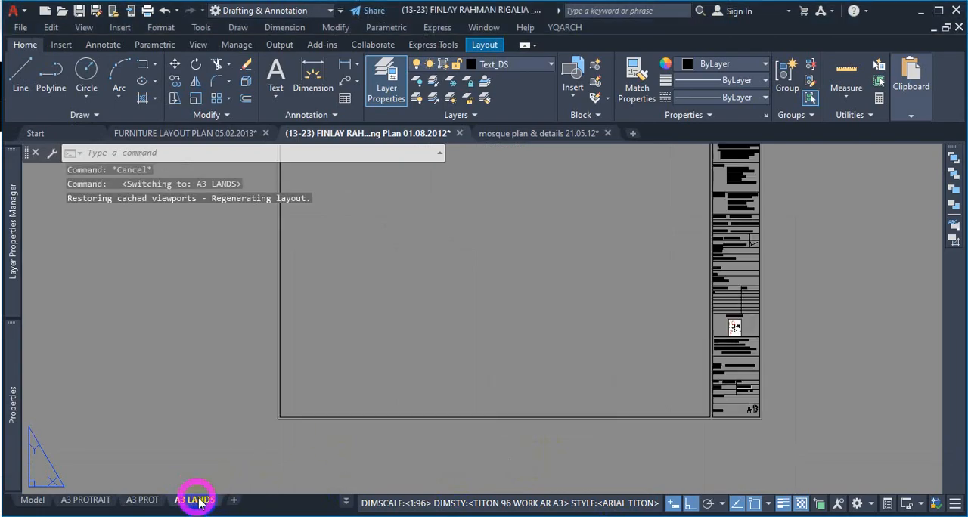
middle_click_drag(663, 311, 683, 289)
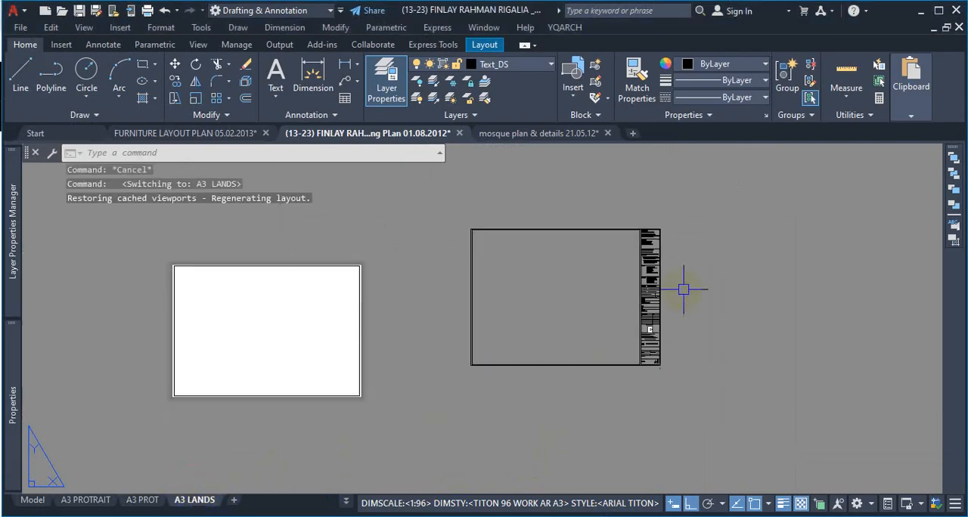
left_click(694, 203)
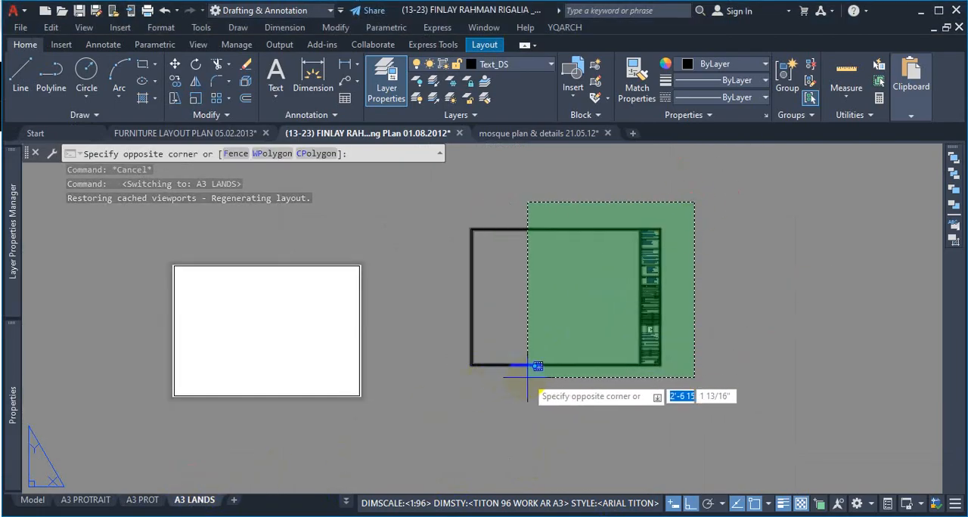
left_click(448, 397)
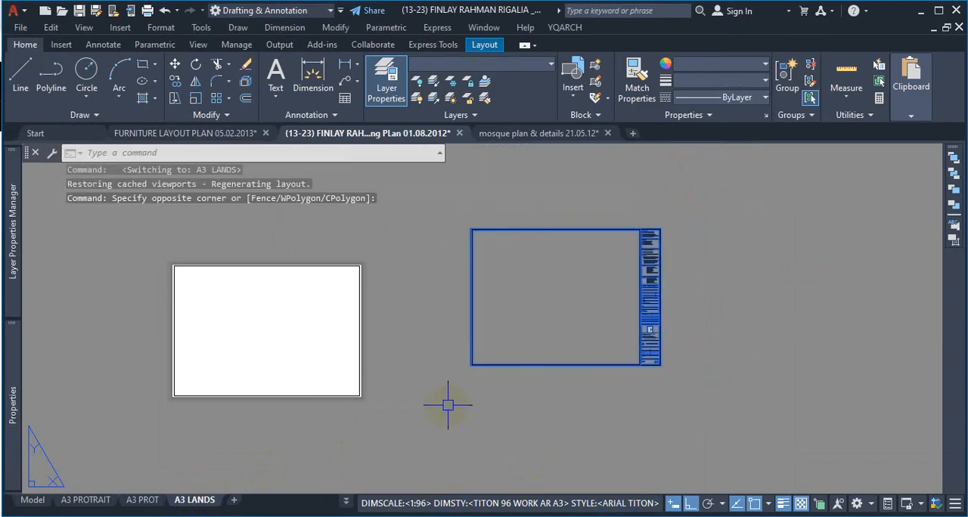
type("M")
key("Return")
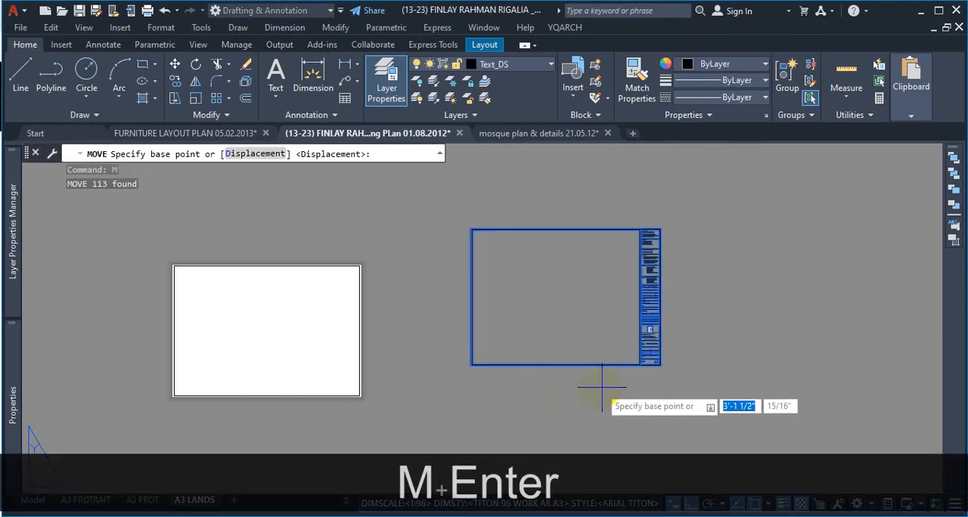
Step: Set the move's base point at the lower-right corner of the copied outer border
scroll(662, 375, "up", 2)
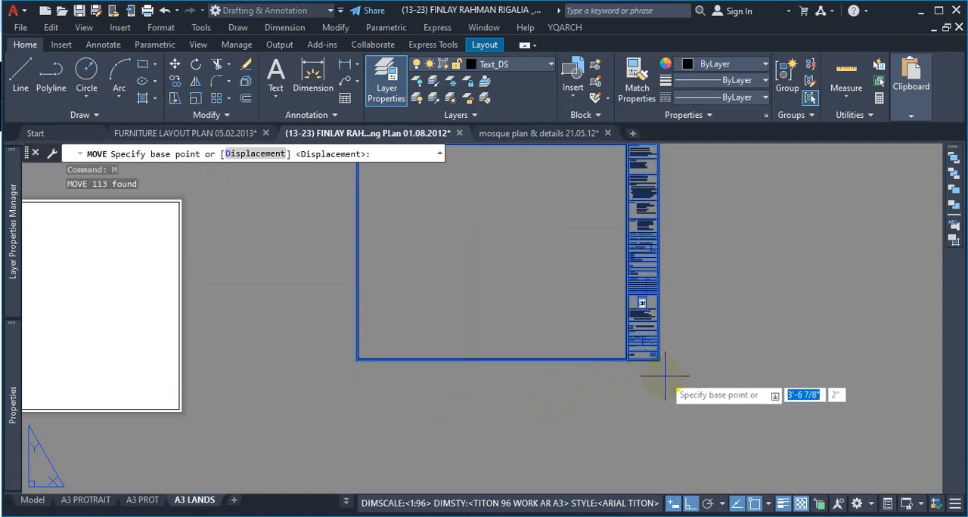
scroll(660, 240, "down", 2)
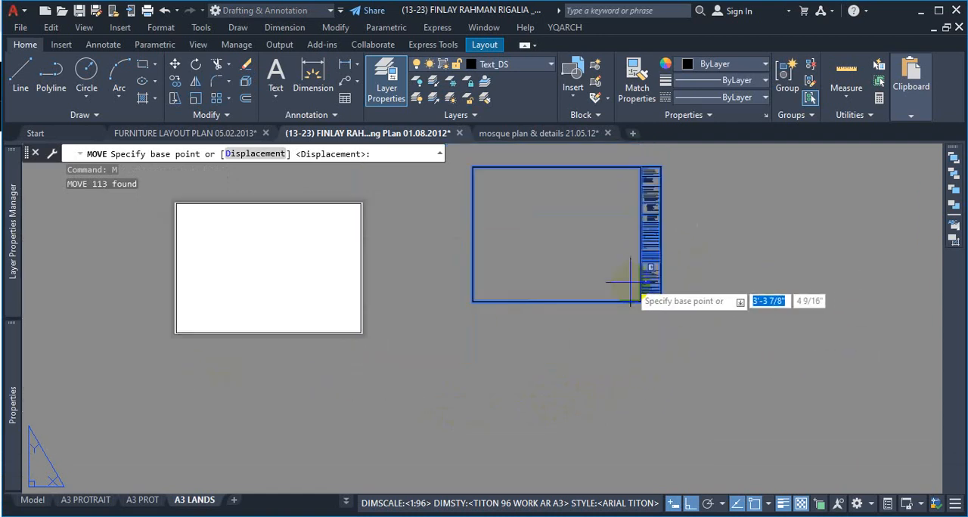
scroll(630, 283, "up", 2)
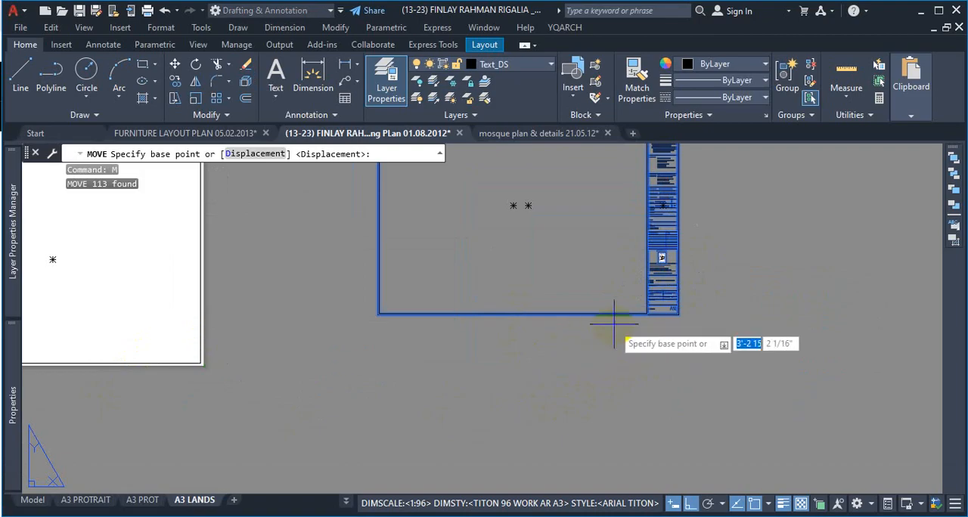
scroll(684, 323, "up", 4)
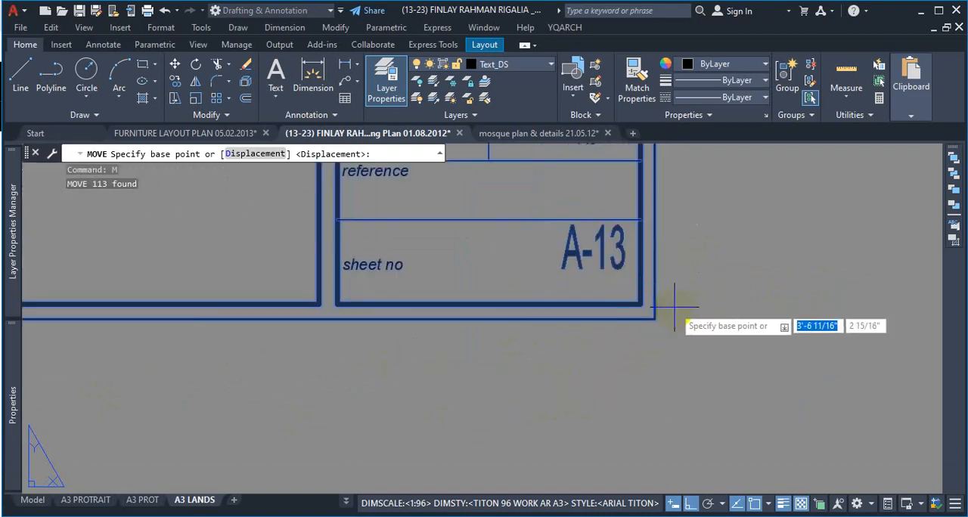
scroll(675, 309, "up", 2)
scroll(642, 320, "down", 5)
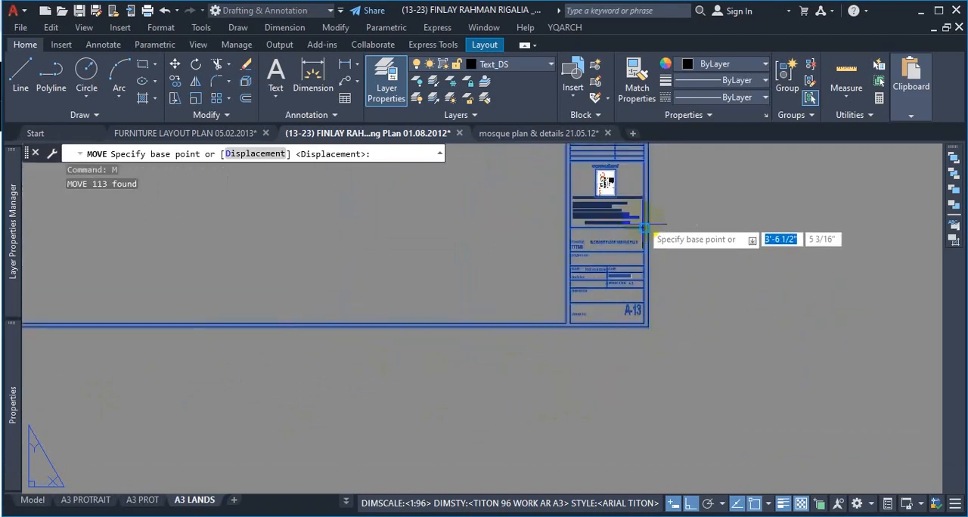
scroll(644, 302, "up", 4)
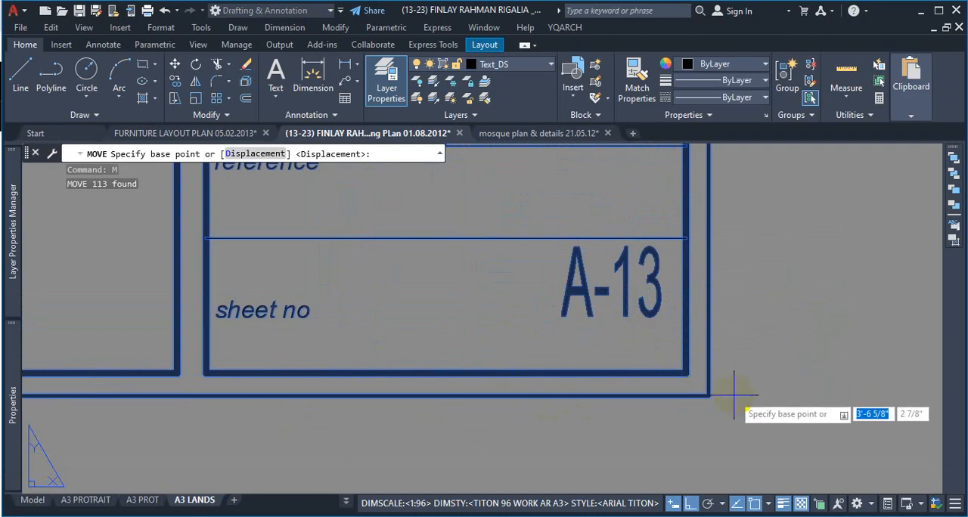
left_click(711, 395)
Step: With Ortho off, move the border and title block onto the lower-right corner of the sheet's original frame
scroll(762, 385, "down", 4)
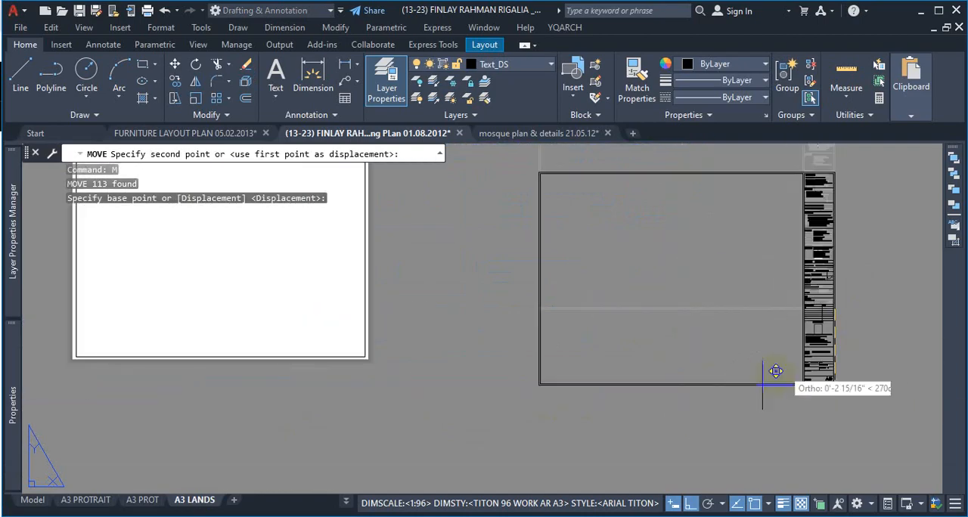
key("F8")
scroll(324, 327, "up", 5)
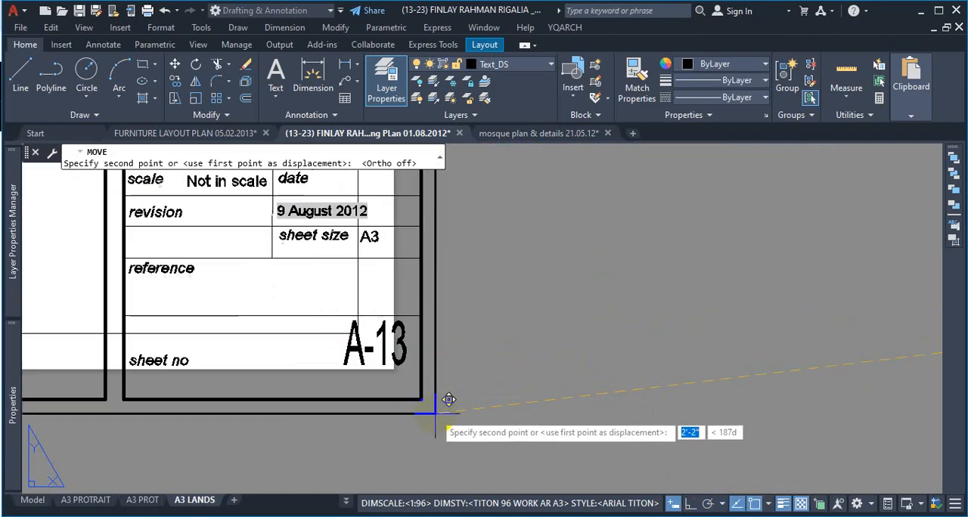
scroll(449, 399, "up", 5)
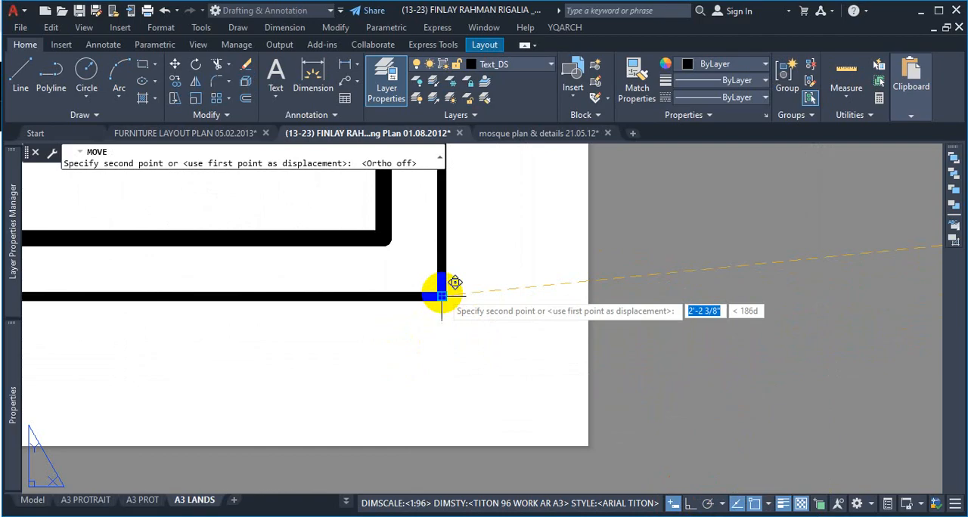
left_click(441, 295)
scroll(752, 357, "down", 5)
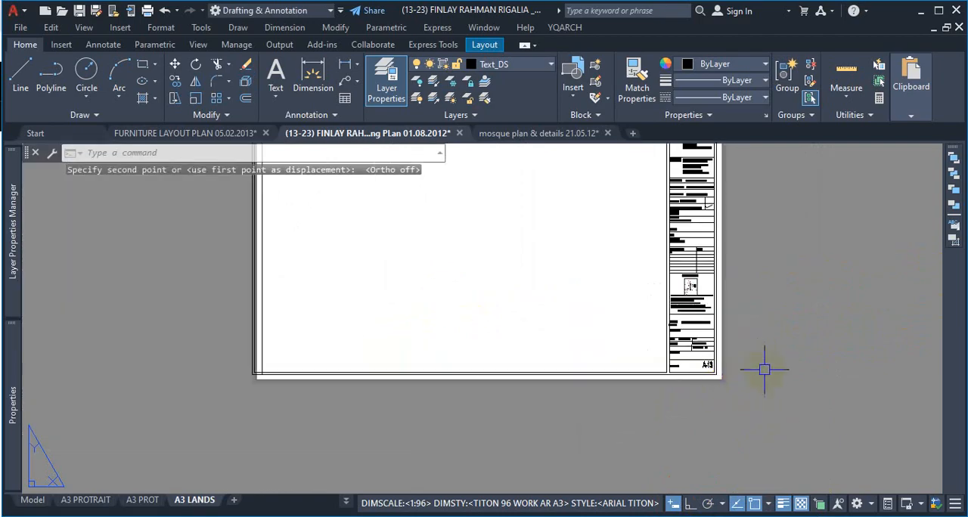
Step: Turn off lineweight display and check how the border fits along the sheet's upper edge
left_click(787, 505)
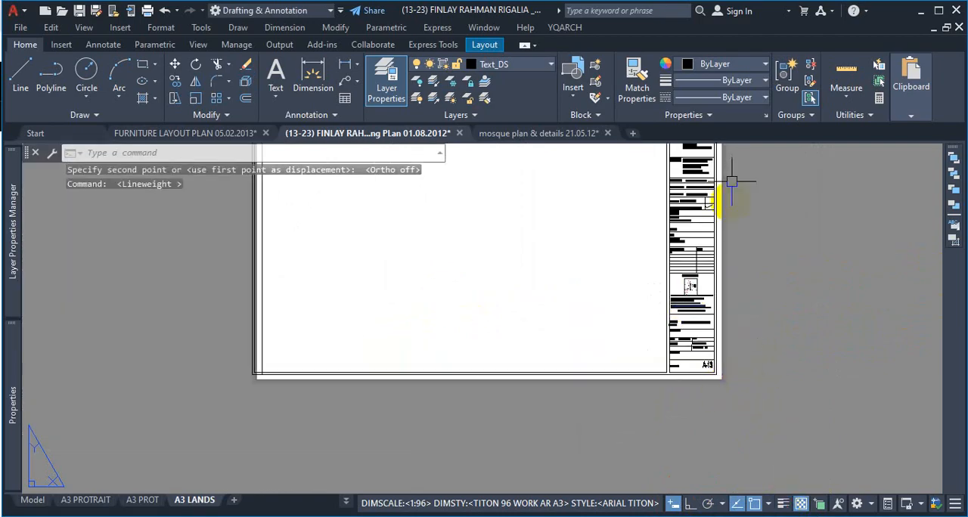
scroll(730, 197, "down", 2)
scroll(728, 207, "up", 5)
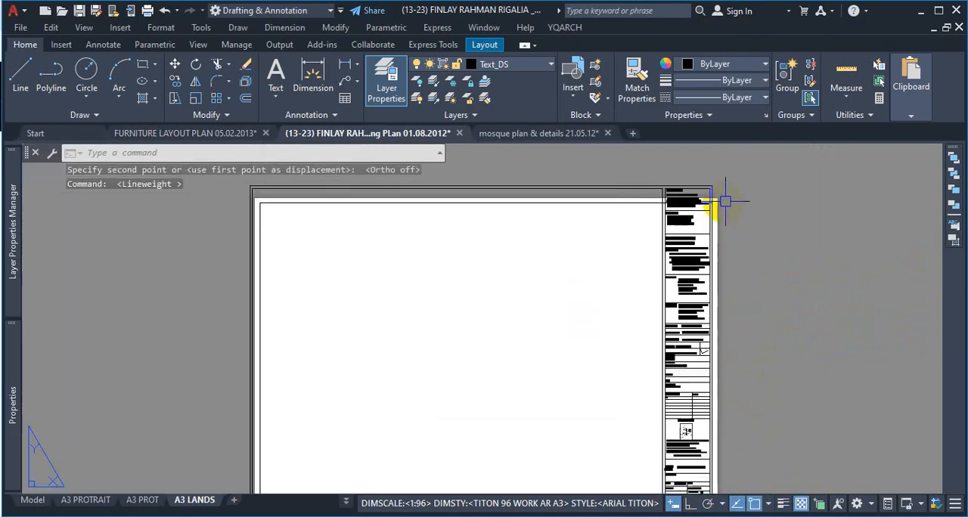
scroll(725, 202, "down", 2)
scroll(630, 183, "up", 2)
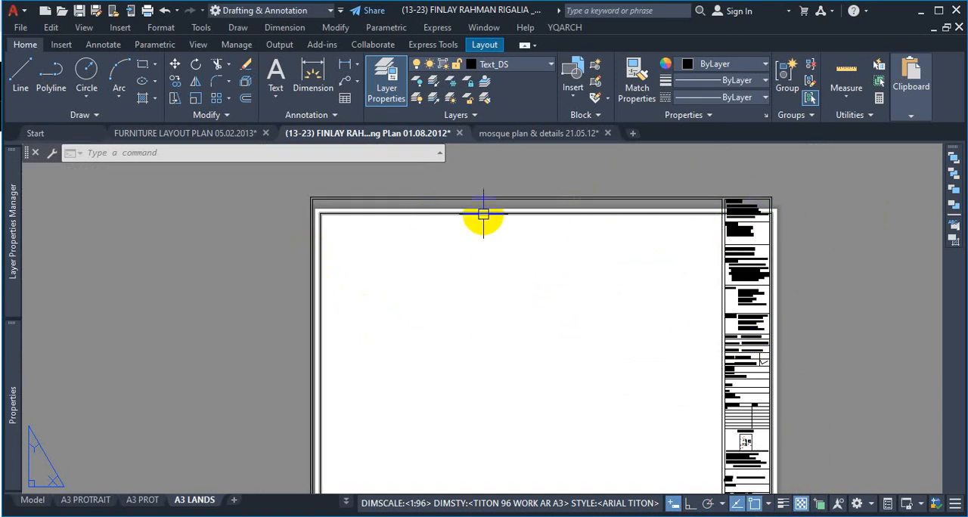
Step: Start YQArch's XY Scale and select the border, title block and original frame with a crossing window over the sheet
left_click(565, 28)
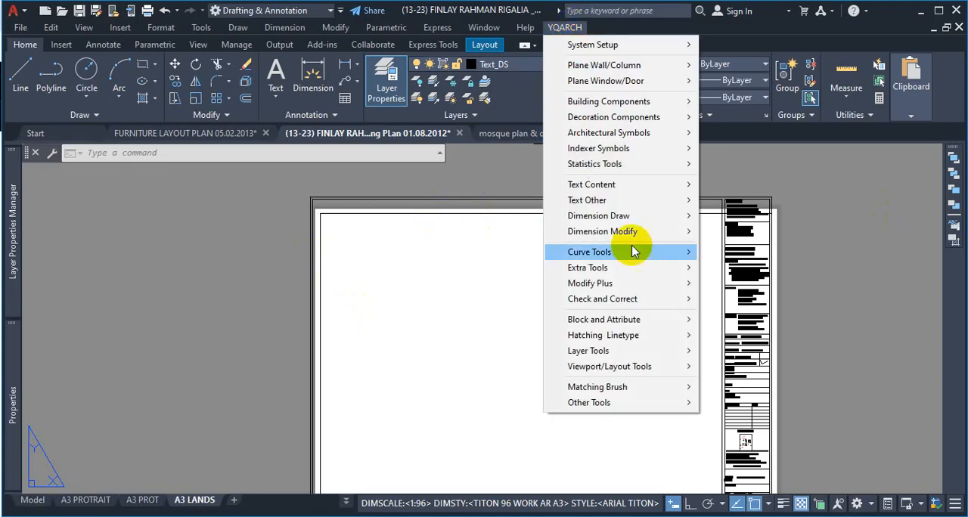
mouse_move(642, 284)
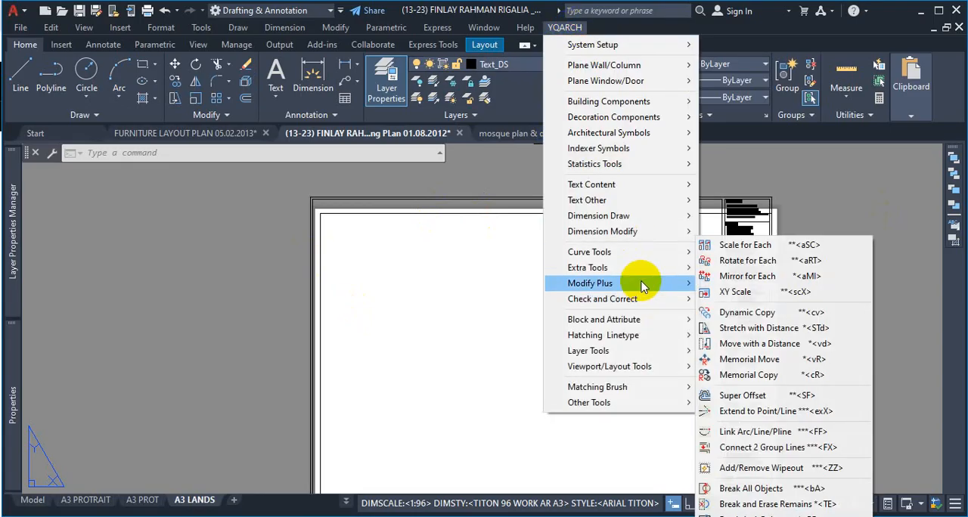
left_click(784, 297)
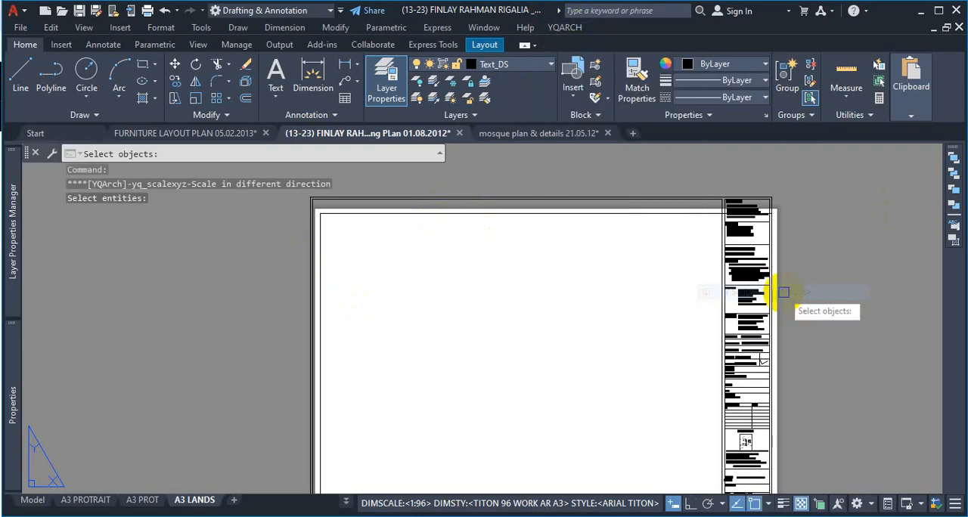
scroll(780, 296, "down", 3)
scroll(784, 300, "up", 3)
scroll(786, 223, "up", 4)
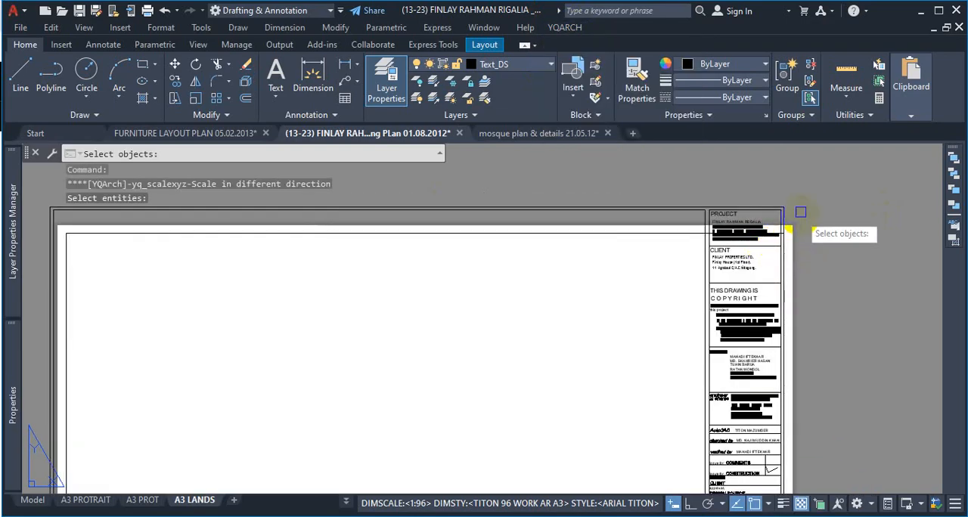
scroll(813, 182, "down", 4)
left_click(824, 200)
scroll(819, 205, "down", 2)
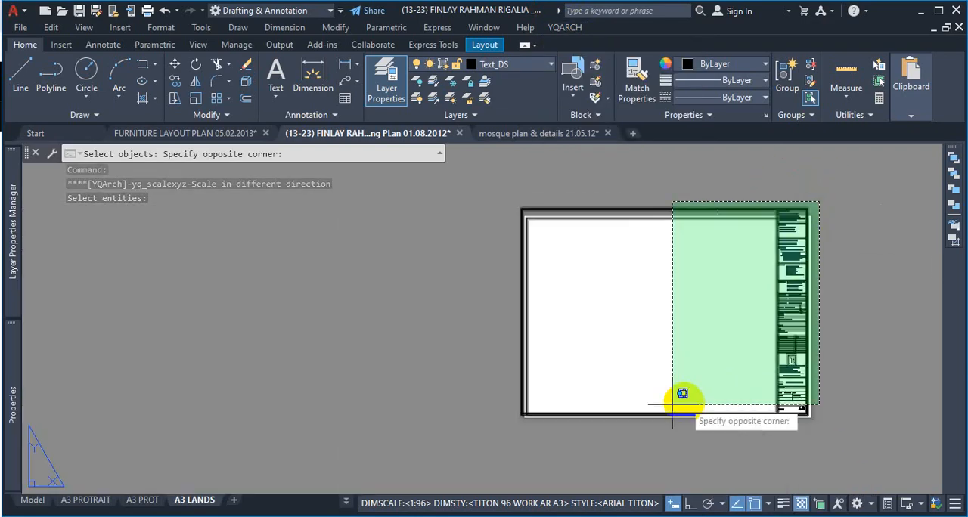
left_click(499, 433)
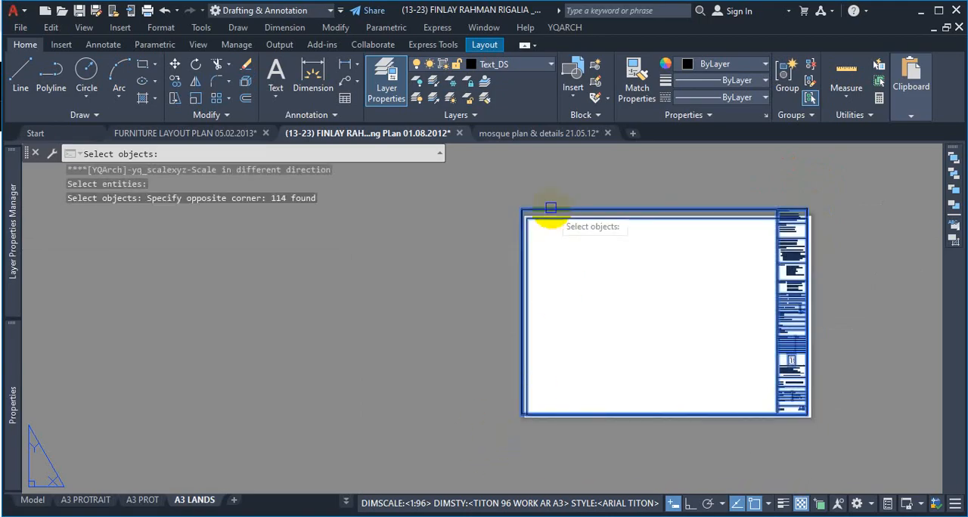
Step: Remove the sheet's original frame from the XY Scale selection and accept the remaining border and title block
scroll(551, 219, "up", 5)
left_click(588, 237, "shift")
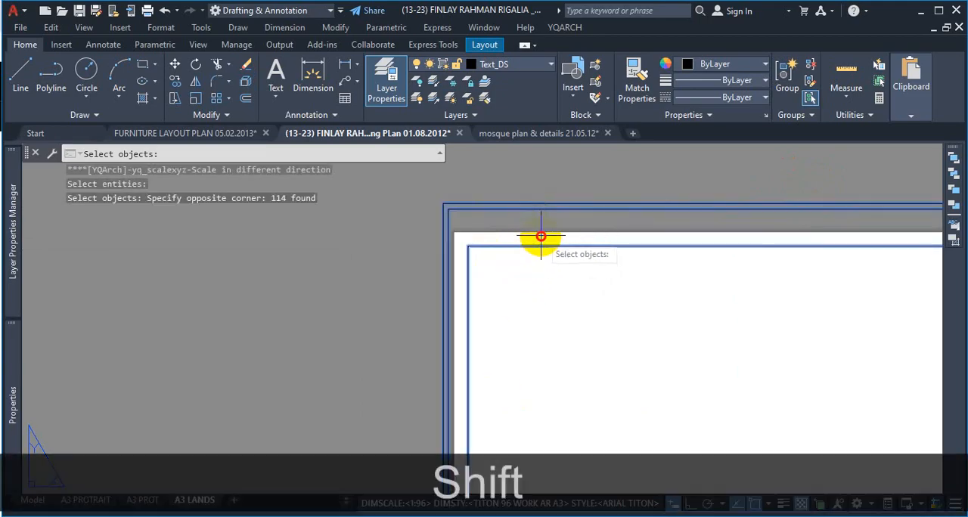
scroll(482, 289, "down", 5)
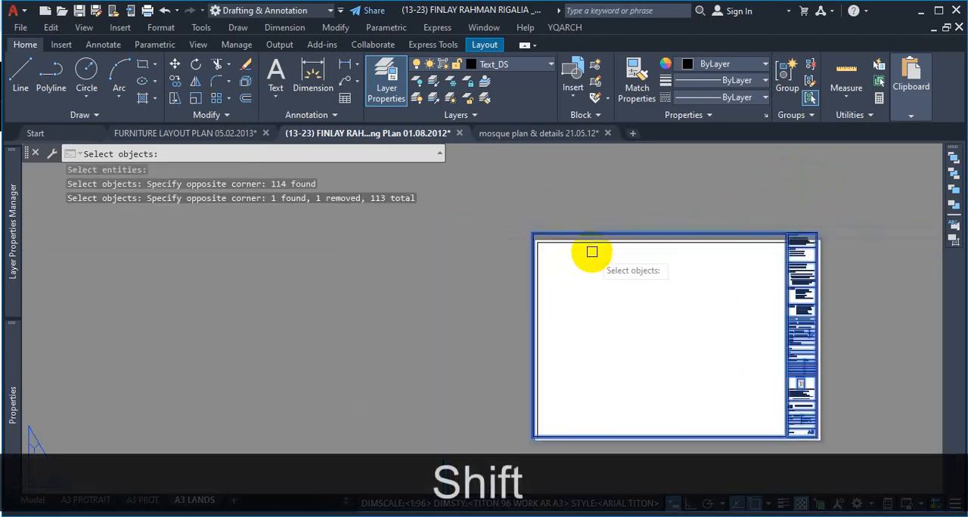
key("Return")
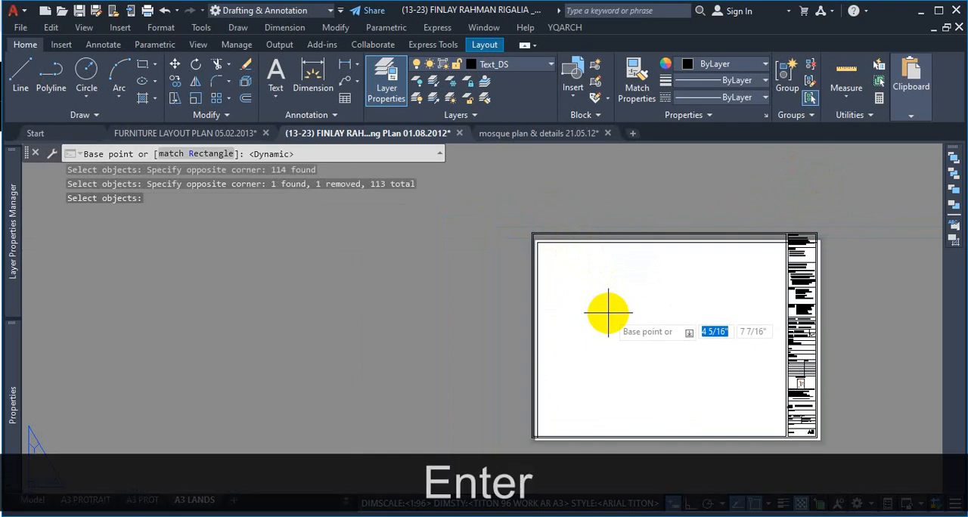
Step: Set the scale's base point at the outer border's lower-right corner and choose the Reference option for the X scale factor
scroll(680, 278, "down", 2)
scroll(730, 328, "up", 7)
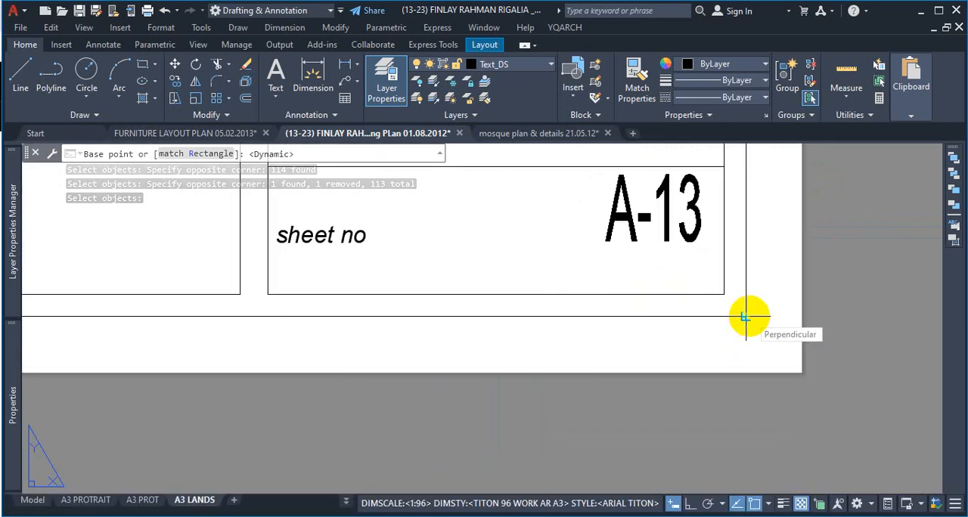
left_click(745, 317)
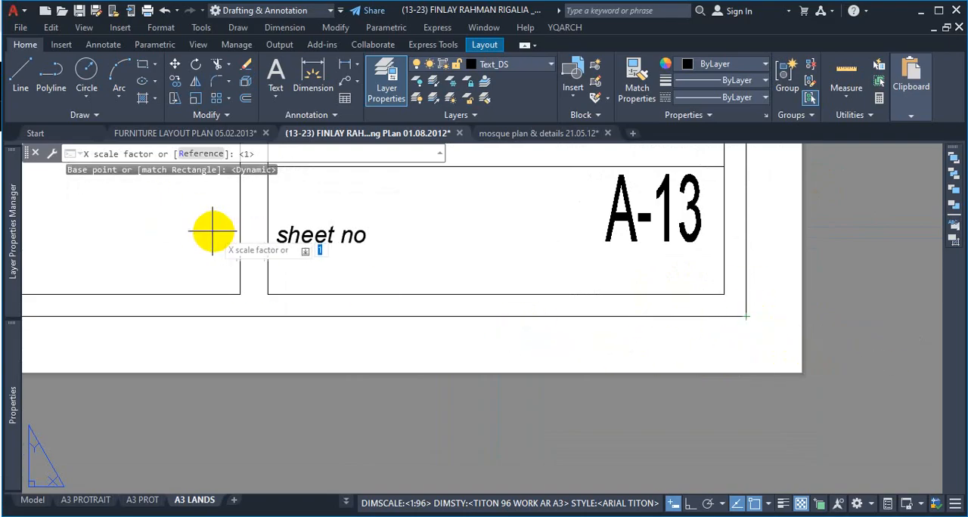
key("ctrl+1")
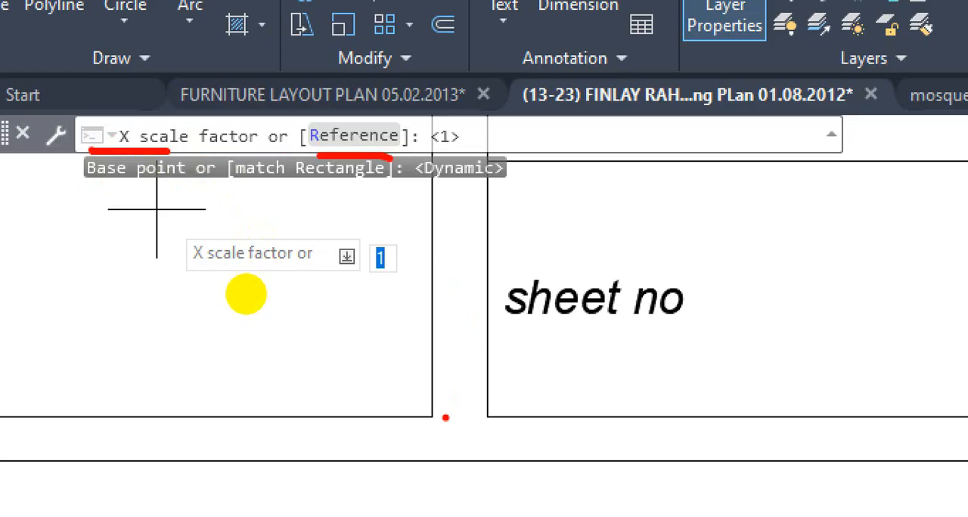
key("Escape")
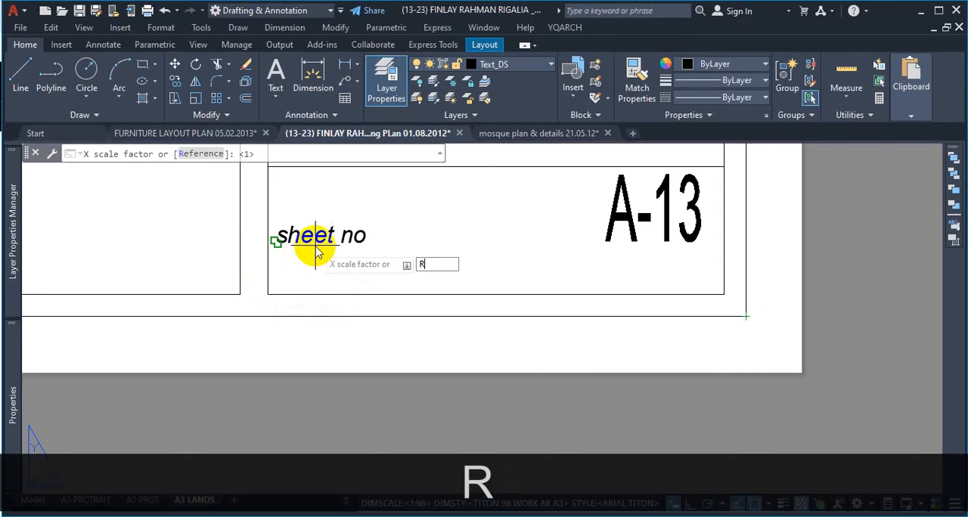
key("Return")
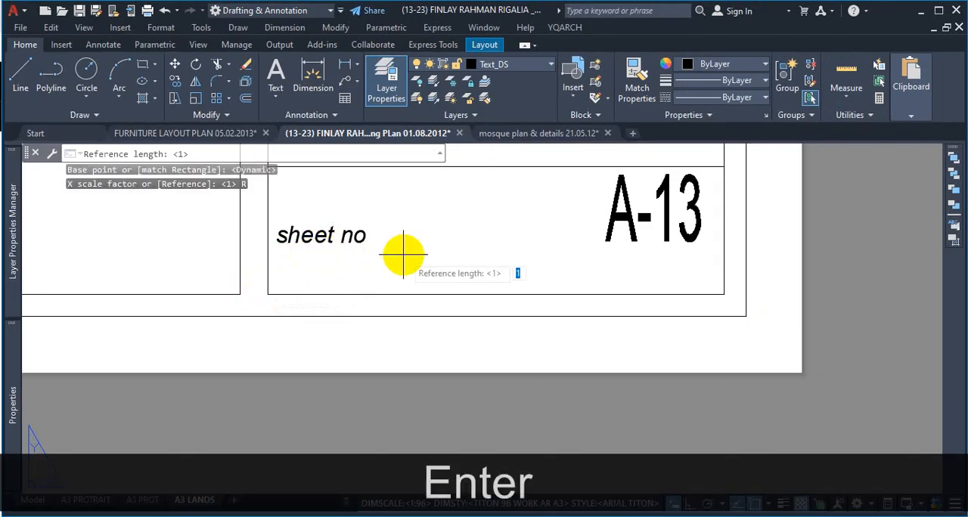
Step: Define the X reference length from the outer border's lower-right corner to its lower-left corner
scroll(771, 346, "down", 4)
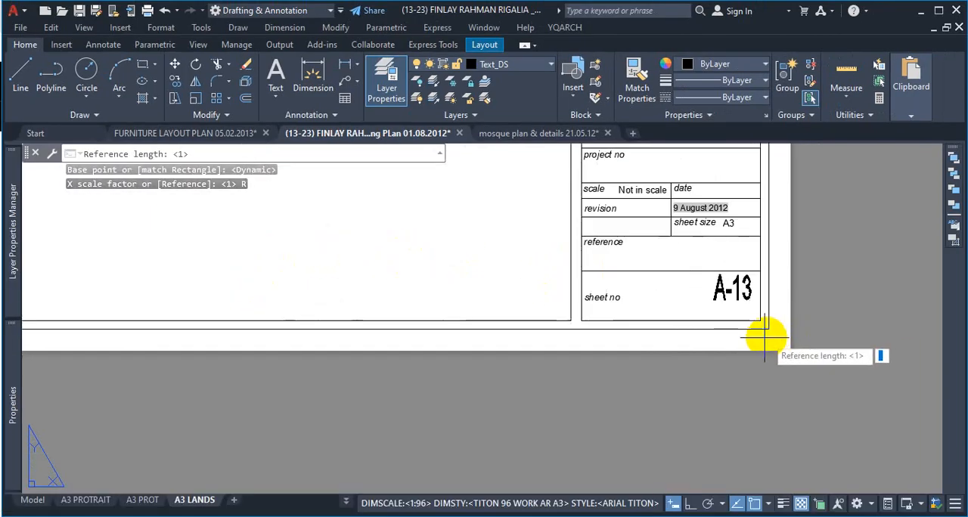
scroll(752, 335, "up", 4)
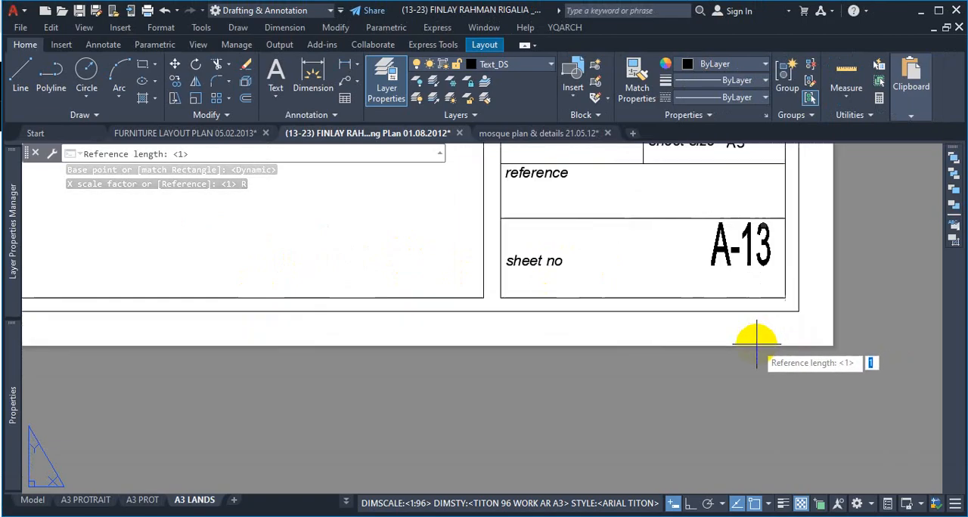
left_click(798, 312)
scroll(803, 307, "down", 5)
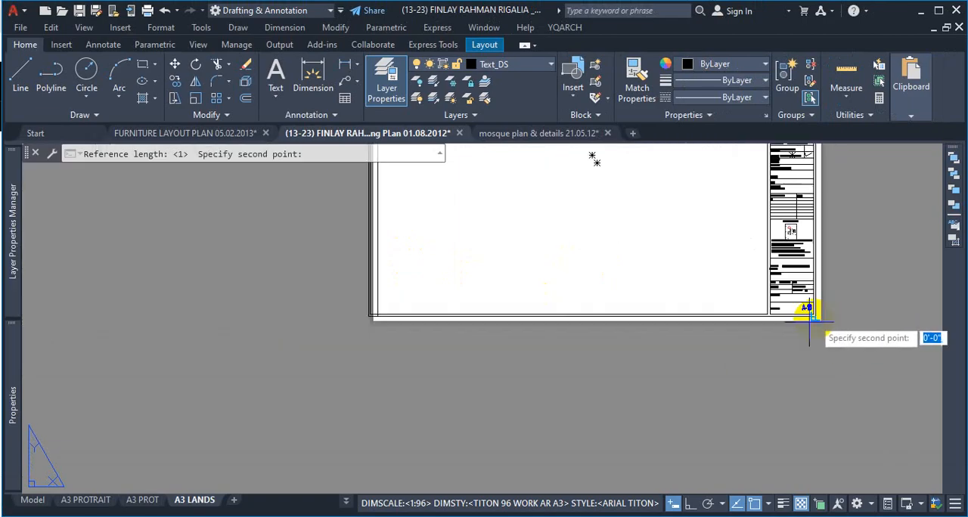
scroll(623, 333, "up", 5)
scroll(587, 330, "up", 4)
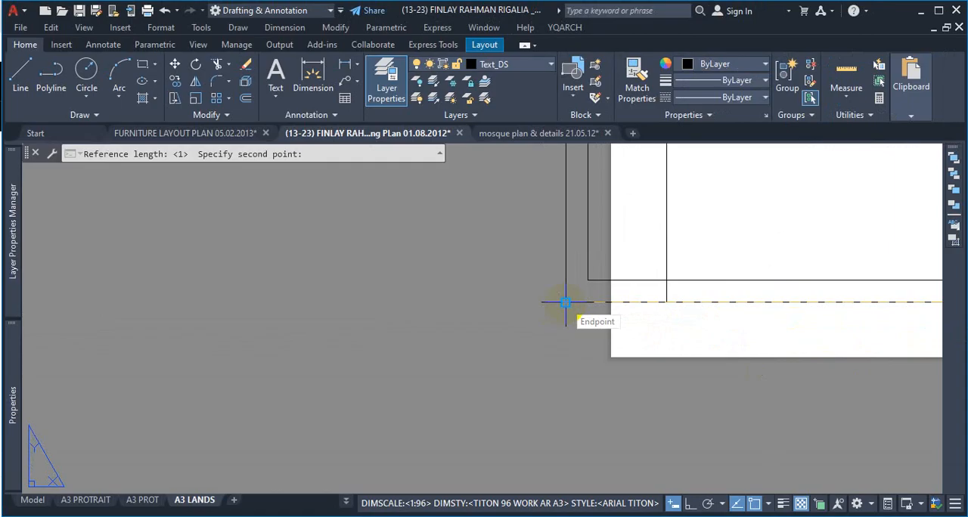
left_click(565, 302)
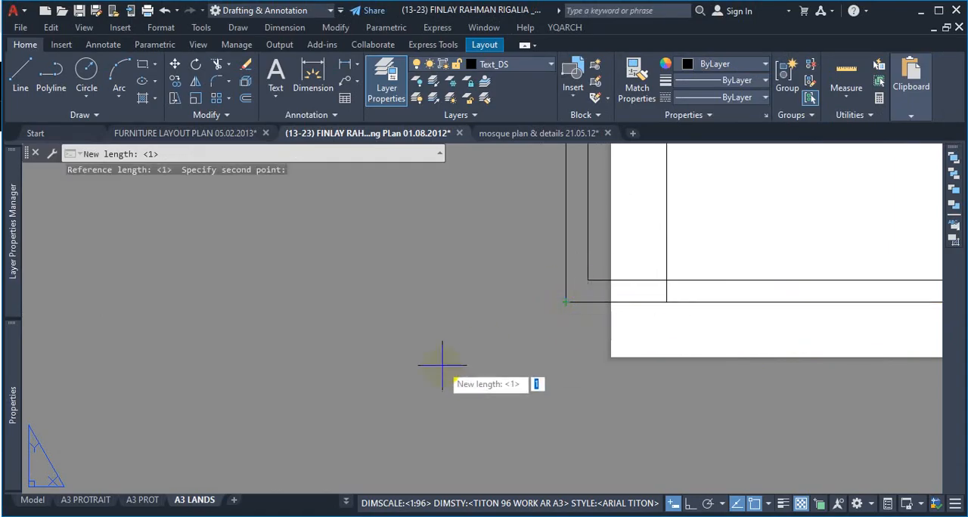
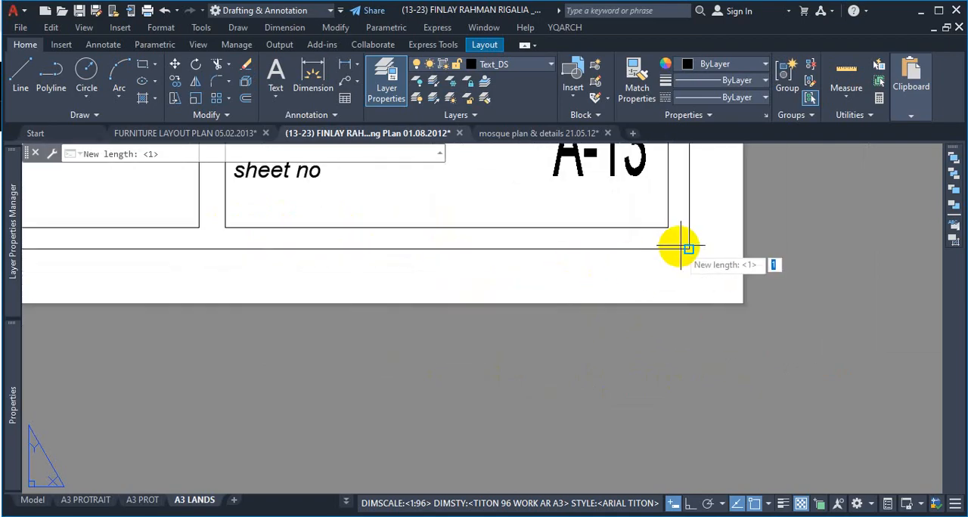
Step: Define the new X length from the outer border's lower-right corner to the original frame's lower-left corner and choose Reference for the Y scale factor
left_click(688, 249)
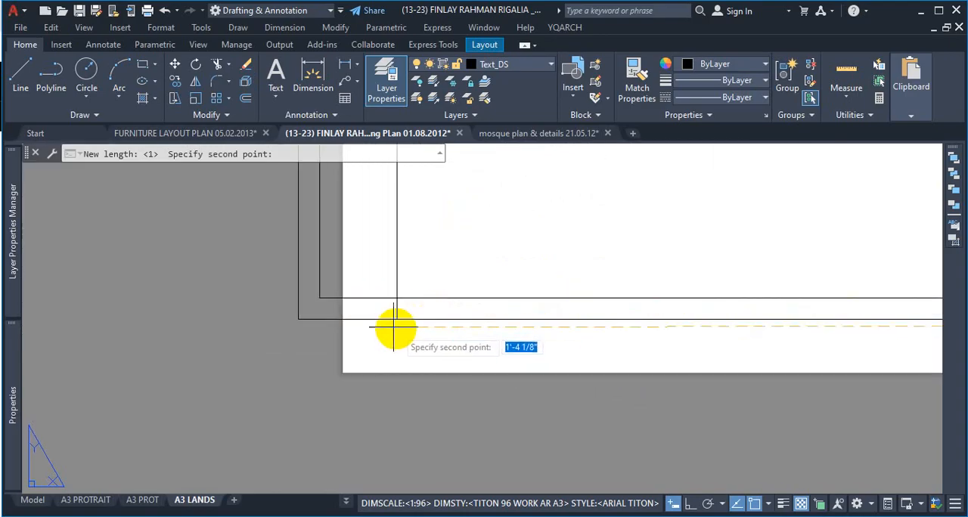
left_click(396, 319)
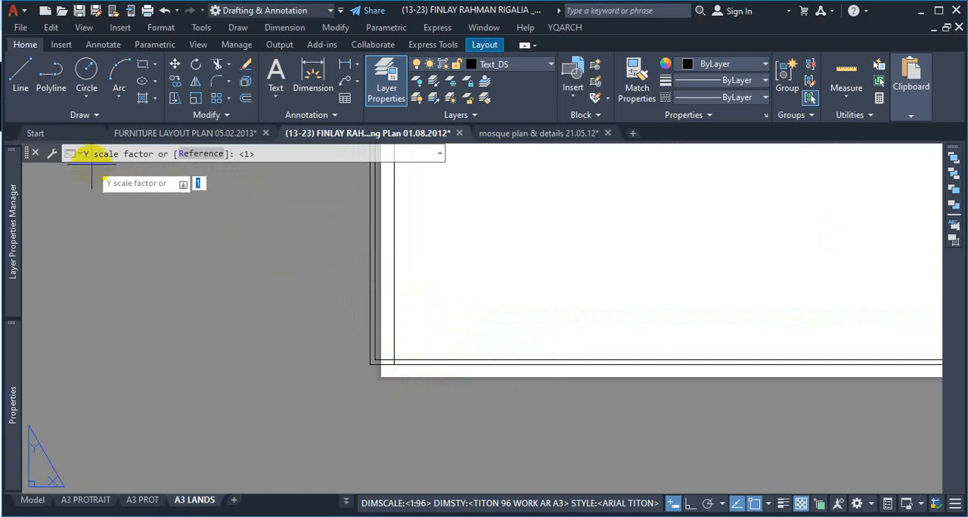
left_click(195, 153)
scroll(296, 302, "down", 6)
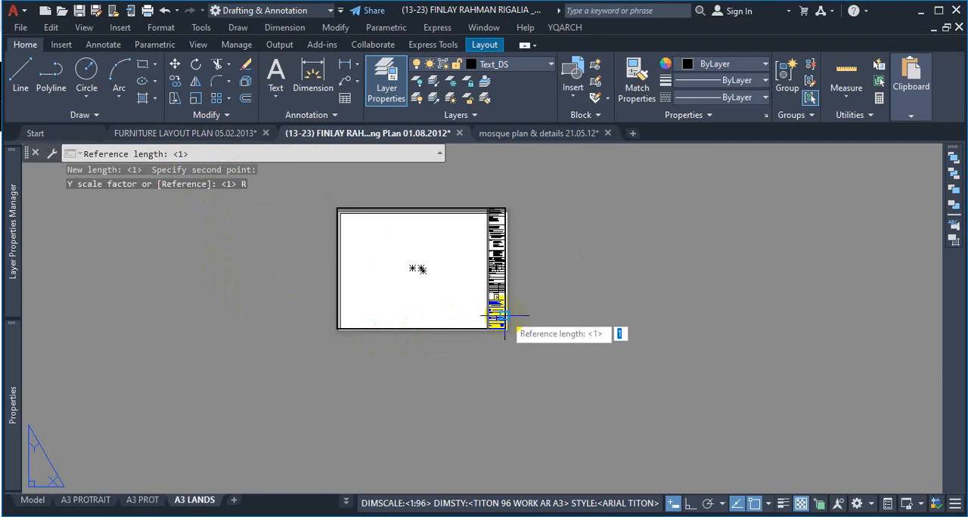
Step: Define the Y reference length from the outer border's lower-right corner to its upper-right corner
scroll(500, 333, "up", 5)
left_click(497, 380)
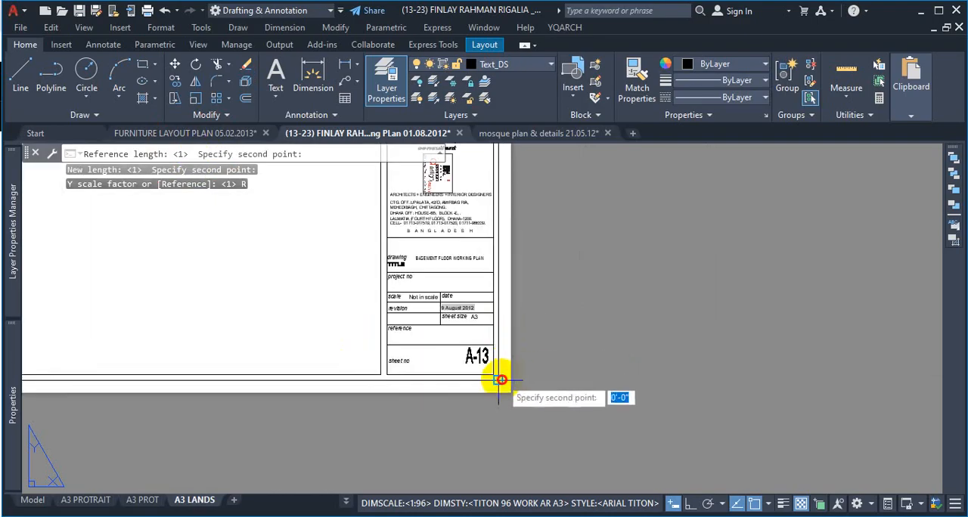
scroll(503, 375, "down", 6)
scroll(527, 268, "up", 5)
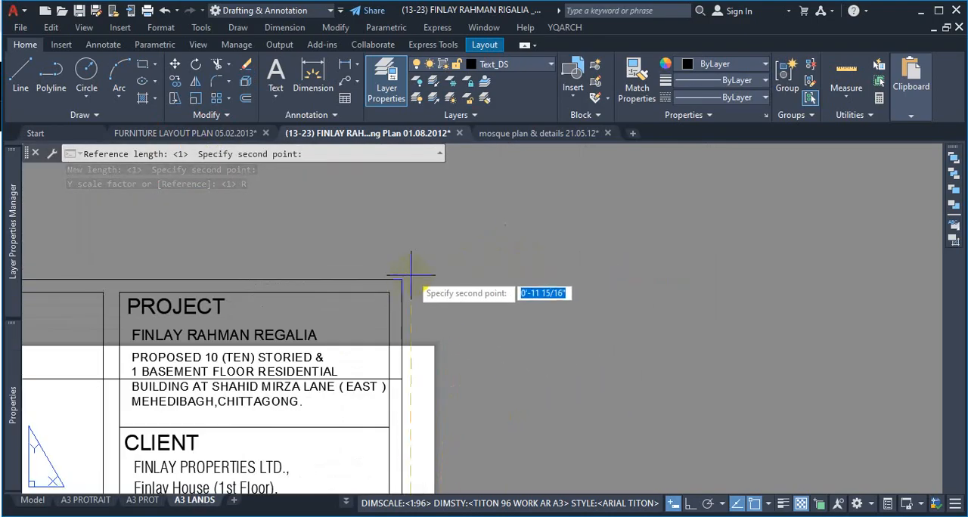
left_click(401, 279)
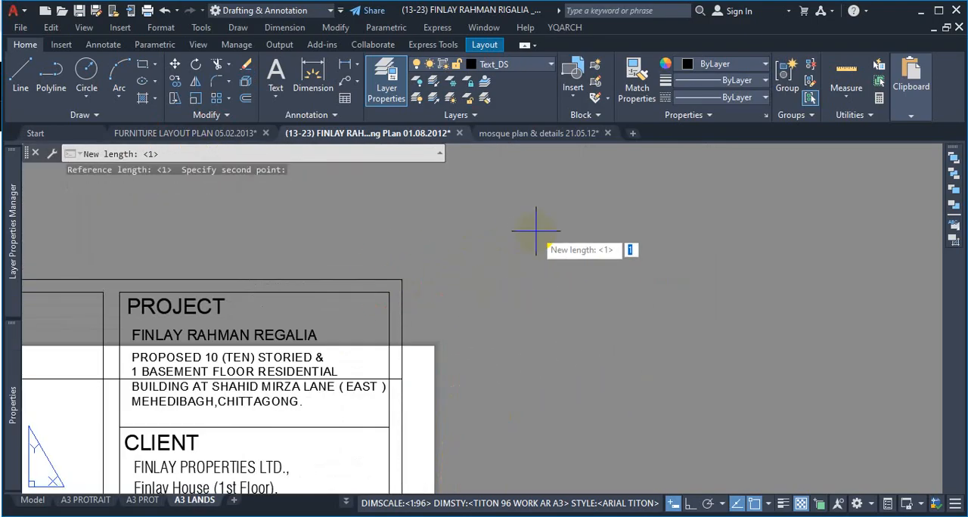
Step: Define the new Y length from the border's lower-right corner up to the original frame's upper-right corner and accept the Z scale factor of 1
scroll(545, 227, "down", 6)
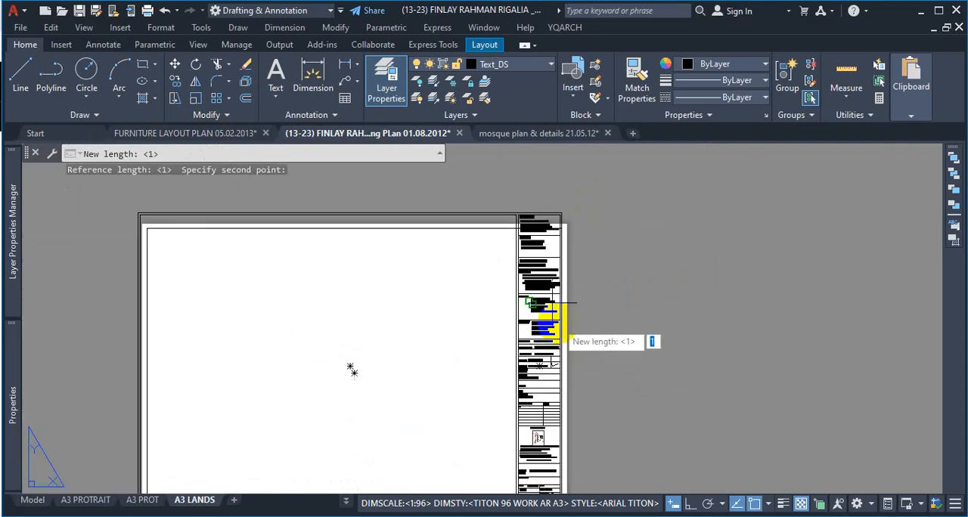
scroll(556, 356, "up", 4)
scroll(554, 385, "up", 5)
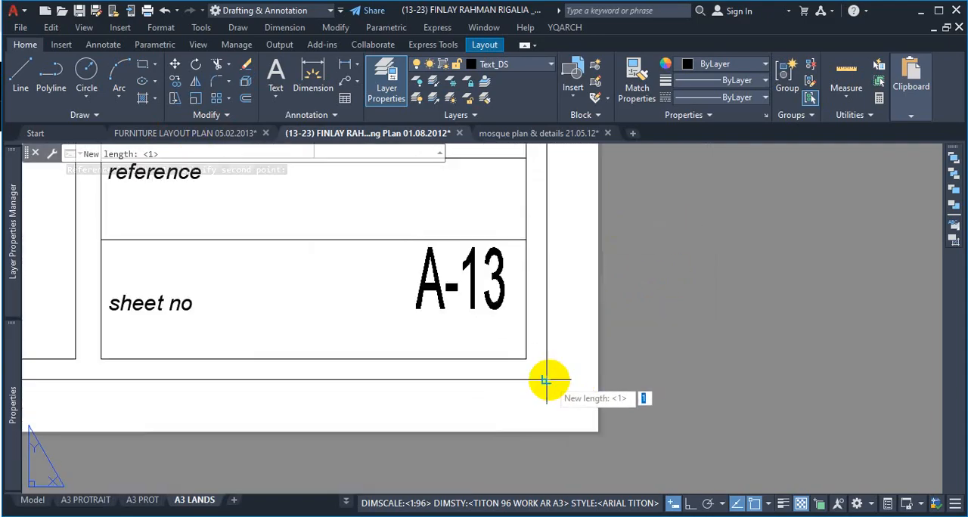
scroll(546, 379, "down", 5)
scroll(566, 268, "up", 5)
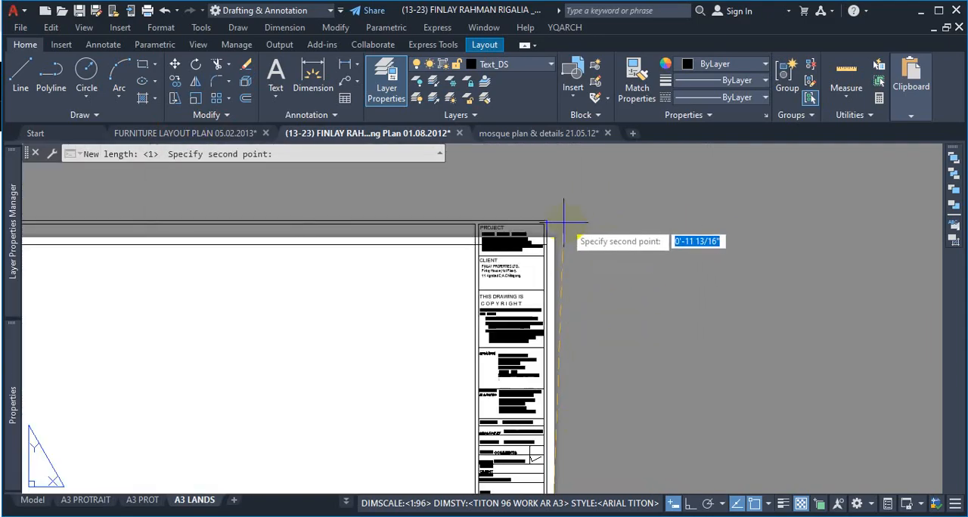
scroll(492, 316, "down", 3)
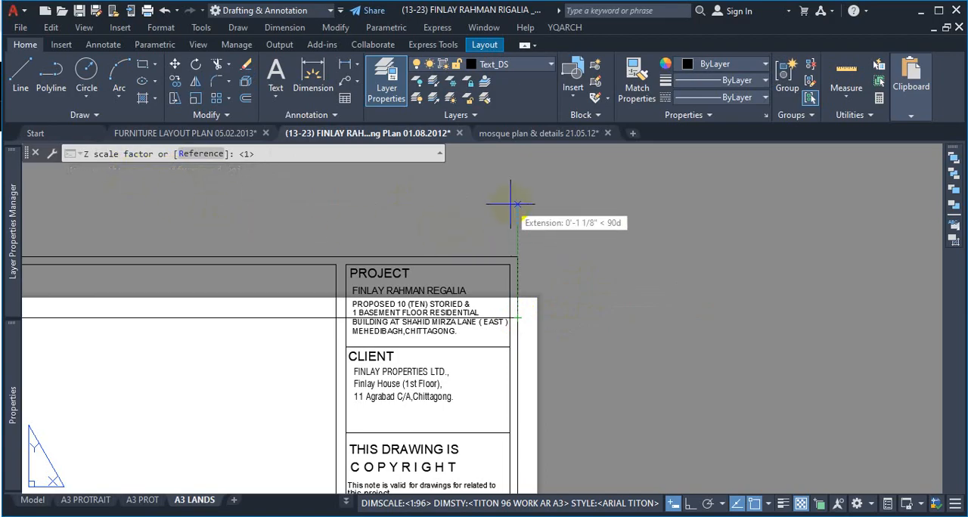
key("Return")
scroll(533, 212, "down", 8)
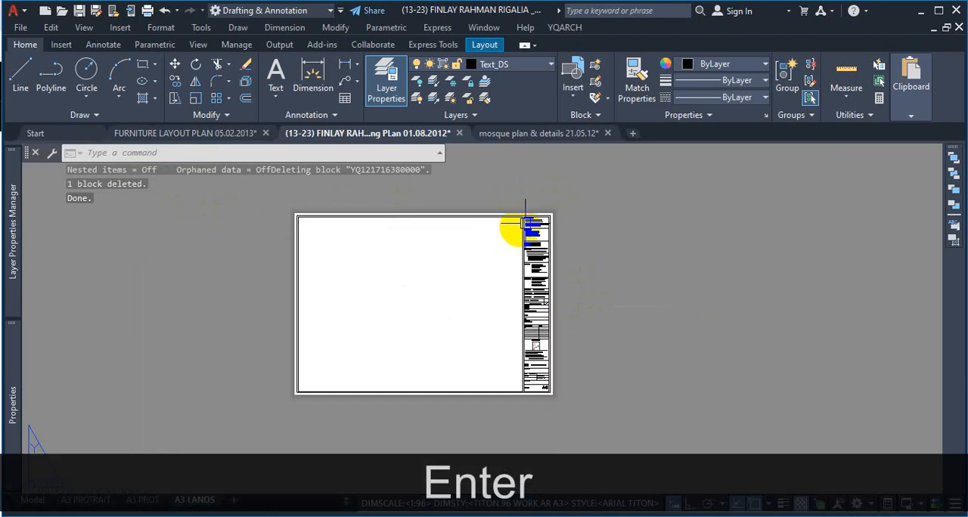
Step: Examine the rescaled border and title block on the A3 LANDS sheet, checking the corners and the project and client text
scroll(557, 371, "up", 9)
scroll(541, 428, "down", 6)
scroll(361, 288, "down", 2)
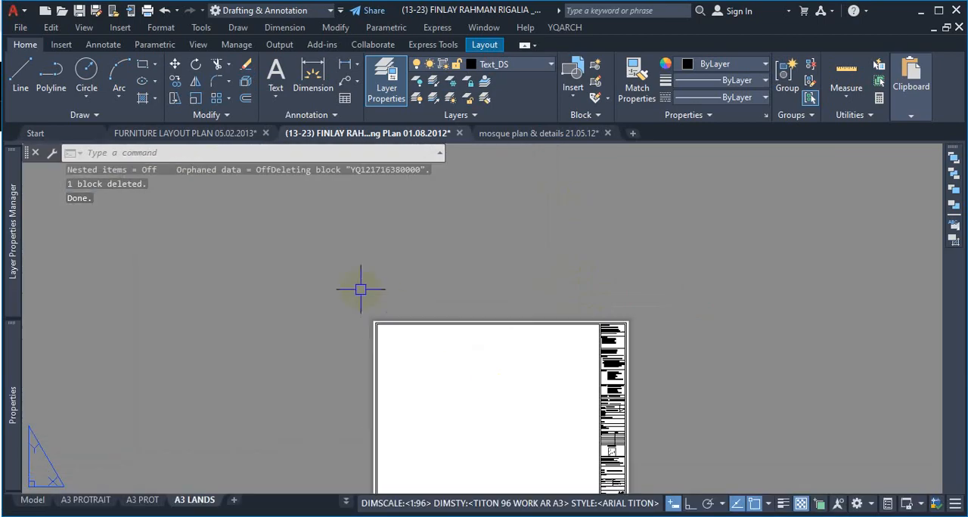
scroll(430, 396, "up", 5)
scroll(440, 334, "down", 3)
scroll(643, 314, "up", 5)
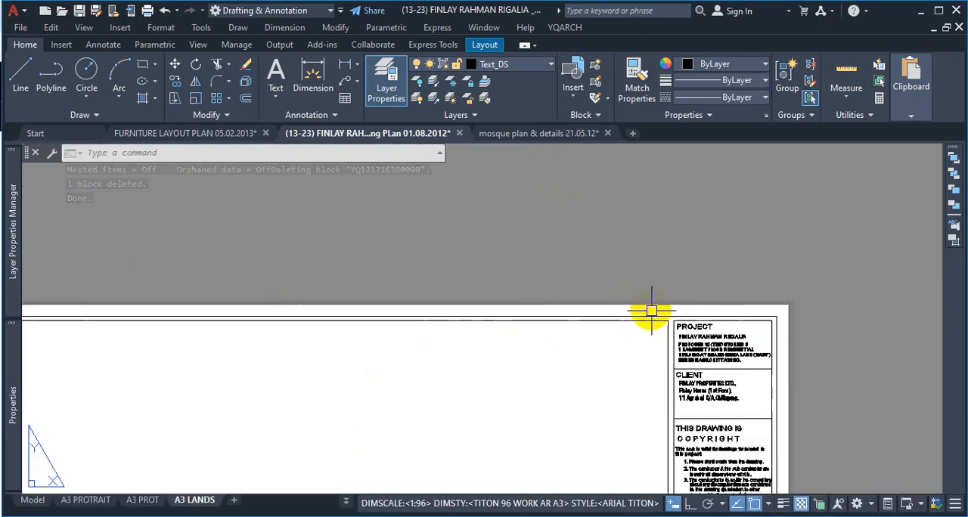
scroll(635, 324, "down", 3)
scroll(629, 292, "up", 4)
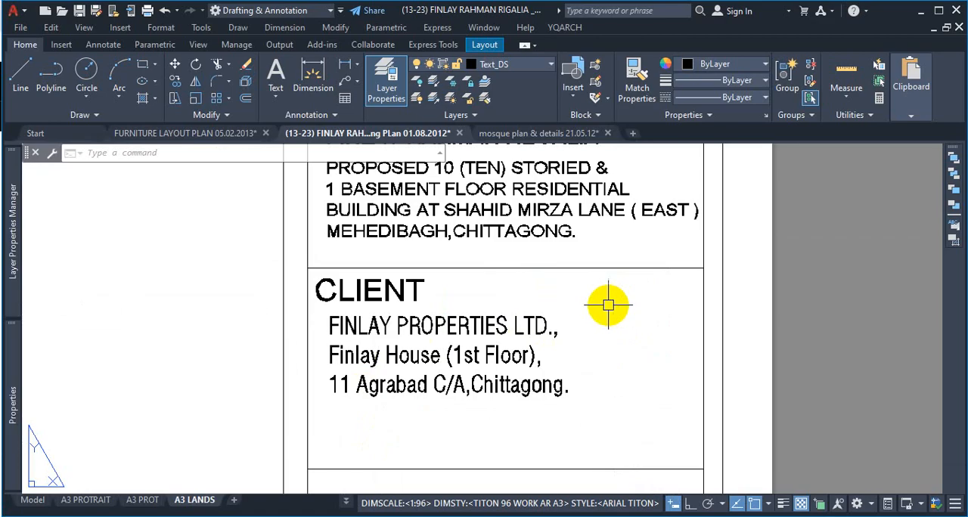
scroll(613, 304, "down", 7)
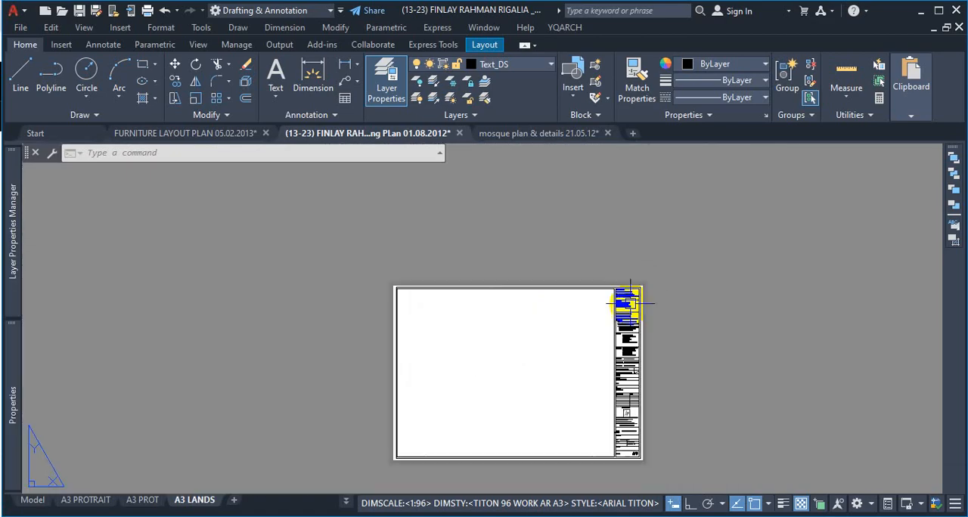
scroll(606, 277, "up", 4)
scroll(606, 277, "up", 1)
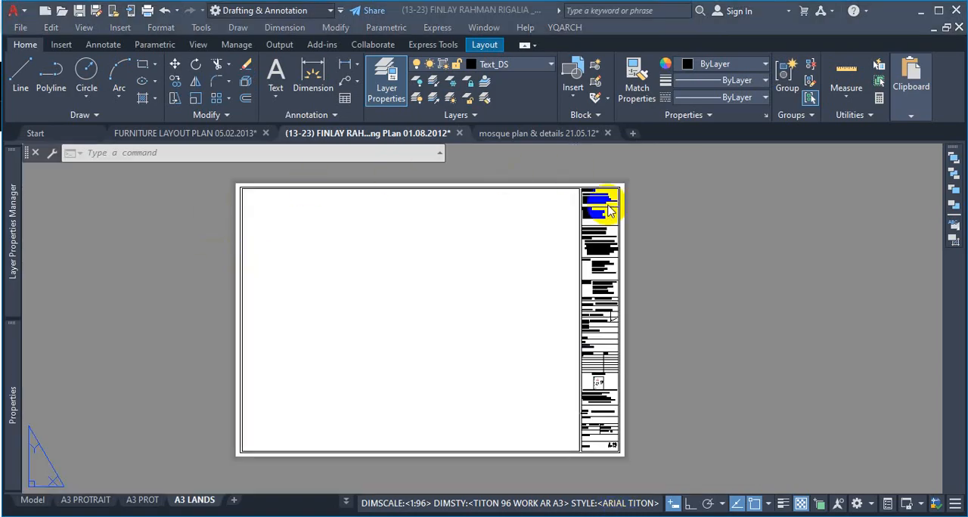
scroll(618, 211, "up", 10)
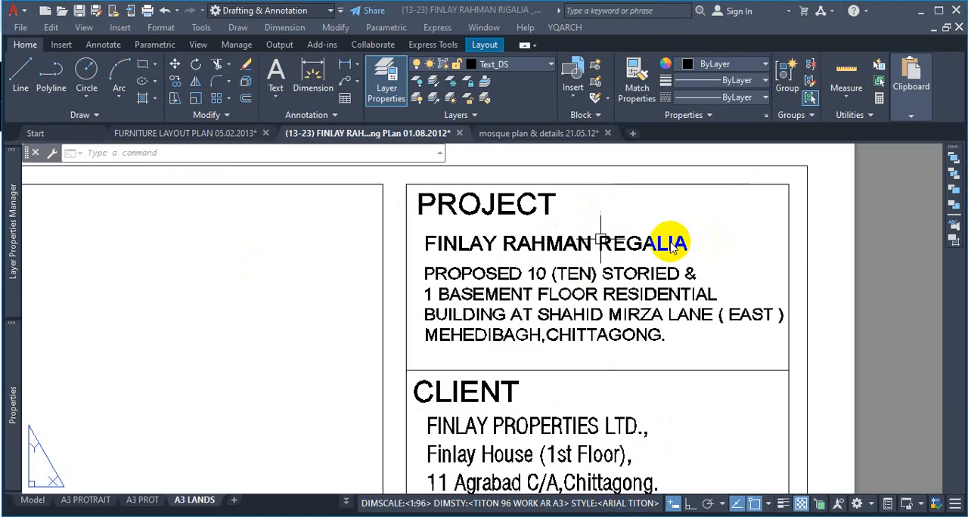
scroll(670, 244, "down", 10)
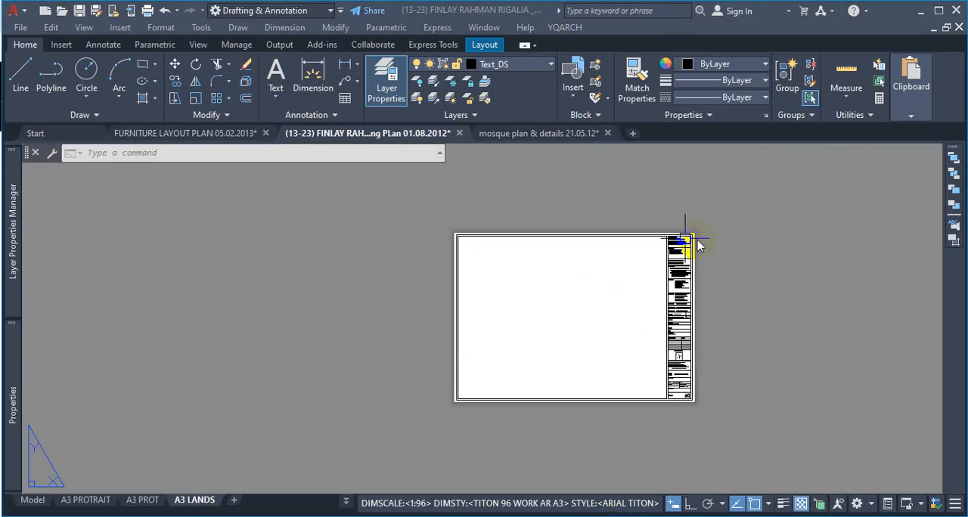
scroll(620, 389, "up", 2)
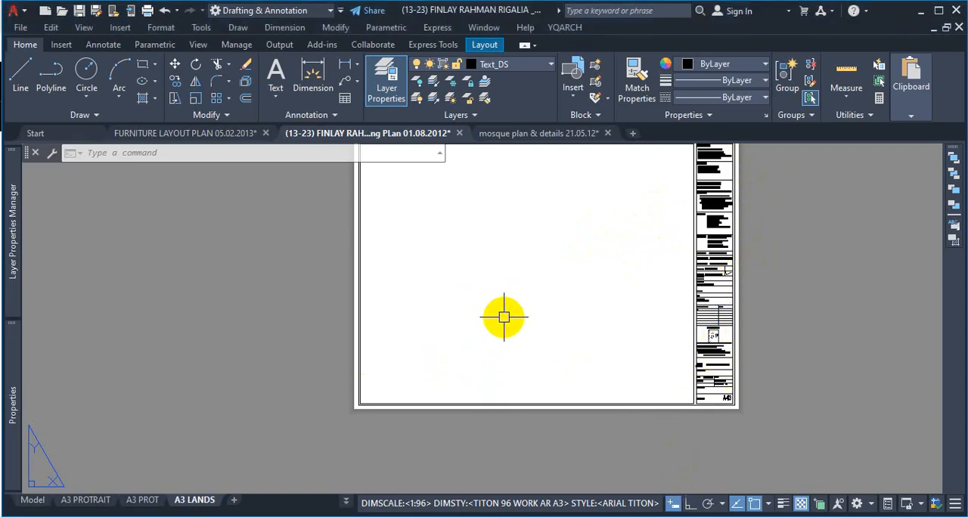
scroll(522, 320, "down", 3)
scroll(499, 292, "up", 2)
scroll(611, 267, "up", 2)
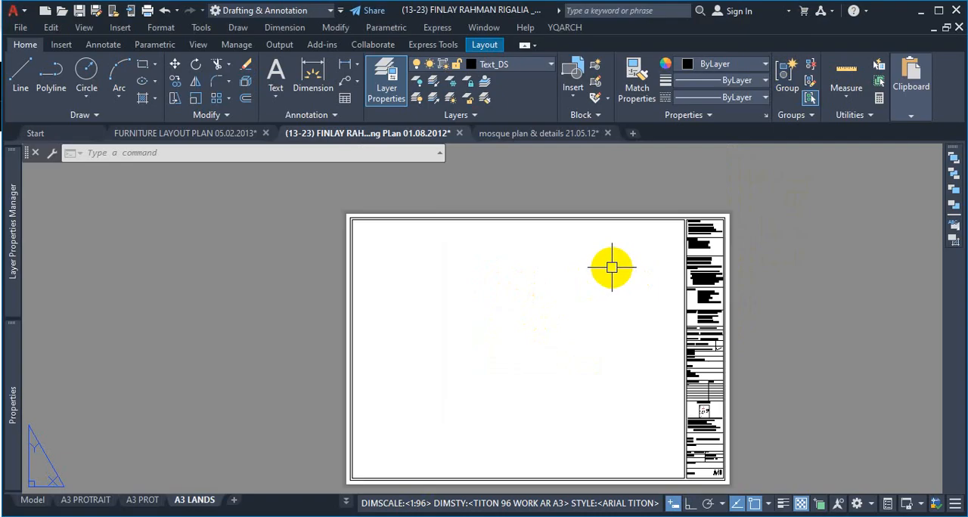
Step: View the 7TH & 8TH FLOOR WORKING PLAN layout and the A3 PROTRAIT layout
left_click(348, 501)
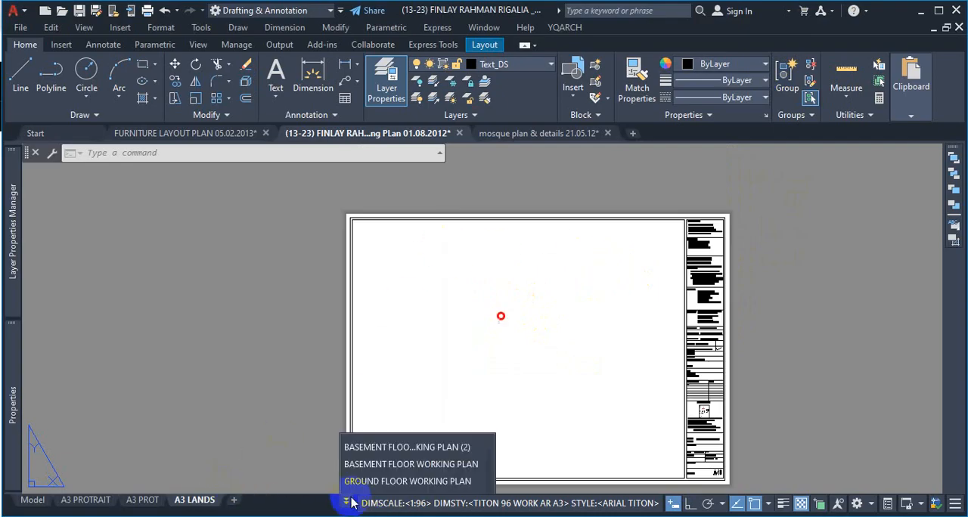
left_click(391, 380)
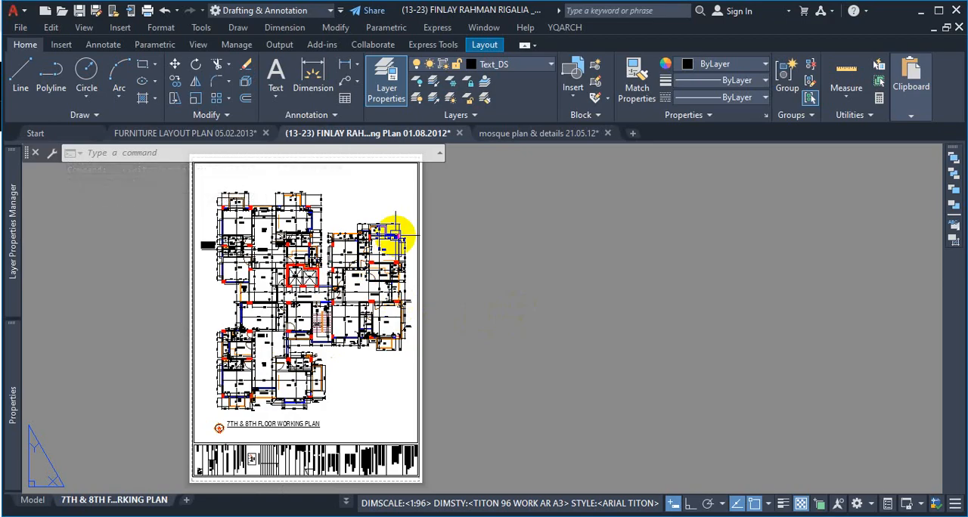
left_click(346, 501)
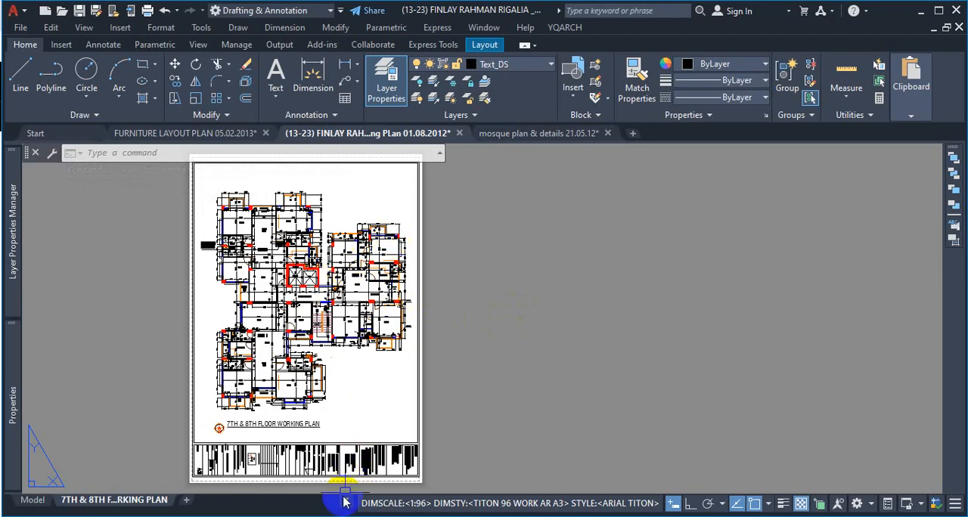
left_click(397, 449)
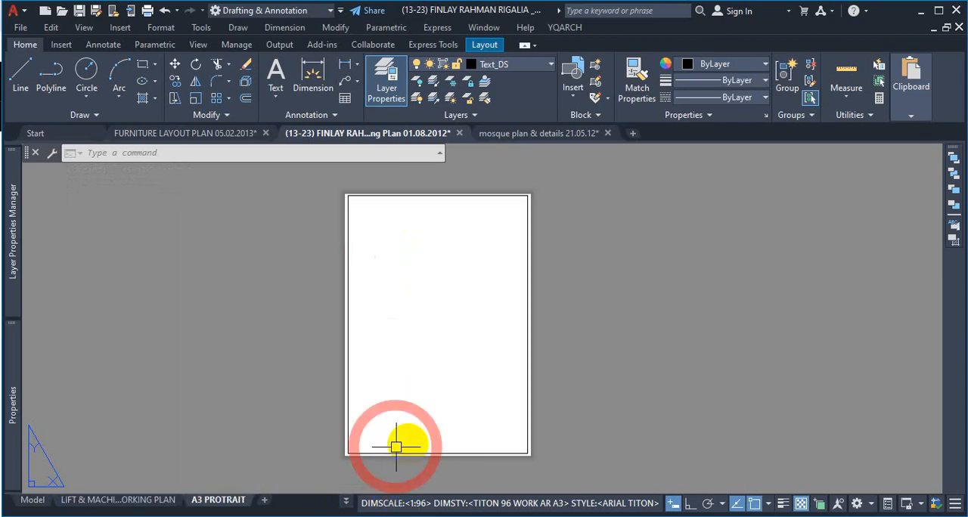
Step: Switch to the A3 PROT layout and check its border corners and title block
left_click(347, 503)
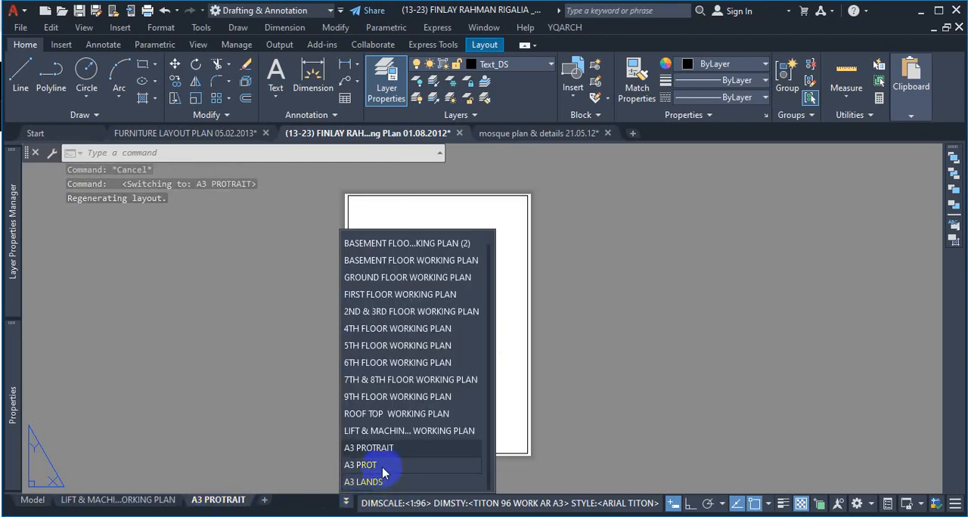
left_click(383, 473)
scroll(627, 369, "up", 6)
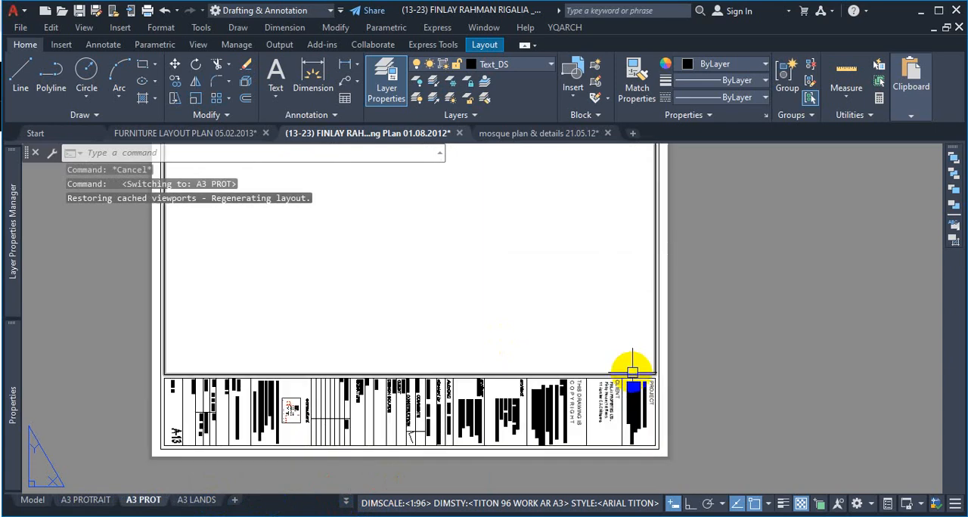
scroll(624, 362, "down", 6)
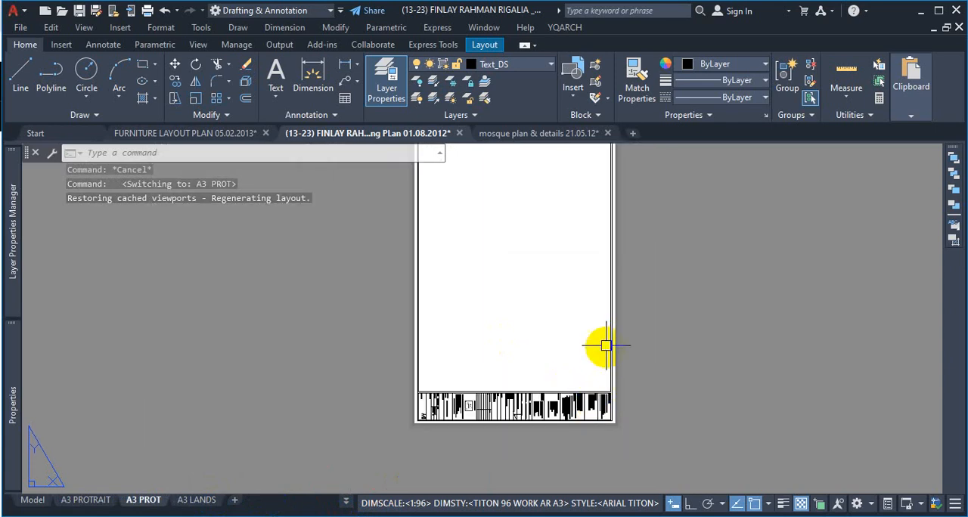
scroll(589, 243, "up", 6)
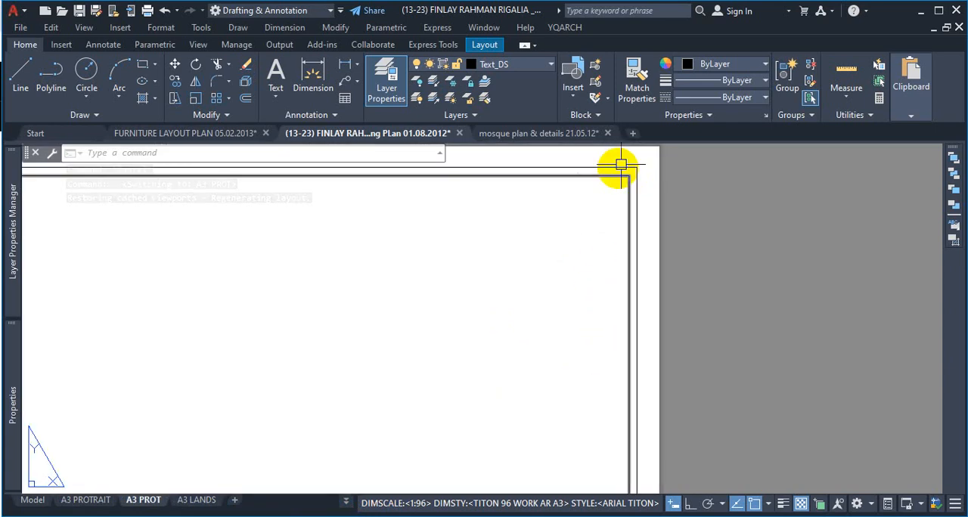
scroll(573, 399, "down", 5)
scroll(285, 315, "up", 6)
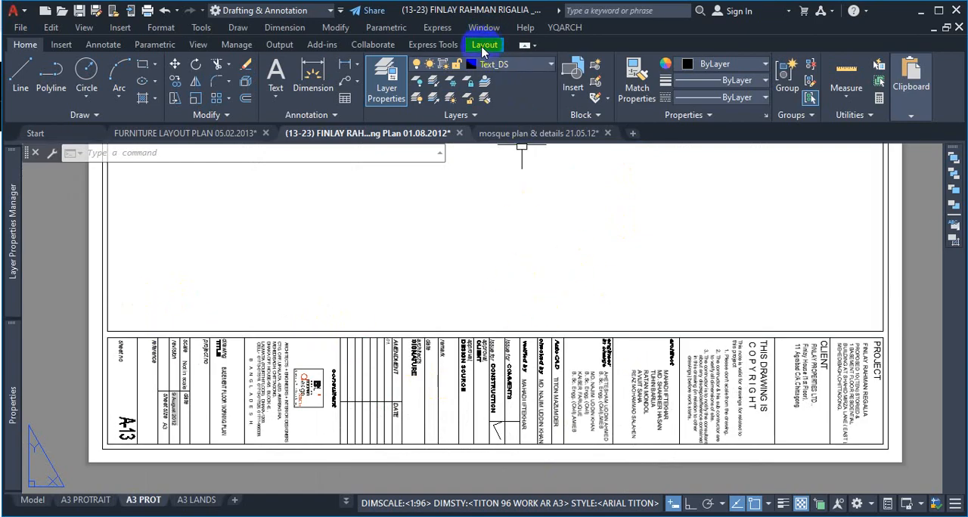
Step: Display the layout viewport tools and look up the command name for Insert View
left_click(484, 47)
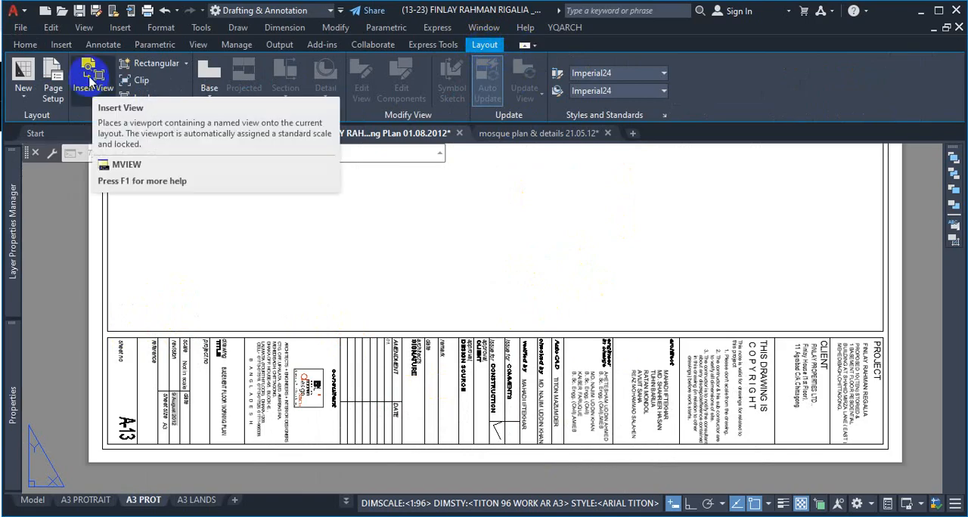
key("ctrl+1")
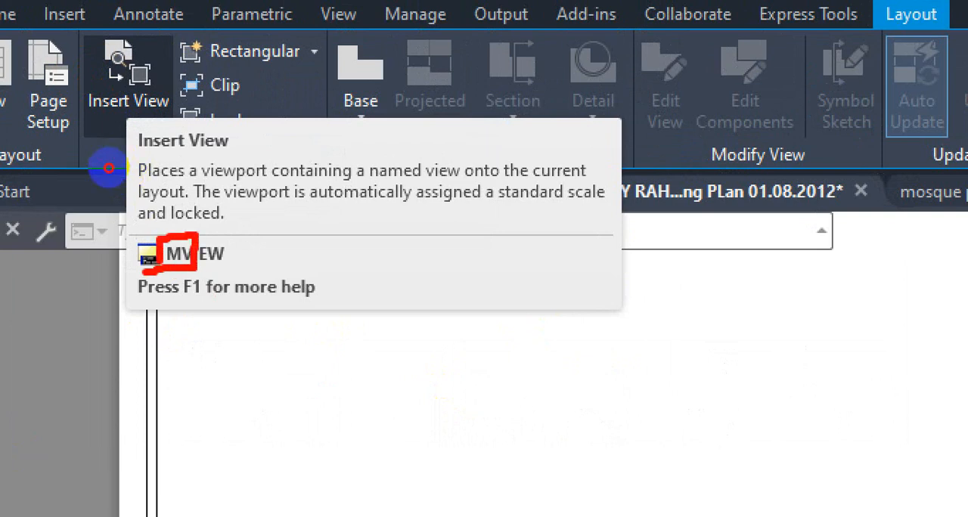
key("Escape")
Step: Start the MVIEW command on the A3 PROT sheet and review its options, including the 2, 3 and 4 viewport choices
scroll(363, 346, "down", 5)
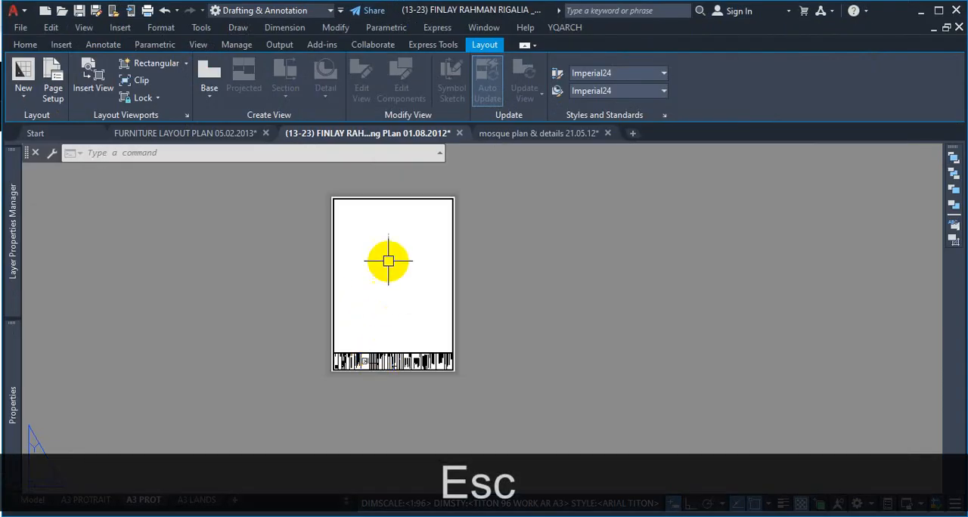
scroll(401, 276, "up", 2)
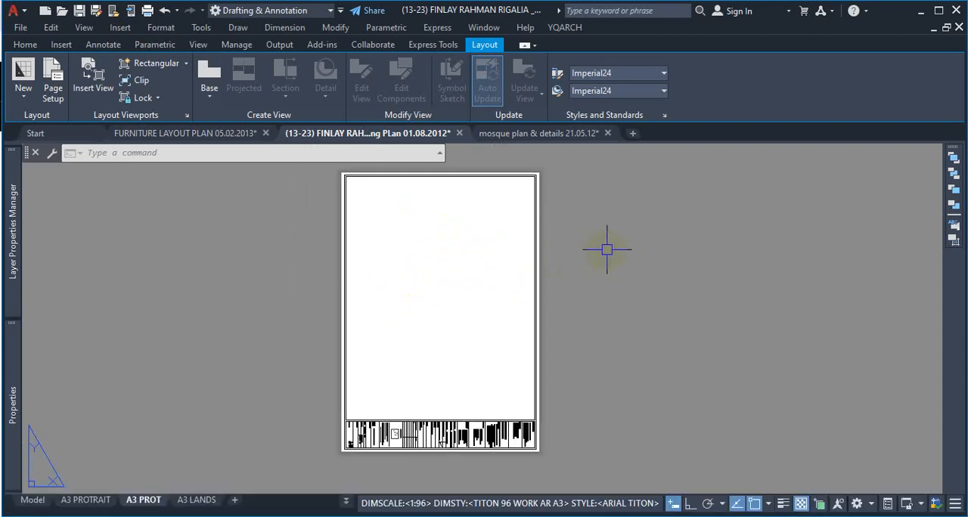
type("MV")
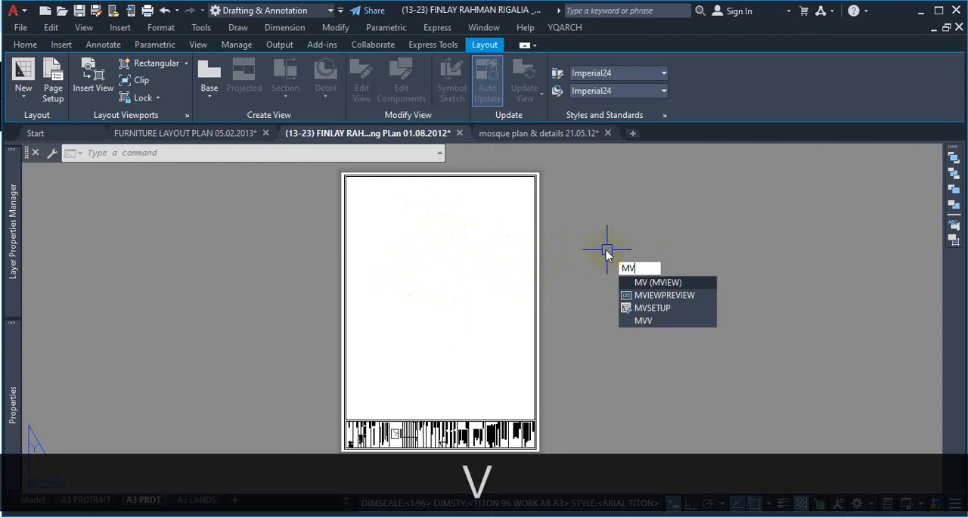
key("Return")
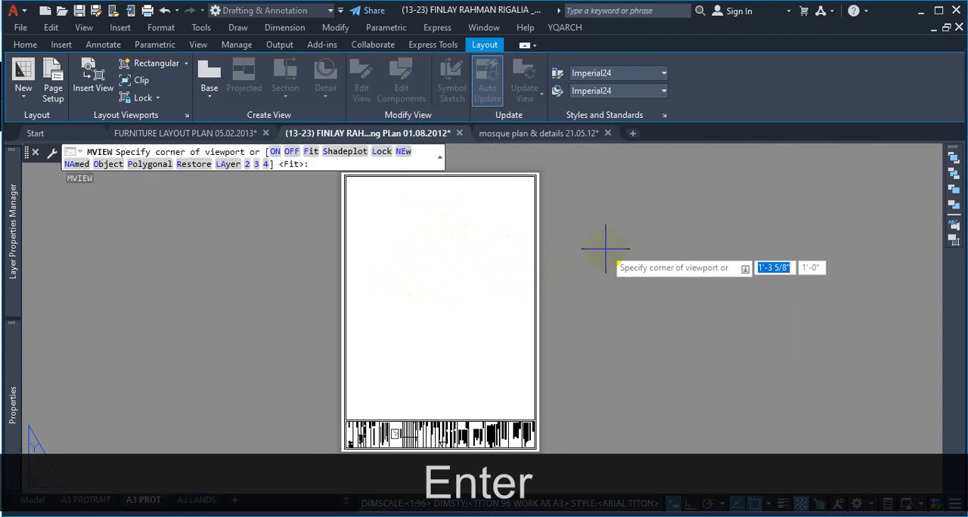
key("ctrl")
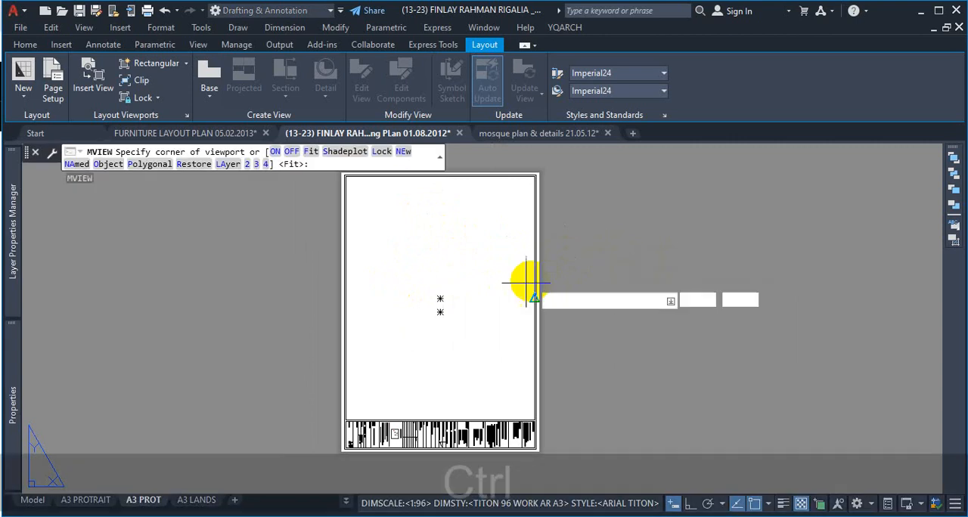
key("ctrl+1")
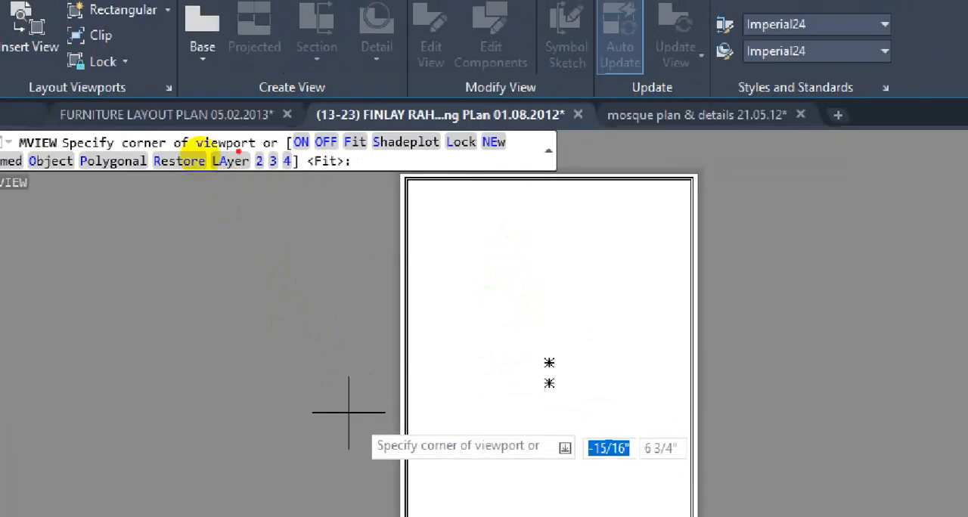
left_click_drag(259, 168, 313, 168)
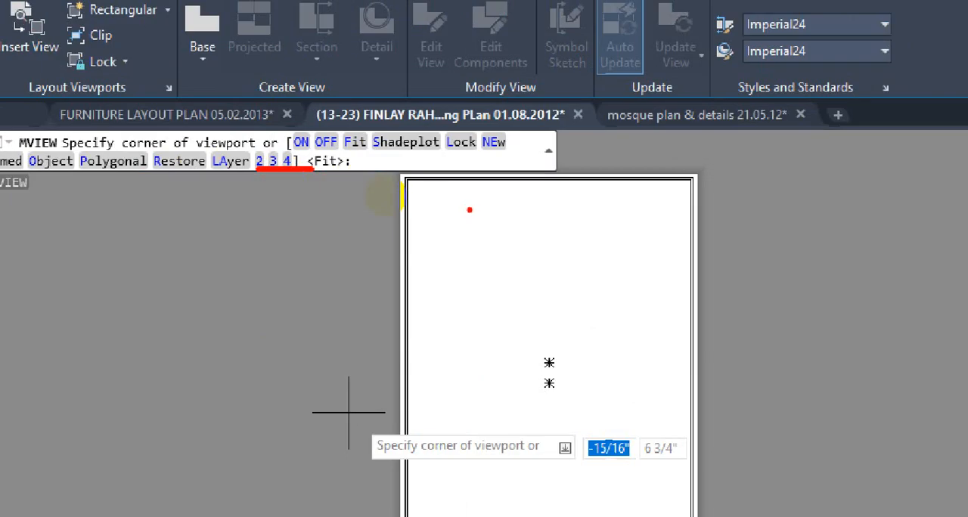
key("Escape")
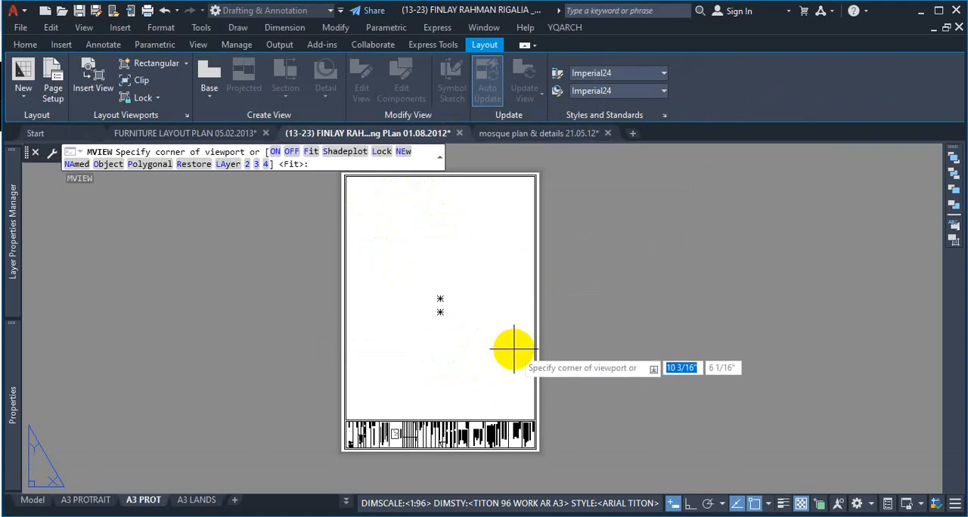
Step: Draw a rectangular viewport from the inner border's upper-left corner to its lower-right corner just above the title block
scroll(507, 339, "down", 2)
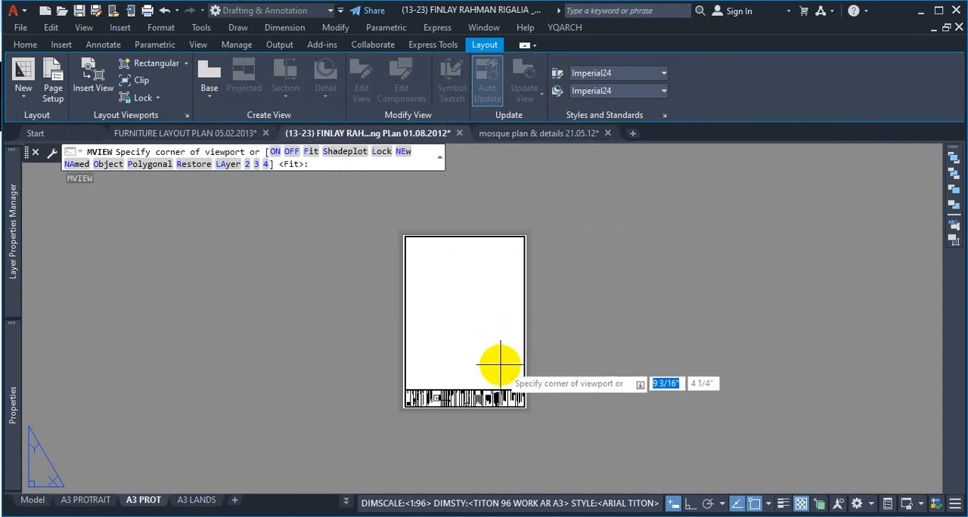
scroll(411, 244, "up", 5)
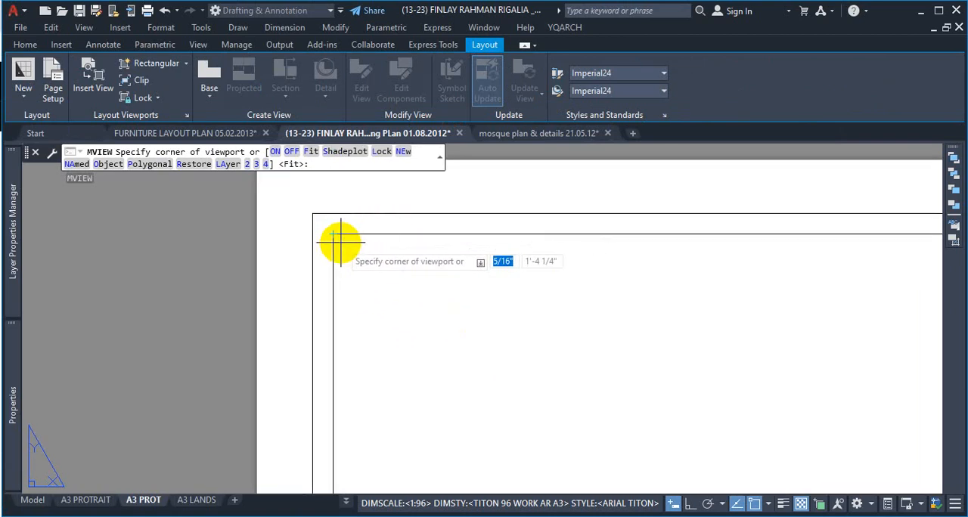
key("ctrl+1")
left_click(416, 271)
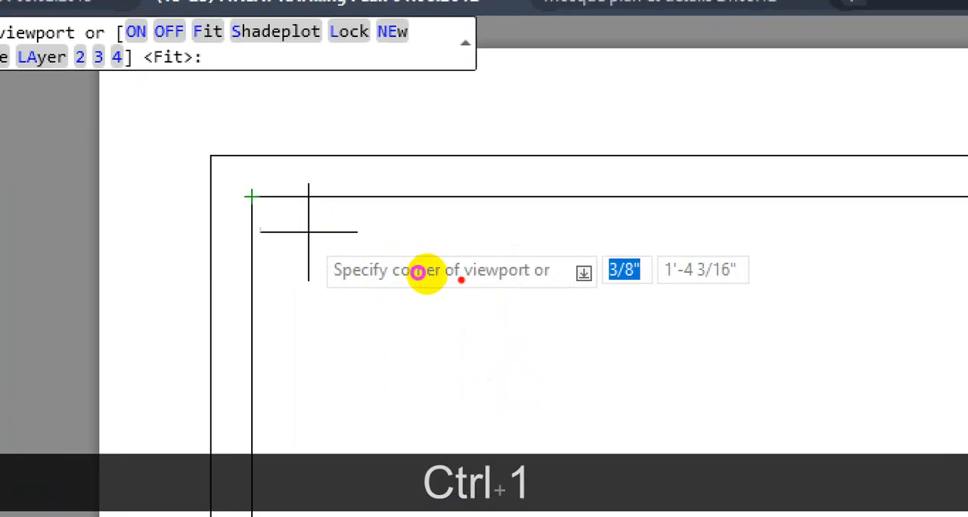
left_click_drag(456, 297, 586, 302)
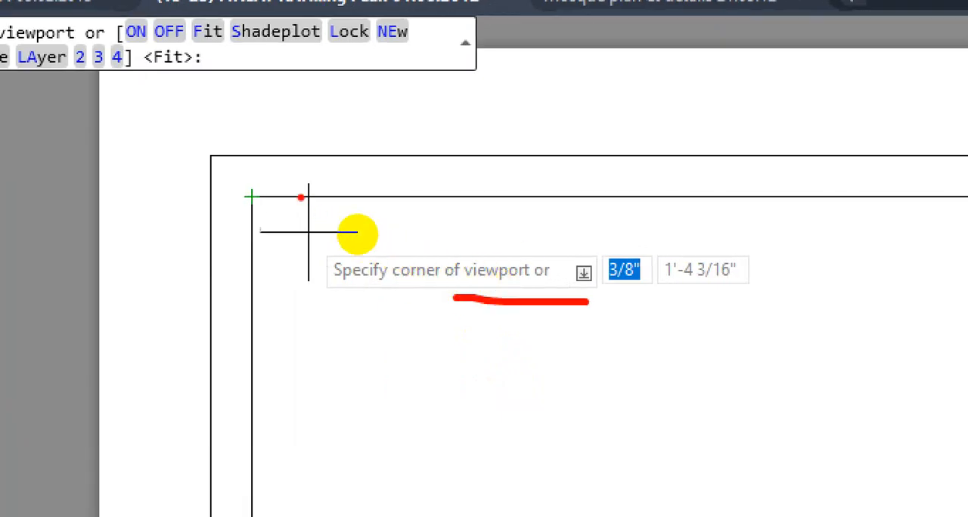
key("Escape")
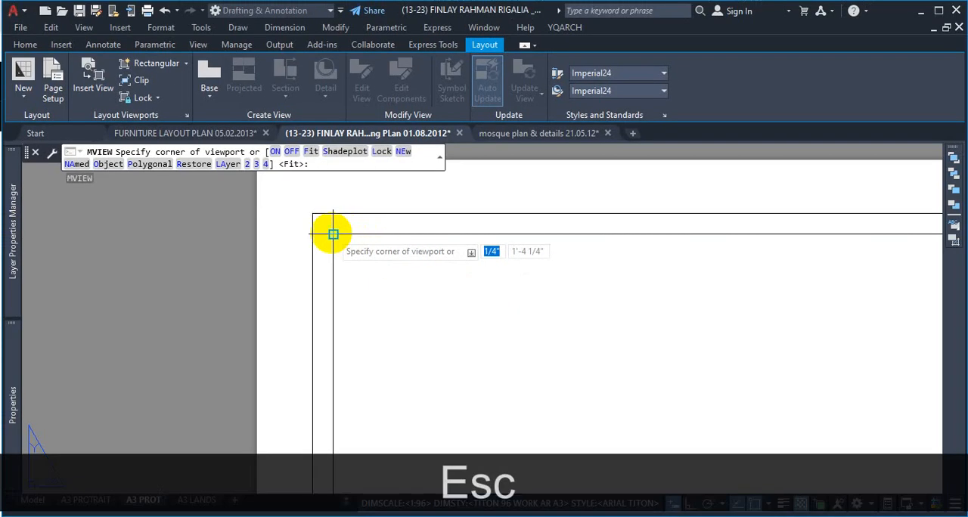
left_click(333, 235)
scroll(386, 273, "down", 5)
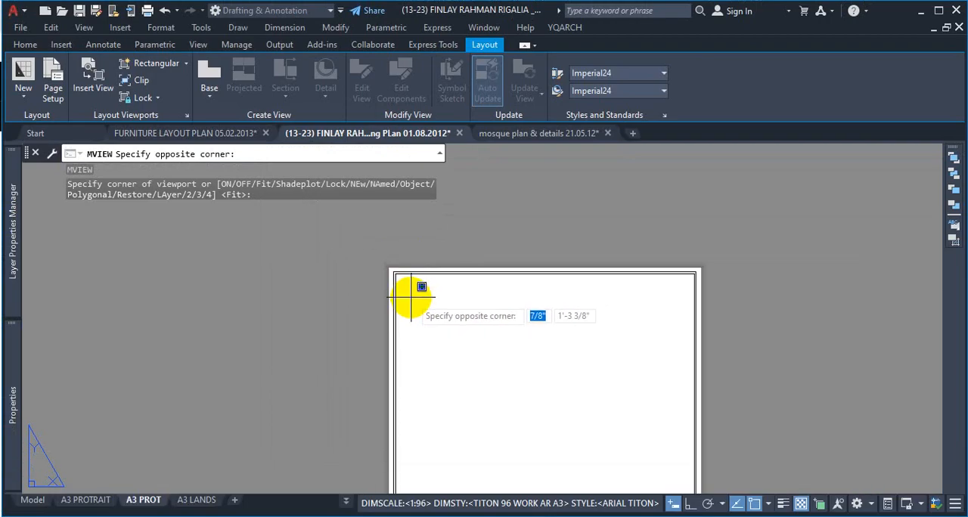
scroll(544, 419, "up", 8)
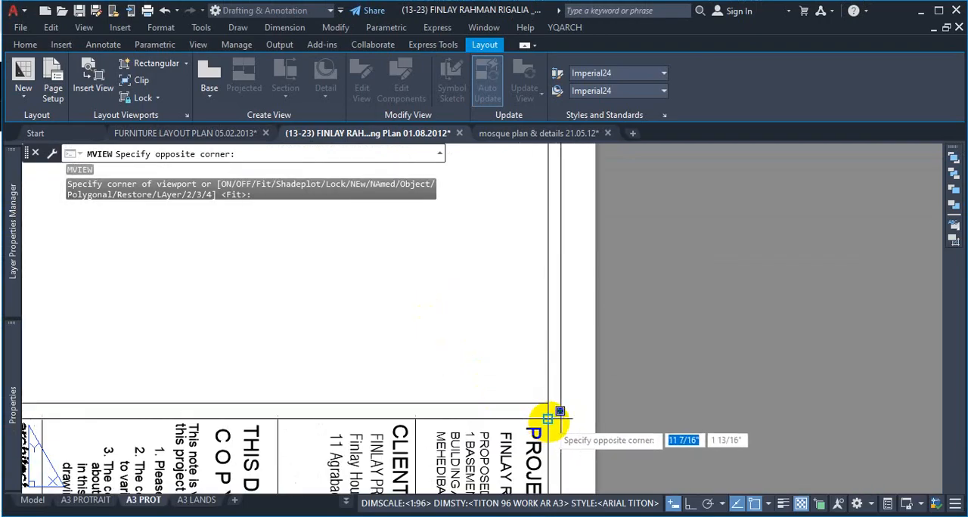
left_click(548, 391)
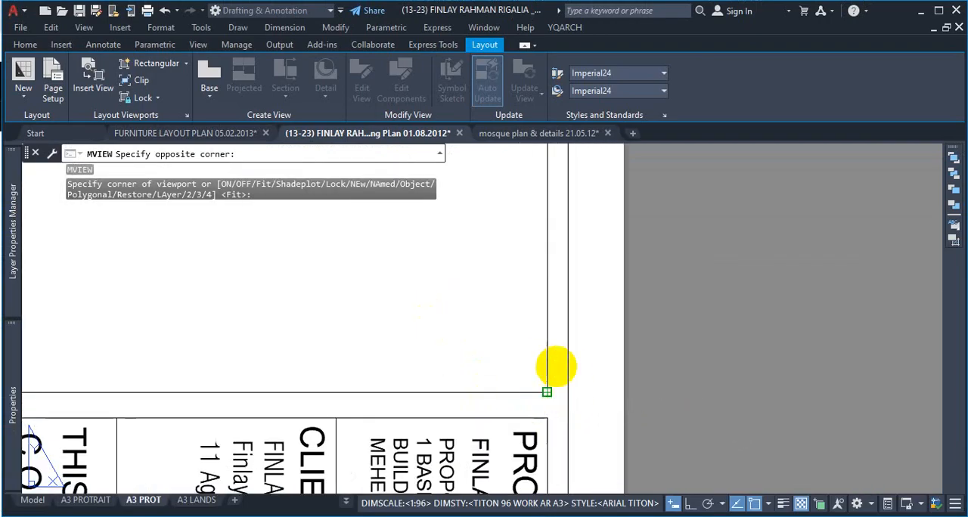
scroll(591, 379, "down", 5)
scroll(542, 274, "down", 4)
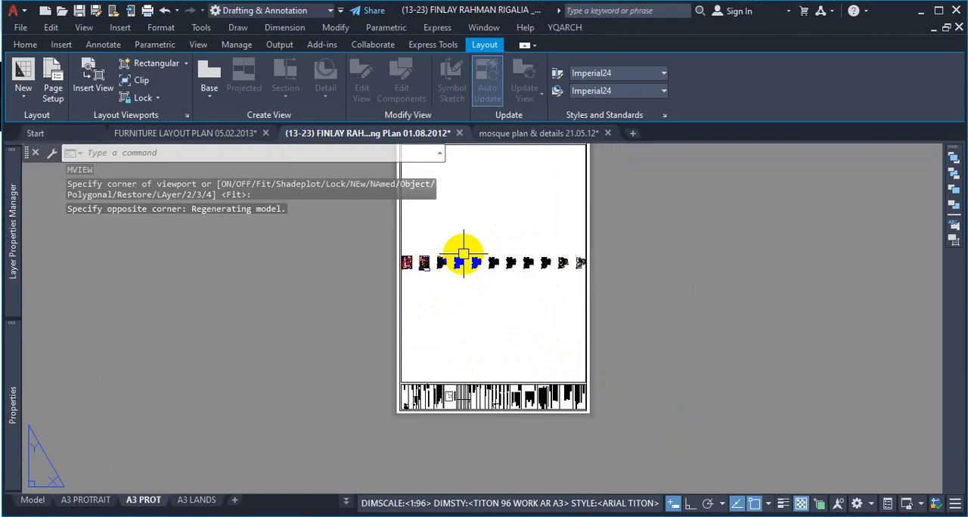
Step: Examine the row of floor plans shown inside the new viewport and how it fills the A3 PROT sheet
scroll(473, 261, "up", 6)
scroll(480, 275, "down", 2)
scroll(484, 274, "up", 2)
scroll(489, 275, "down", 4)
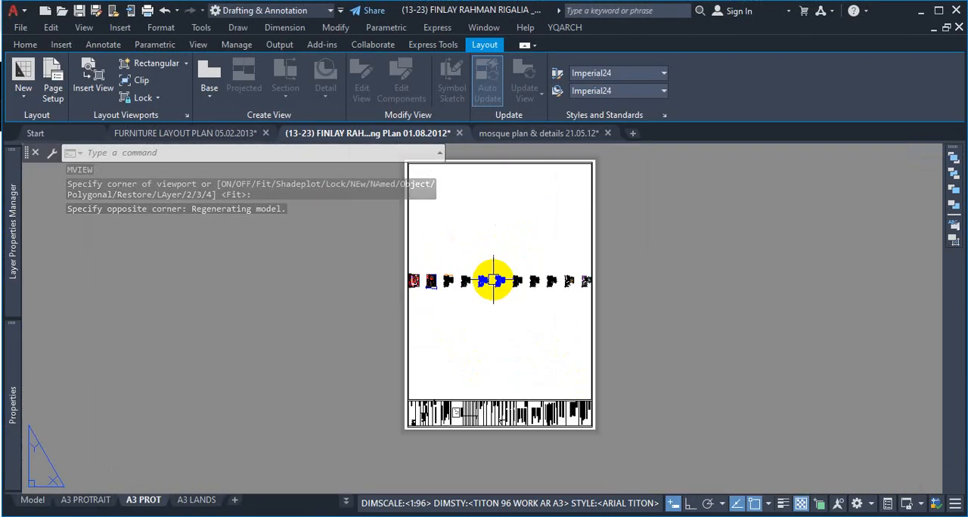
scroll(486, 271, "up", 6)
scroll(486, 271, "up", 2)
scroll(486, 268, "down", 6)
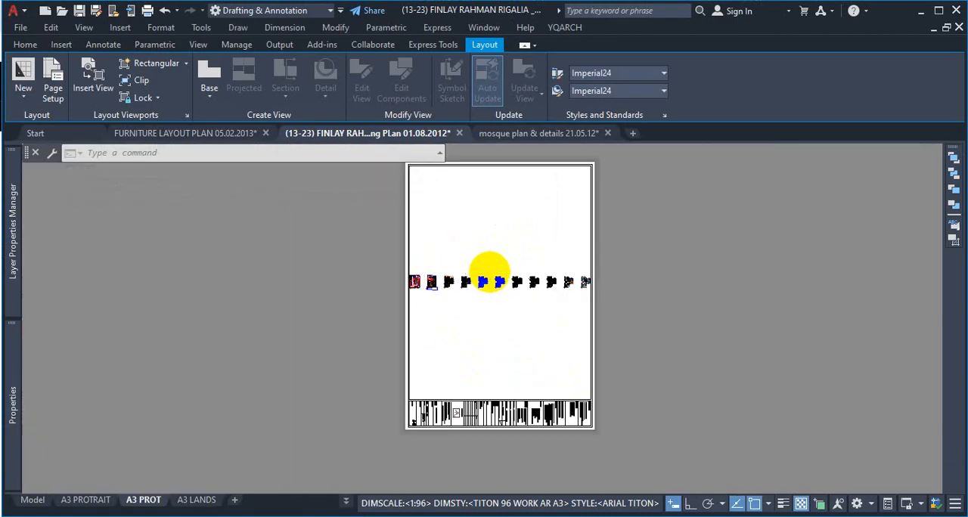
scroll(481, 287, "up", 4)
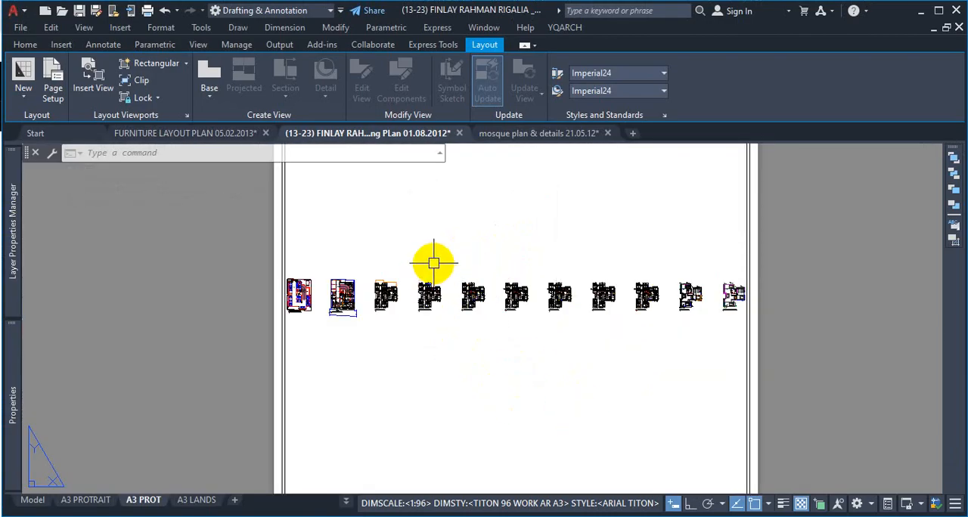
scroll(432, 273, "down", 6)
scroll(431, 276, "up", 2)
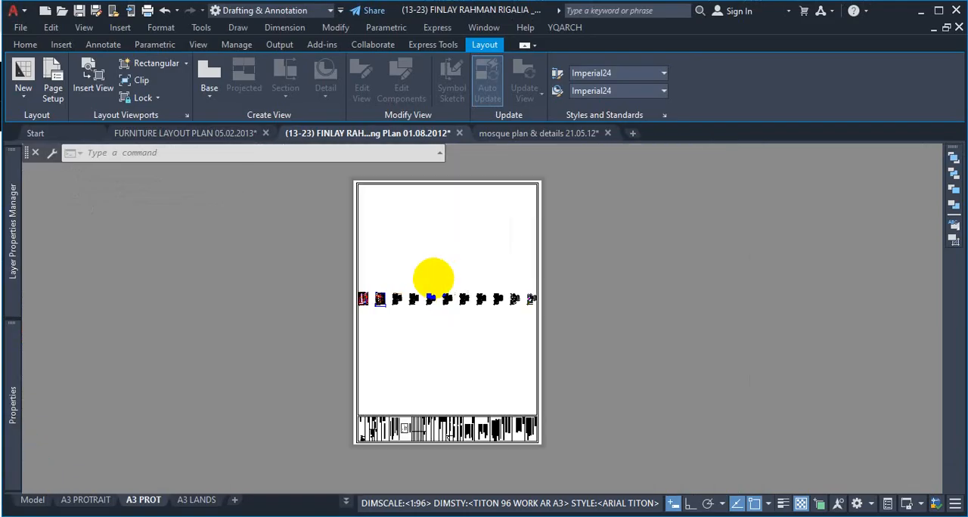
scroll(433, 278, "down", 1)
scroll(435, 276, "up", 5)
scroll(437, 279, "down", 6)
scroll(441, 277, "up", 4)
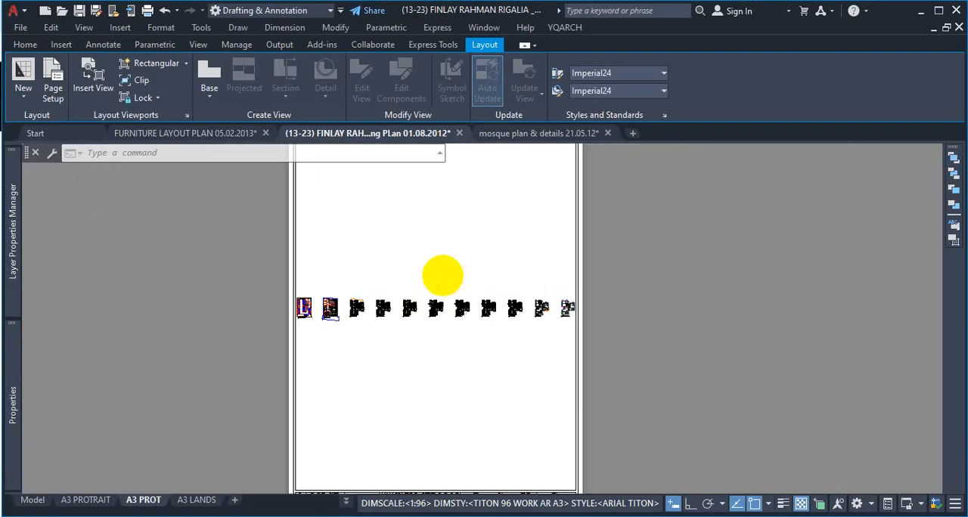
scroll(442, 276, "down", 6)
scroll(439, 269, "up", 8)
scroll(442, 275, "down", 4)
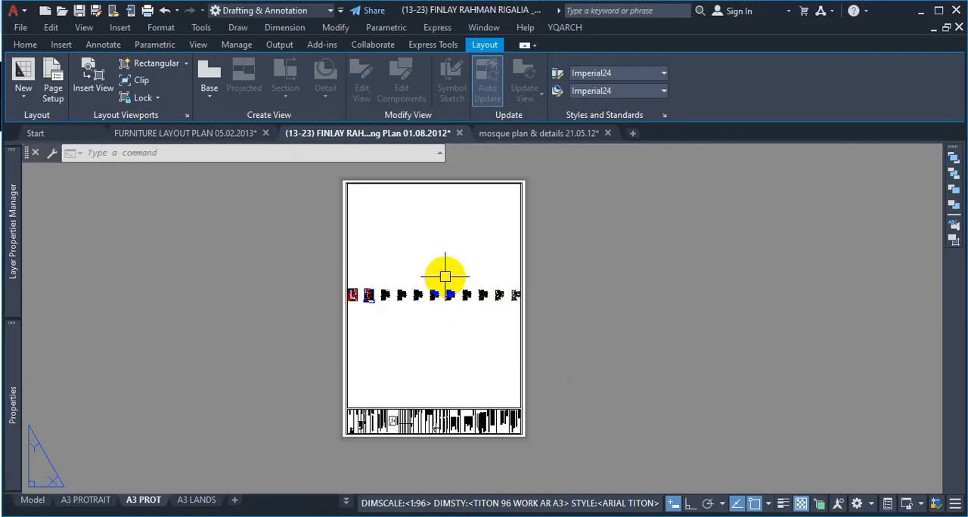
scroll(442, 277, "down", 3)
scroll(418, 262, "up", 3)
scroll(419, 259, "down", 2)
scroll(434, 263, "up", 2)
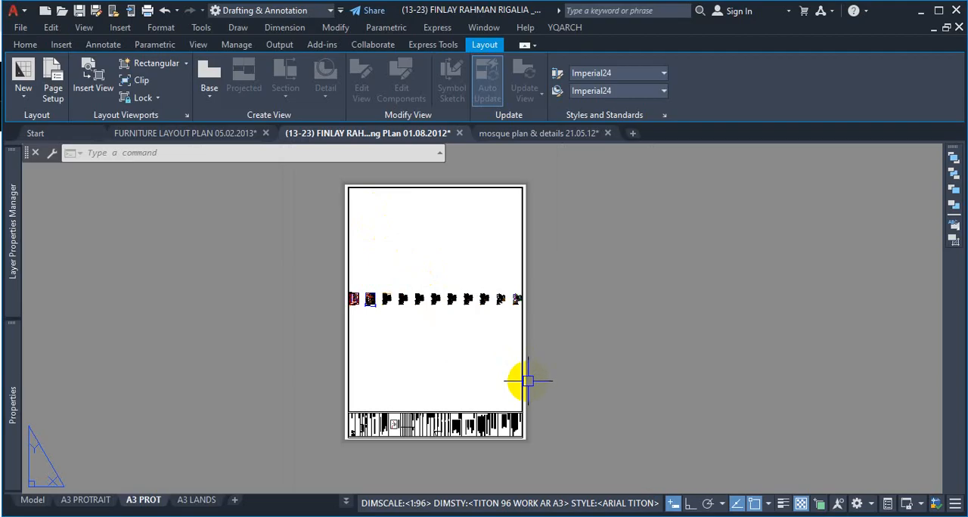
Step: Undo the view changes and the MVIEW viewport on the A3 PROT sheet
key("ctrl+z")
key("ctrl+z")
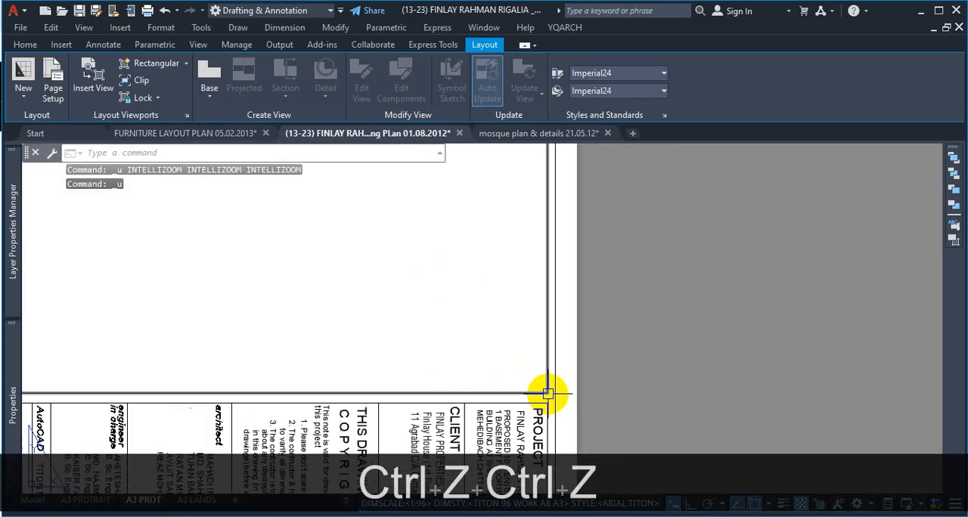
key("ctrl+z")
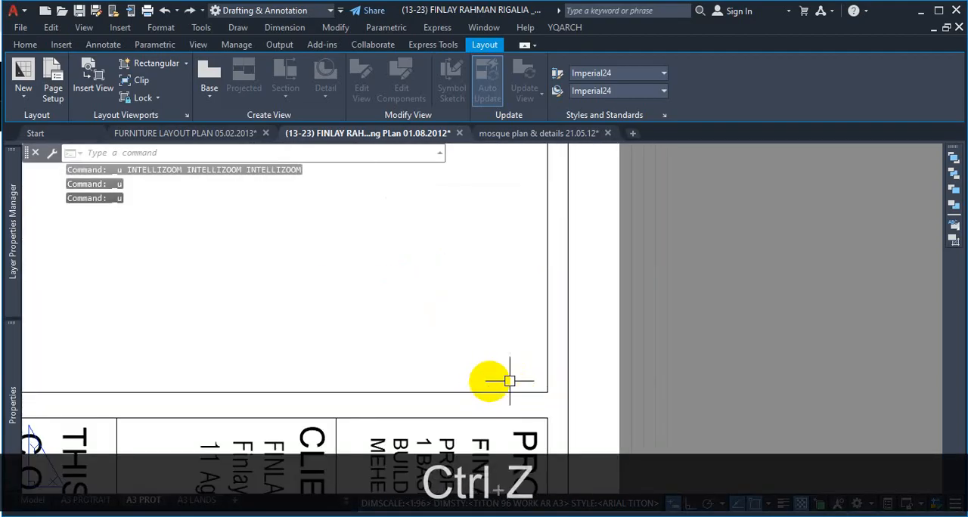
scroll(510, 381, "down", 8)
key("ctrl+z")
key("ctrl+z")
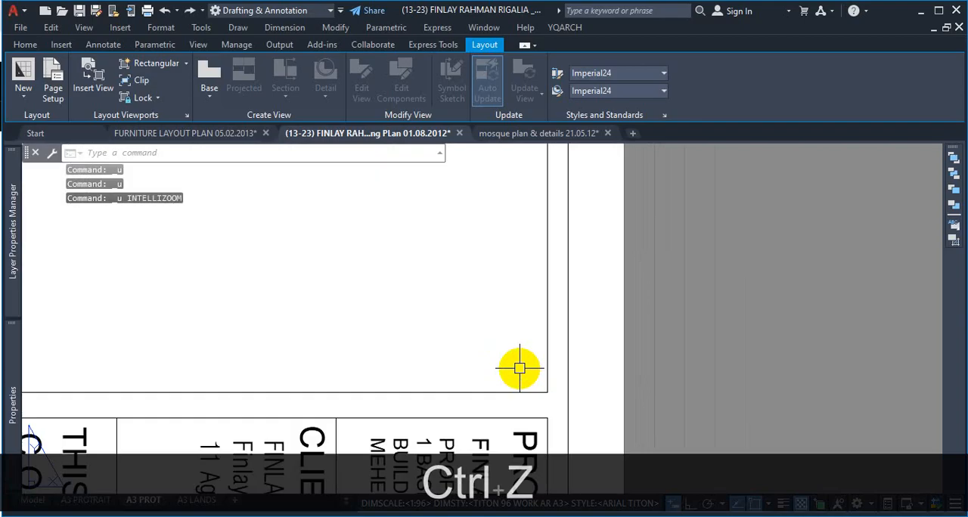
scroll(515, 409, "up", 2)
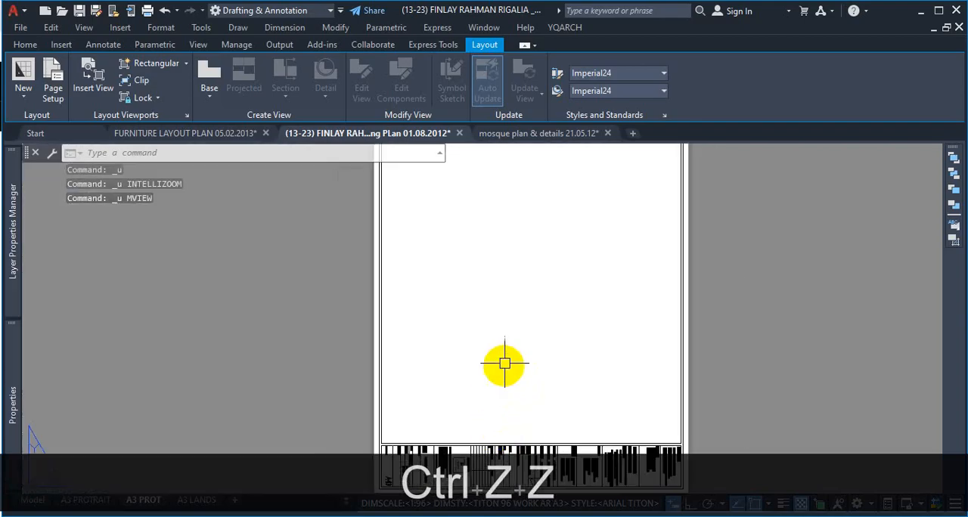
Step: Create a rectangular viewport with MVIEW on the A3 PROT sheet, filling the inner border frame above the title block
type("MV")
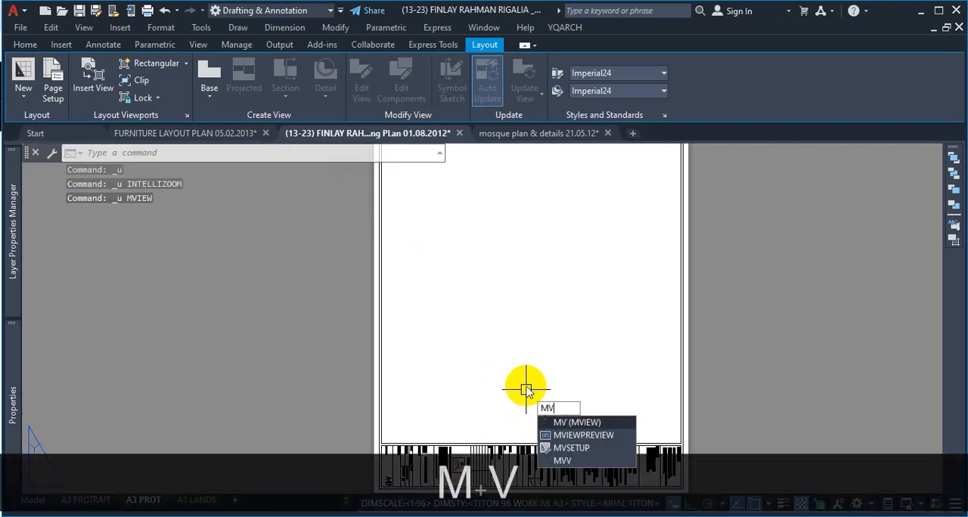
key("Return")
scroll(518, 388, "down", 3)
scroll(465, 243, "up", 2)
scroll(465, 244, "up", 2)
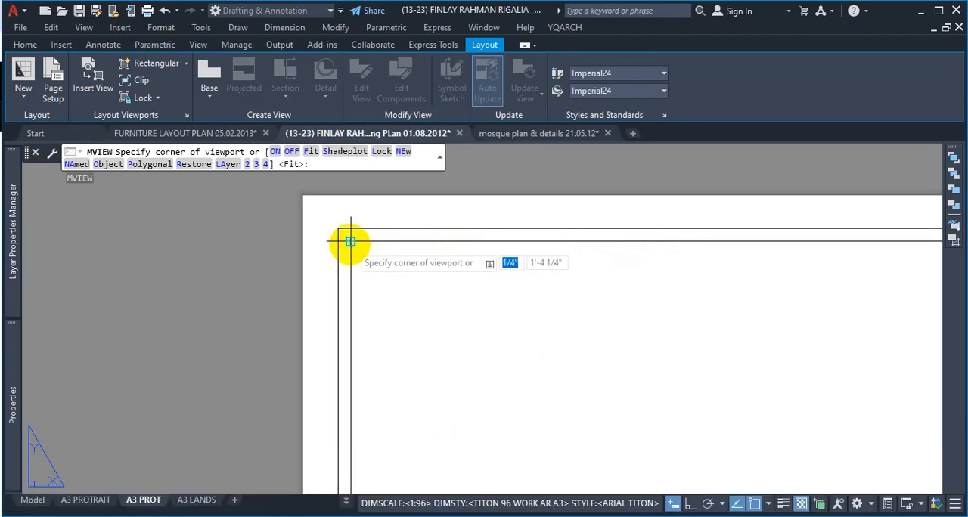
left_click(350, 241)
scroll(453, 303, "down", 6)
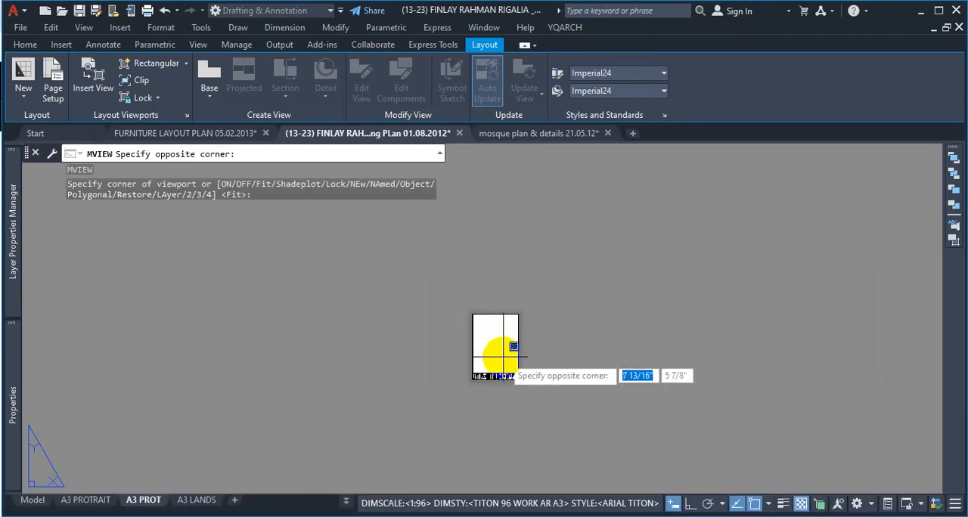
scroll(503, 356, "up", 8)
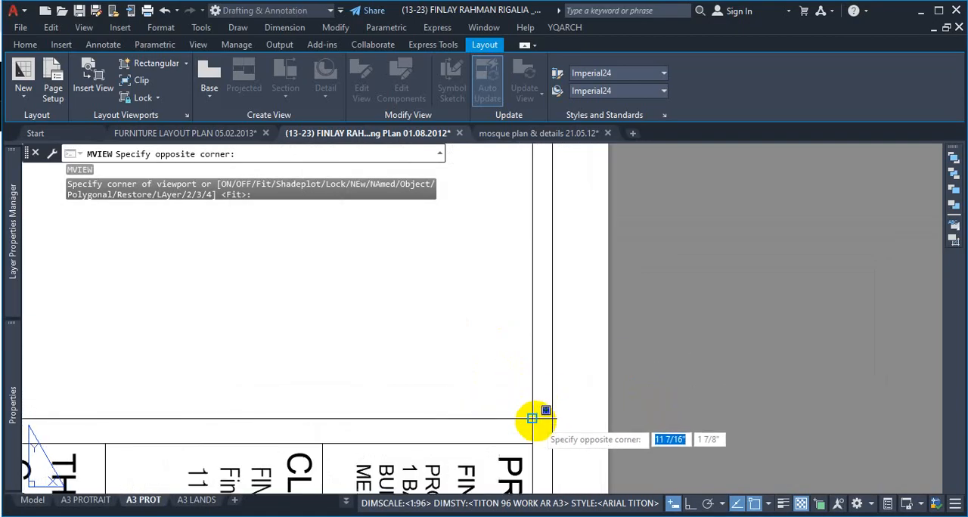
left_click(531, 418)
scroll(600, 385, "down", 8)
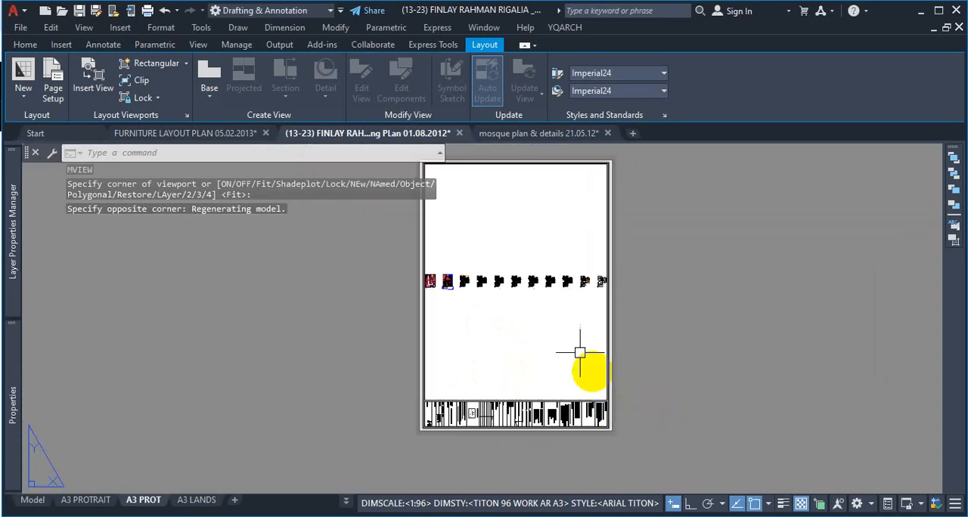
scroll(454, 273, "up", 8)
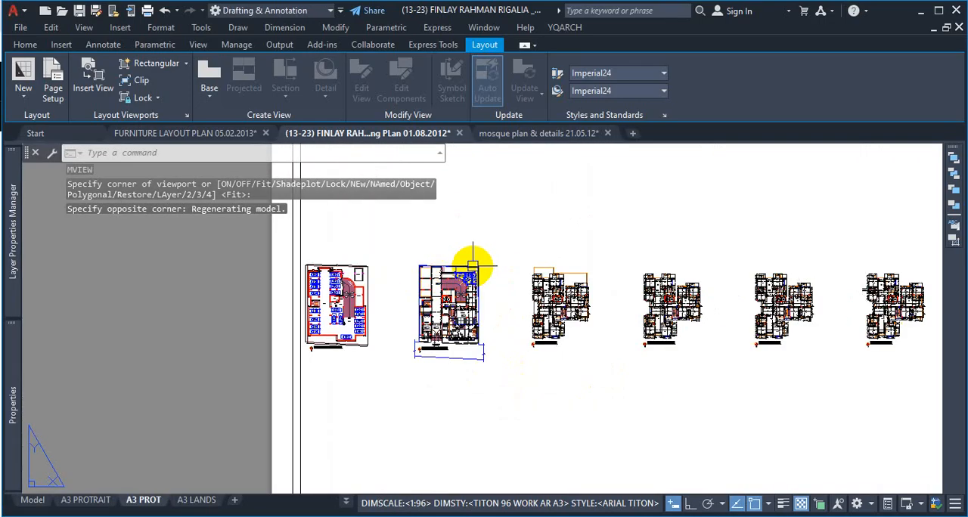
scroll(496, 307, "down", 8)
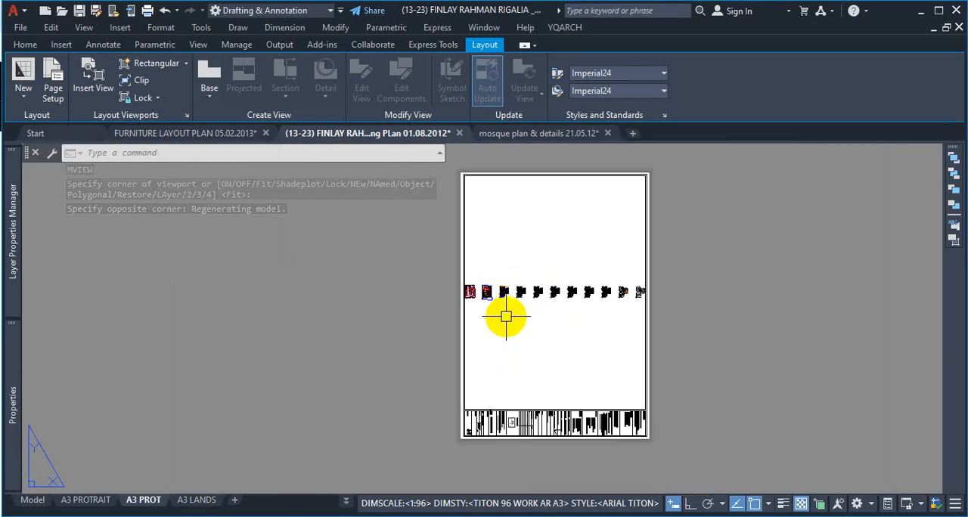
scroll(506, 316, "down", 3)
scroll(631, 288, "up", 2)
scroll(456, 345, "up", 2)
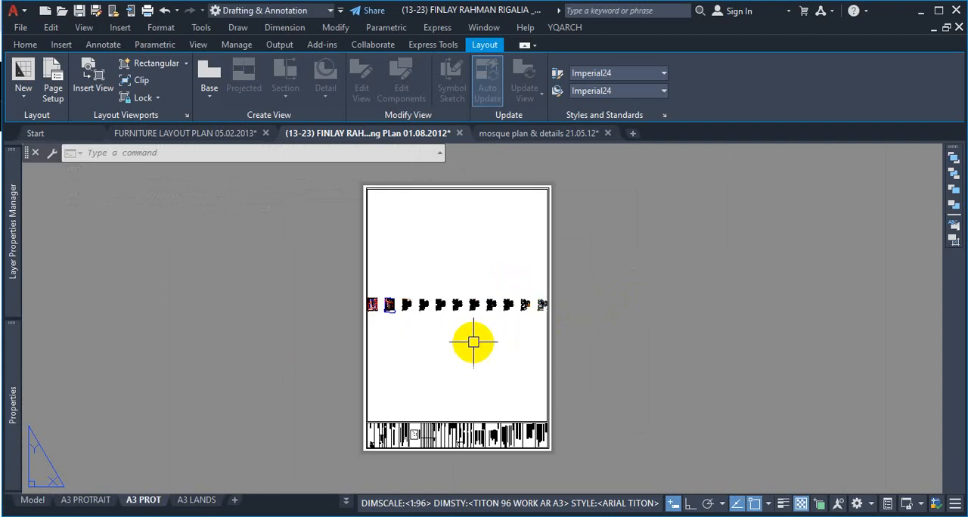
scroll(473, 342, "down", 1)
scroll(429, 339, "up", 1)
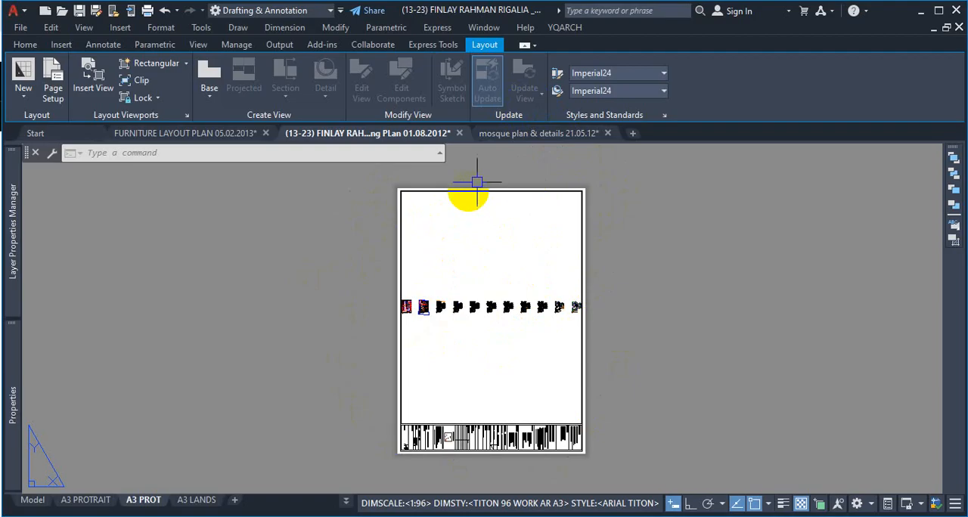
Step: Minimize the ribbon to panel titles to enlarge the drawing area
left_click(527, 47)
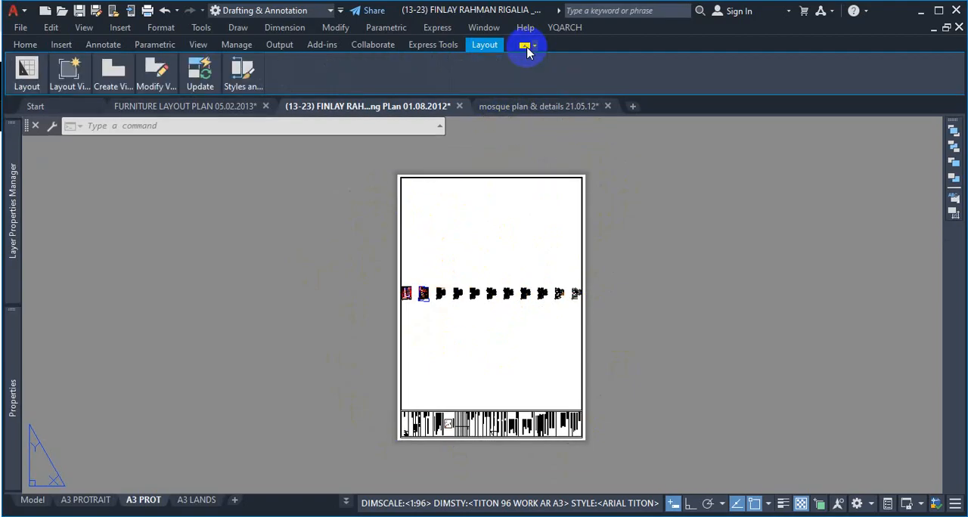
left_click(527, 47)
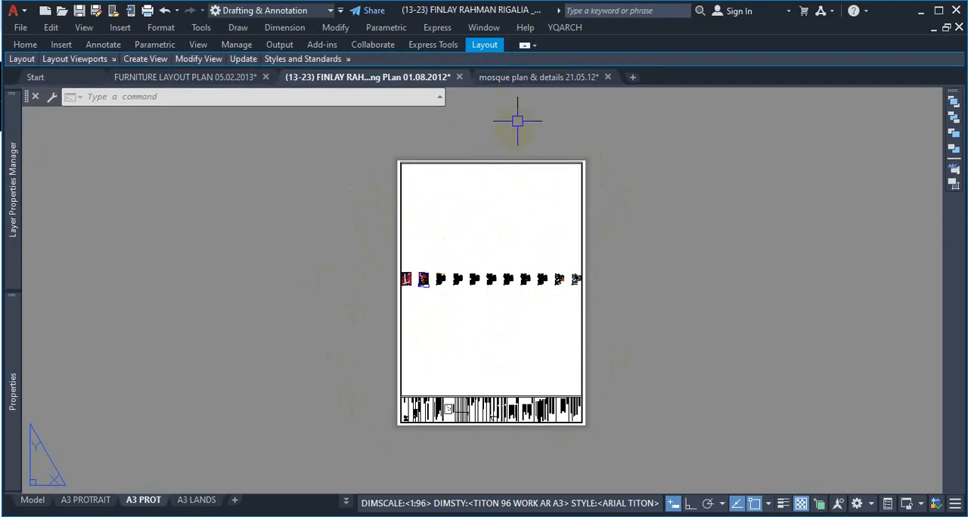
left_click(601, 185)
left_click(637, 244)
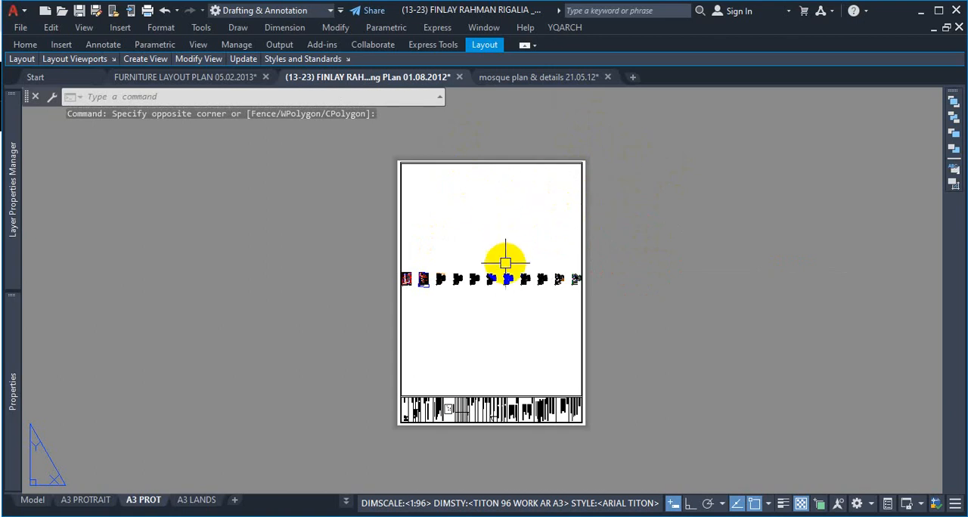
scroll(505, 259, "up", 2)
scroll(506, 295, "down", 1)
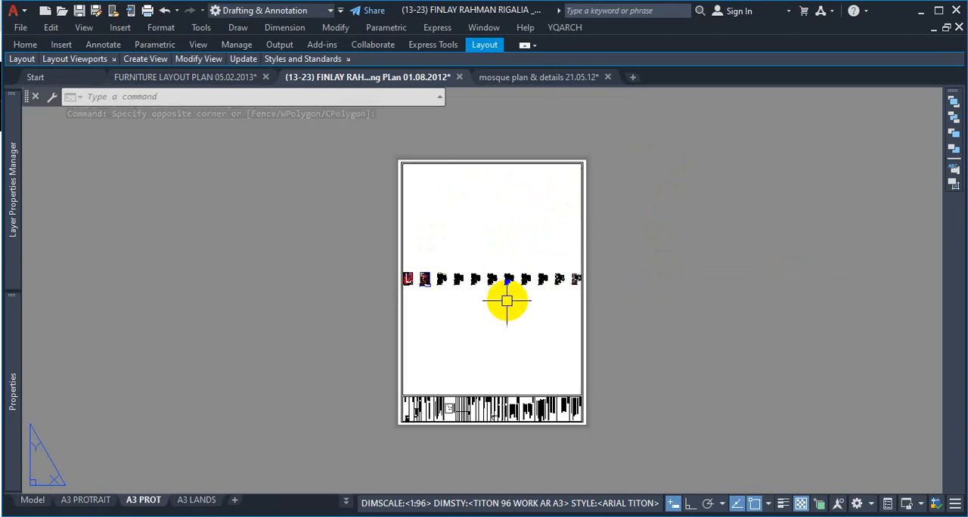
scroll(512, 302, "up", 1)
scroll(541, 299, "down", 2)
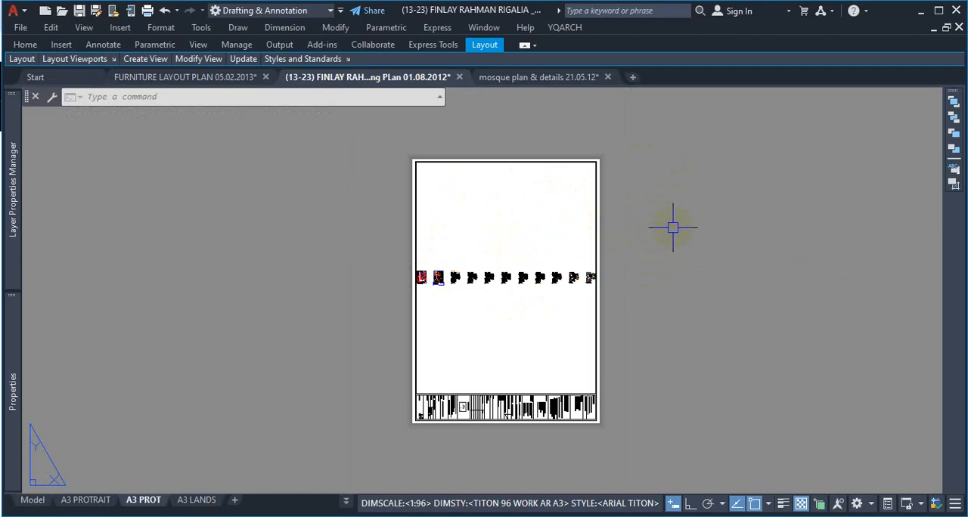
Step: Zoom with the Window option around the outer edges of the A3 PROT sheet
type("z")
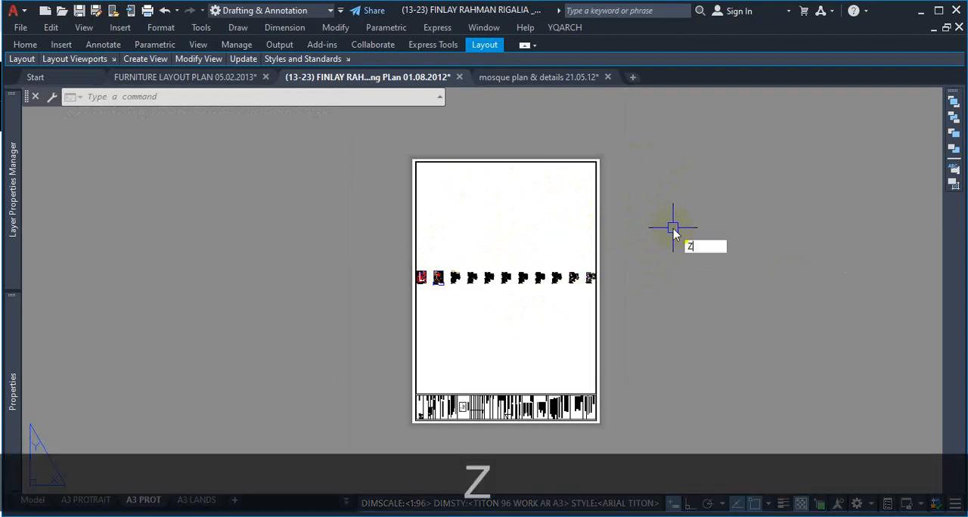
key("space")
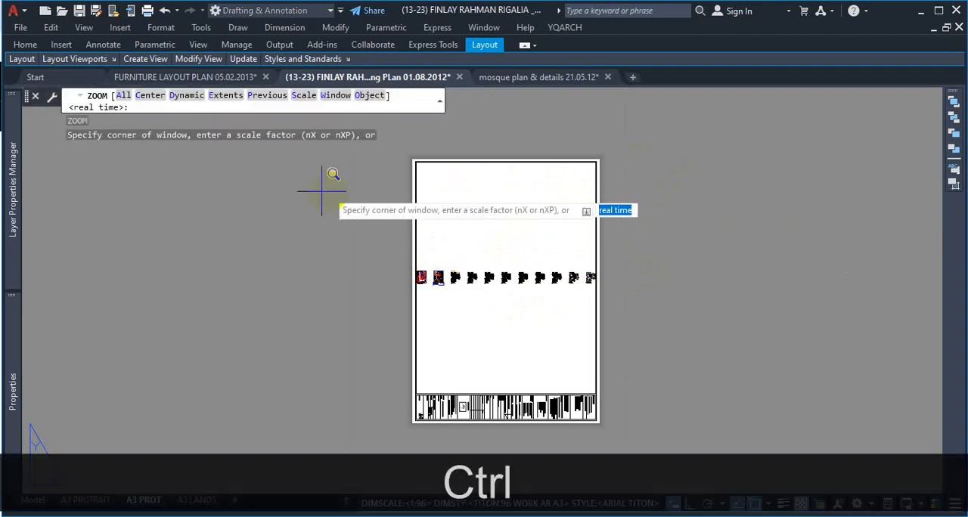
key("ctrl+1")
mouse_move(333, 85)
left_mouse_down()
mouse_move(357, 93)
mouse_move(327, 83)
left_mouse_up()
key("Escape")
type("w")
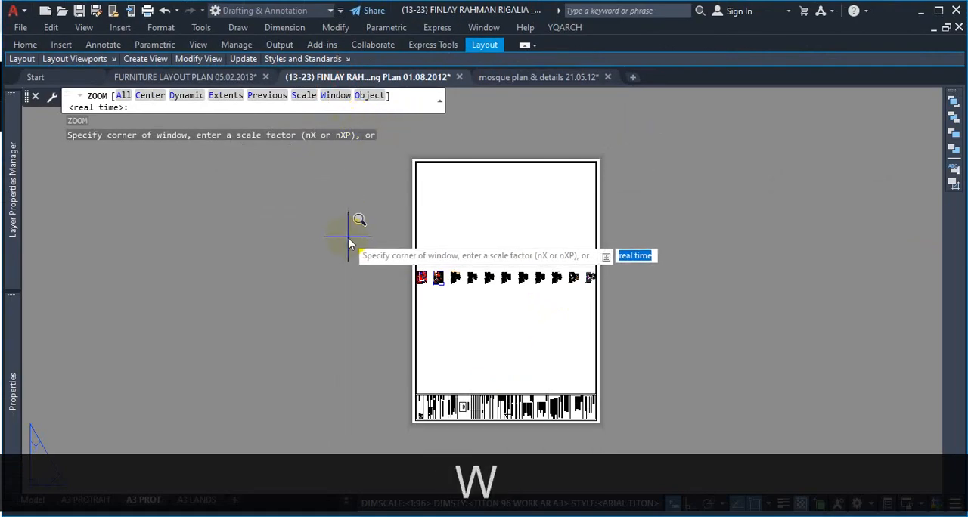
key("space")
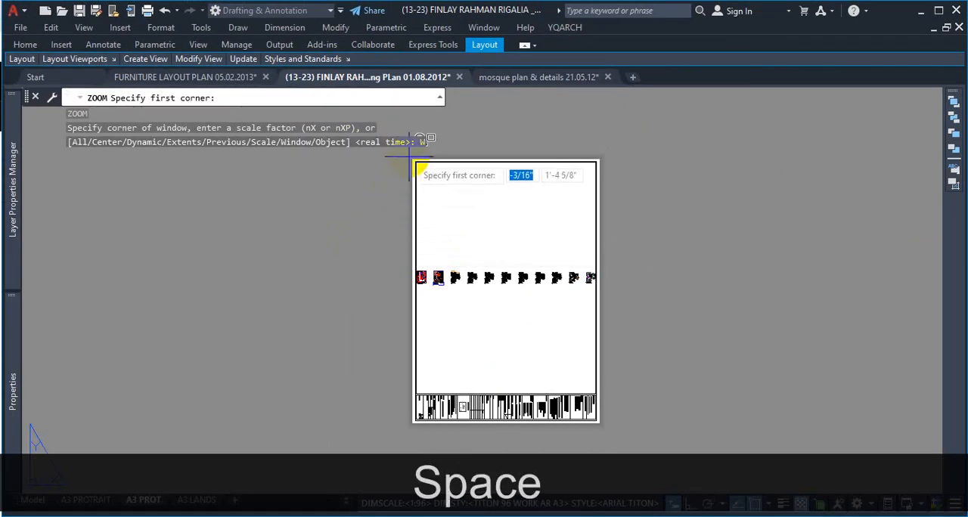
left_click(408, 158)
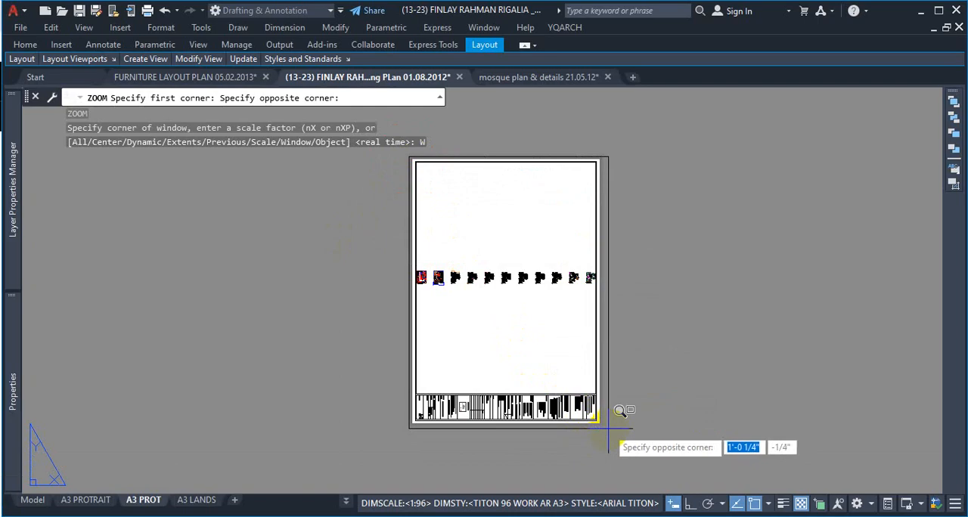
left_click(603, 428)
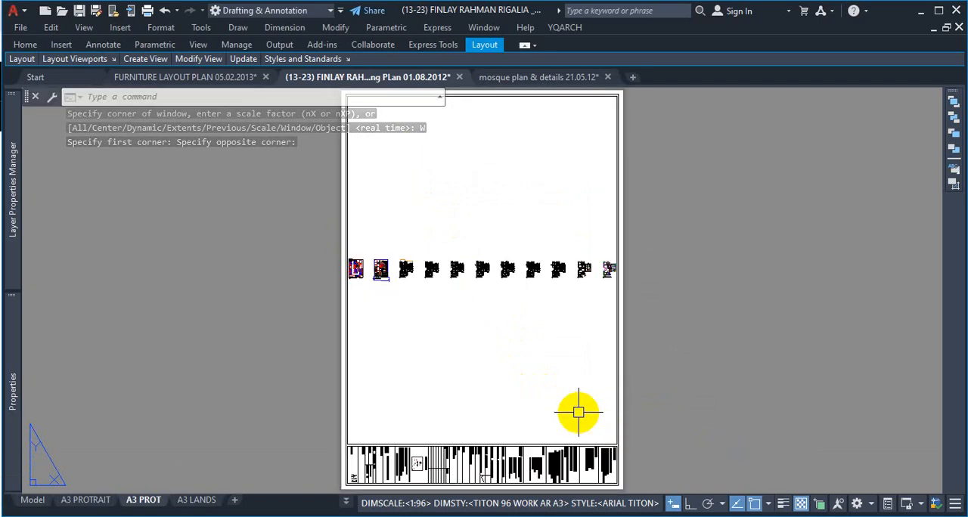
Step: Undo the window zoom on the A3 PROT sheet and clear any pending selection
key("ctrl+z")
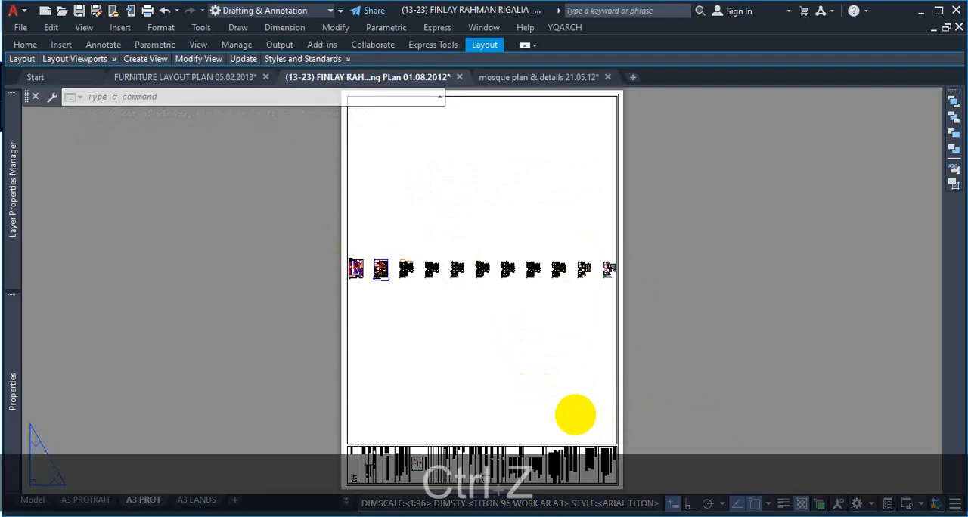
scroll(513, 365, "down", 2)
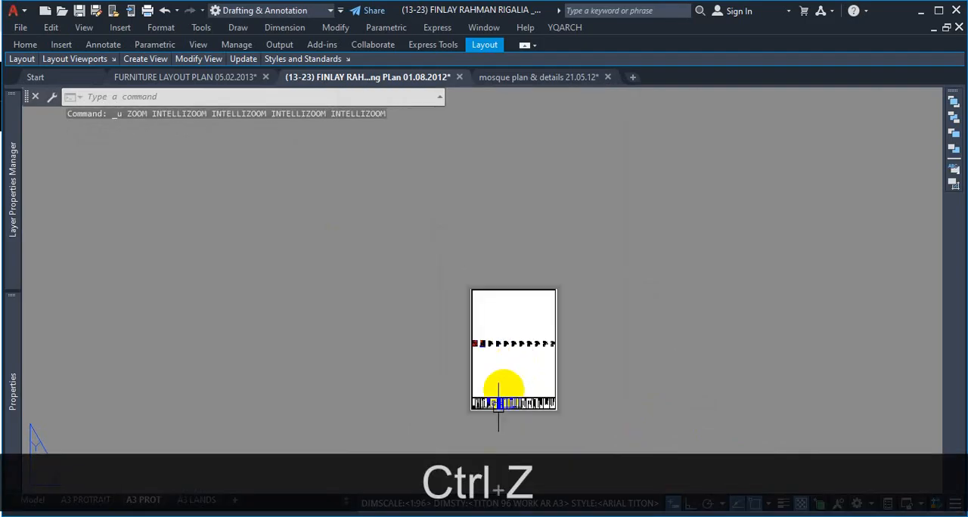
scroll(492, 425, "up", 2)
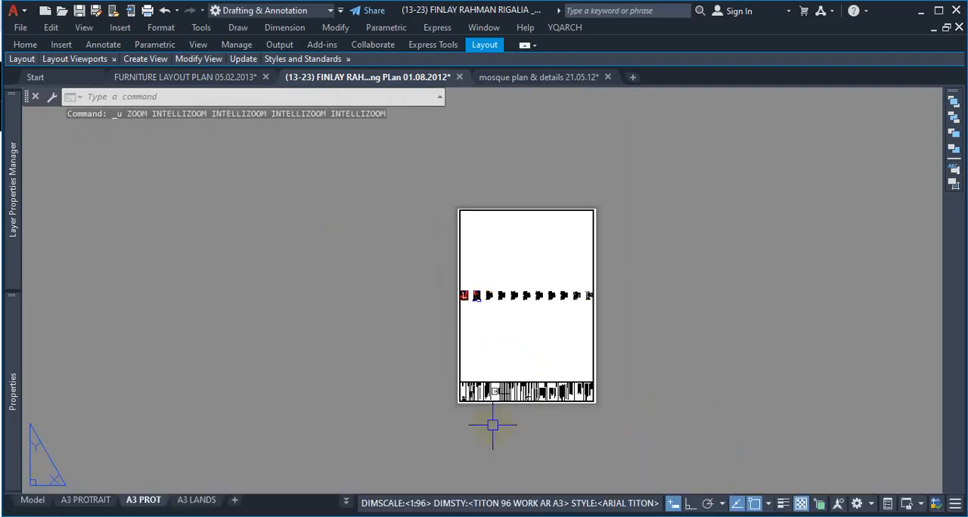
left_click(690, 301)
key("Escape")
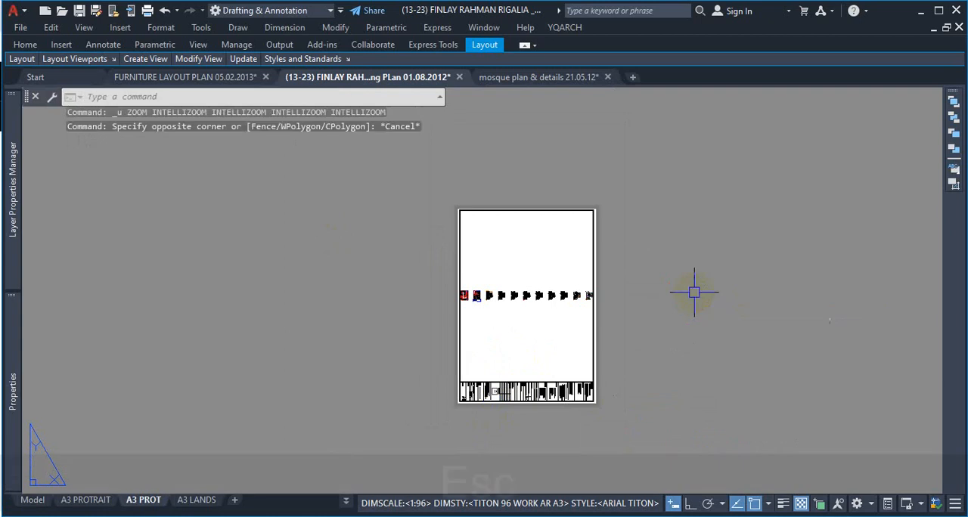
left_click(669, 269)
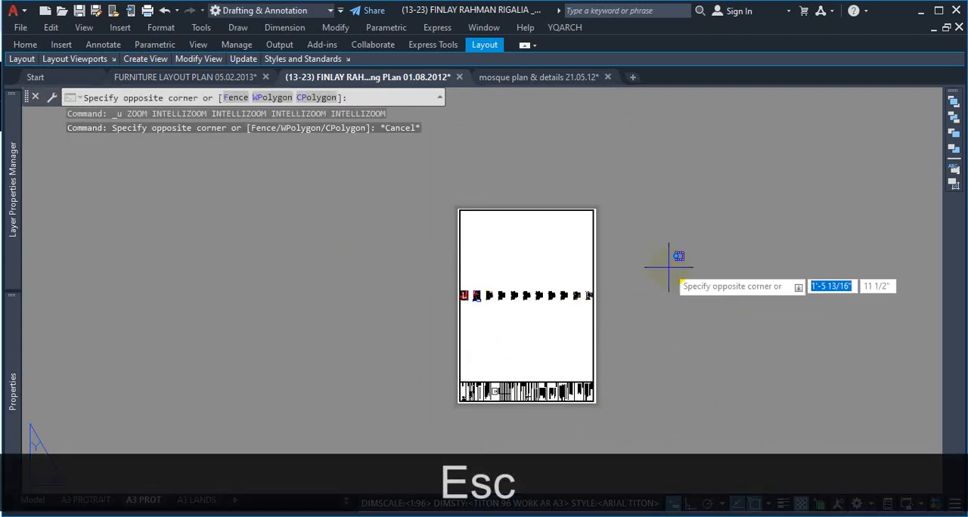
left_click(668, 267)
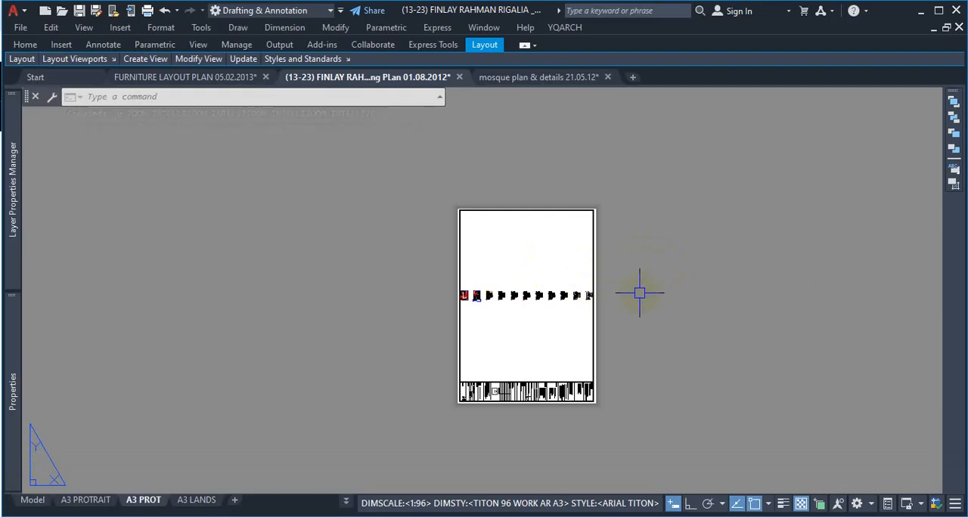
Step: Fit the whole A3 PROT sheet in the drawing area using ZOOM Window around its opposite corners
type("z")
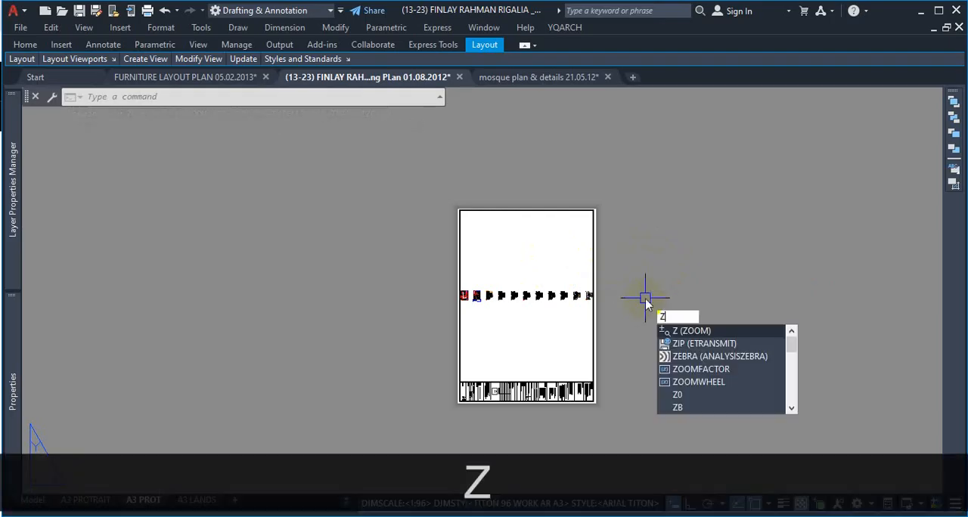
key("space")
type("w")
key("Return")
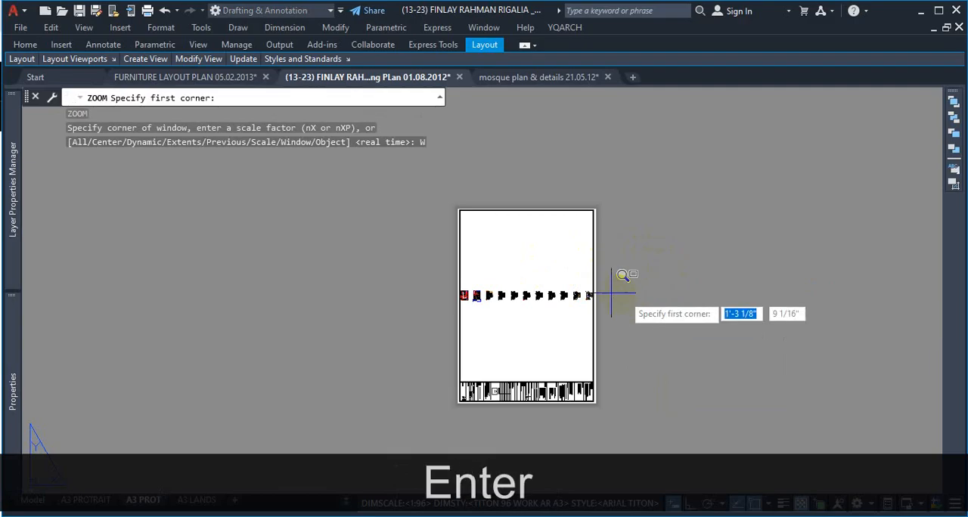
left_click(454, 205)
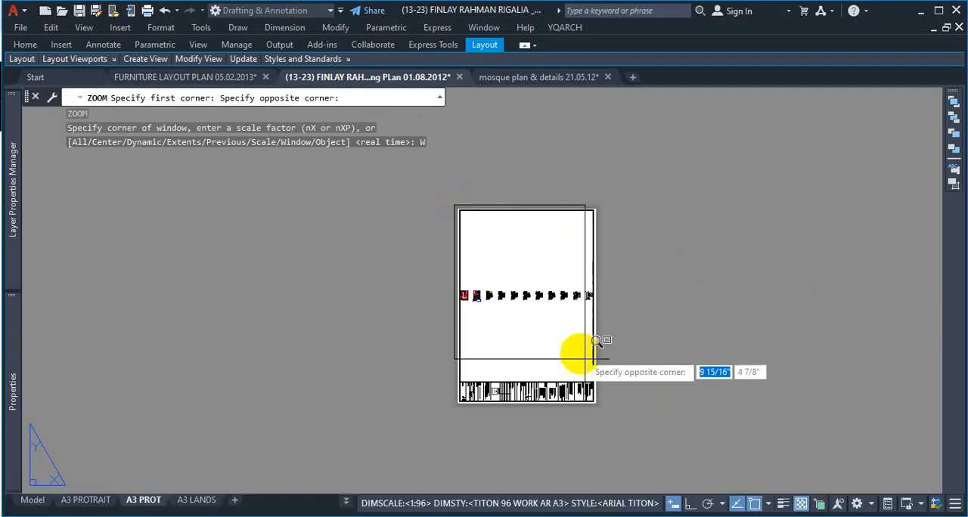
left_click(600, 408)
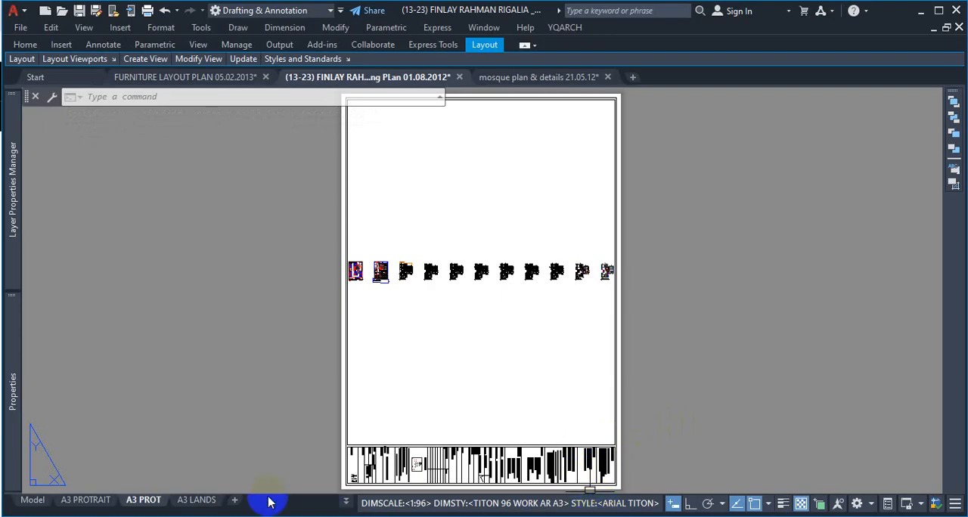
Step: Switch to the A3 LANDS layout and inspect the inner border frame beside its title block
mouse_move(201, 502)
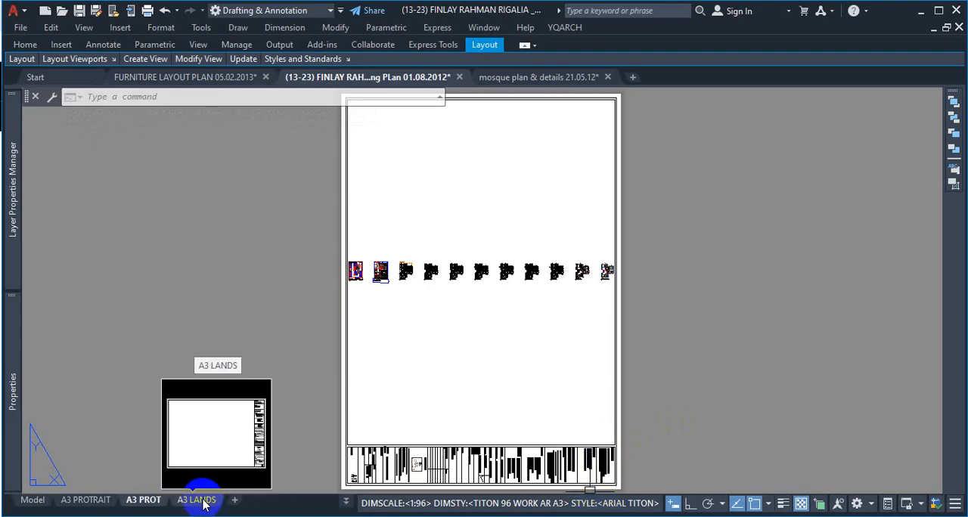
left_click(201, 501)
scroll(488, 254, "down", 4)
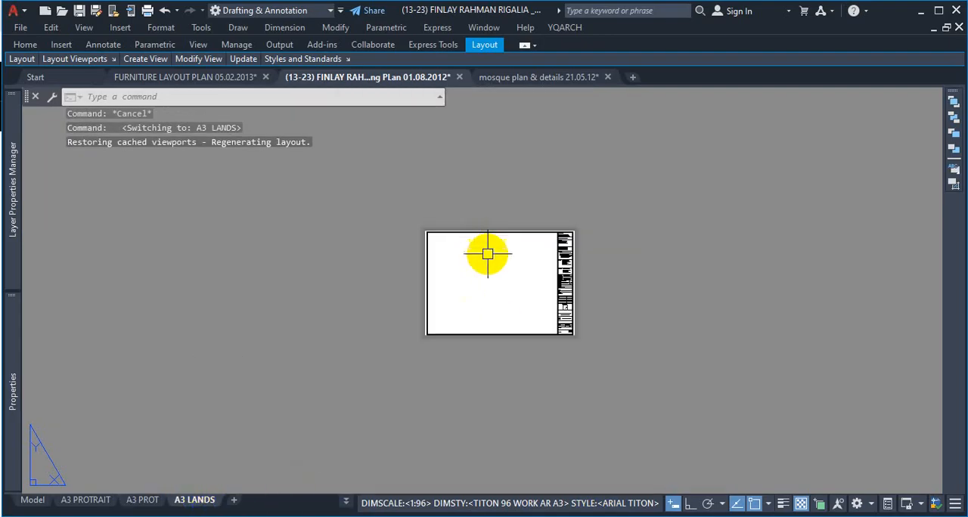
scroll(503, 292, "up", 4)
scroll(569, 298, "down", 2)
scroll(499, 215, "up", 2)
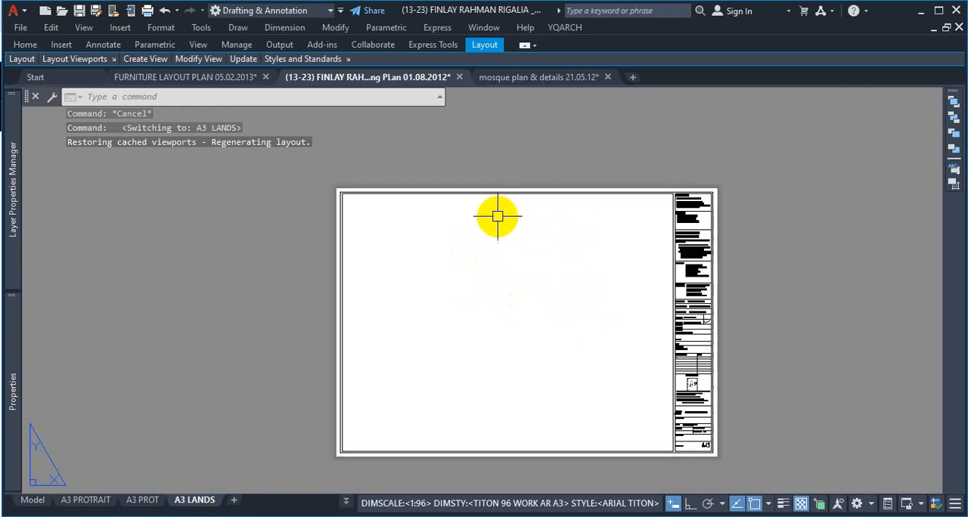
scroll(386, 194, "up", 2)
scroll(385, 194, "up", 1)
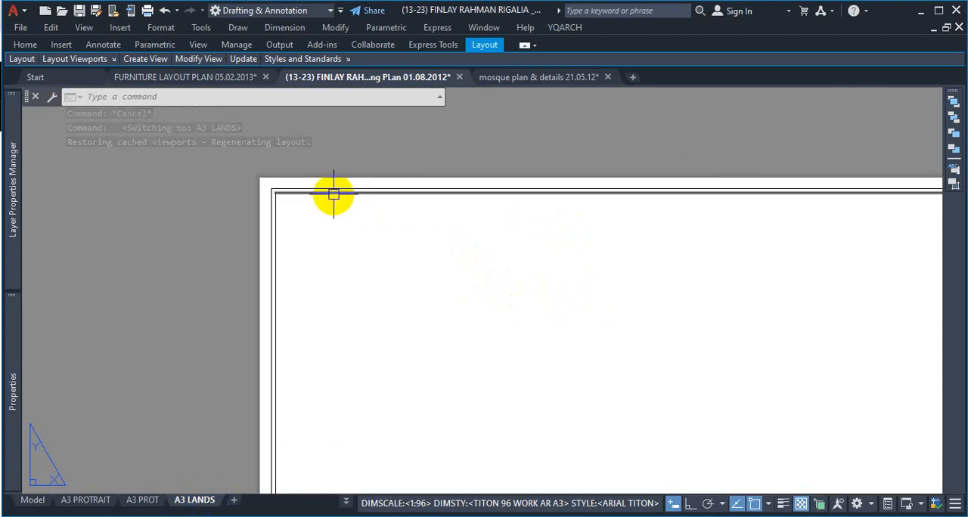
scroll(290, 190, "down", 3)
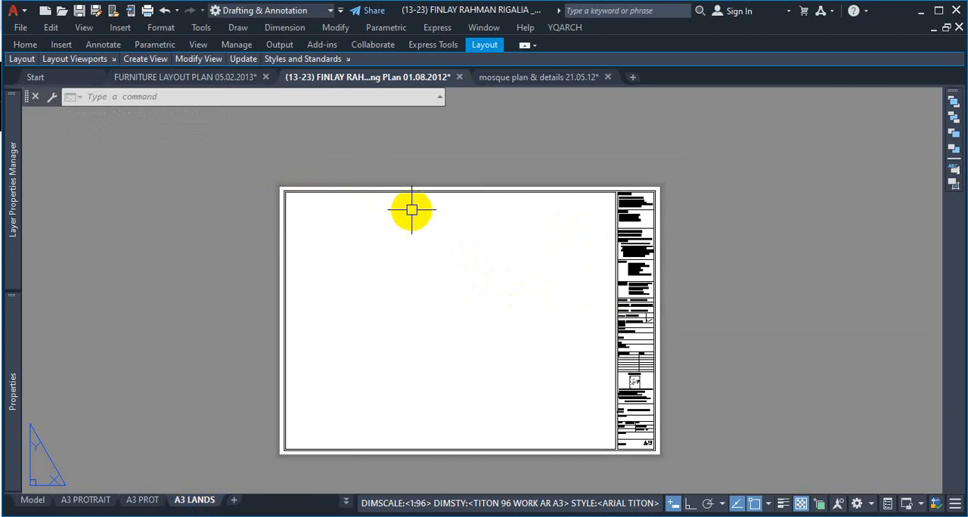
Step: Join the four inner border lines around the A3 LANDS drawing area into one polyline
scroll(607, 192, "up", 6)
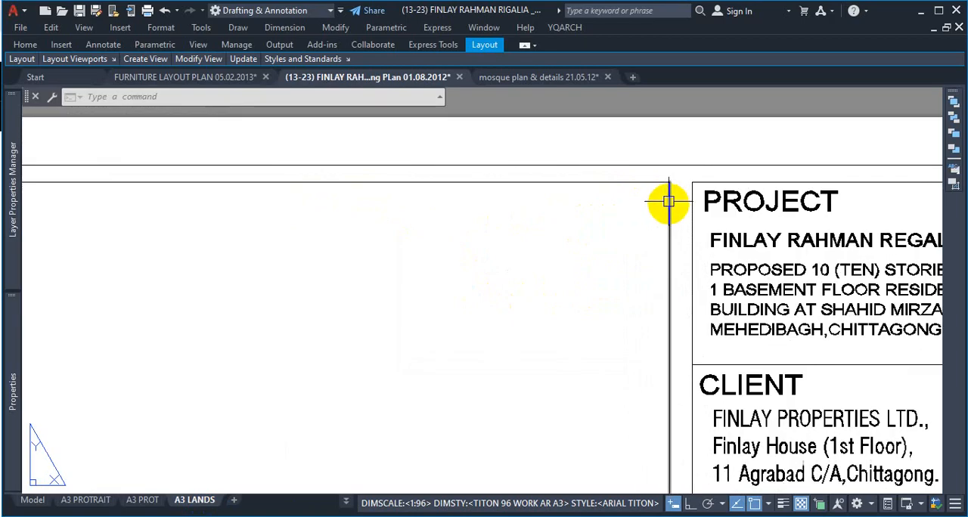
left_click(674, 179)
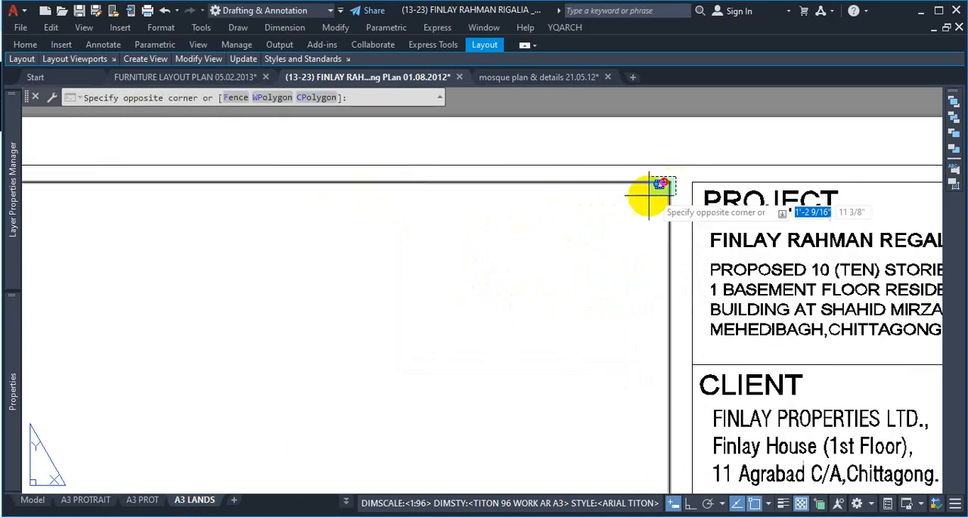
left_click(649, 195)
scroll(599, 234, "down", 5)
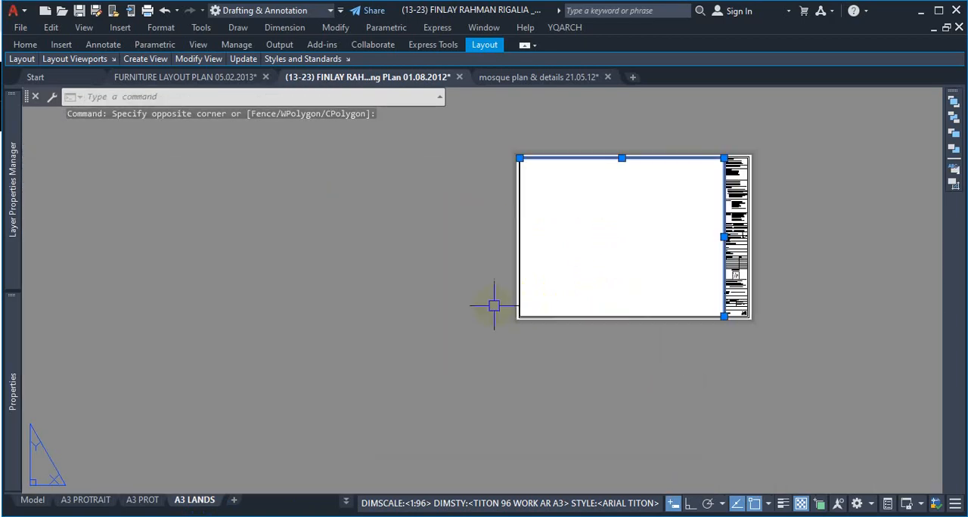
scroll(529, 311, "up", 6)
left_click(577, 352)
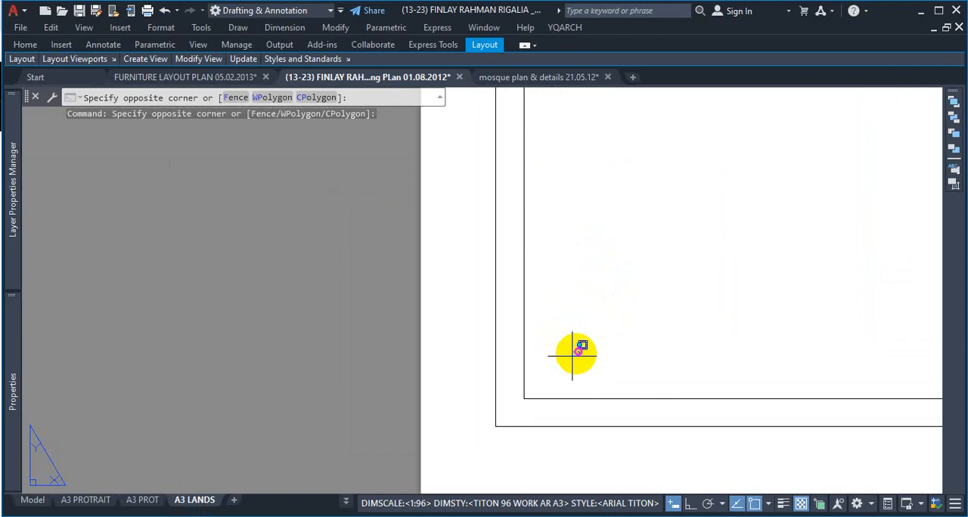
left_click(518, 404)
scroll(545, 369, "down", 1)
type("j")
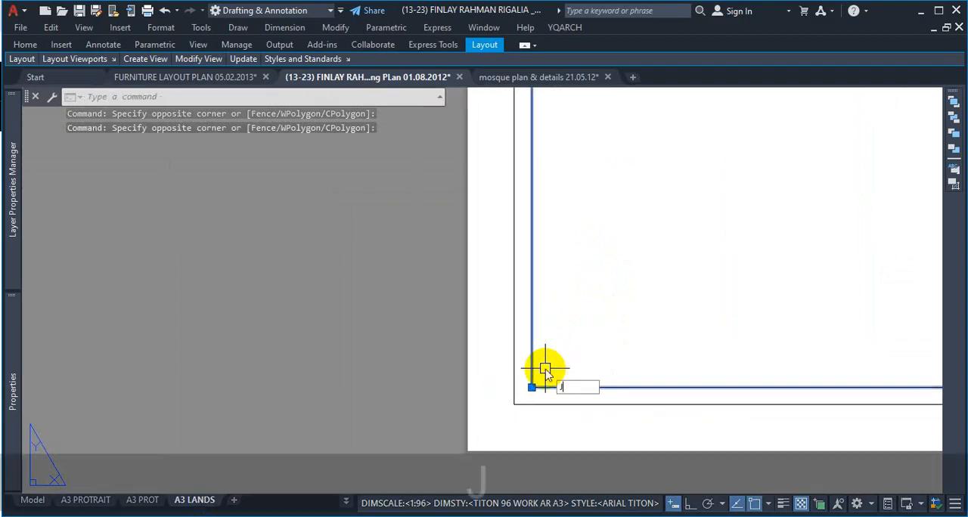
key("Return")
scroll(552, 355, "down", 4)
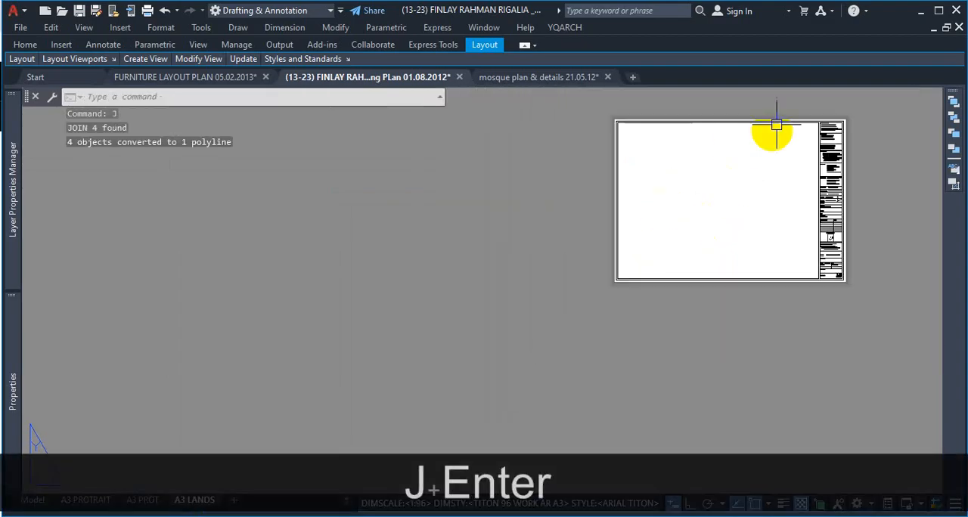
Step: Select the joined inner border on the A3 LANDS sheet to check that it is a single frame
scroll(776, 125, "up", 5)
left_click(756, 147)
scroll(712, 251, "down", 5)
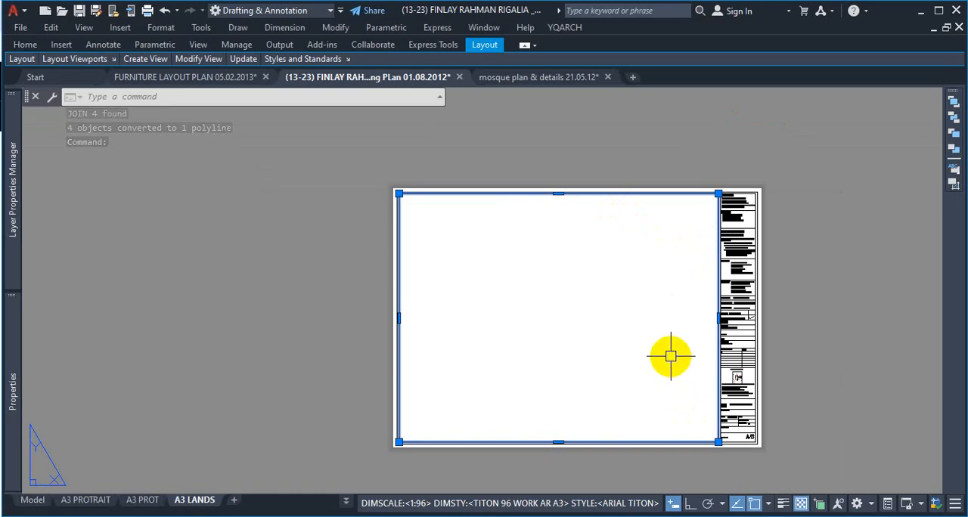
Step: Switch to the A3 PROT layout and examine how the floor plan viewport sits inside the portrait sheet's inner frame
key("Escape")
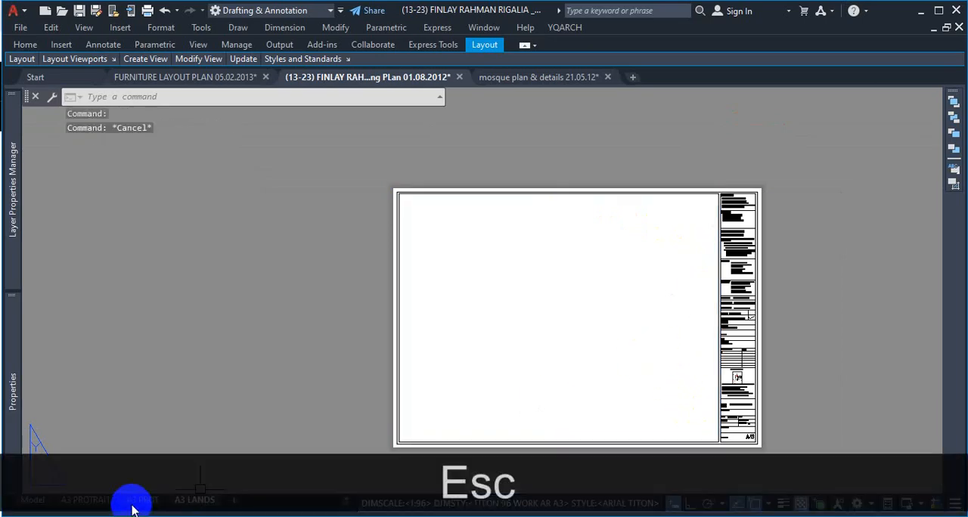
left_click(138, 501)
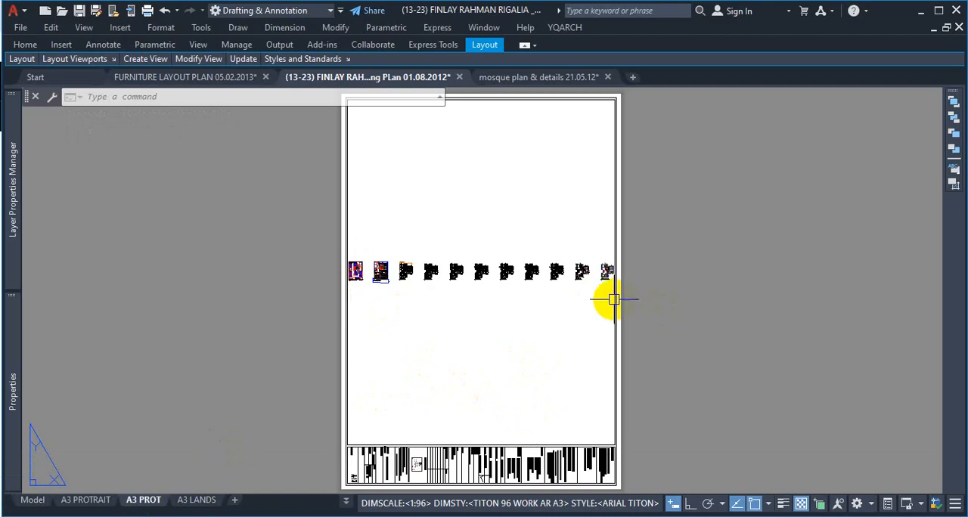
scroll(555, 300, "down", 8)
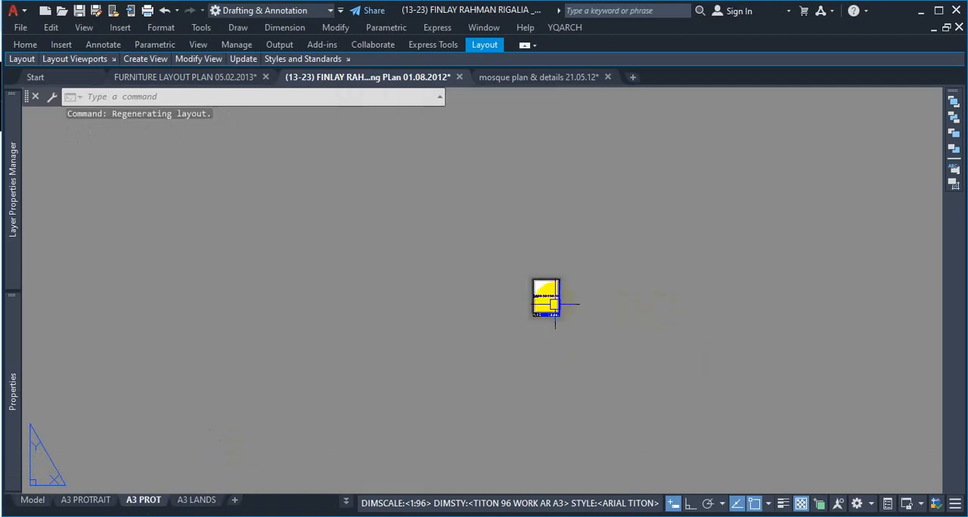
scroll(551, 316, "up", 4)
scroll(554, 301, "down", 3)
scroll(555, 301, "up", 4)
scroll(554, 301, "down", 5)
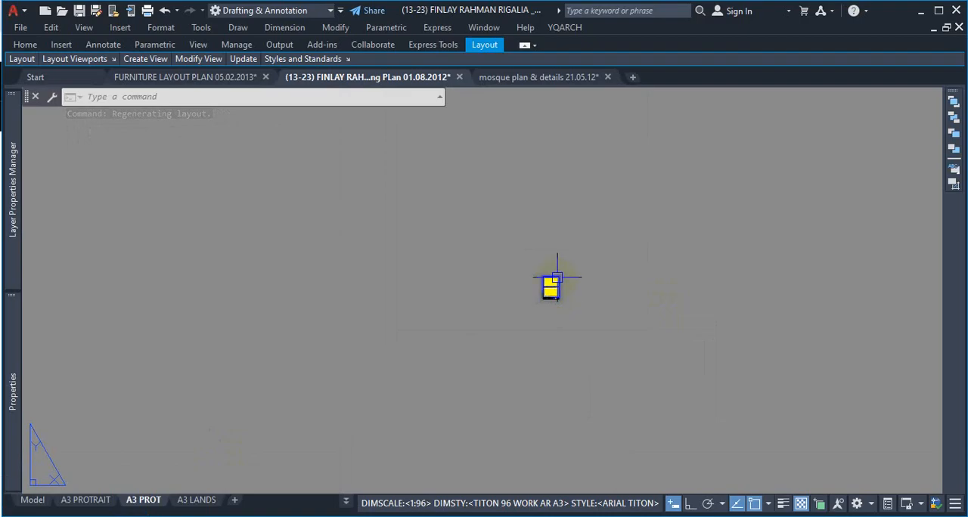
scroll(556, 303, "up", 6)
scroll(583, 266, "down", 4)
scroll(585, 264, "up", 5)
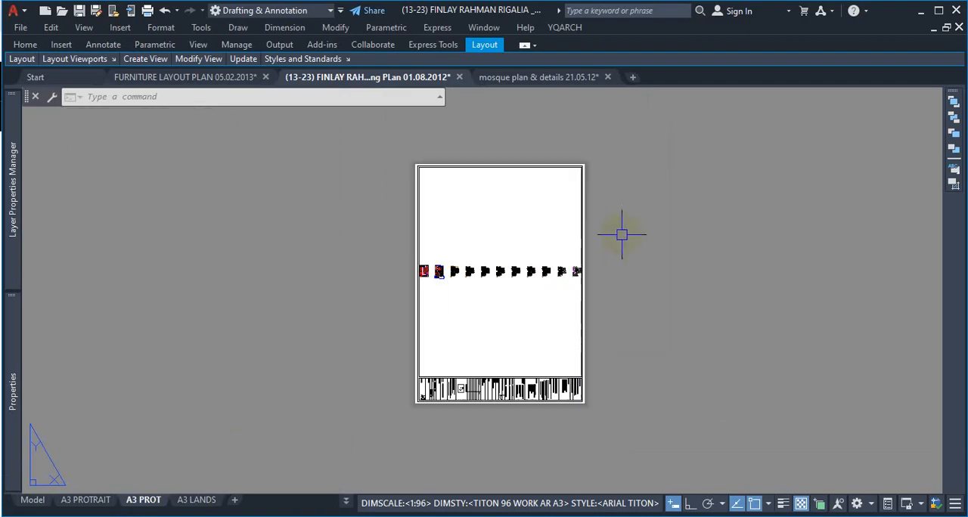
scroll(573, 281, "up", 2)
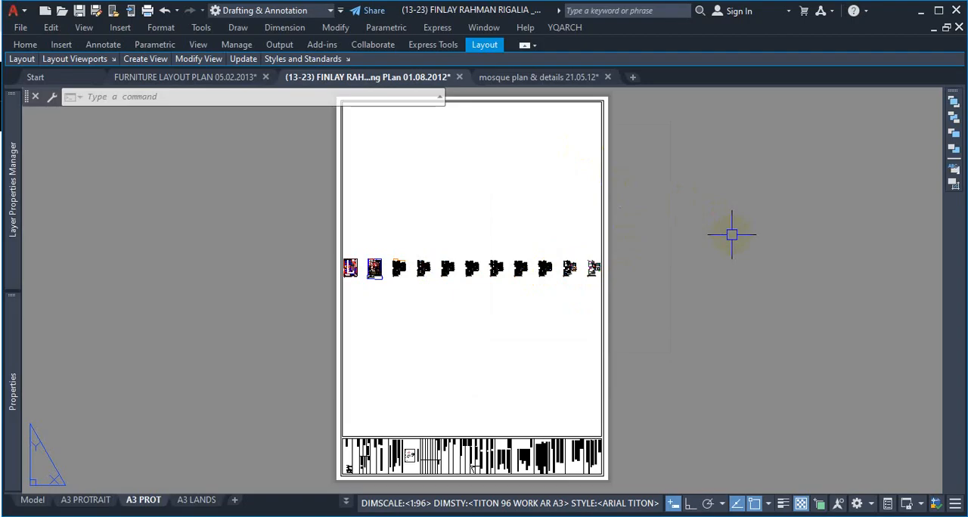
scroll(608, 292, "down", 4)
scroll(612, 298, "up", 4)
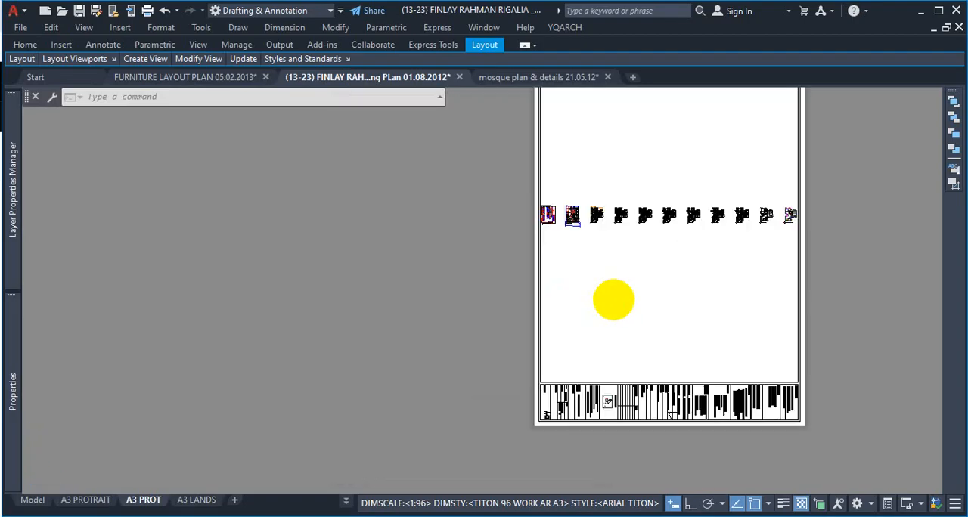
scroll(601, 296, "down", 4)
scroll(601, 297, "up", 2)
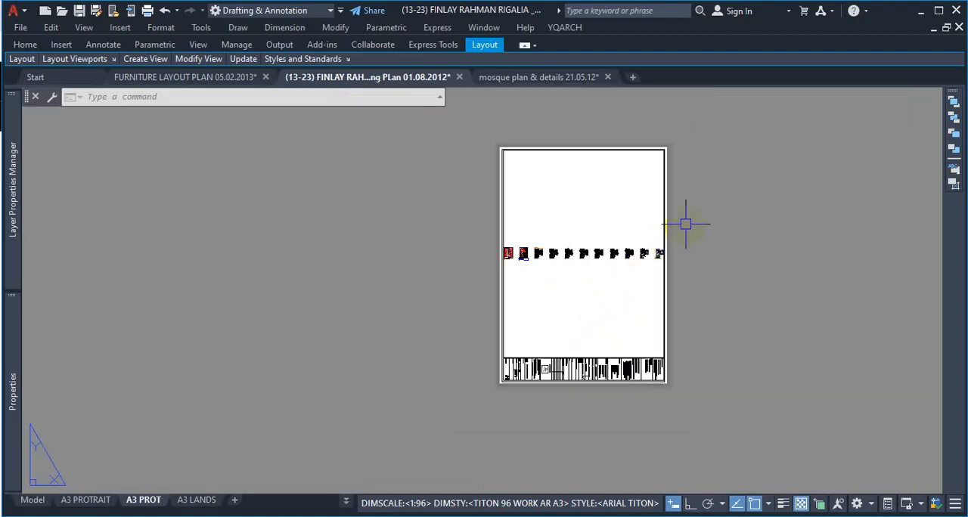
scroll(688, 226, "up", 2)
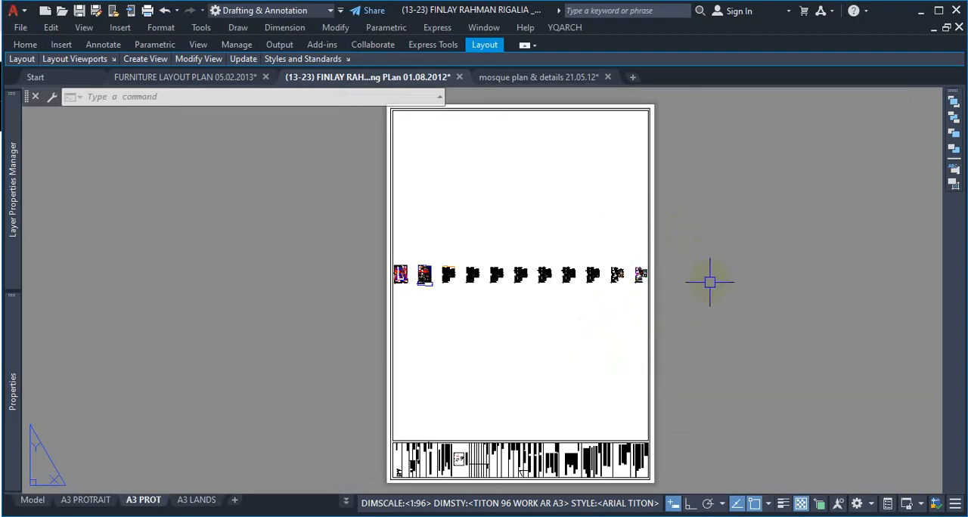
Step: Enlarge the A3 PROT sheet to fill the drawing area using ZOOM Window around its opposite corners
type("z")
key("Return")
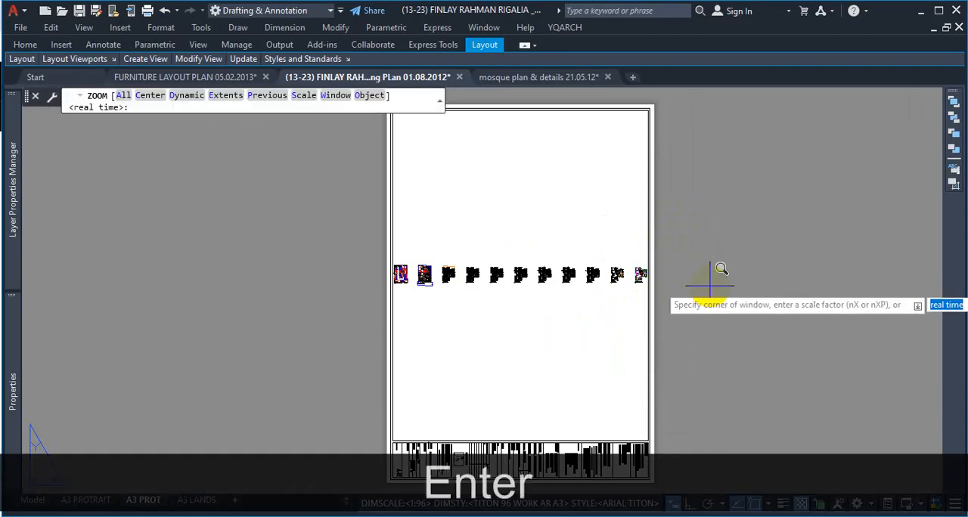
type("w")
key("Return")
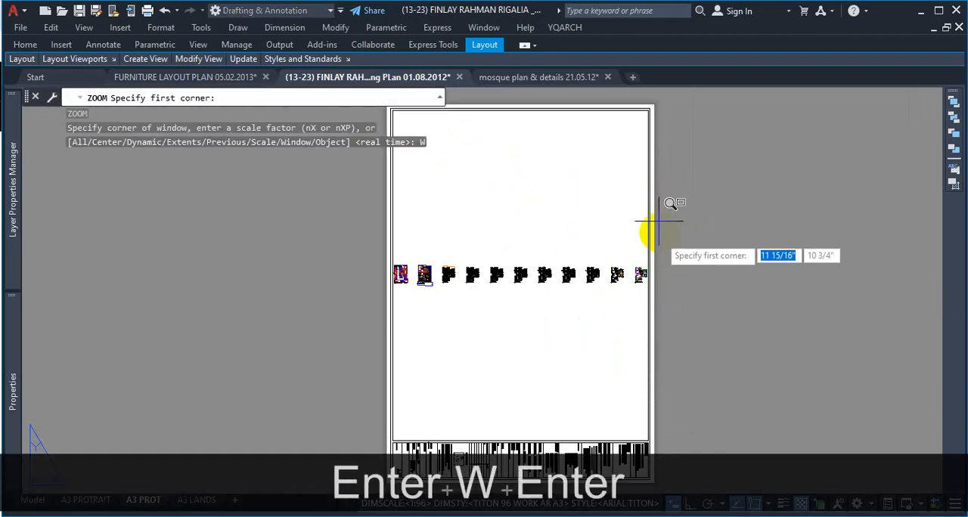
left_click(659, 485)
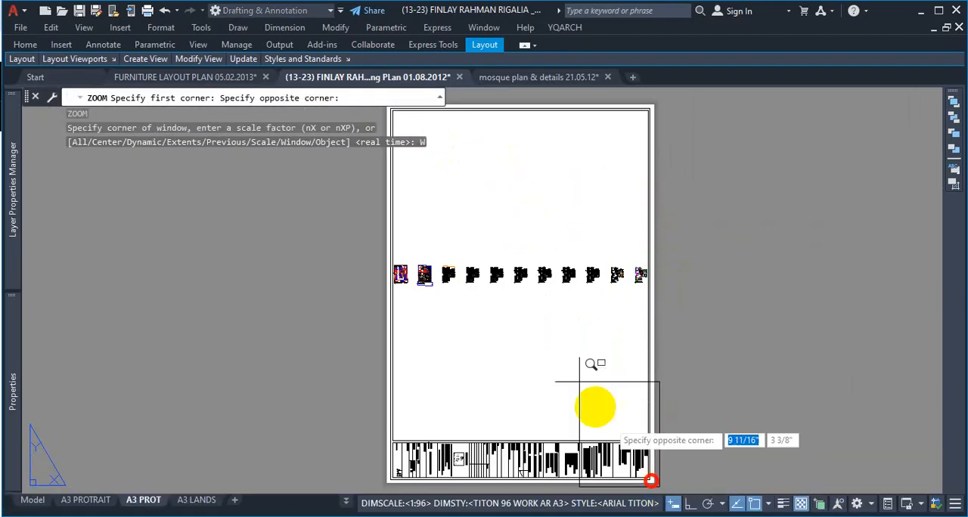
left_click(378, 109)
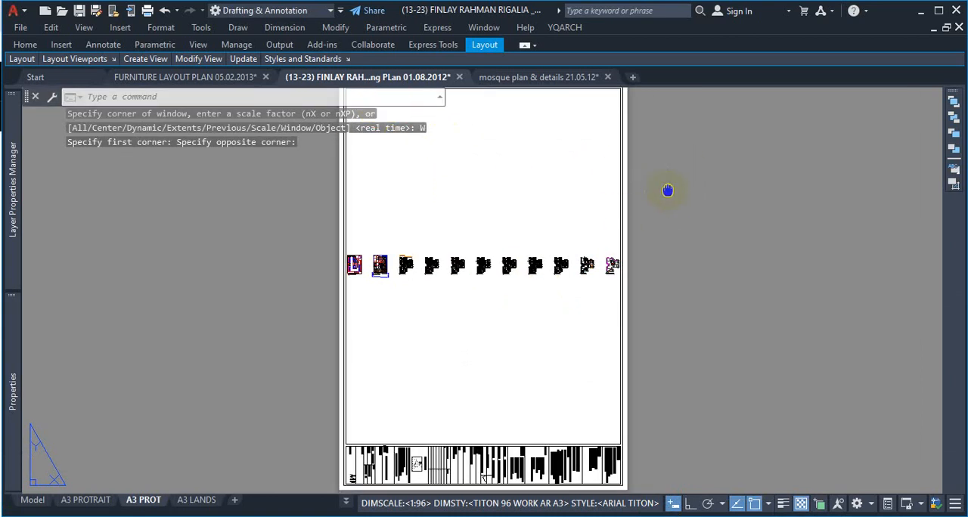
middle_click_drag(668, 190, 691, 229)
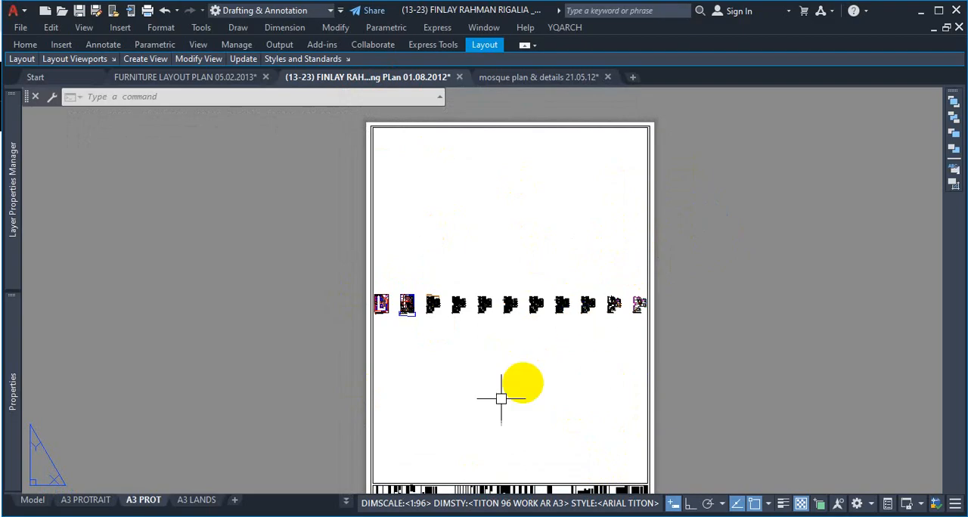
Step: Switch to the A3 LANDS layout and explode the inner border polyline beside the title block into separate lines
left_click(198, 501)
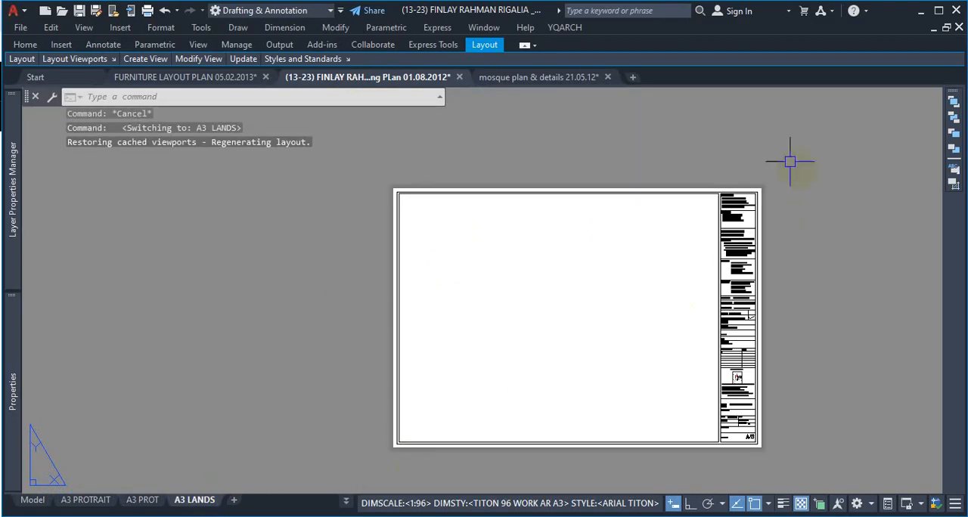
scroll(754, 211, "up", 5)
scroll(754, 211, "up", 2)
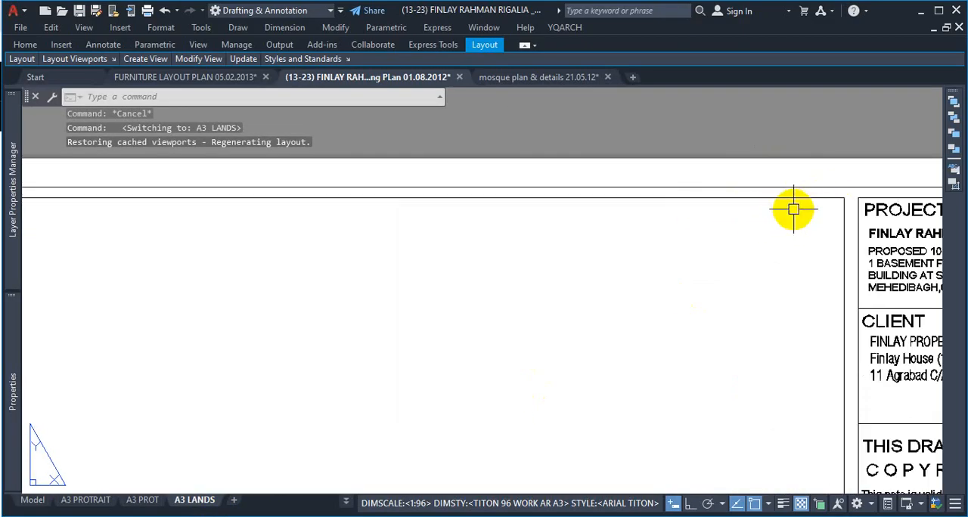
scroll(800, 203, "down", 2)
scroll(828, 204, "up", 1)
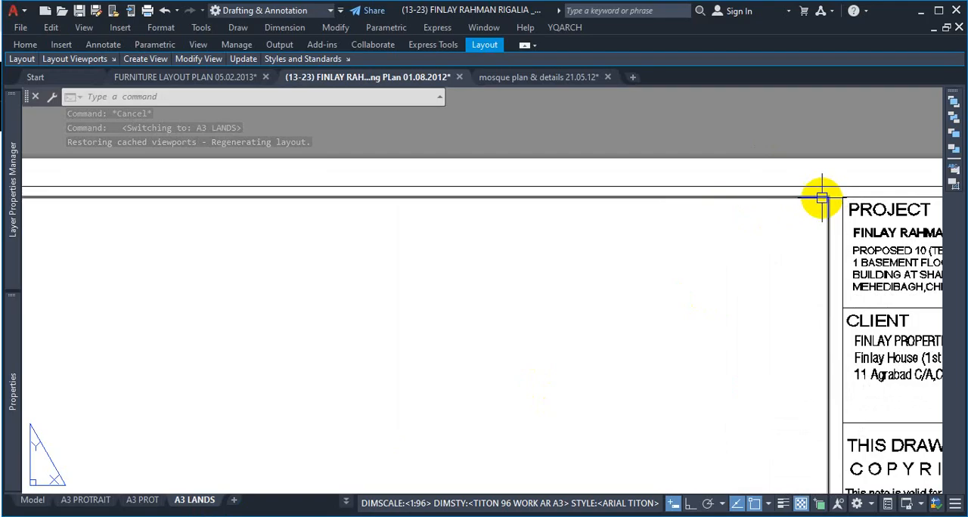
left_click(834, 194)
scroll(823, 193, "down", 5)
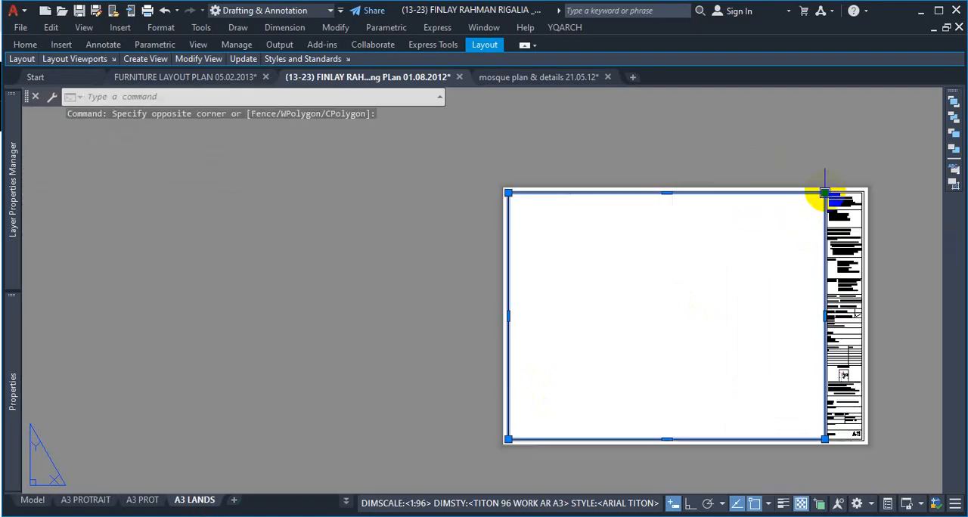
scroll(577, 415, "up", 5)
scroll(585, 375, "down", 5)
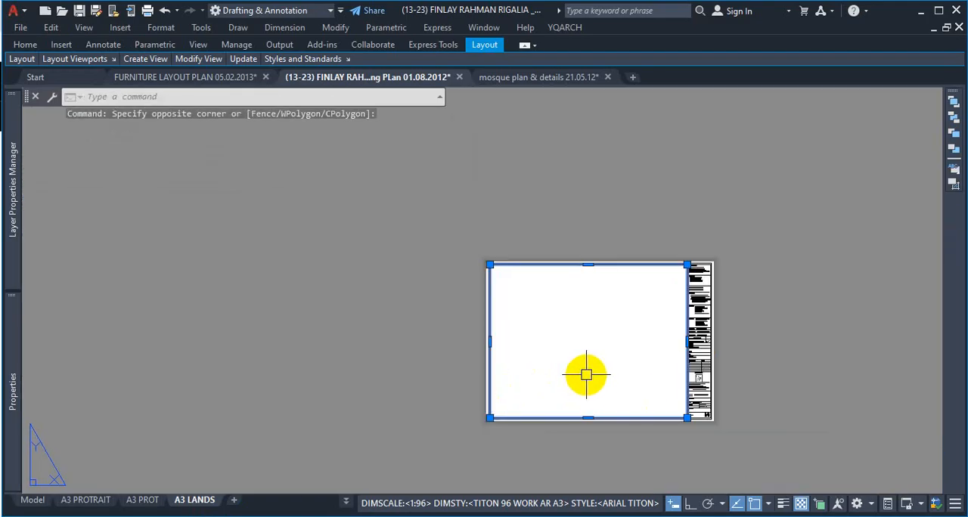
type("x")
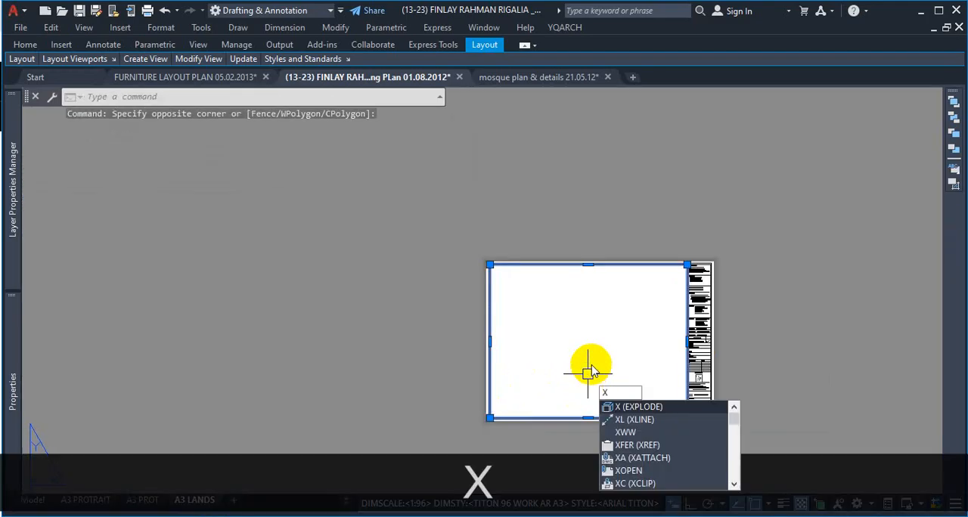
key("Return")
Step: Select the four separate inner border lines on the A3 LANDS sheet and join them into one polyline
scroll(694, 268, "up", 6)
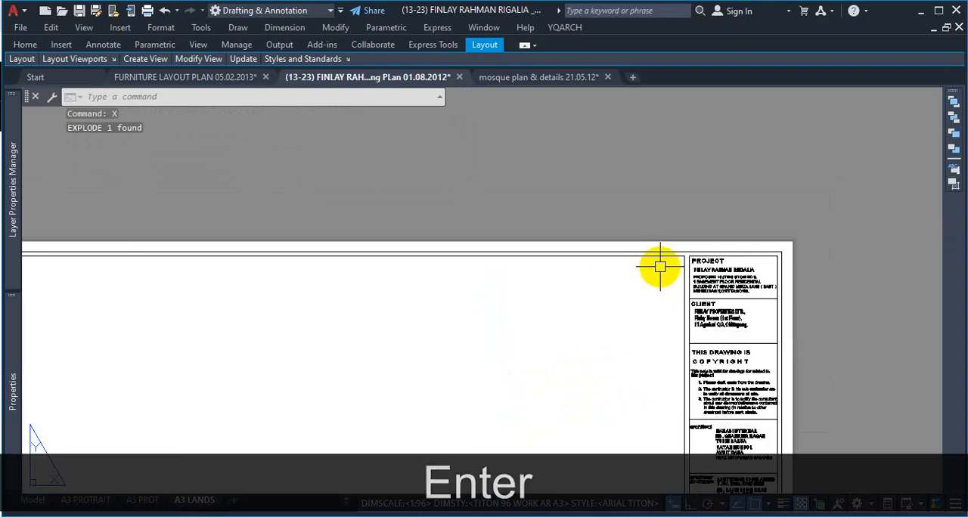
left_click(652, 257)
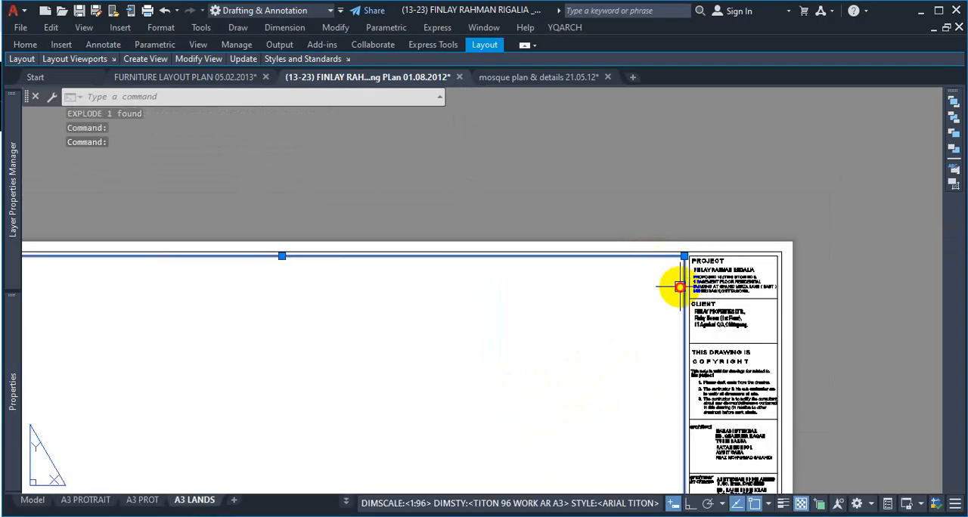
scroll(684, 280, "down", 5)
scroll(529, 385, "up", 6)
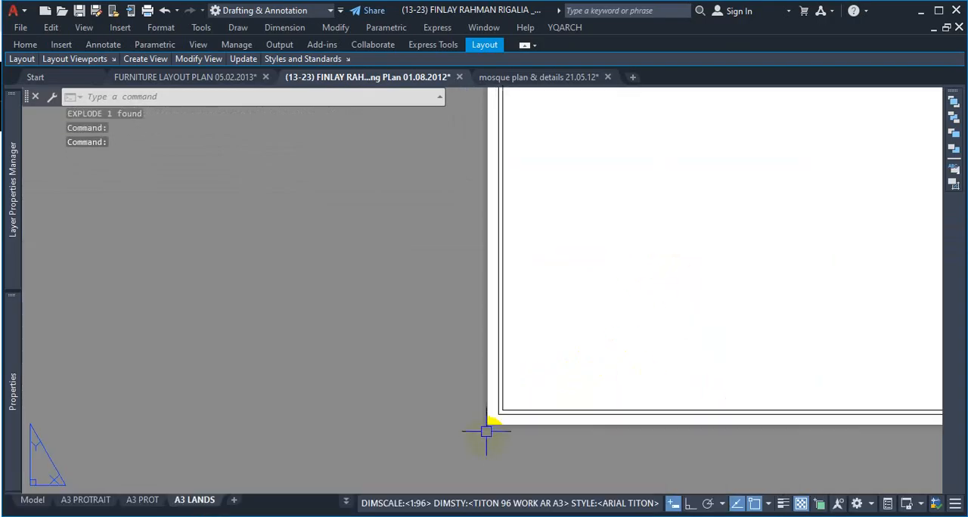
left_click(523, 342)
left_click(488, 389)
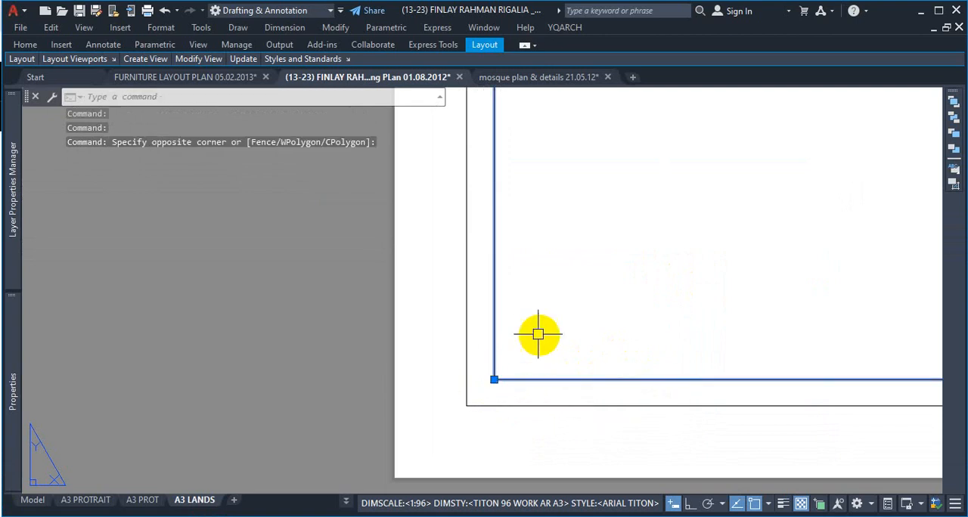
scroll(629, 295, "down", 3)
scroll(643, 289, "down", 1)
type("j")
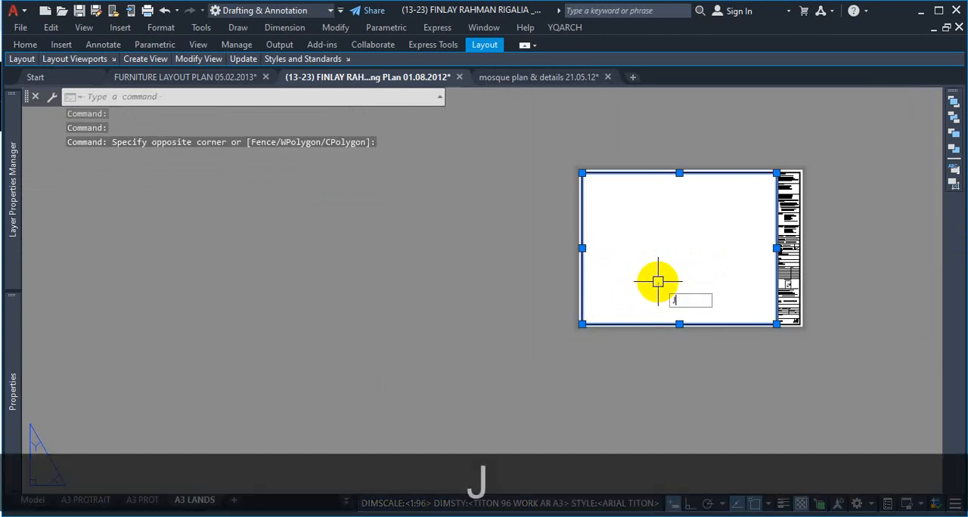
key("Return")
Step: Create a viewport on the A3 LANDS sheet with MVIEW's Object option, using the joined inner border as its clipping boundary
scroll(770, 180, "up", 4)
scroll(770, 180, "up", 3)
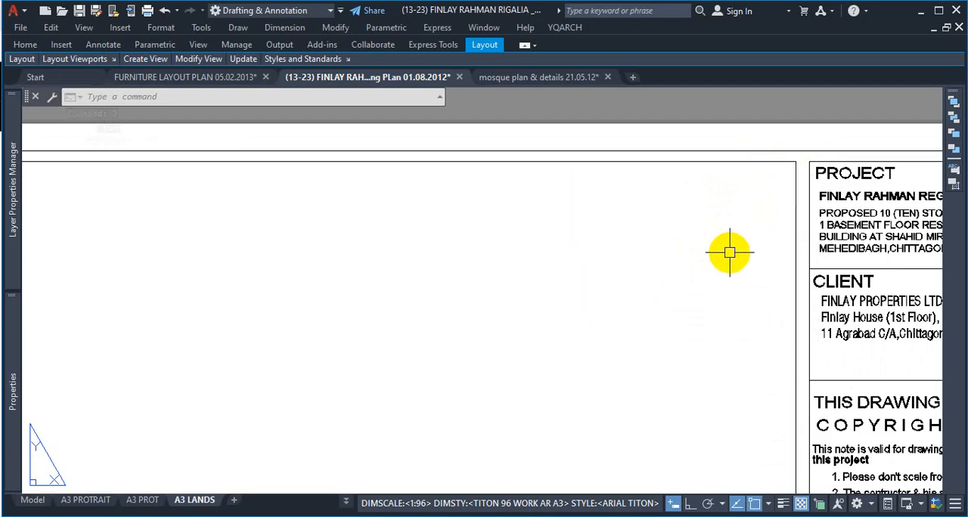
type("M")
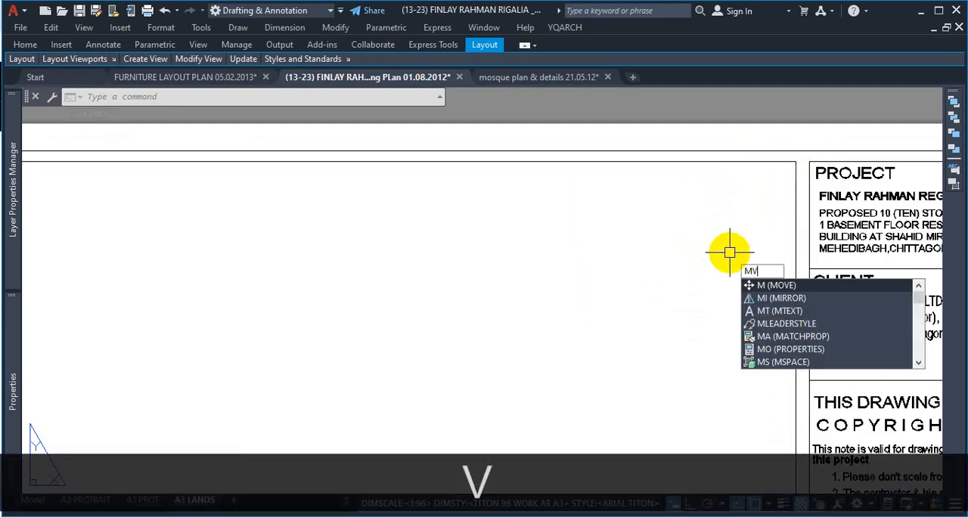
type("V")
key("Return")
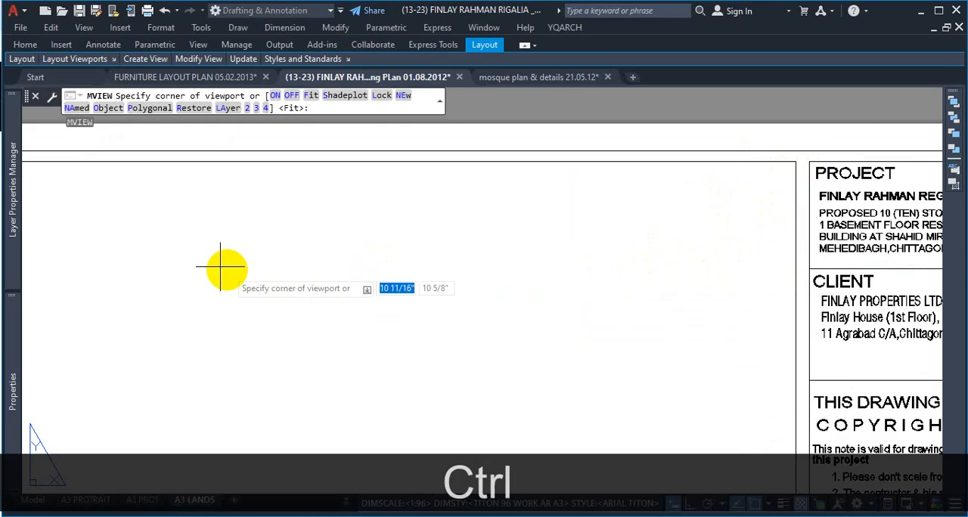
key("ctrl+1")
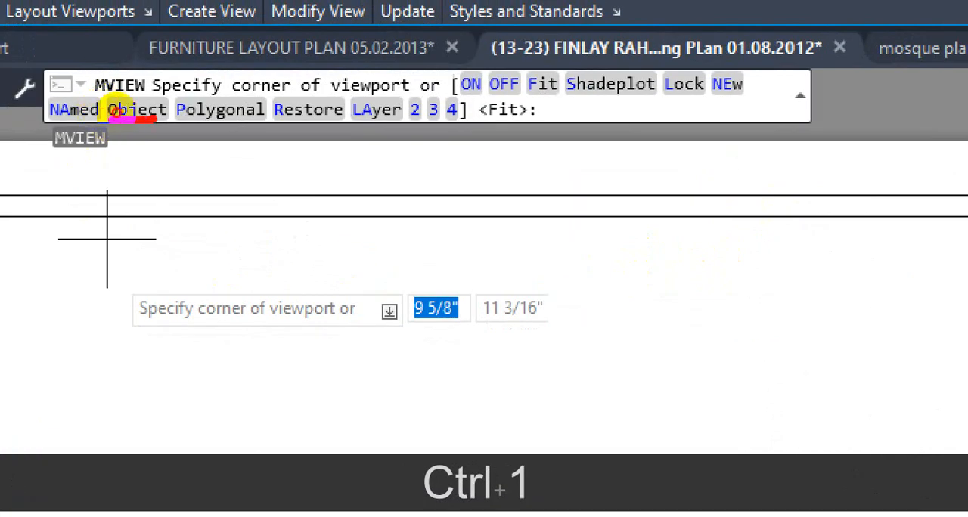
mouse_move(130, 104)
left_mouse_down()
mouse_move(96, 104)
mouse_move(113, 115)
left_mouse_up()
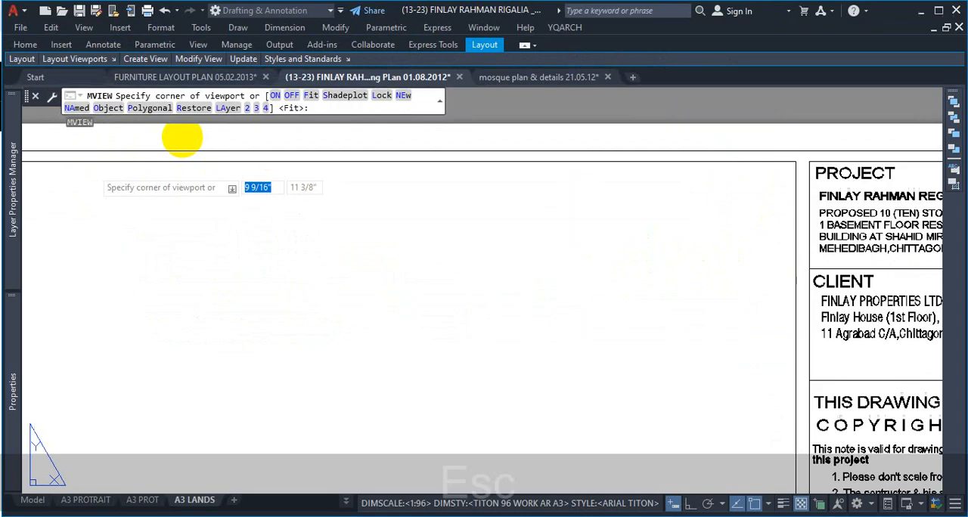
key("Escape")
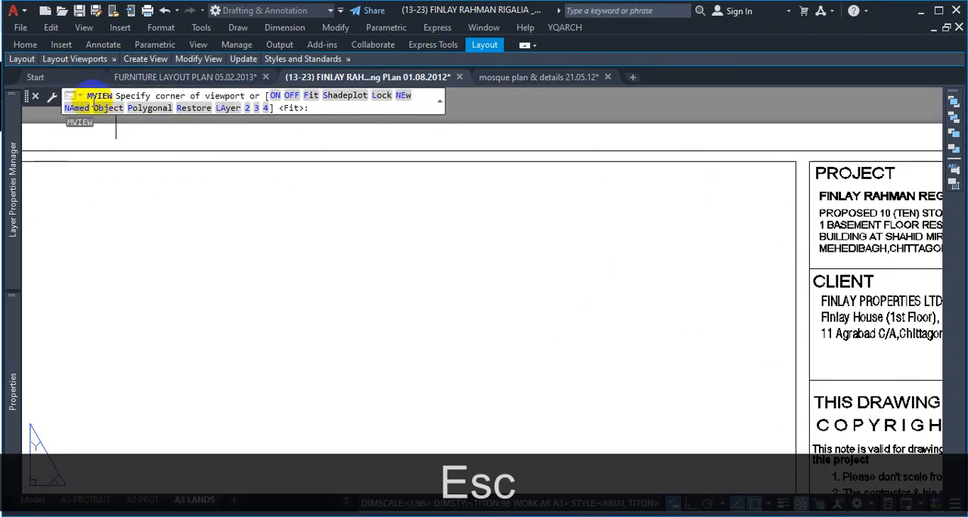
left_click(109, 108)
scroll(426, 249, "down", 2)
scroll(462, 229, "up", 2)
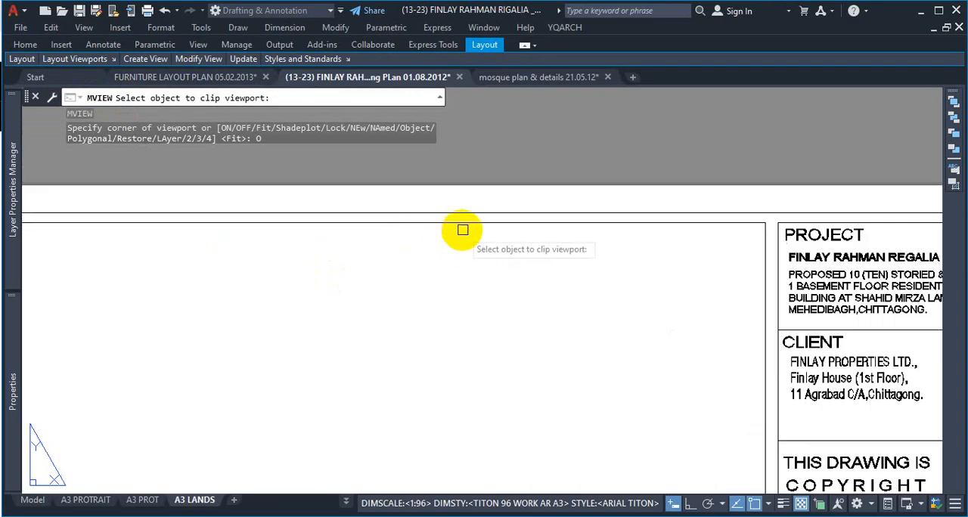
left_click(475, 222)
scroll(625, 222, "down", 2)
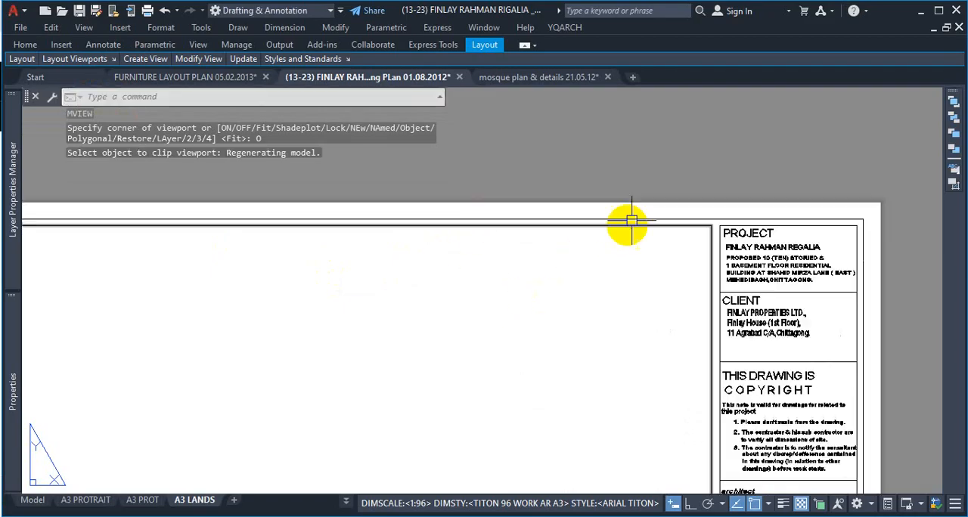
scroll(636, 242, "down", 3)
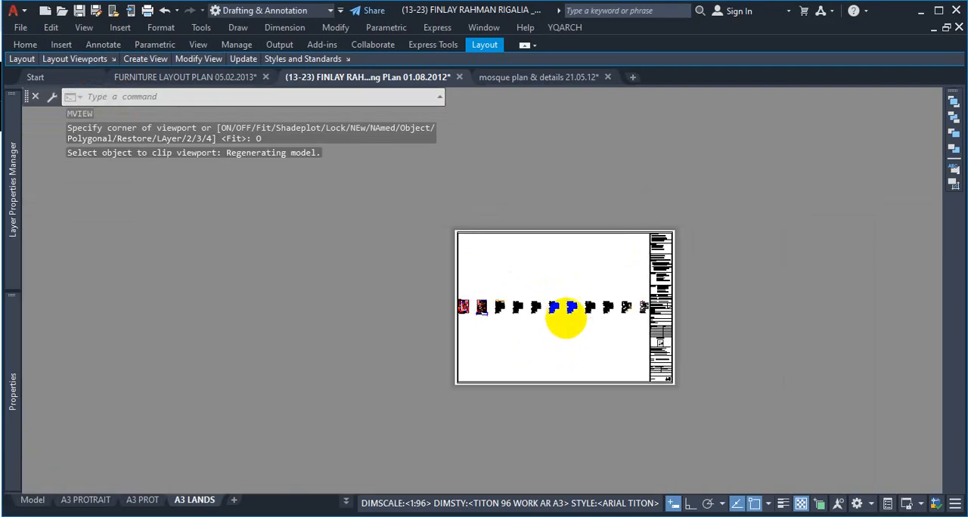
scroll(565, 318, "up", 1)
scroll(552, 316, "up", 2)
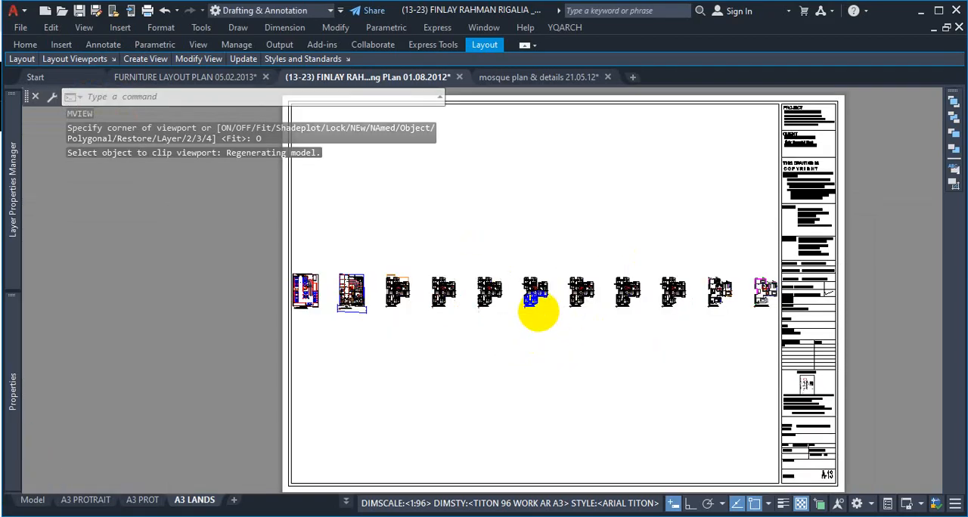
Step: Try to zoom in on the floor plans inside the A3 LANDS viewport and return to paper space
scroll(537, 310, "up", 2)
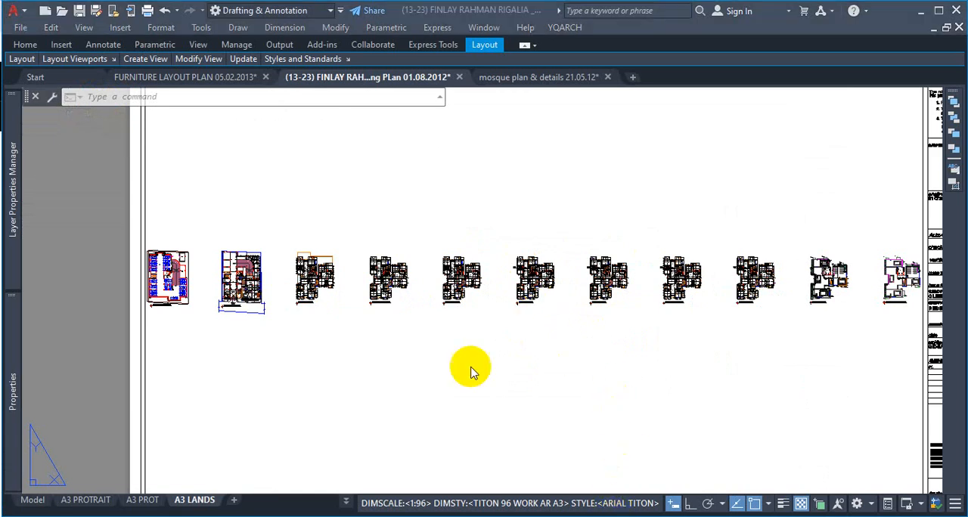
scroll(504, 363, "down", 4)
double_click(503, 362)
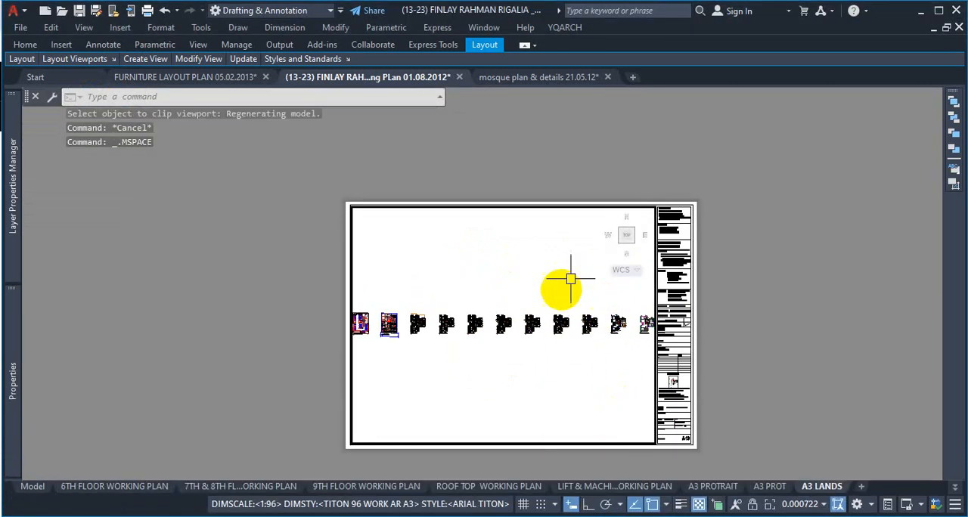
scroll(536, 239, "up", 3)
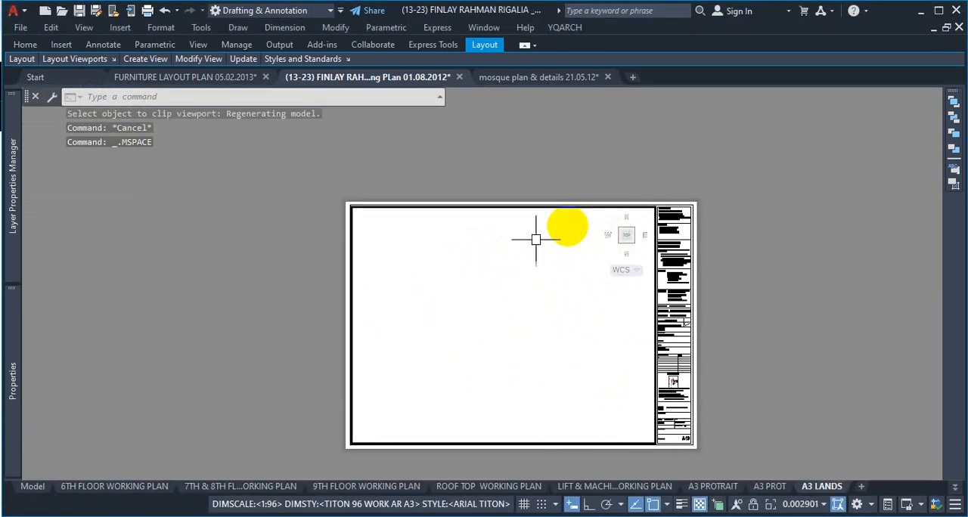
double_click(791, 261)
Step: Inspect the viewport frame at the inner border of the A3 LANDS sheet and zoom the layout to All
scroll(627, 219, "up", 4)
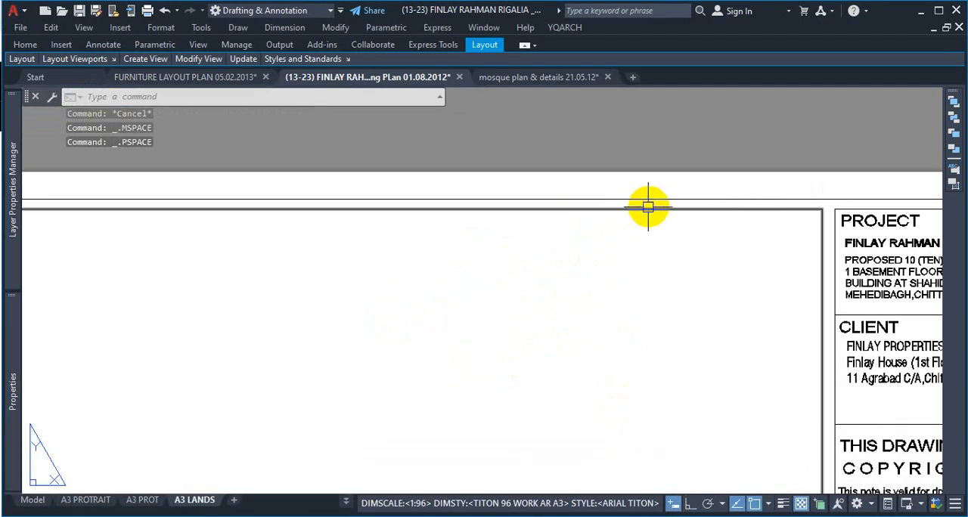
left_click(648, 206)
scroll(669, 229, "down", 4)
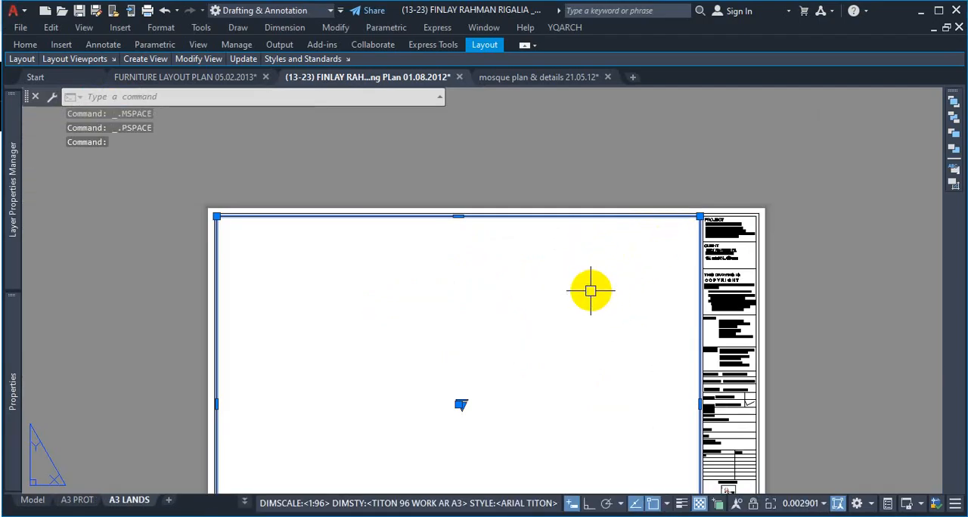
key("Escape")
type("z")
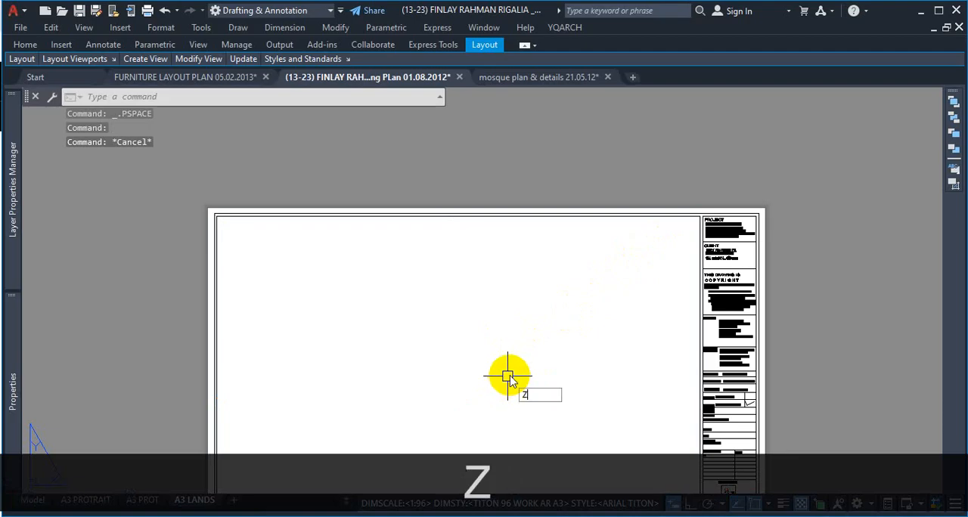
key("space")
type("a")
key("space")
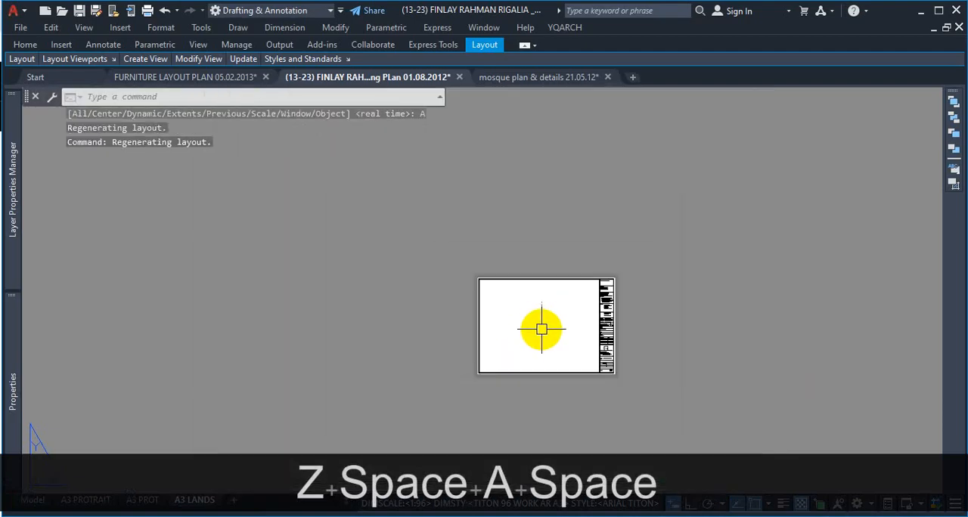
Step: Activate the A3 LANDS viewport, fit the car parking plan within it, and return to paper space
double_click(542, 329)
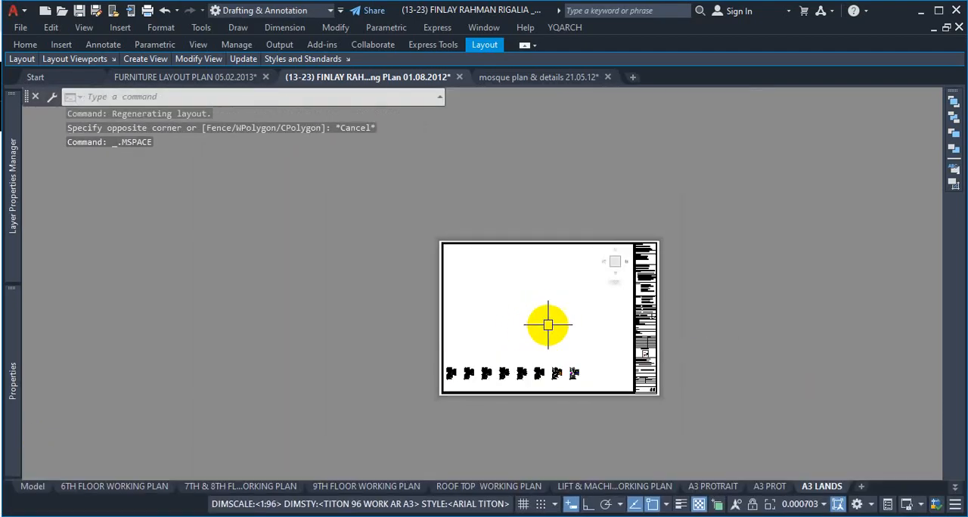
scroll(548, 325, "down", 4)
scroll(512, 339, "up", 4)
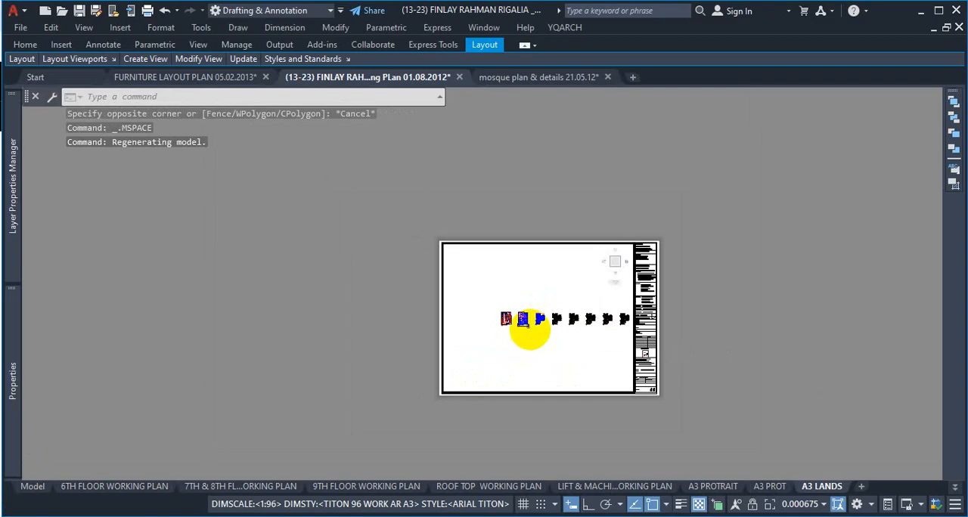
scroll(529, 328, "up", 5)
scroll(514, 321, "down", 2)
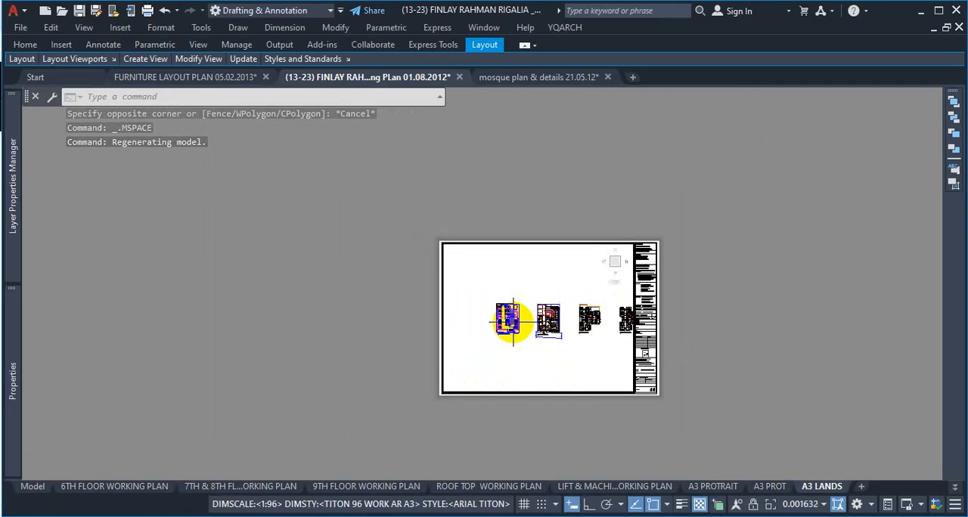
scroll(492, 321, "up", 3)
scroll(576, 295, "down", 1)
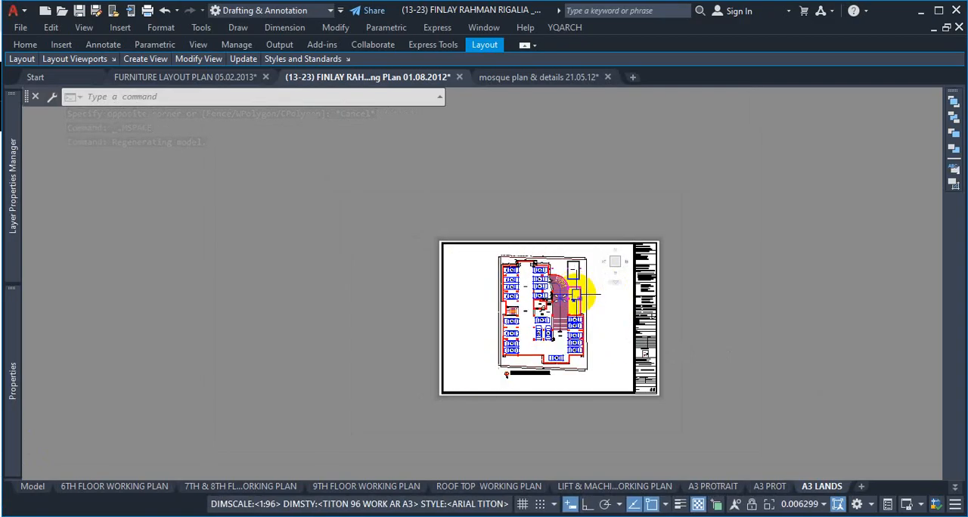
double_click(681, 273)
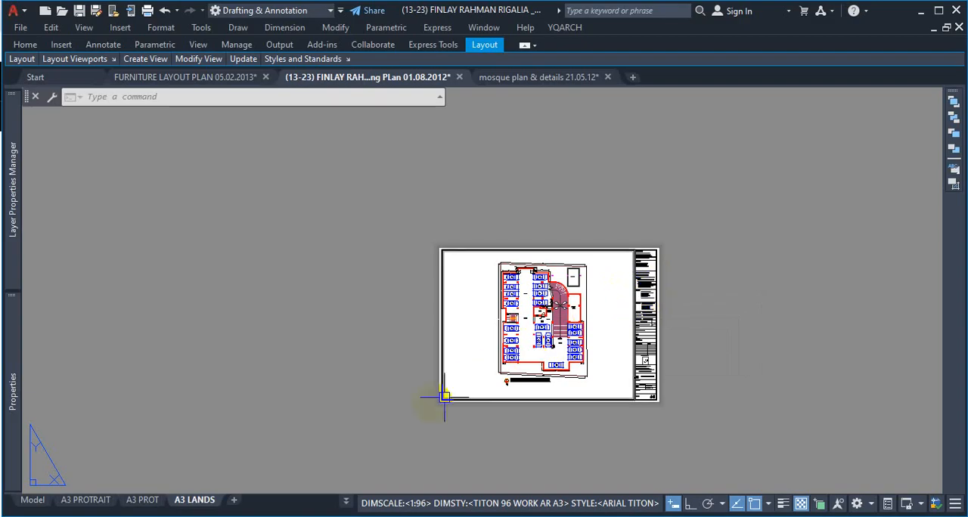
Step: Switch to the A3 PROTRAIT layout and create a rectangular MVIEW viewport in the upper part of the sheet by two corners
left_click(106, 503)
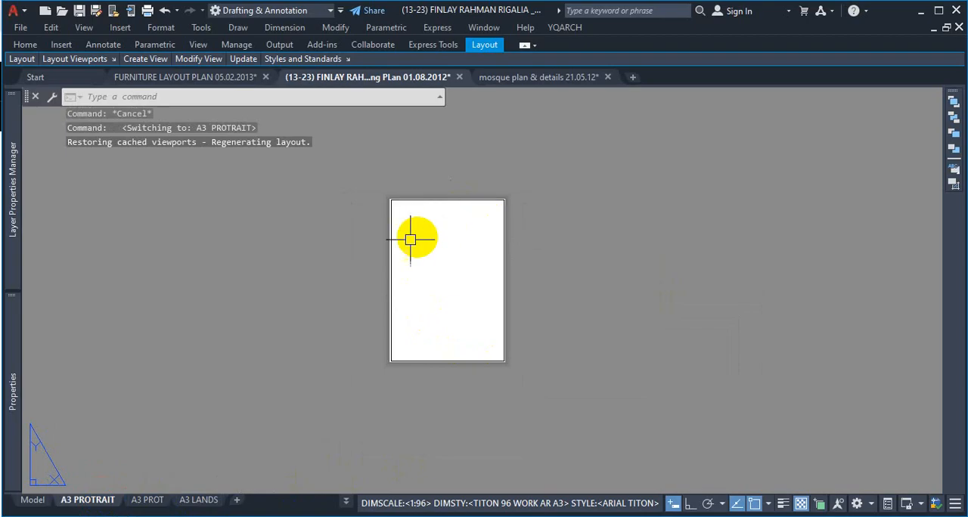
scroll(410, 240, "up", 5)
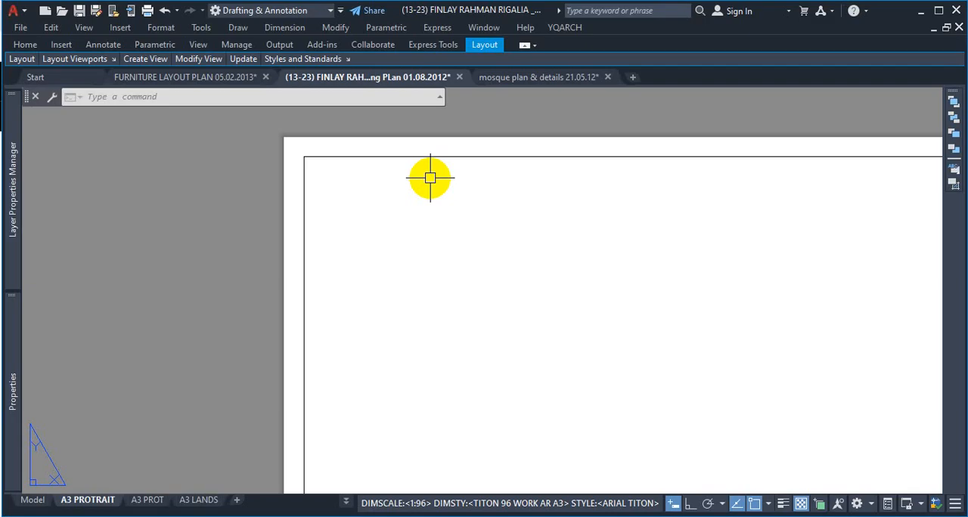
scroll(540, 195, "down", 4)
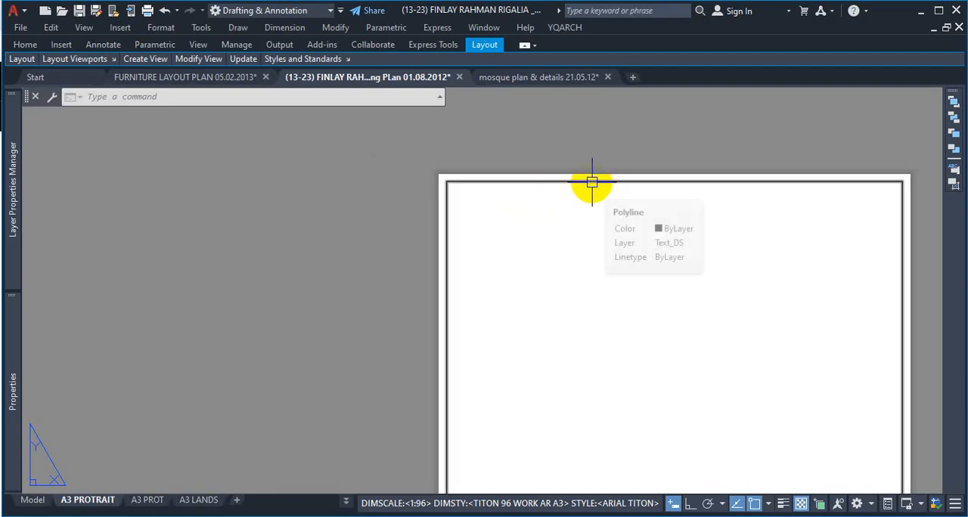
type("M")
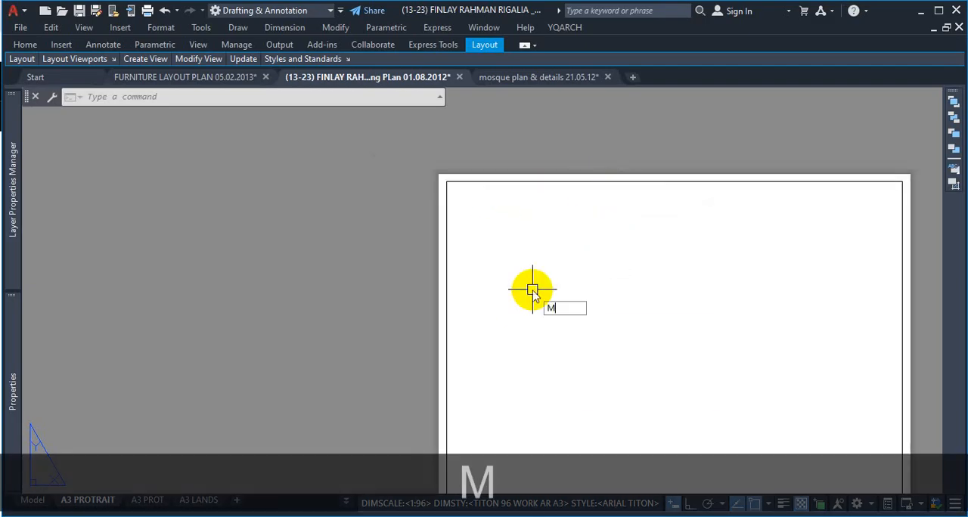
type("V")
key("space")
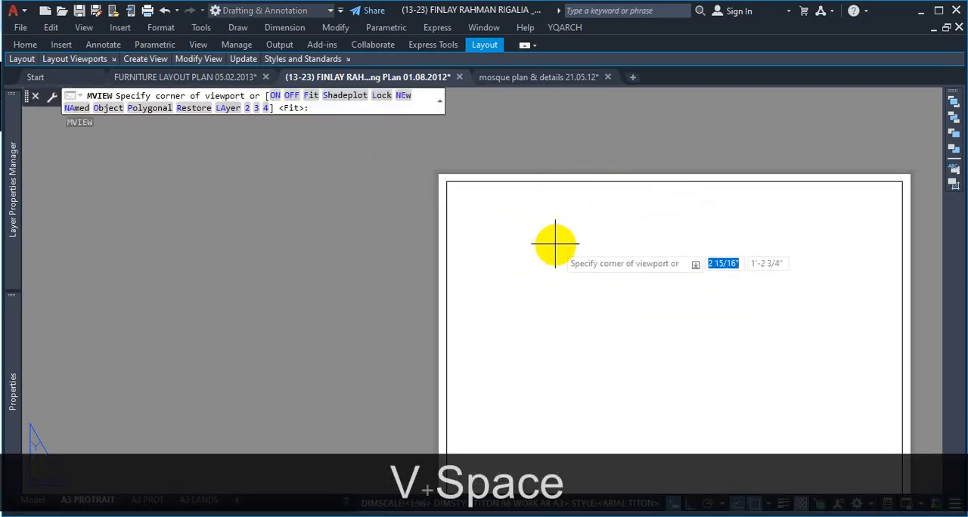
left_click(552, 240)
left_click(707, 360)
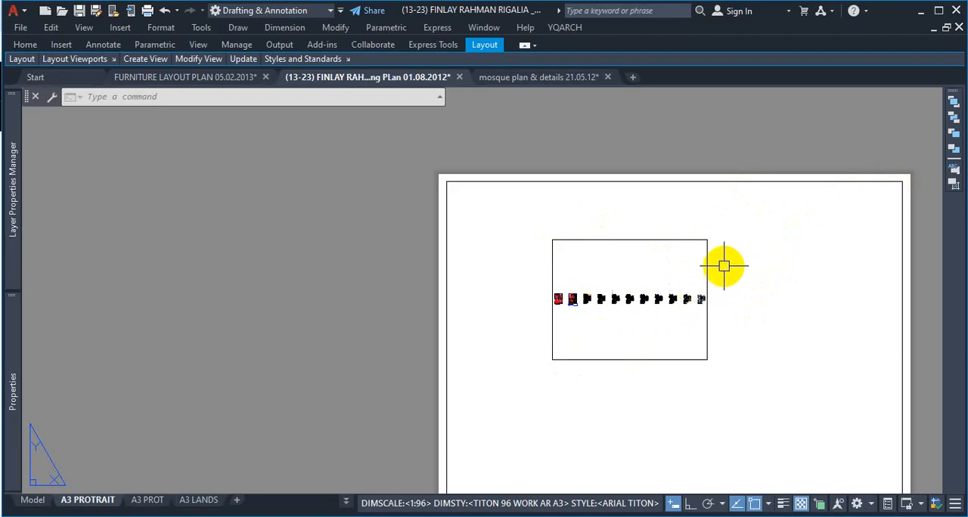
Step: Switch to the A3 LANDS layout, turn on selection cycling, and list the overlapping objects at the inner border beside the title block
left_click(200, 505)
scroll(616, 287, "up", 5)
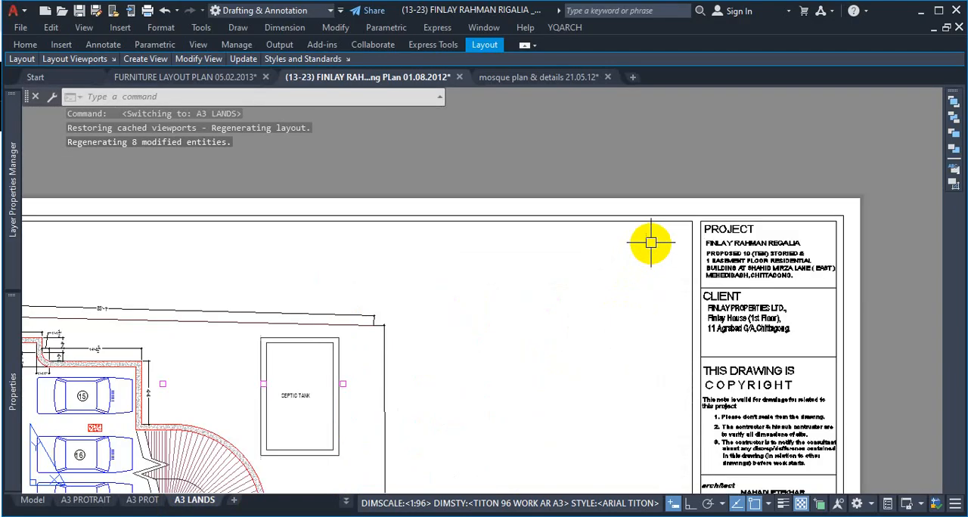
left_click(818, 504)
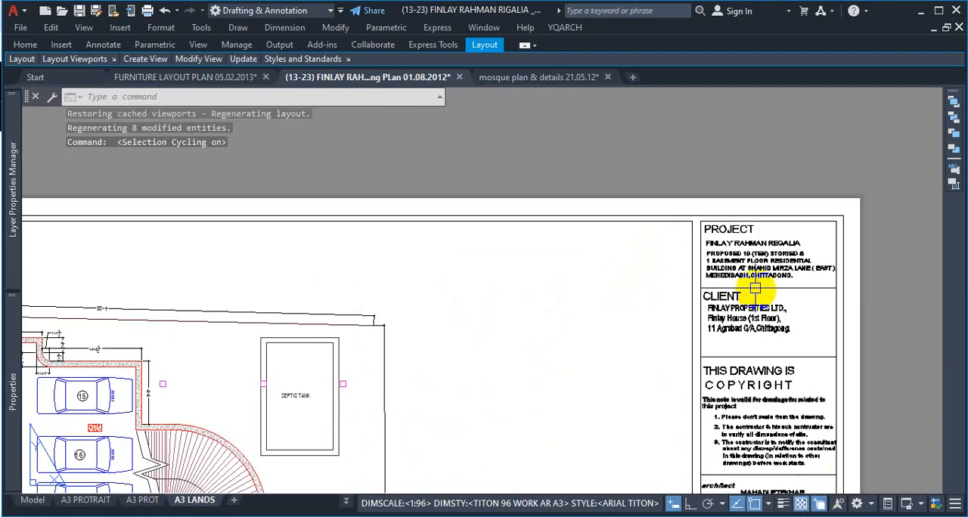
left_click(673, 219)
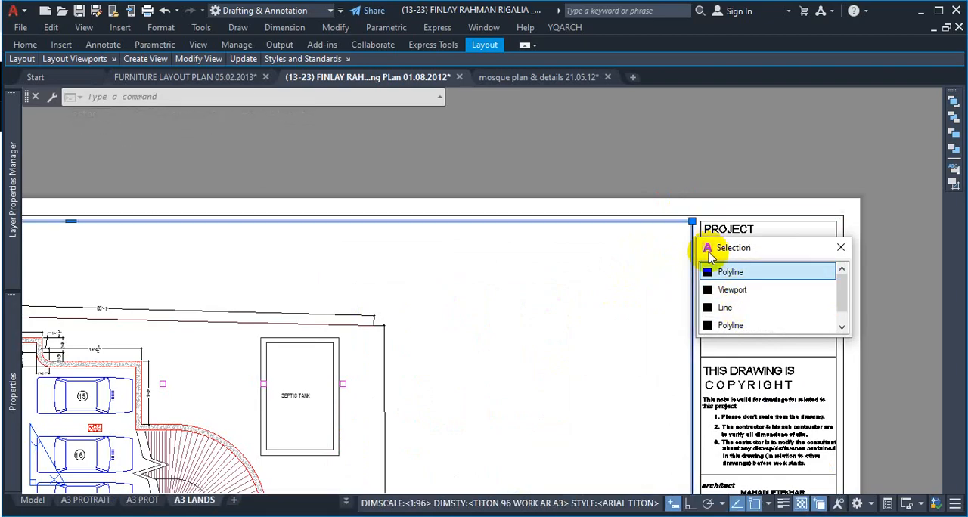
key("Escape")
key("Escape")
scroll(676, 240, "up", 3)
left_click(687, 207)
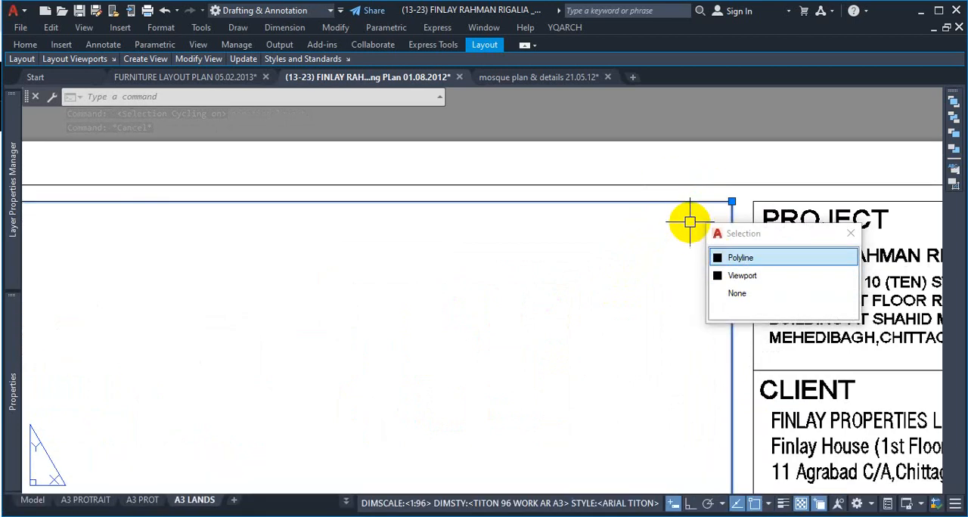
scroll(684, 231, "down", 3)
key("Escape")
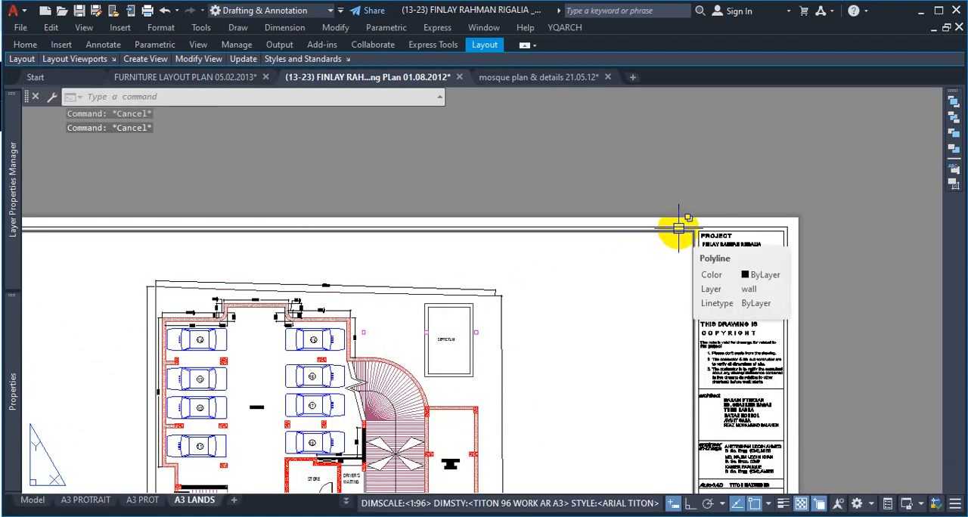
Step: Pick the Viewport object at the upper inner border with selection cycling, erase it, and undo the deletion
key("ctrl+1")
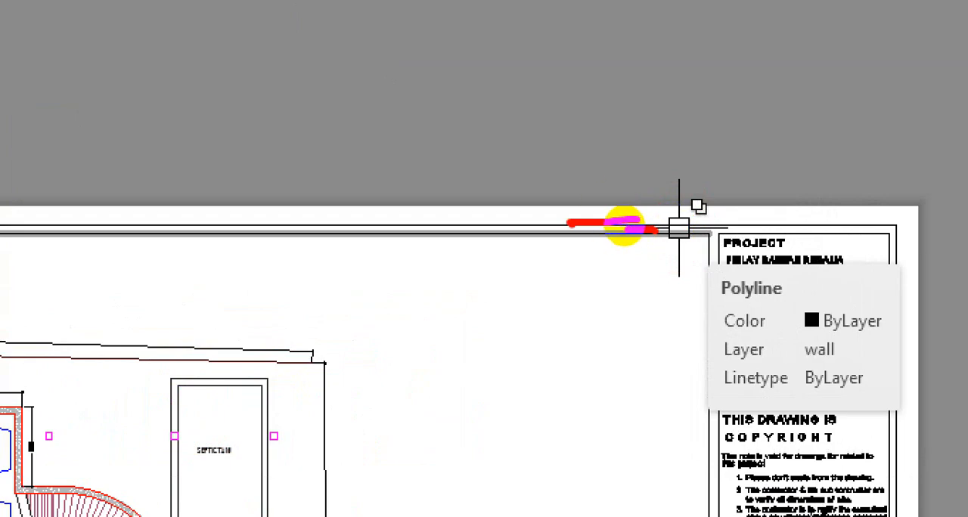
key("Escape")
key("Escape")
scroll(678, 228, "up", 5)
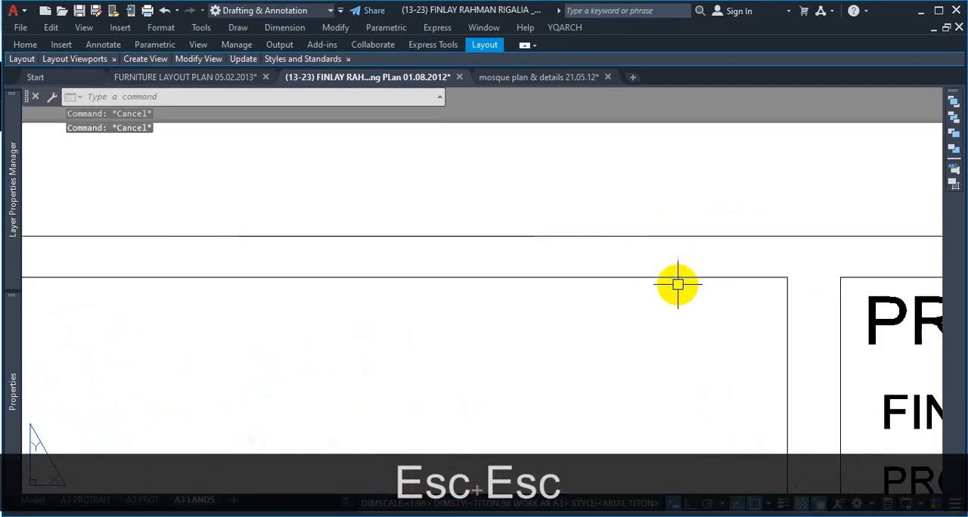
left_click(679, 278)
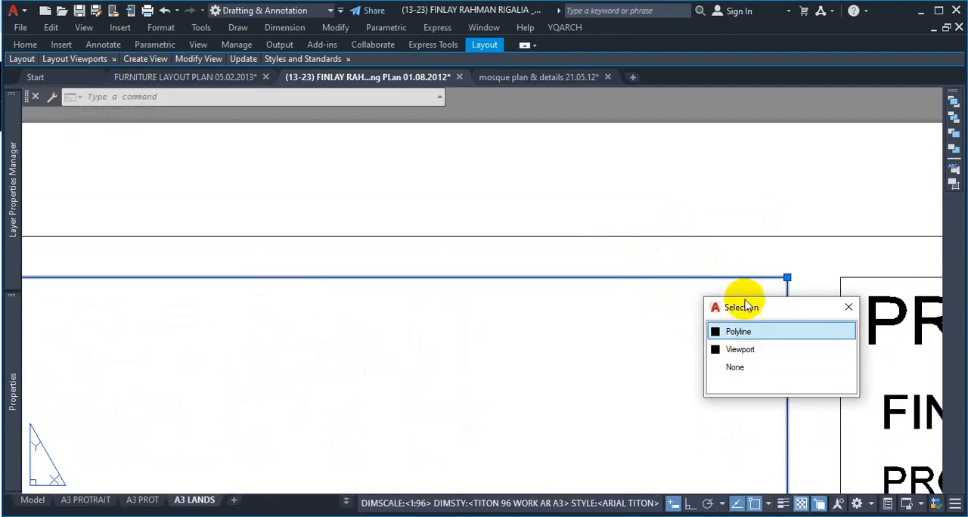
left_click(756, 348)
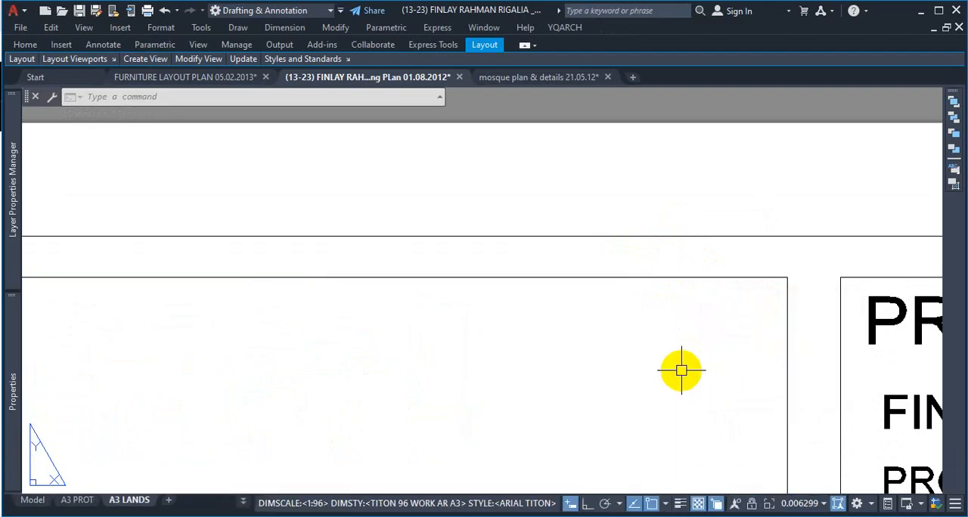
key("Delete")
scroll(765, 296, "down", 5)
scroll(681, 392, "down", 2)
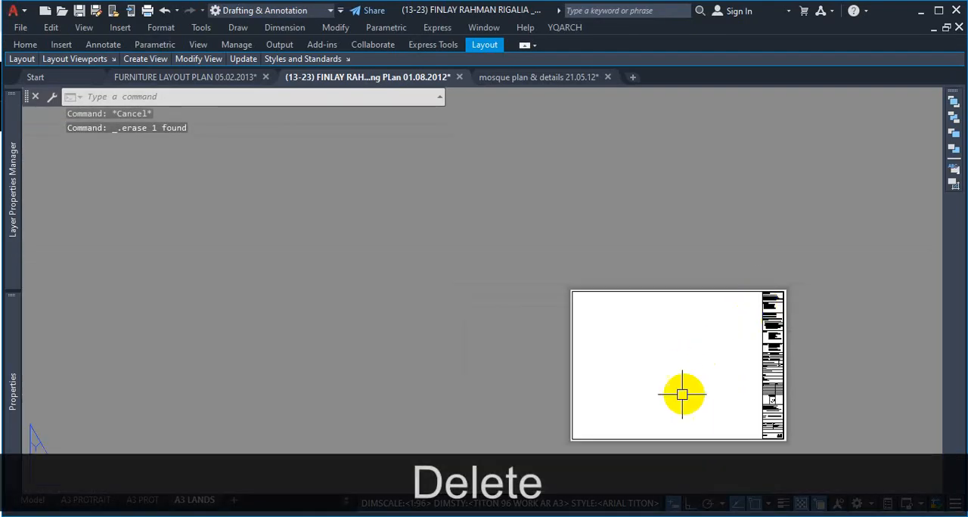
scroll(666, 371, "up", 4)
scroll(695, 301, "down", 4)
scroll(854, 199, "up", 5)
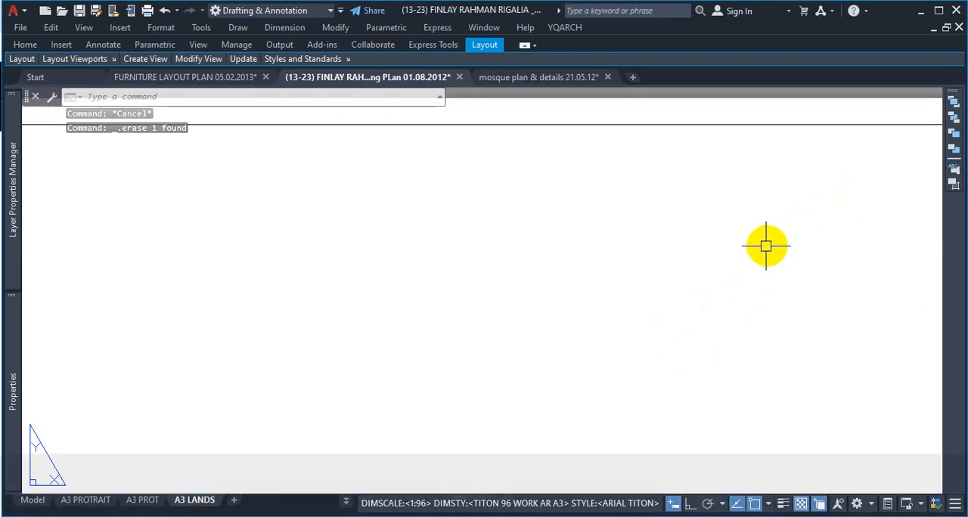
key("ctrl+z")
key("ctrl+z")
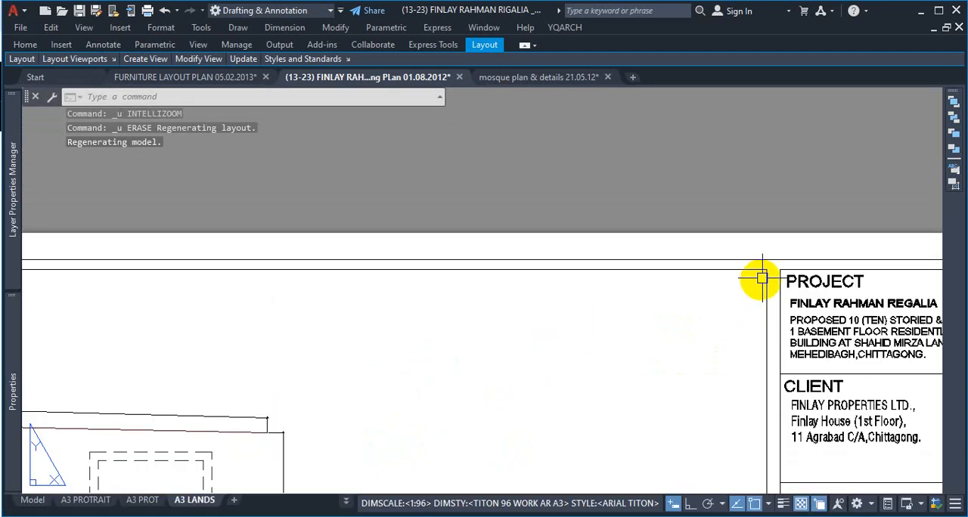
Step: Choose the Viewport object from the overlapping items at the inner border next to the title block and erase it
left_click(766, 275)
left_click(828, 347)
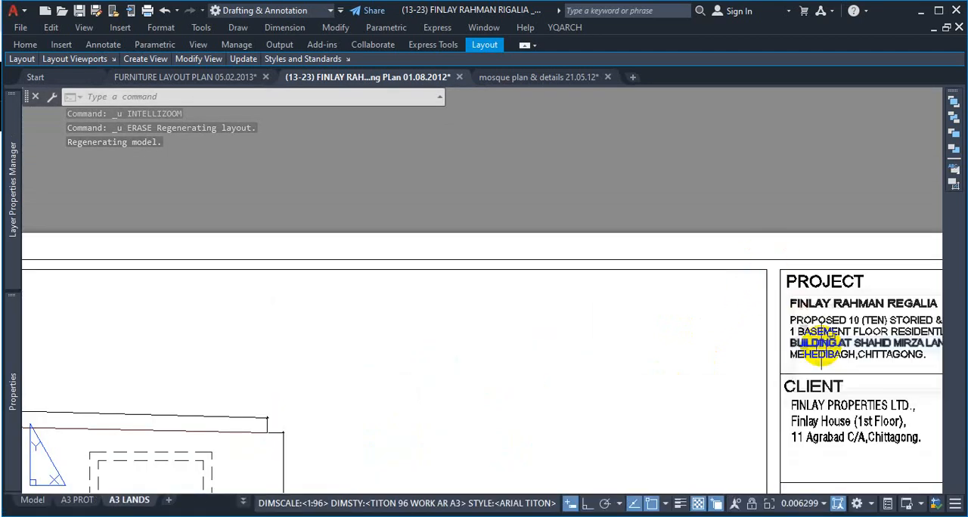
left_click(762, 314)
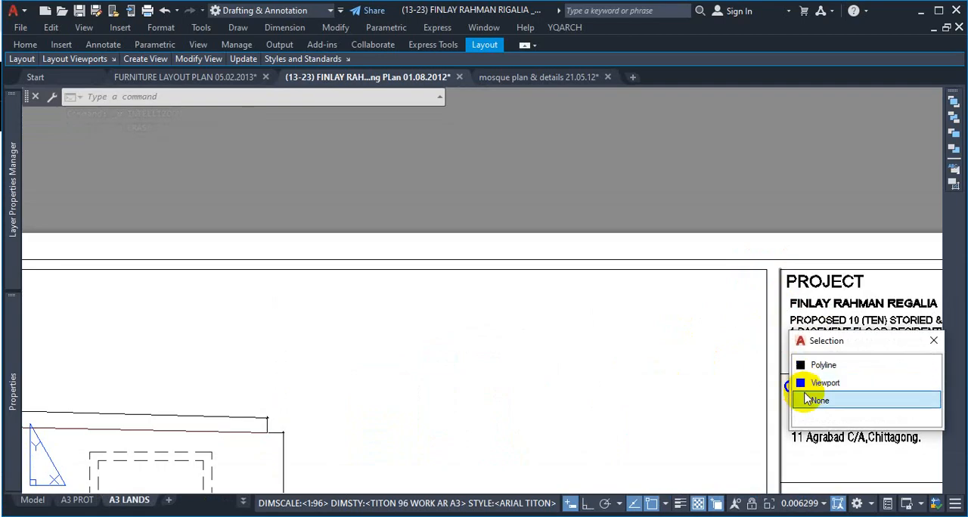
left_click(803, 382)
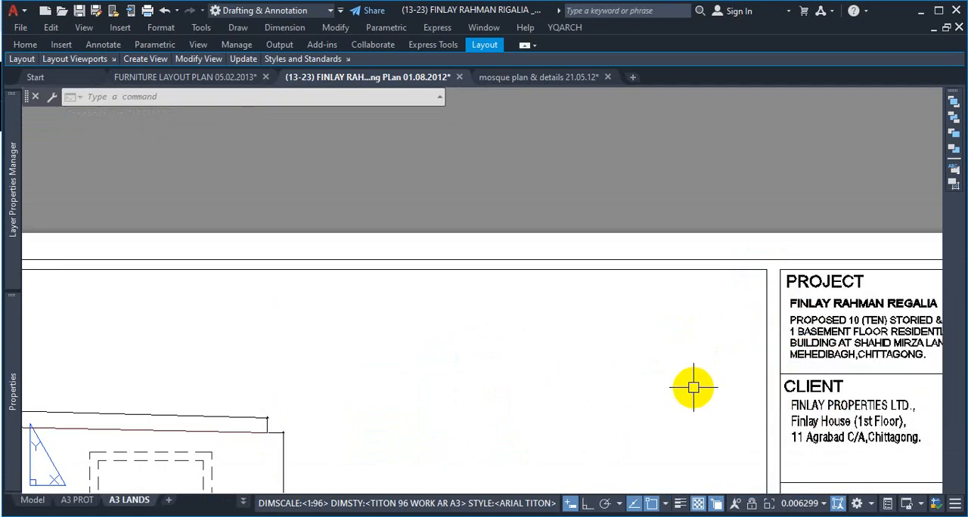
key("Delete")
scroll(691, 385, "down", 6)
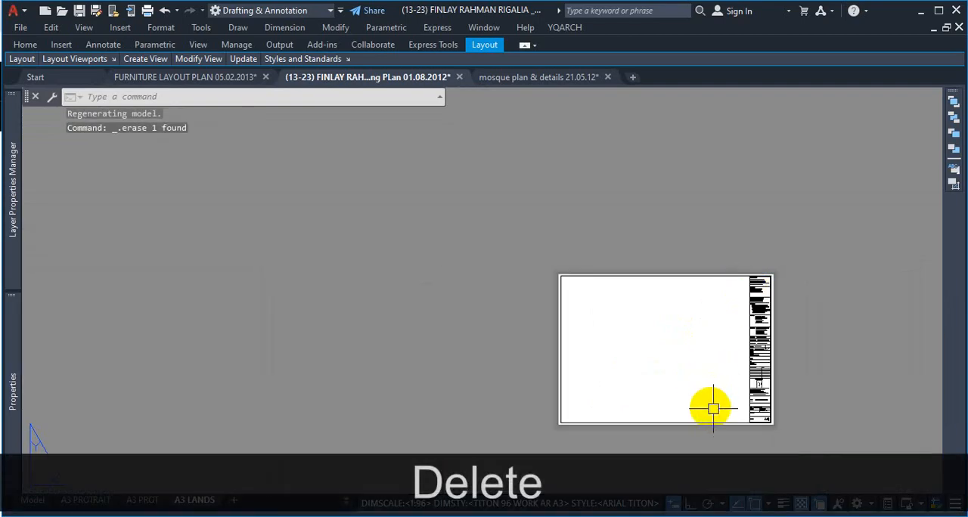
scroll(713, 408, "up", 6)
scroll(729, 393, "down", 6)
scroll(713, 269, "up", 2)
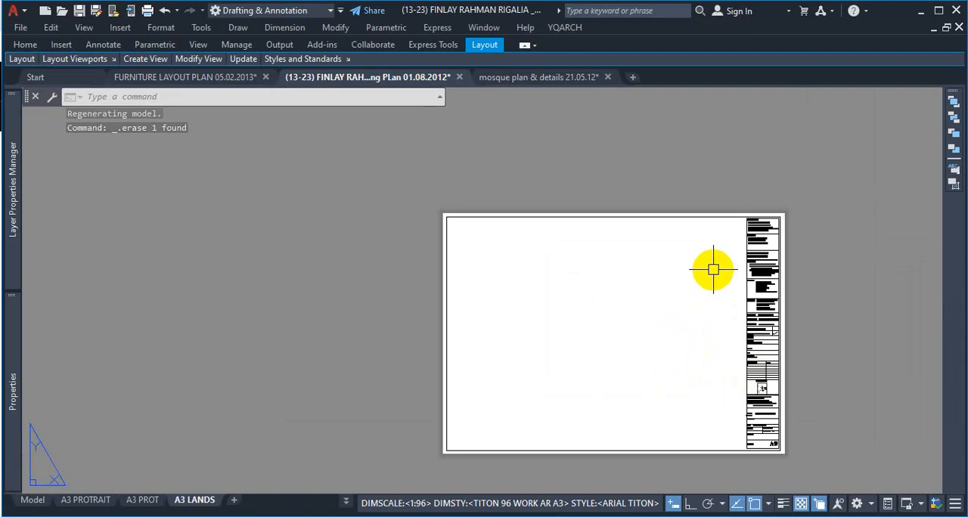
Step: Create a rectangular MVIEW viewport on the A3 LANDS layout from the upper-left to the lower-right corner of the inner frame beside the title block
scroll(713, 269, "up", 5)
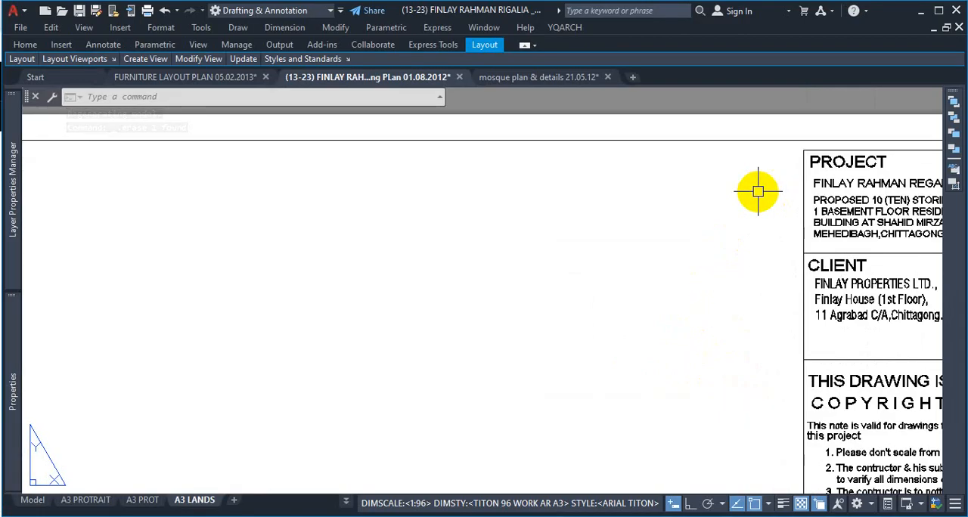
scroll(737, 234, "down", 5)
scroll(688, 302, "up", 2)
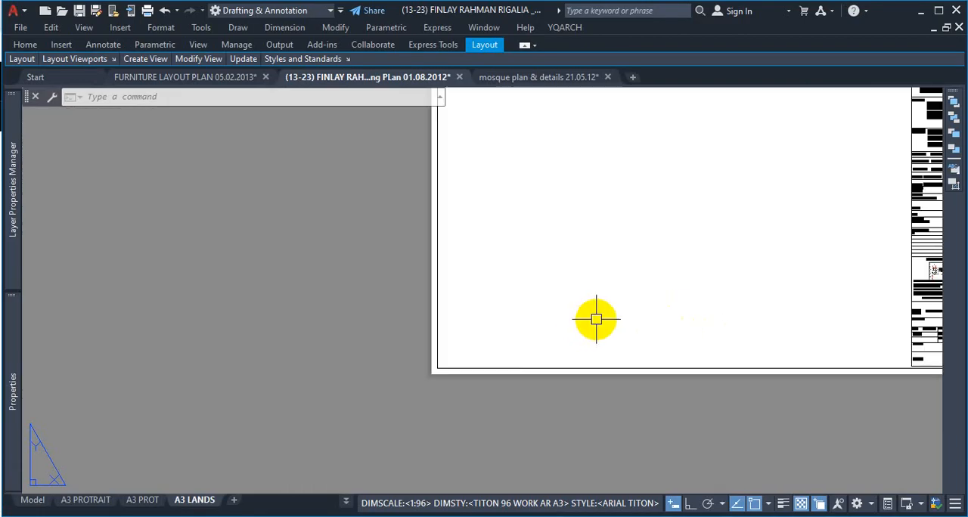
type("mv")
key("Return")
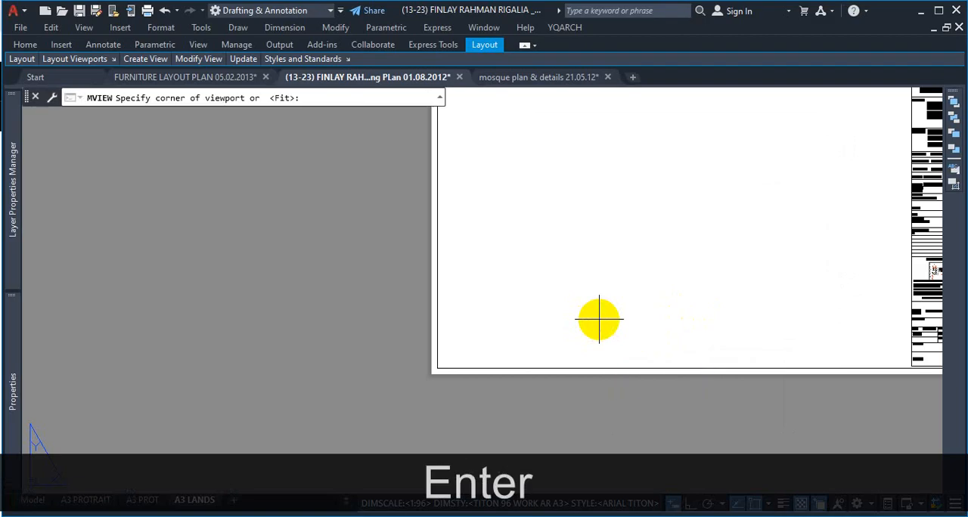
scroll(597, 317, "down", 2)
scroll(502, 144, "up", 4)
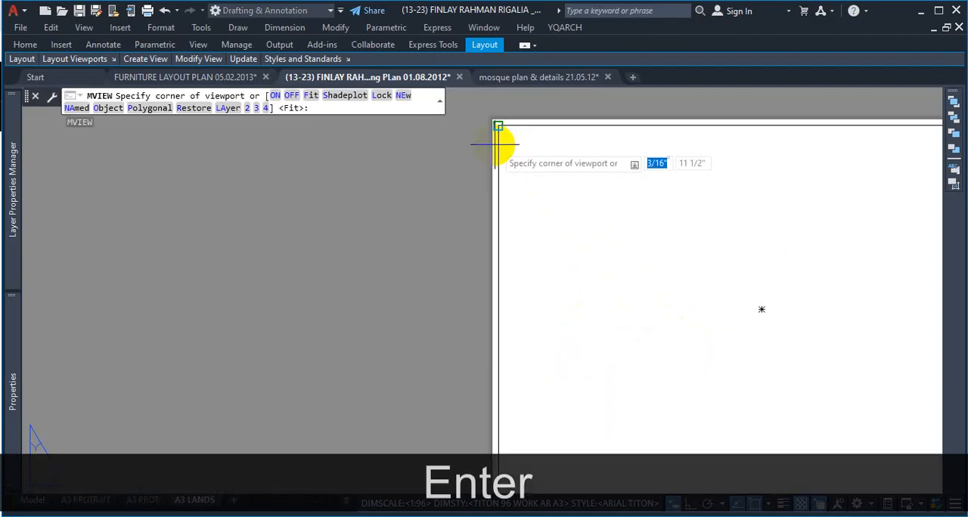
left_click(496, 99)
scroll(533, 151, "down", 3)
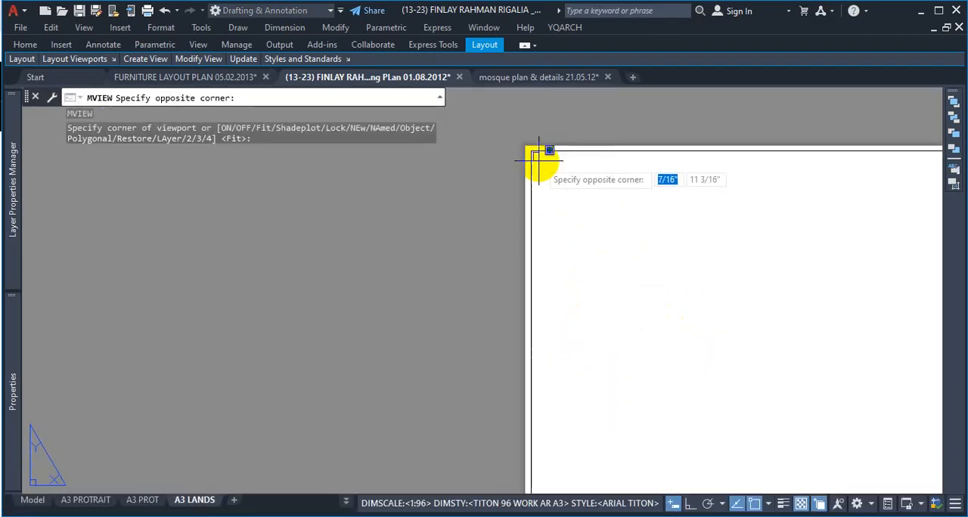
scroll(752, 346, "up", 5)
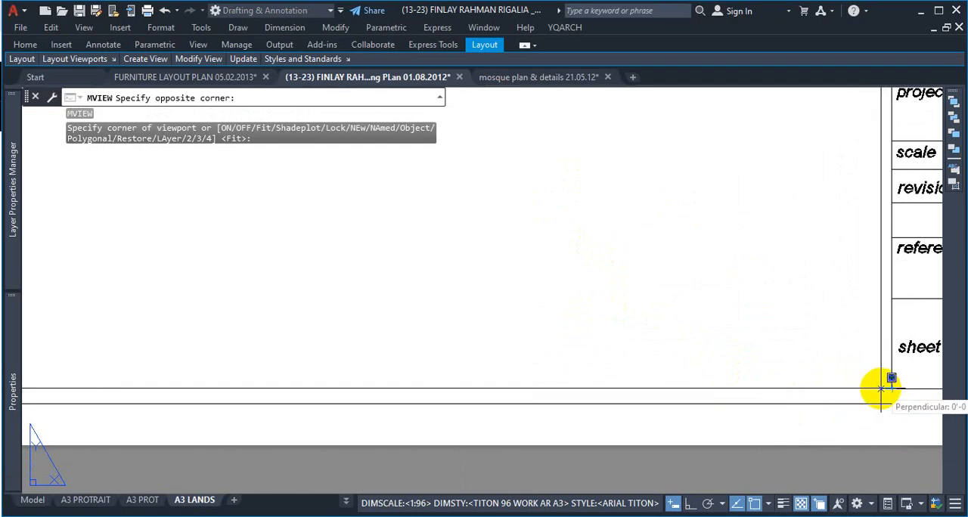
left_click(879, 388)
Step: Examine the new viewport's edges along the inner frame and the floor plans inside it, comparing them with the A3 PROT layout
scroll(696, 383, "down", 6)
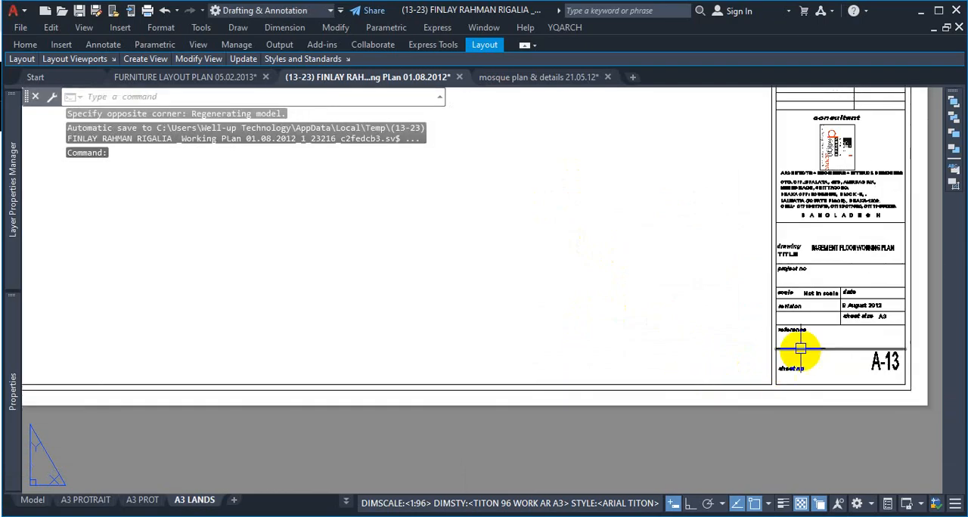
scroll(781, 81, "up", 5)
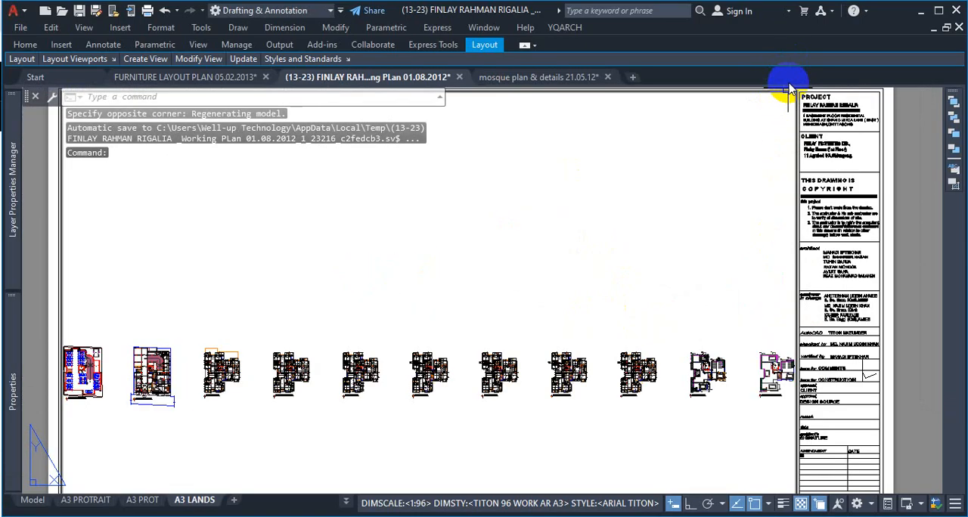
scroll(798, 130, "down", 3)
scroll(788, 167, "up", 7)
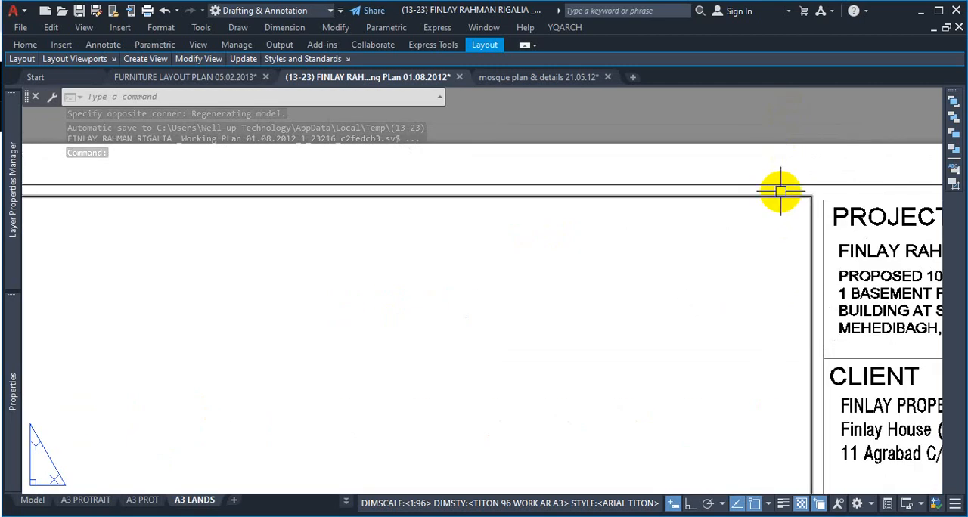
scroll(778, 191, "down", 2)
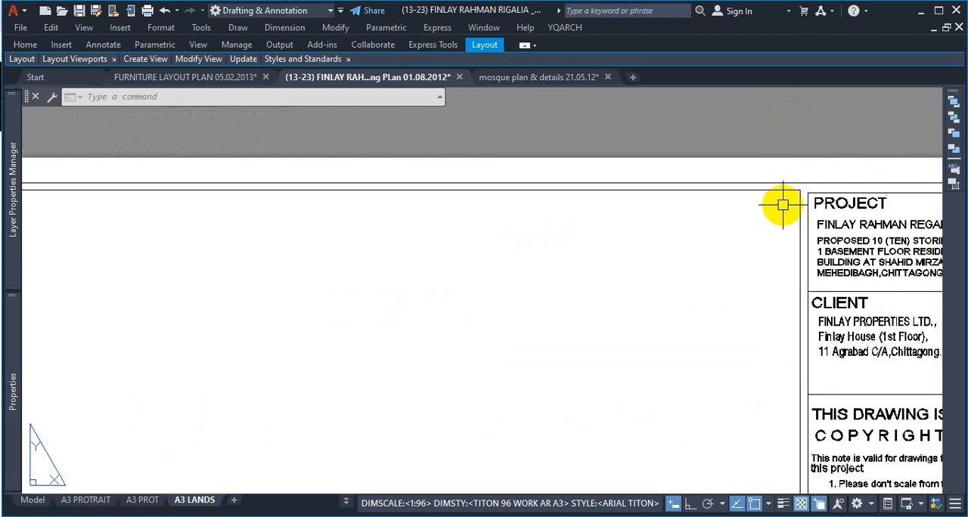
scroll(756, 223, "down", 7)
scroll(563, 265, "up", 5)
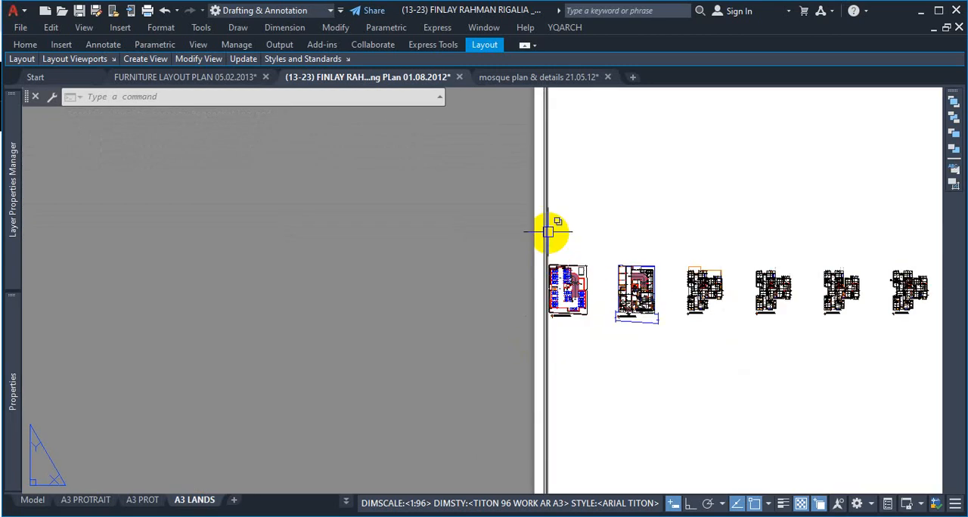
scroll(551, 230, "up", 3)
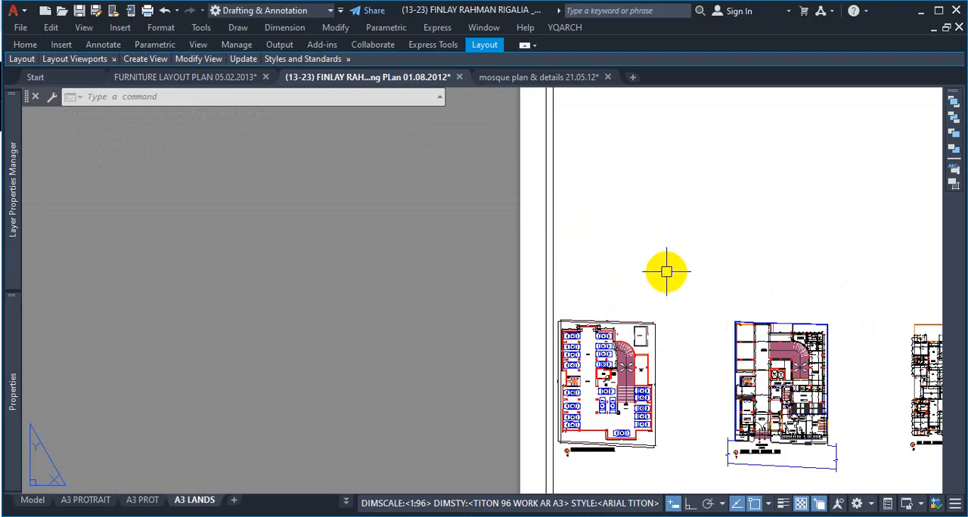
left_click(141, 501)
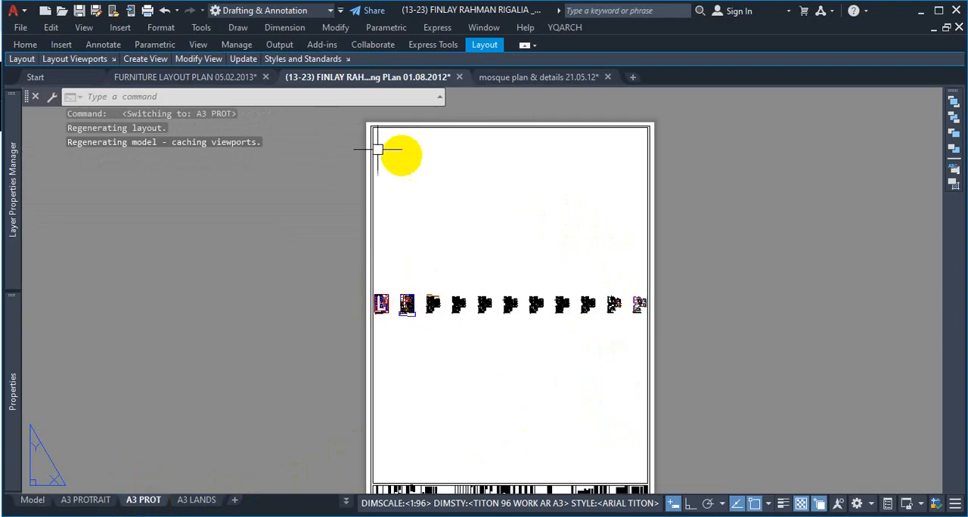
left_click(193, 501)
Step: Undo the actions on the A3 LANDS layout back through the new MVIEW viewport and the erasure of the original basement plan viewport
key("ctrl+z")
key("ctrl+z")
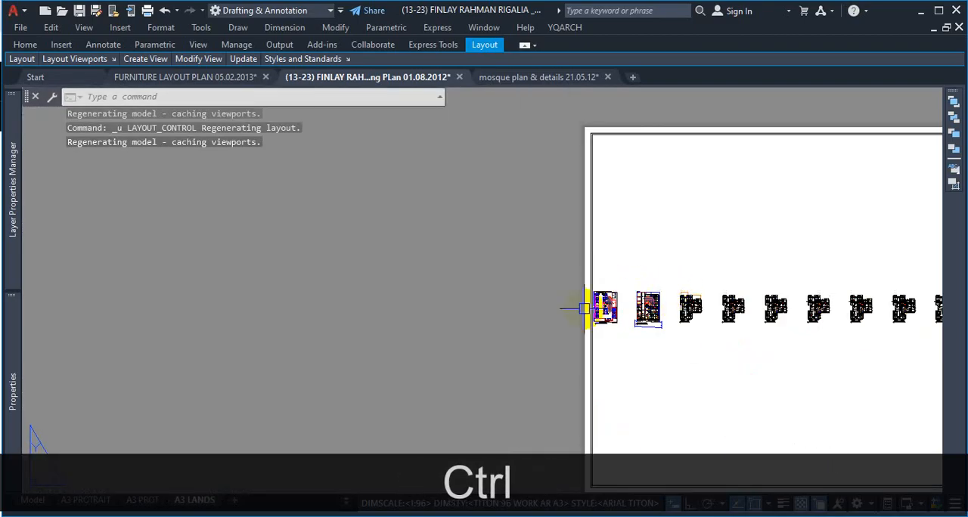
scroll(631, 297, "up", 10)
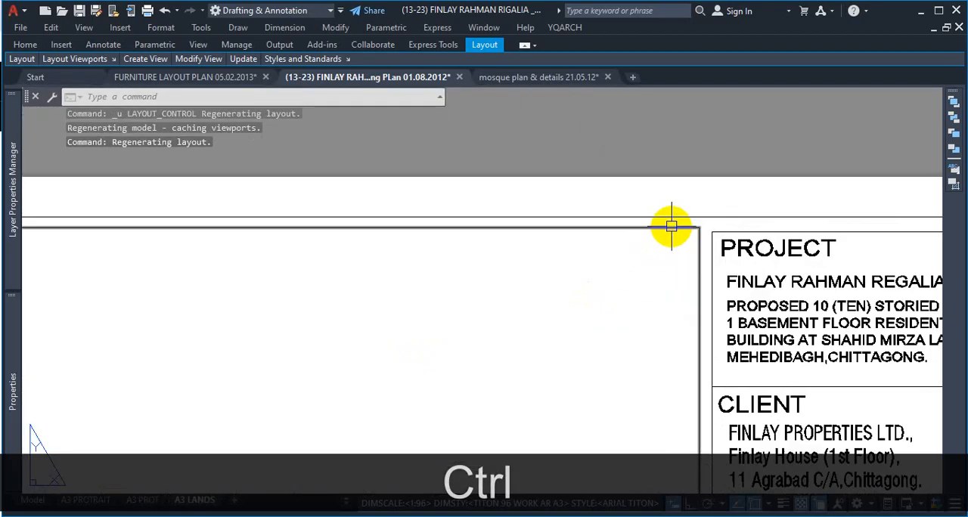
left_click(673, 224)
key("Escape")
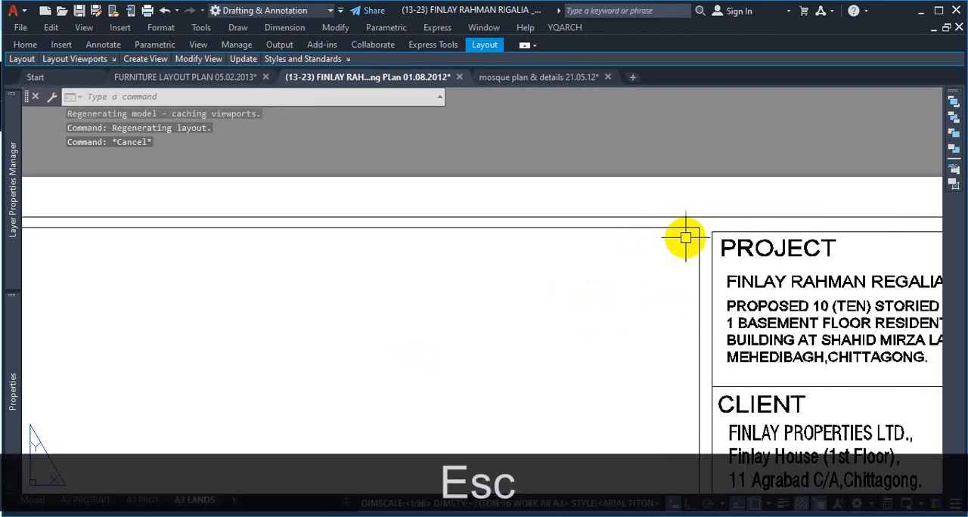
key("ctrl+z")
key("ctrl+z")
key("ctrl+z")
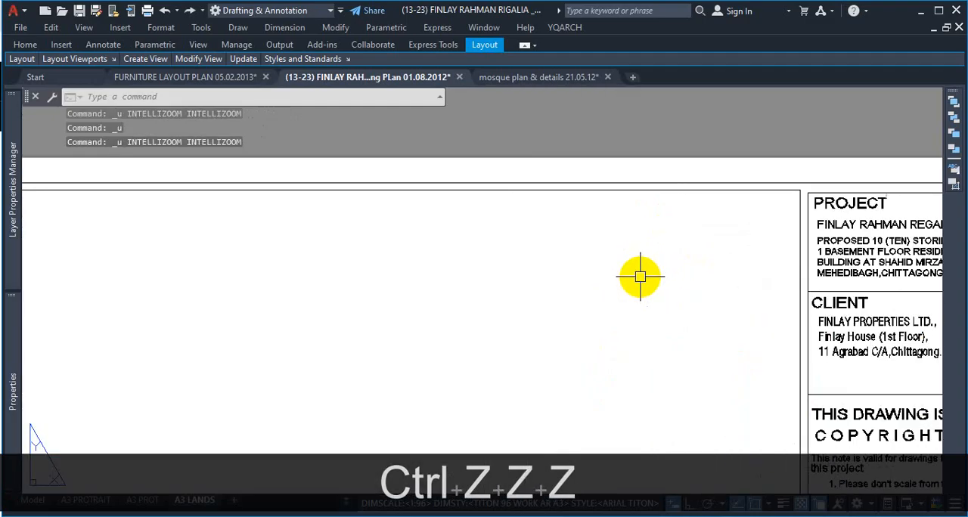
key("ctrl+z")
key("ctrl+z")
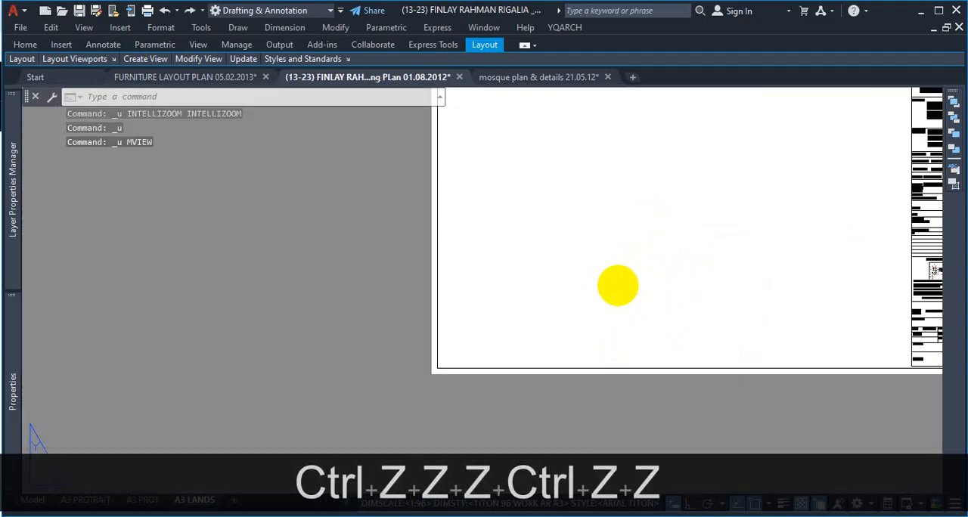
key("ctrl+z")
key("ctrl+z")
key("ctrl+z")
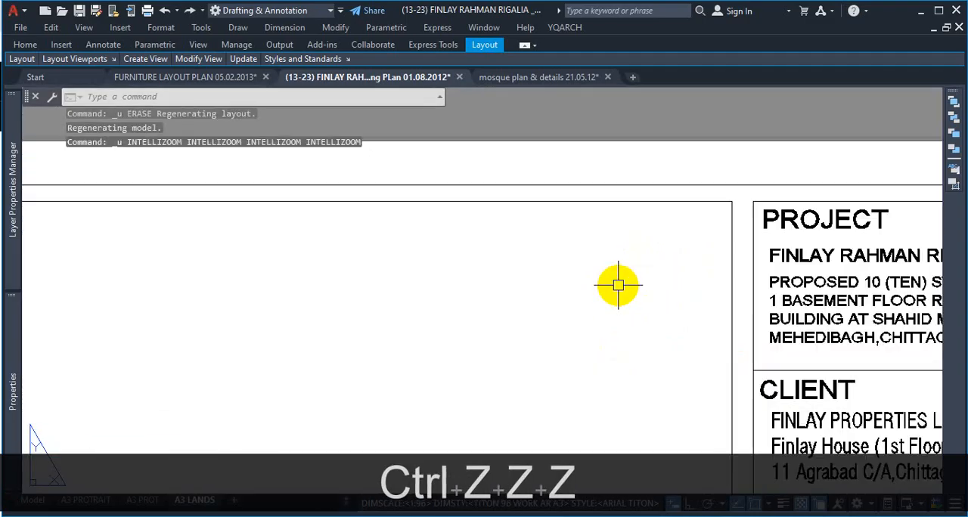
scroll(618, 285, "down", 6)
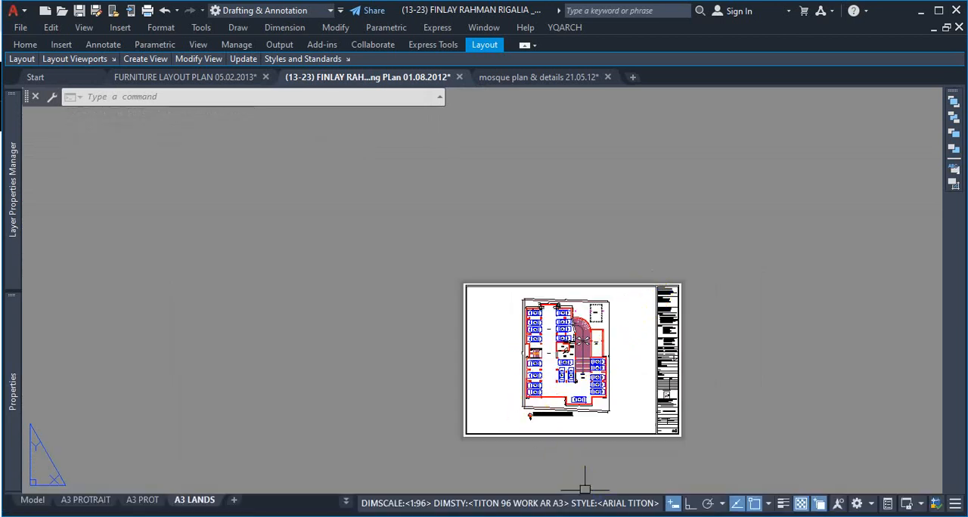
Step: Switch to the A3 PROT layout, enter model space through its viewport, and return to paper space
key("ctrl+Page_Up")
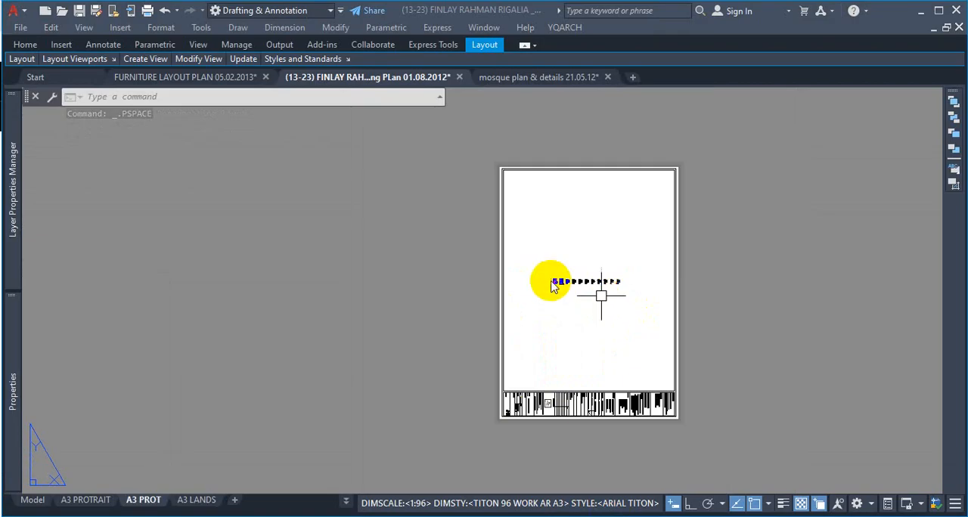
double_click(559, 299)
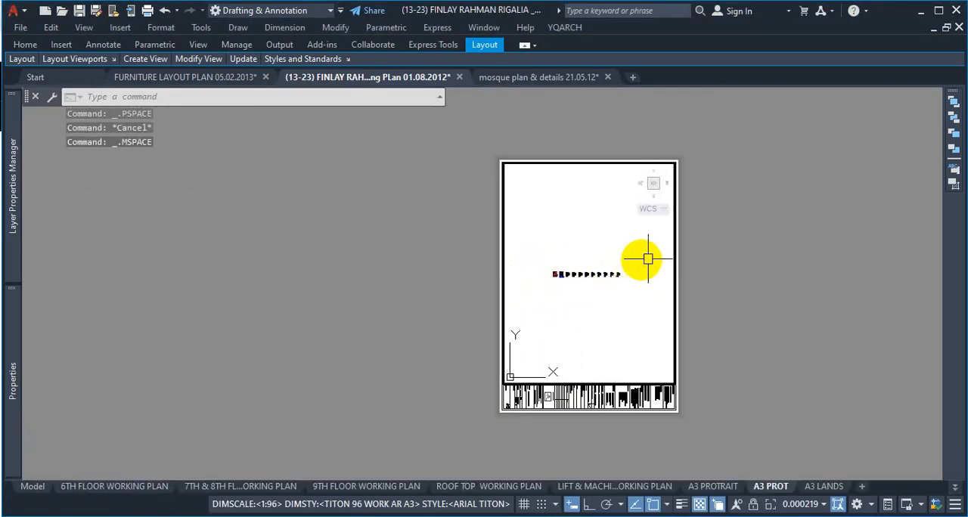
key("Escape")
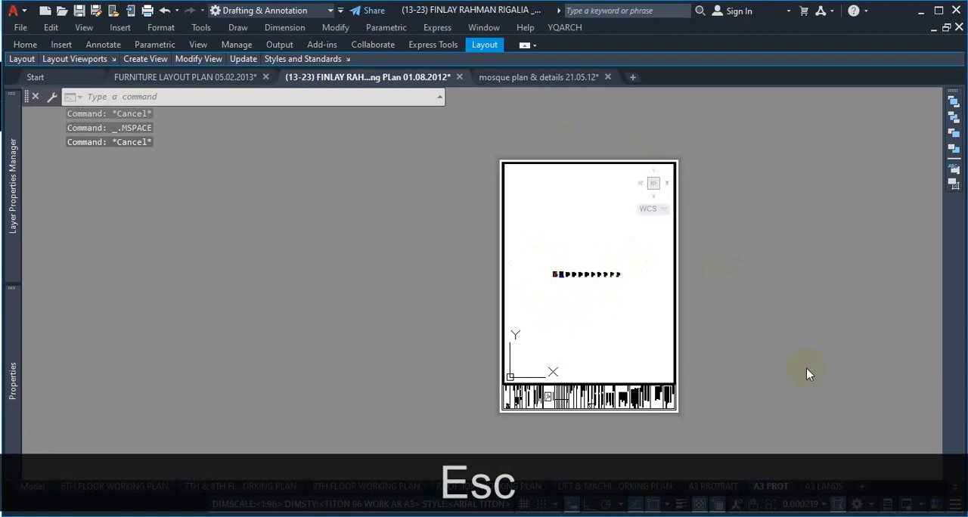
type("z")
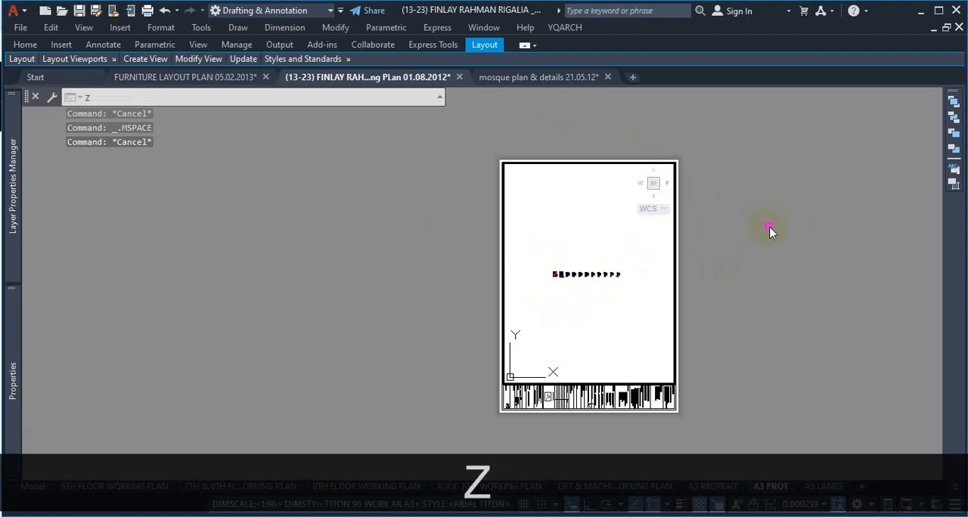
key("Escape")
key("Escape")
double_click(772, 228)
Step: Zoom to a window enclosing the whole A3 portrait sheet
type("z")
key("space")
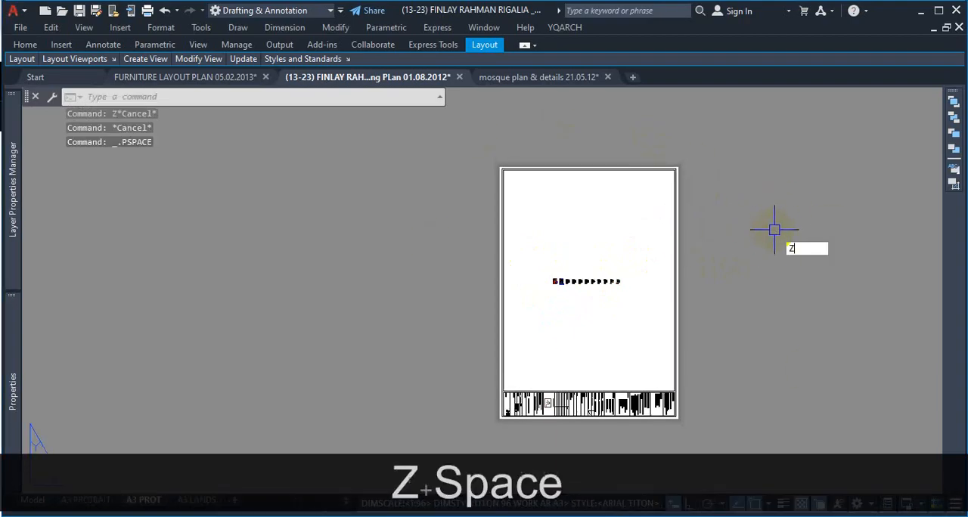
type("w")
key("Return")
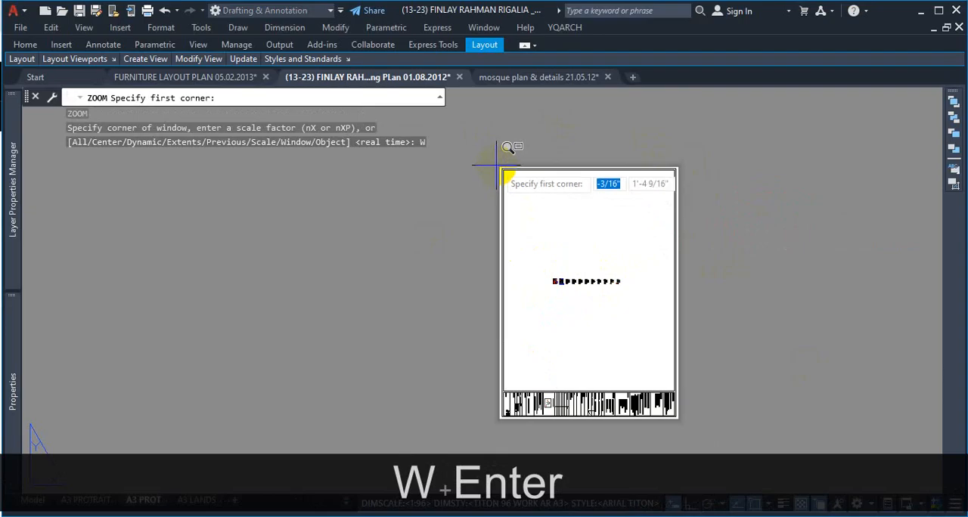
left_click(497, 164)
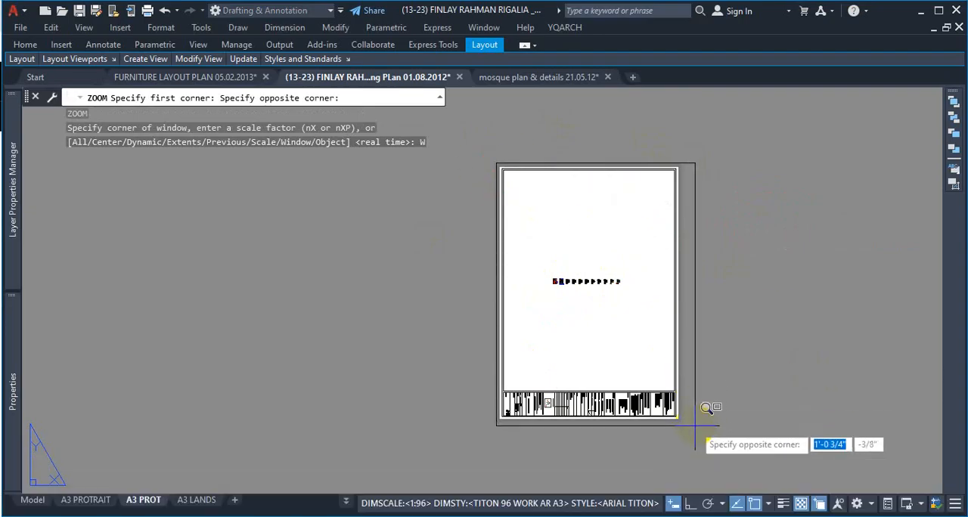
left_click(684, 420)
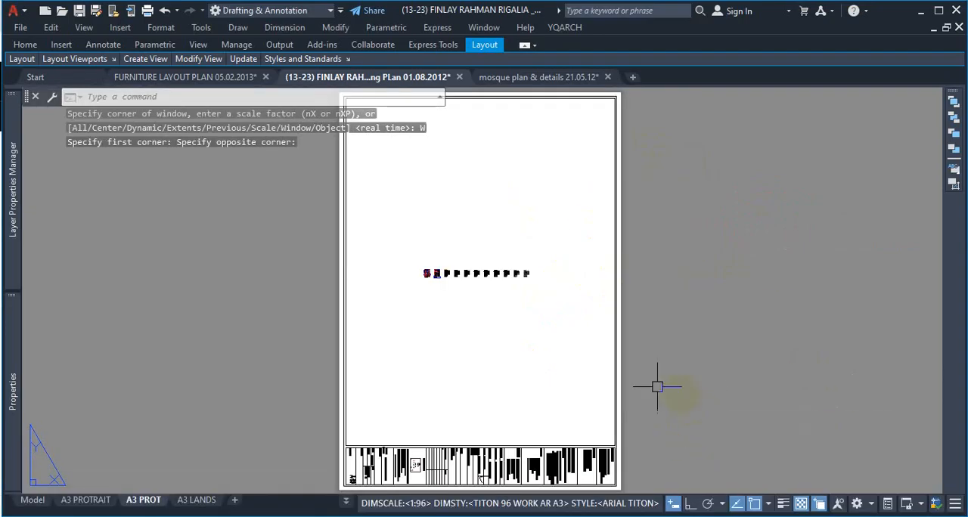
Step: Enter model space through the A3 PROT viewport and bring the basement floor working plan into the inner frame
double_click(437, 308)
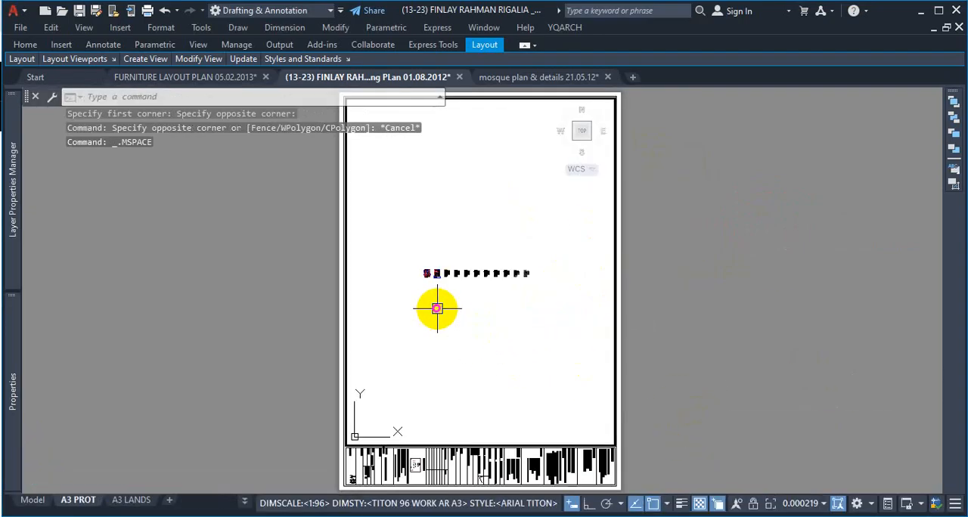
scroll(415, 261, "up", 4)
scroll(424, 272, "up", 6)
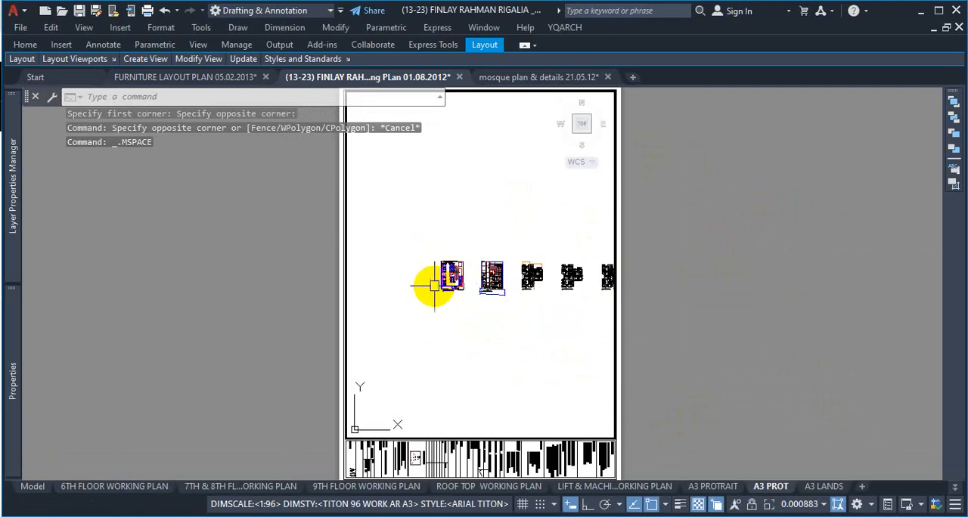
scroll(425, 299, "up", 1)
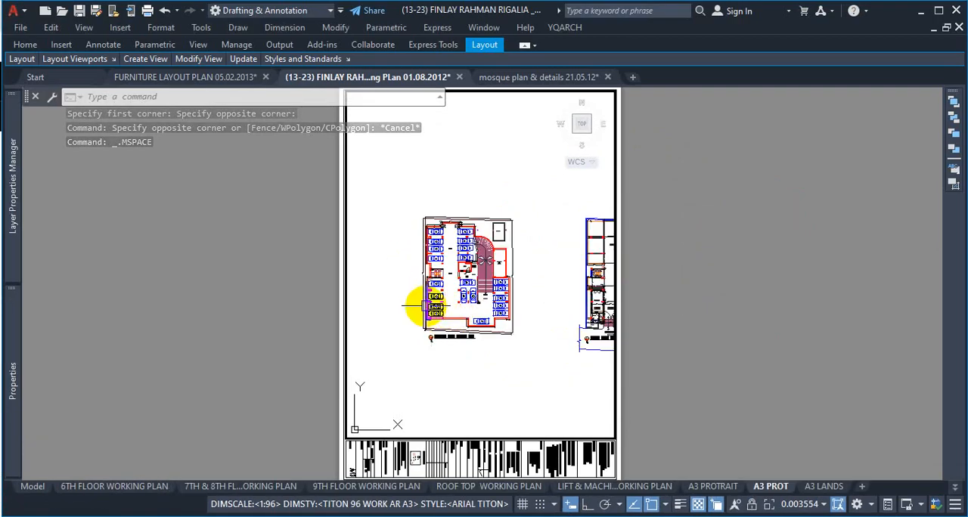
scroll(454, 287, "down", 7)
scroll(499, 276, "up", 10)
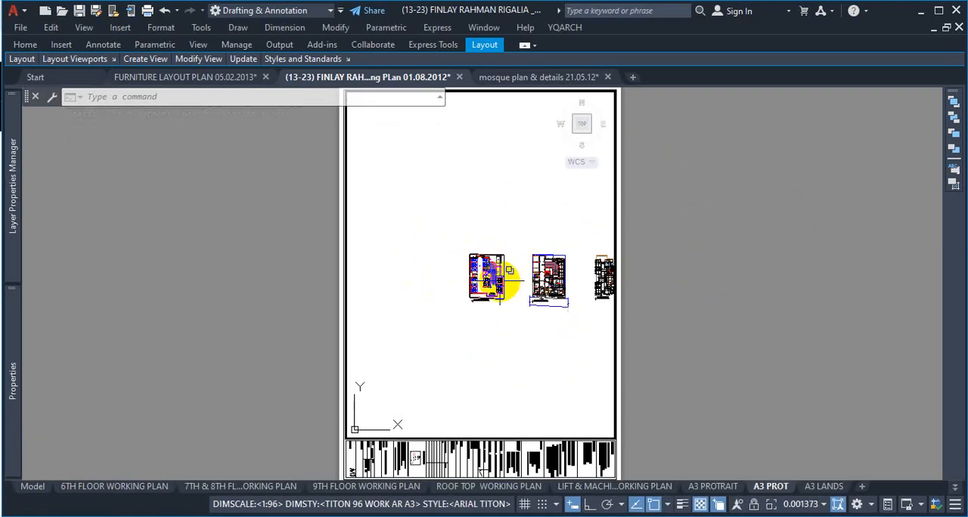
scroll(490, 282, "down", 1)
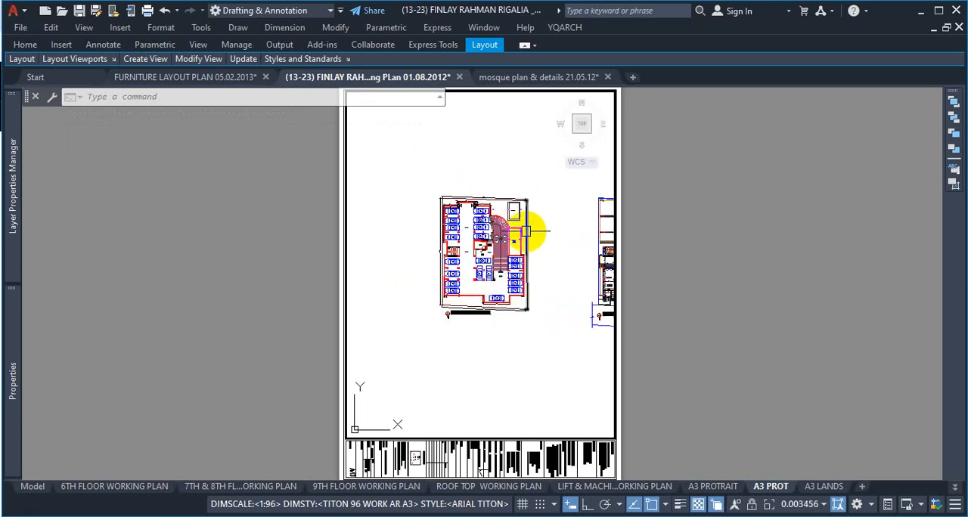
scroll(532, 234, "up", 1)
scroll(386, 283, "up", 1)
scroll(437, 280, "down", 1)
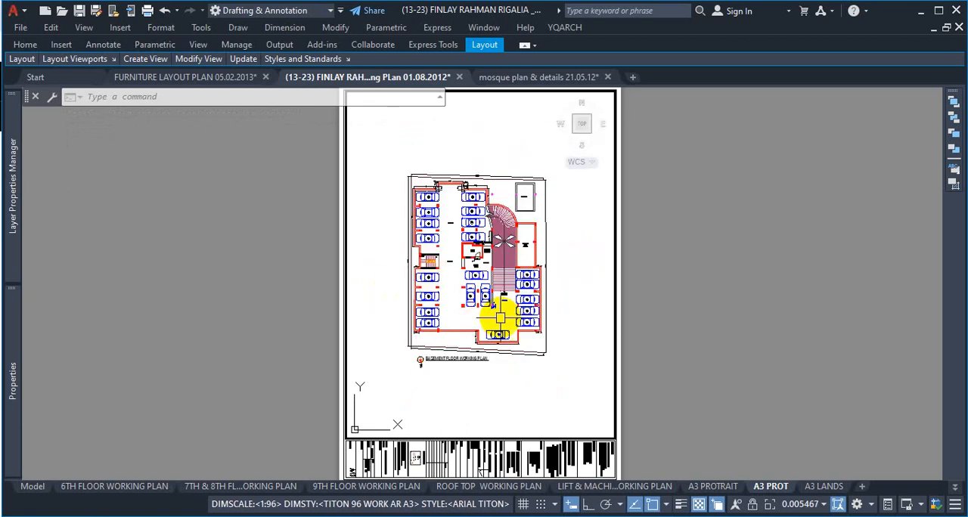
scroll(514, 322, "up", 1)
scroll(563, 324, "down", 1)
scroll(586, 307, "up", 1)
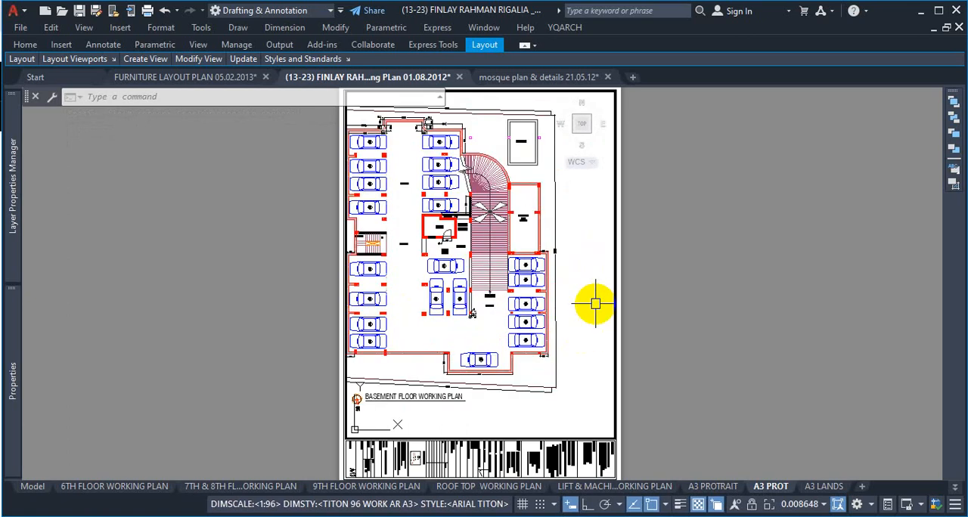
scroll(579, 313, "down", 1)
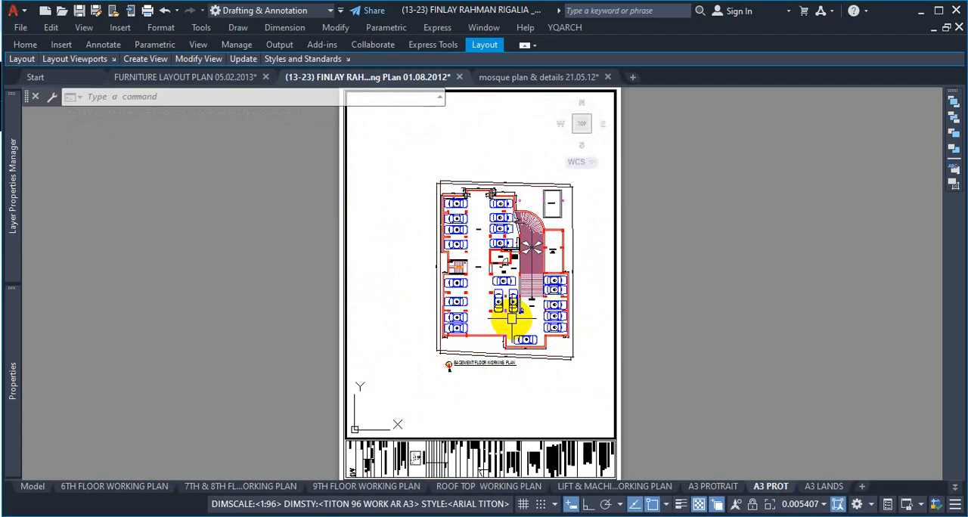
scroll(512, 318, "up", 2)
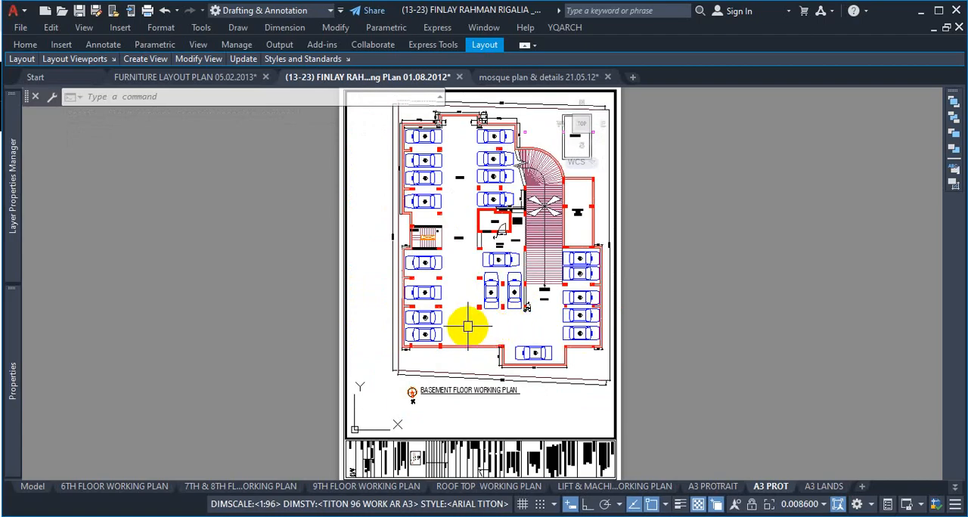
middle_click_drag(467, 327, 443, 356)
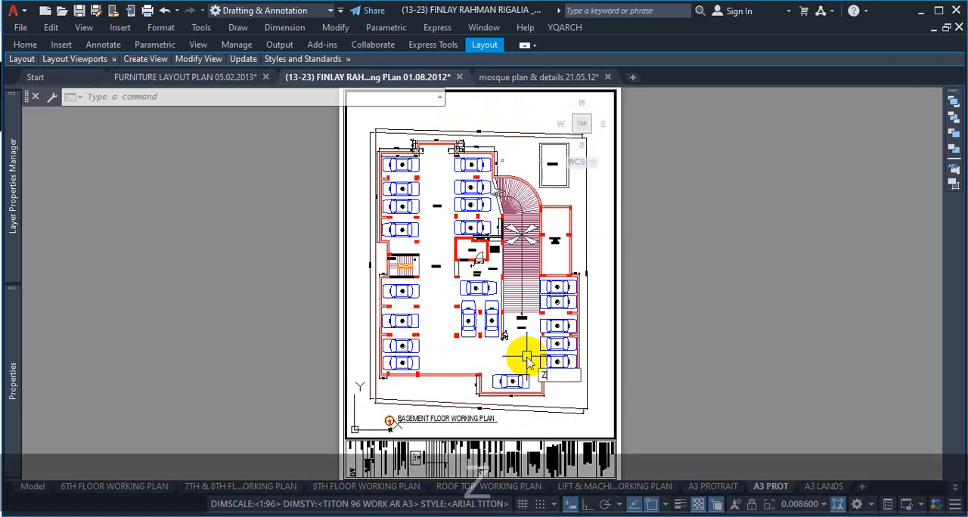
Step: Fill the viewport with the basement floor plan using a ZOOM Window around it, and shift it slightly into place
type("z")
key("space")
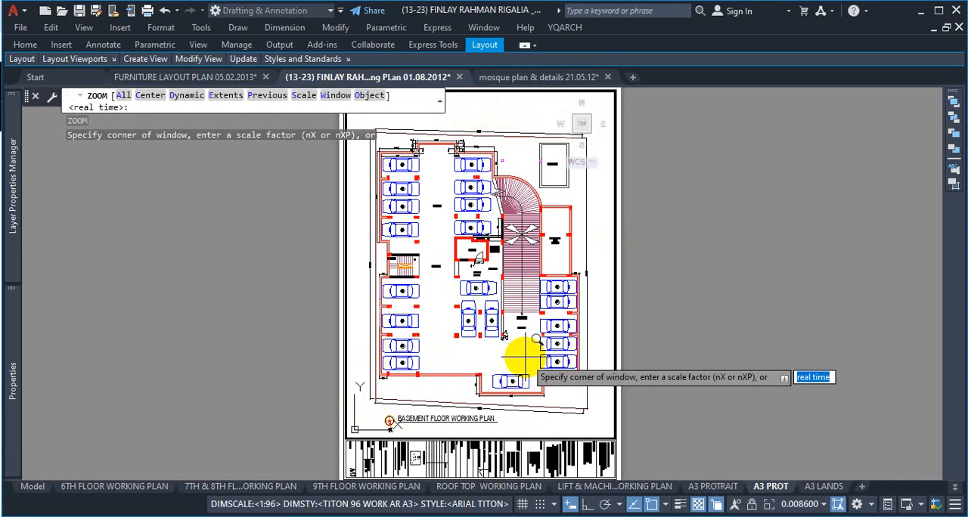
scroll(514, 344, "down", 4)
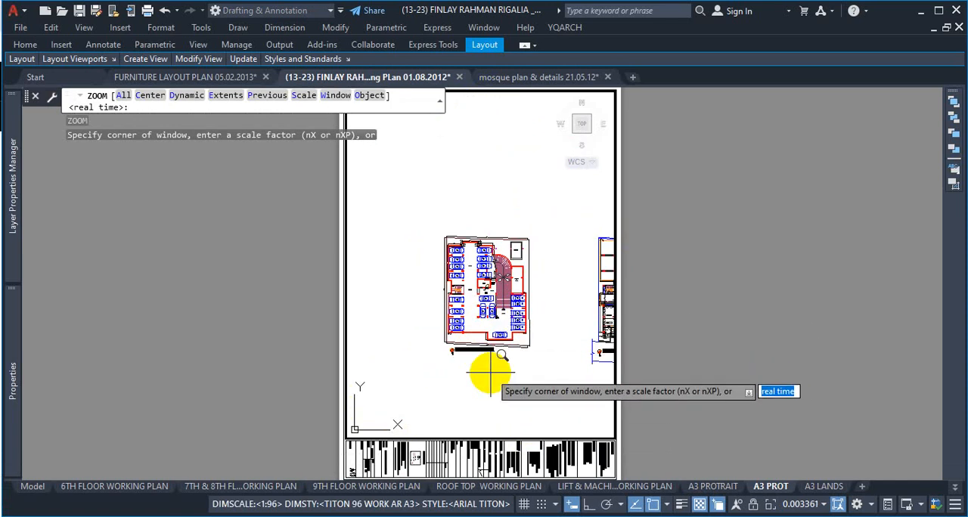
type("W")
key("Return")
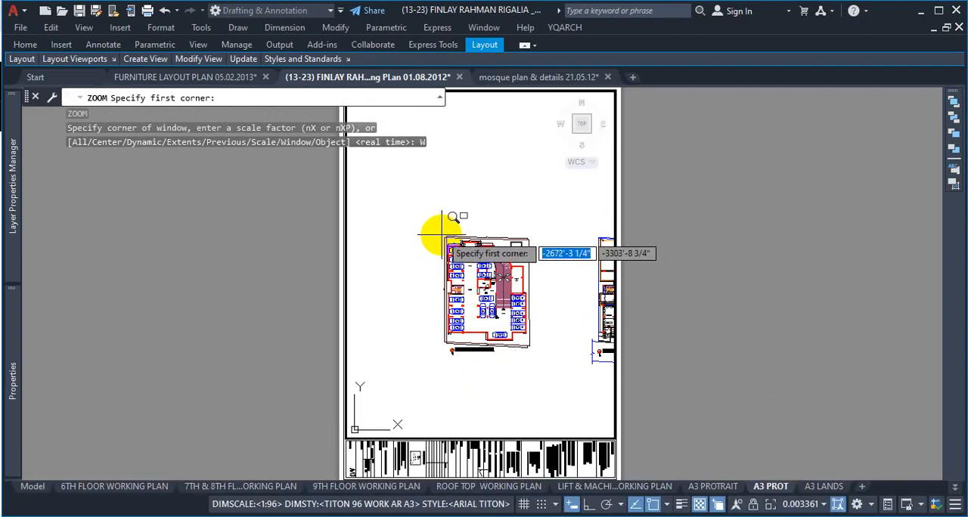
left_click(442, 234)
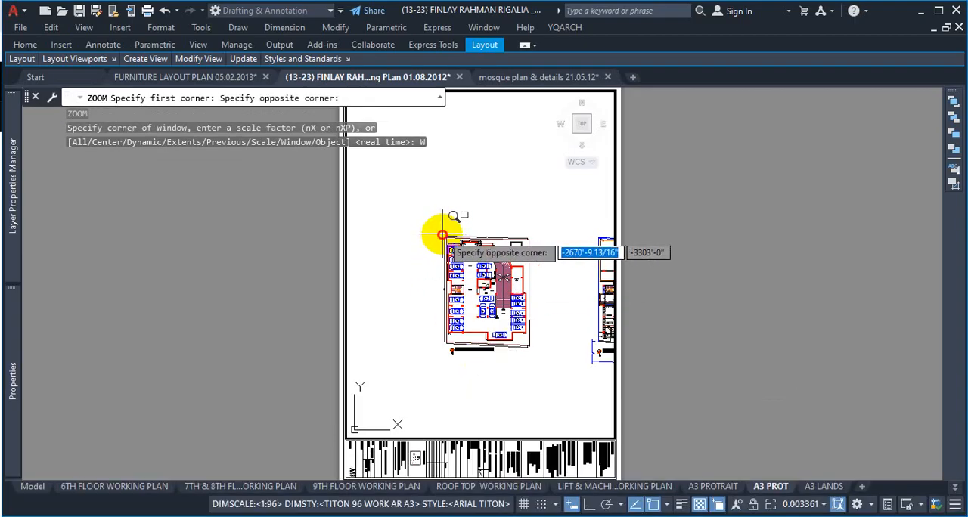
left_click(533, 356)
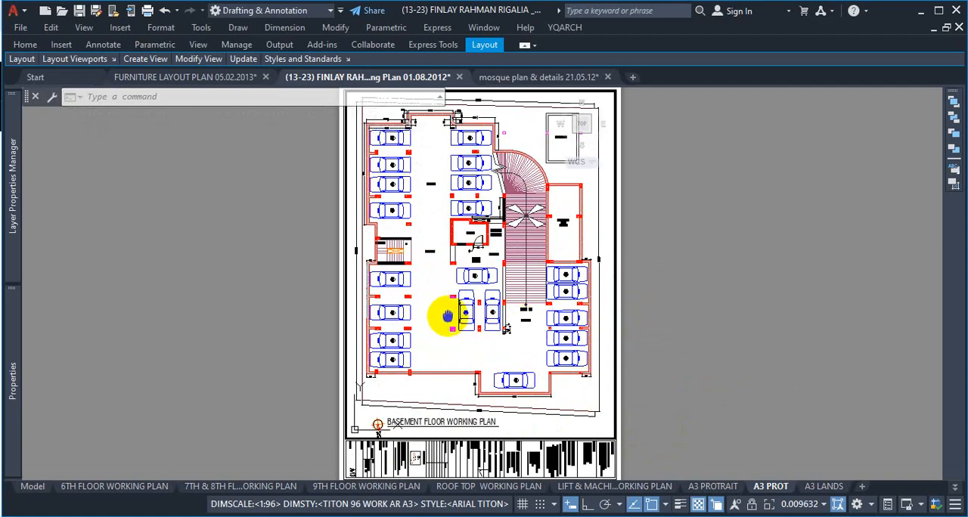
mouse_move(448, 316)
middle_mouse_down()
mouse_move(456, 316)
mouse_move(445, 326)
mouse_move(449, 318)
middle_mouse_up()
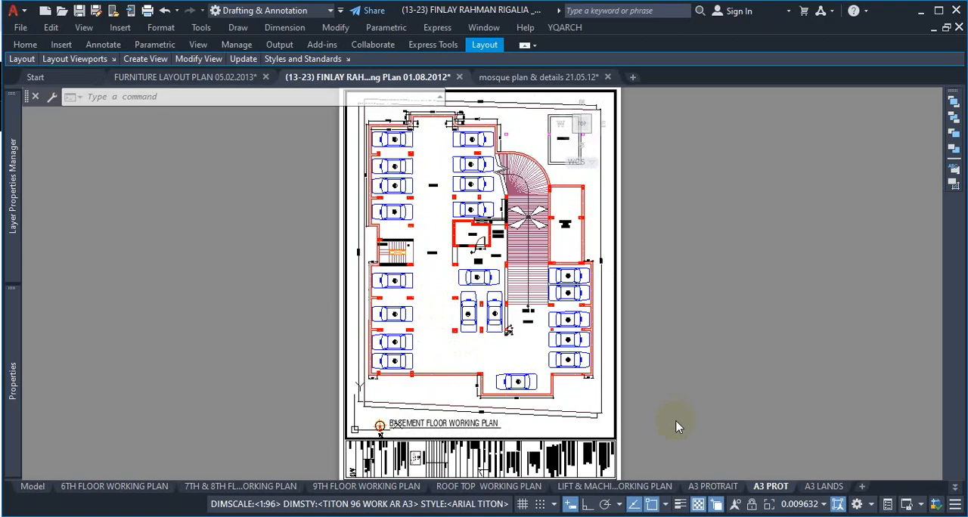
Step: Repeat ZOOM Window with corners set close to the basement plan's boundary and below its title, and centre the plan in the frame
scroll(543, 346, "down", 5)
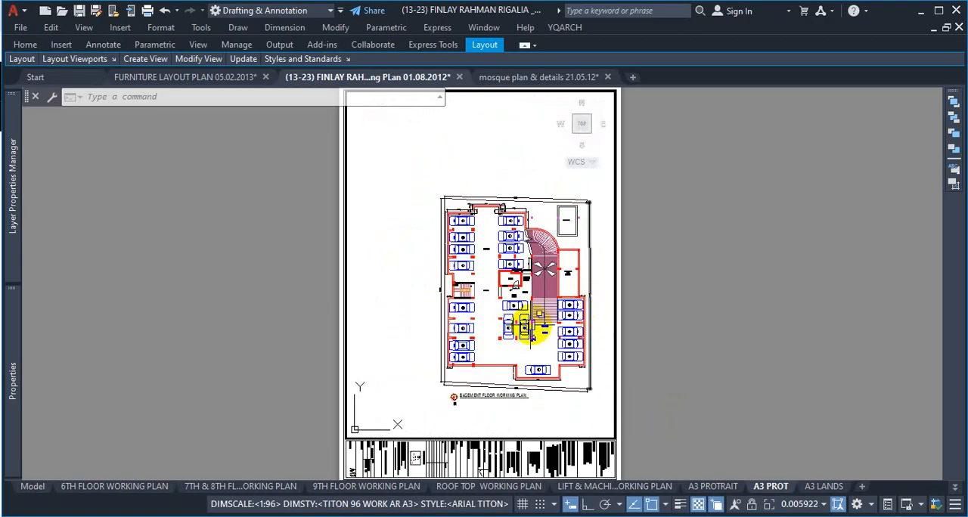
scroll(552, 333, "up", 3)
scroll(558, 309, "down", 5)
scroll(547, 313, "up", 2)
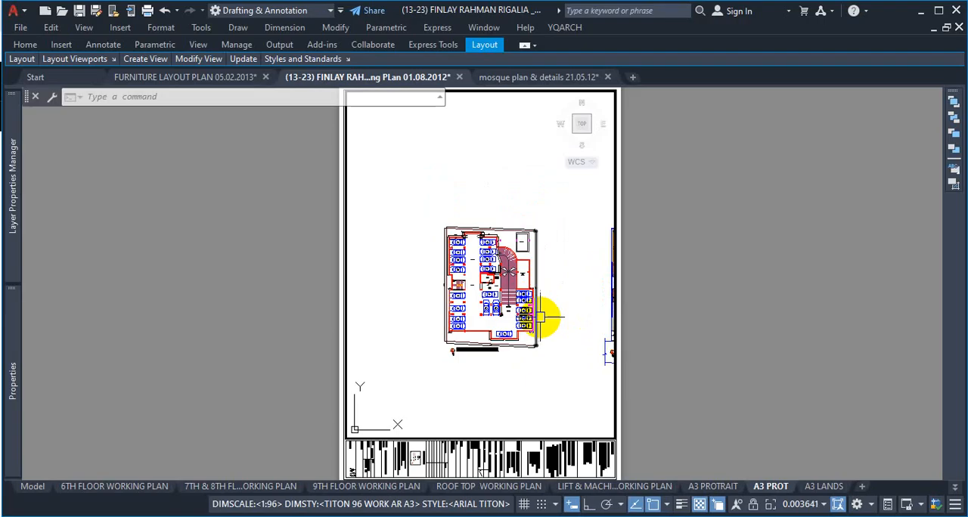
scroll(503, 363, "up", 2)
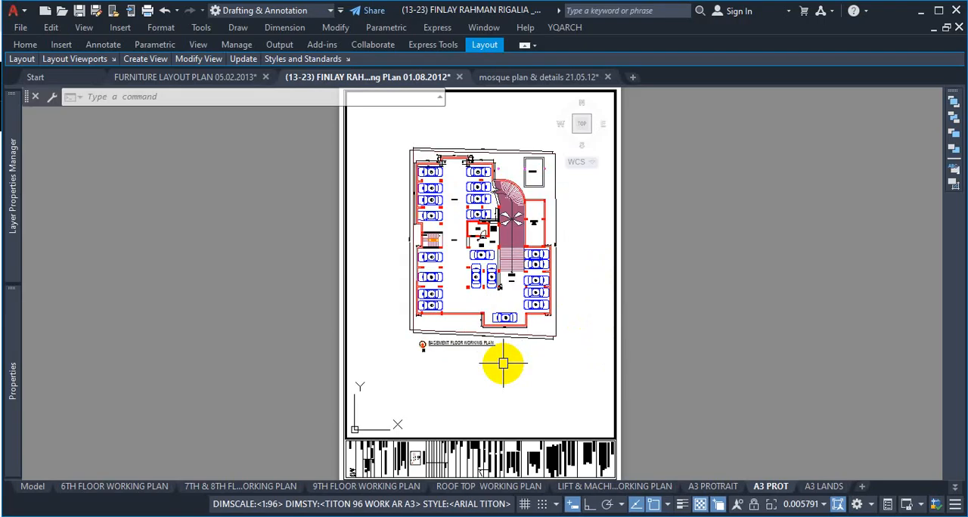
type("z")
key("space")
type("W")
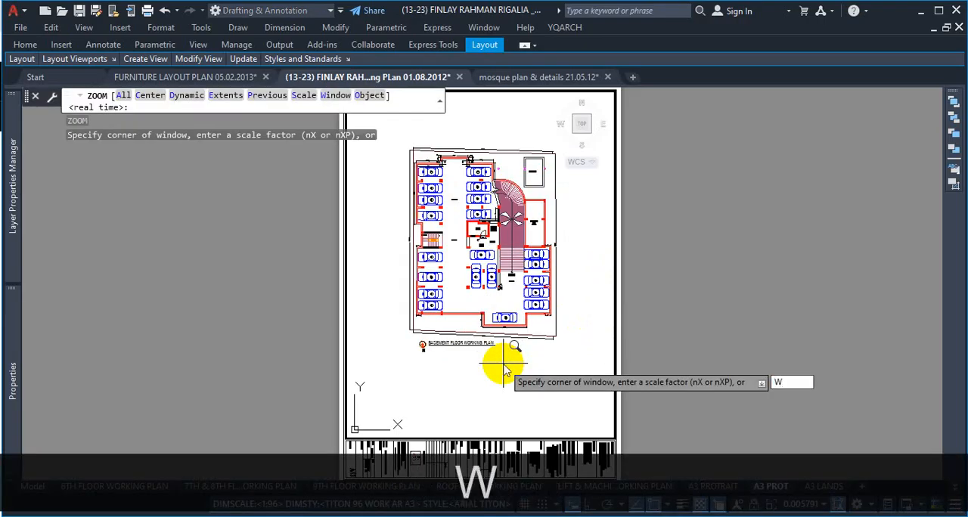
key("Return")
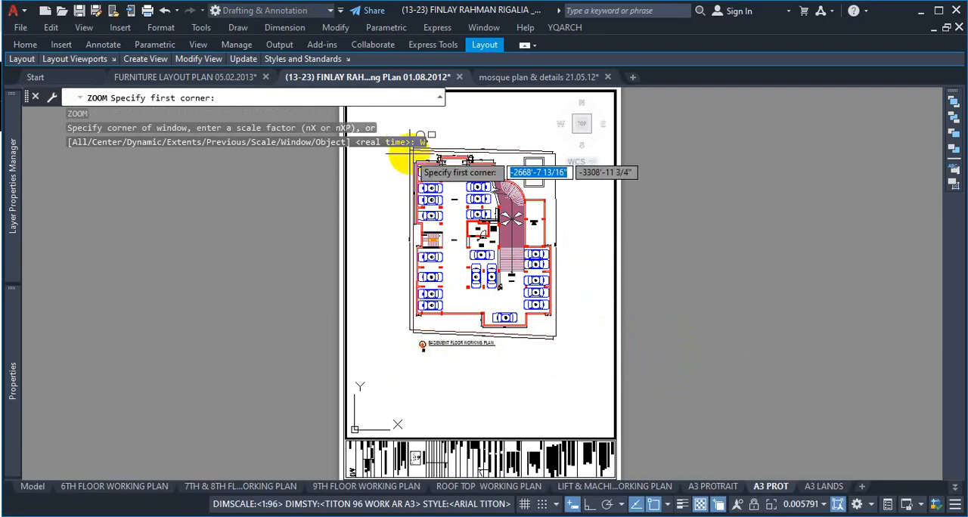
scroll(414, 167, "up", 5)
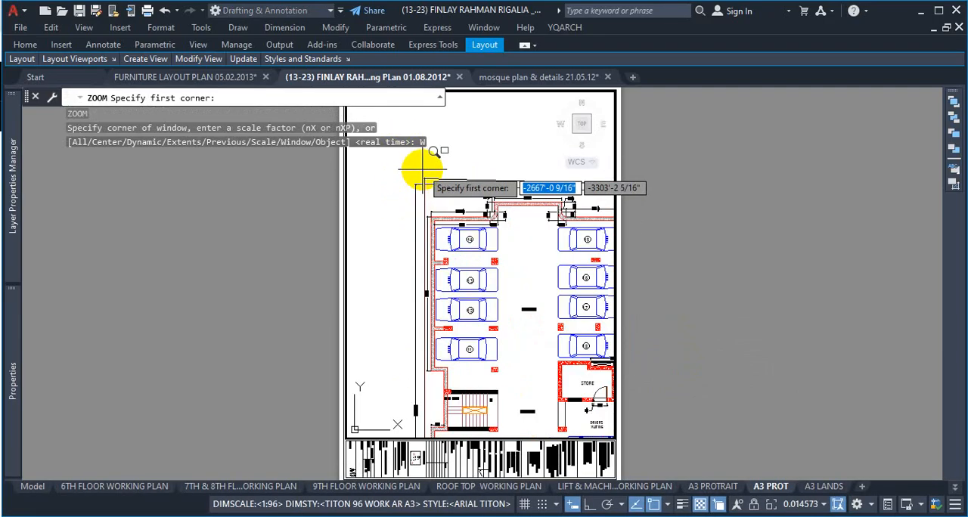
scroll(421, 168, "up", 3)
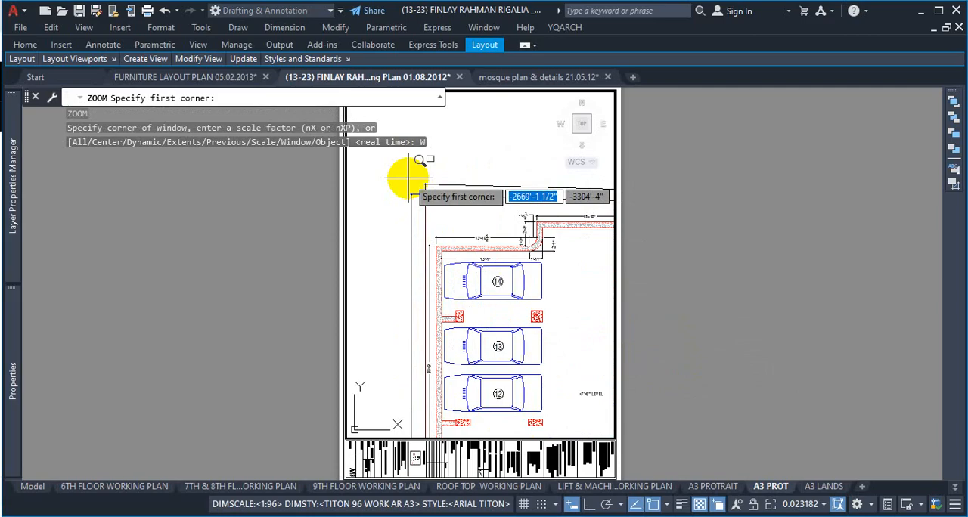
left_click(408, 176)
scroll(443, 225, "down", 8)
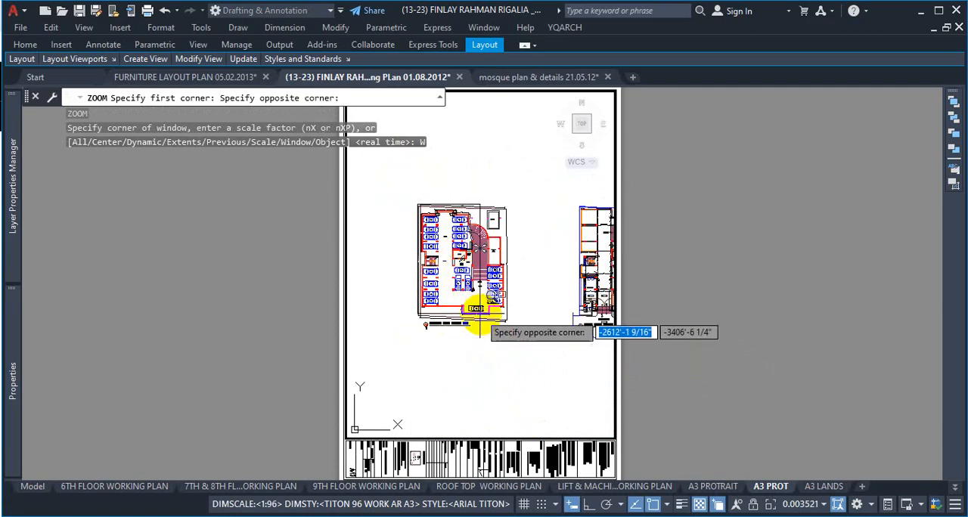
scroll(490, 325, "up", 8)
scroll(556, 326, "down", 4)
scroll(549, 318, "up", 4)
scroll(549, 310, "down", 4)
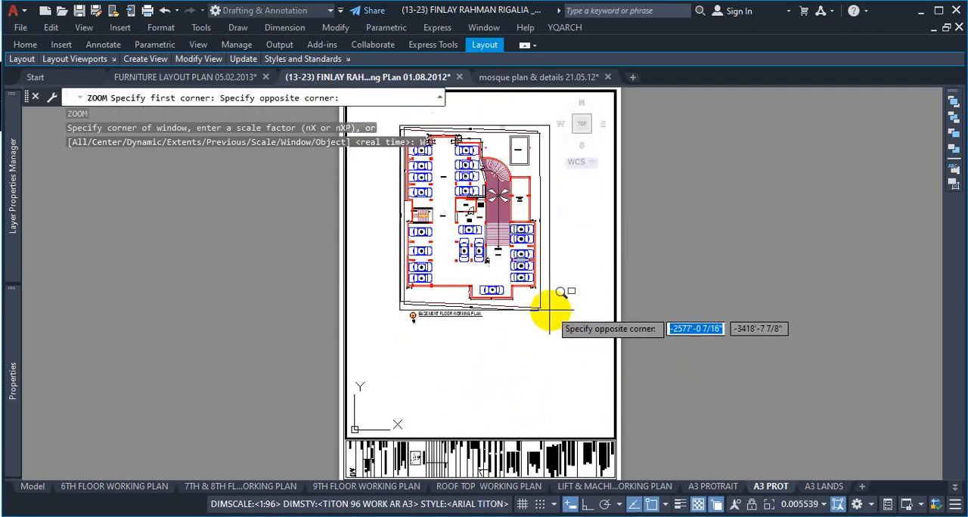
scroll(550, 310, "down", 3)
scroll(552, 311, "up", 3)
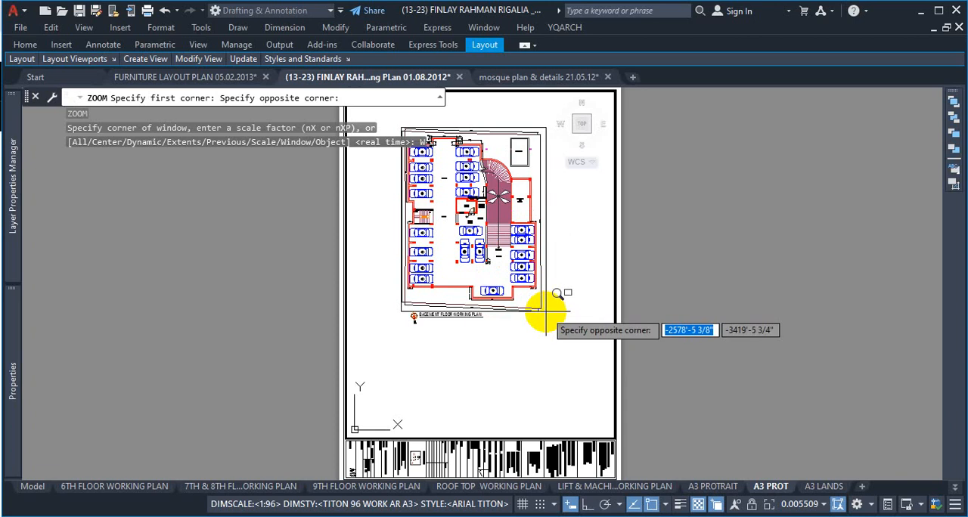
scroll(549, 318, "up", 2)
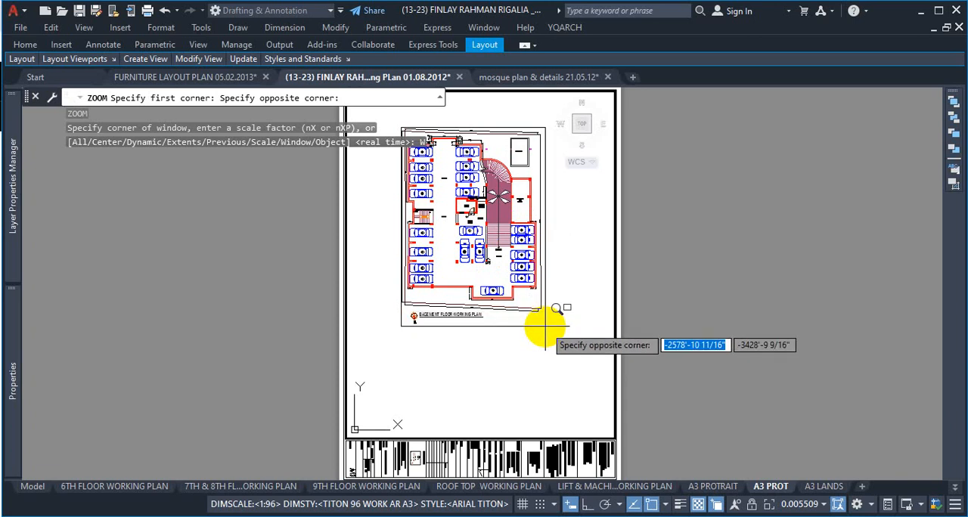
scroll(551, 326, "up", 3)
scroll(558, 337, "down", 5)
scroll(560, 333, "up", 3)
scroll(567, 335, "down", 5)
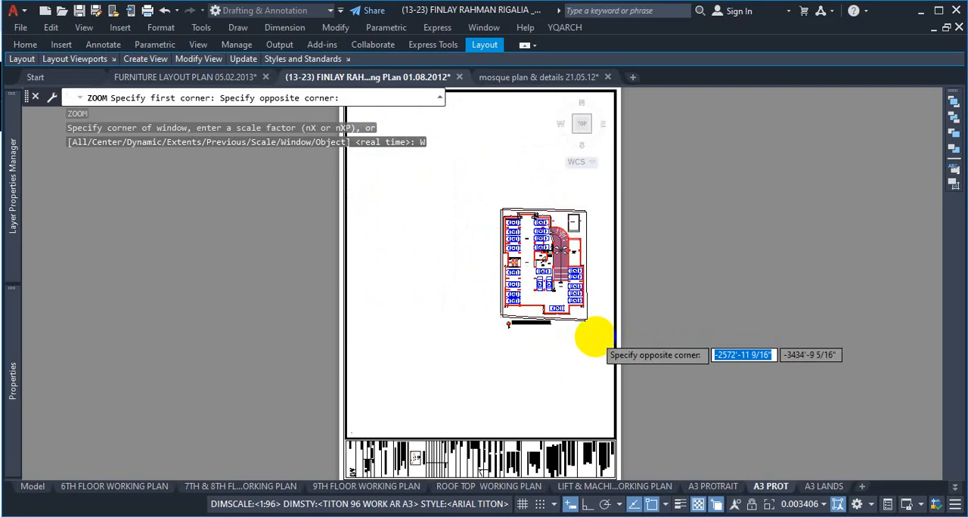
scroll(588, 328, "up", 7)
scroll(597, 330, "down", 5)
scroll(589, 320, "up", 7)
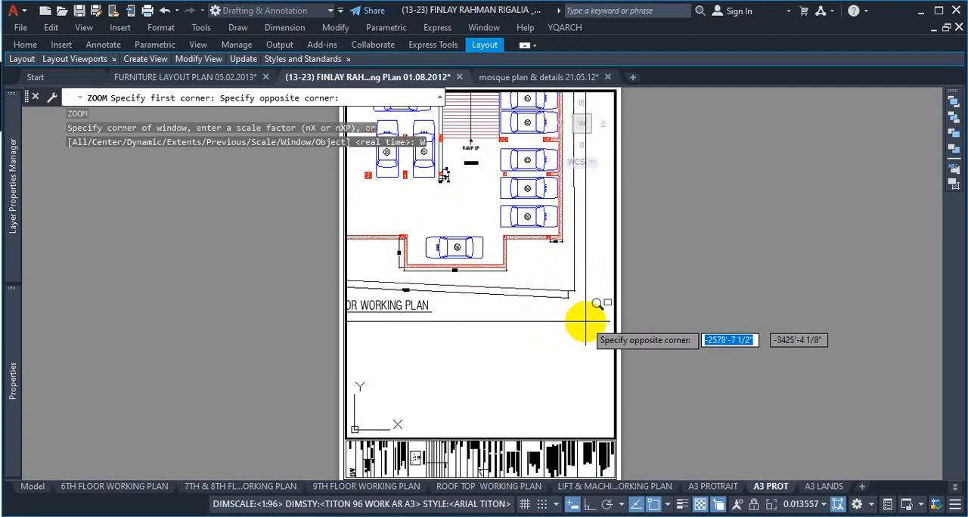
scroll(593, 321, "down", 4)
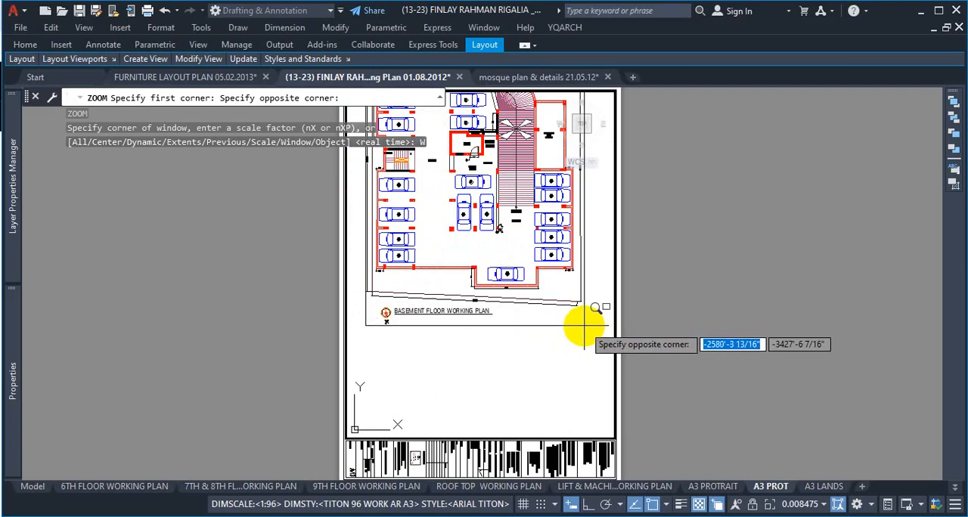
left_click(584, 325)
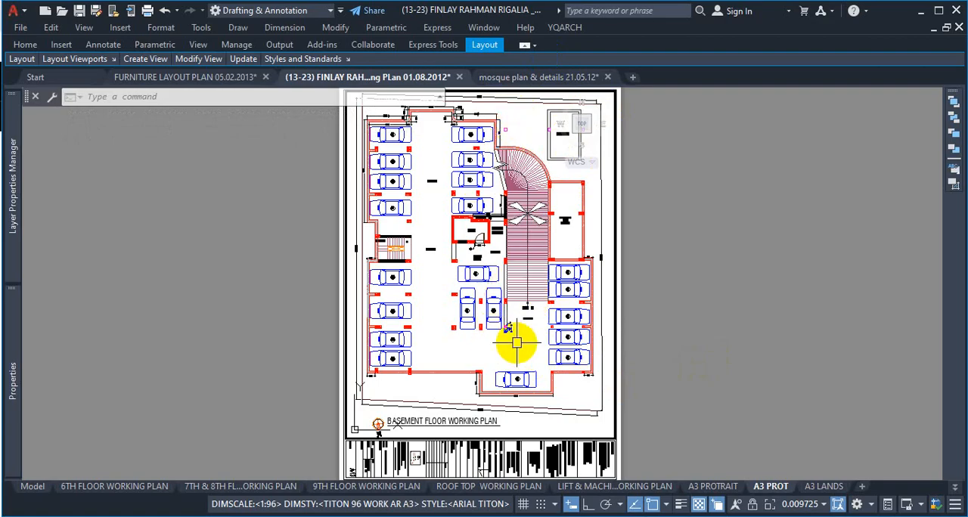
mouse_move(515, 343)
middle_mouse_down()
mouse_move(509, 335)
mouse_move(512, 342)
middle_mouse_up()
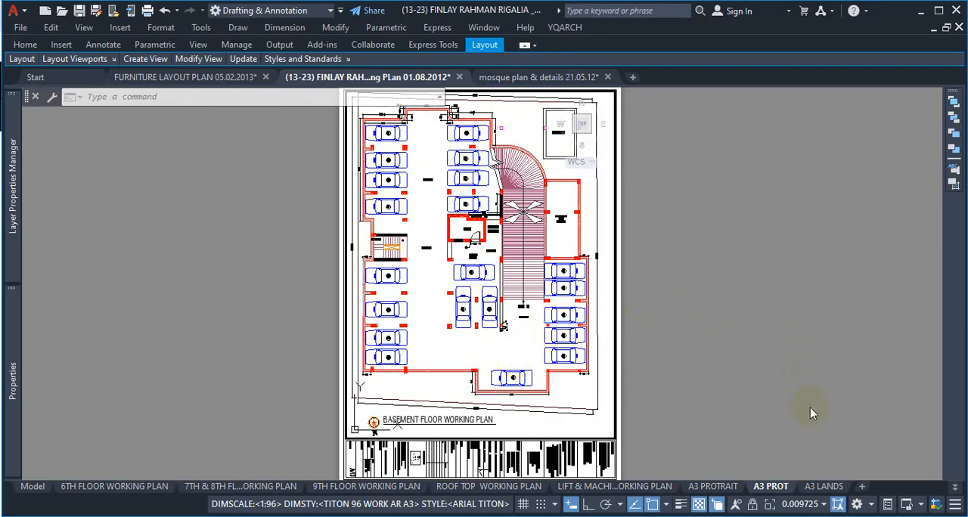
Step: Lock the basement plan viewport, and switch out to paper space and back into the viewport's model space
left_click(754, 508)
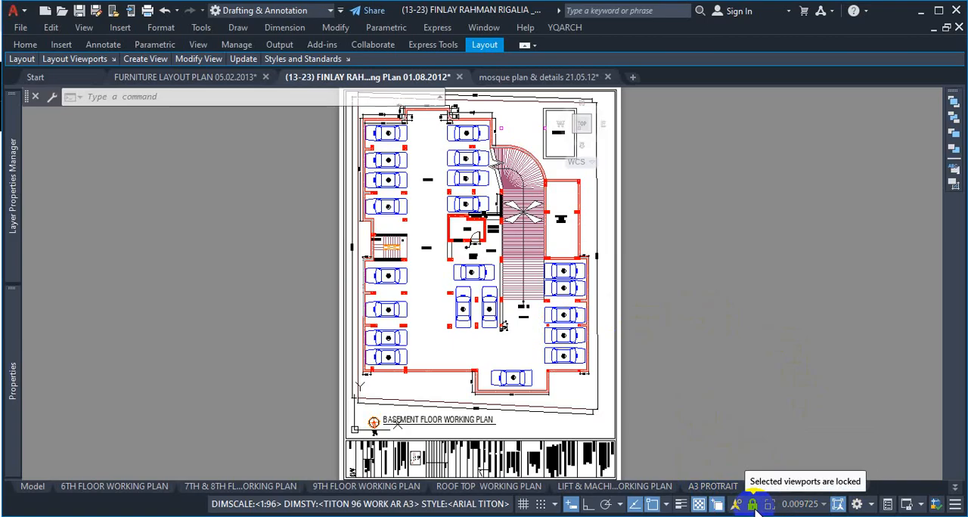
double_click(684, 274)
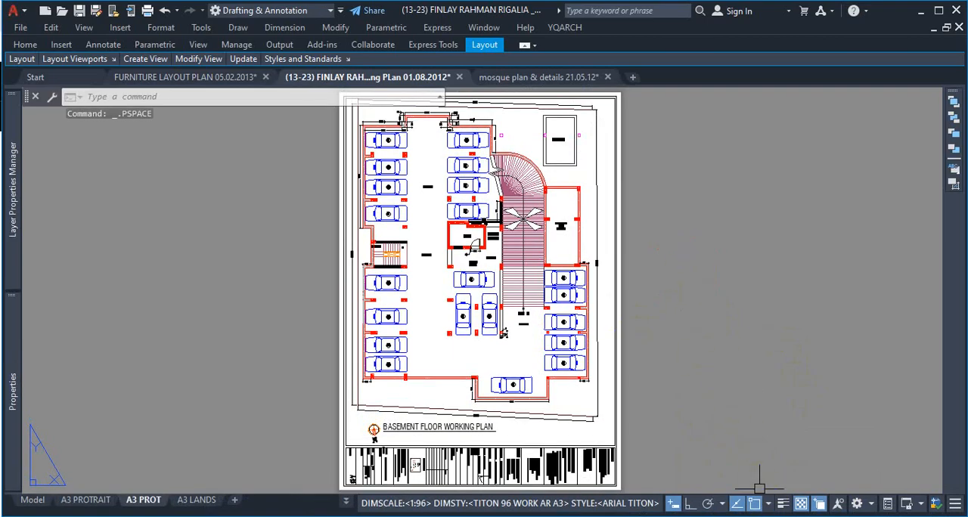
double_click(533, 356)
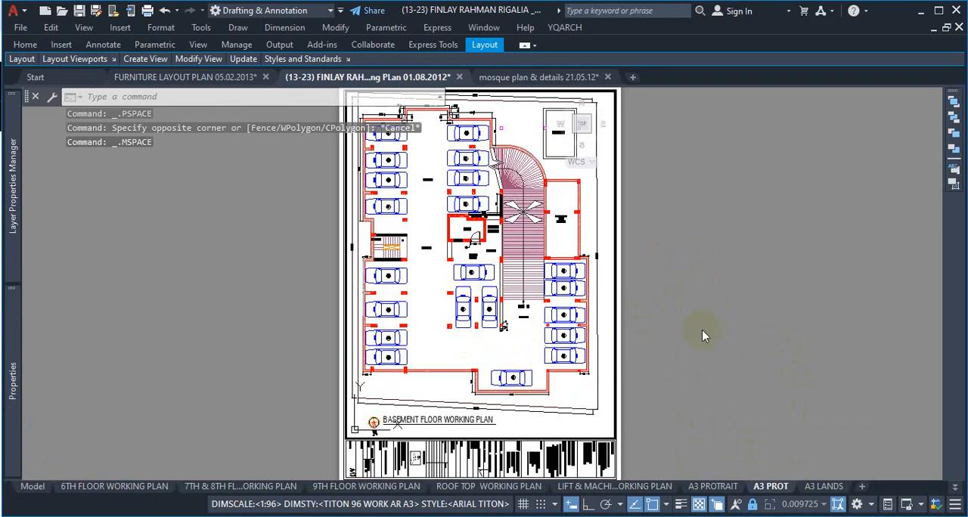
Step: Expand the ribbon to its full size and look at the viewport Lock and Unlock options without choosing either
left_click(482, 53)
left_click(524, 45)
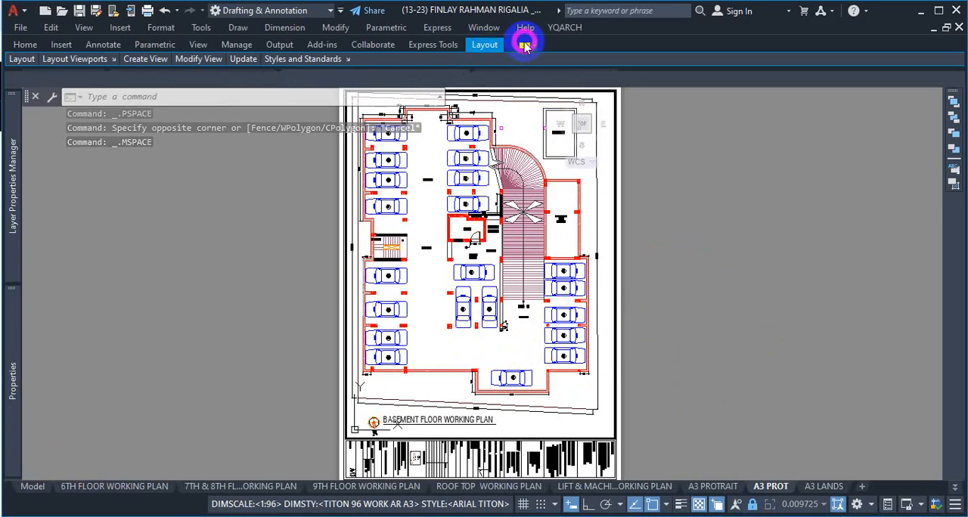
left_click(524, 45)
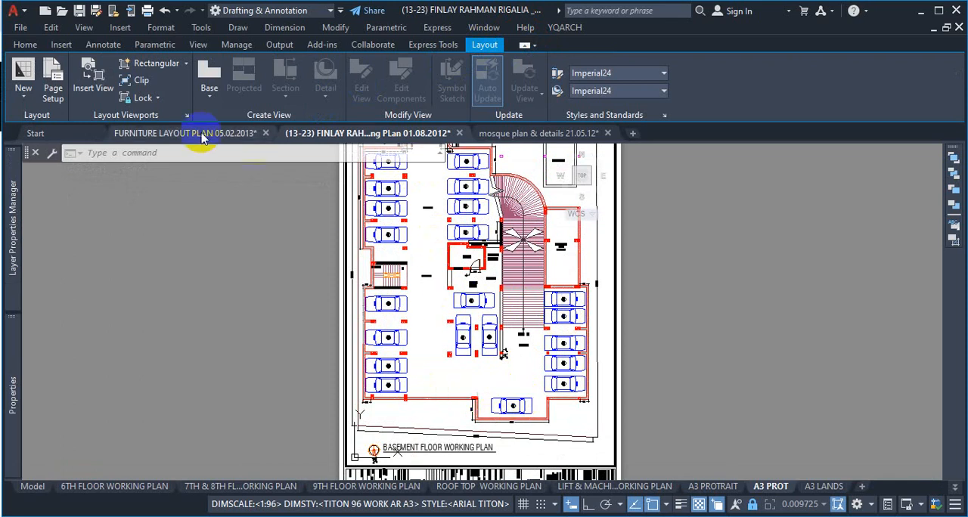
left_click(149, 98)
left_click(159, 98)
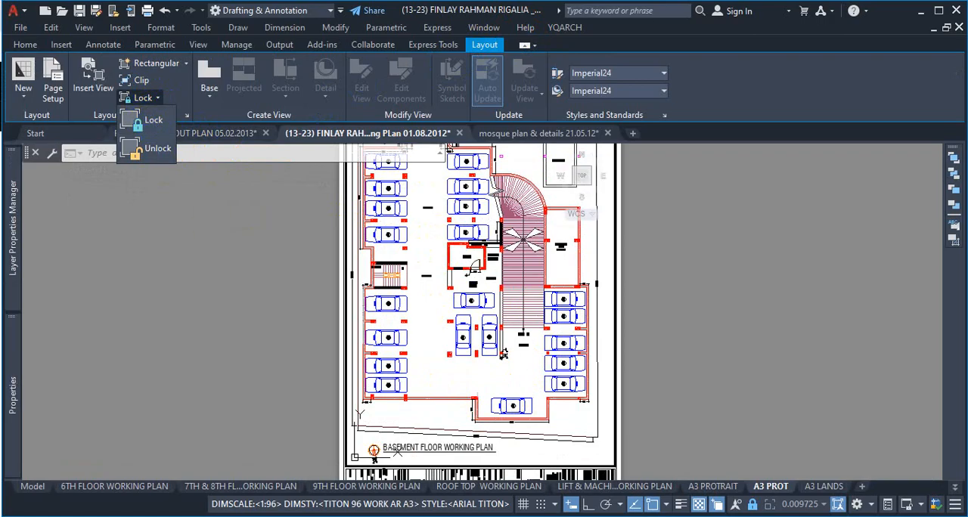
left_click(688, 403)
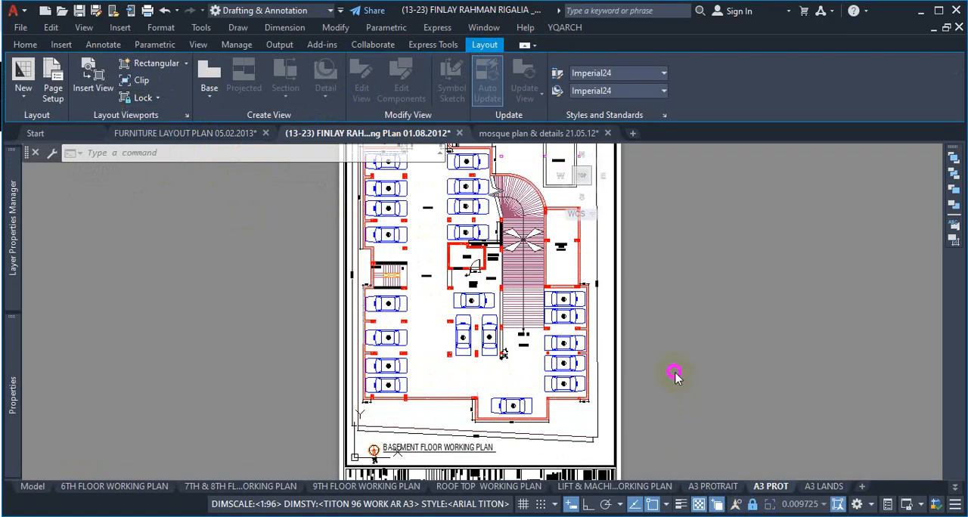
Step: Examine how the locked basement plan viewport behaves within the sheet at different magnifications, up to the septic tank corner
scroll(564, 397, "down", 2)
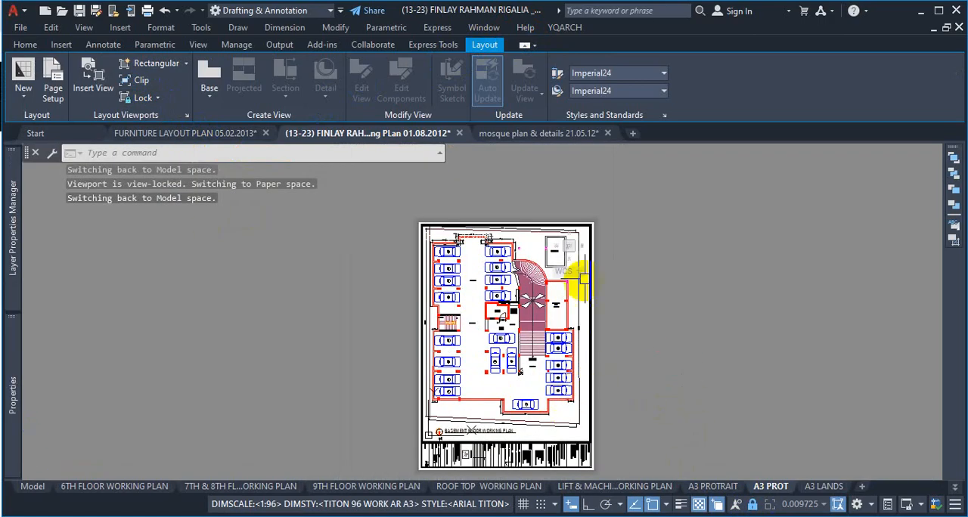
scroll(609, 289, "up", 2)
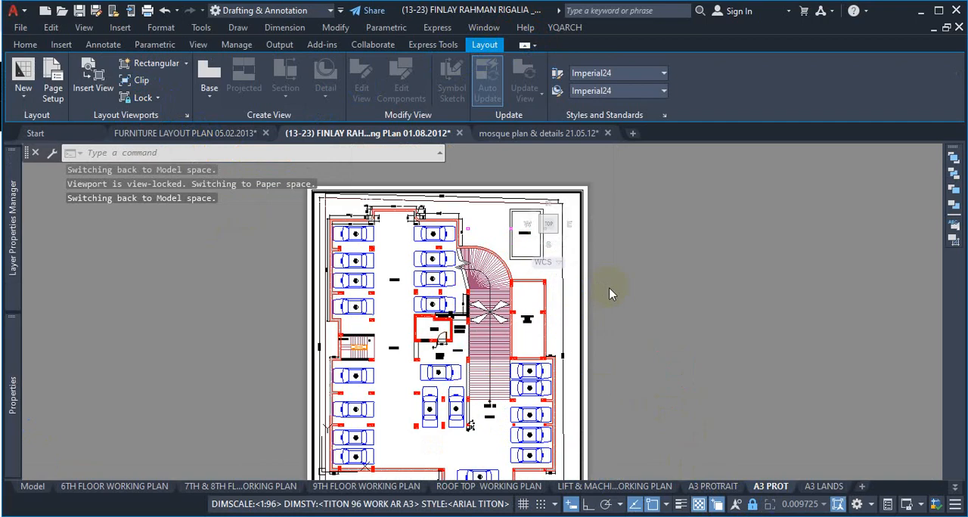
scroll(609, 288, "down", 3)
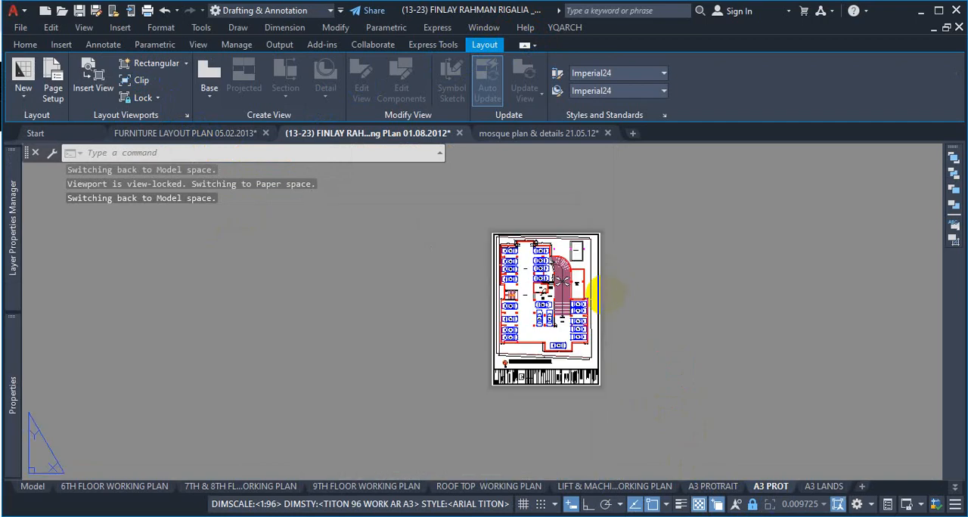
scroll(608, 296, "up", 4)
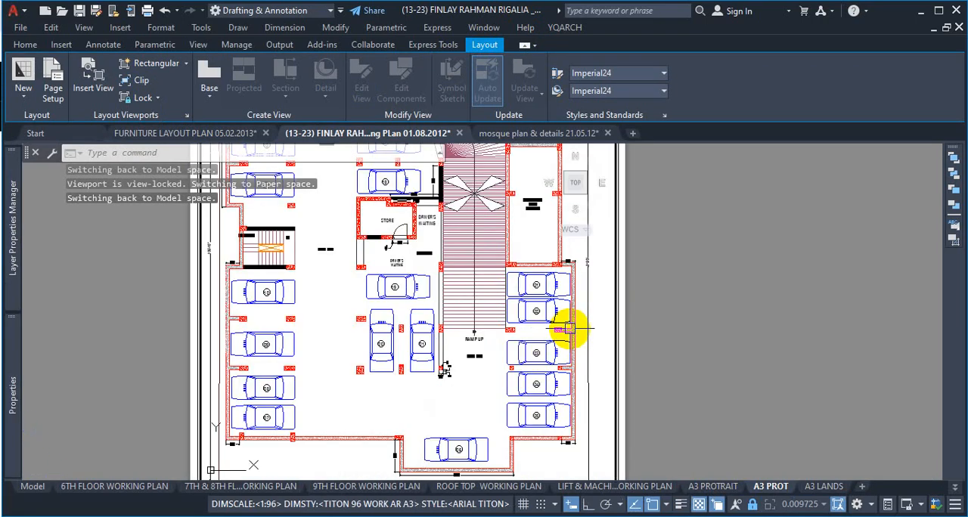
scroll(589, 314, "down", 3)
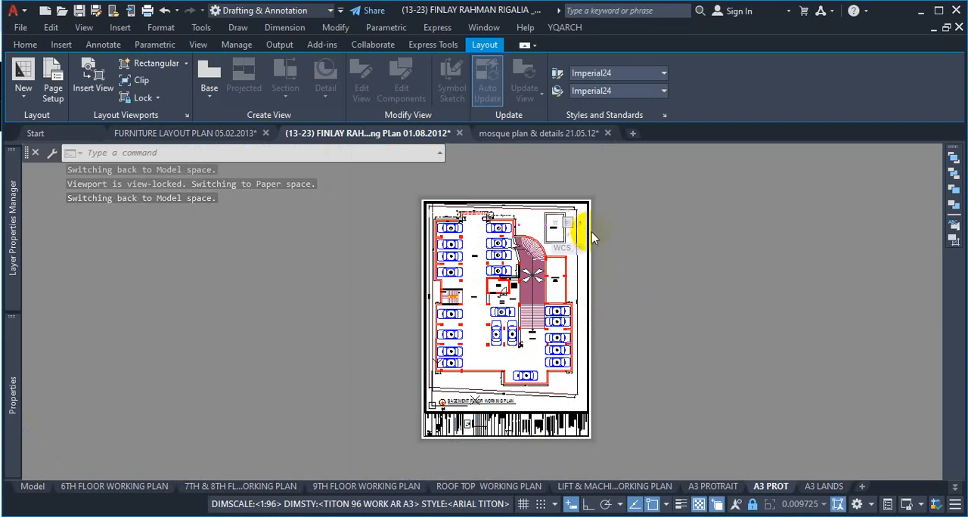
scroll(591, 237, "up", 8)
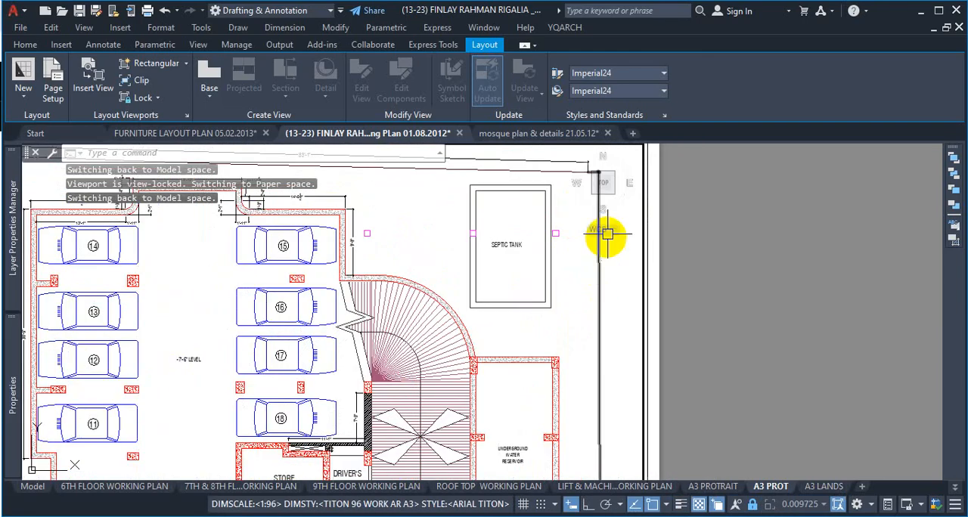
scroll(608, 235, "up", 3)
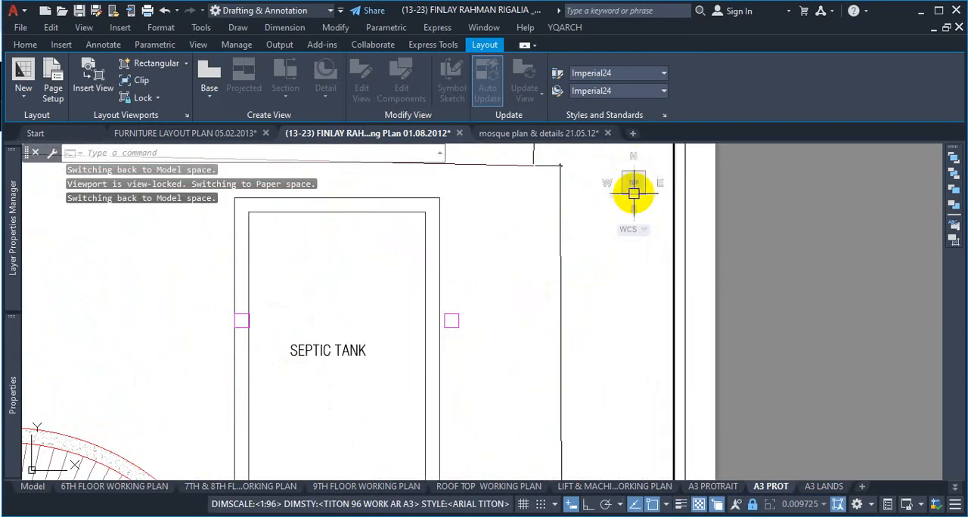
scroll(594, 250, "down", 6)
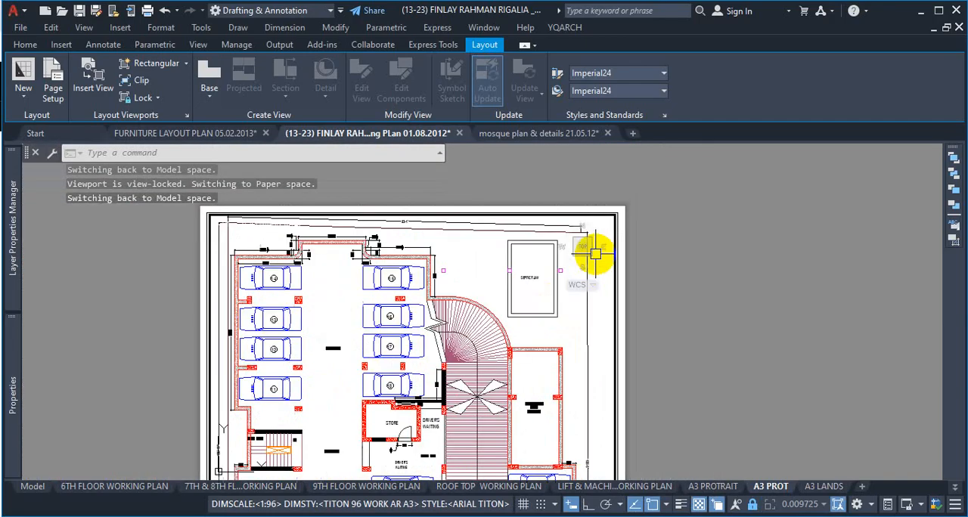
Step: Switch out to paper space, bring up the View tools, and re-enter the basement viewport's model space
double_click(681, 252)
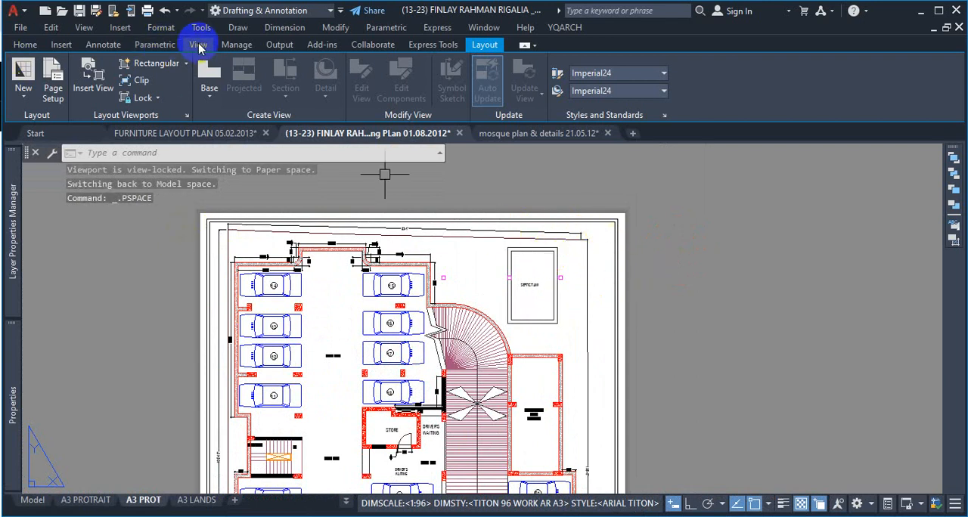
left_click(198, 45)
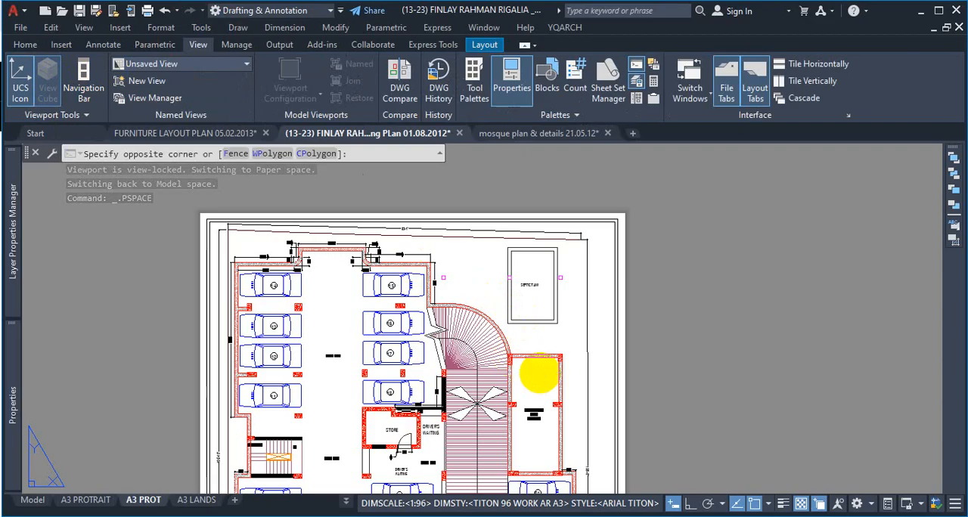
double_click(540, 372)
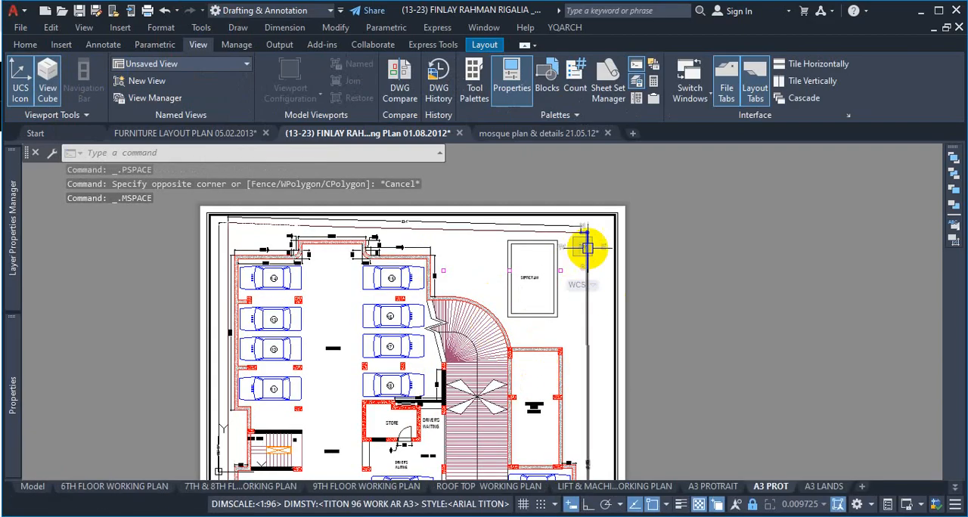
Step: Check the locked viewport from model space, inspecting the parking bays, the area near the plan title and the whole sheet
scroll(503, 221, "down", 5)
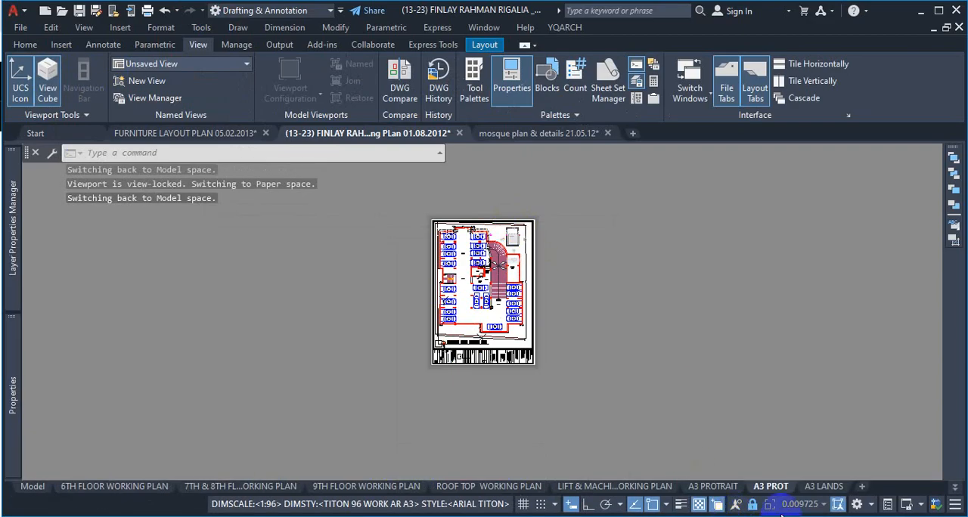
scroll(508, 320, "up", 8)
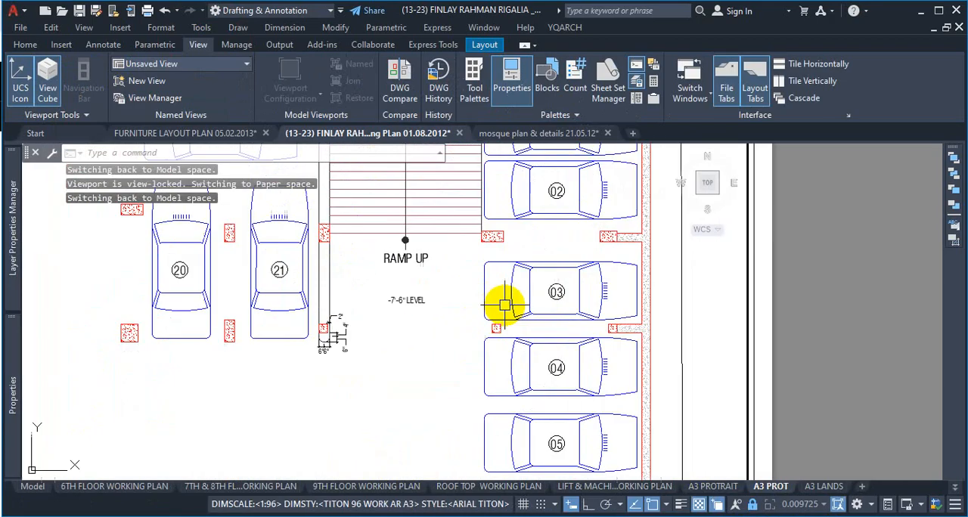
scroll(533, 336, "up", 5)
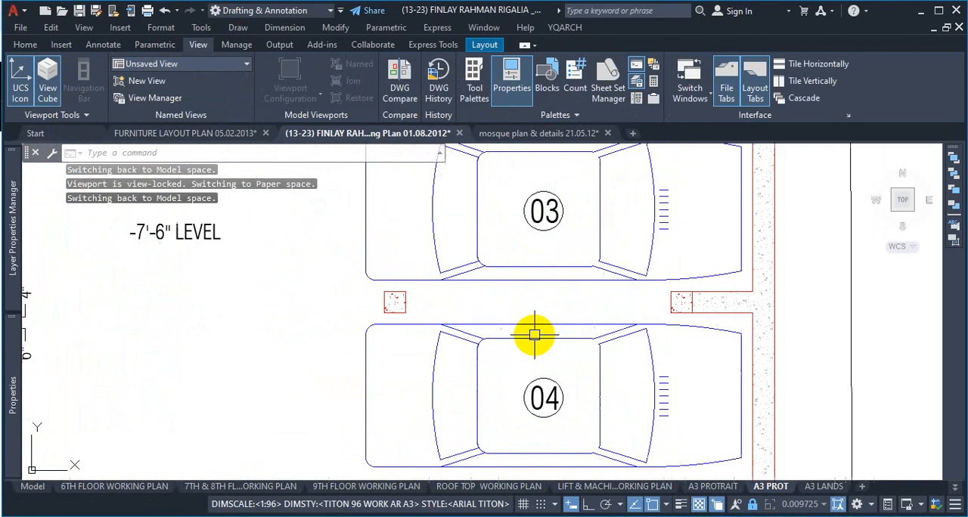
scroll(535, 338, "down", 6)
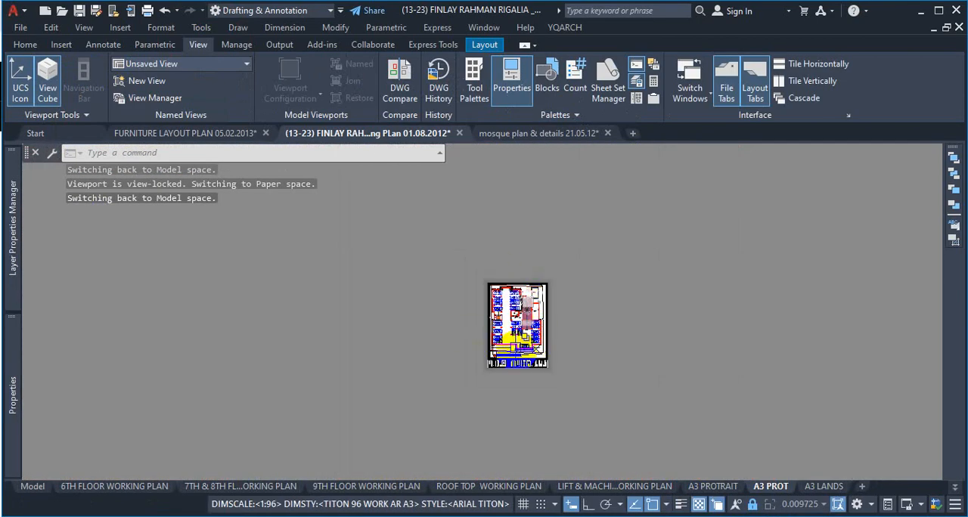
scroll(514, 345, "up", 5)
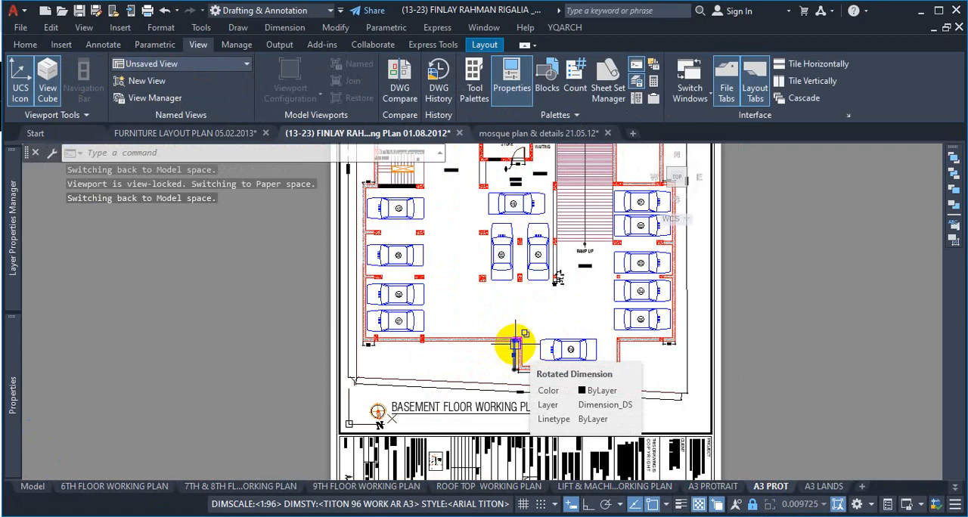
scroll(515, 344, "down", 6)
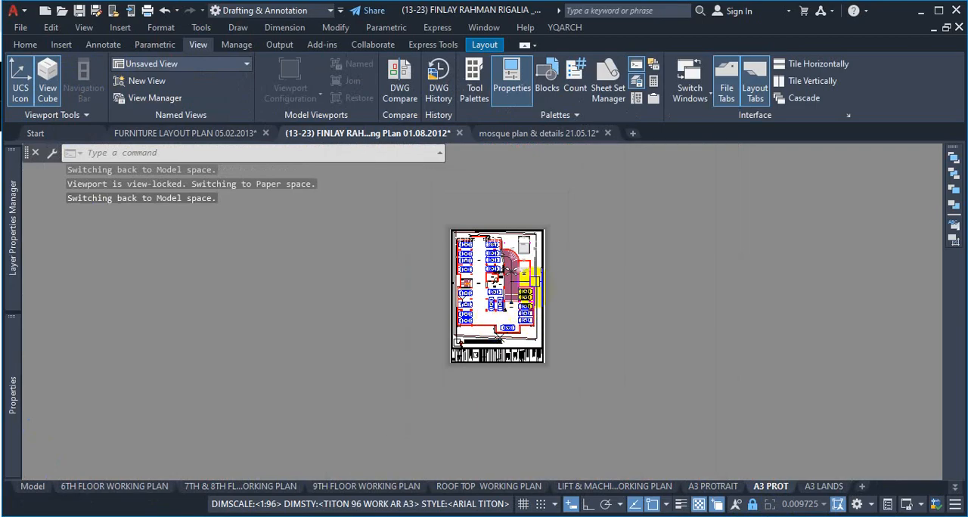
scroll(575, 246, "up", 6)
scroll(527, 251, "down", 3)
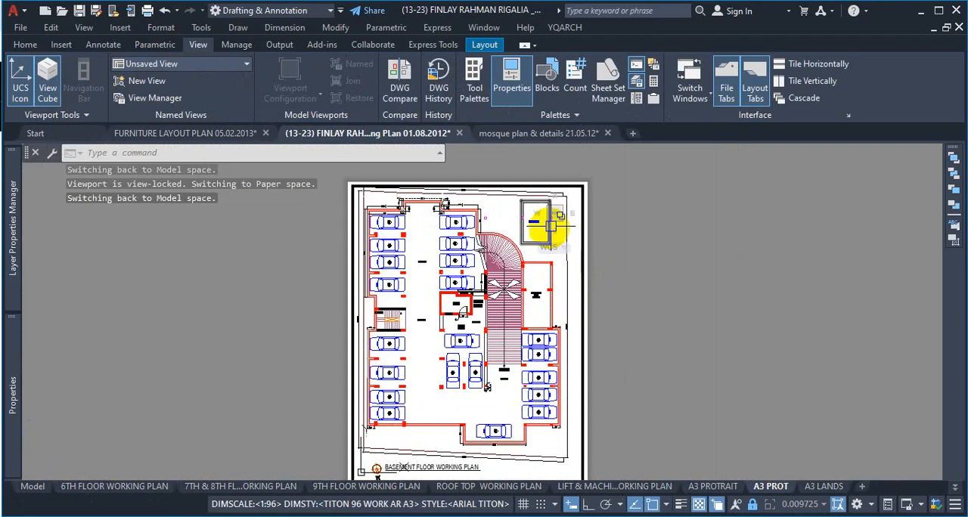